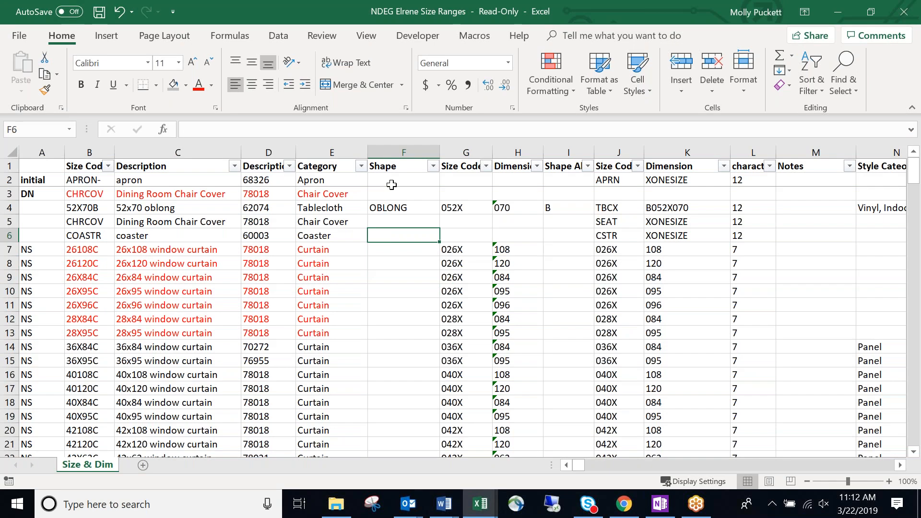
Review the Shape cells F5–F8, description code 78018 and the L16 character-count formula.
left_click(398, 260)
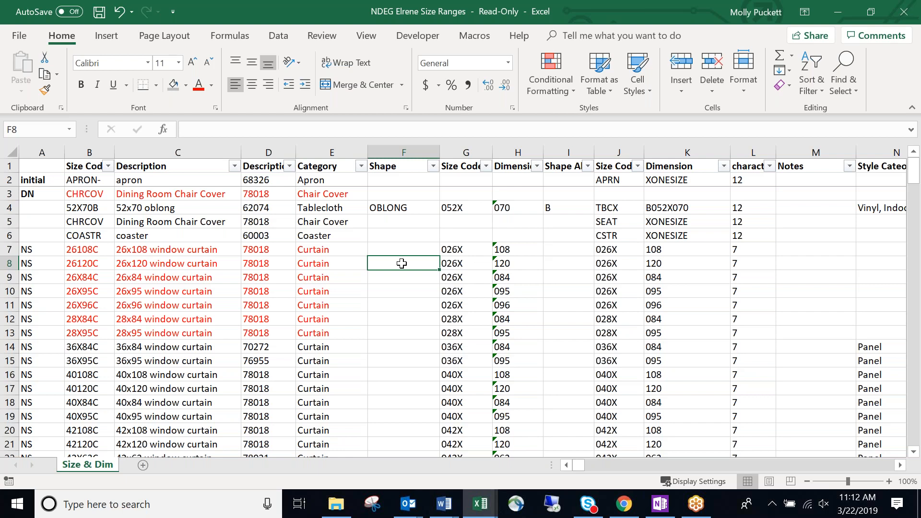
left_click(258, 251)
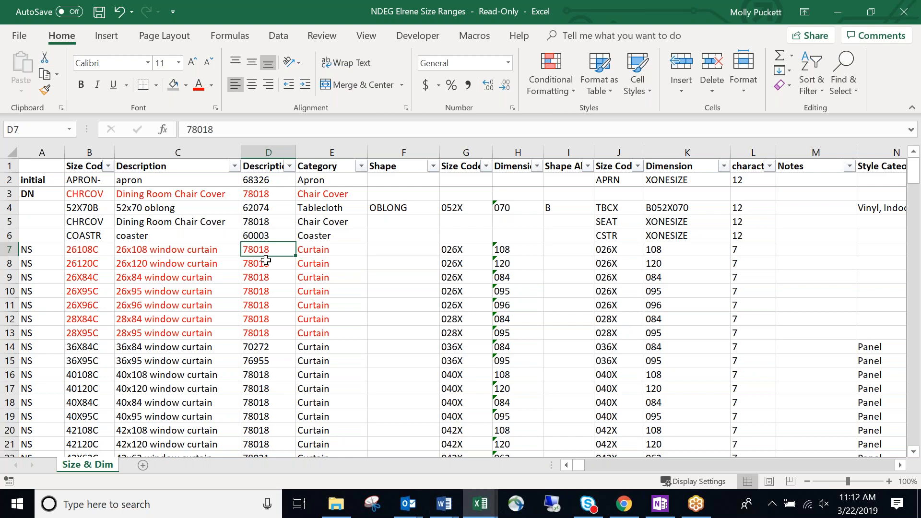
left_click(398, 222)
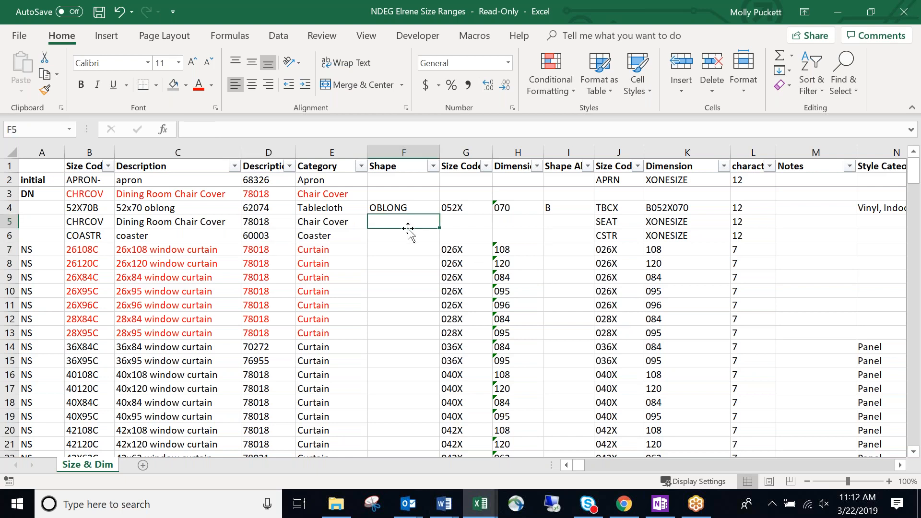
left_click(406, 250)
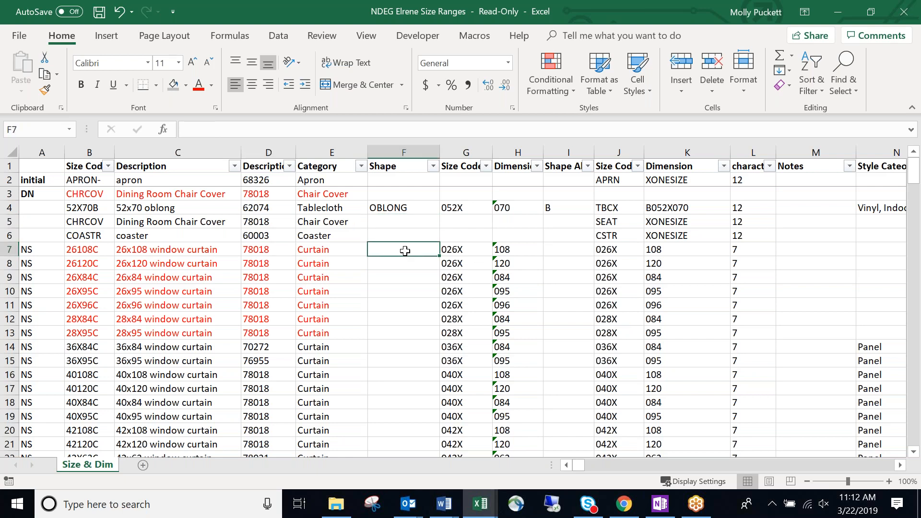
left_click(394, 222)
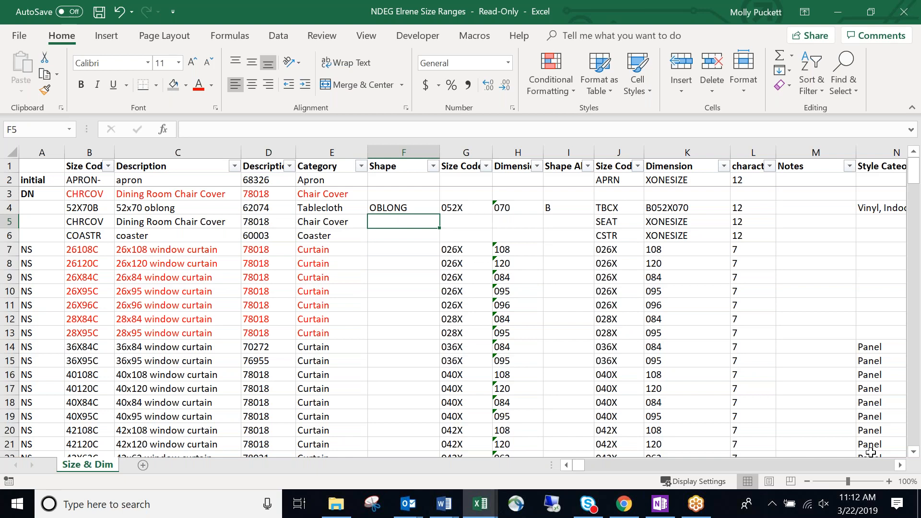
left_click(745, 379)
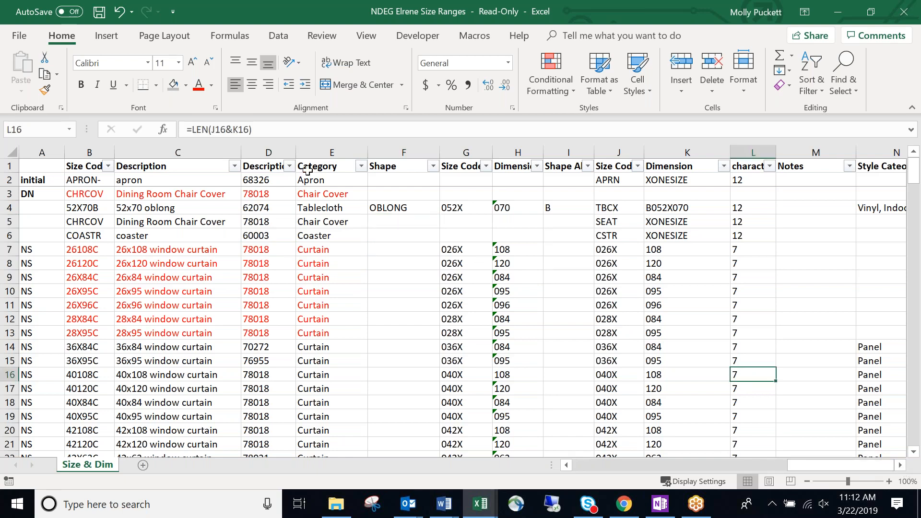
left_click(304, 192)
Unfreeze the panes via View > Freeze Panes, then step along row 2 from G2.
left_click(368, 36)
left_click(488, 86)
left_click(564, 118)
left_click(466, 180)
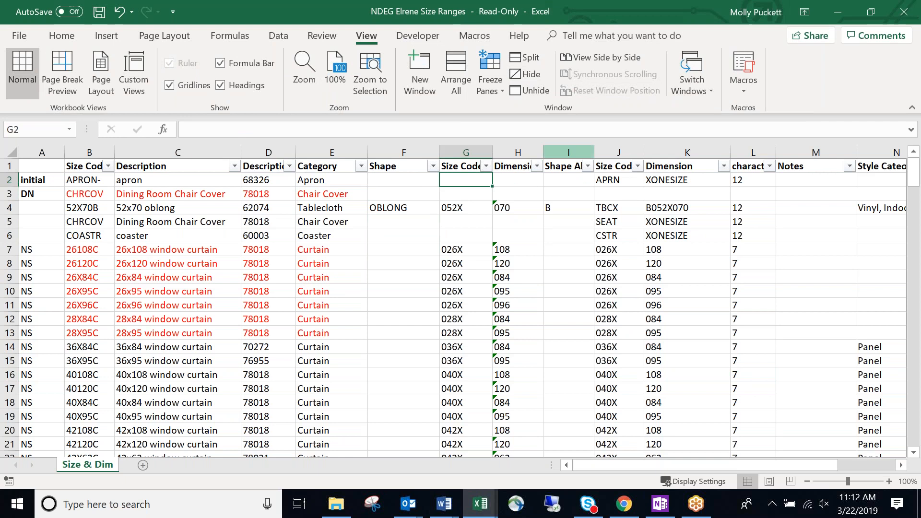
key("Right")
key("Right")
key("Right")
key("Right")
key("Right")
key("Right")
key("Right")
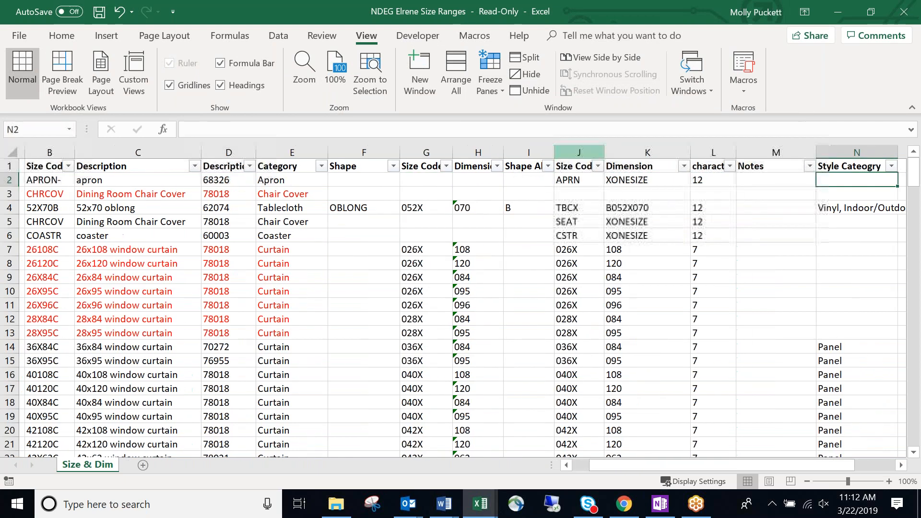
key("Right")
key("Left")
key("Left")
key("Left")
key("Left")
key("Left")
key("Left")
key("Left")
key("Left")
key("Left")
key("Left")
key("Left")
key("Left")
key("Left")
key("Left")
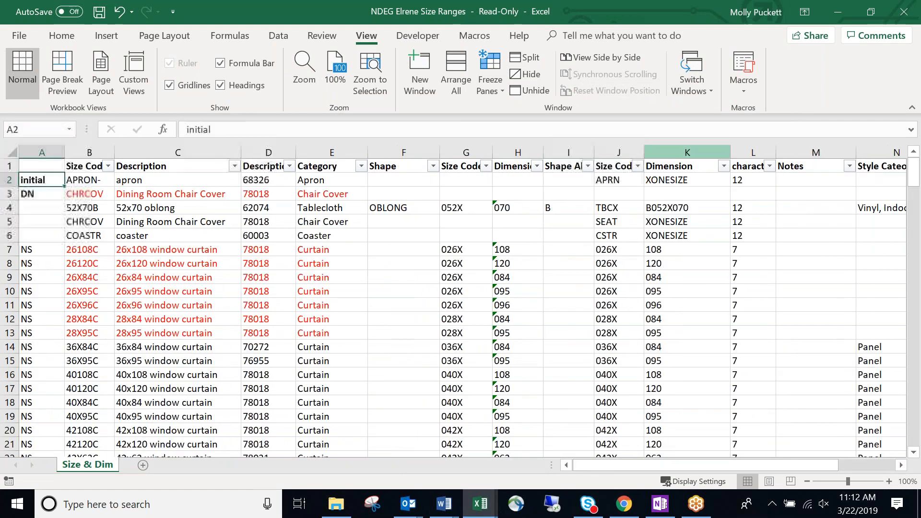
Select columns A through D and check the Category filter options without changing them.
left_click_drag(42, 152, 159, 150)
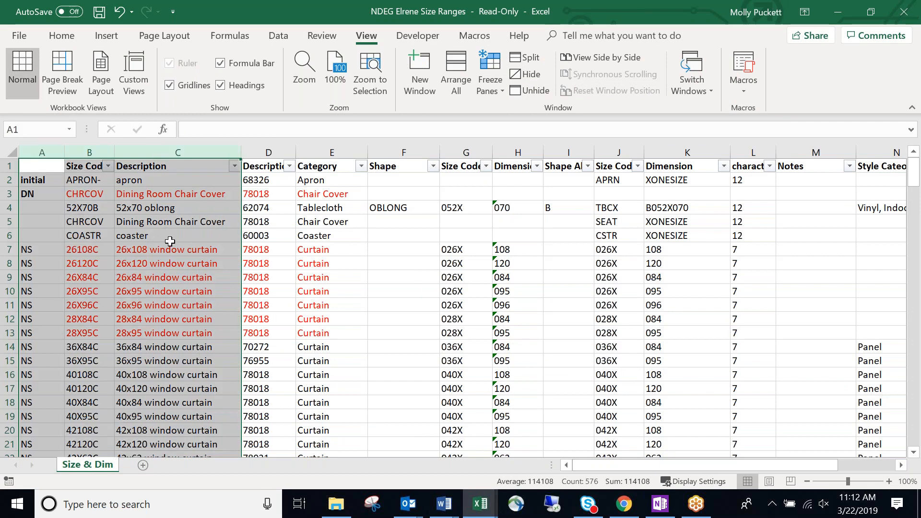
left_click(202, 166)
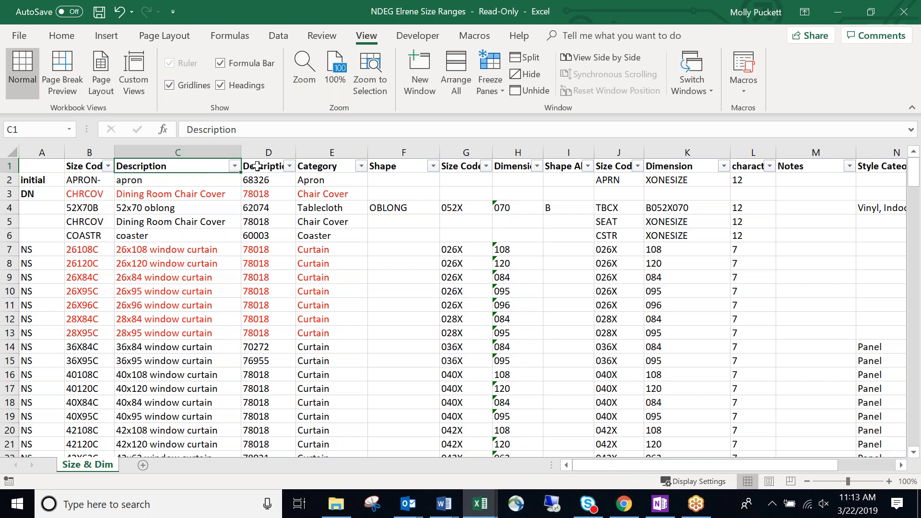
left_click_drag(269, 152, 43, 152)
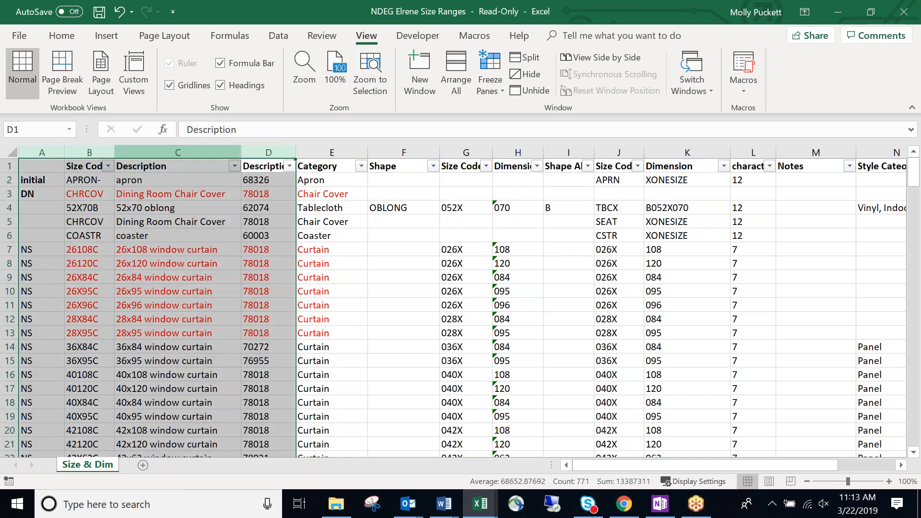
left_click(338, 179)
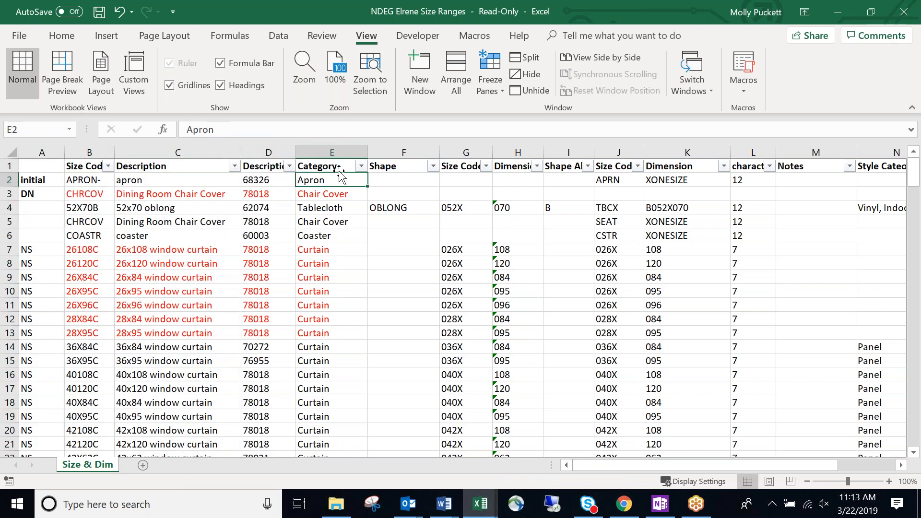
left_click(343, 205)
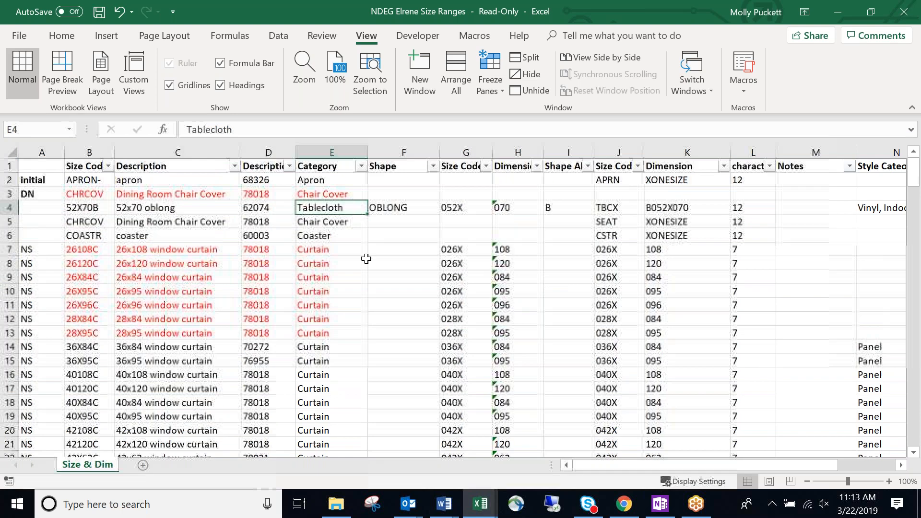
left_click(361, 166)
key("Escape")
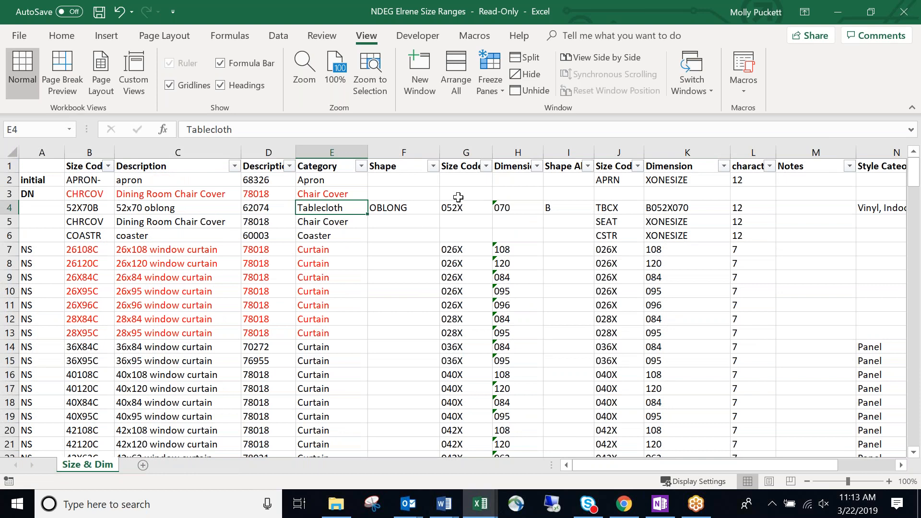
Select columns G and H, then cells I3 and G3.
left_click_drag(468, 152, 557, 158)
left_click(546, 194)
left_click(471, 194)
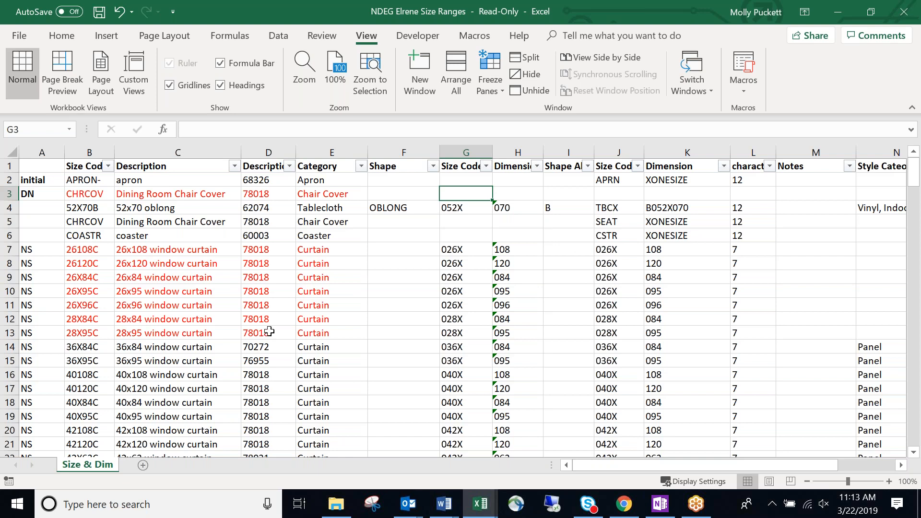
scroll(388, 297, "down", 5)
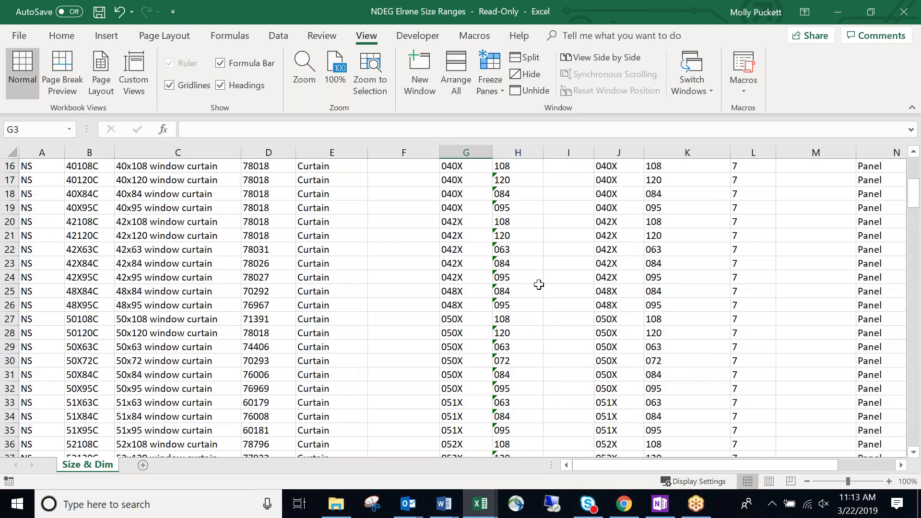
left_click_drag(607, 222, 683, 221)
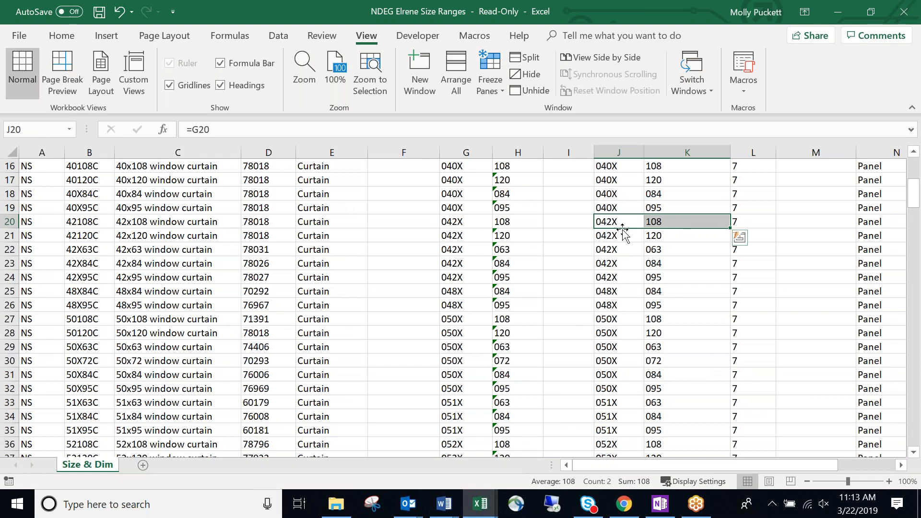
left_click(679, 221)
left_click_drag(623, 227, 649, 223)
left_click(612, 221)
left_click_drag(612, 222, 620, 262)
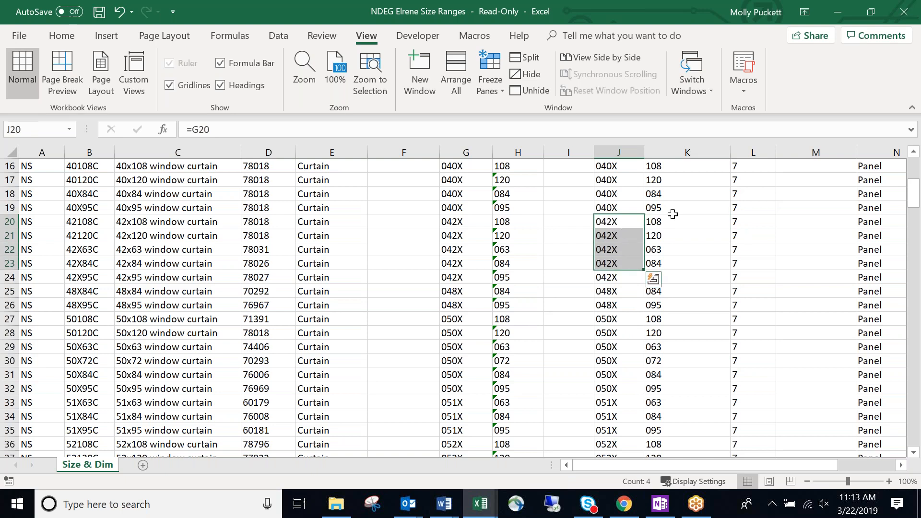
left_click_drag(673, 221, 677, 266)
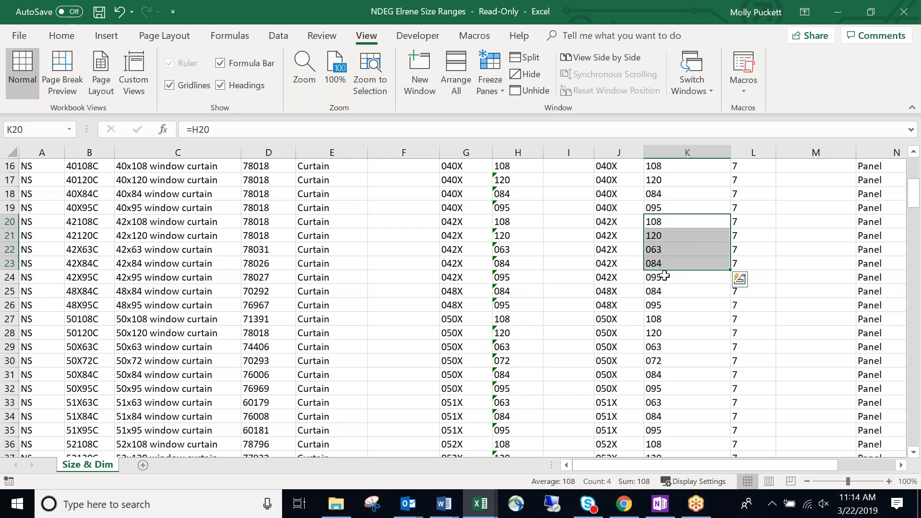
left_click(677, 235)
scroll(676, 242, "up", 3)
scroll(677, 244, "up", 2)
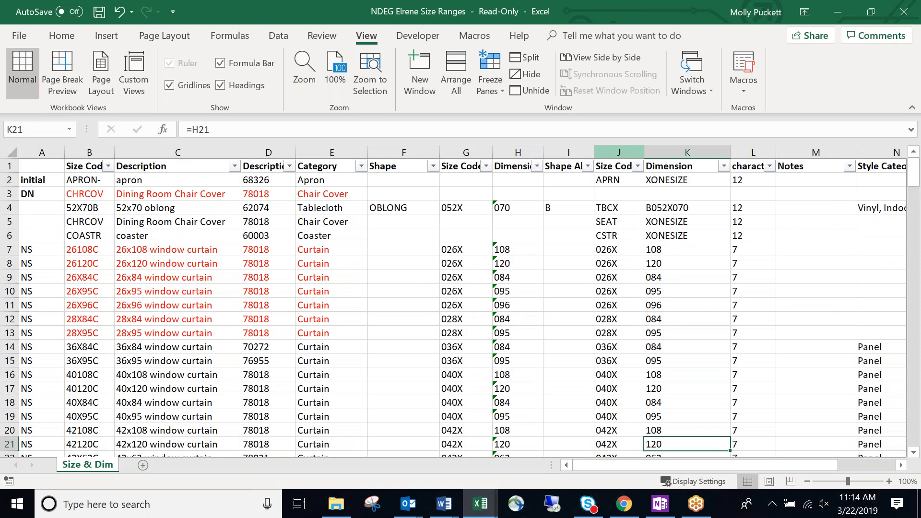
left_click_drag(568, 153, 383, 148)
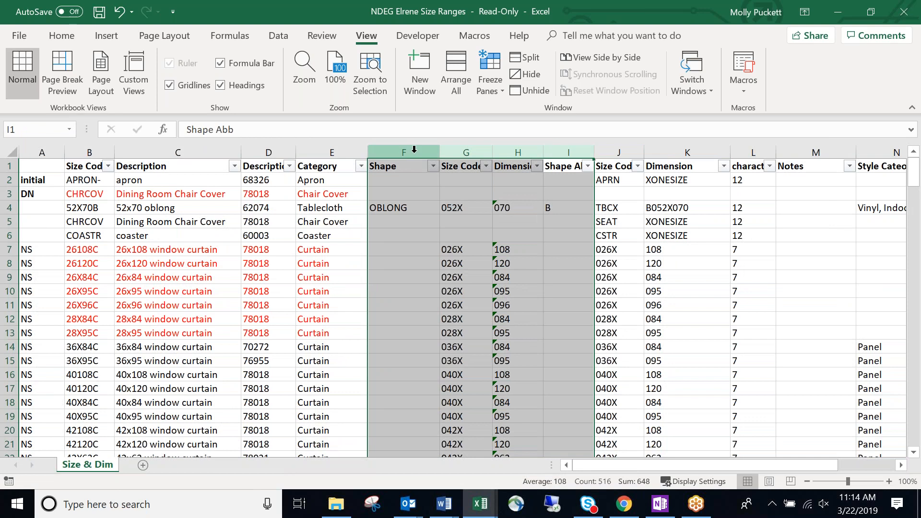
Hide columns G through I from the column header context menu.
mouse_move(469, 158)
left_mouse_down()
mouse_move(587, 159)
mouse_move(463, 158)
left_mouse_up()
left_click_drag(576, 146, 471, 153)
right_click(471, 153)
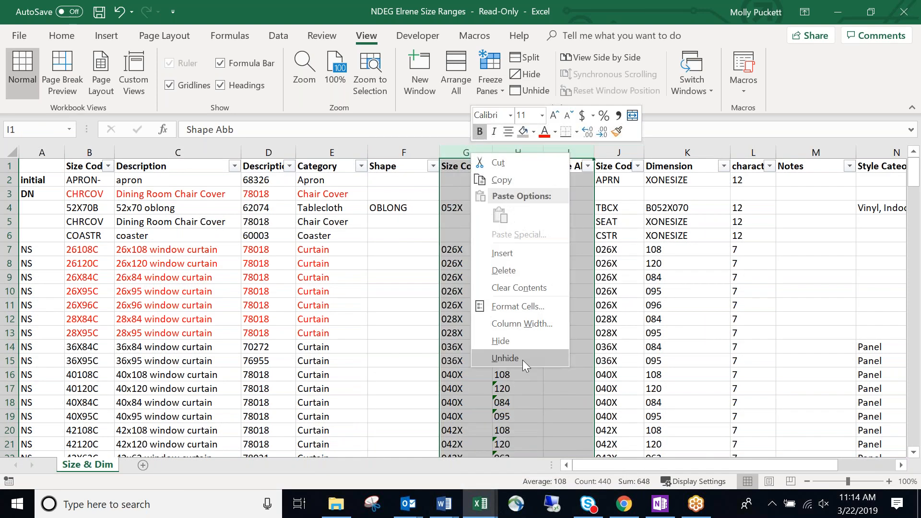
left_click(517, 343)
Review the Q1 instruction note, the Q2 style-category note and the tablecloth categories in N4.
left_click_drag(527, 291, 600, 291)
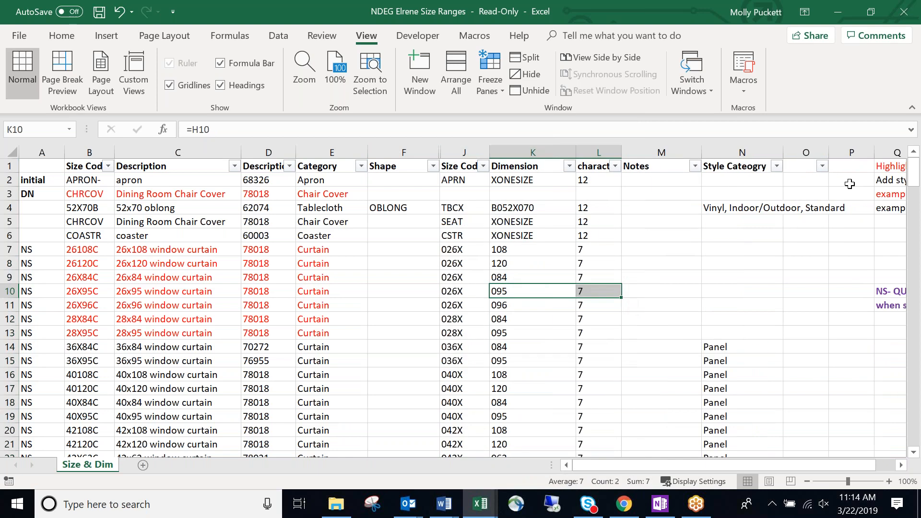
left_click(874, 165)
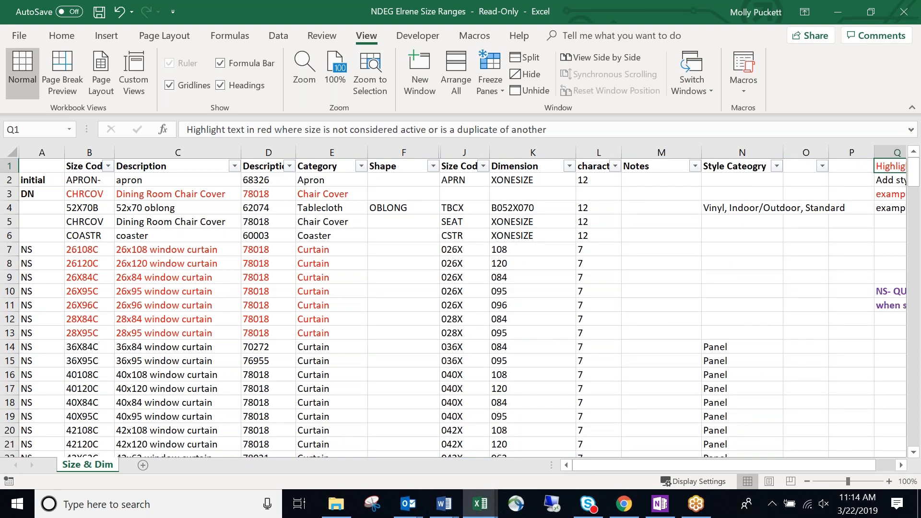
key("Down")
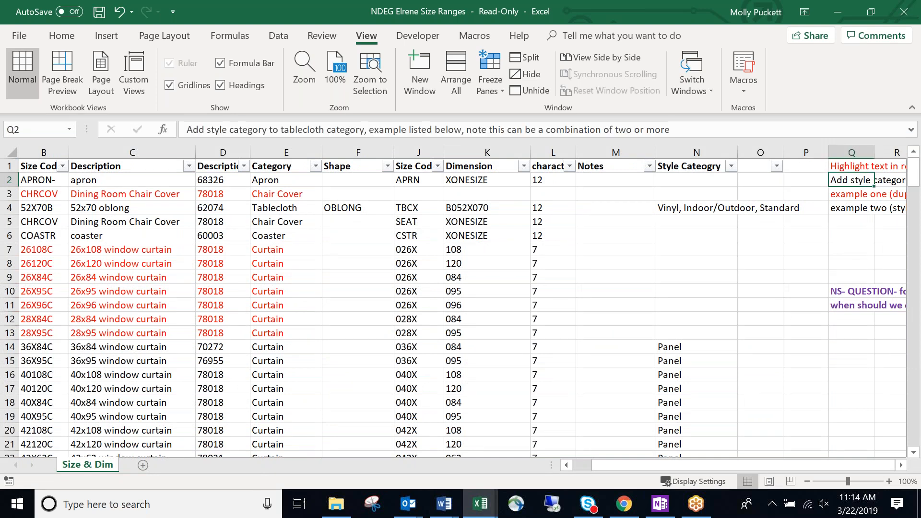
key("Left")
key("Left")
key("Left")
key("Down")
key("Down")
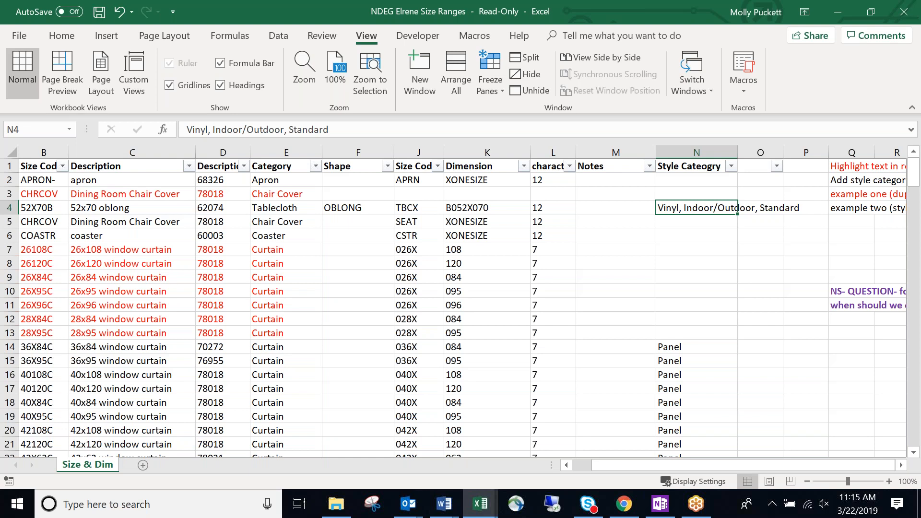
left_click(711, 255)
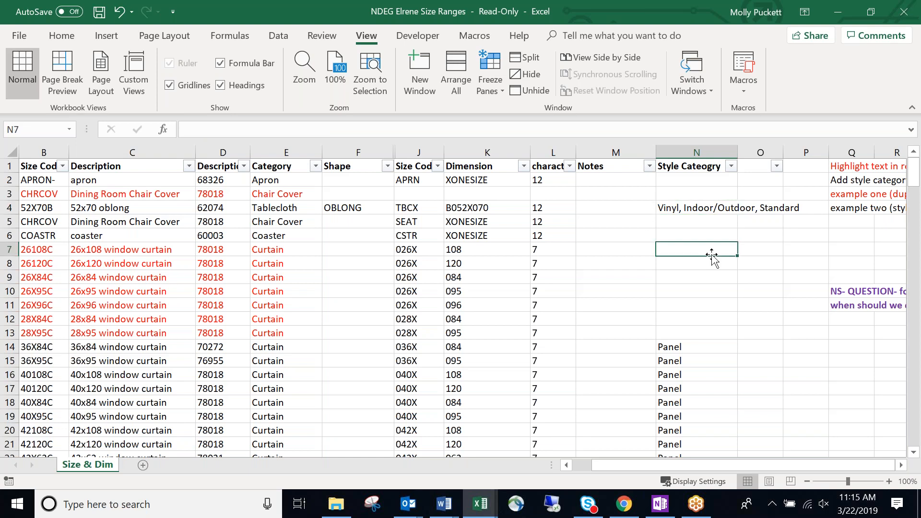
key("Left")
key("Left")
key("Left")
key("Left")
key("Left")
key("Left")
key("Left")
key("Left")
key("Left")
key("Left")
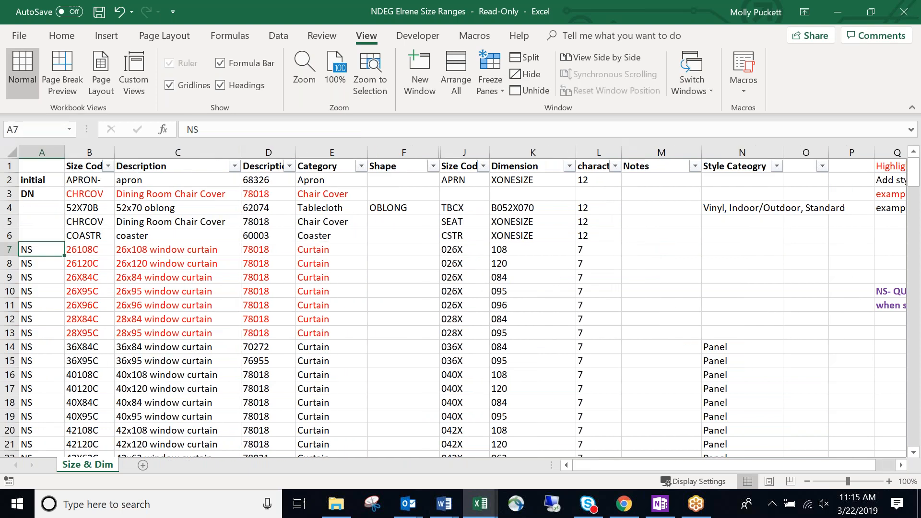
key("Down")
key("Down")
key("Down")
key("Down")
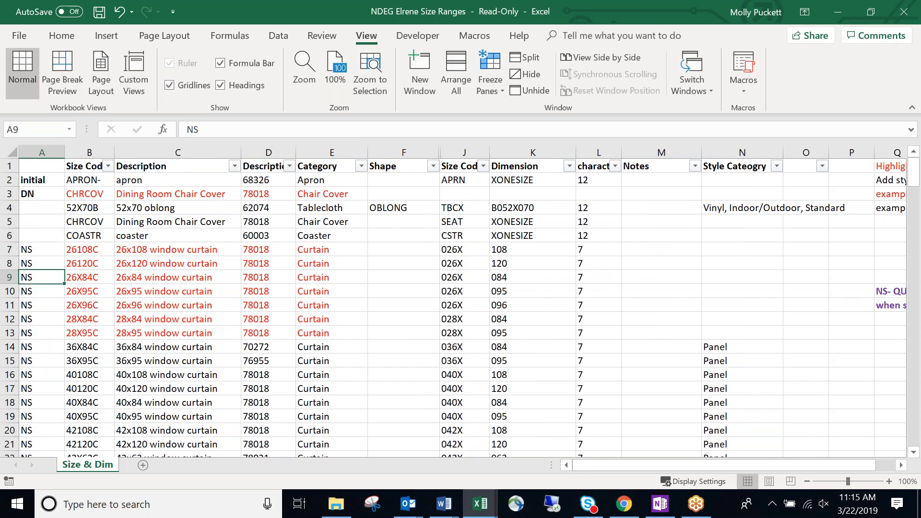
key("Down")
key("Down")
key("Down")
key("Down")
key("Down")
key("Down")
key("Down")
key("Down")
key("Down")
key("Down")
key("Down")
key("Down")
key("Down")
key("Down")
key("Down")
key("Down")
key("Down")
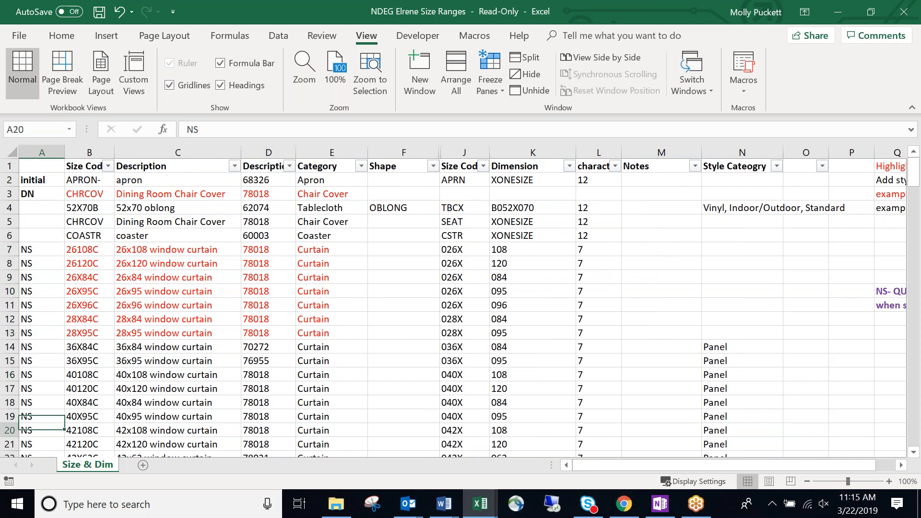
key("Down")
key("Down")
key("Down")
key("Down")
key("Down")
key("Down")
key("Down")
key("Down")
key("Down")
key("Down")
key("Down")
key("Down")
key("Down")
key("Down")
key("Down")
key("Down")
key("Down")
key("Down")
key("Down")
key("Down")
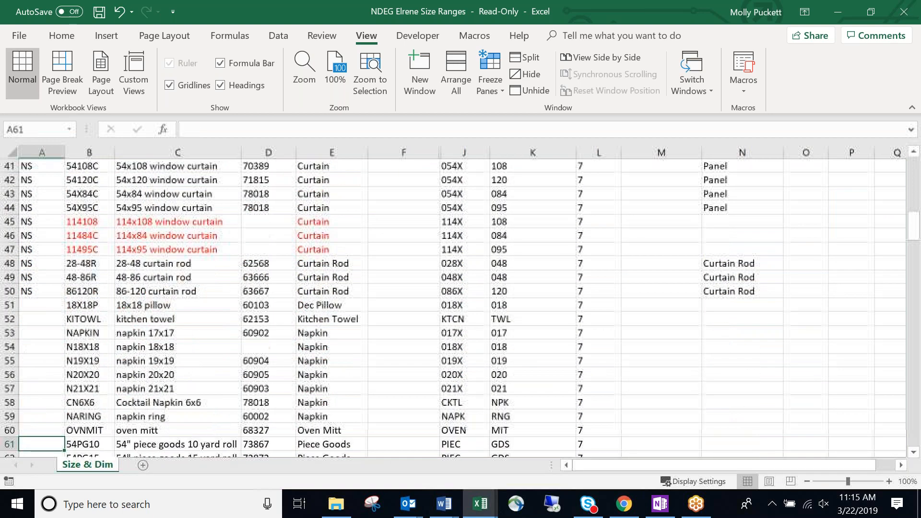
key("Down")
key("Down")
key("Down")
key("Down")
key("Down")
key("Down")
key("Down")
key("Down")
key("Down")
key("Down")
key("Down")
key("Down")
key("Down")
key("Down")
key("Down")
key("Down")
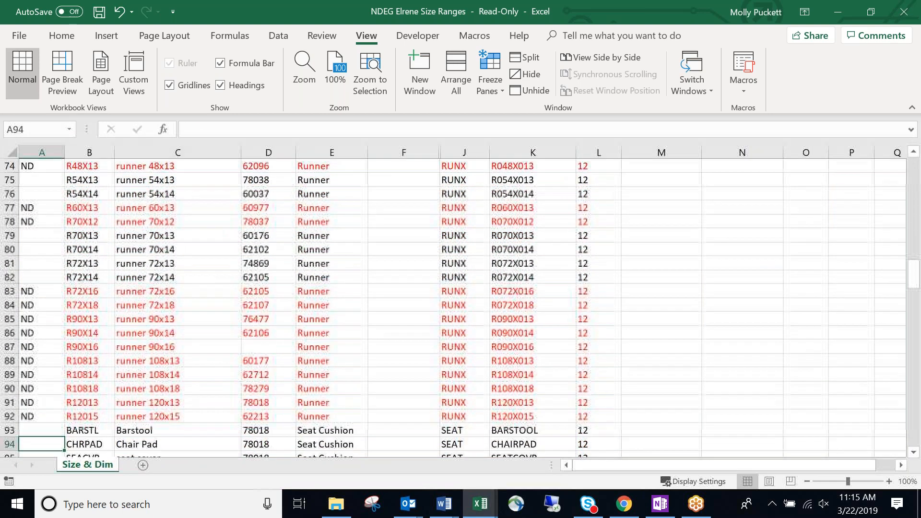
key("Up")
key("Up")
key("Up")
key("Up")
key("Up")
key("Up")
key("Up")
key("Up")
key("Up")
key("Up")
key("Up")
key("Up")
key("Up")
key("Up")
key("Up")
key("Up")
key("Up")
key("Up")
key("Up")
key("Up")
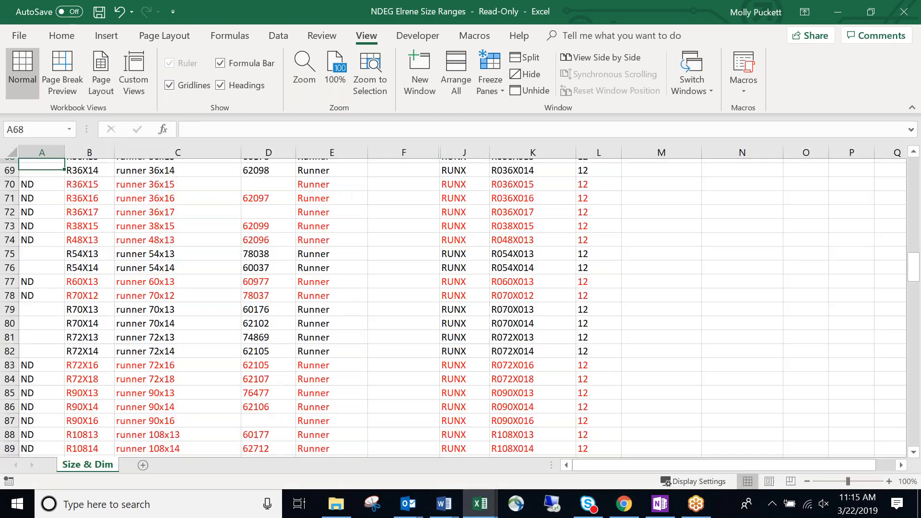
key("Up")
key("Up")
key("Up")
key("Up")
key("Up")
key("Up")
key("Up")
key("Up")
key("Up")
key("Up")
key("Up")
key("Up")
key("Up")
key("Up")
key("Up")
key("Up")
key("Up")
key("Up")
key("Up")
key("Up")
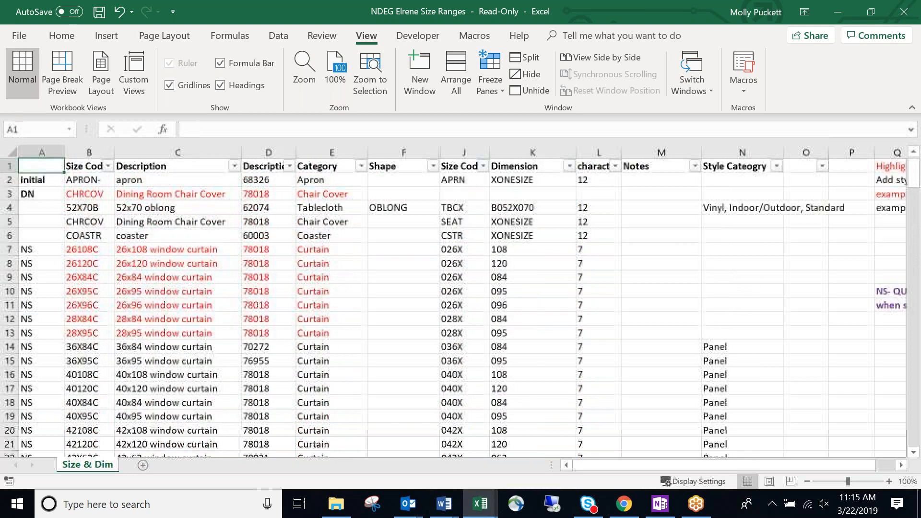
key("Down")
key("Down")
key("Down")
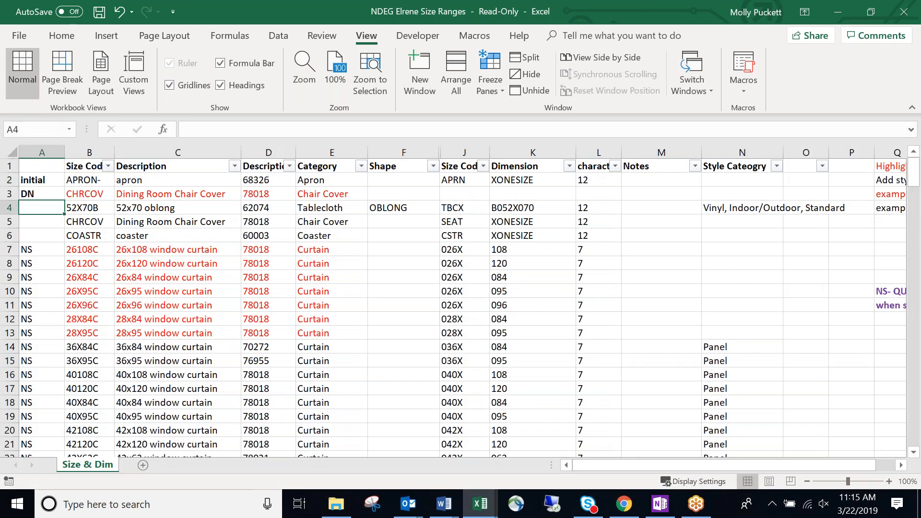
left_click(143, 198)
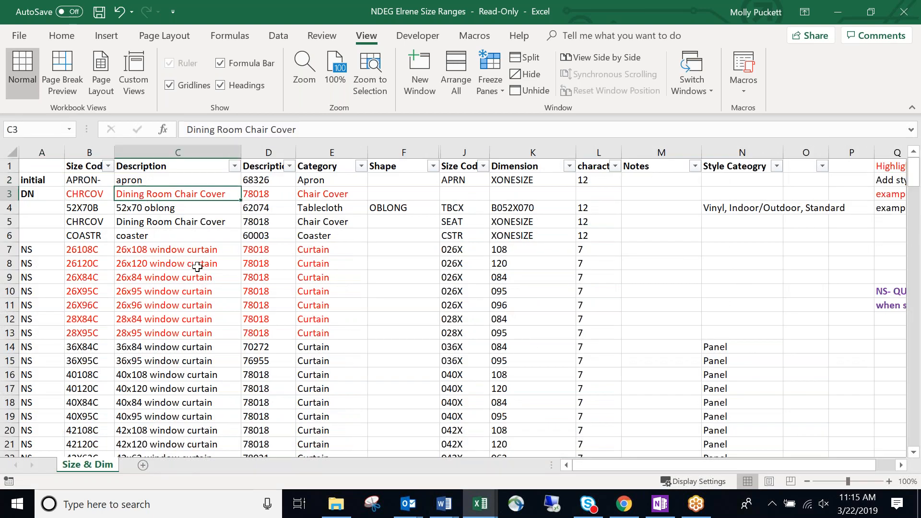
left_click(200, 252)
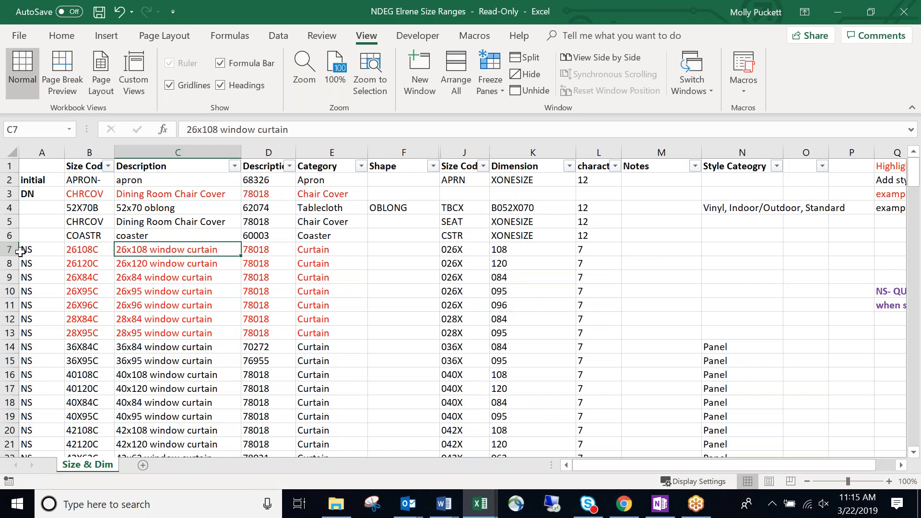
left_click_drag(9, 250, 14, 335)
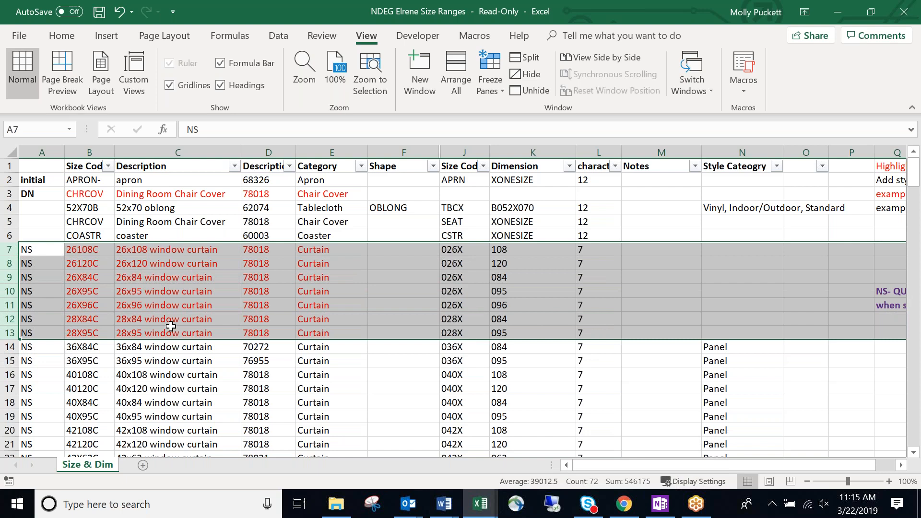
left_click(242, 290)
scroll(590, 299, "down", 2)
scroll(590, 300, "up", 2)
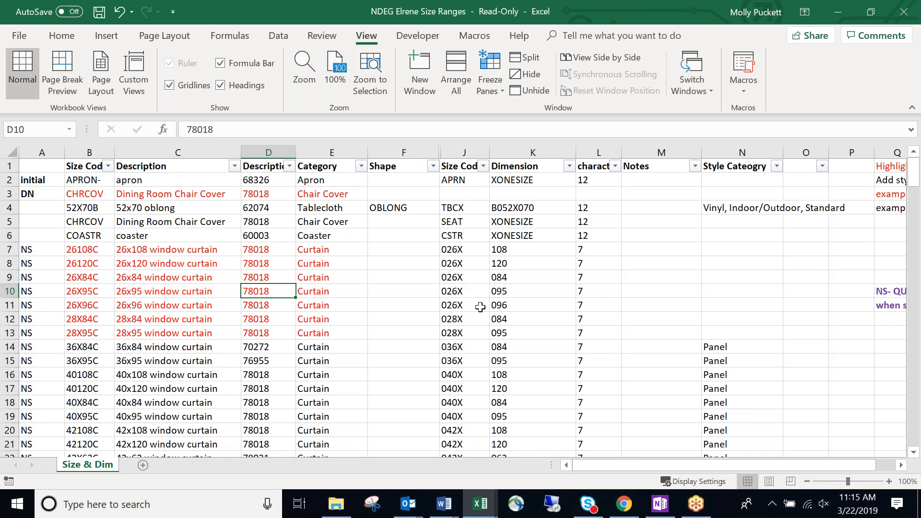
scroll(477, 304, "down", 1)
scroll(470, 300, "up", 1)
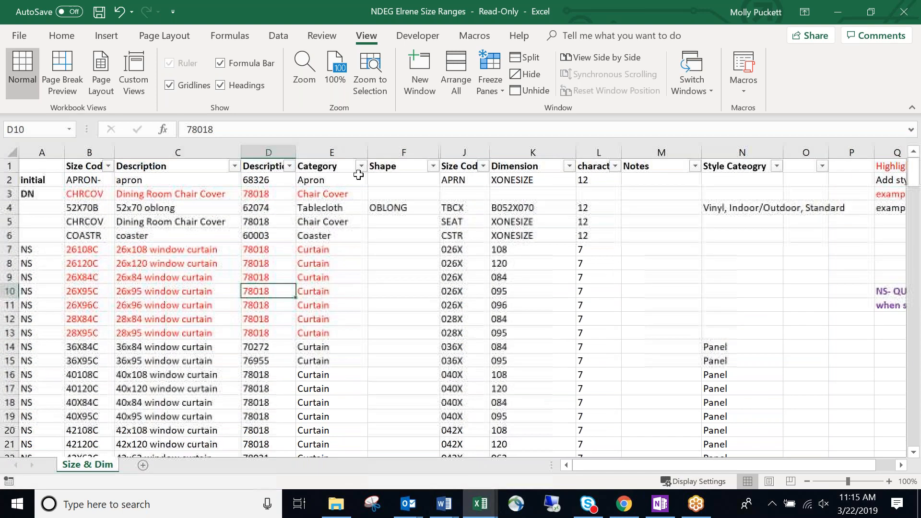
left_click(361, 166)
Leave only Tablecloth ticked in the Category filter and apply it.
left_click(214, 306)
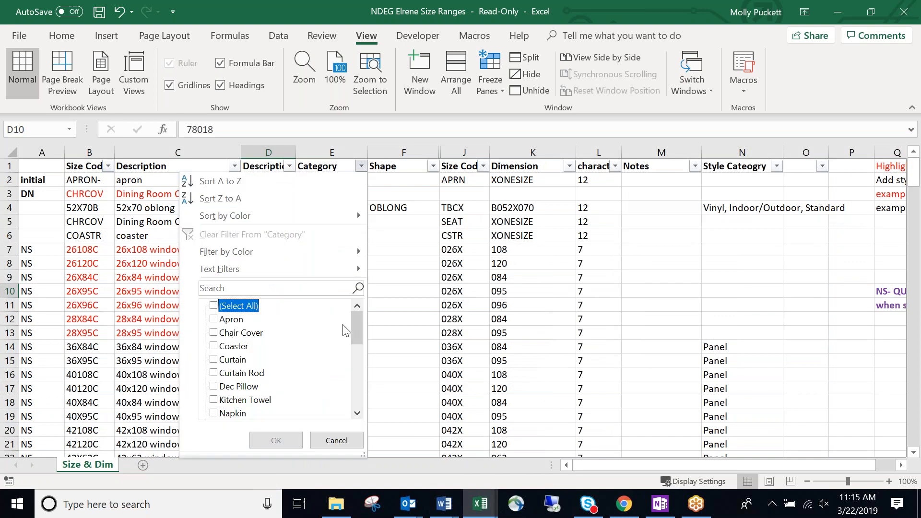
left_click_drag(355, 322, 343, 383)
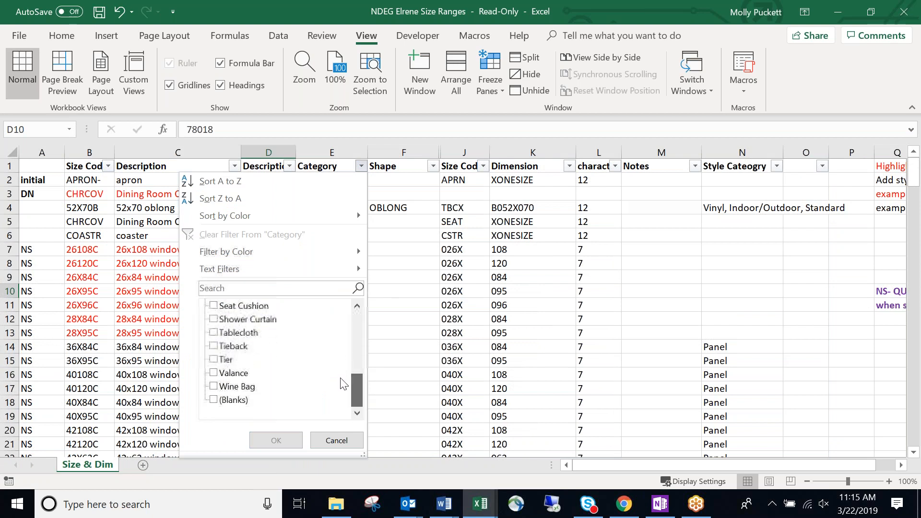
left_click(239, 332)
left_click(275, 441)
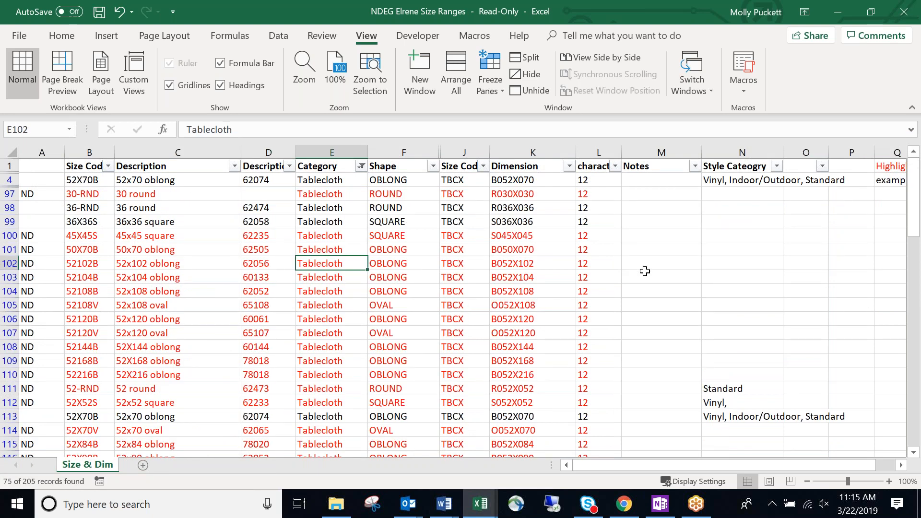
left_click(683, 293)
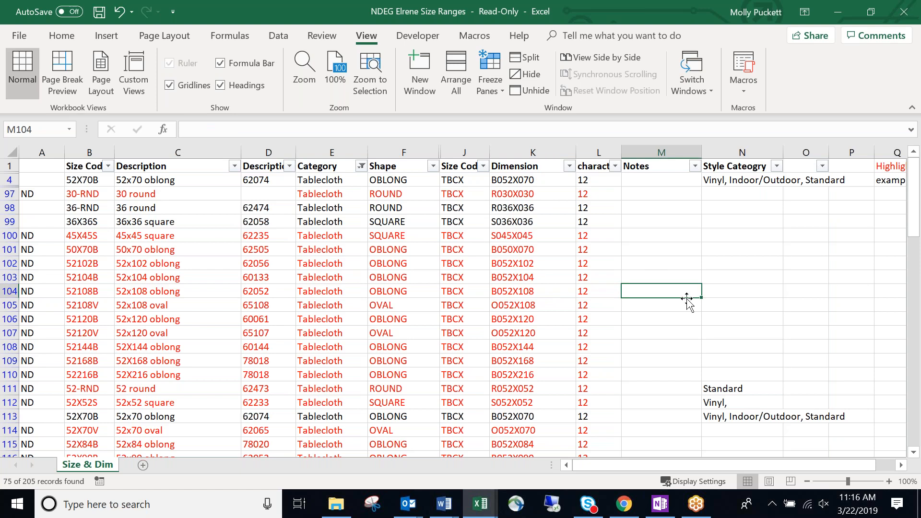
scroll(689, 302, "down", 1)
scroll(690, 304, "up", 1)
Freeze the top header row and scroll through the filtered Tablecloth rows.
left_click(490, 76)
left_click(537, 156)
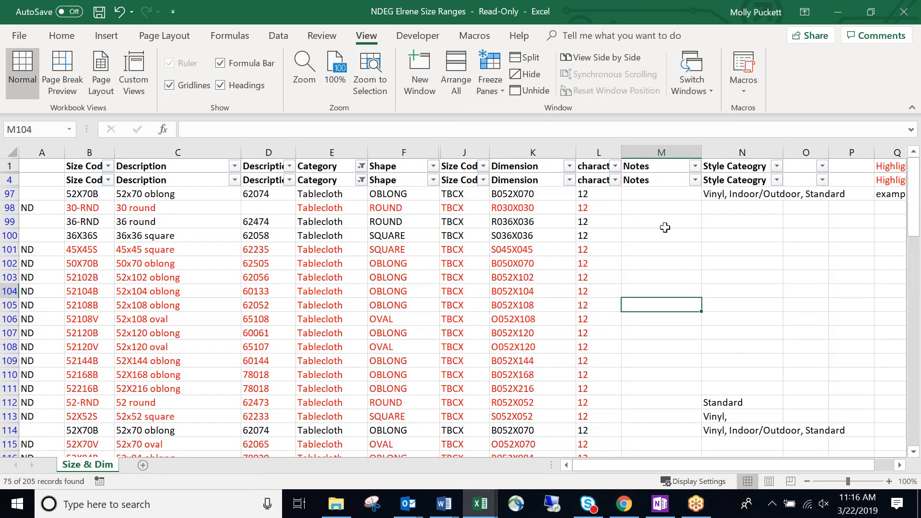
left_click(665, 228)
scroll(666, 234, "down", 2)
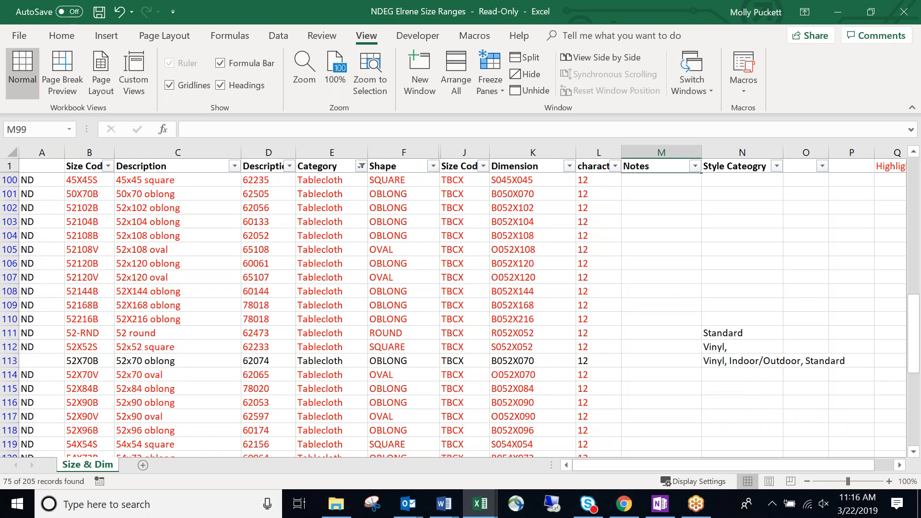
scroll(667, 233, "down", 2)
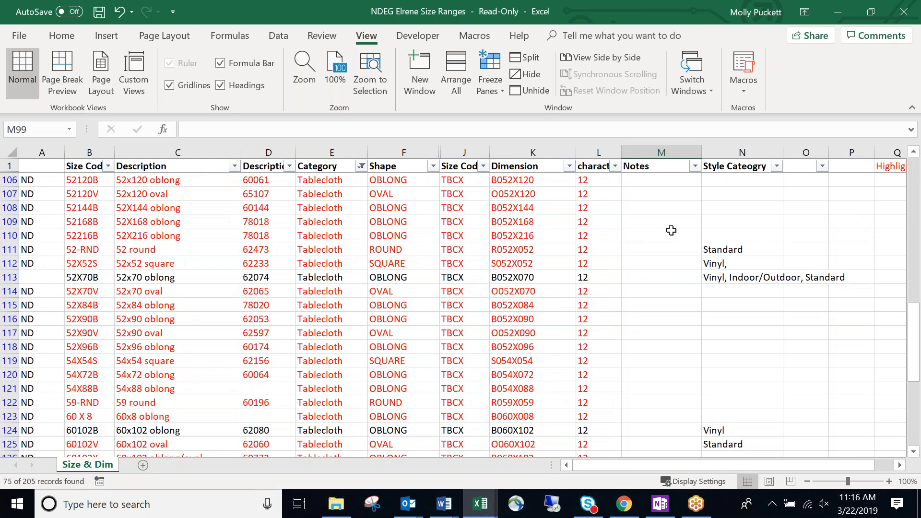
scroll(671, 230, "up", 3)
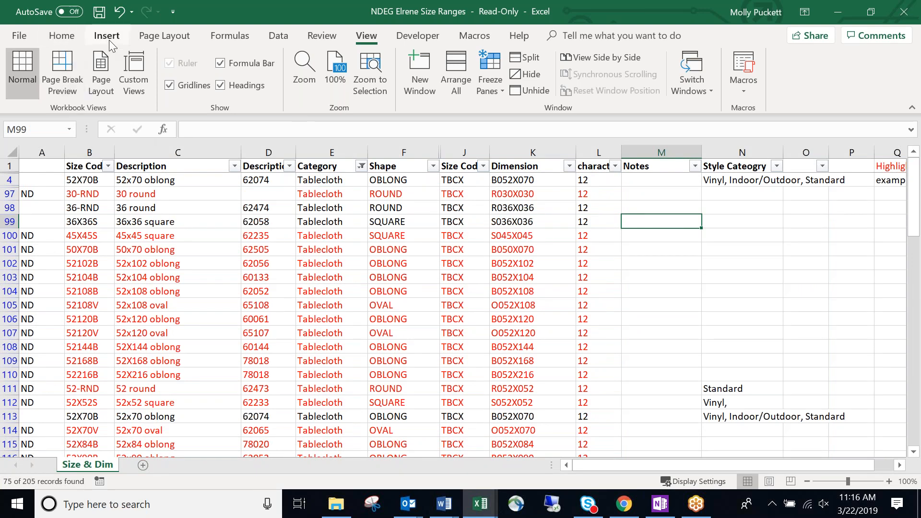
Unfreeze the header row again and select the OBLONG shape in F102.
left_click(490, 77)
left_click(541, 132)
left_click(387, 260)
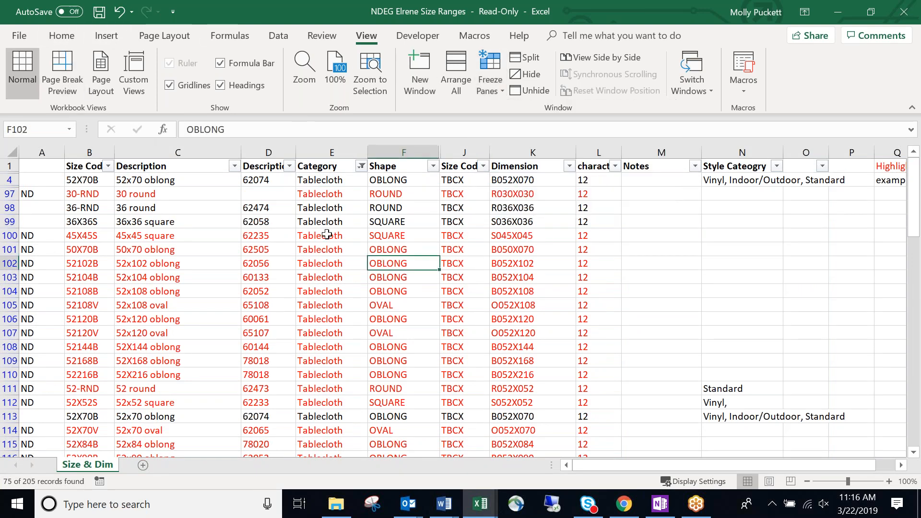
scroll(325, 234, "down", 2)
scroll(324, 234, "up", 2)
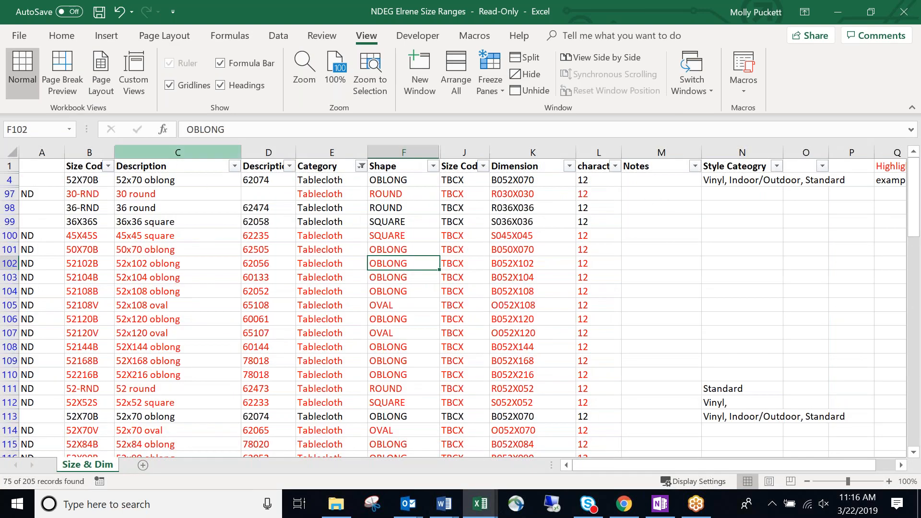
Clear the Tablecloth filter with Home > Sort & Filter > Clear so all categories show.
left_click(62, 37)
left_click(821, 87)
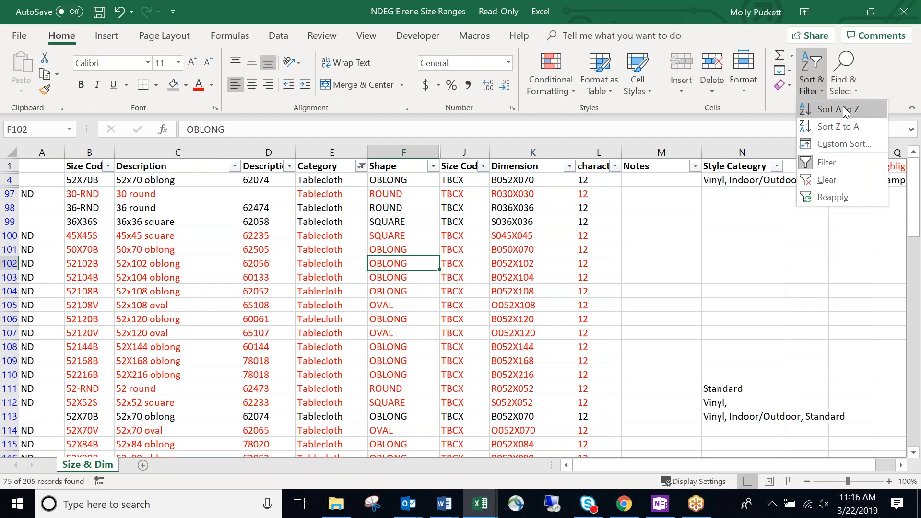
left_click(435, 231)
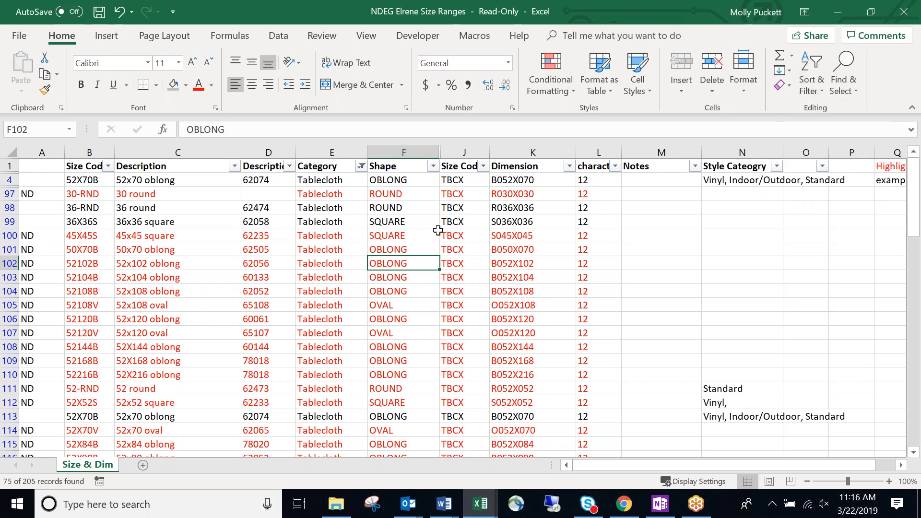
left_click(814, 82)
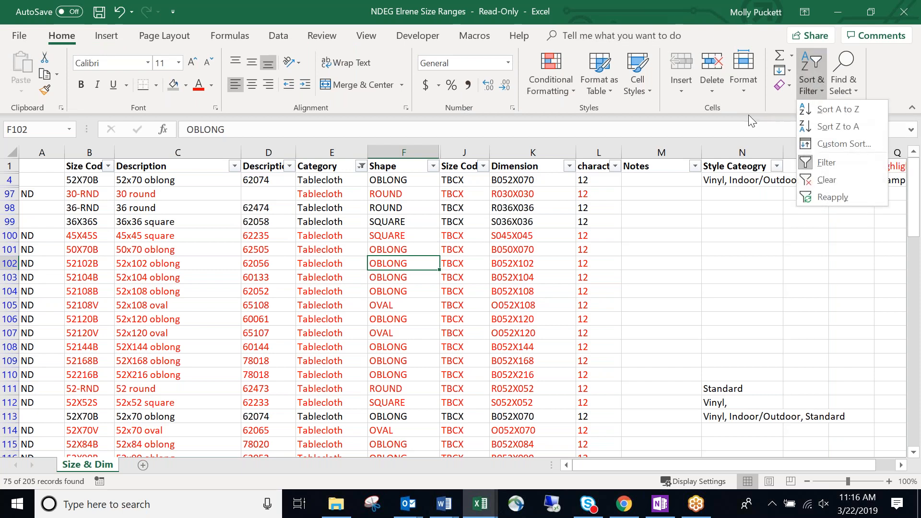
left_click(668, 225)
left_click(811, 86)
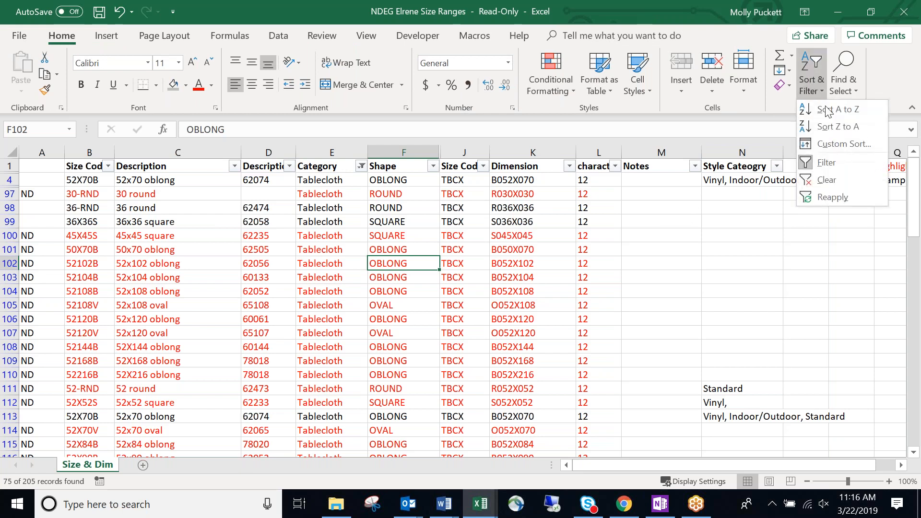
left_click(832, 183)
left_click(180, 192)
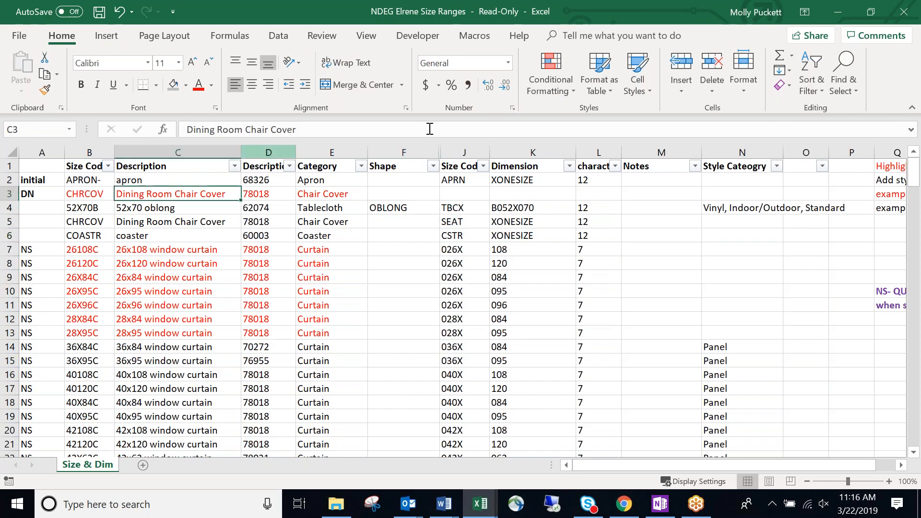
Freeze the panes at the current cell from the View tab.
left_click(371, 40)
left_click(492, 80)
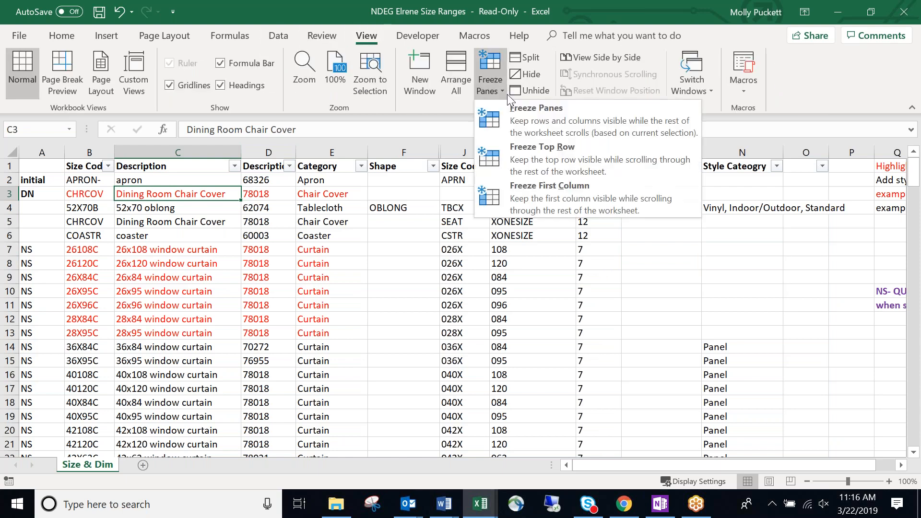
left_click(528, 125)
left_click(469, 223)
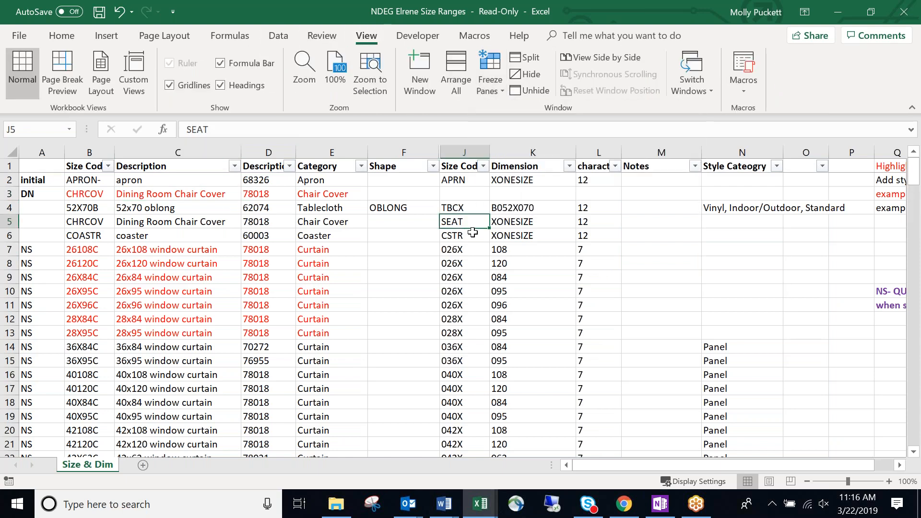
Filter the Category column to Tablecloth only and check the example row's Style Category.
left_click(361, 166)
left_click(214, 306)
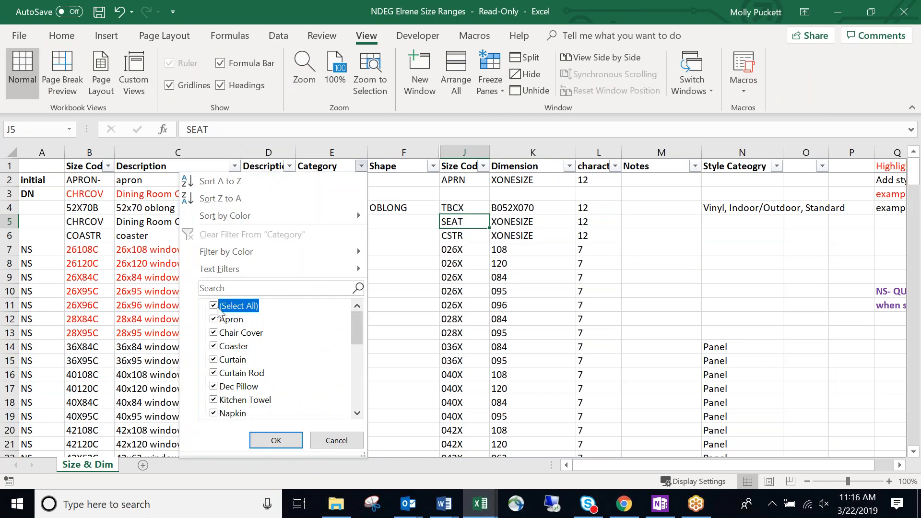
left_click_drag(357, 333, 362, 385)
left_click(214, 373)
left_click(275, 441)
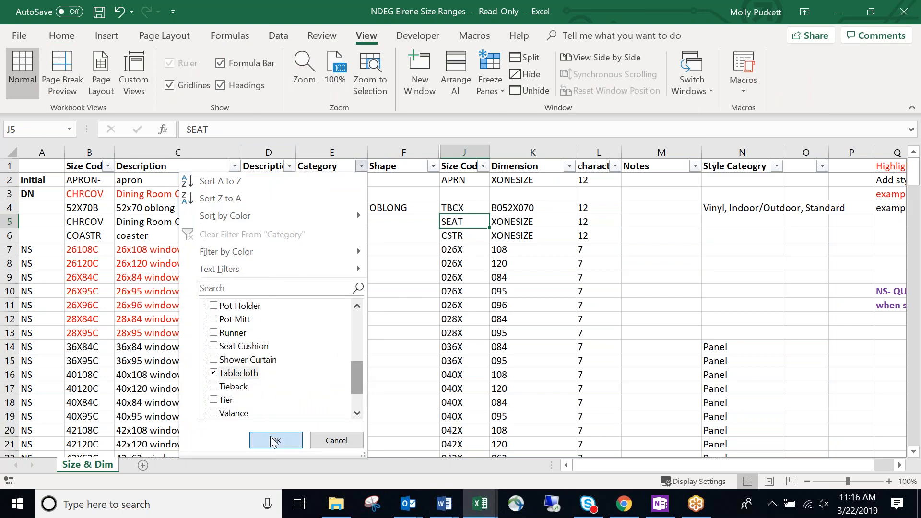
left_click(660, 208)
left_click(738, 221)
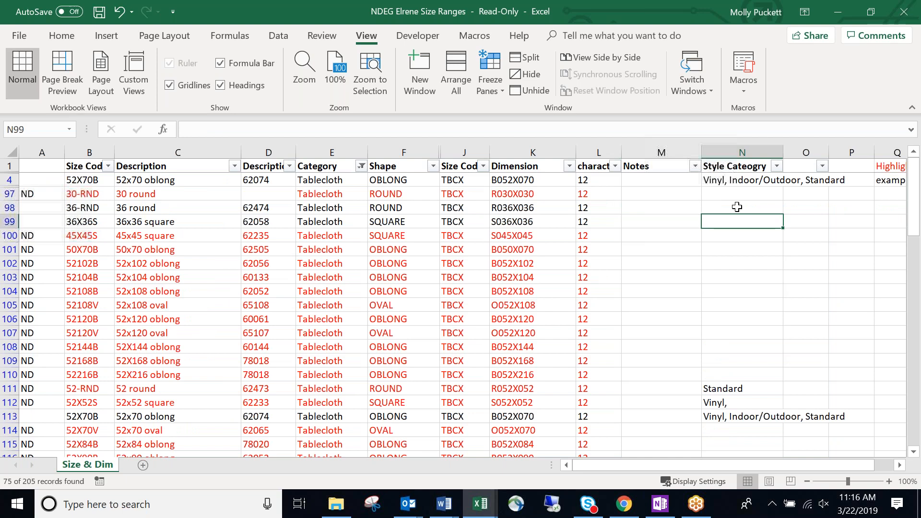
left_click(727, 183)
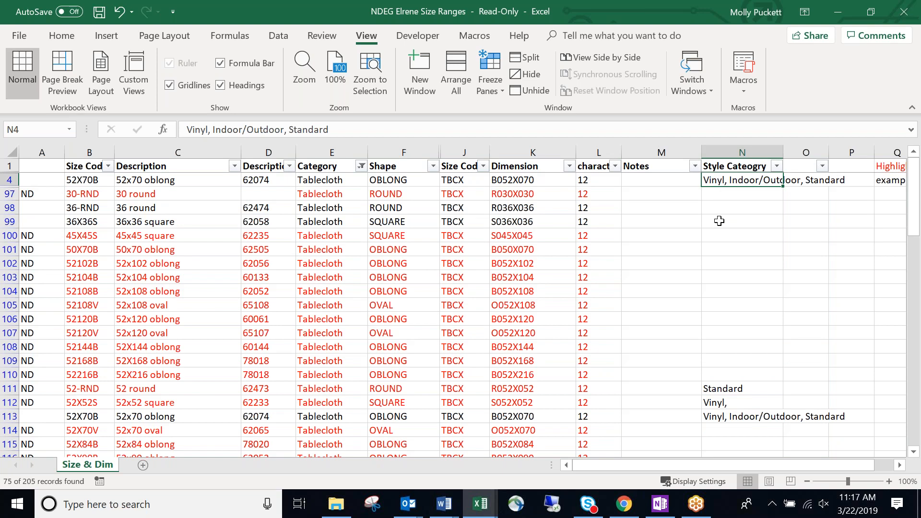
left_click(735, 206)
left_click(725, 185)
left_click(713, 237)
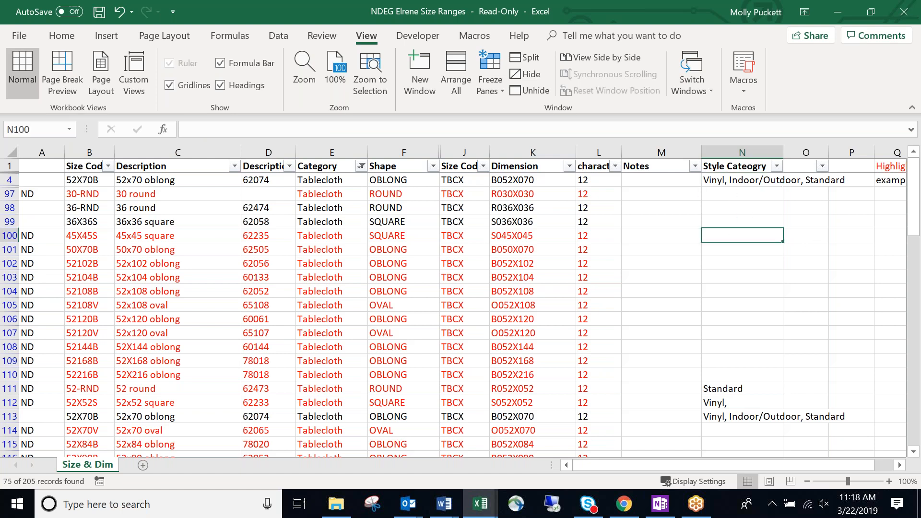
Scroll down to the oblong tablecloths and inspect the 66x90, 66x108 and 68x126 descriptions.
left_click(320, 281)
scroll(354, 287, "down", 5)
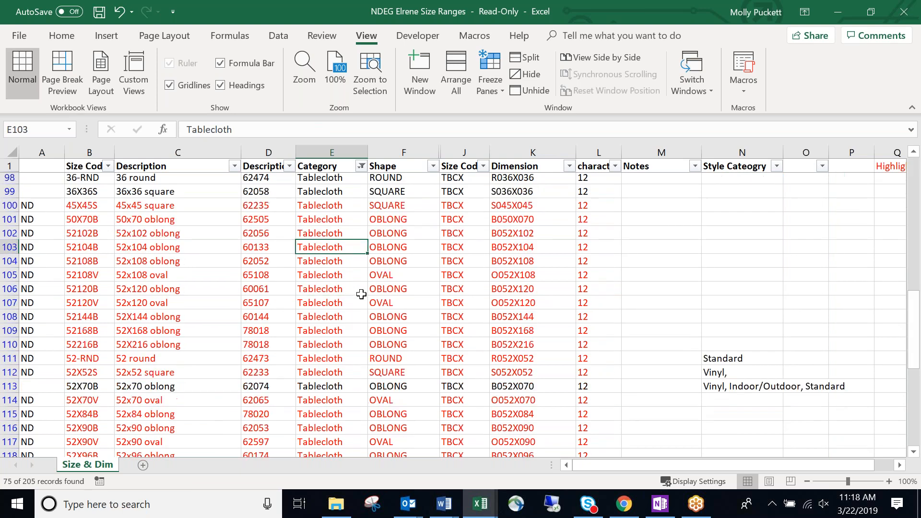
scroll(363, 294, "down", 5)
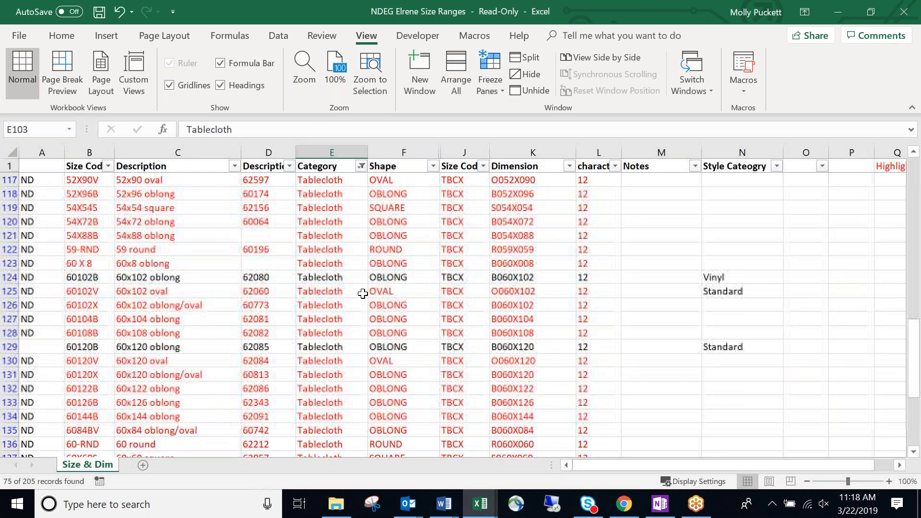
scroll(373, 283, "down", 5)
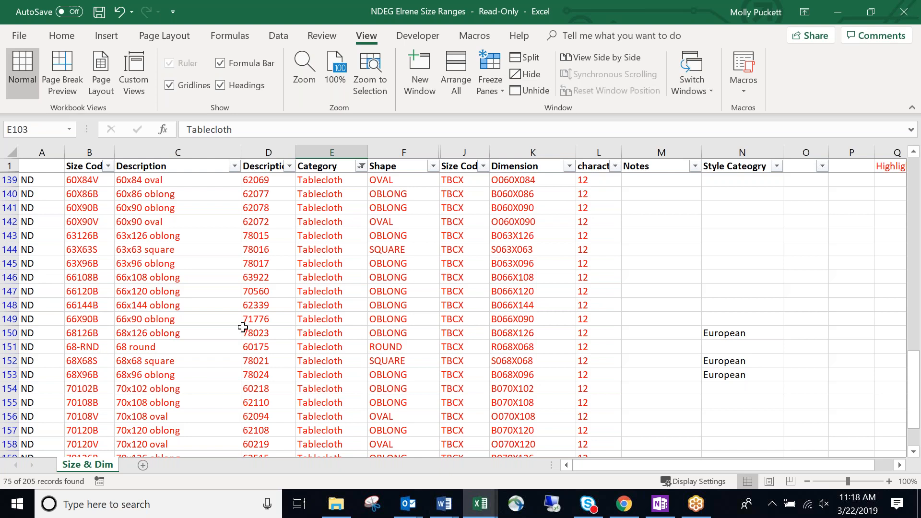
left_click(232, 321)
left_click(183, 277)
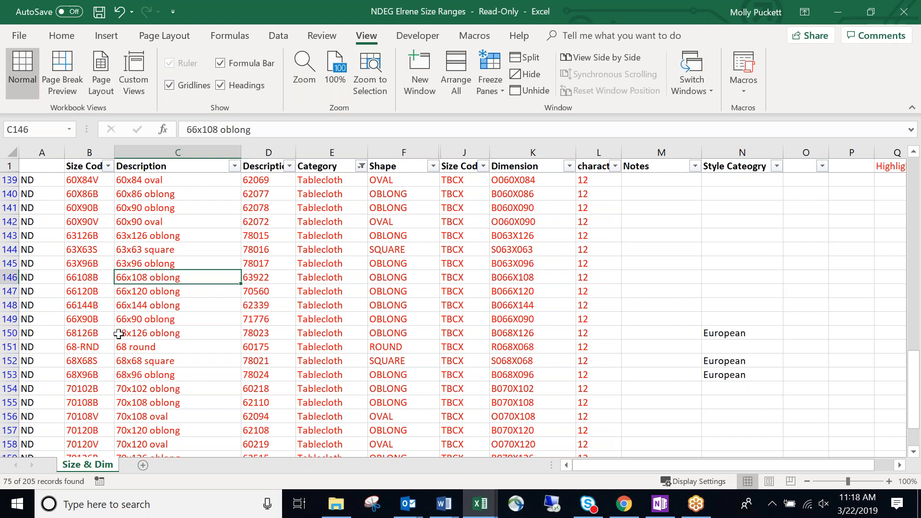
left_click(127, 331)
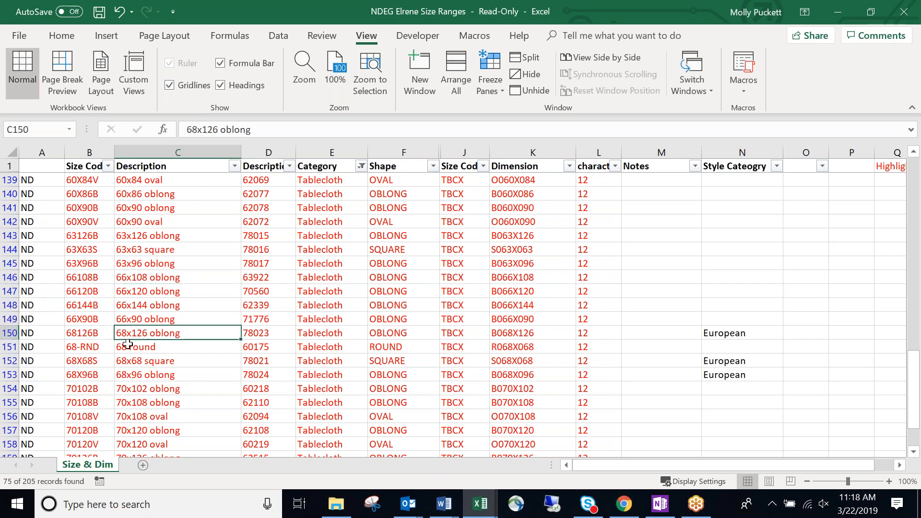
Select row 150 and add rows 152–153, the 68x68 square and 68x96 oblong.
left_click(13, 332)
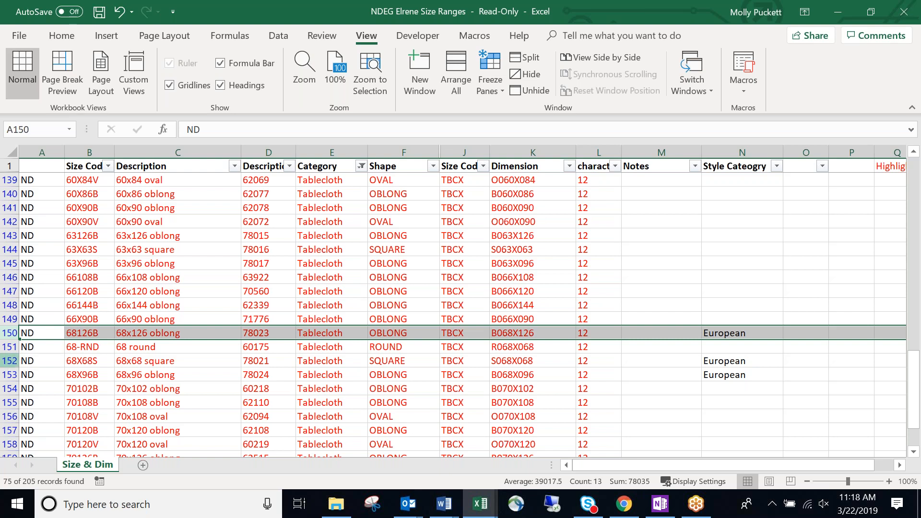
mouse_move(10, 360)
left_mouse_down("ctrl")
mouse_move(9, 388)
mouse_move(10, 374)
left_mouse_up("ctrl")
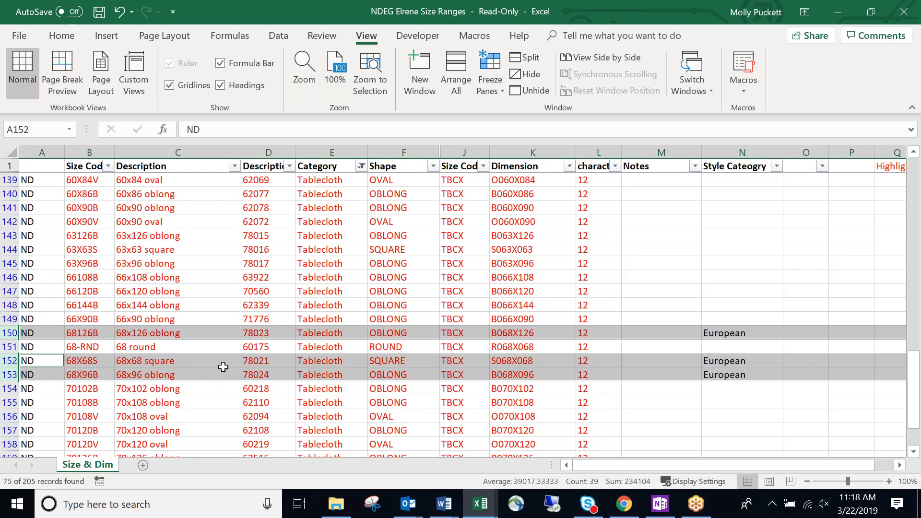
scroll(276, 359, "up", 3)
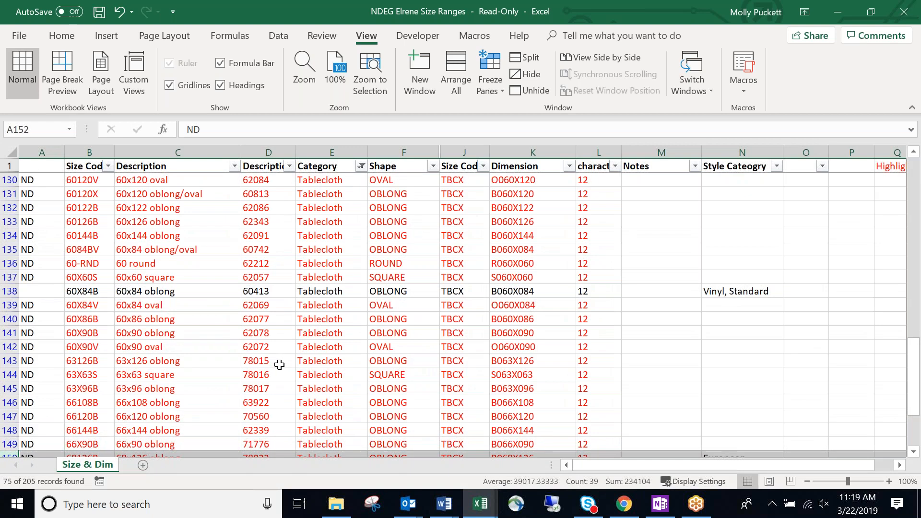
scroll(279, 364, "down", 2)
Check the OBLONG shapes and cells in rows 141–146, then bring Chrome to the front.
left_click(398, 333)
scroll(461, 314, "down", 2)
scroll(460, 314, "up", 3)
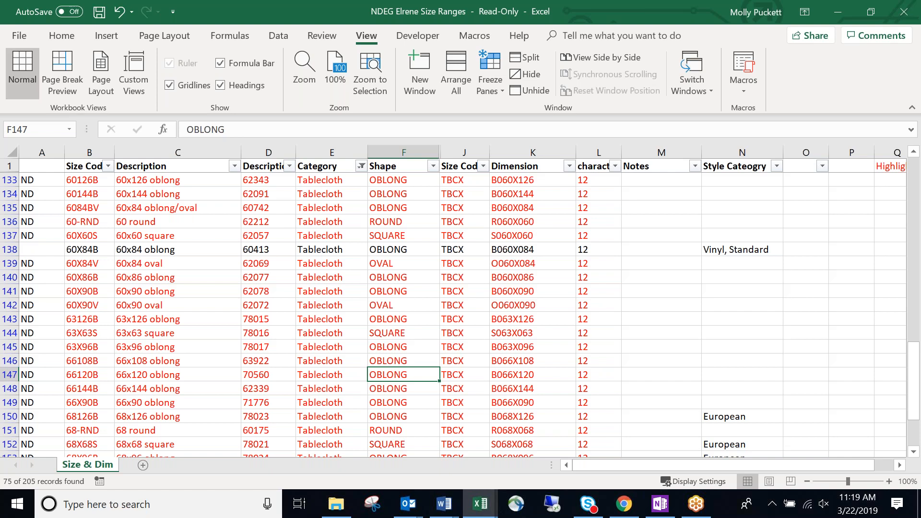
left_click(402, 318)
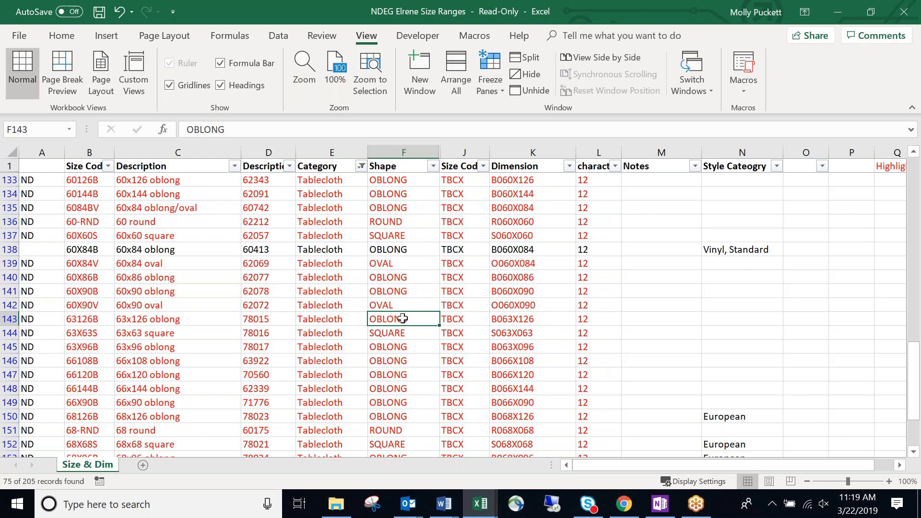
left_click(641, 293)
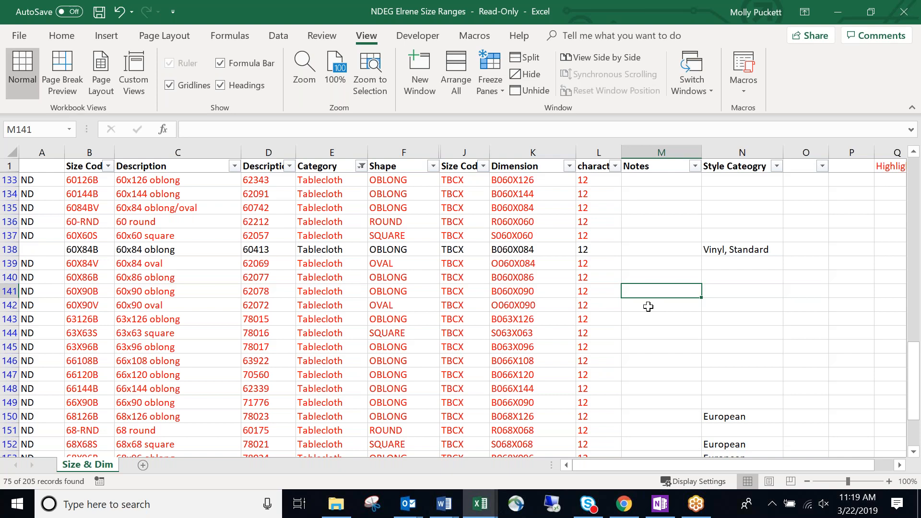
left_click(363, 332)
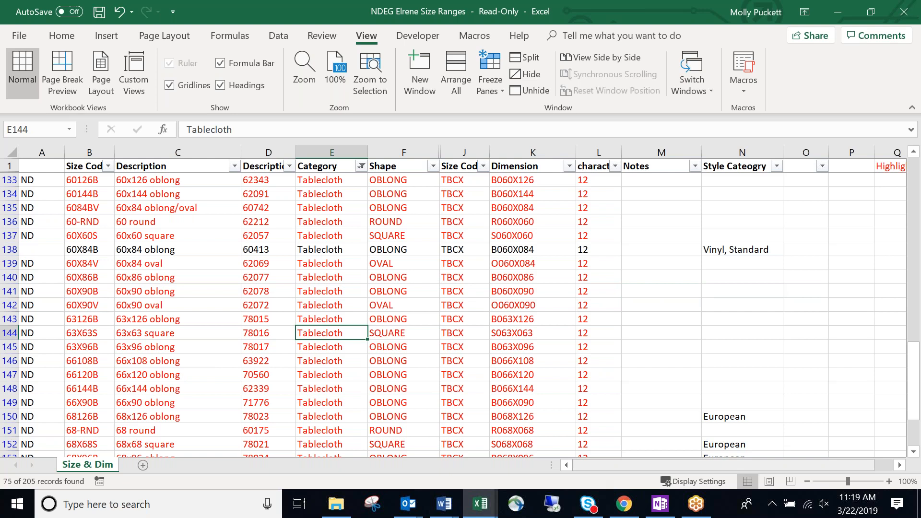
left_click(605, 361)
left_click(623, 503)
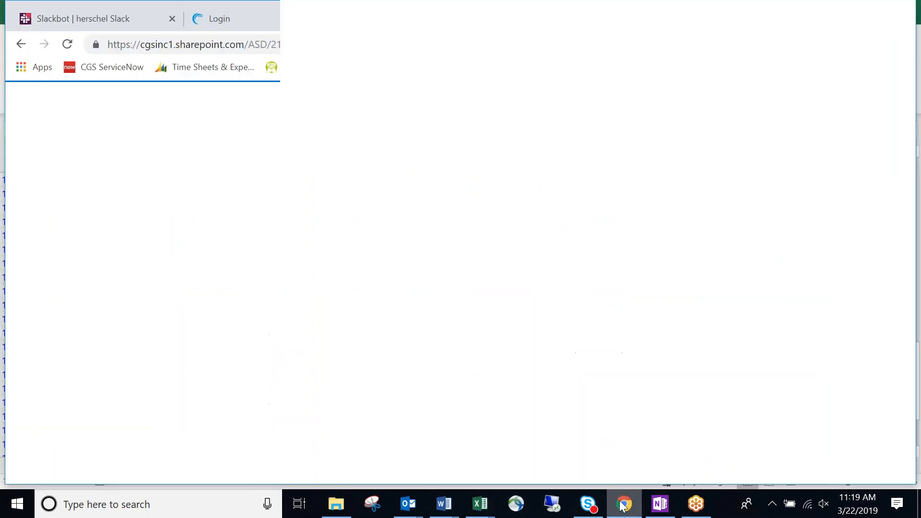
Close the stale bcweb3 and Login tabs and open a new blank tab.
left_click(435, 24)
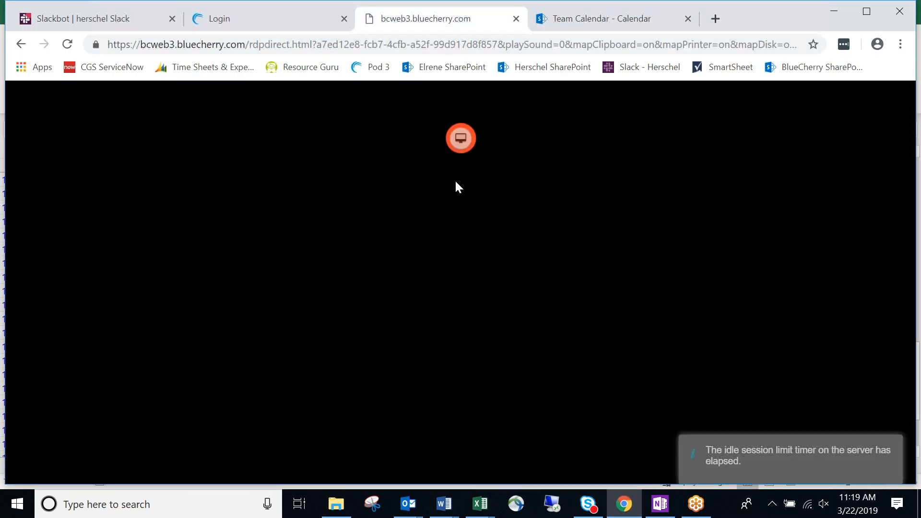
left_click(516, 19)
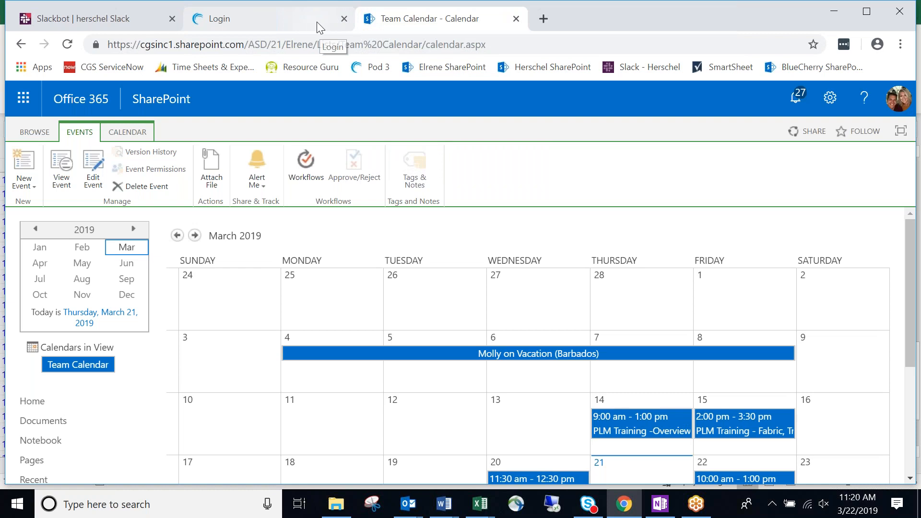
left_click(316, 21)
left_click(344, 19)
left_click(369, 19)
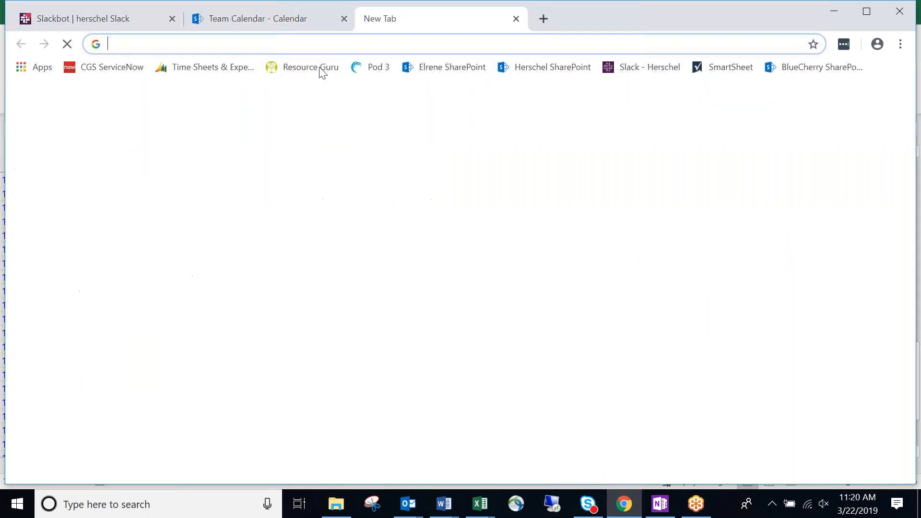
Sign in via the Pod 3 bookmark, launch BCWEB3, and move Chrome aside to reveal Excel.
left_click(386, 67)
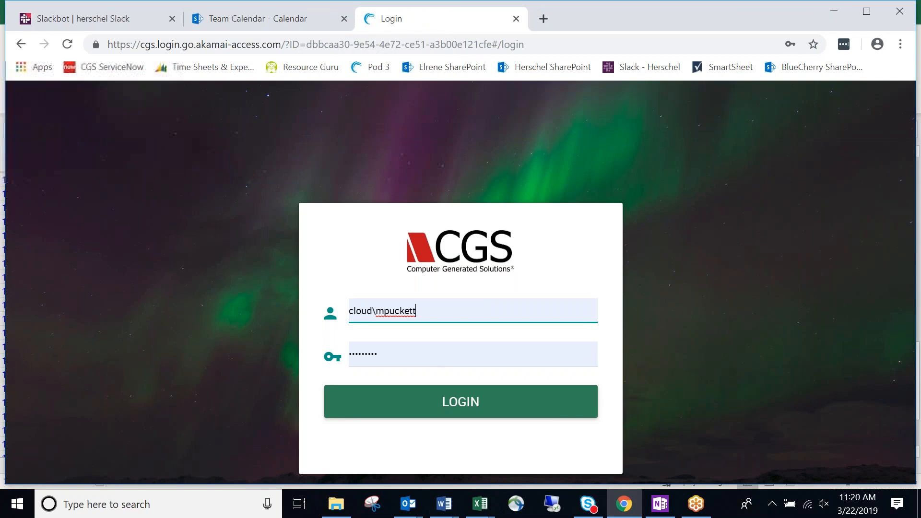
left_click(438, 413)
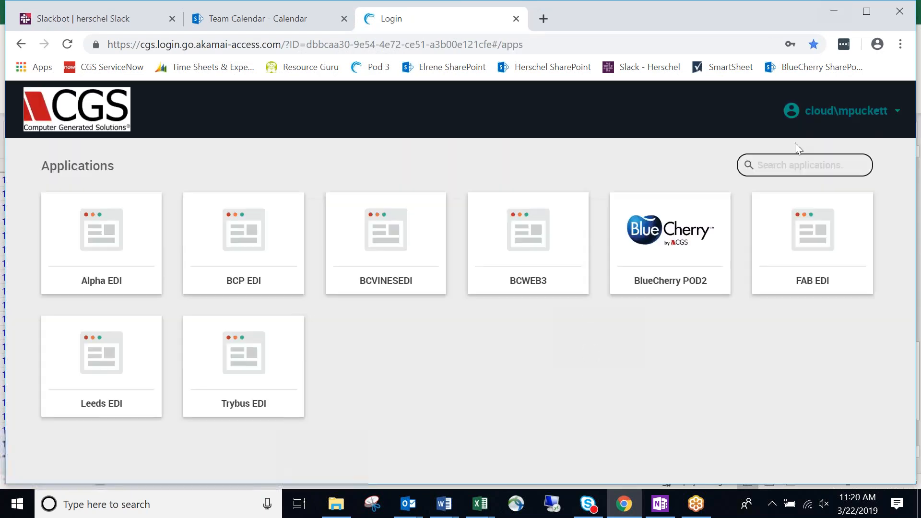
left_click(586, 240)
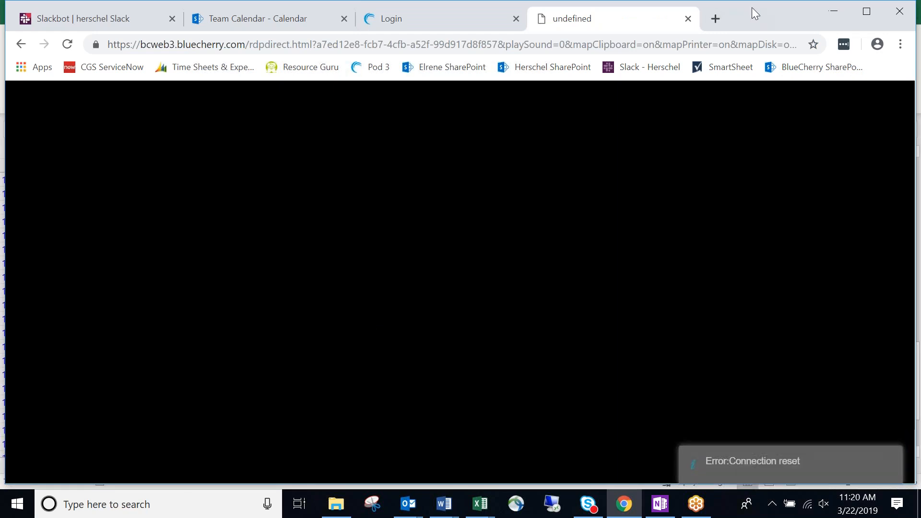
left_click_drag(752, 9, 920, 6)
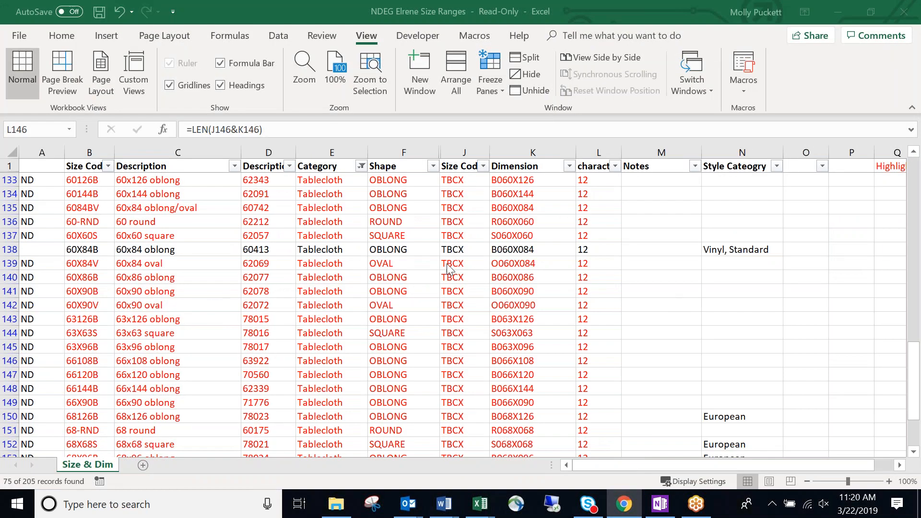
left_click(389, 261)
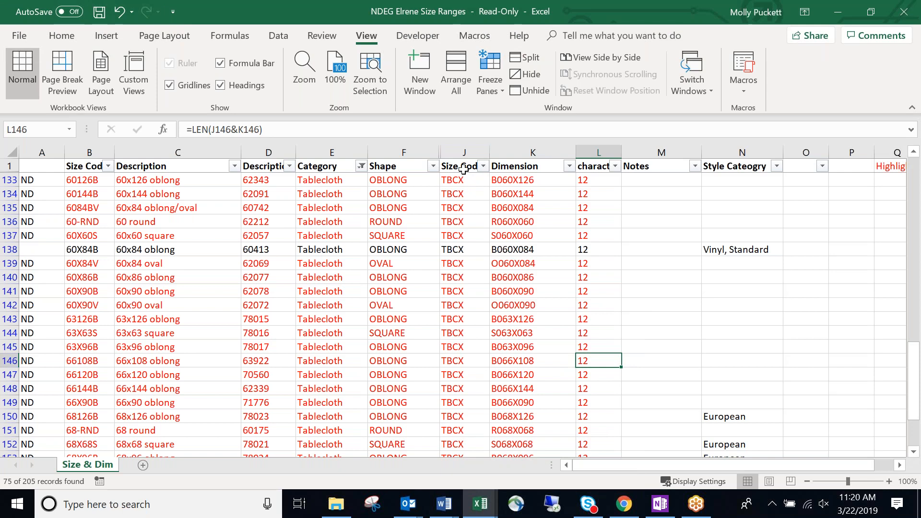
left_click_drag(465, 179, 469, 450)
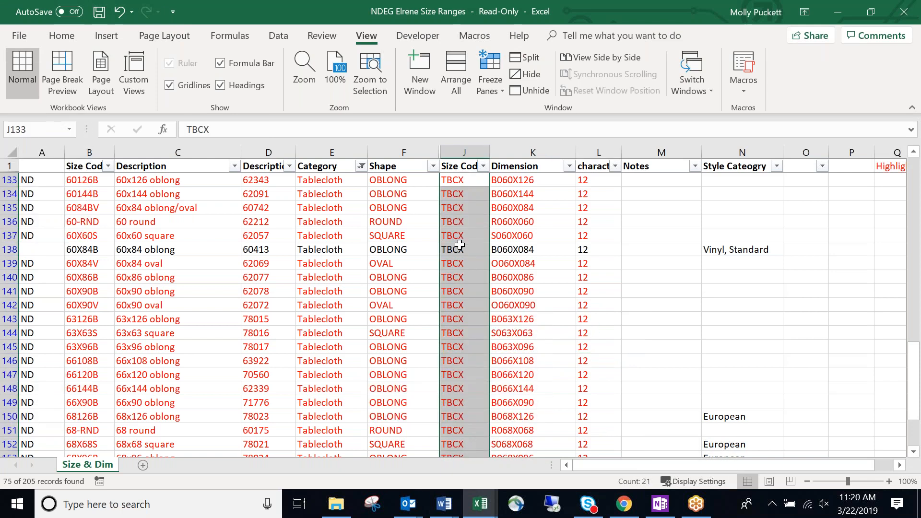
left_click(465, 213)
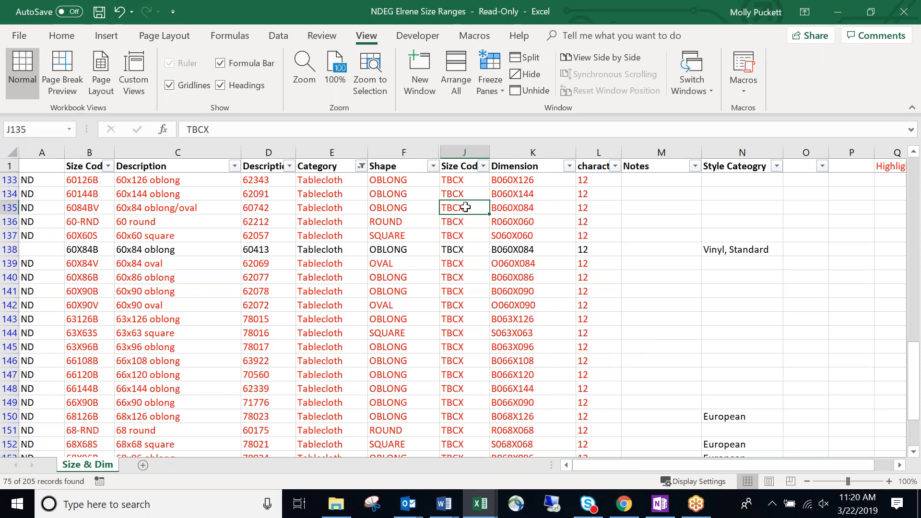
left_click(464, 194)
left_click_drag(463, 179, 462, 334)
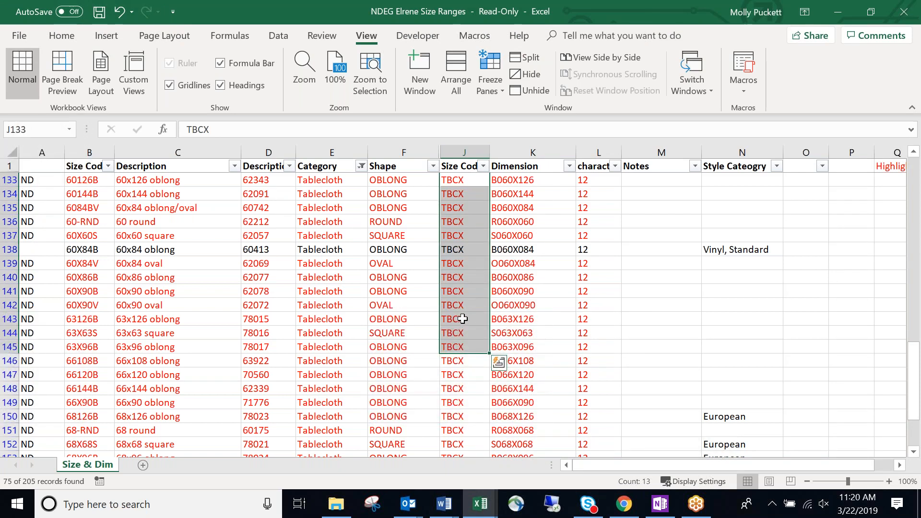
scroll(462, 326, "up", 5)
scroll(462, 319, "down", 3)
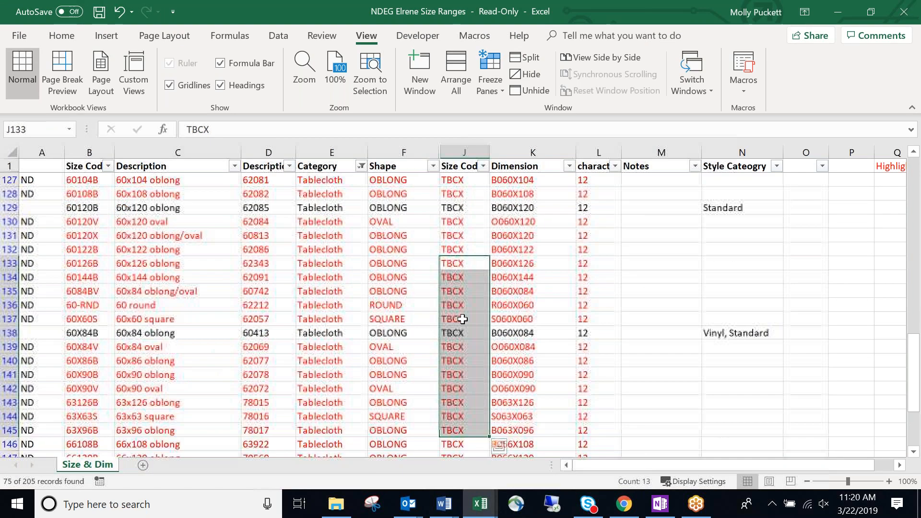
left_click(545, 221)
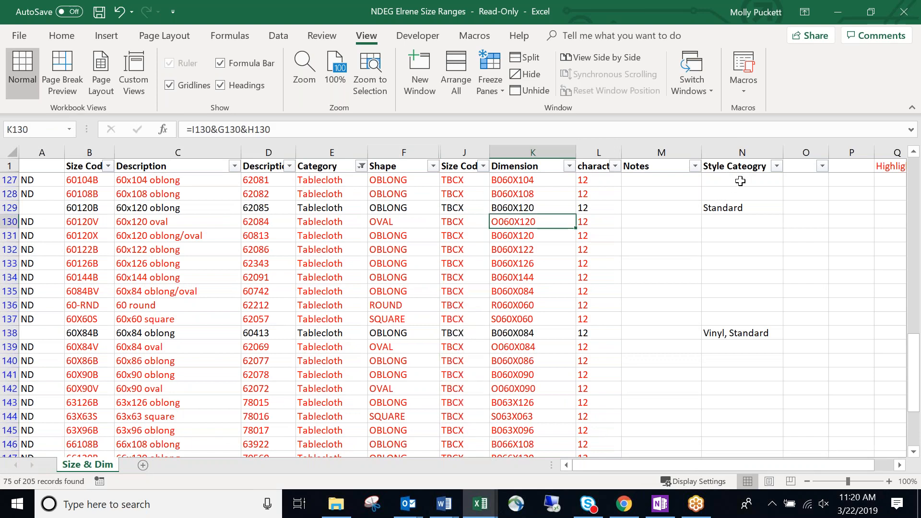
left_click(740, 208)
left_click(744, 347)
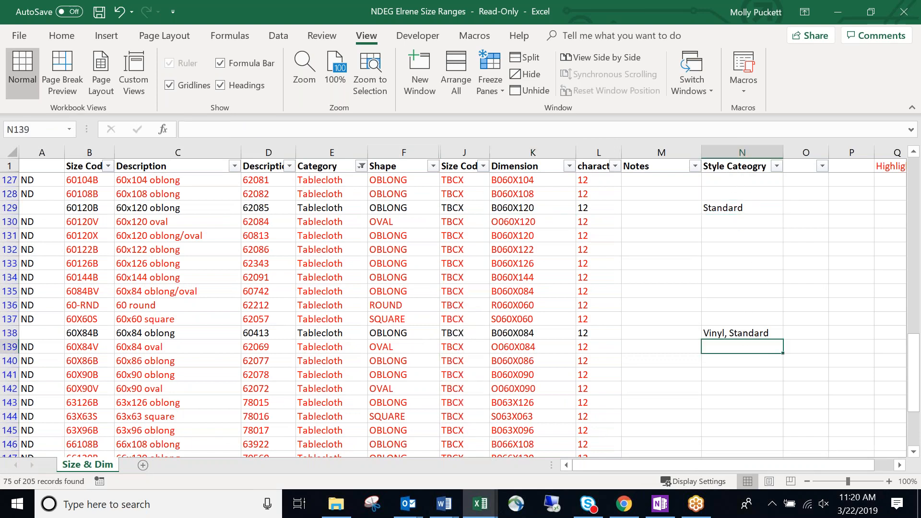
left_click(463, 235)
left_click(734, 333)
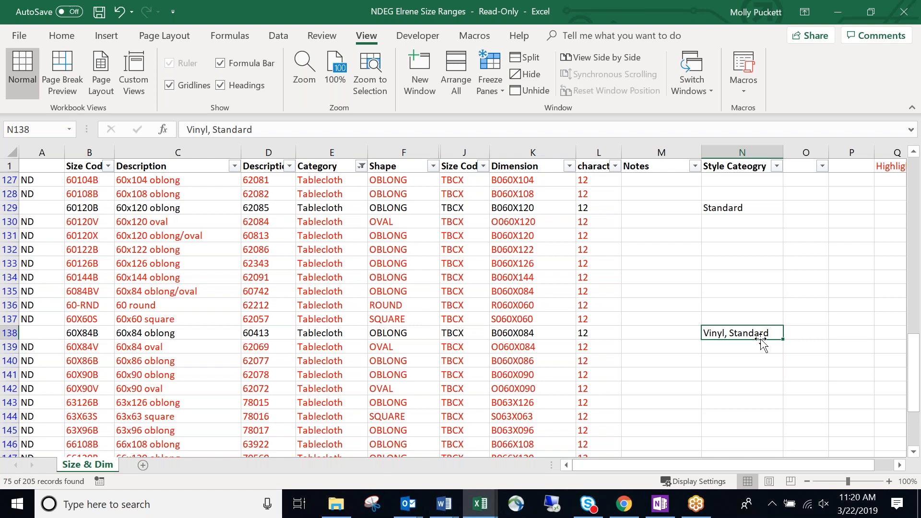
key("alt+Tab")
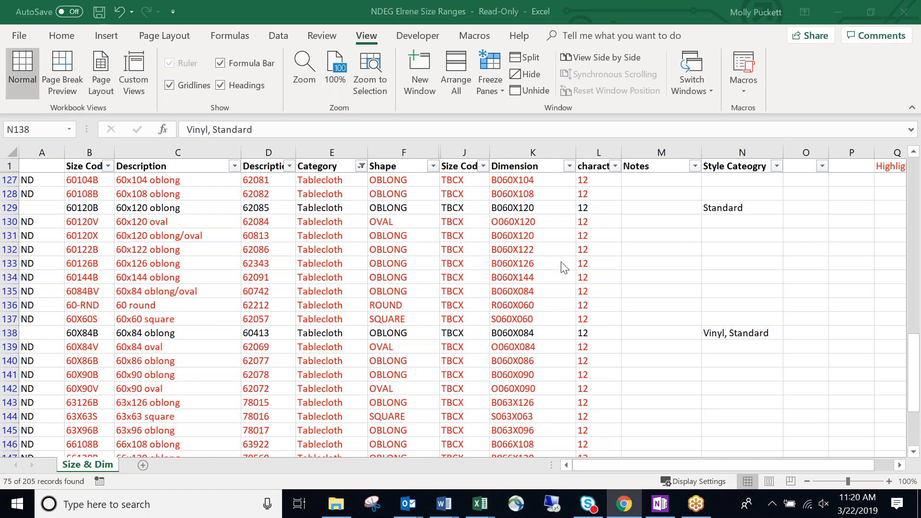
left_click(888, 179)
left_click(740, 301)
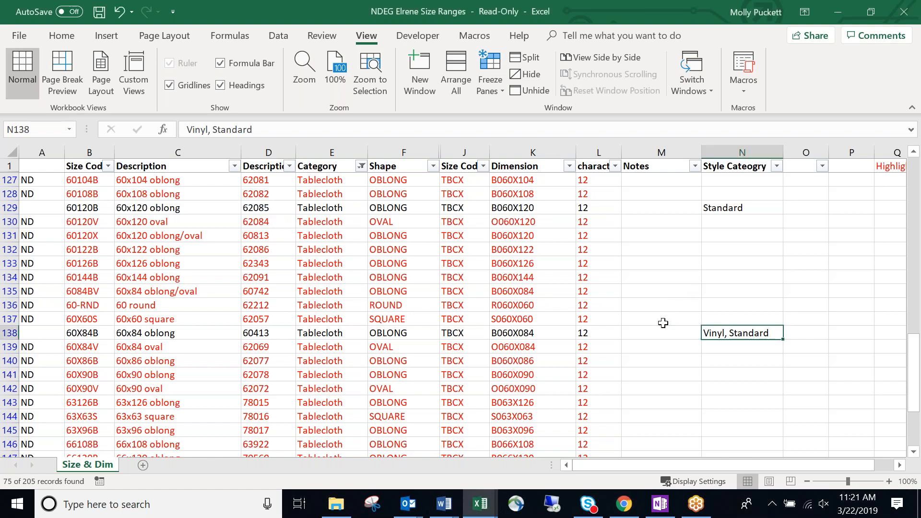
Filter the Style Category column using the search term 'vinyl'.
left_click(776, 167)
left_click(690, 288)
type("vinyl")
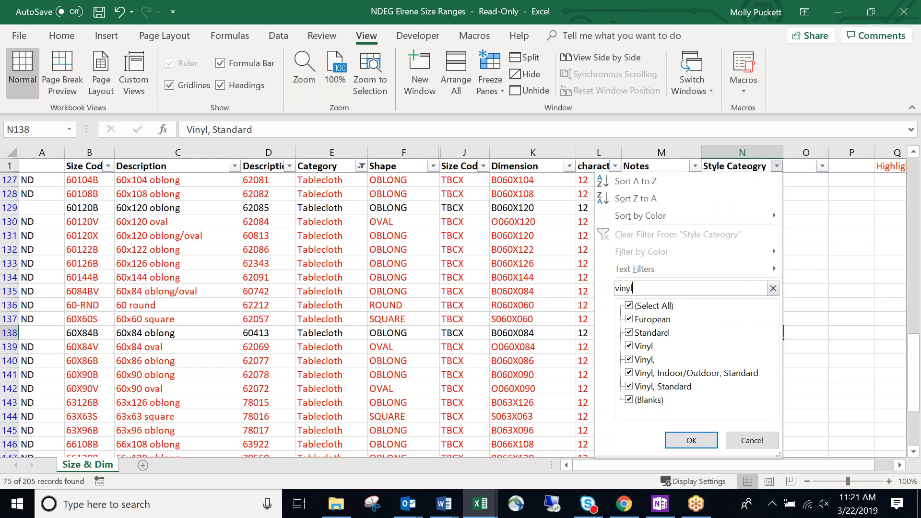
left_click(692, 440)
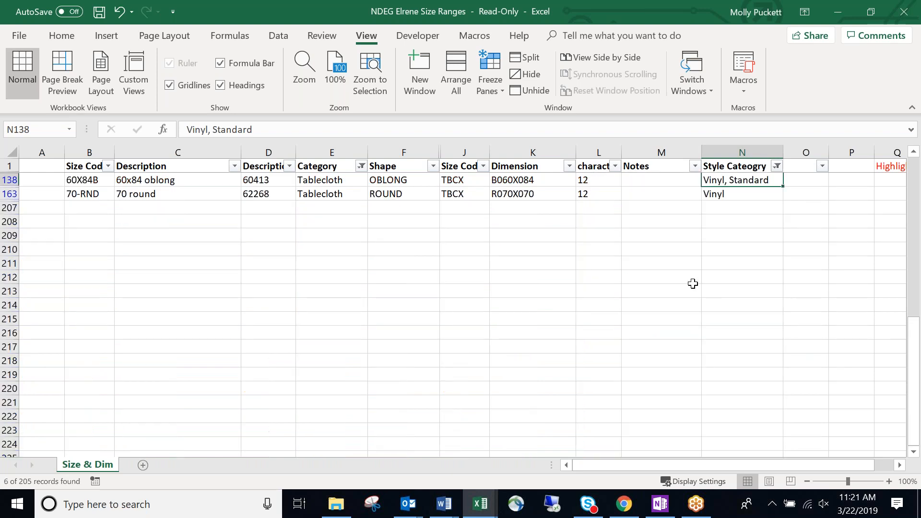
Select the Dimension values, then the Size Code values, of the six filtered rows.
key("Up")
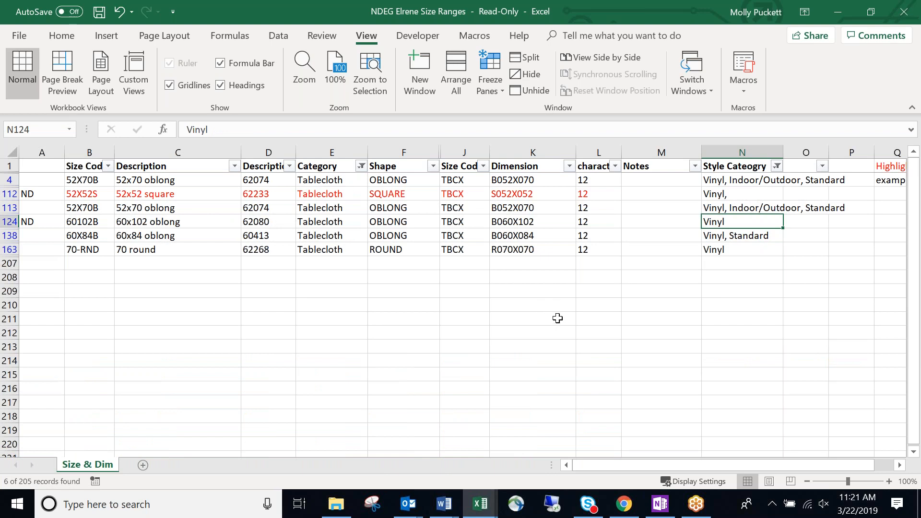
left_click(585, 274)
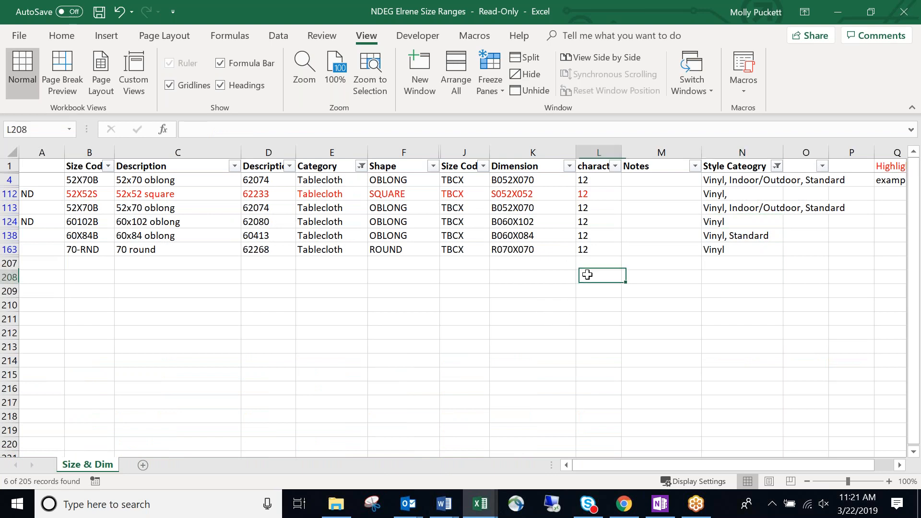
left_click_drag(516, 181, 535, 248)
left_click(528, 276)
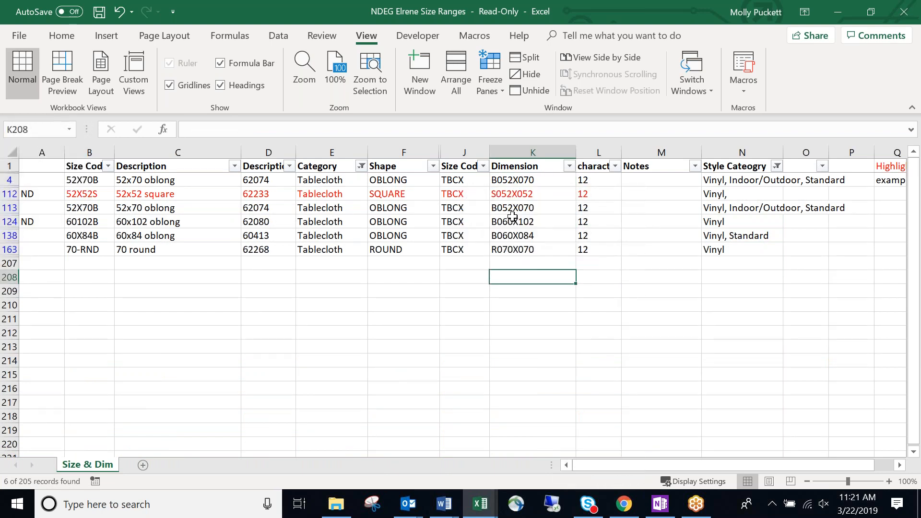
left_click_drag(465, 179, 477, 251)
Reselect the Dimension values and the Size Code and Dimension columns with headers, checking N4.
left_click_drag(538, 182, 543, 246)
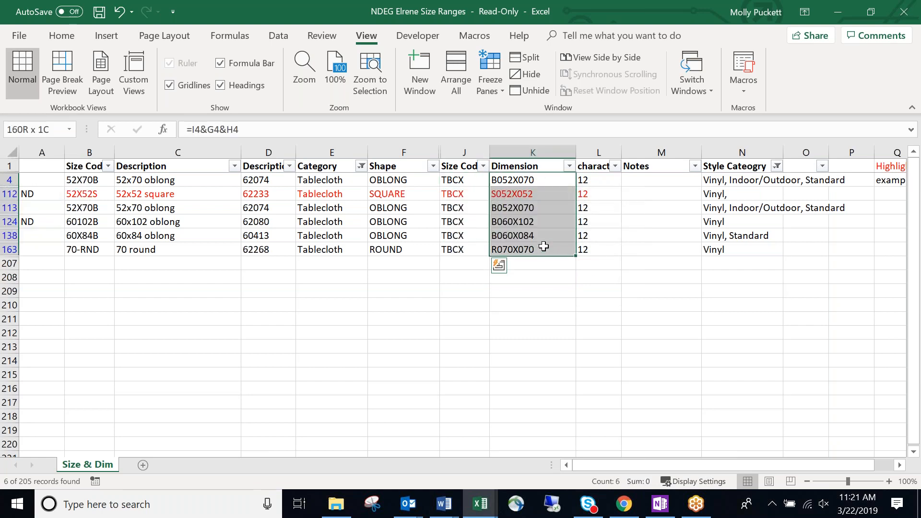
left_click(544, 292)
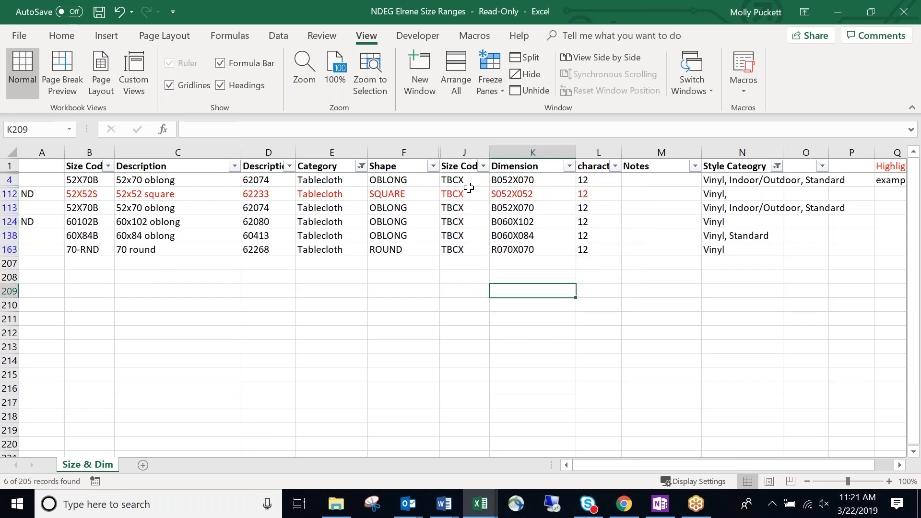
left_click(462, 168)
left_click_drag(461, 168, 506, 255)
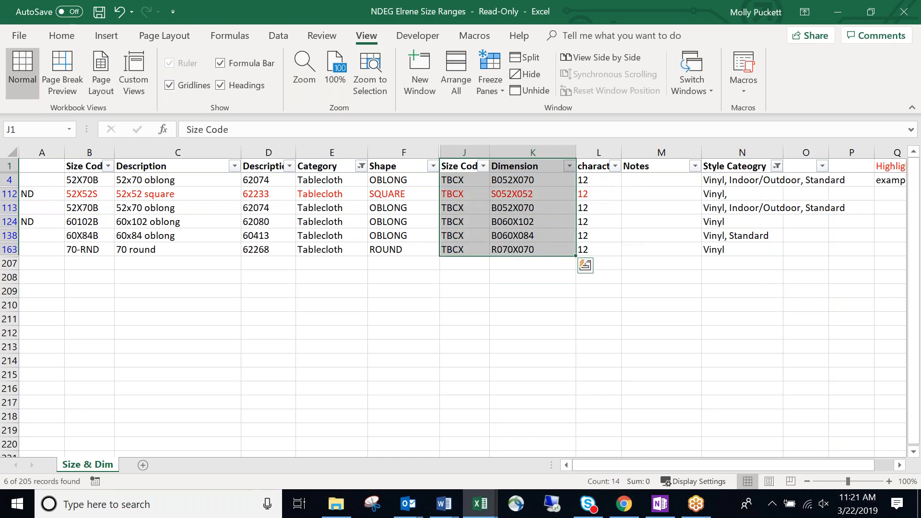
left_click(545, 264)
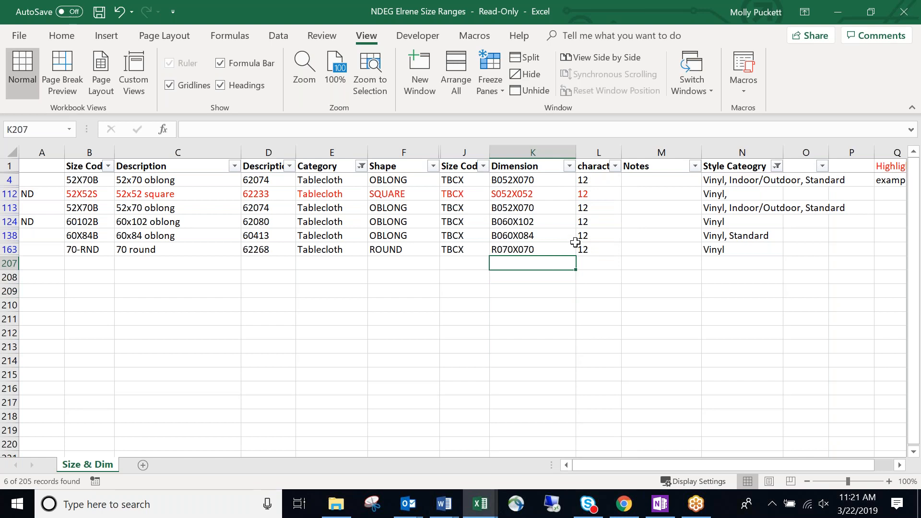
left_click(717, 179)
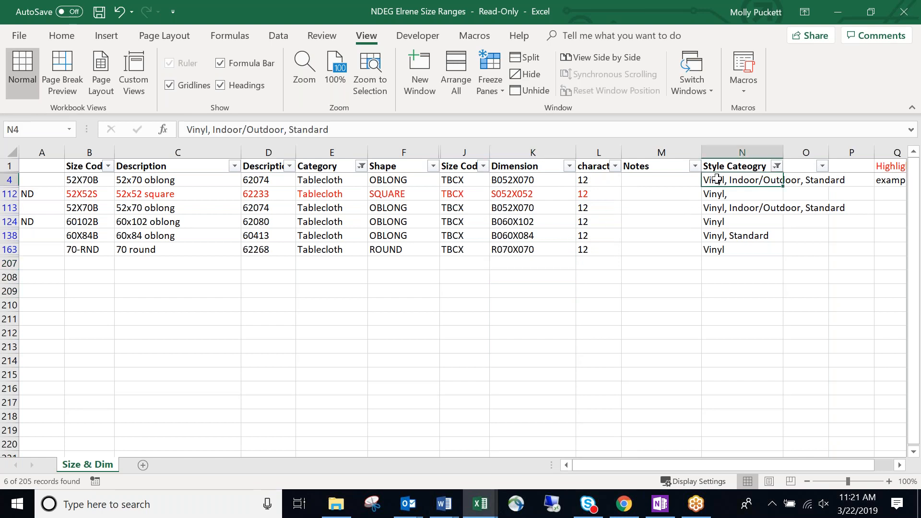
Select the Size Code and Dimension values, then switch to the browser and maximize the BlueCherry session.
left_click_drag(472, 178, 525, 251)
left_click(721, 181)
left_click_drag(539, 178, 547, 249)
left_click_drag(556, 180, 553, 250)
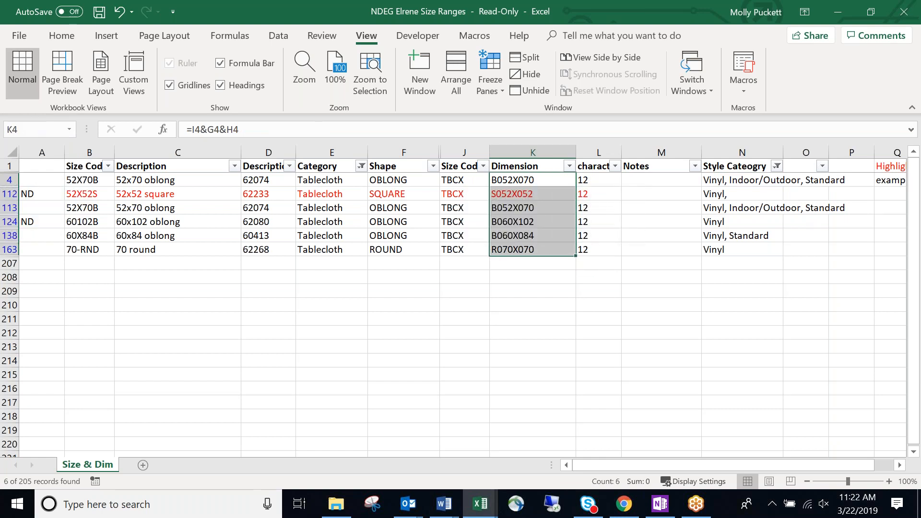
key("alt+Tab")
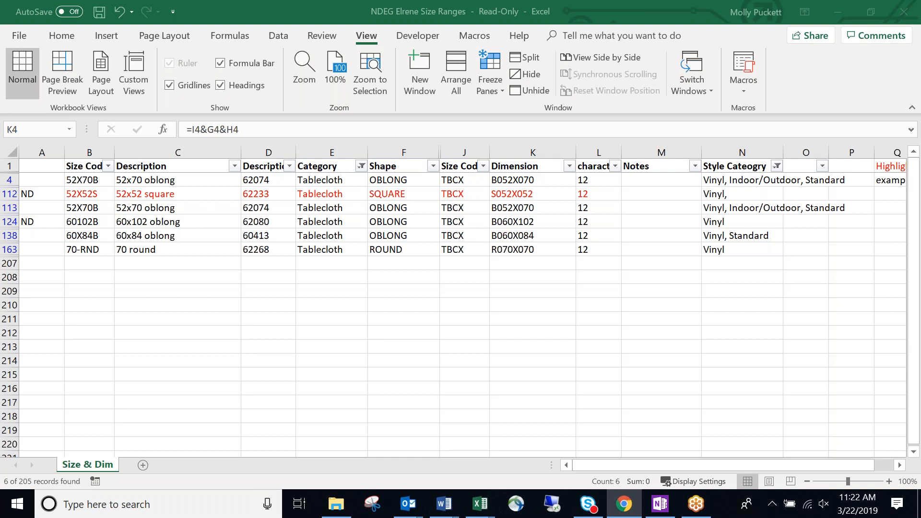
left_click_drag(0, 206, 521, 1)
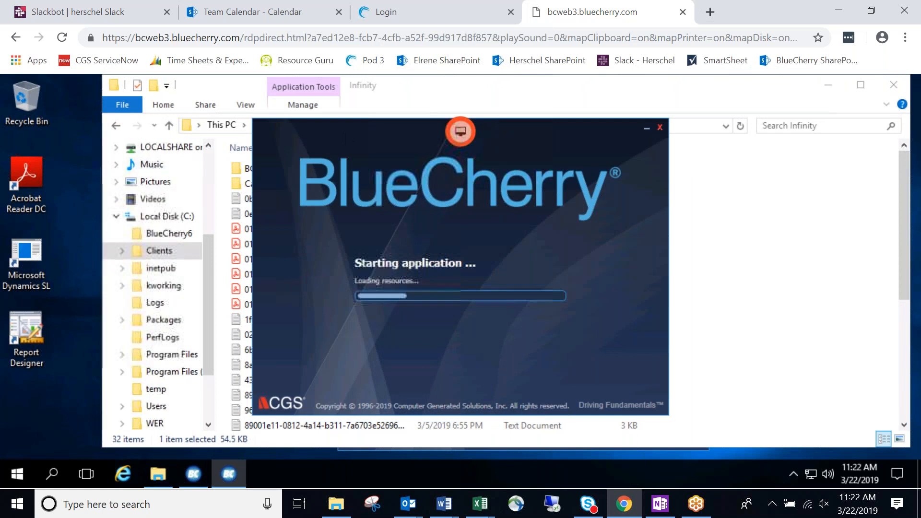
Close the Explorer and leftover login windows, then expand the Favorites panel once BlueCherry loads.
left_click(893, 87)
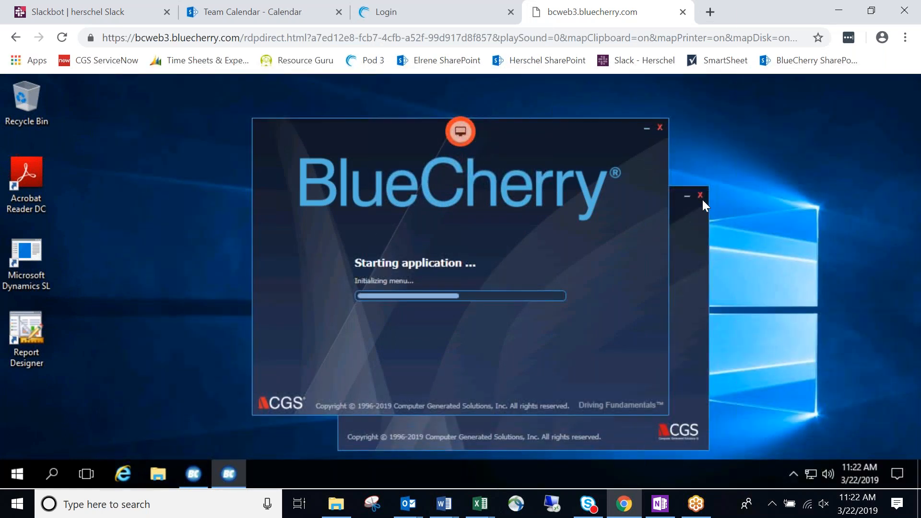
left_click(701, 196)
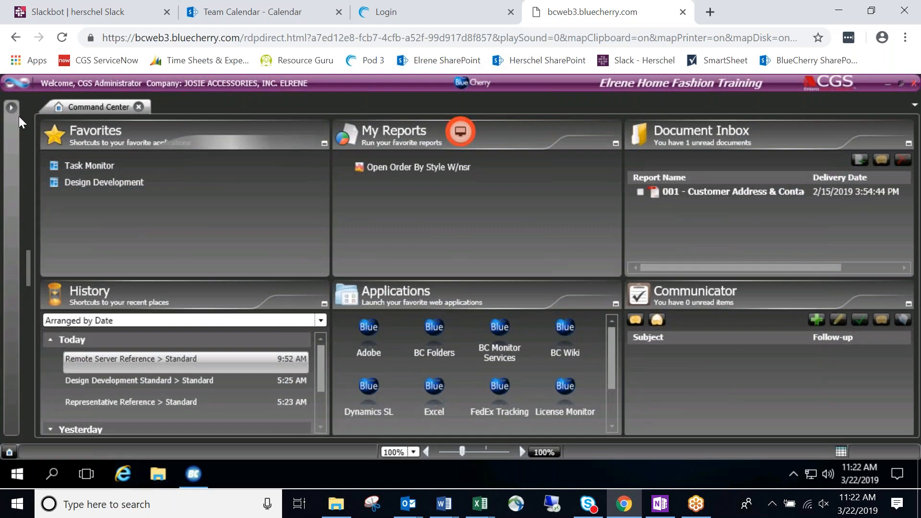
left_click(11, 107)
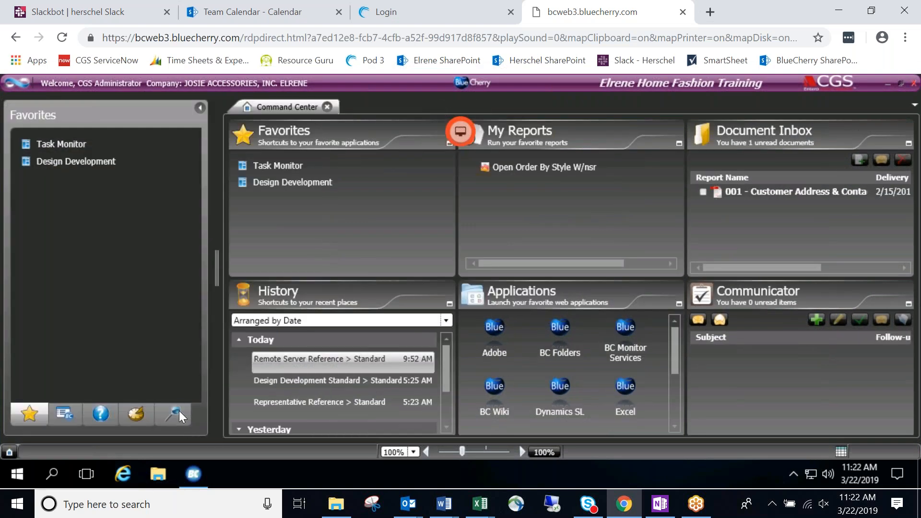
Search the side panel for 'size' and open the Size Ranges reference screen.
left_click(175, 413)
type("size")
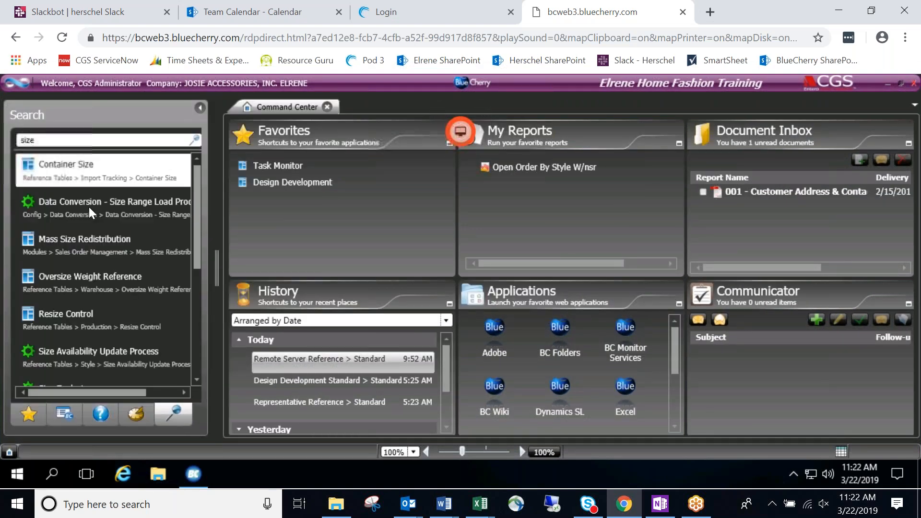
scroll(117, 319, "down", 3)
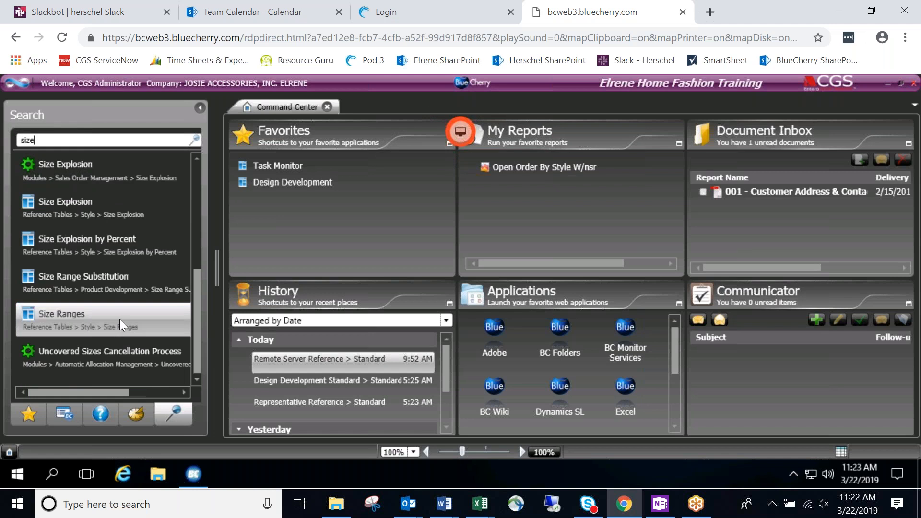
scroll(120, 318, "up", 3)
scroll(120, 319, "down", 3)
left_click(122, 315)
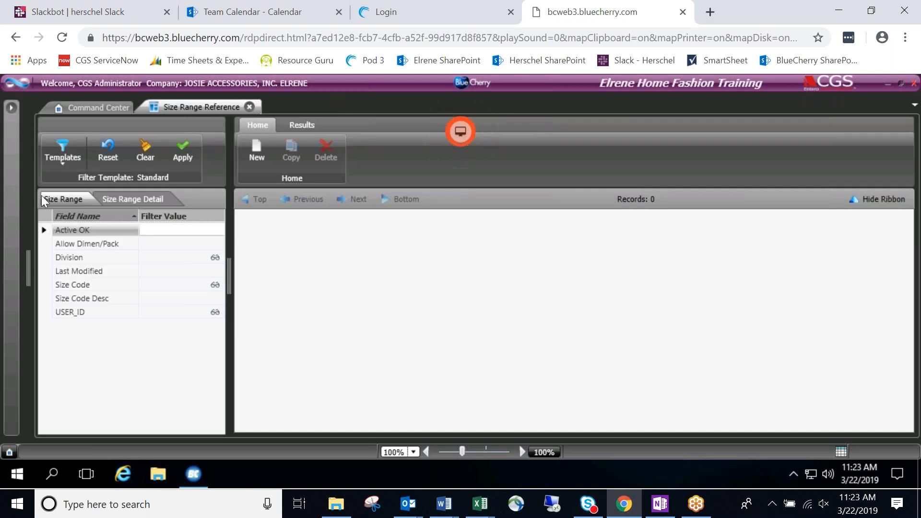
Search for 'dimensio' and open the Dimension reference screen.
left_click(63, 142)
key("BackSpace")
key("BackSpace")
key("BackSpace")
key("BackSpace")
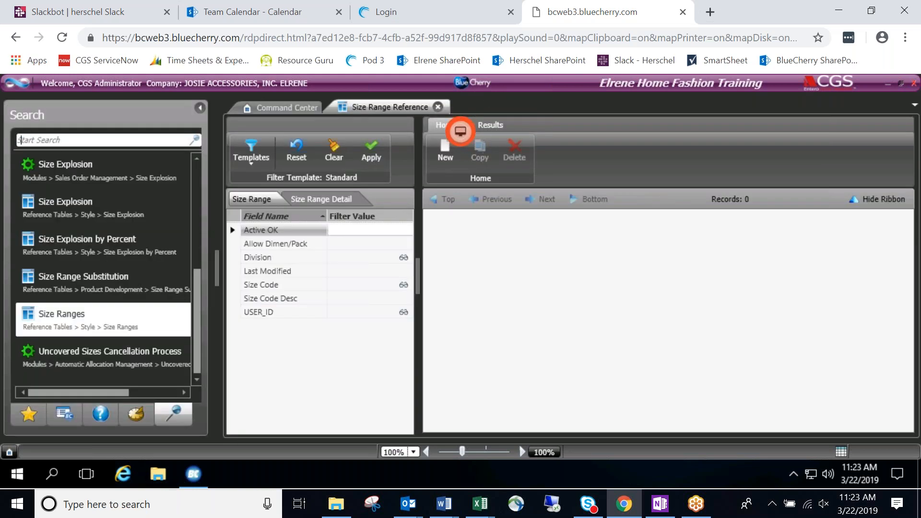
type("dimensio")
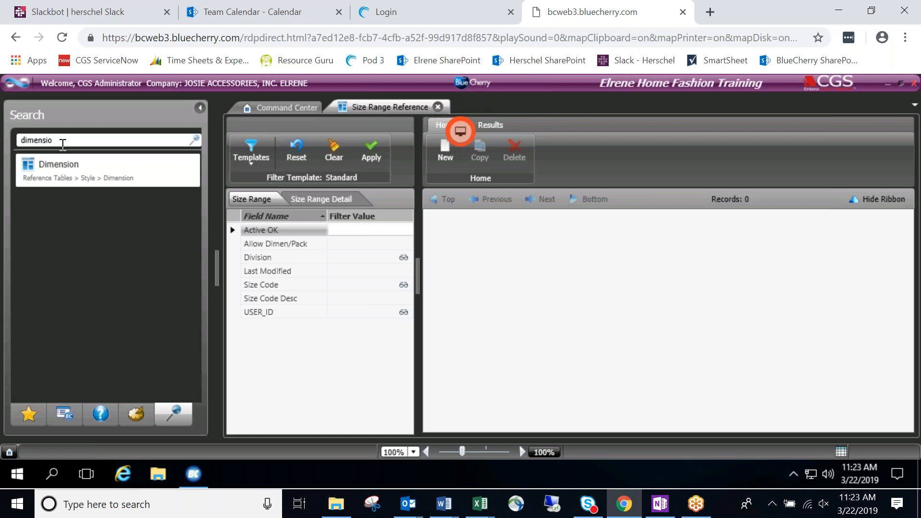
left_click(58, 164)
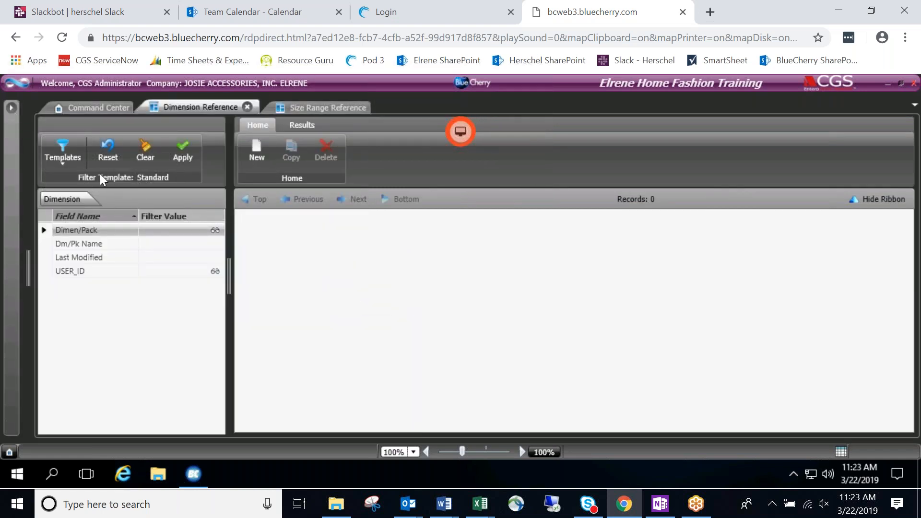
Search 'POM Template', open Design POM Templates, and apply to list both templates.
left_click(11, 108)
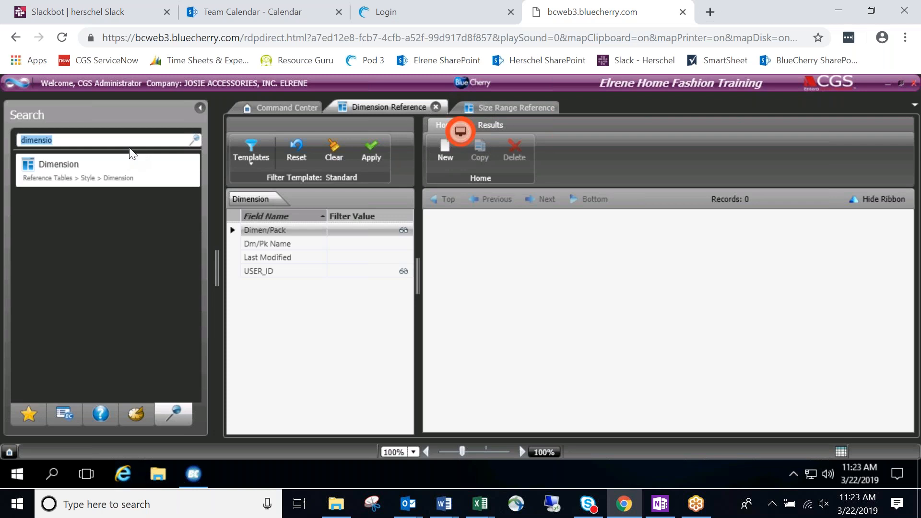
key("BackSpace")
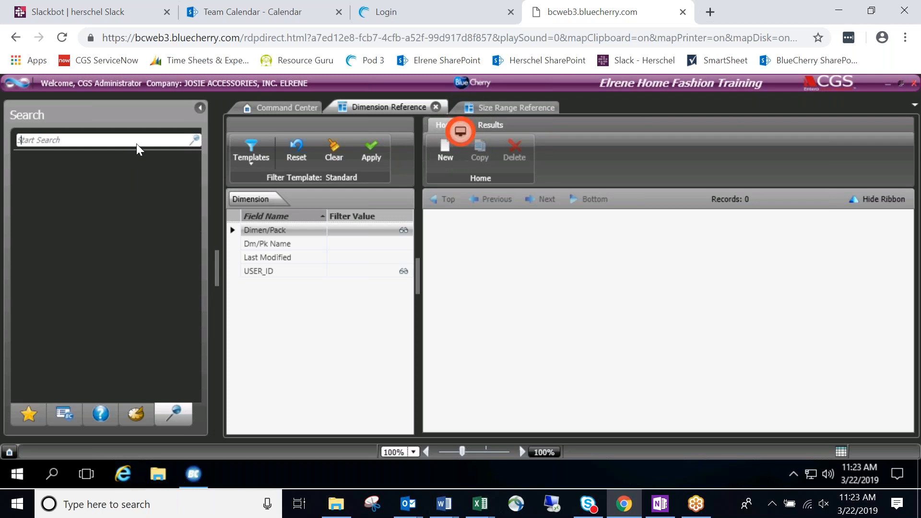
type("PO")
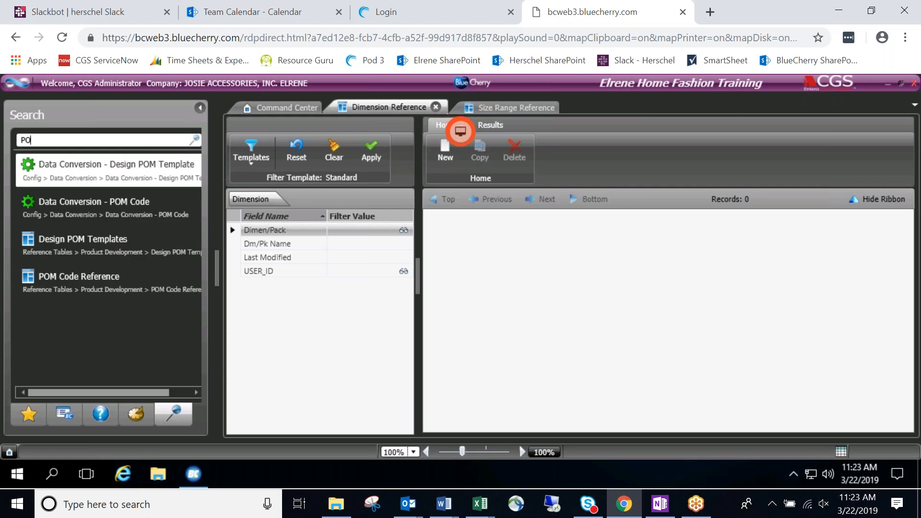
type("M Template")
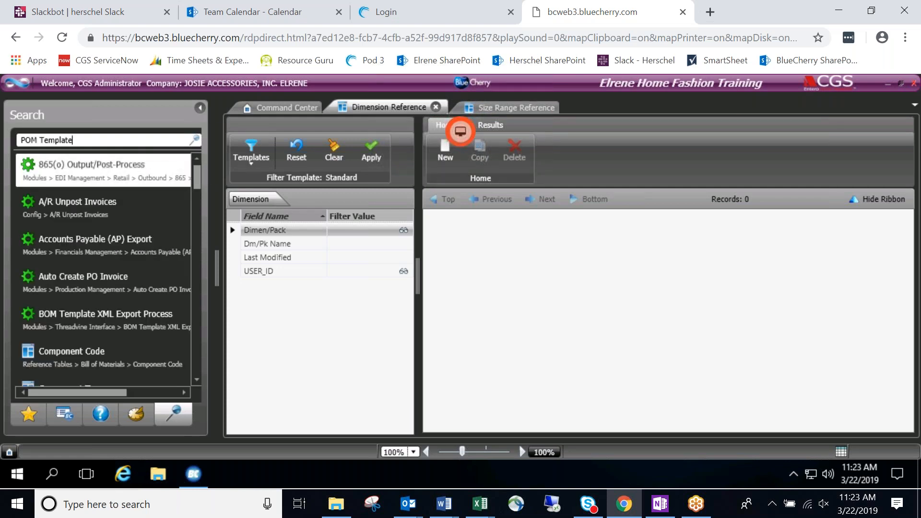
left_click(139, 202)
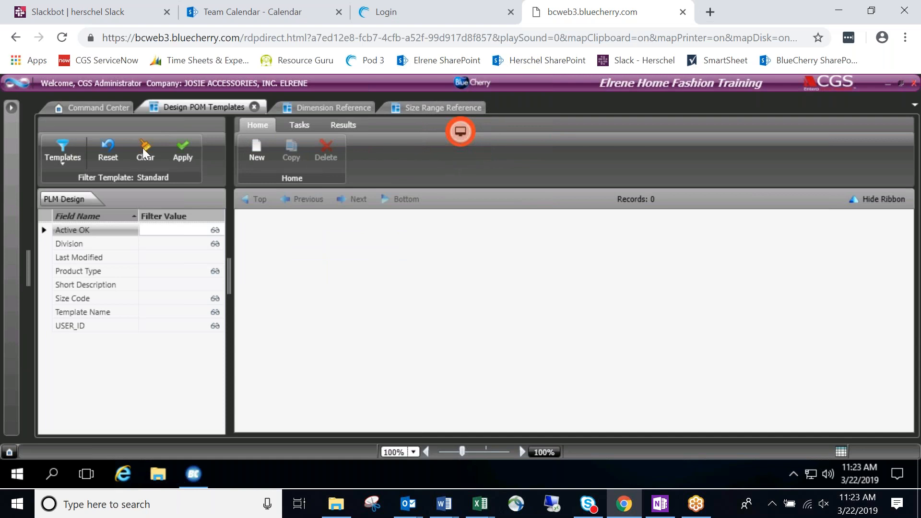
left_click(175, 145)
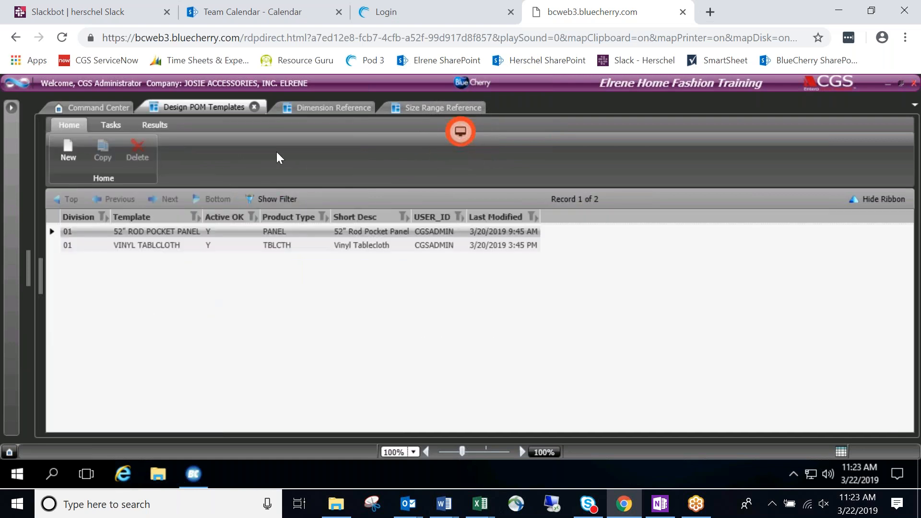
List all records on the Size Range and Dimension Reference tabs, ending on size ranges.
left_click(337, 108)
left_click(419, 105)
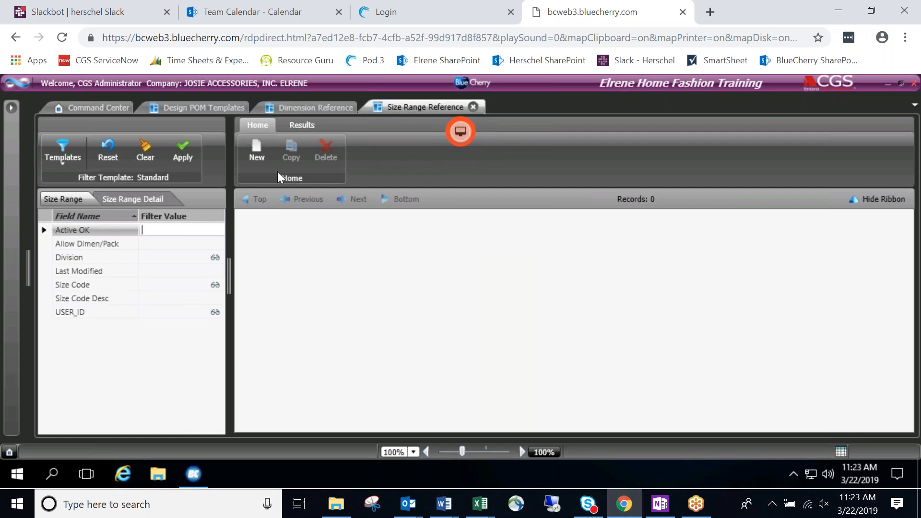
left_click(184, 150)
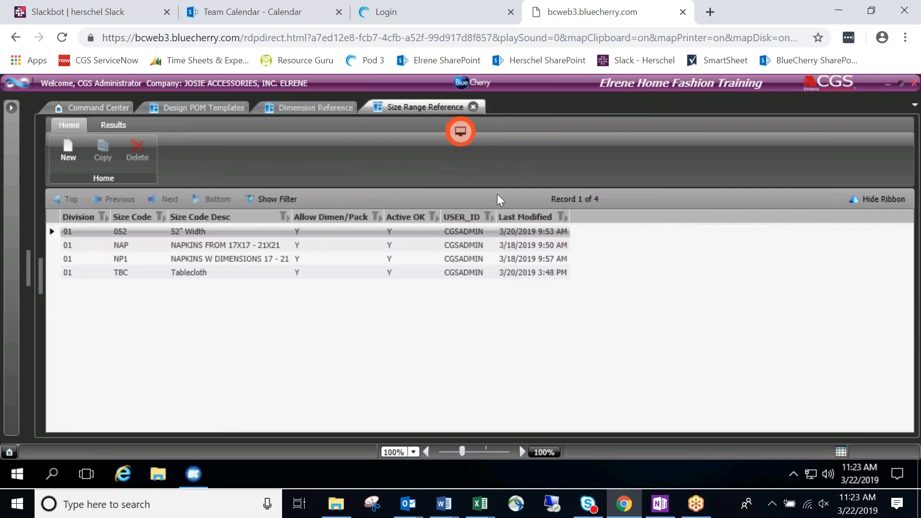
left_click(301, 109)
left_click(184, 150)
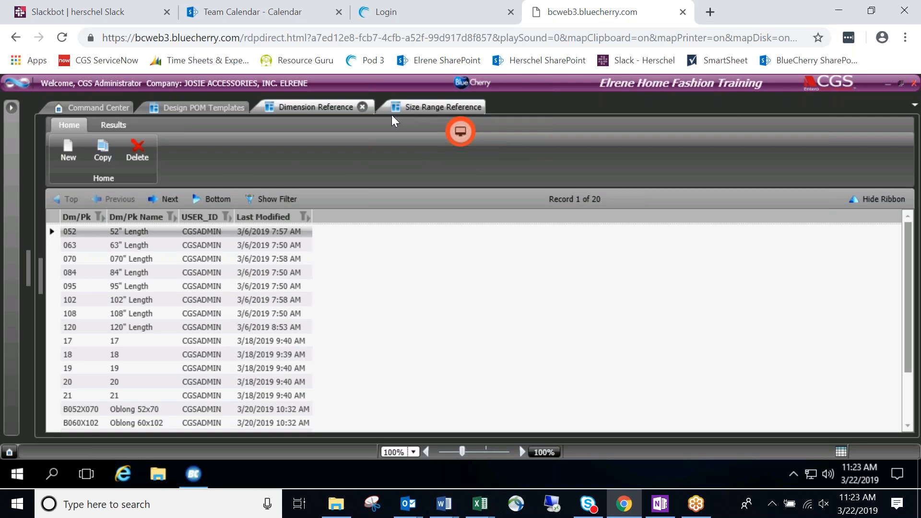
left_click(393, 109)
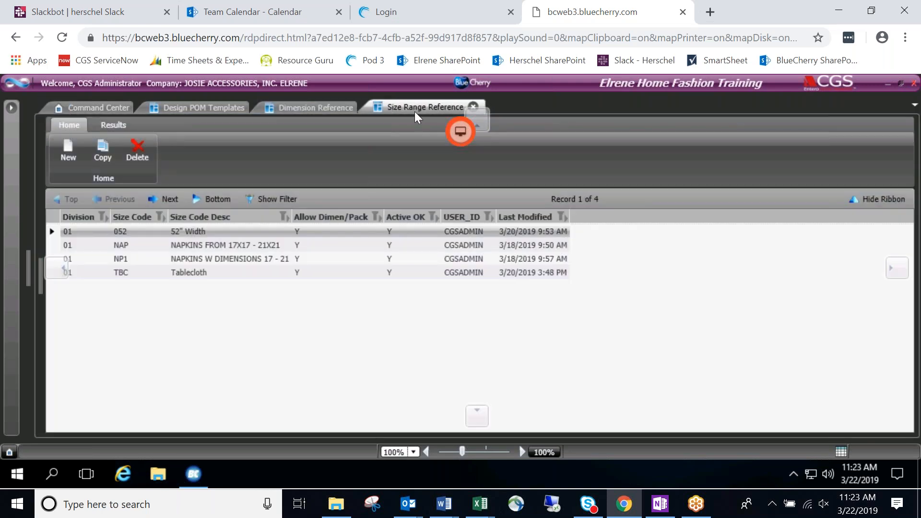
Close the detached size range window, reopen Size Ranges via 'size' search, and list all codes.
double_click(414, 111)
left_click(821, 123)
left_click(11, 111)
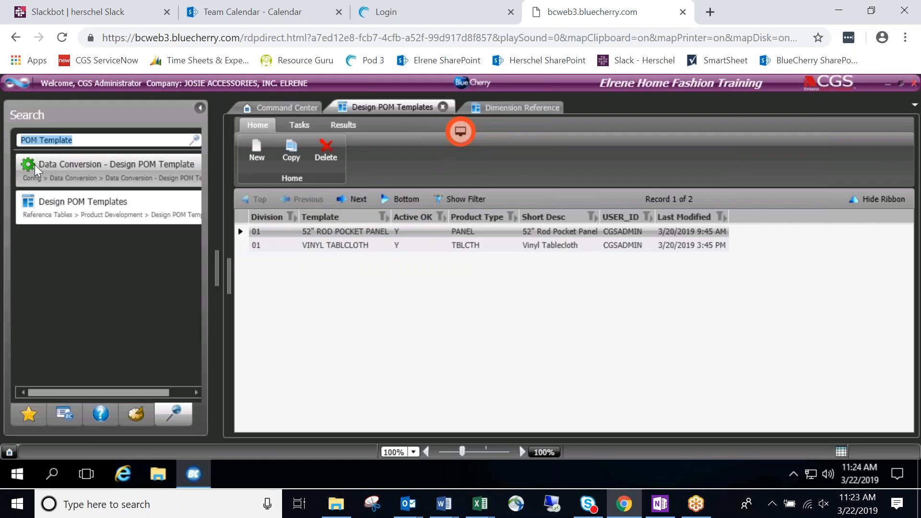
type("size")
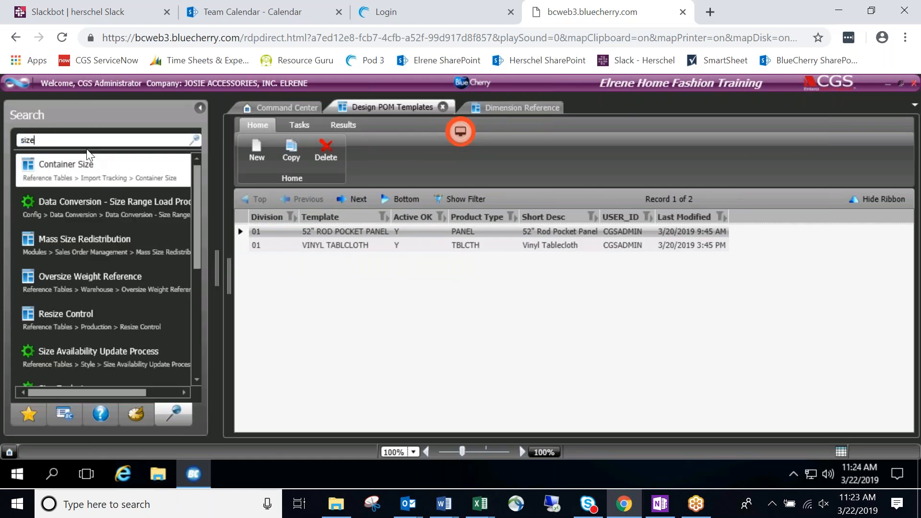
scroll(143, 298, "down", 3)
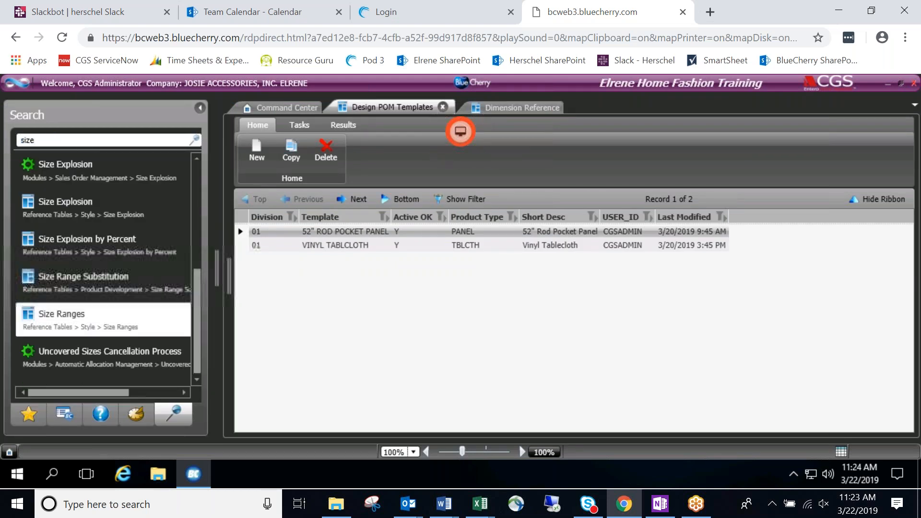
left_click(144, 315)
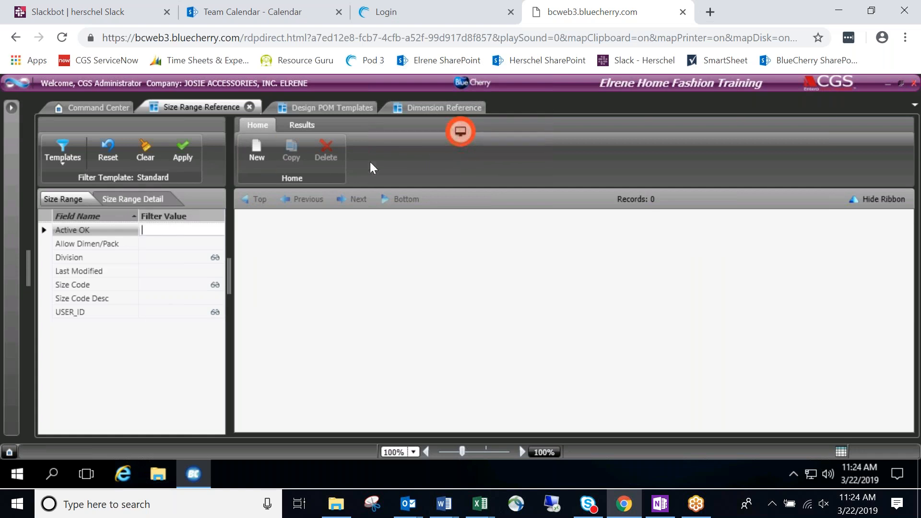
left_click(181, 154)
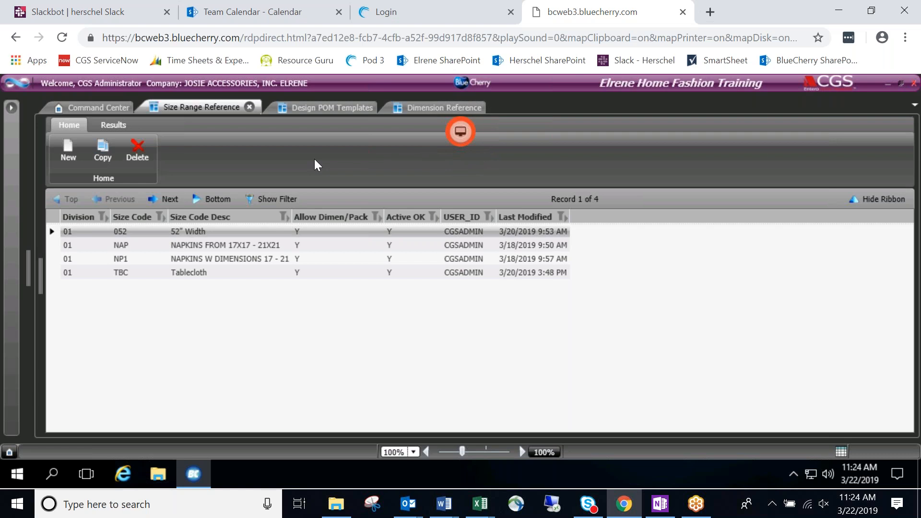
Open the TBC Tablecloth size range with ribbon hidden, then scroll through the 20 dimension codes.
double_click(181, 275)
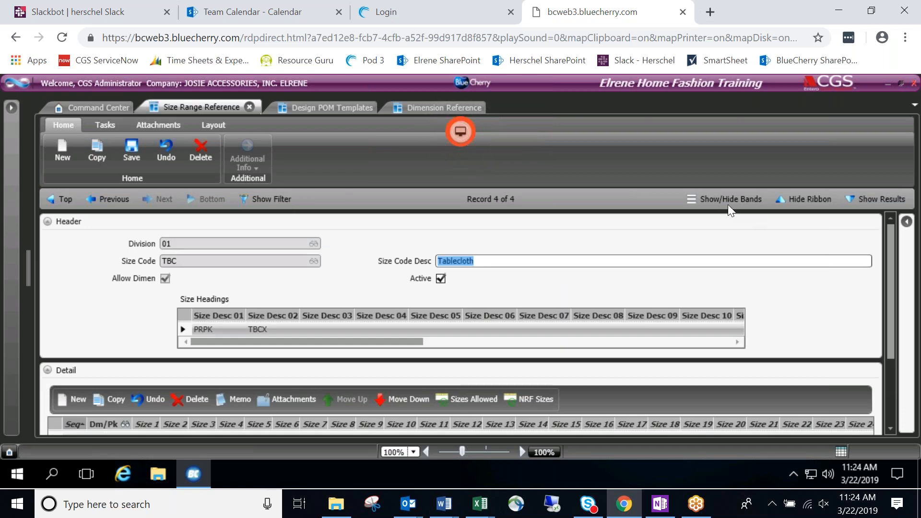
left_click(811, 203)
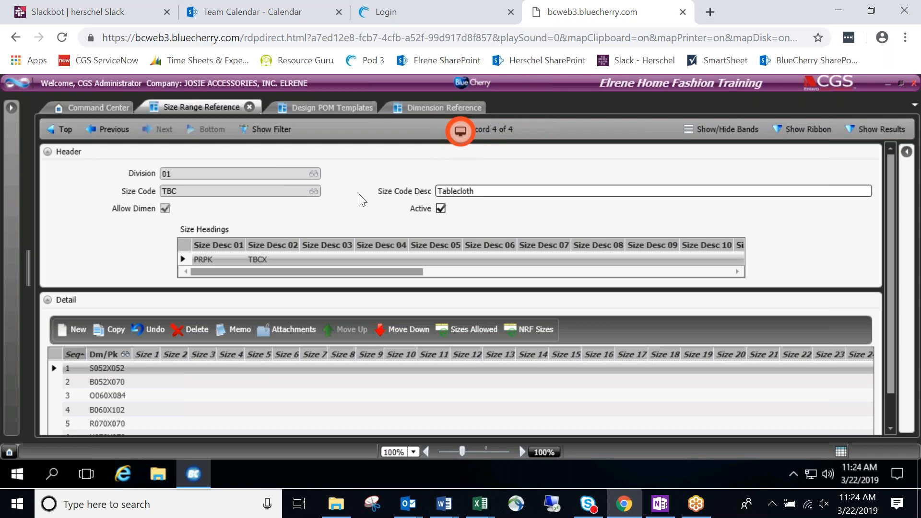
left_click(402, 110)
scroll(251, 285, "down", 2)
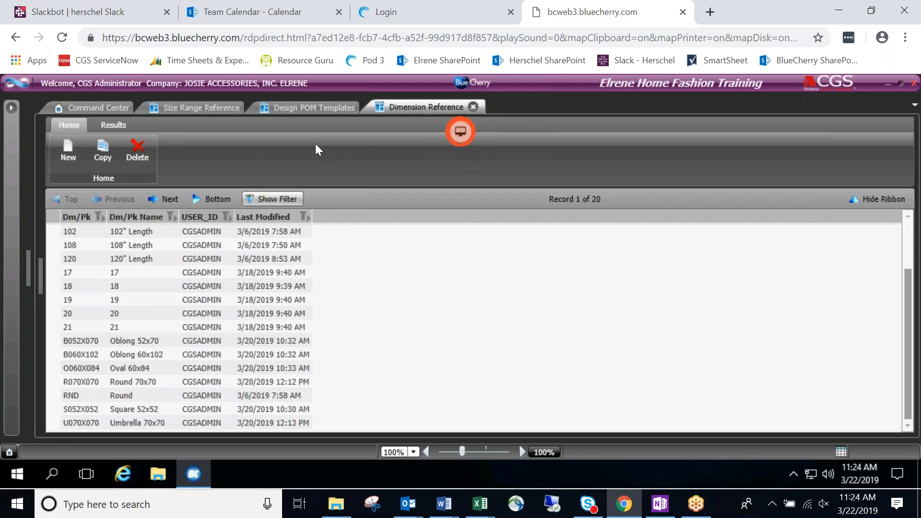
Open the VINYL TABLCLOTH POM template, then switch back to the TBC size range record.
left_click(291, 106)
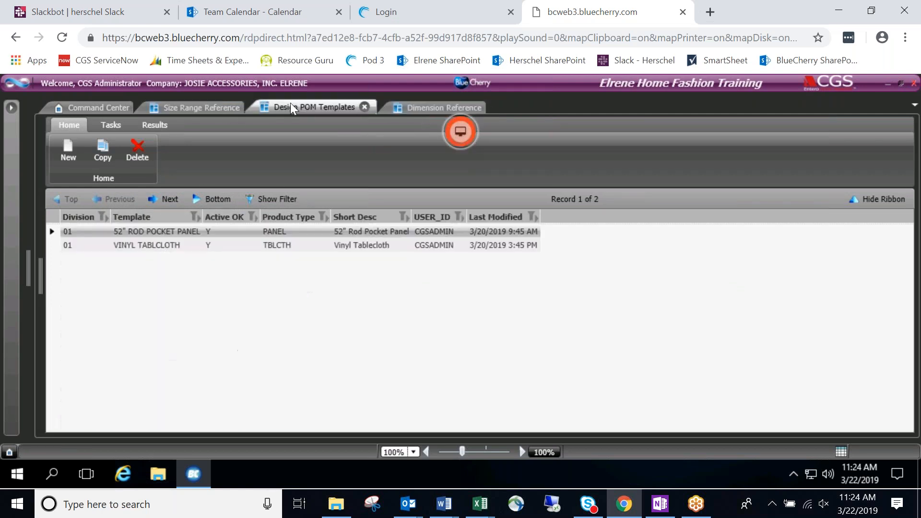
double_click(156, 244)
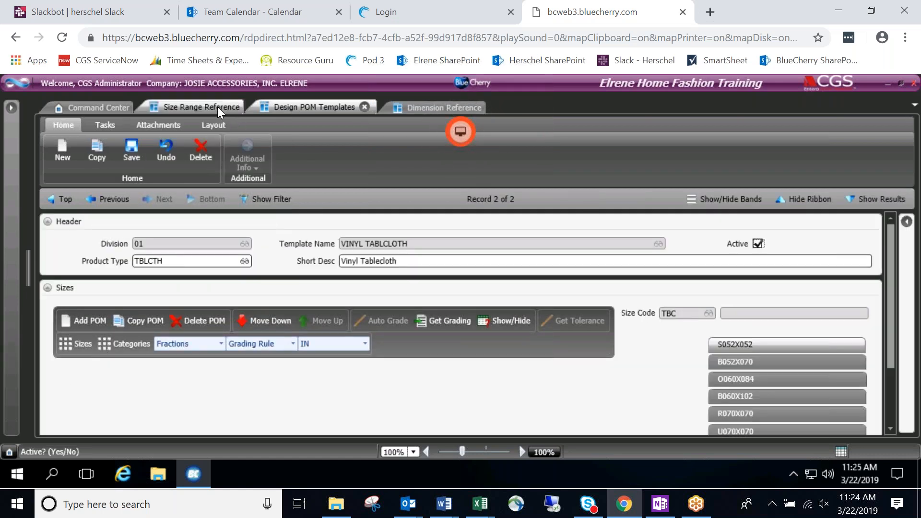
left_click(217, 106)
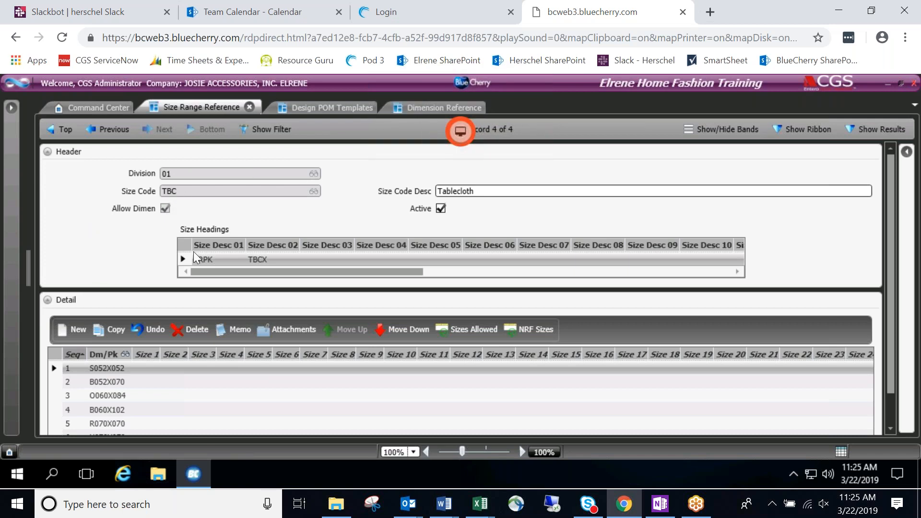
Cycle through Dimension Reference and the TBC size range, then return to VINYL TABLCLOTH sizes.
left_click(427, 108)
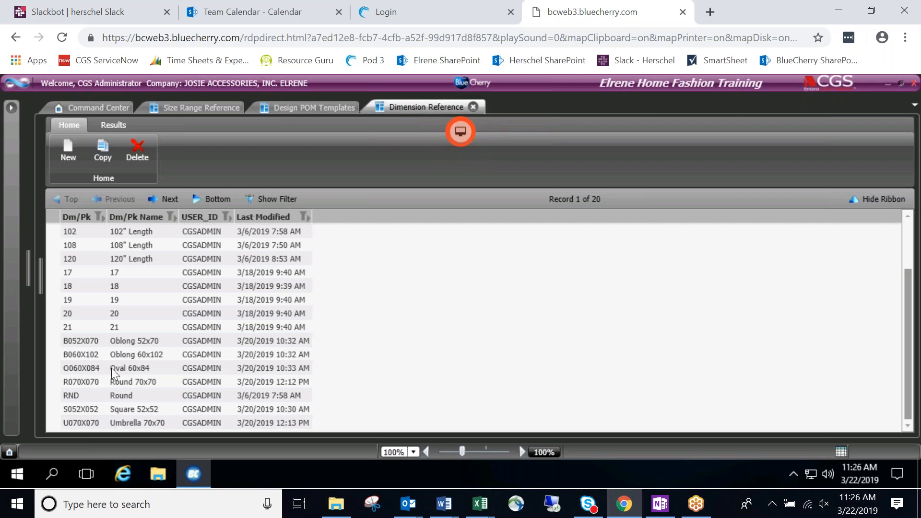
left_click(206, 108)
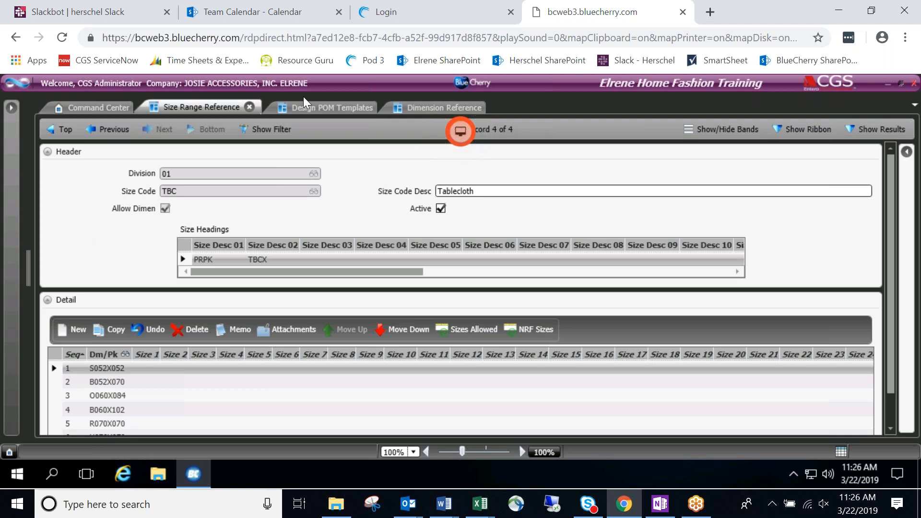
left_click(313, 106)
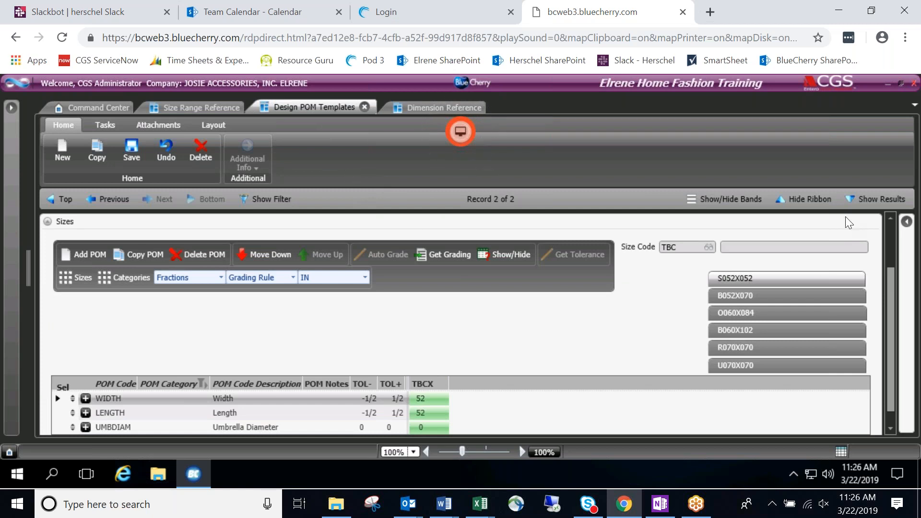
Hide the ribbon and view TBCX measurements for B052X070, O060X084, B060X102, R070X070, U070X070 and S052X052.
left_click(808, 198)
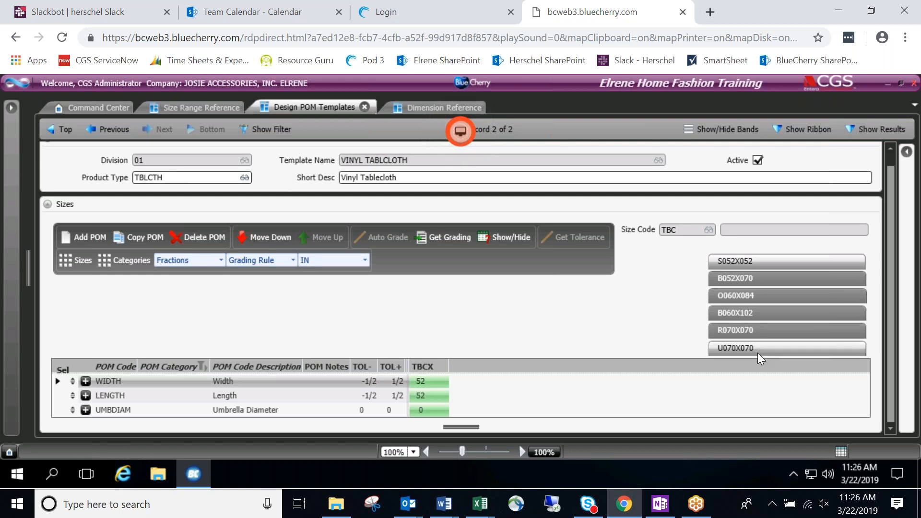
left_click(759, 279)
left_click(764, 294)
left_click(755, 313)
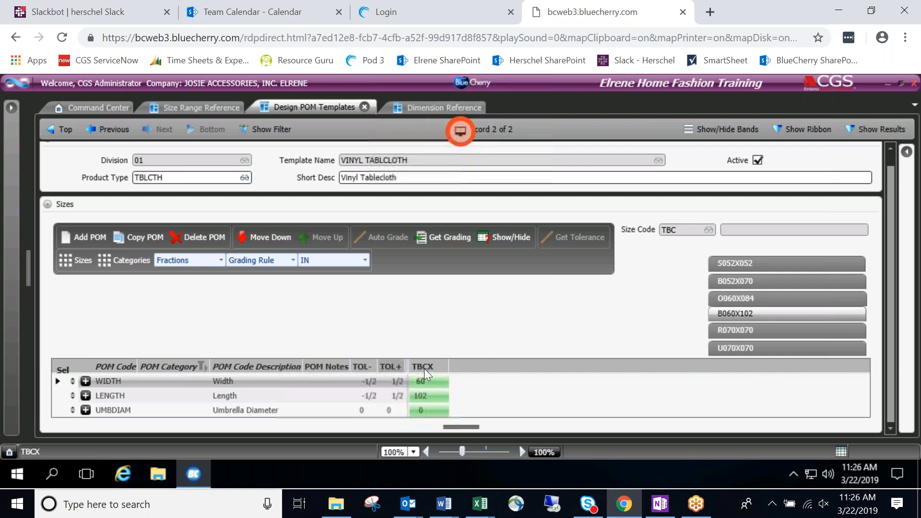
left_click(723, 331)
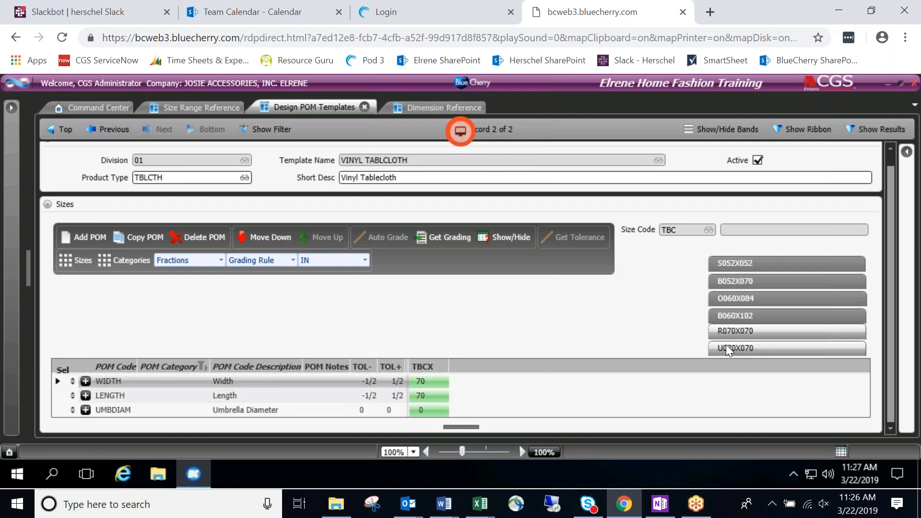
left_click(727, 345)
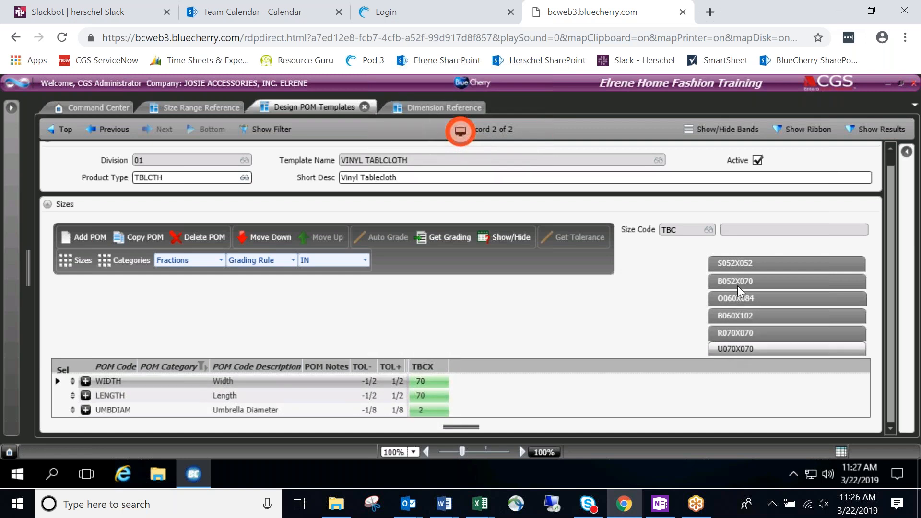
left_click(744, 264)
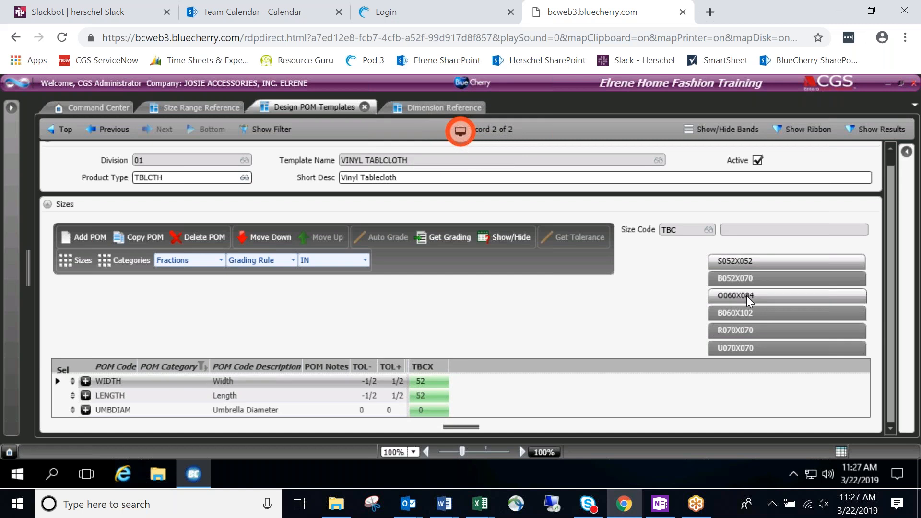
Recheck O060X084 and S052X052, finishing on B052X070 with width 52 and length 70.
left_click(761, 278)
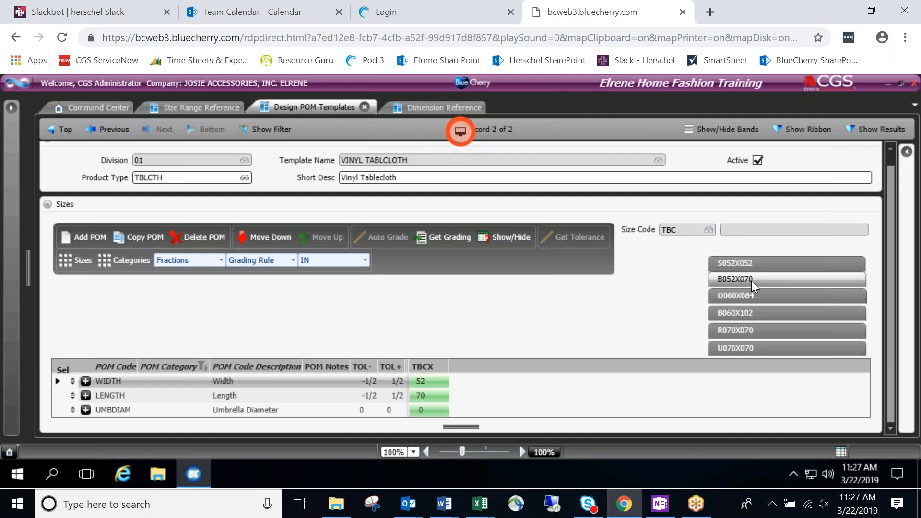
left_click(753, 296)
left_click(758, 295)
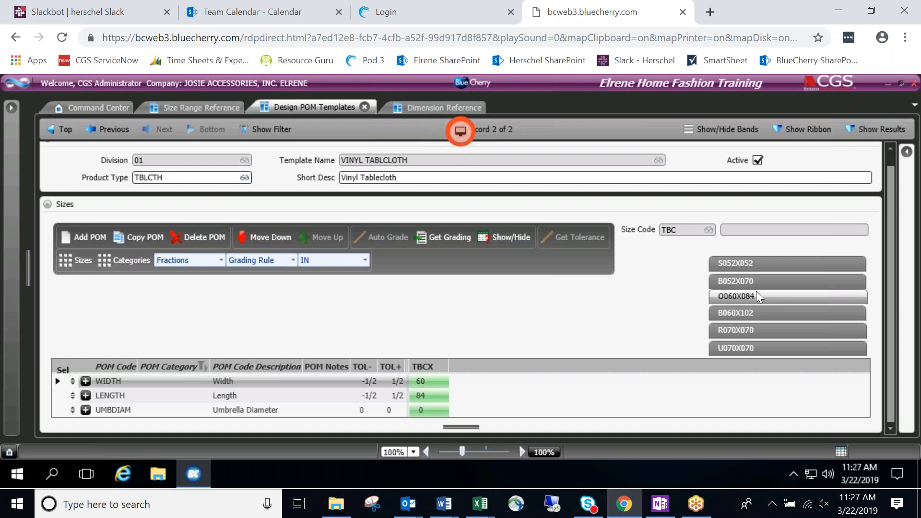
left_click(724, 268)
left_click(746, 279)
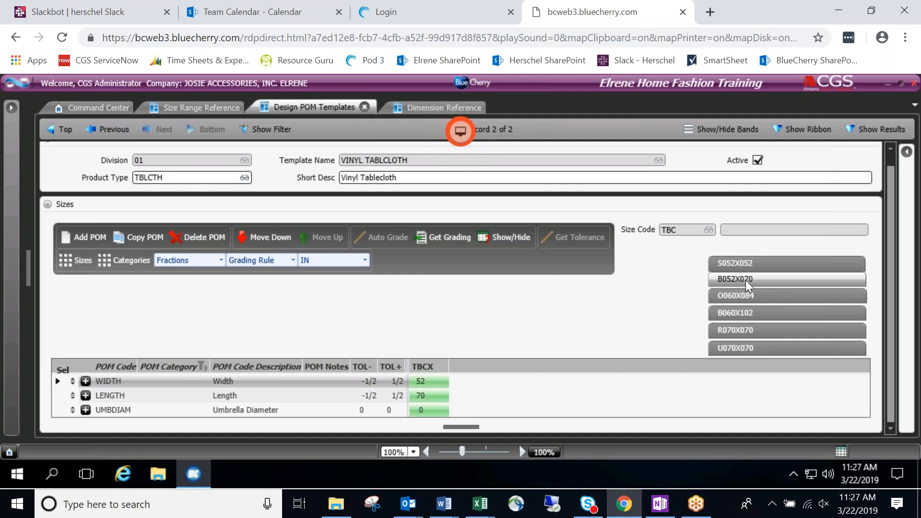
left_click(11, 107)
Search 'desig', open Design Development Standard, and show the Vinyl Rooster Tablecloth design's Sizes tab.
type("design")
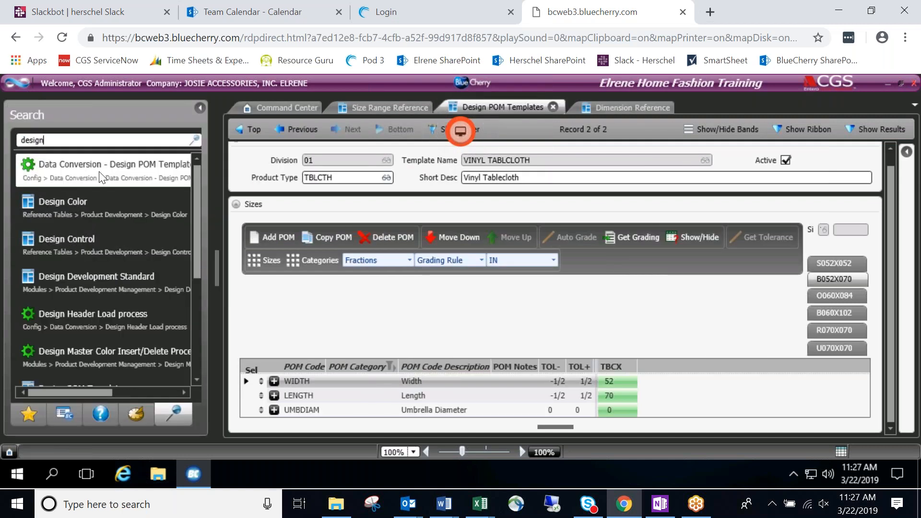
left_click(104, 272)
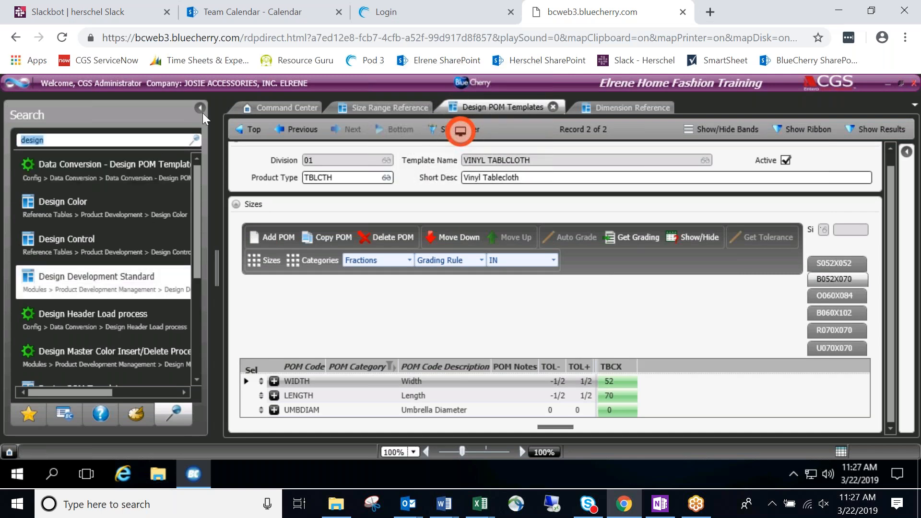
left_click(200, 109)
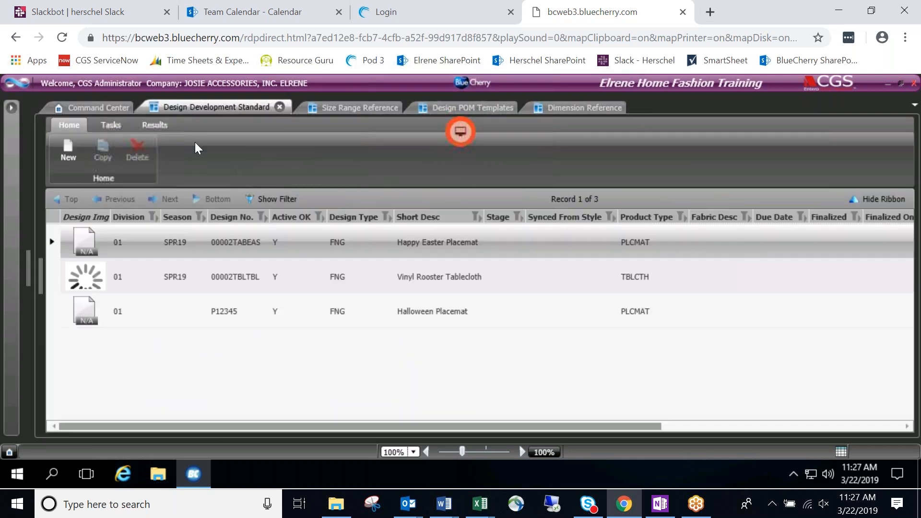
double_click(147, 276)
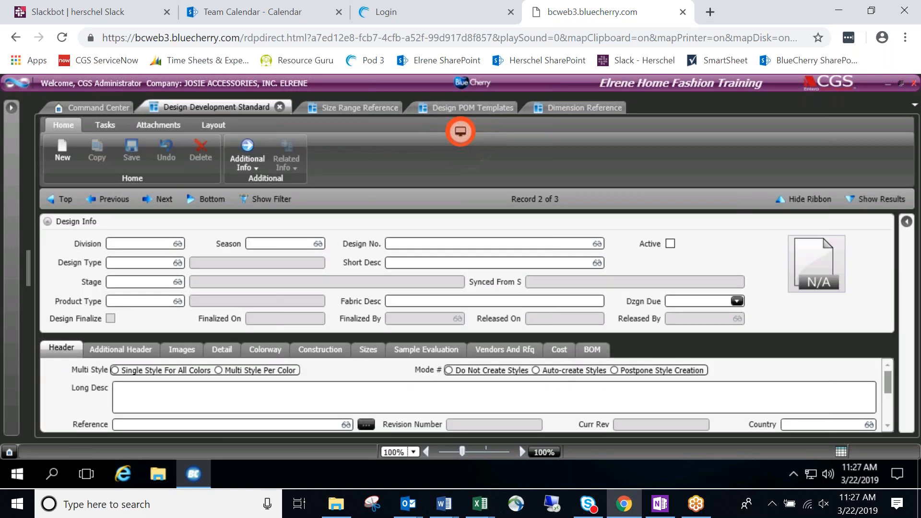
left_click(800, 198)
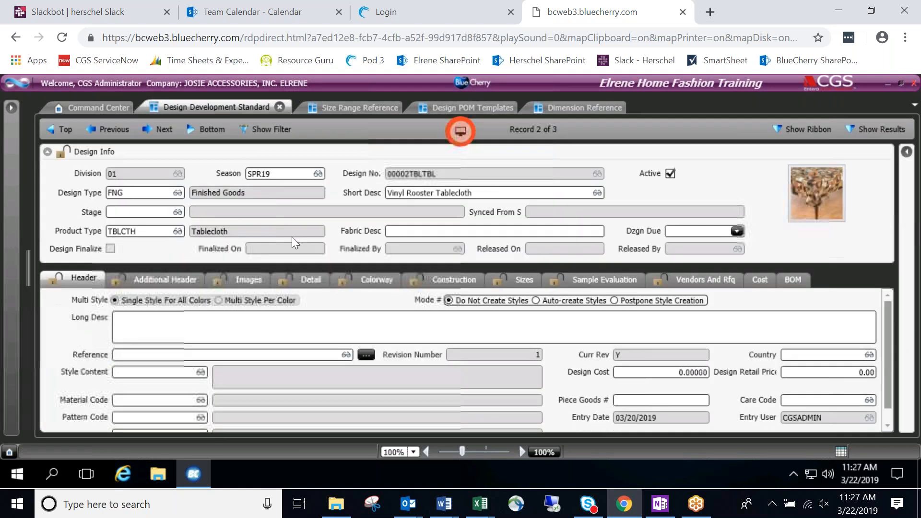
left_click(524, 279)
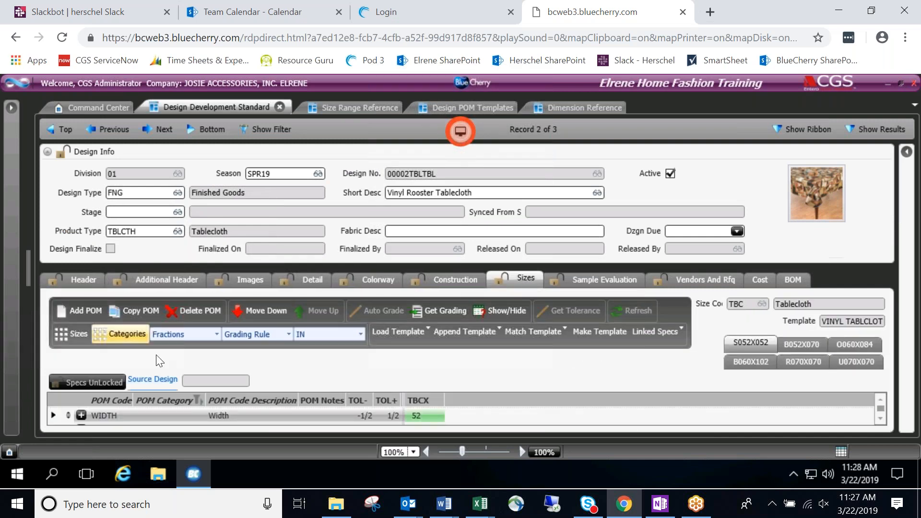
Collapse Design Info and show B052X070 measurements: WIDTH 52, LENGTH 70, Umbrella Diameter 0.
left_click(46, 151)
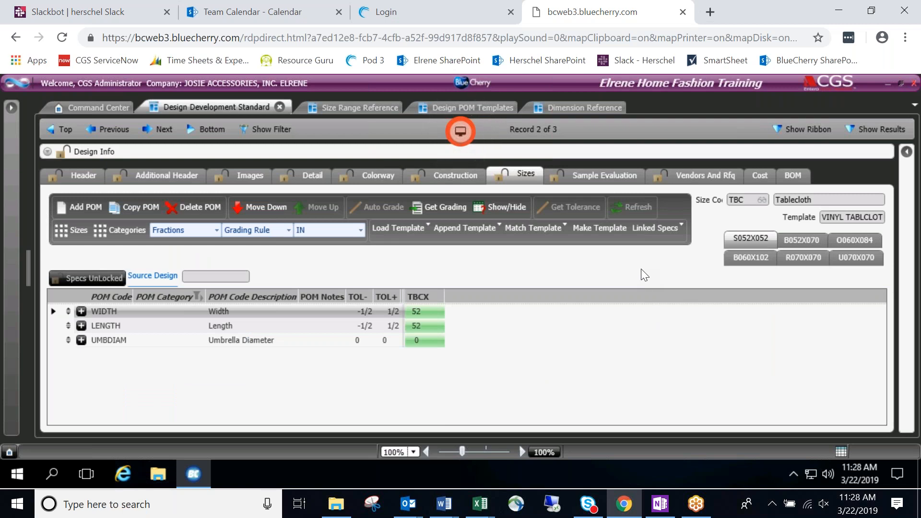
left_click(791, 240)
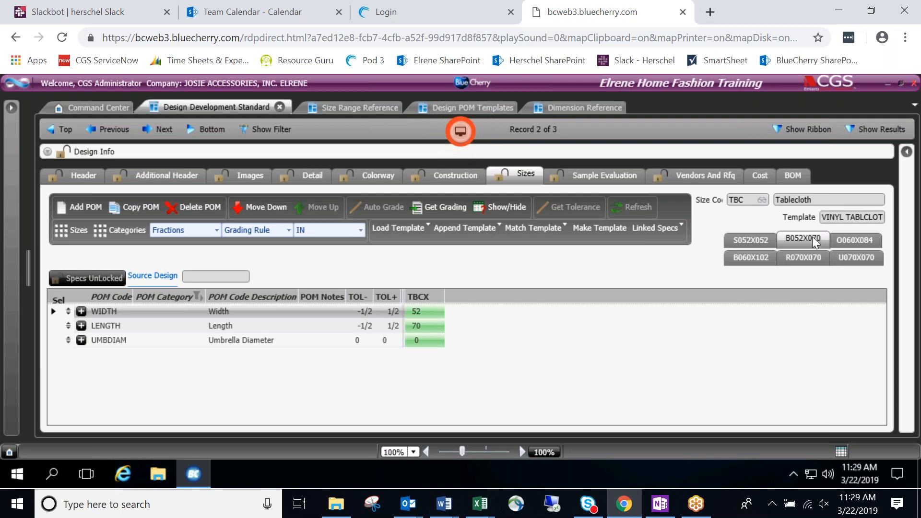
left_click(799, 258)
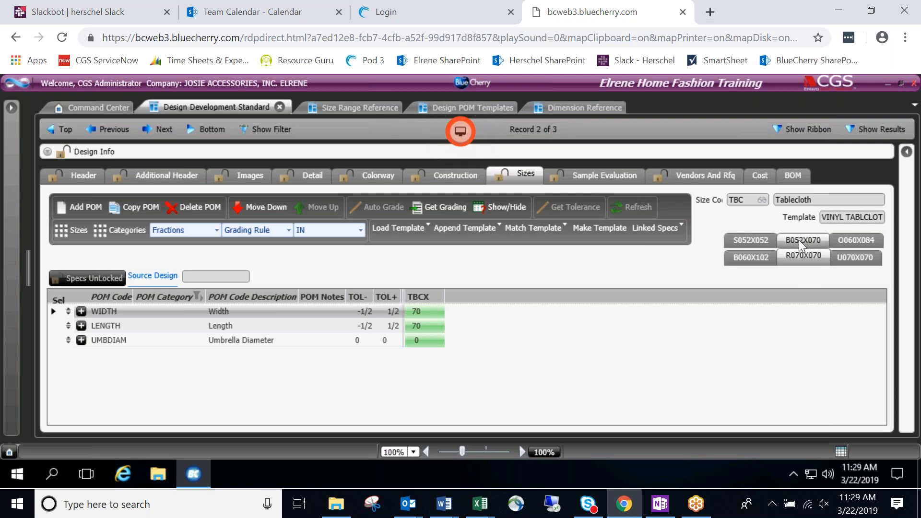
left_click(798, 257)
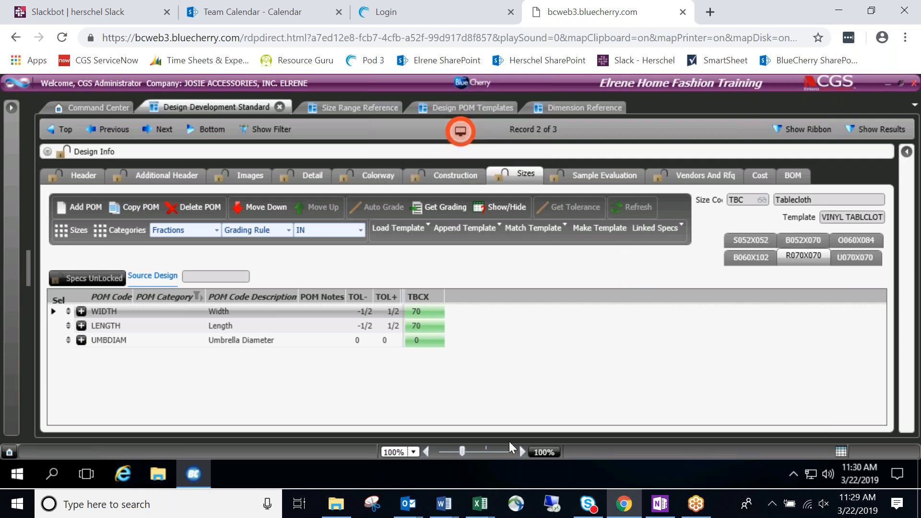
mouse_move(480, 504)
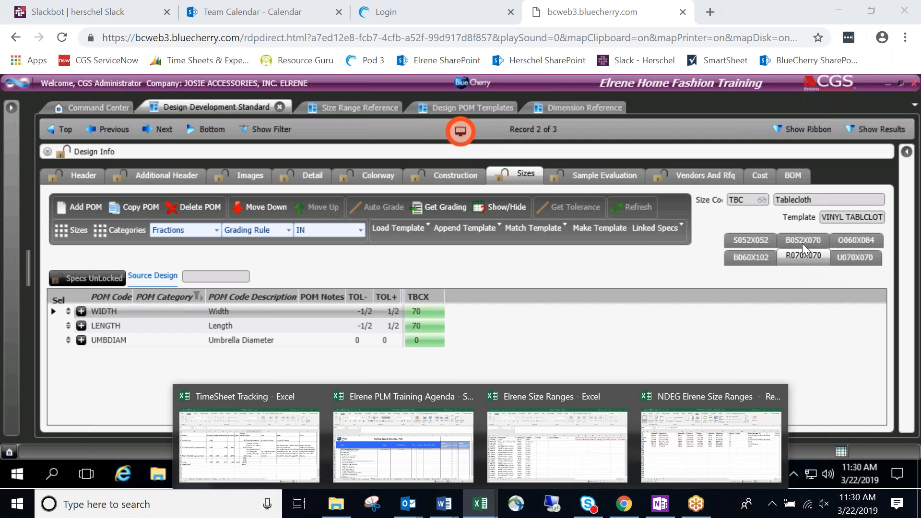
left_click(802, 260)
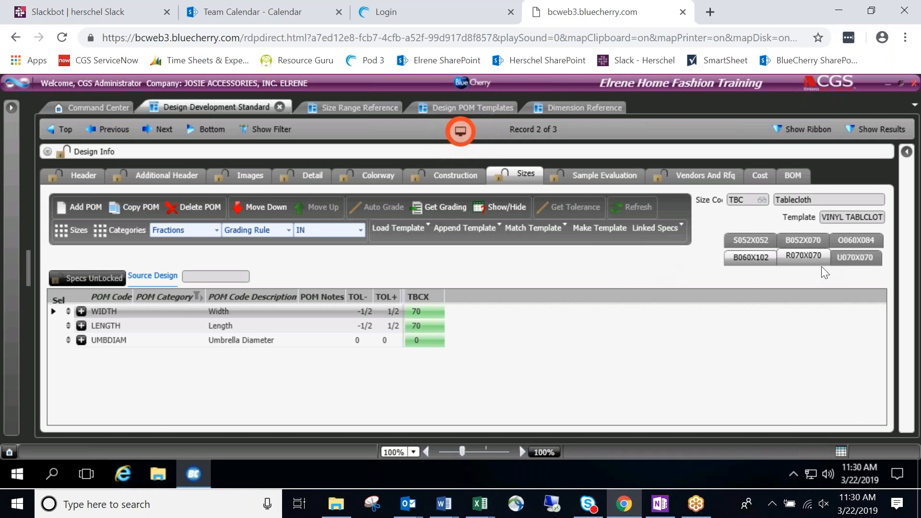
left_click(849, 258)
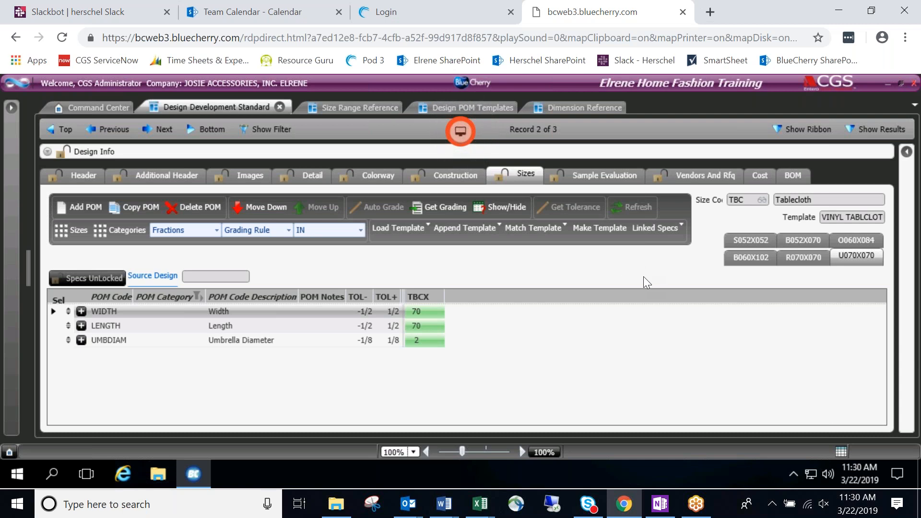
left_click(793, 236)
left_click(801, 259)
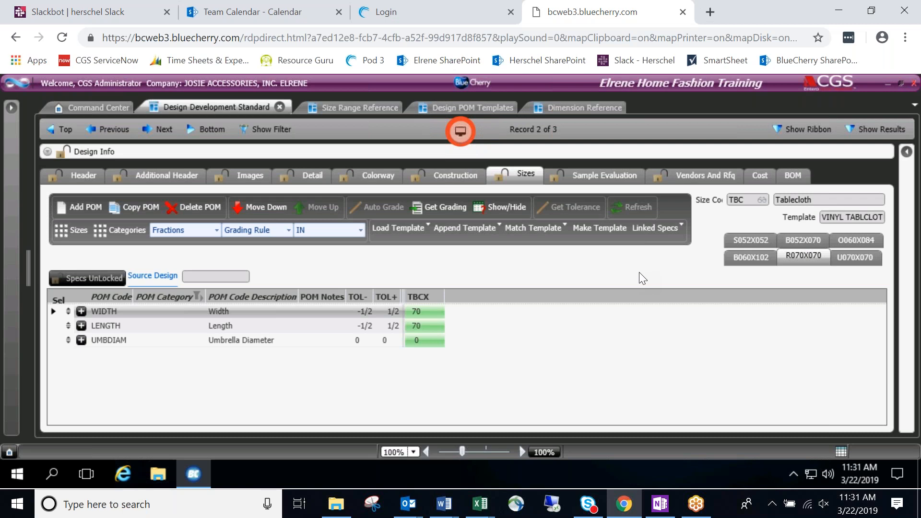
left_click(480, 504)
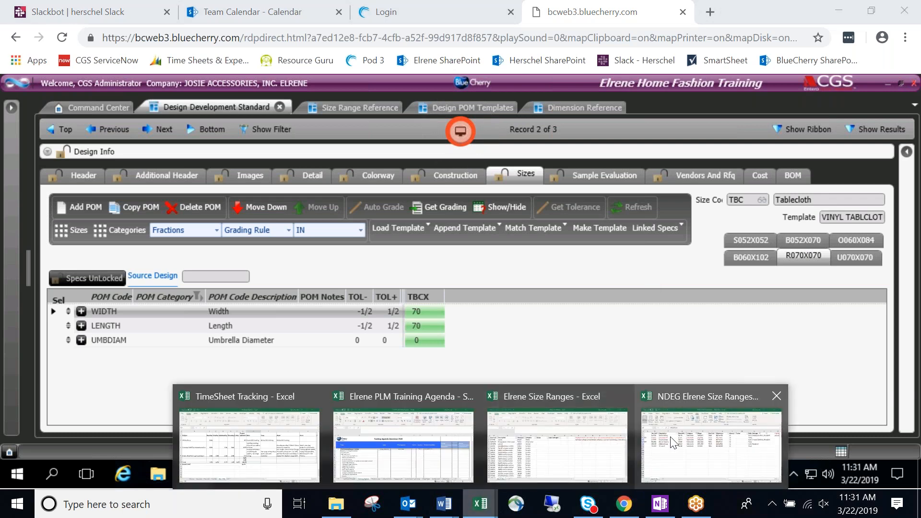
Bring the NDEG Elrene Size Ranges workbook to the front from the taskbar.
left_click(569, 438)
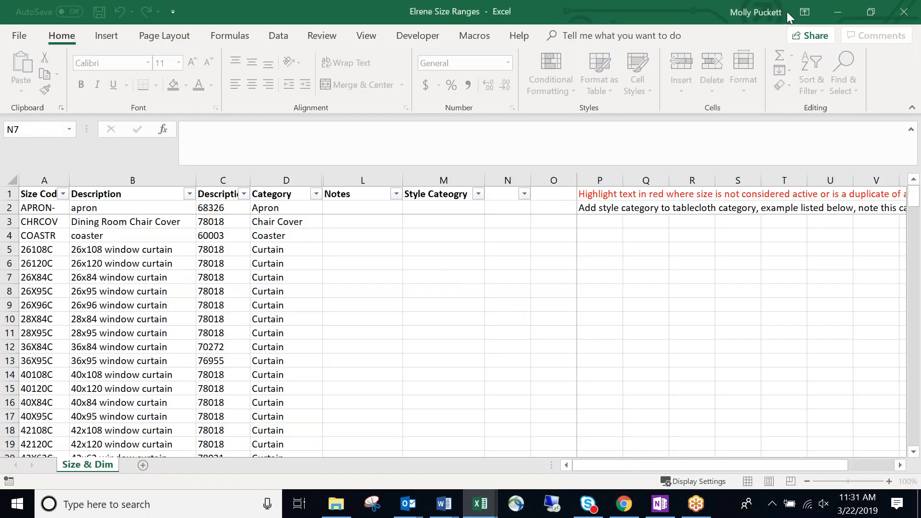
left_click(842, 8)
left_click(479, 504)
left_click(733, 436)
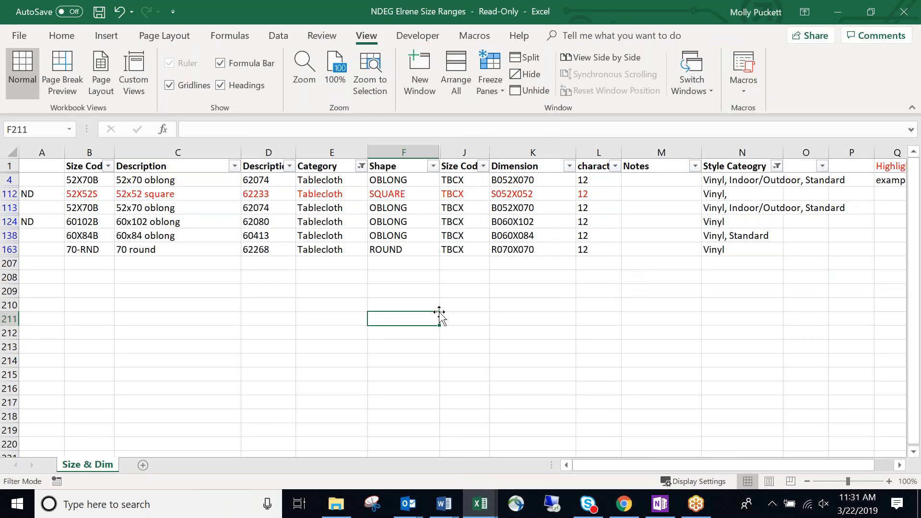
Clear all Size & Dim filters with Sort & Filter > Clear so every row shows.
left_click(373, 301)
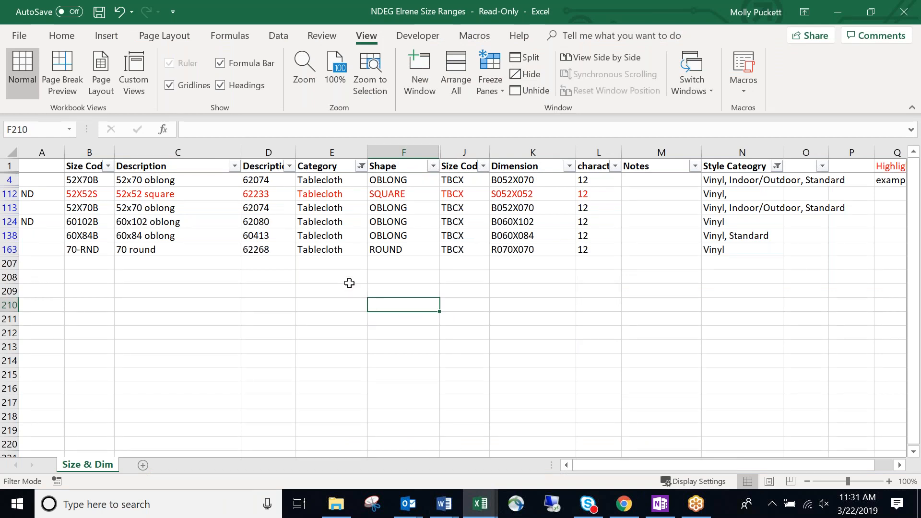
left_click(60, 36)
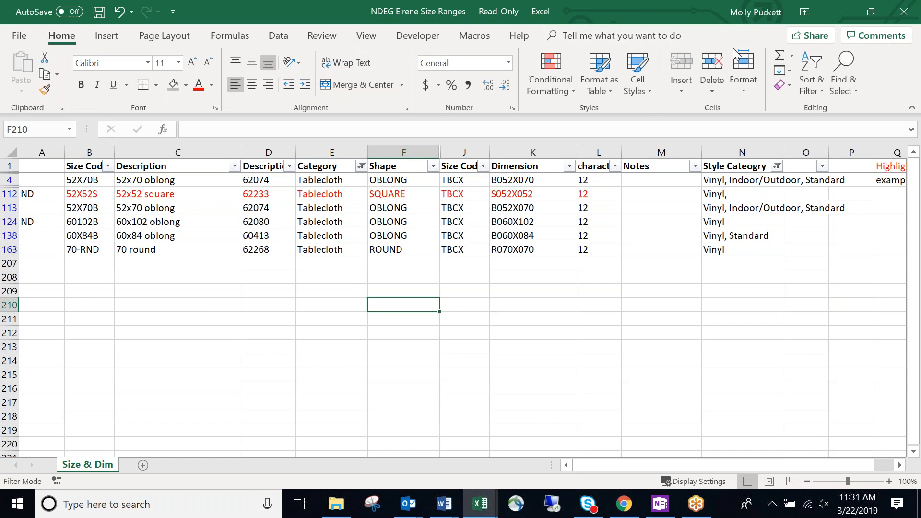
left_click(818, 93)
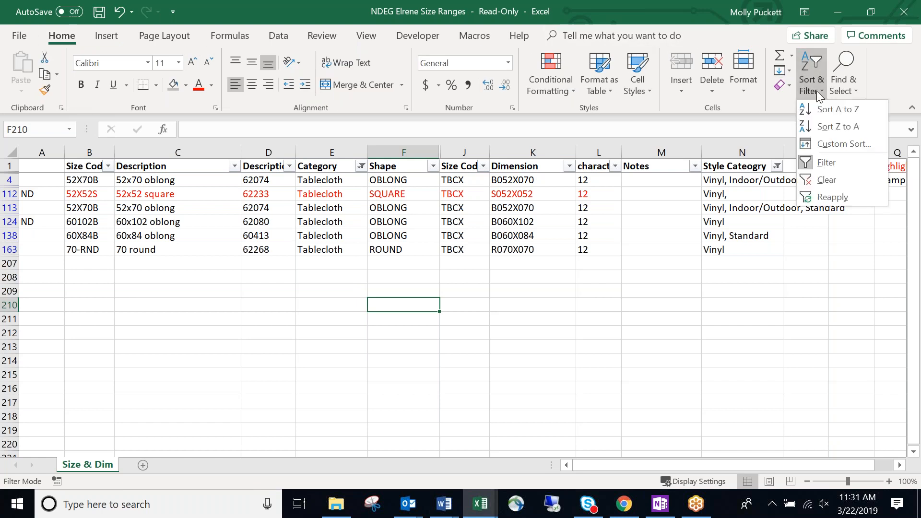
left_click(826, 180)
left_click(598, 250)
left_click(680, 219)
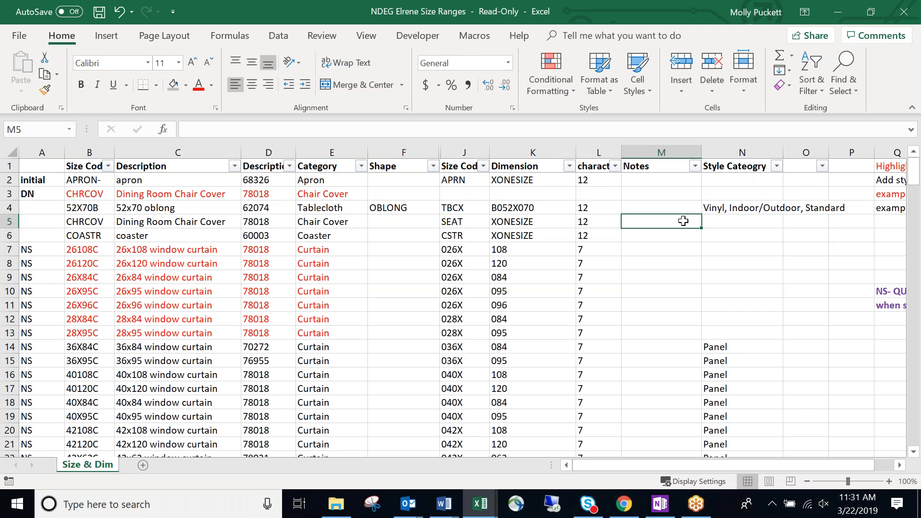
scroll(683, 221, "down", 2)
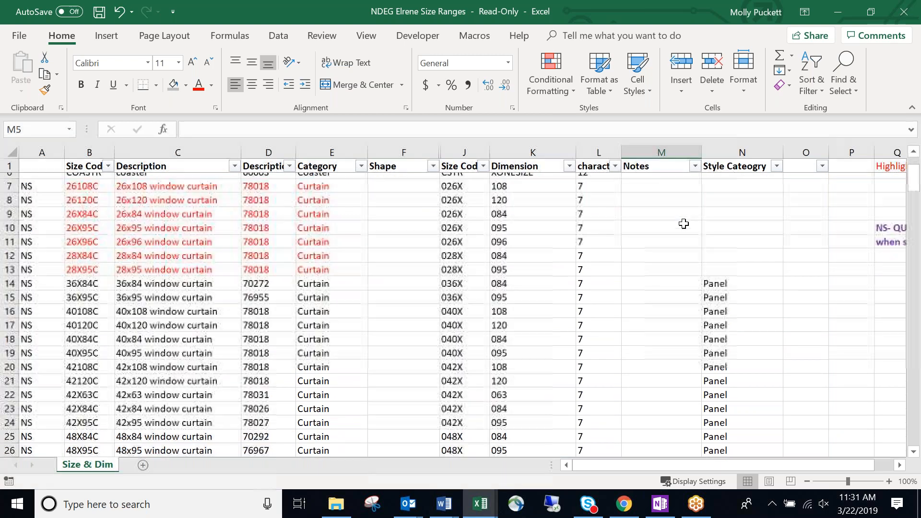
scroll(686, 226, "down", 3)
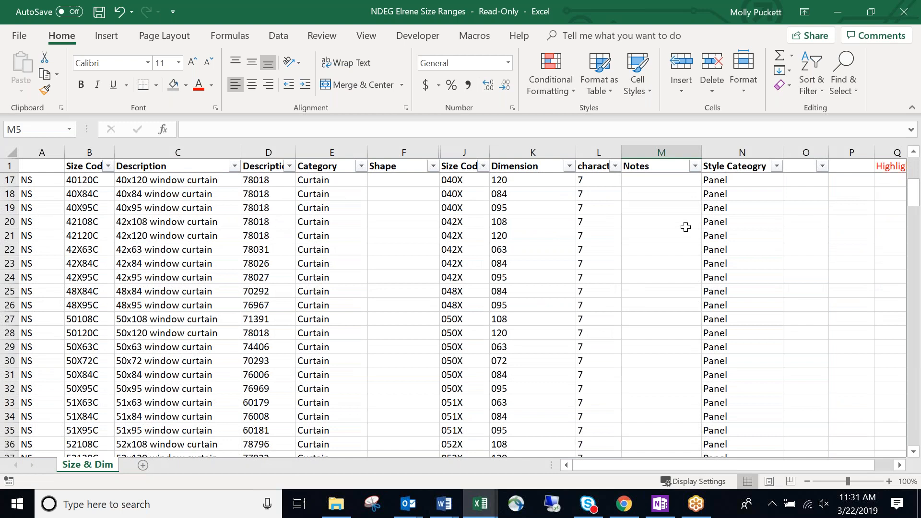
scroll(685, 226, "down", 10)
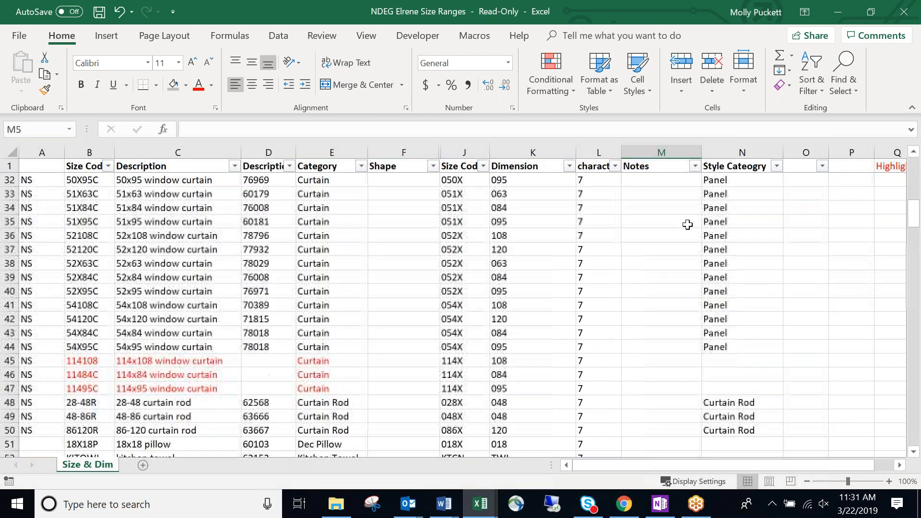
scroll(688, 226, "down", 8)
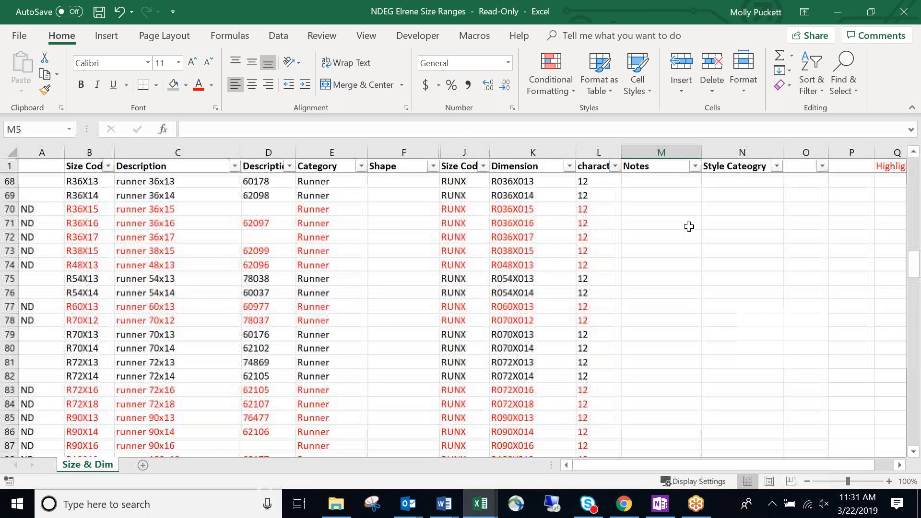
scroll(691, 226, "up", 1)
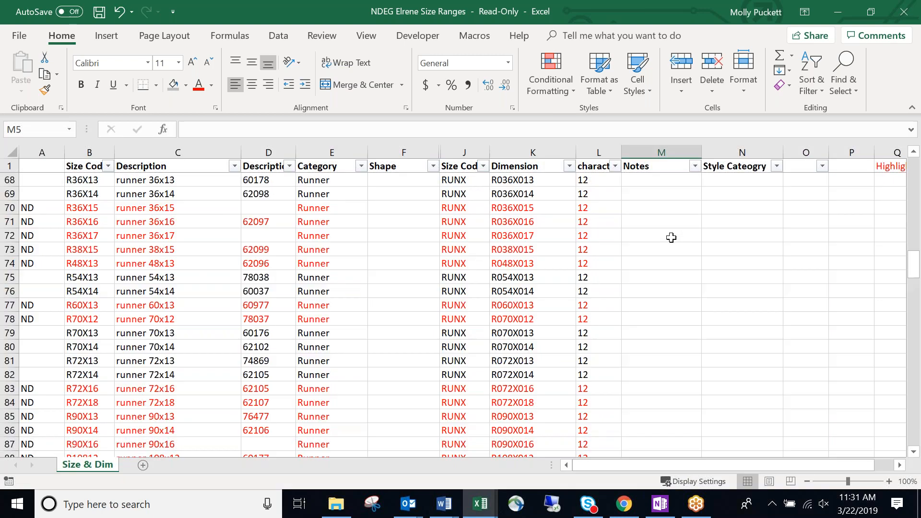
left_click(550, 276)
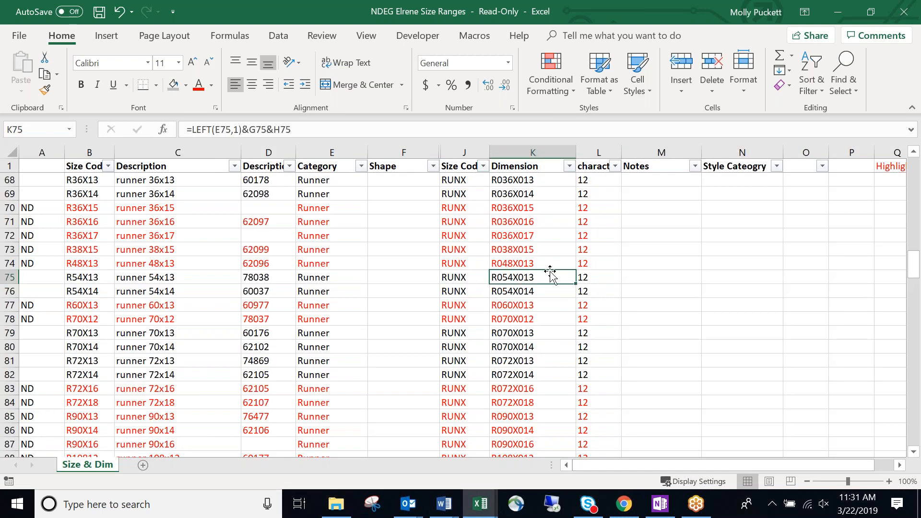
scroll(550, 274, "up", 1)
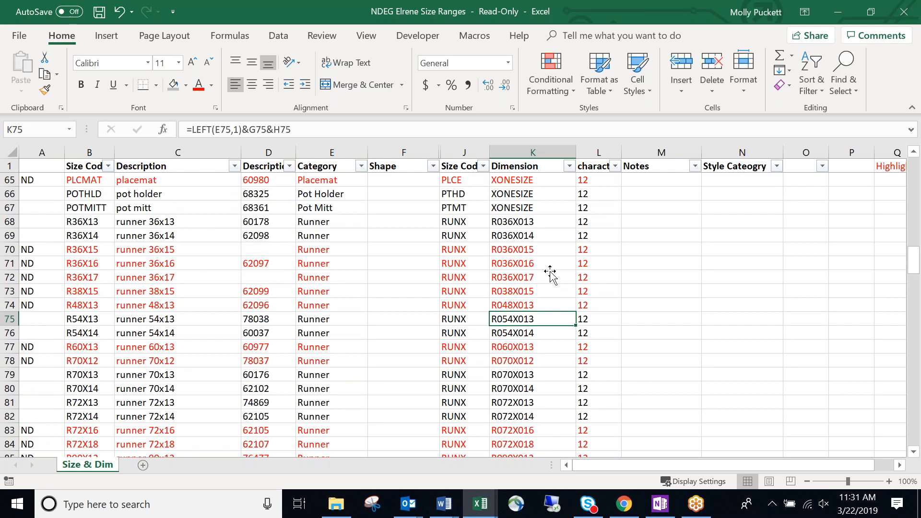
scroll(550, 274, "up", 4)
left_click(361, 166)
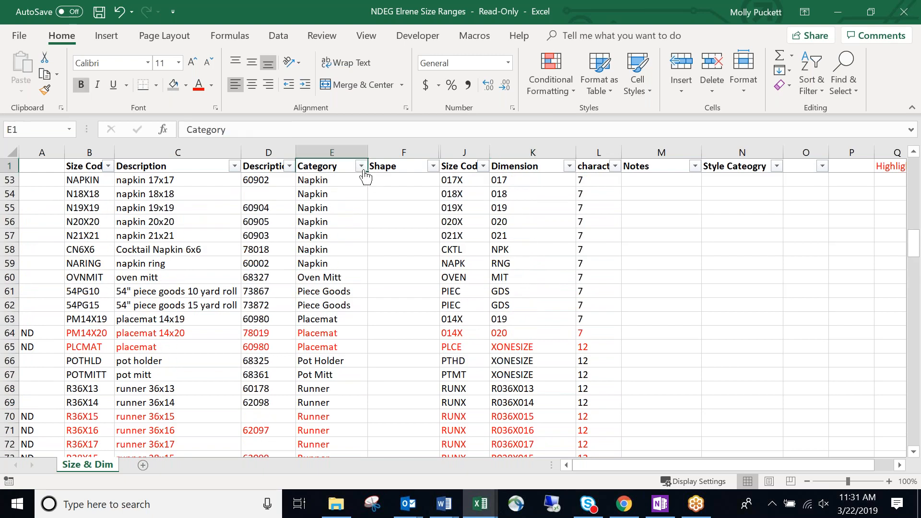
left_click(214, 305)
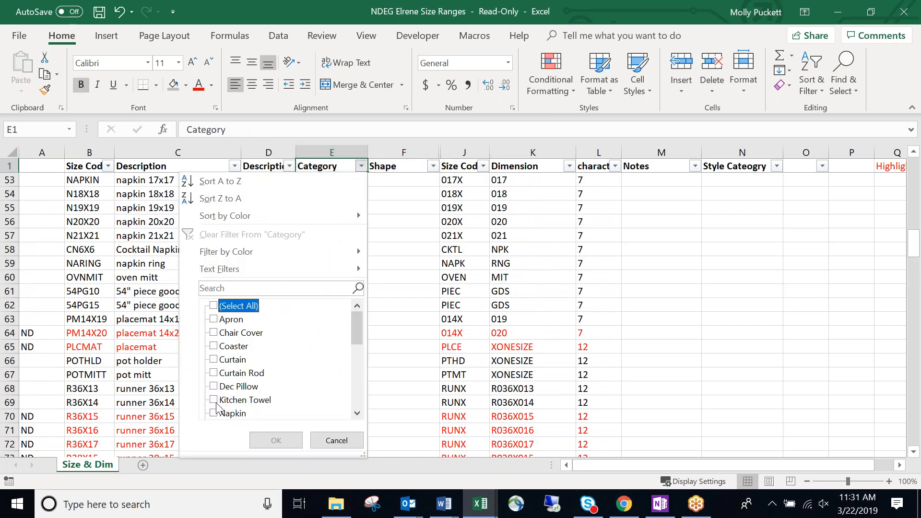
left_click_drag(358, 334, 329, 372)
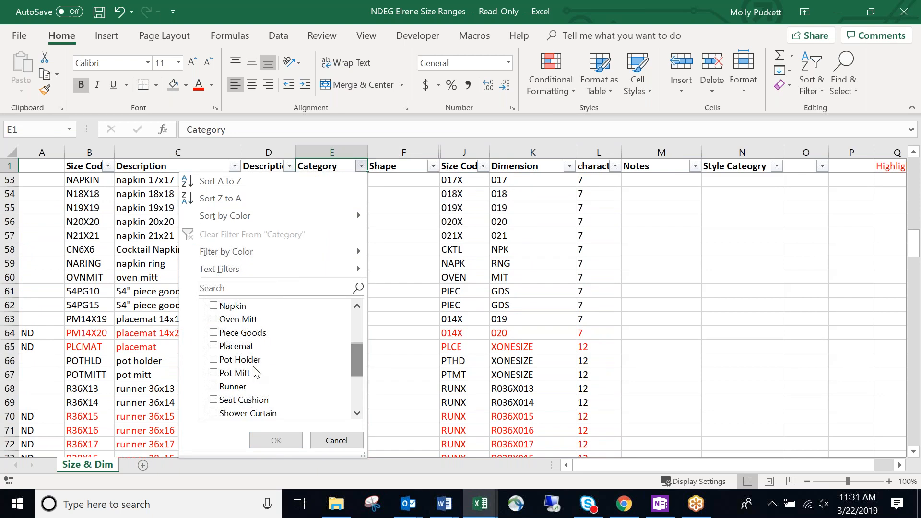
left_click(213, 345)
left_click(268, 440)
left_click(336, 304)
left_click(411, 220)
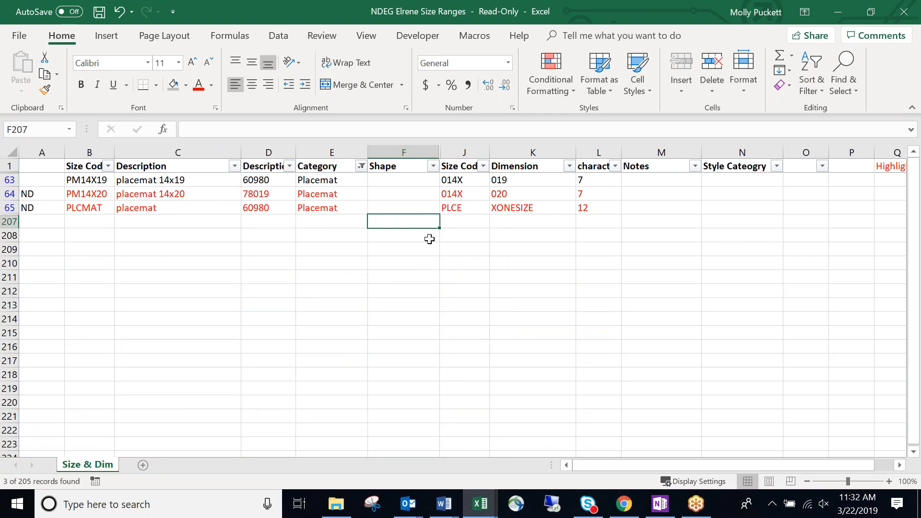
left_click(514, 251)
left_click(379, 232)
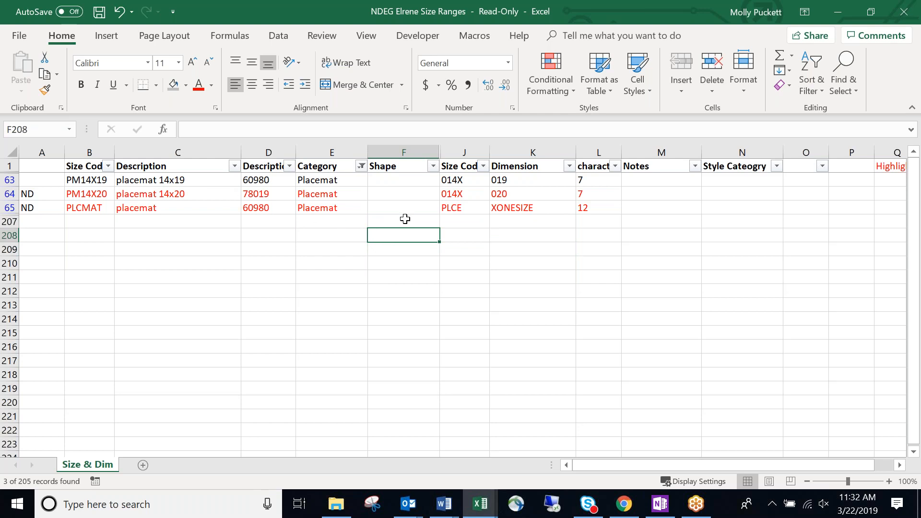
left_click(345, 232)
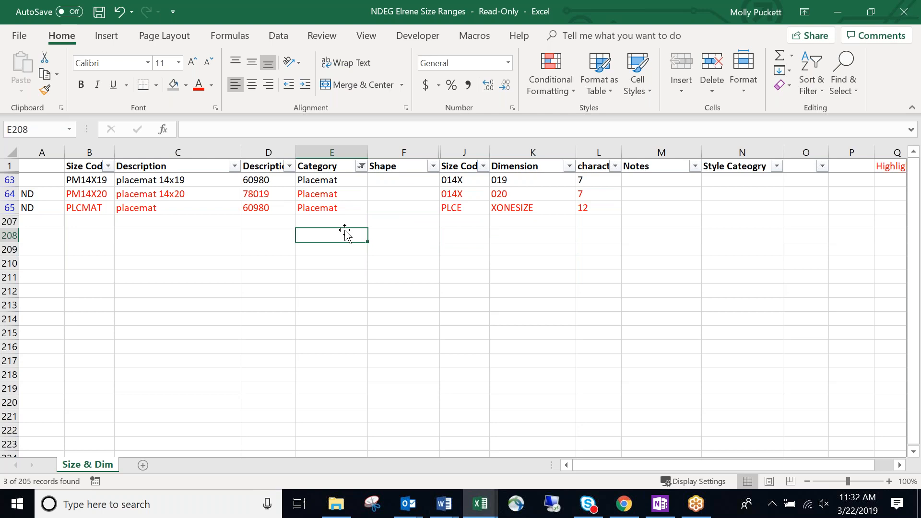
left_click(811, 81)
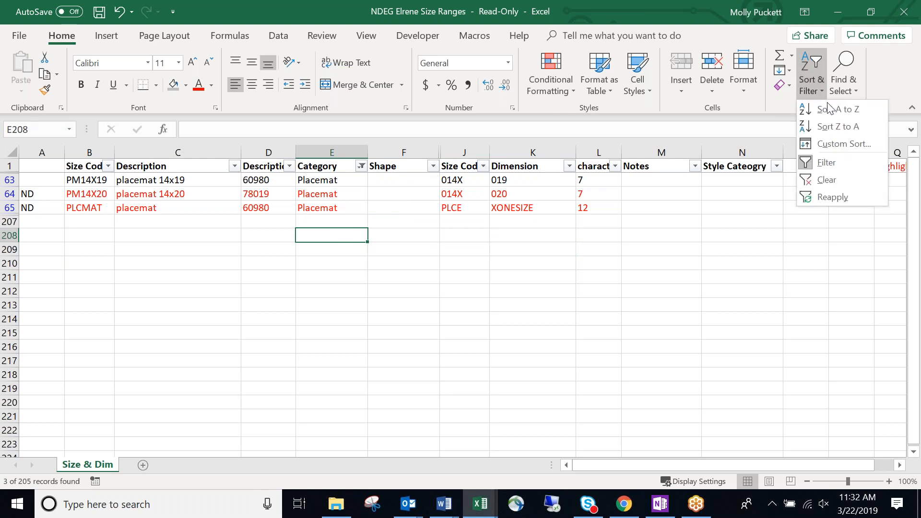
left_click(834, 179)
left_click(559, 249)
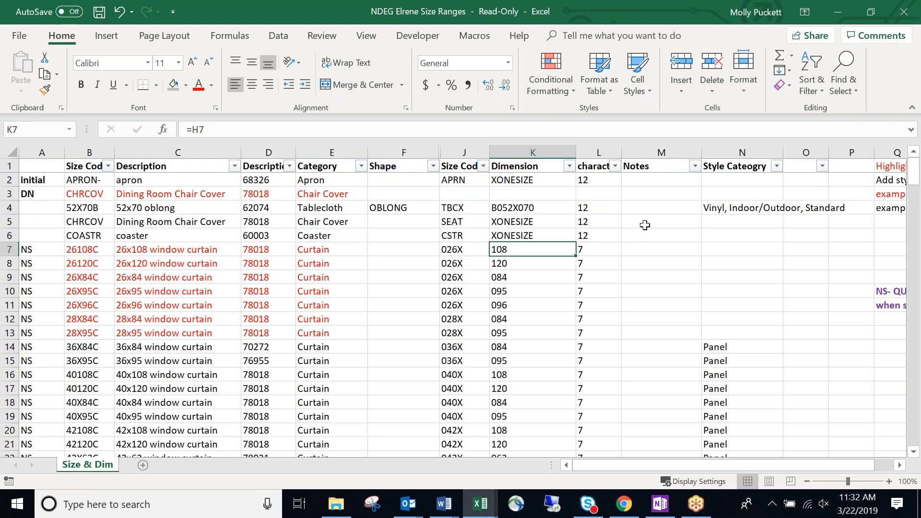
left_click(644, 218)
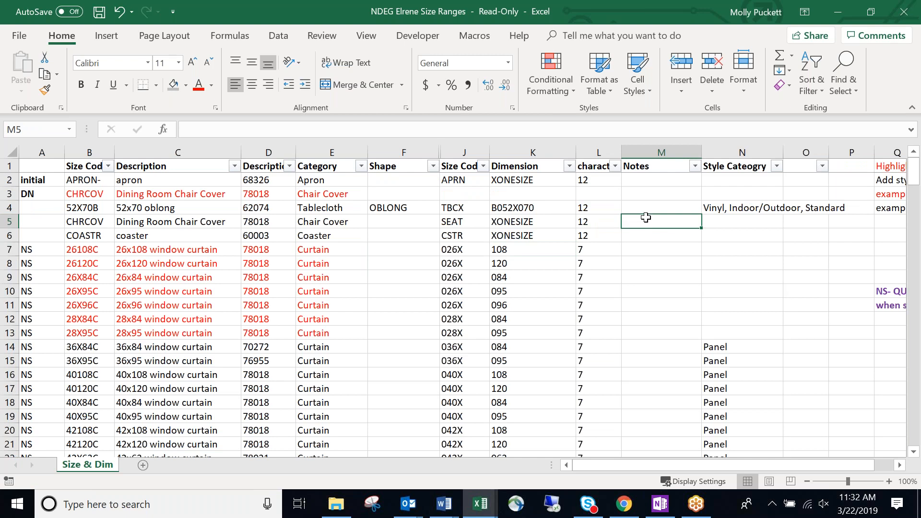
left_click(649, 274)
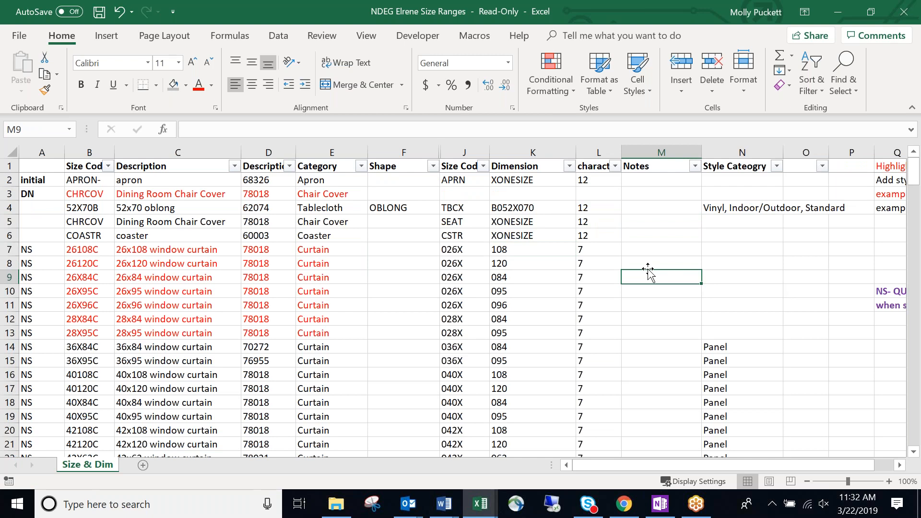
left_click(650, 252)
left_click(833, 352)
mouse_move(807, 465)
left_mouse_down()
mouse_move(814, 465)
mouse_move(797, 463)
left_mouse_up()
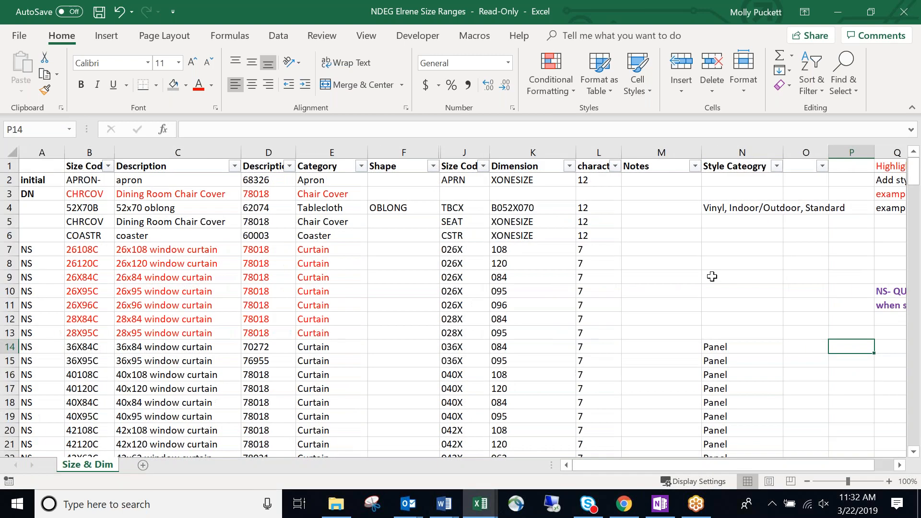
left_click(708, 275)
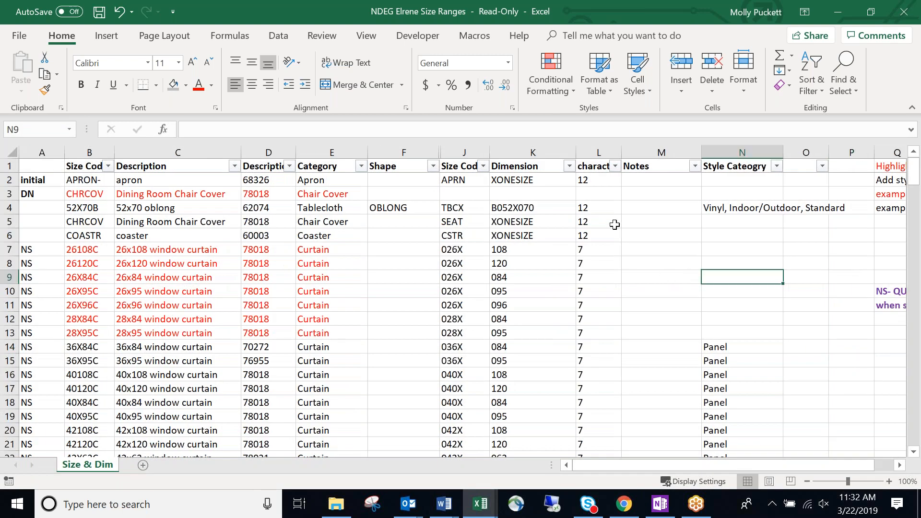
left_click(650, 246)
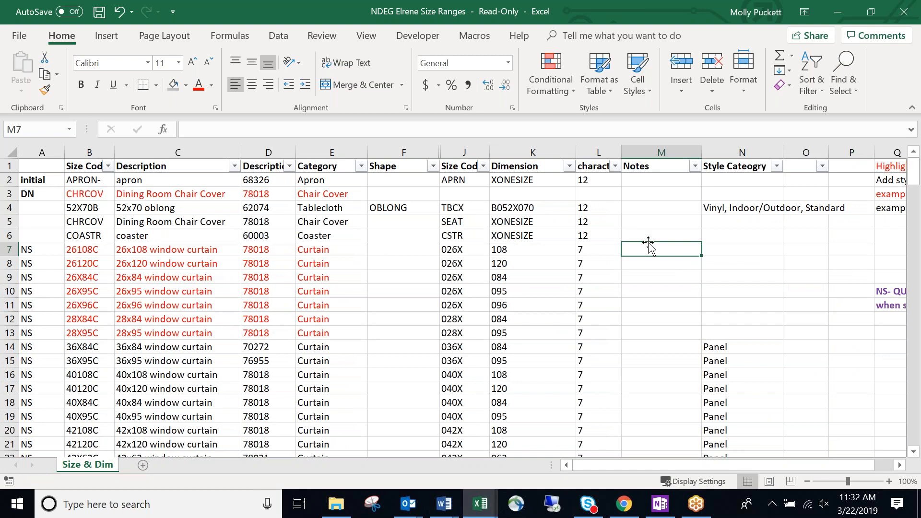
left_click(656, 199)
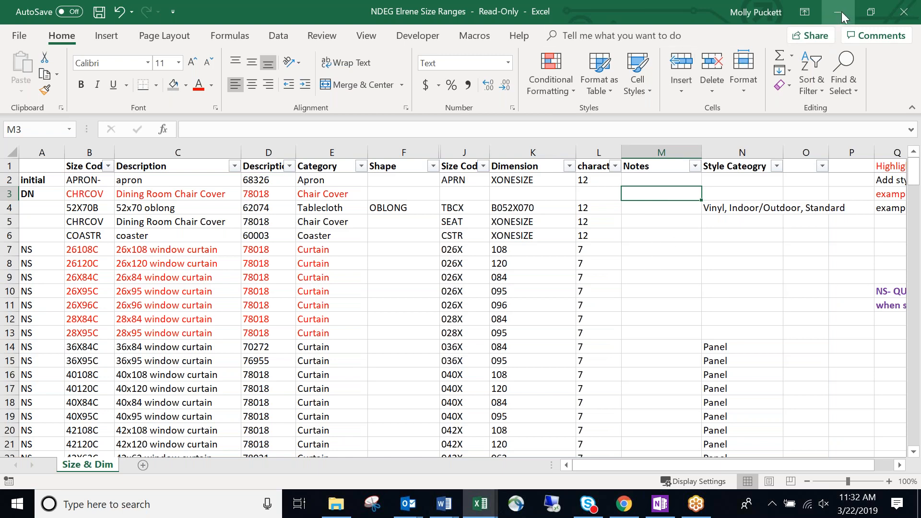
left_click(645, 249)
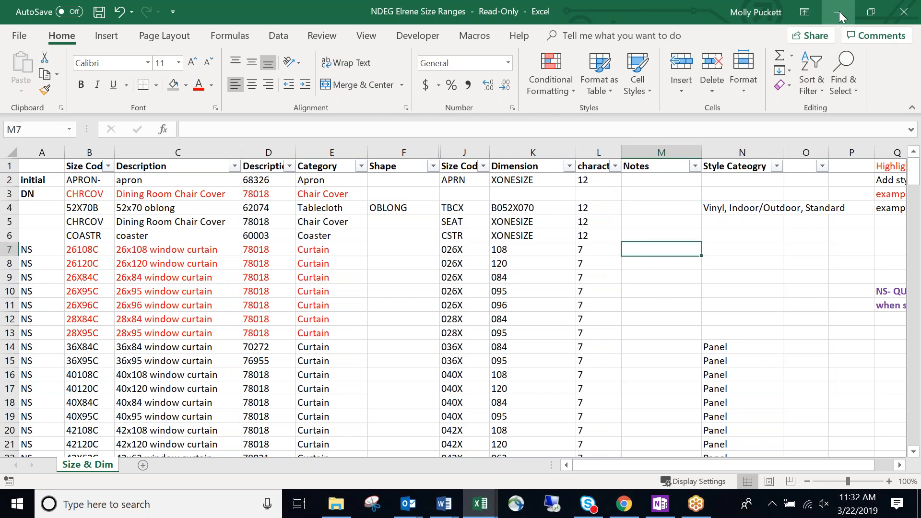
left_click(795, 361)
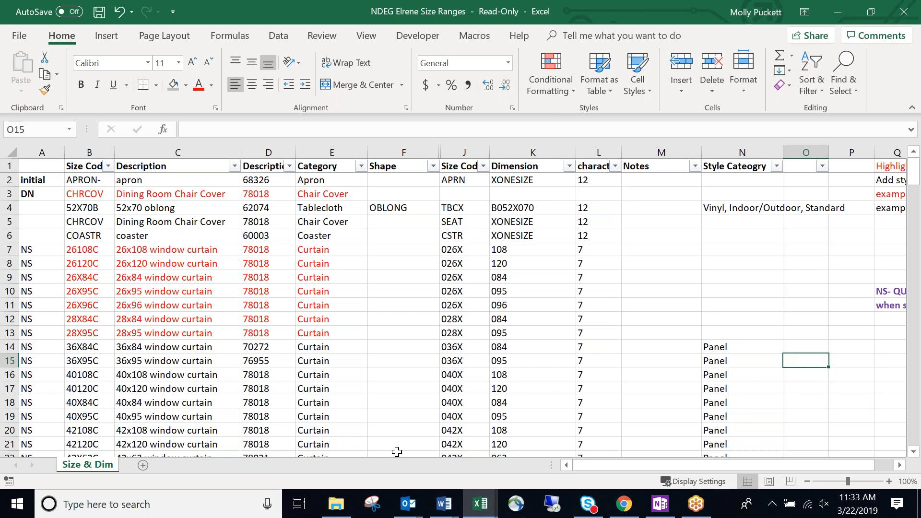
Add a new worksheet and enter the style number 12345 in A1.
left_click(143, 465)
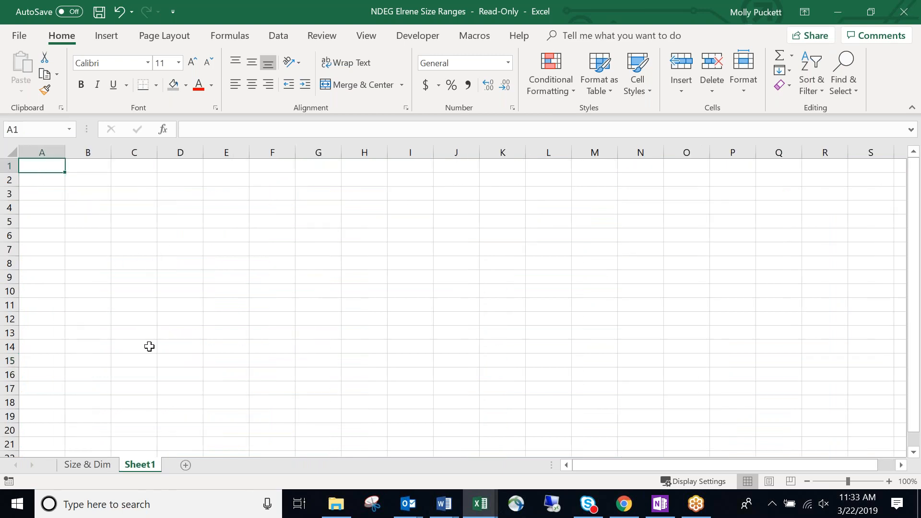
type("12345")
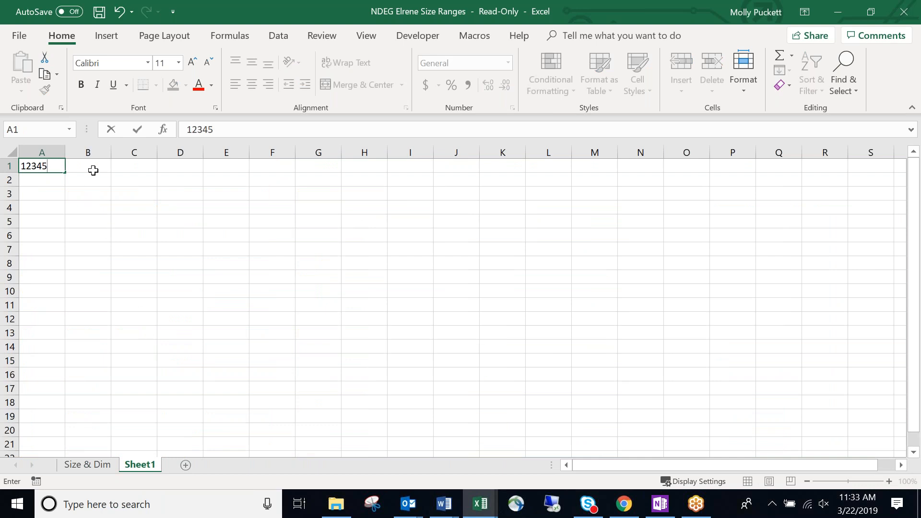
key("Tab")
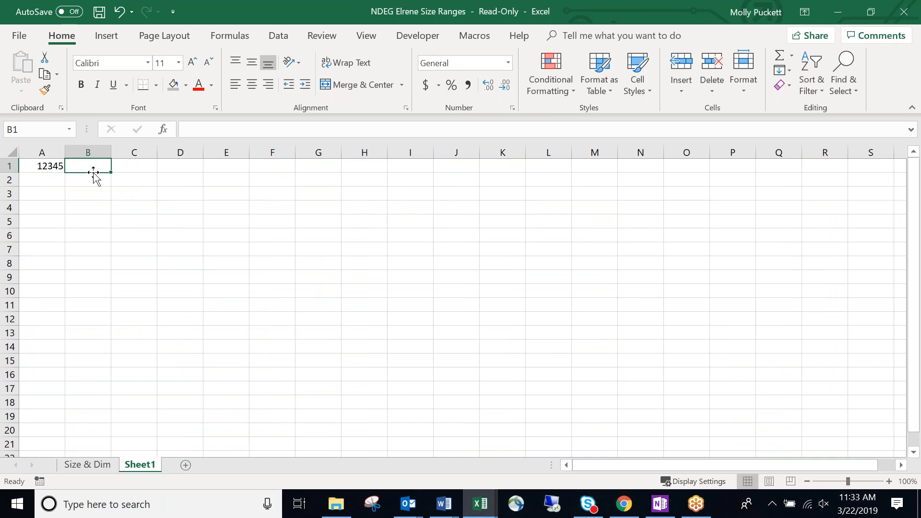
Copy size code 50X63C from the Size & Dim sheet into B1 of Sheet1.
left_click(86, 464)
left_click(75, 223)
left_click(94, 266)
left_click(94, 277)
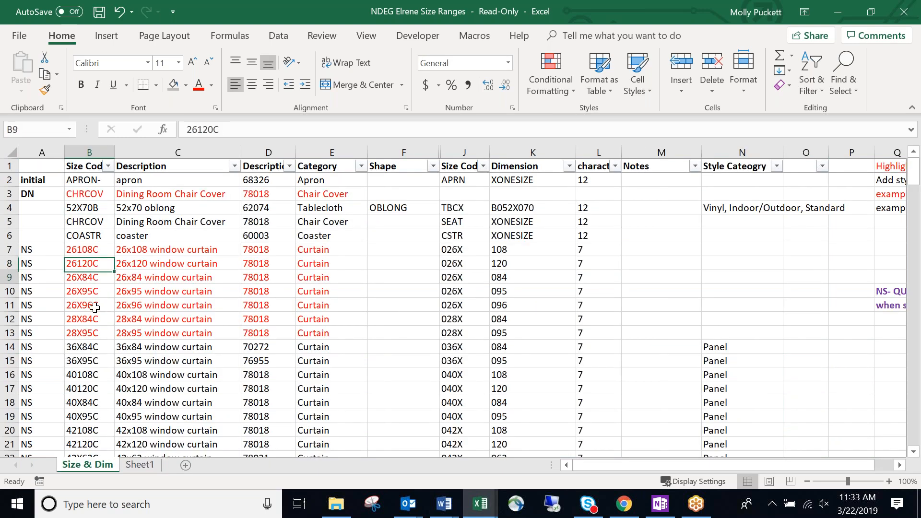
left_click(93, 378)
scroll(96, 354, "down", 6)
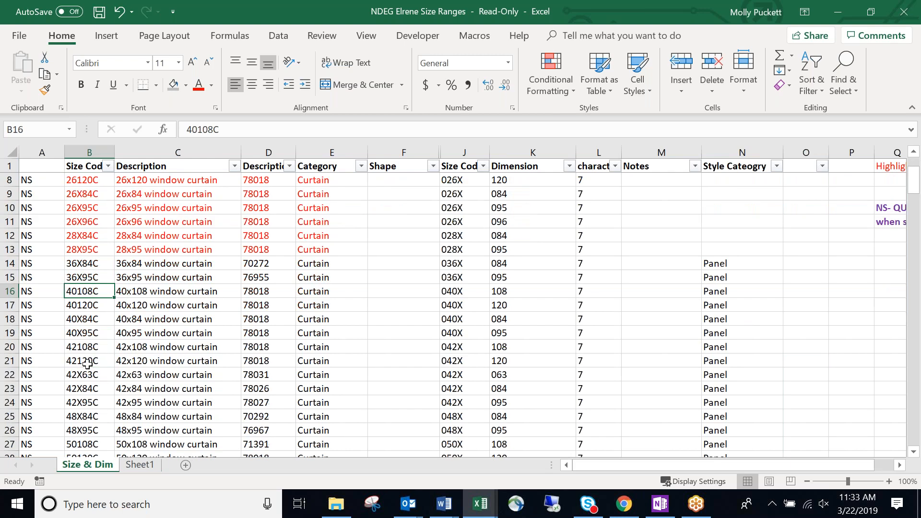
left_click(91, 307)
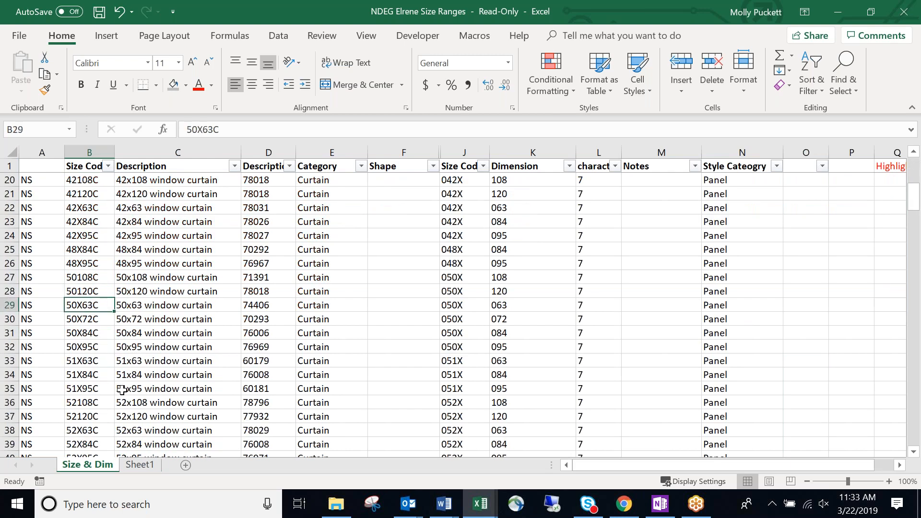
key("ctrl+c")
left_click(140, 464)
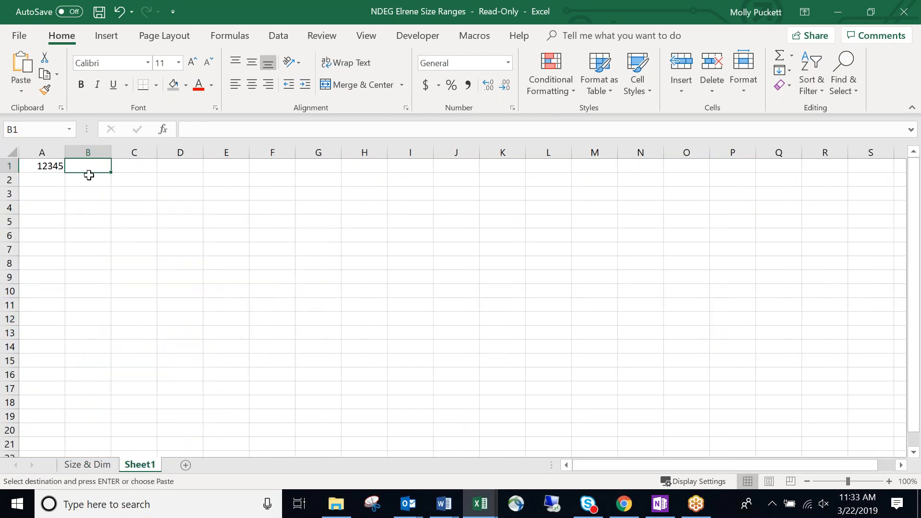
key("ctrl+v")
left_click(148, 214)
Enter the color codes BLK in C1 and WAL in D1.
left_click(139, 166)
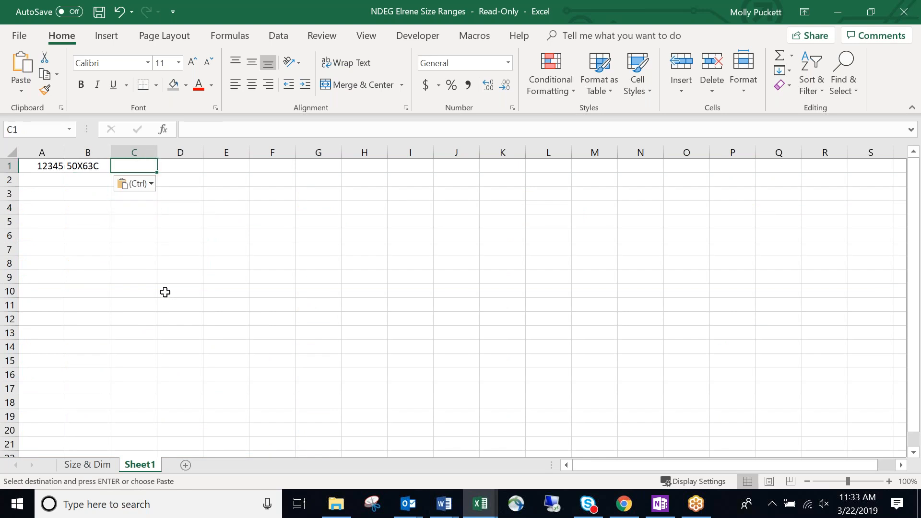
type("BLK")
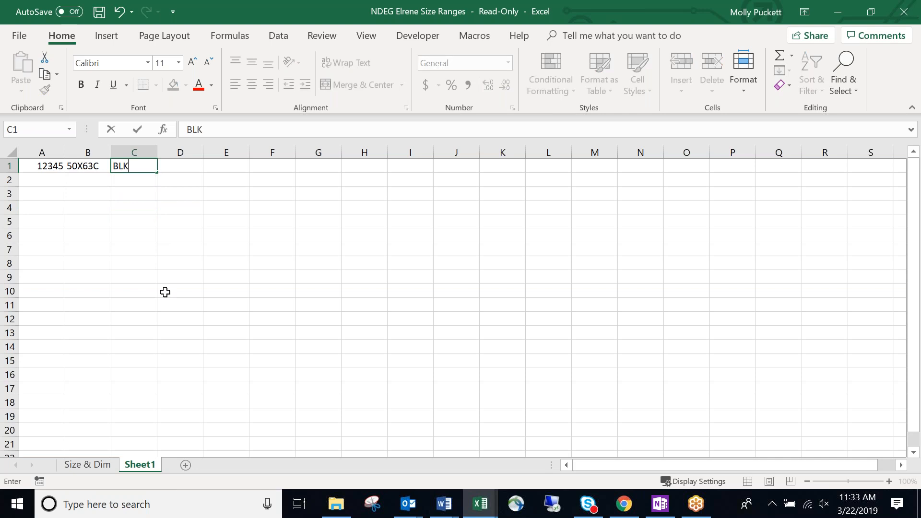
key("Tab")
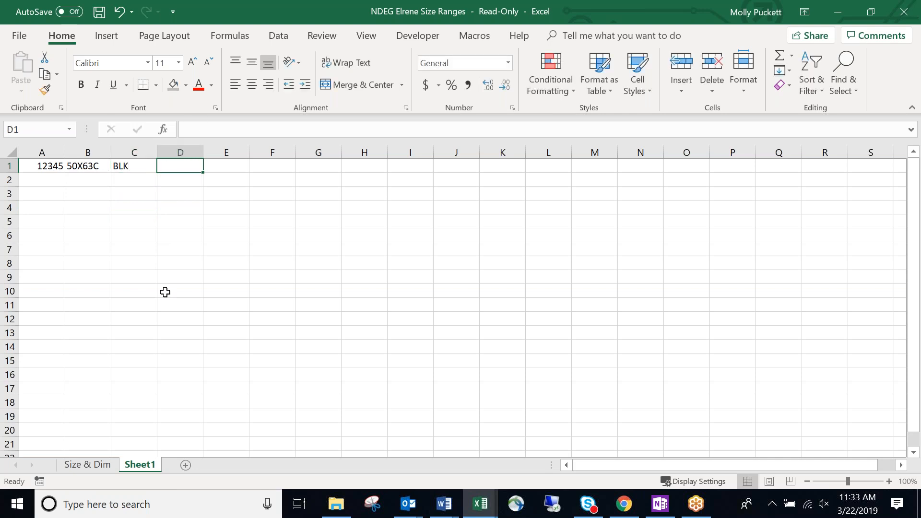
type("WAL")
key("Return")
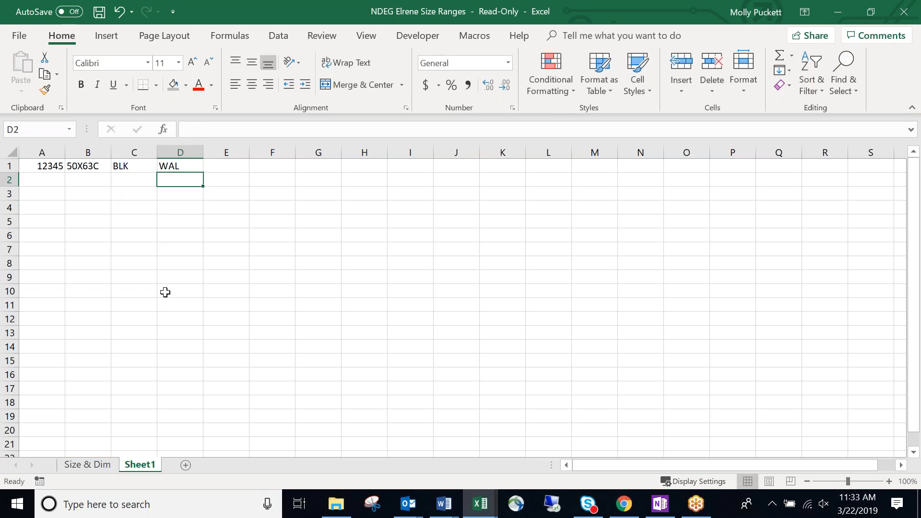
left_click(169, 248)
left_click(76, 183)
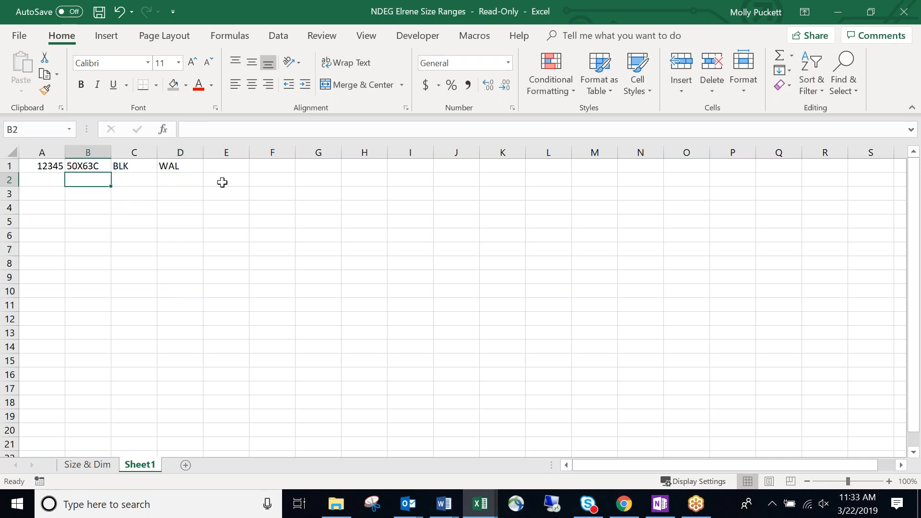
left_click(234, 168)
Enter 12345 in F1 by mistake, then delete that entry.
left_click(266, 167)
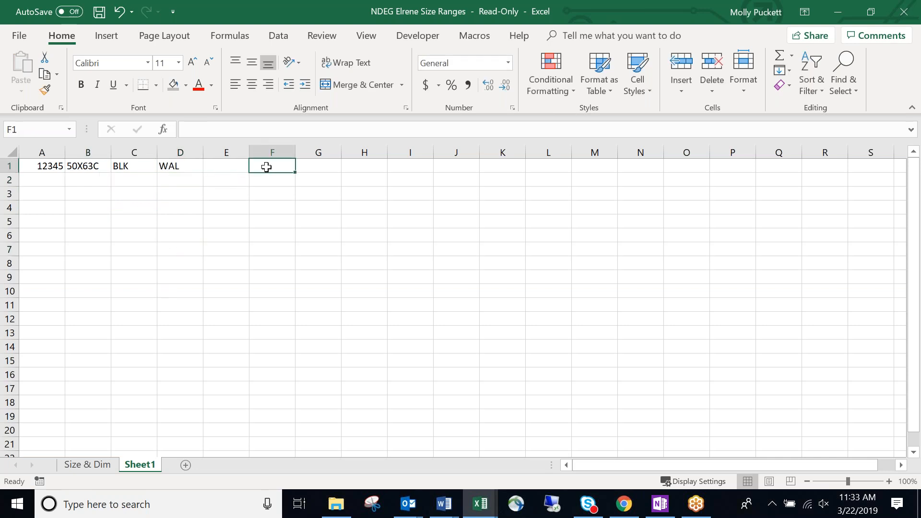
type("1234")
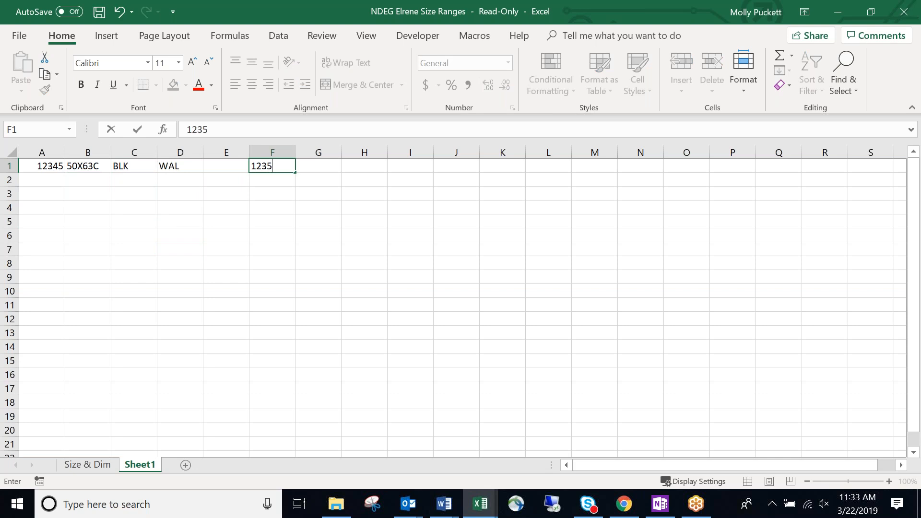
type("5")
key("Return")
left_click(270, 169)
key("Delete")
Rearrange row 1 so WAL is in B1, BLK in C1 and 50X63C in D1.
left_click(91, 167)
mouse_move(98, 172)
left_mouse_down()
mouse_move(187, 186)
mouse_move(188, 178)
mouse_move(102, 174)
left_mouse_up()
left_click(126, 167)
left_click(190, 169)
left_click_drag(191, 173, 139, 173)
left_click(173, 181)
left_click(97, 168)
left_click(131, 166)
left_click(132, 179)
left_click(172, 176)
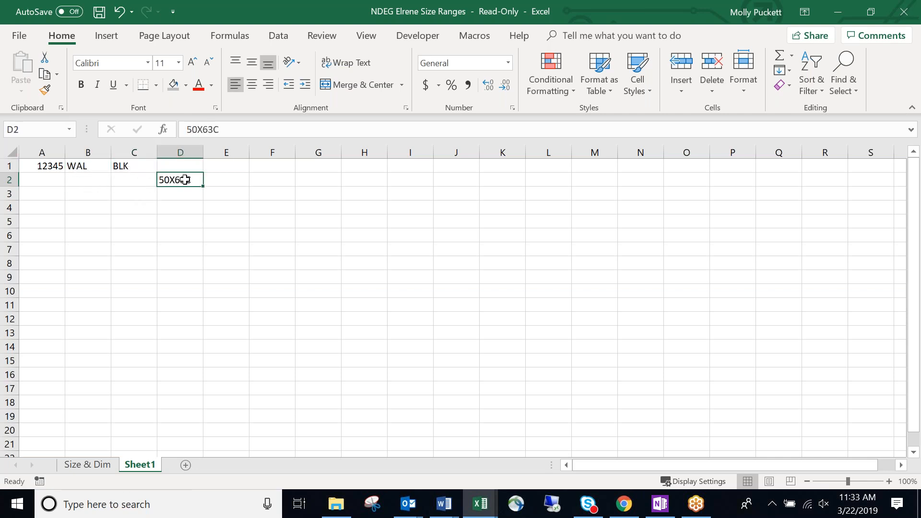
left_click_drag(203, 181, 181, 168)
left_click(247, 180)
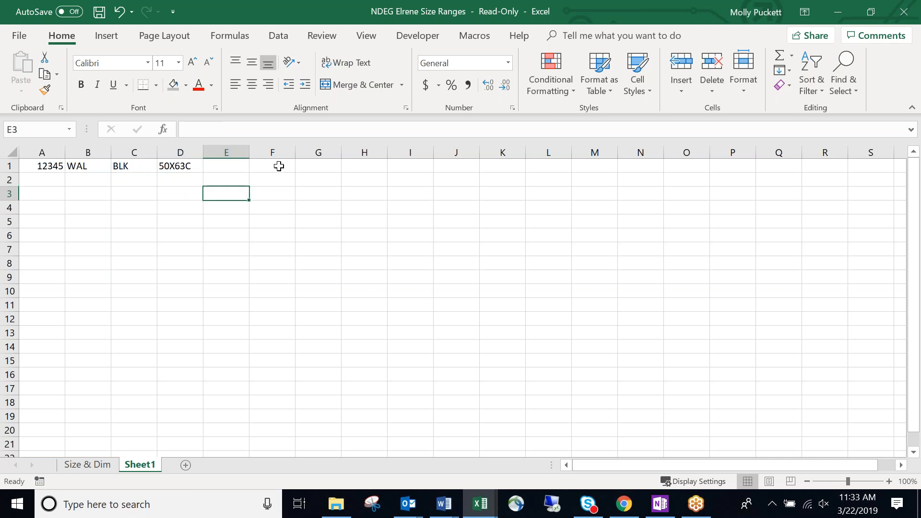
Enter the combined SKU 12345/WAL/BLK/50X06C in F1 and autofit column F.
left_click(278, 164)
type("12345WALBLK")
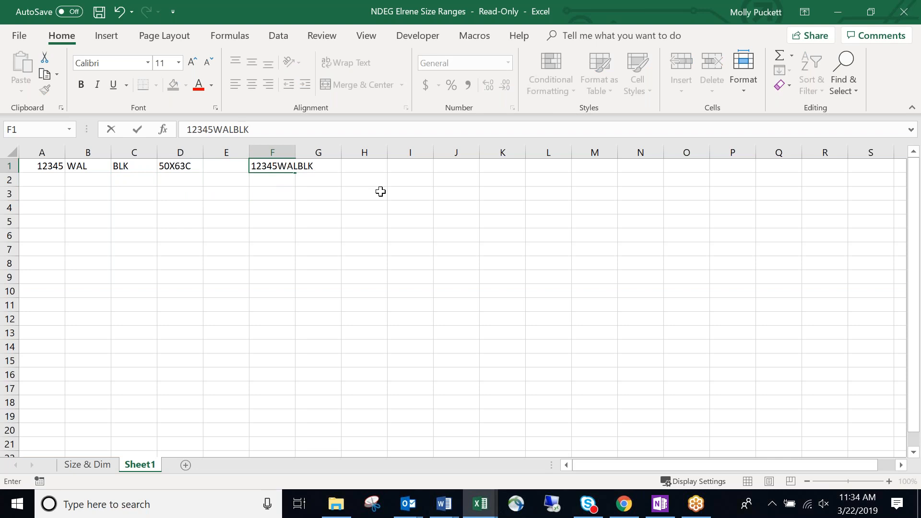
type("50X06C")
left_click(278, 166)
type("/")
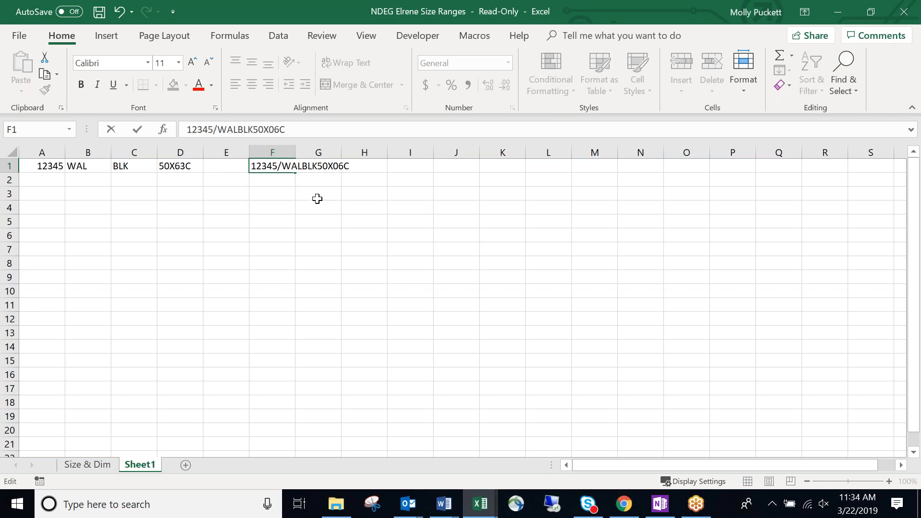
key("Right")
key("Right")
key("Right")
type("/WAL")
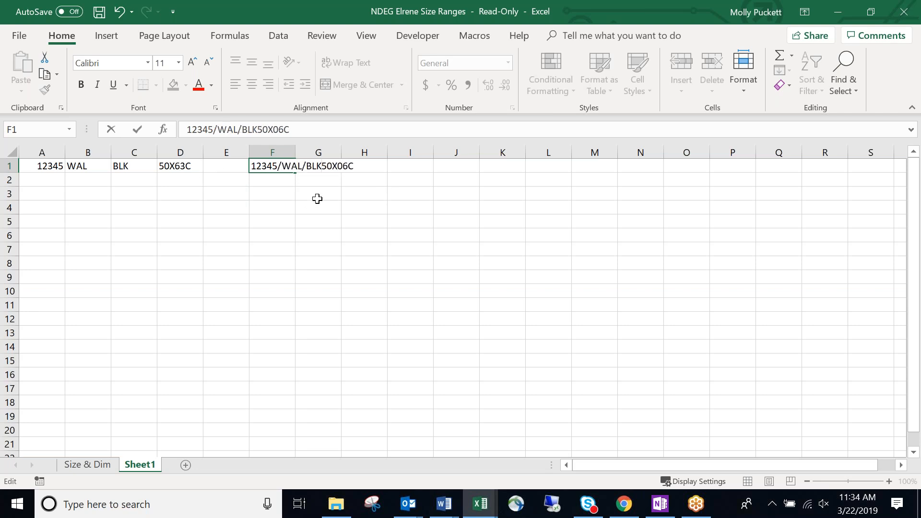
type("/")
left_click(317, 198)
double_click(294, 153)
left_click(306, 235)
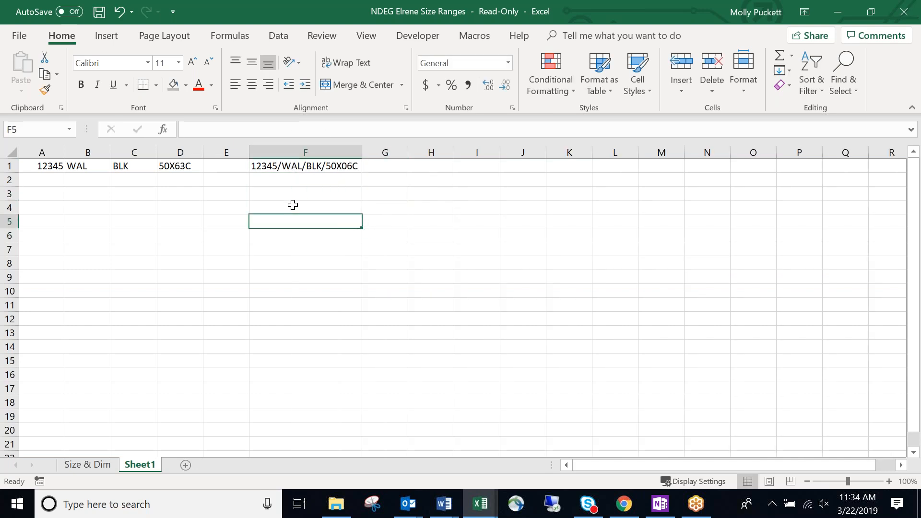
key("Up")
key("Up")
key("Up")
key("Left")
key("Left")
key("Left")
Insert a header row labelled style no., customer, color and size/dm in A1:D1.
left_click(9, 167)
right_click(9, 168)
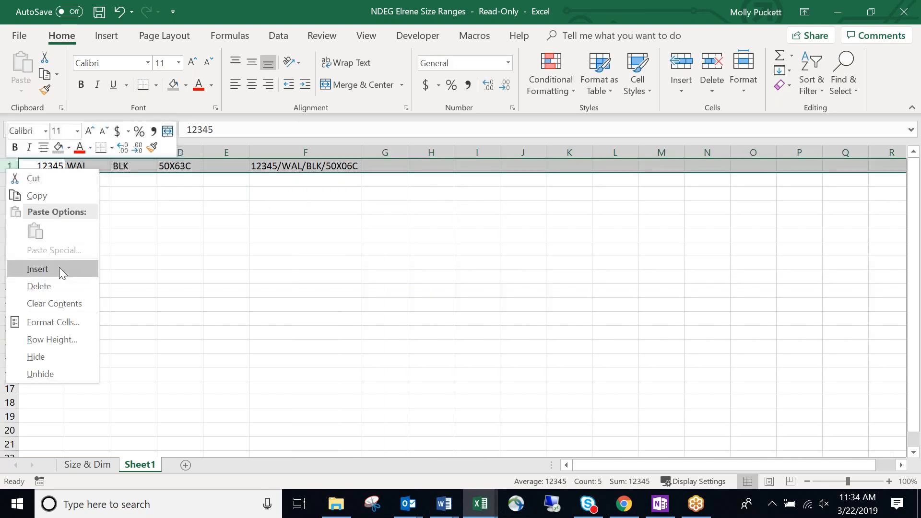
left_click(58, 269)
left_click(42, 166)
type("st")
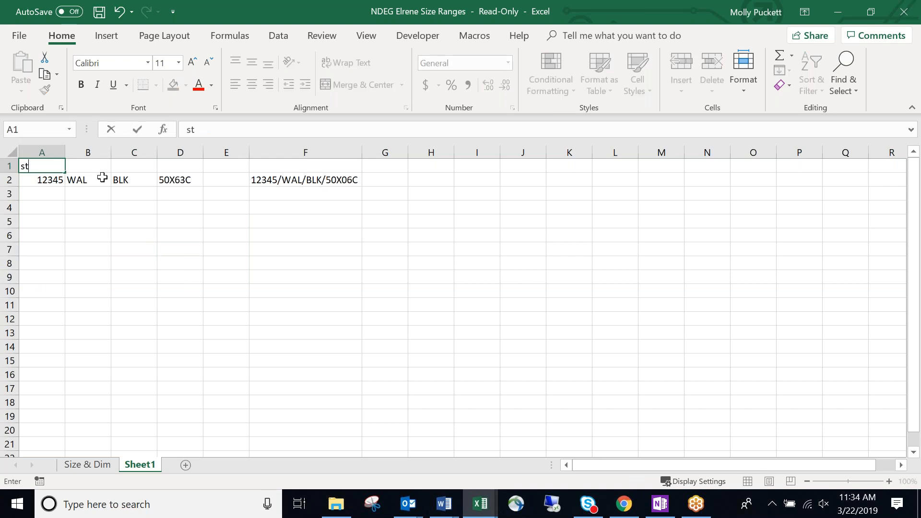
type("yle no.")
key("Tab")
type("custom")
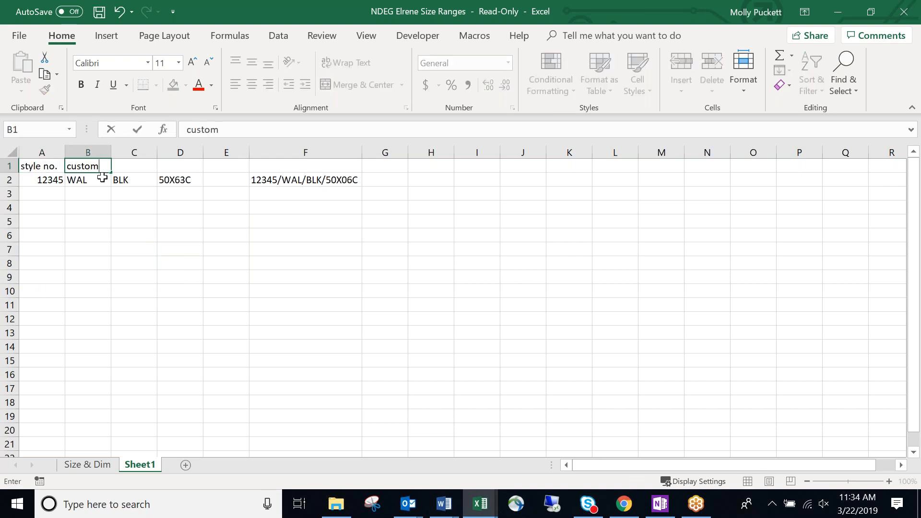
type("er")
key("Tab")
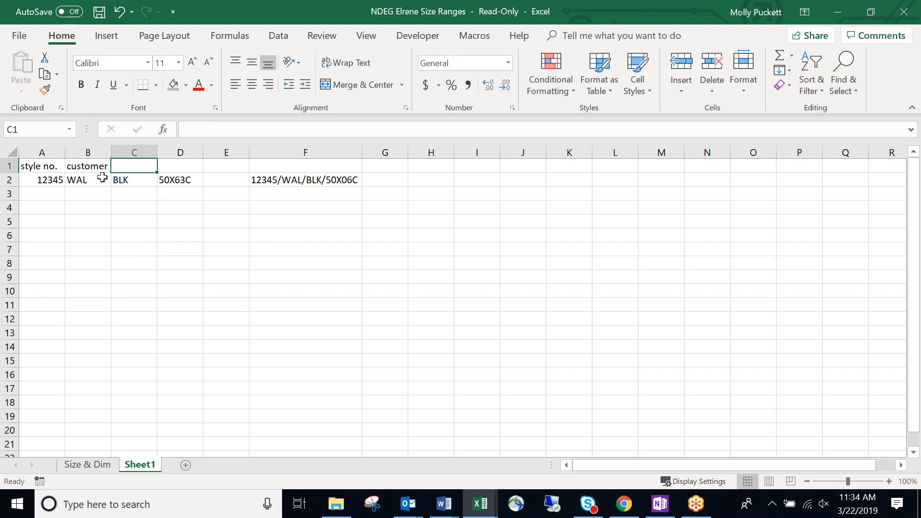
type("color")
key("Tab")
type("size/dm")
key("Return")
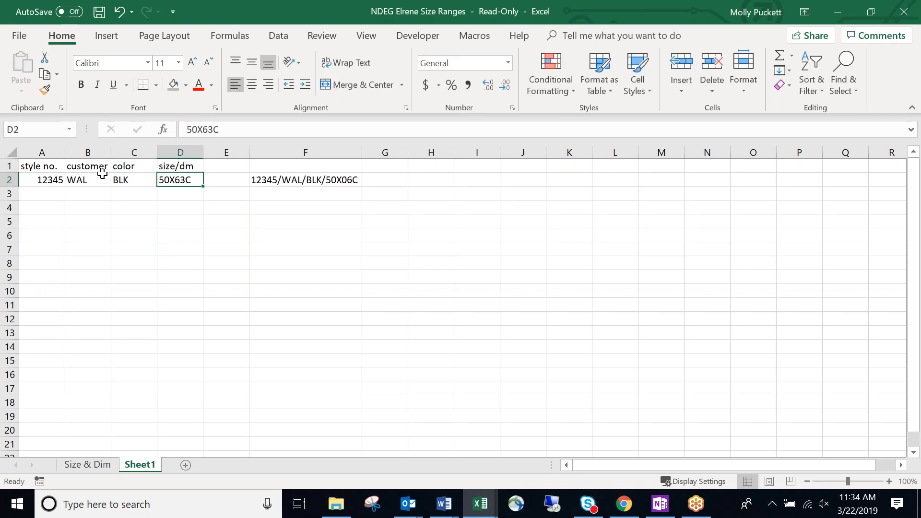
Autofit all column widths on the sheet to their contents.
left_click(9, 152)
double_click(65, 152)
left_click(197, 249)
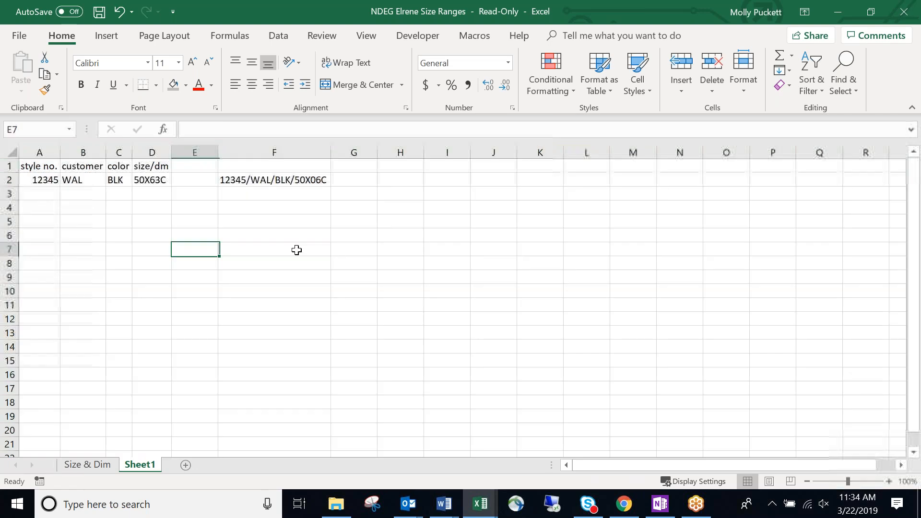
left_click(297, 250)
Give column F the lowercase heading sku in F1.
left_click(275, 165)
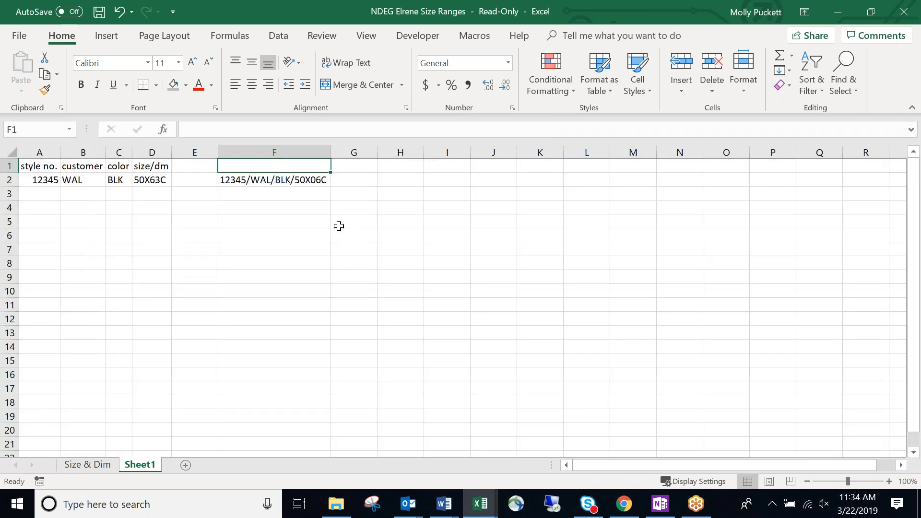
type("Sku")
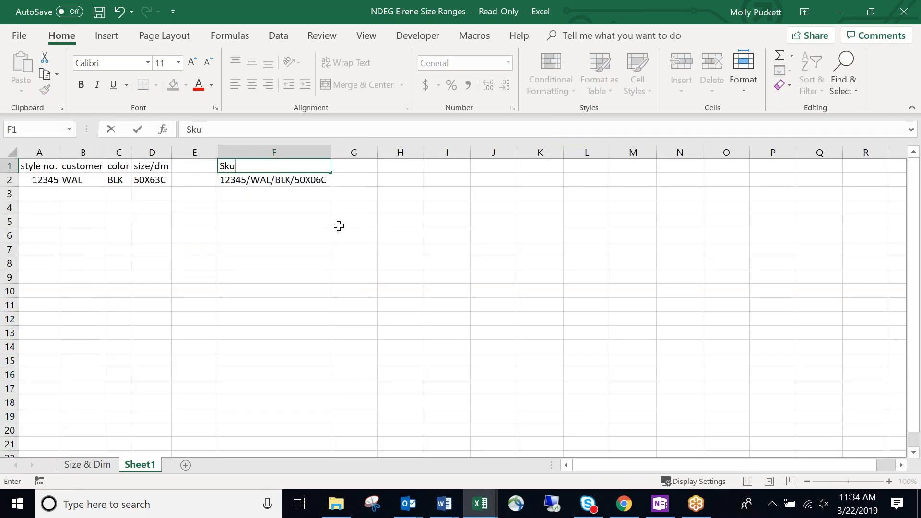
key("Return")
left_click(236, 166)
type("ak")
key("BackSpace")
key("BackSpace")
type("sk")
key("Return")
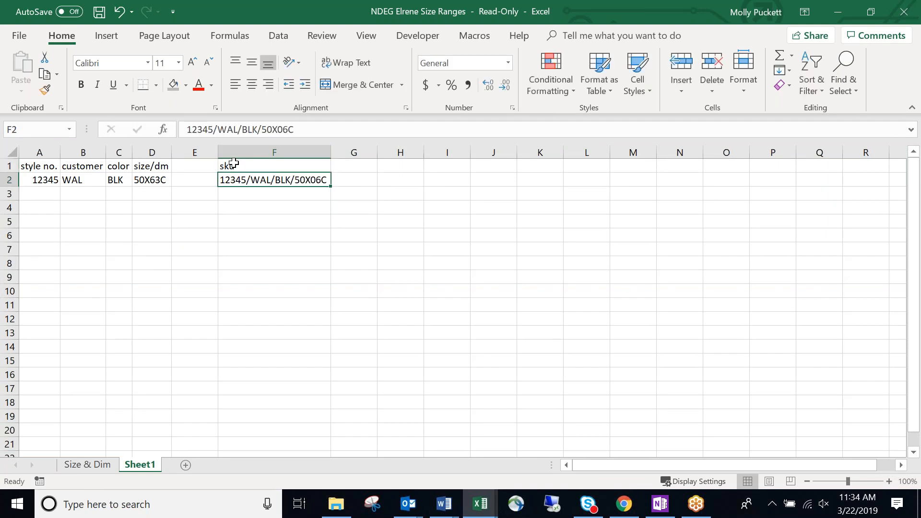
Type the note 'Production orders, carton markings' in G1.
left_click(361, 169)
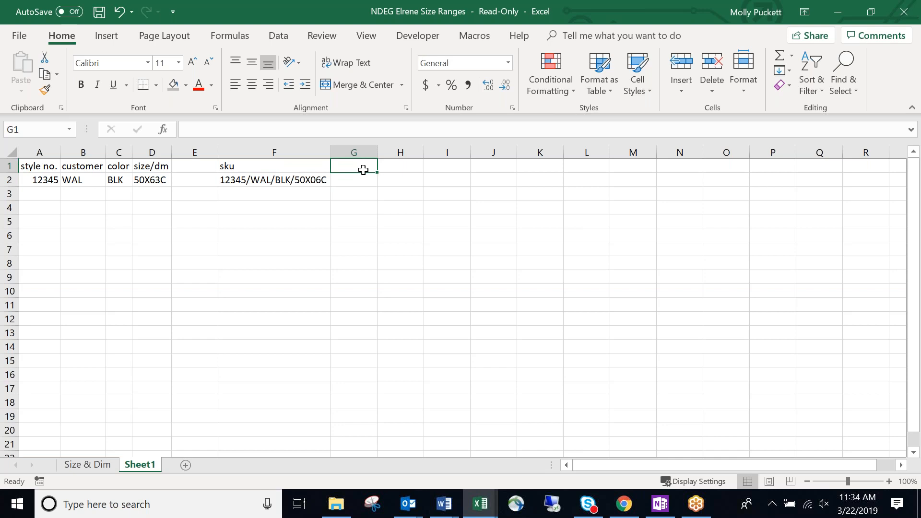
left_click(288, 180)
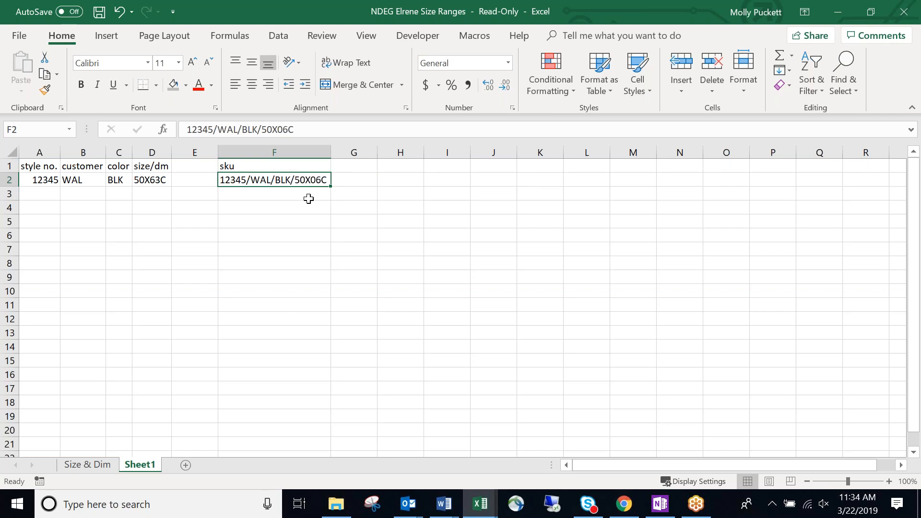
left_click(309, 198)
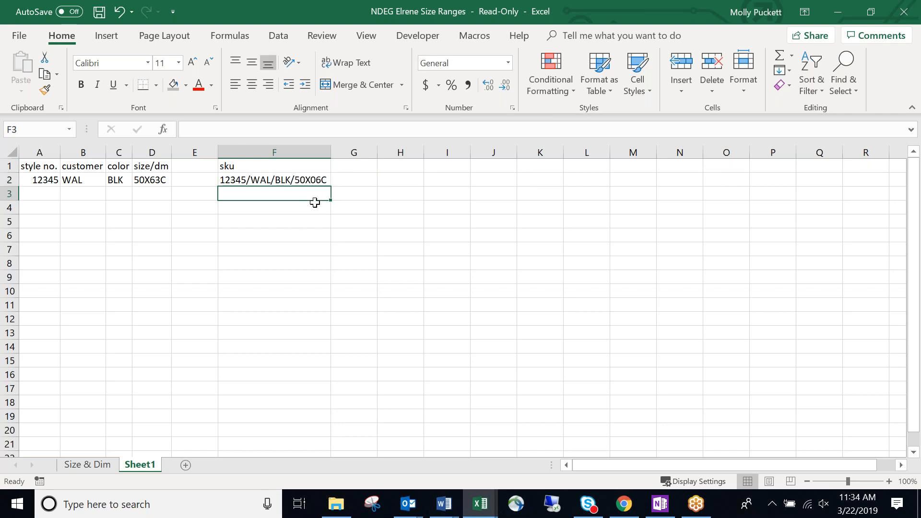
left_click(346, 168)
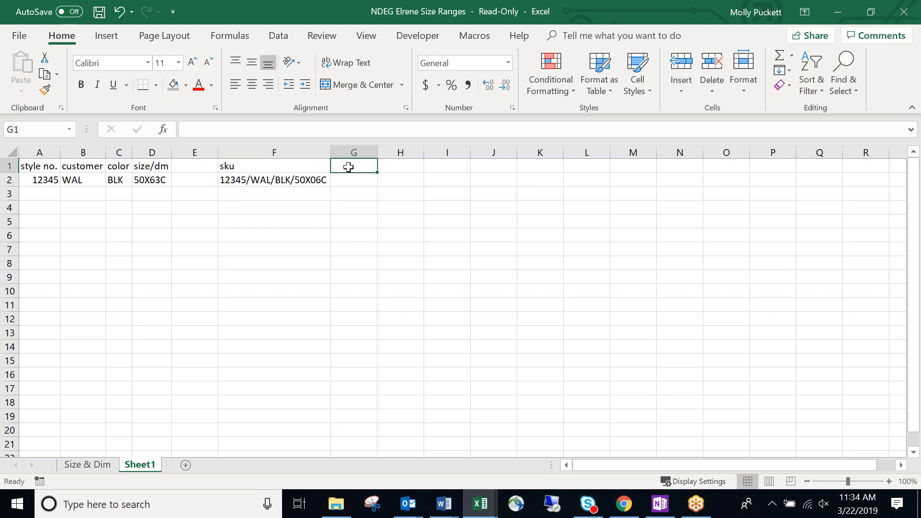
type("Production")
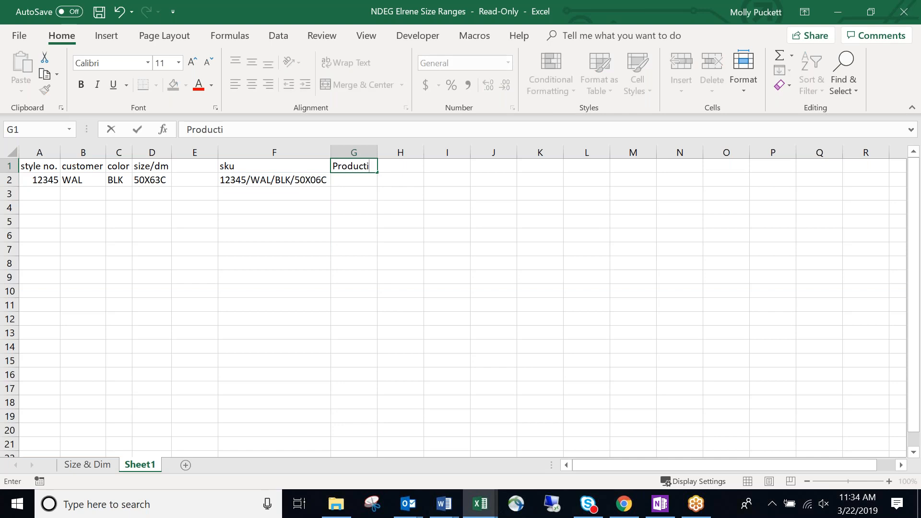
key("BackSpace")
key("BackSpace")
key("BackSpace")
key("BackSpace")
key("BackSpace")
key("BackSpace")
key("BackSpace")
key("BackSpace")
key("BackSpace")
type("Production orders,")
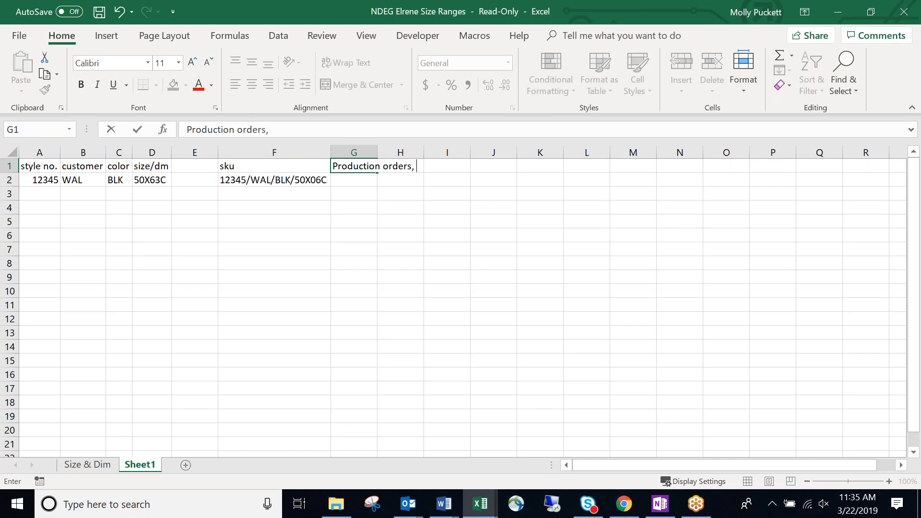
type(" carton mark")
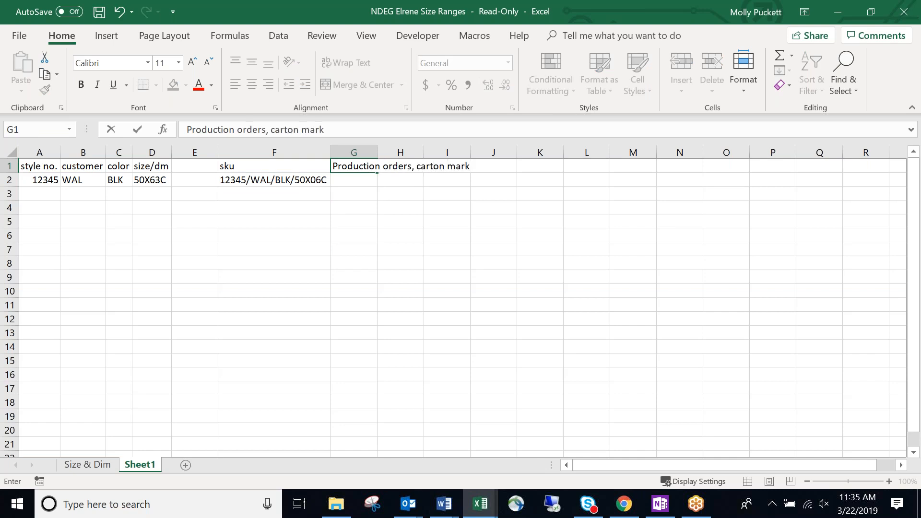
type("ings,")
key("Return")
Revise the G1 note and finish editing it.
left_click(359, 166)
left_click(349, 132)
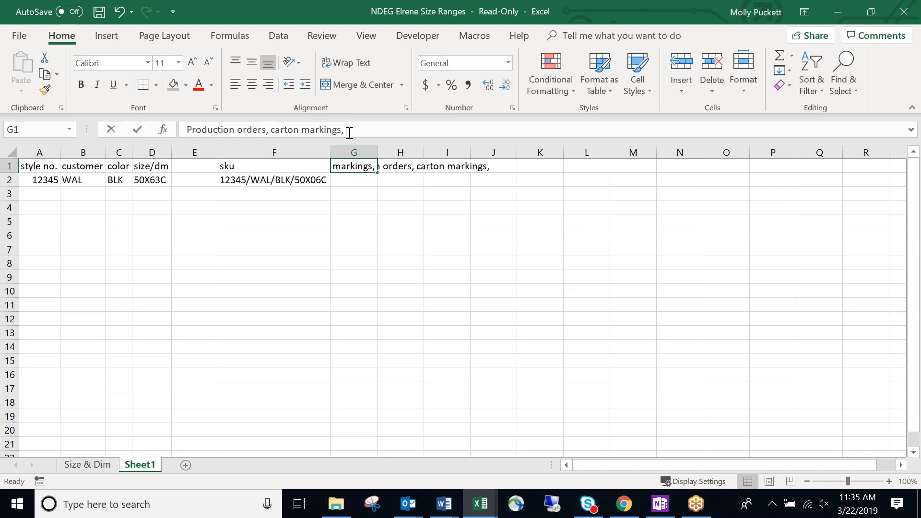
key("Return")
left_click(389, 236)
left_click(192, 235)
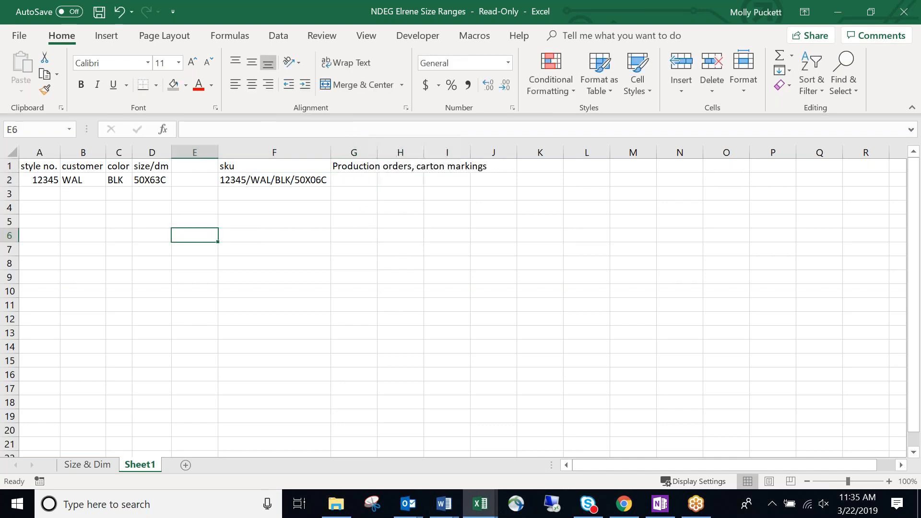
left_click(47, 206)
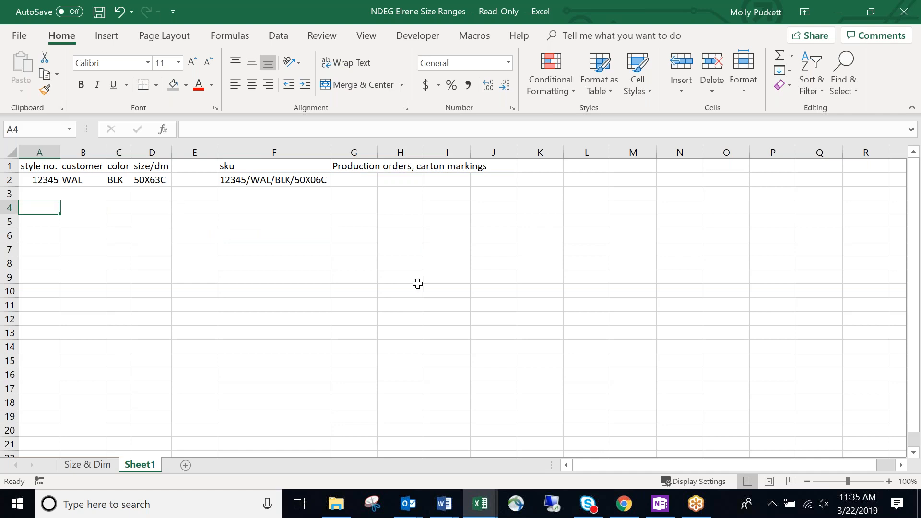
left_click(484, 293)
left_click(41, 220)
left_click(48, 207)
Review the example row A2:D2 and its combined SKU in F2.
left_click(267, 187)
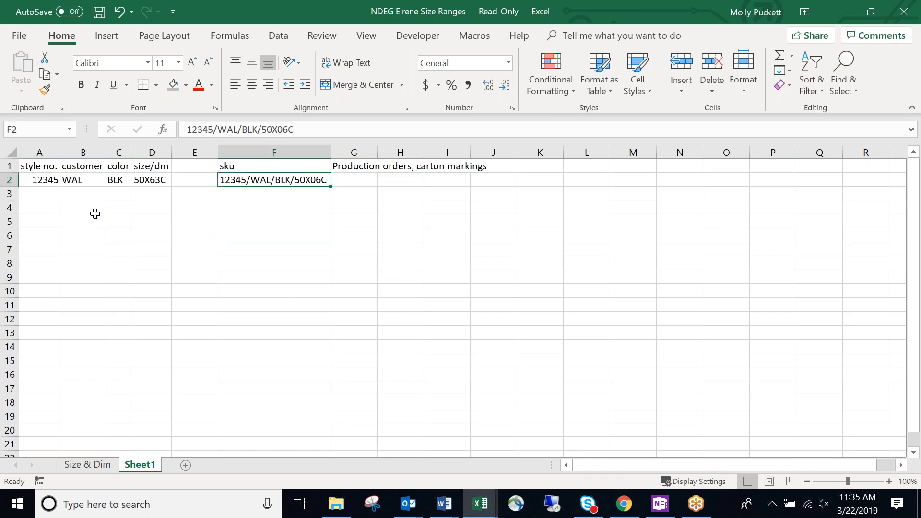
left_click_drag(35, 179, 167, 173)
left_click(119, 221)
left_click(37, 209)
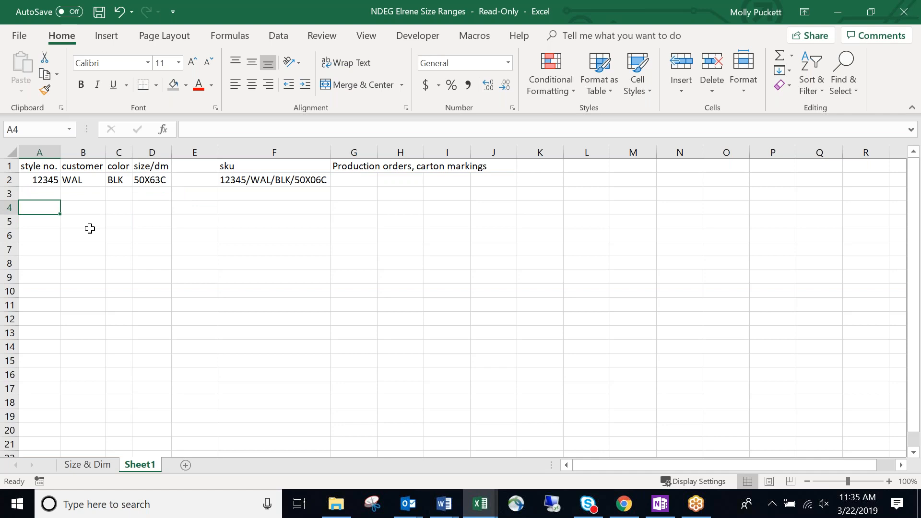
left_click(42, 182)
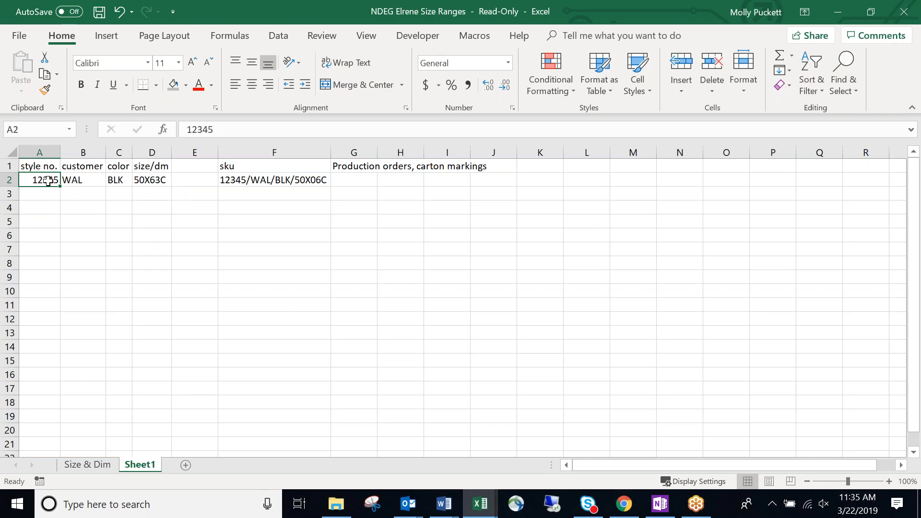
Enter style numbers 90000 and 30000 in A4:A5, and 34457 and 34458 in A8:A9.
left_click(42, 206)
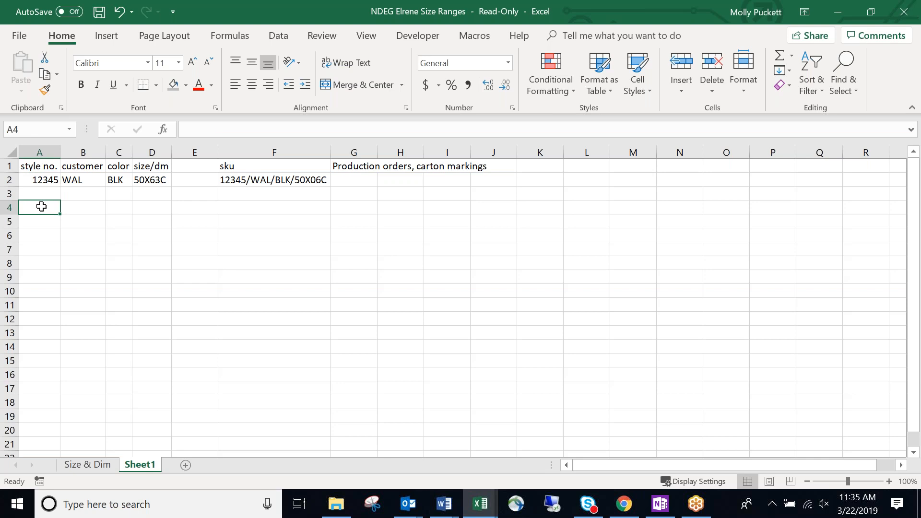
type("90000")
key("Return")
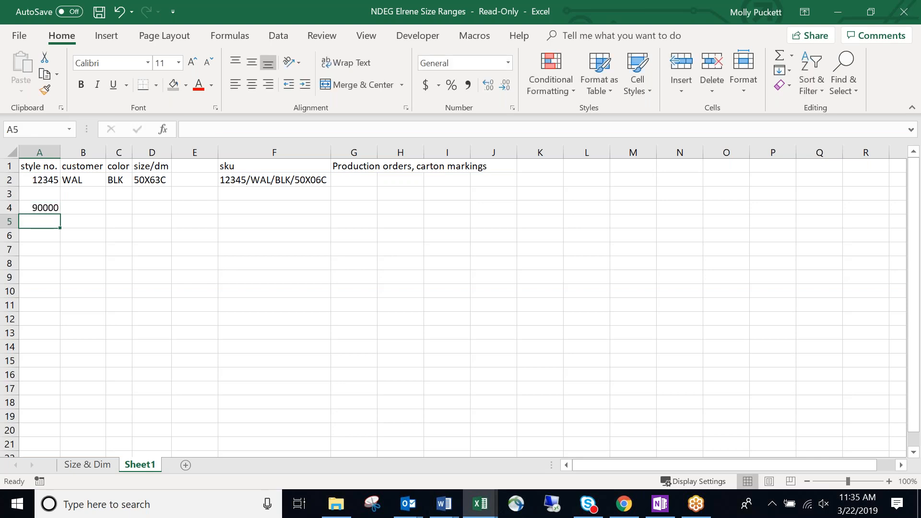
type("30000")
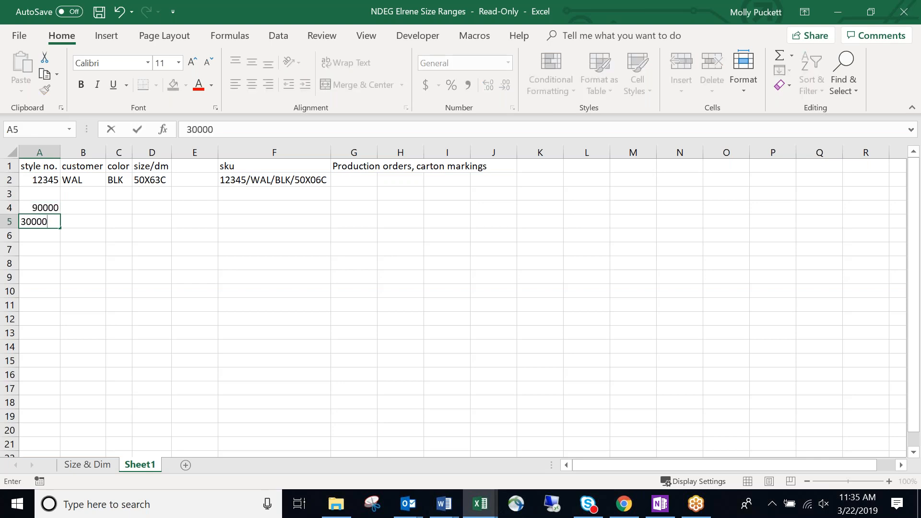
key("Return")
key("Down")
key("Down")
key("Down")
key("Up")
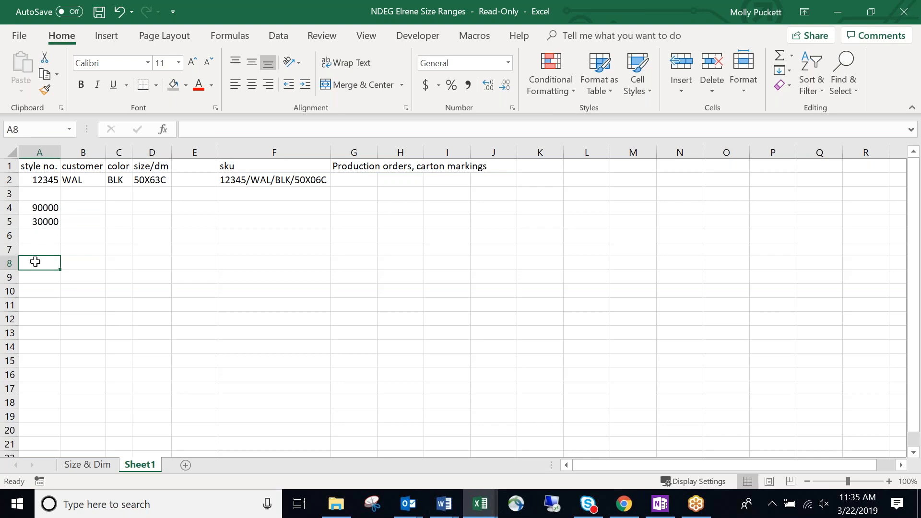
type("34457")
key("Return")
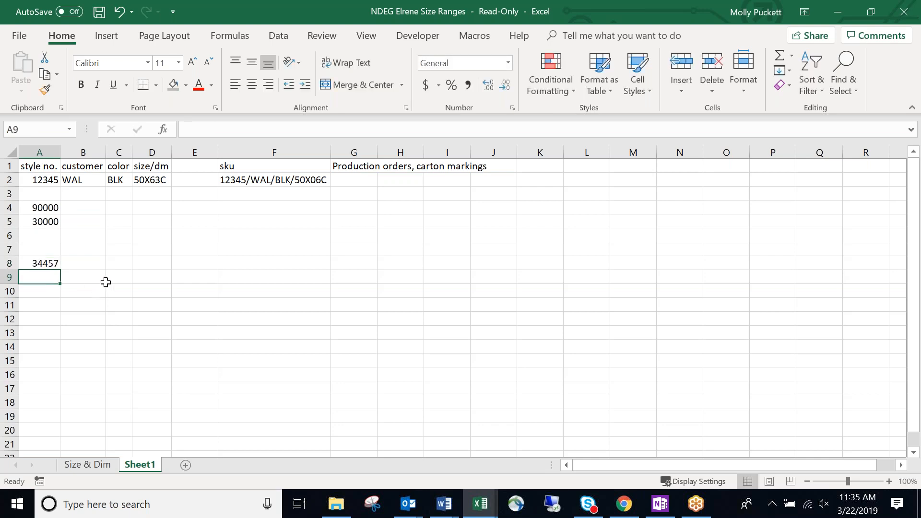
type("34")
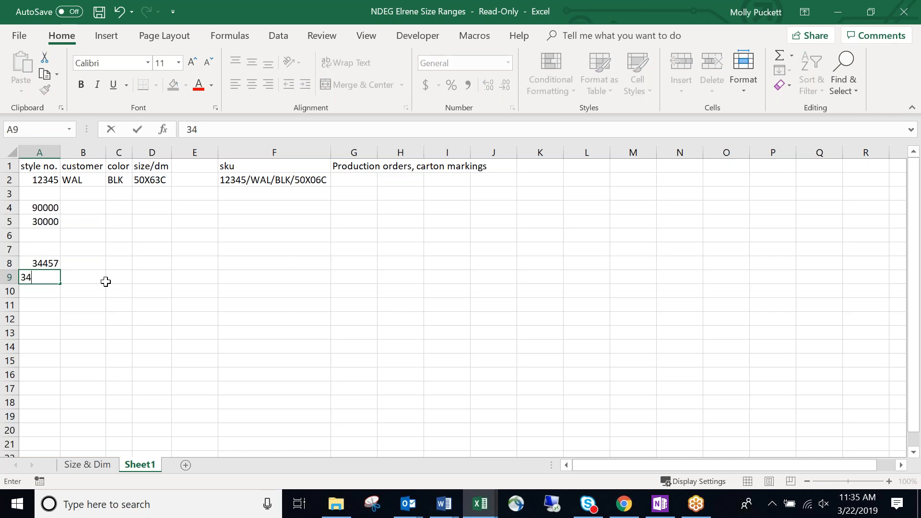
type("458")
key("Return")
Check the A8:A9 entries and move down to cell A12.
left_click(90, 276)
left_click_drag(49, 264, 47, 280)
left_click(82, 278)
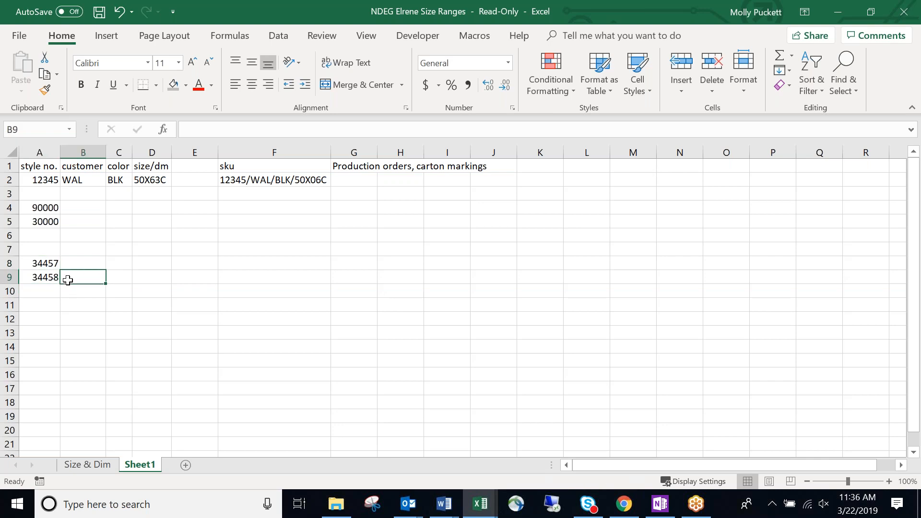
left_click(45, 264)
left_click(46, 289)
left_click(47, 318)
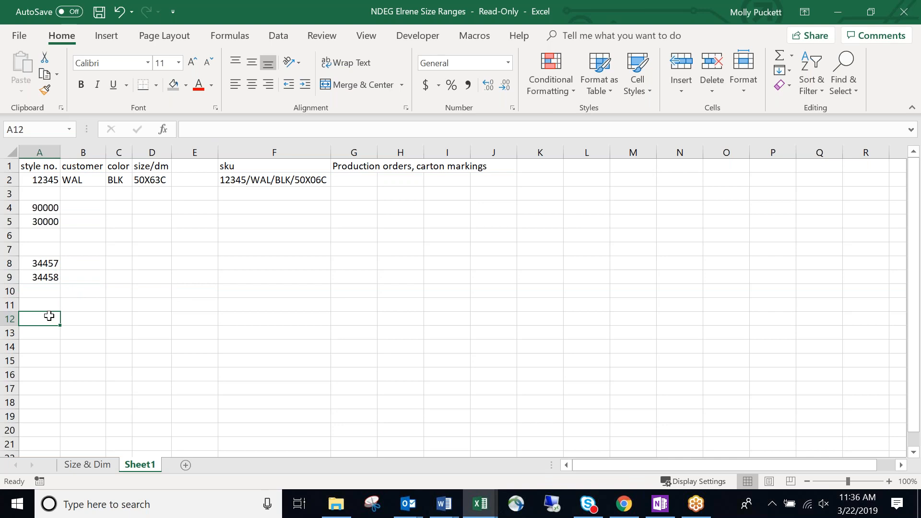
Label A12 Style and enter the range 00001 to 99999 in A13:B13.
type("Style")
key("Return")
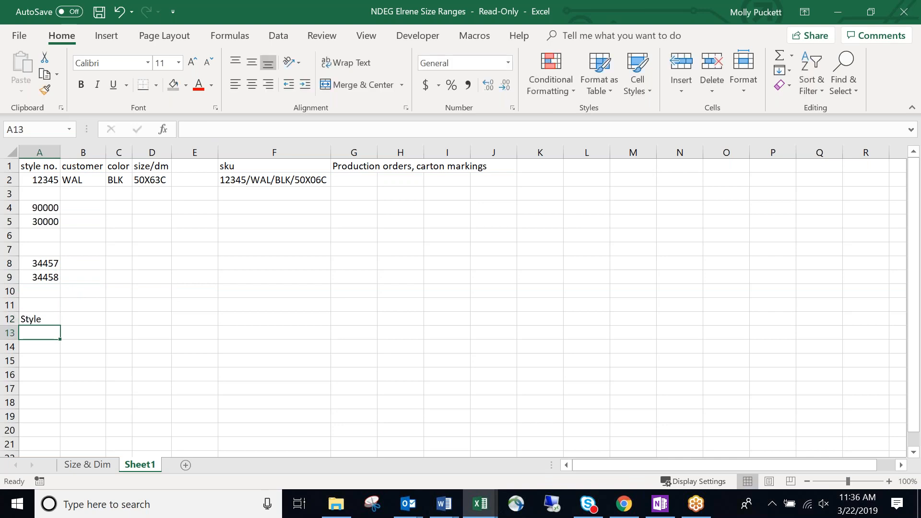
type("00001")
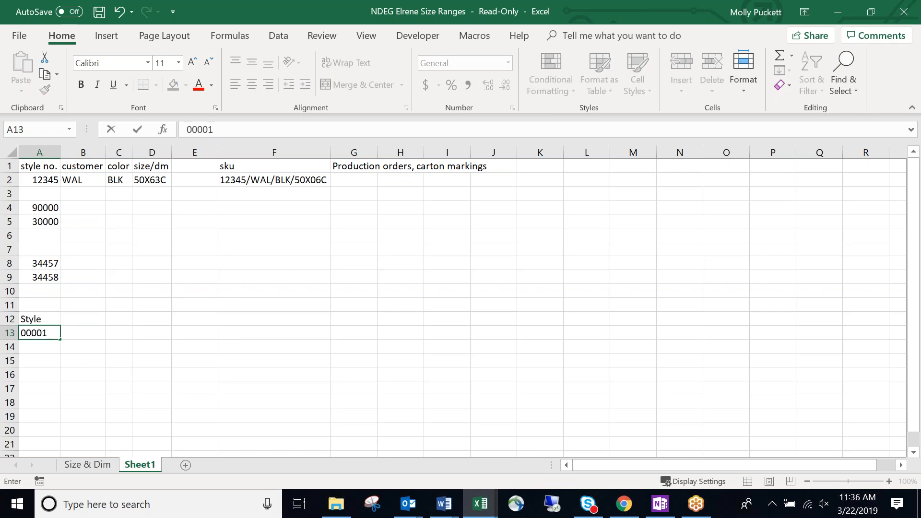
key("Tab")
type("99999")
key("Return")
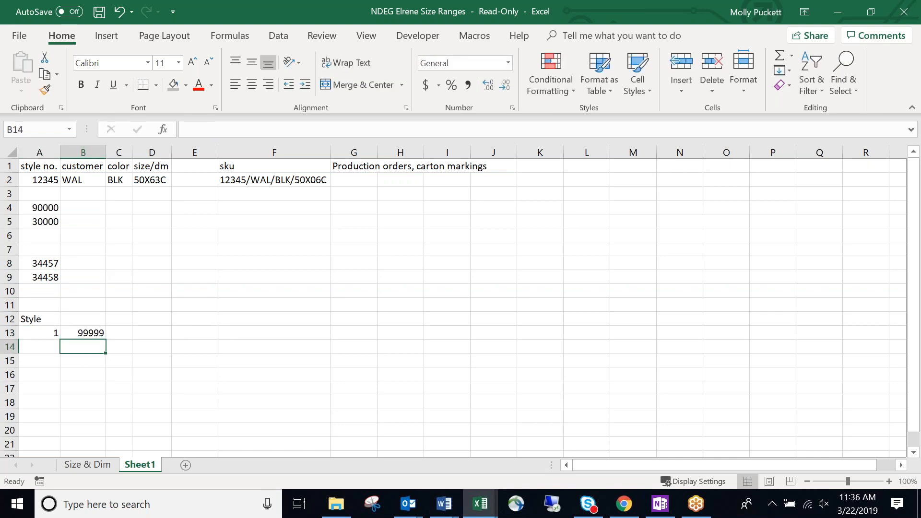
Format A13 as Text and re-enter 00001 so the leading zeros stay.
left_click(40, 338)
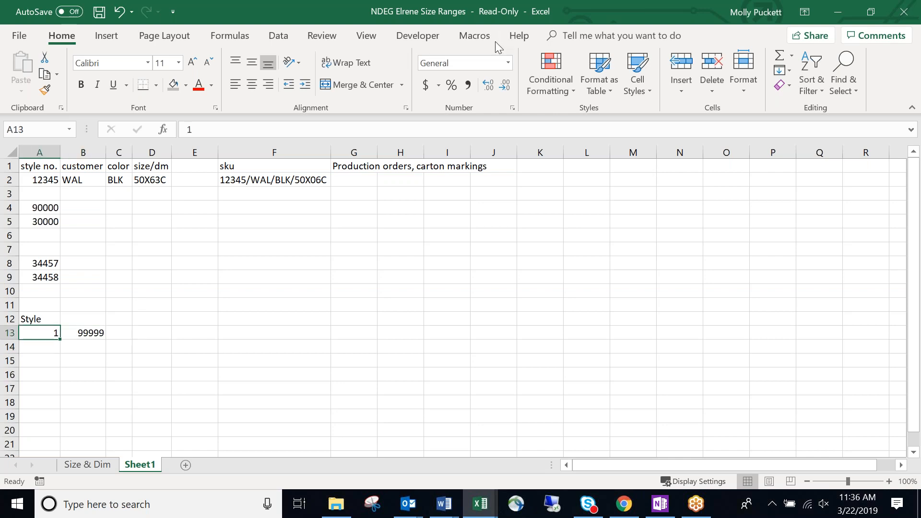
left_click(507, 63)
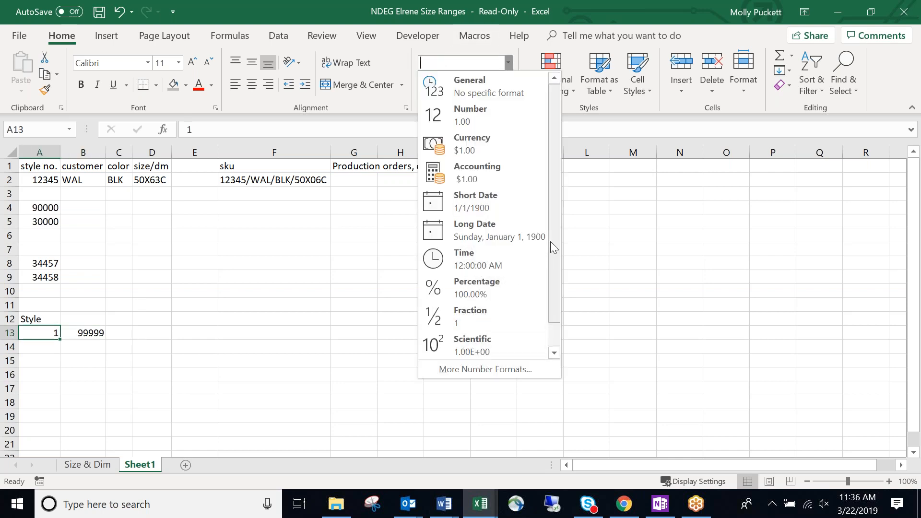
scroll(550, 240, "down", 1)
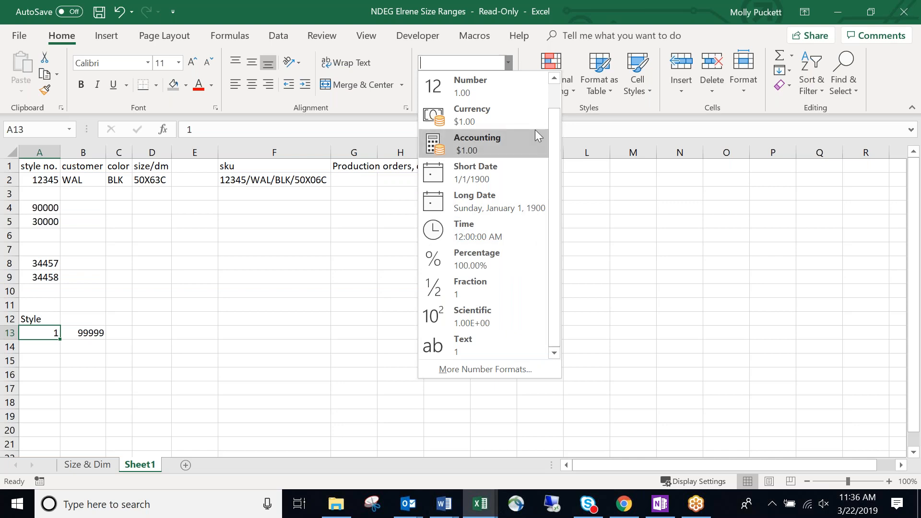
left_click(473, 346)
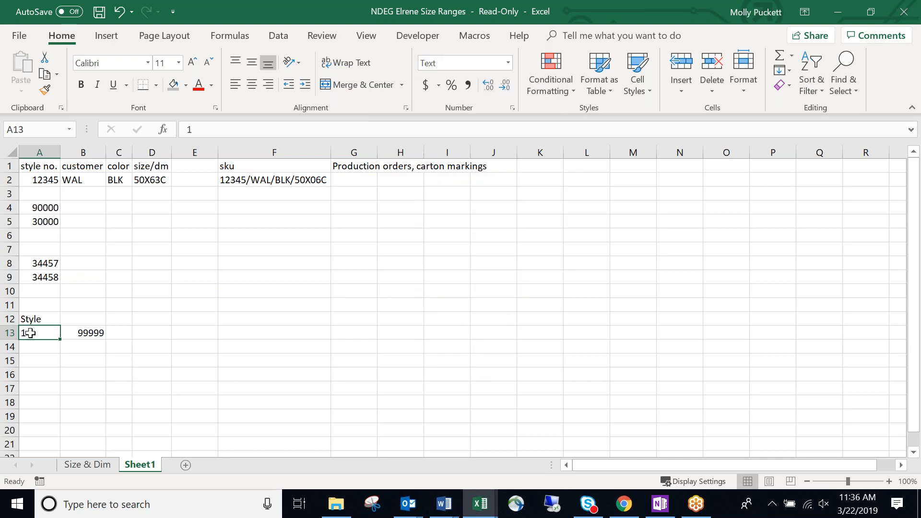
type("00001")
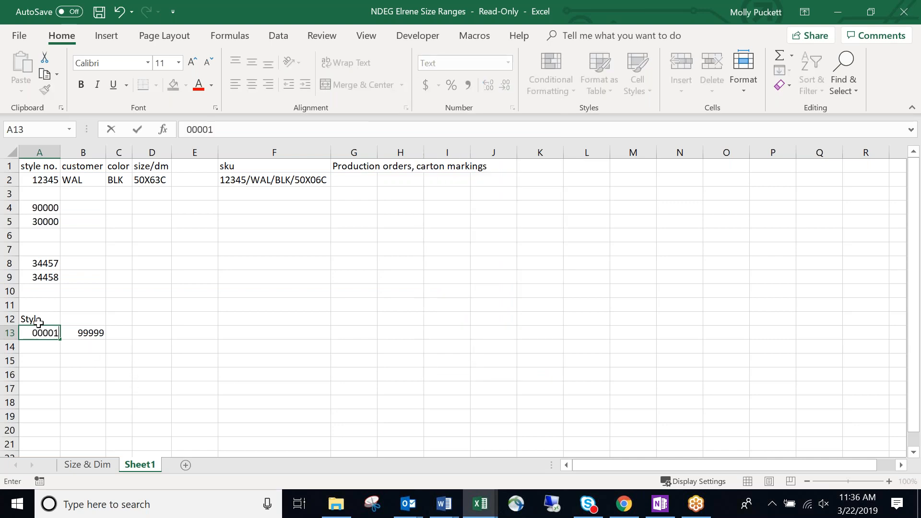
key("Return")
Add the note automate in B12 above 99999.
key("Right")
key("Up")
key("Up")
key("Left")
left_click(81, 318)
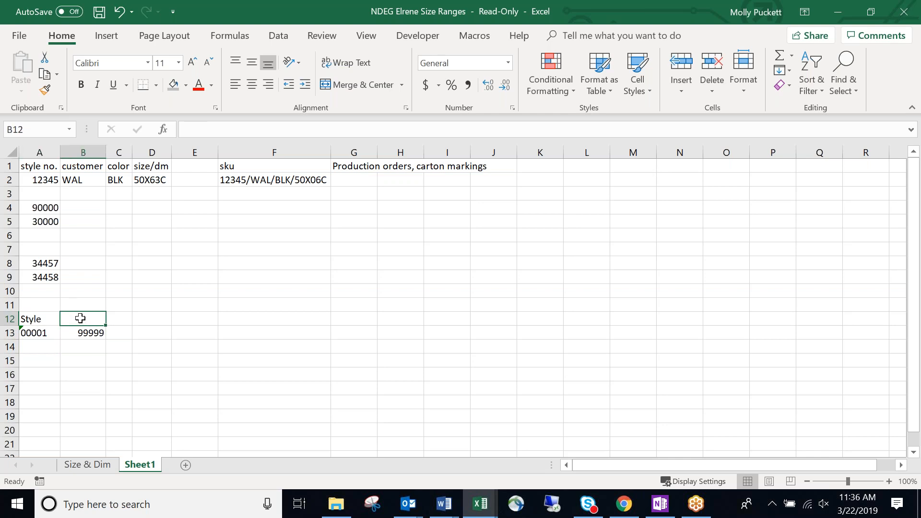
type("automate")
key("Return")
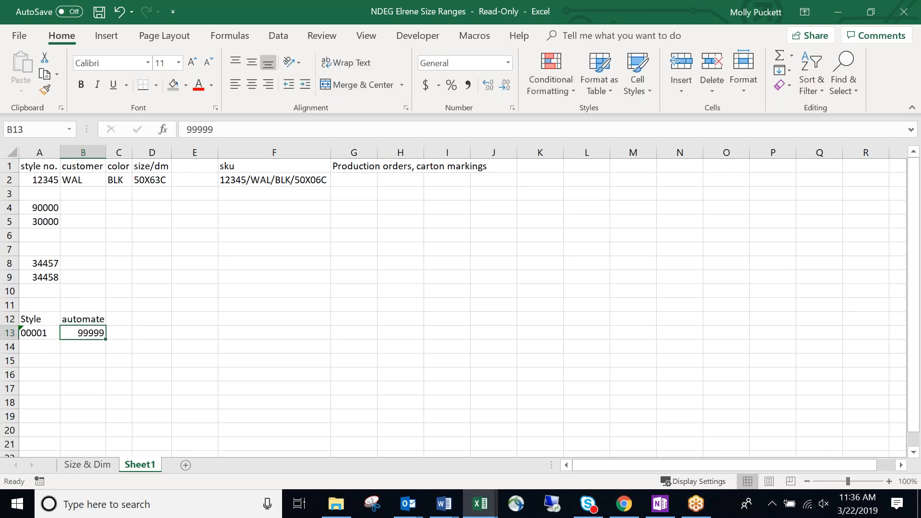
left_click(170, 367)
left_click(58, 362)
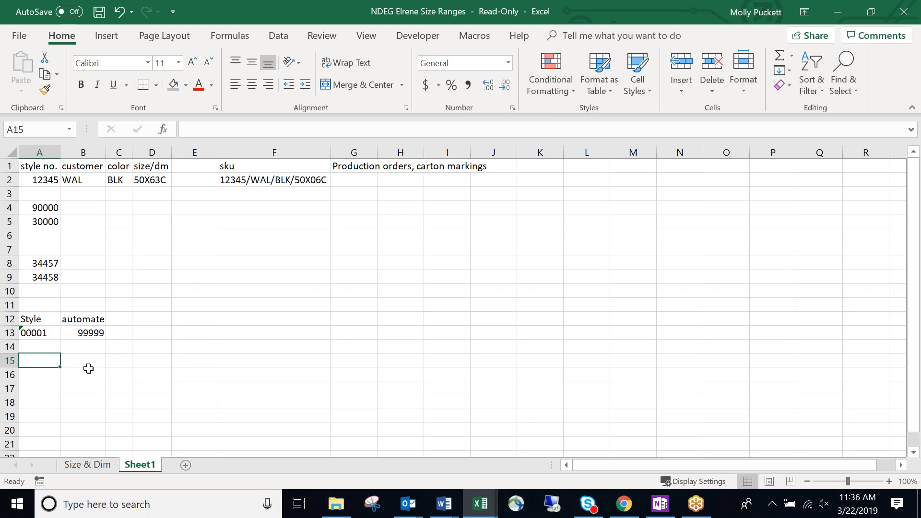
left_click(117, 367)
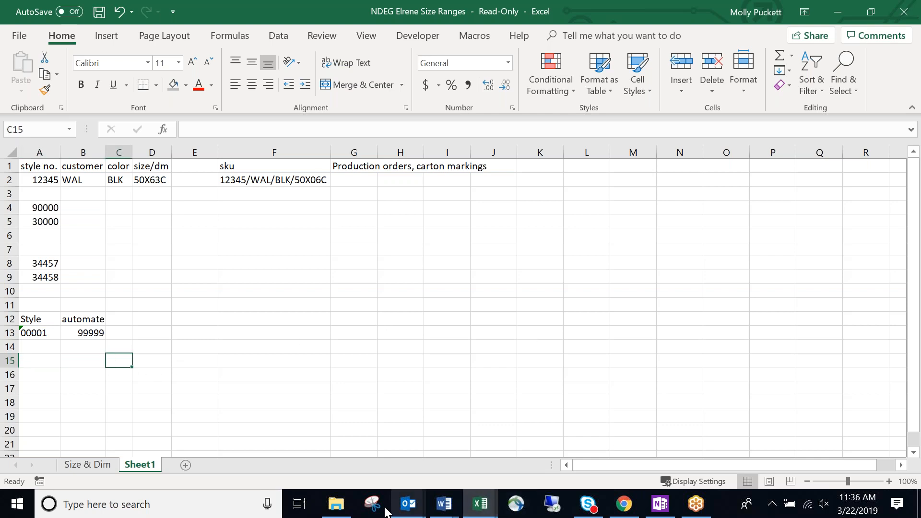
left_click(336, 504)
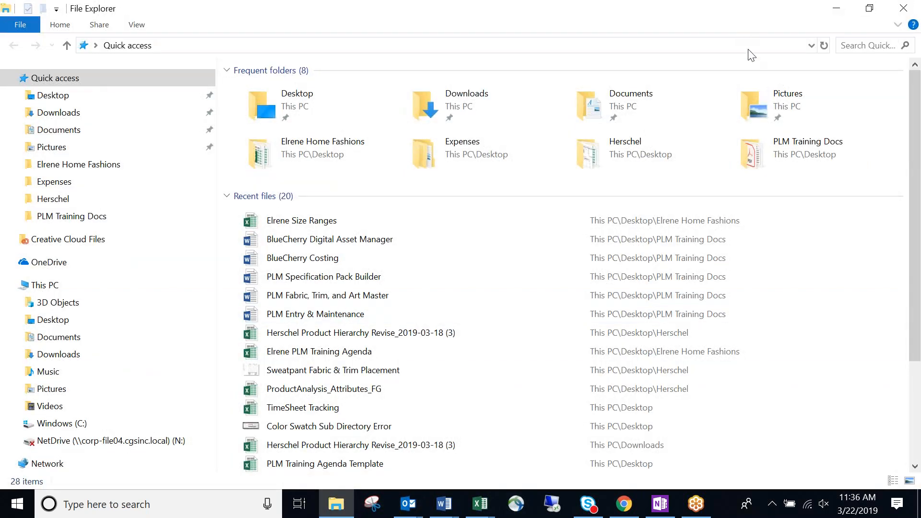
left_click(869, 8)
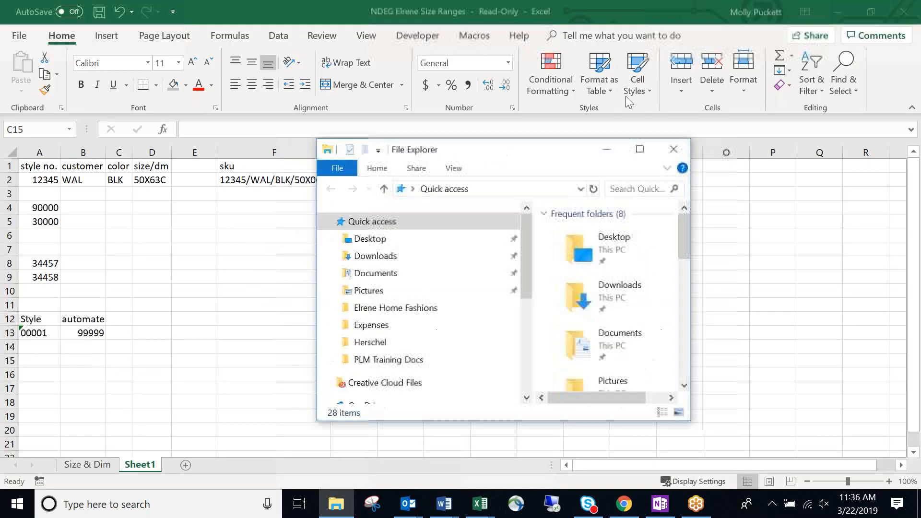
left_click_drag(545, 156, 920, 211)
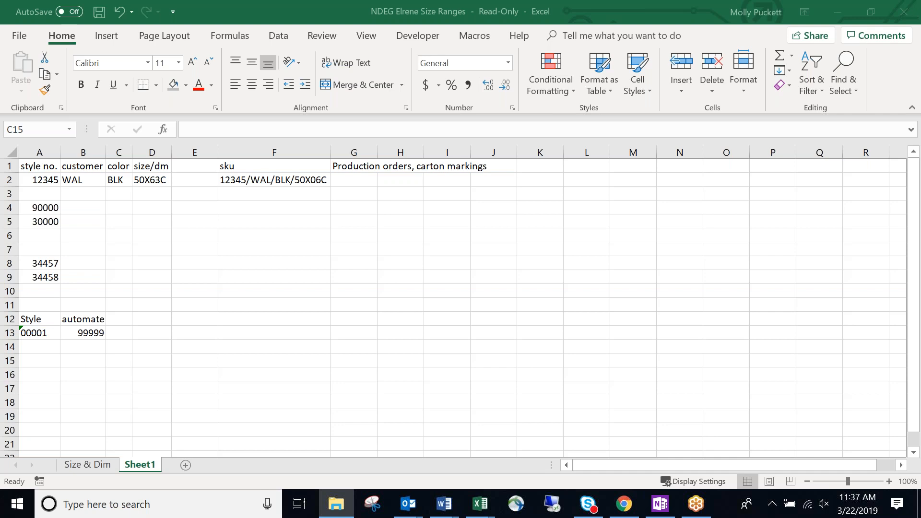
key("alt+Tab")
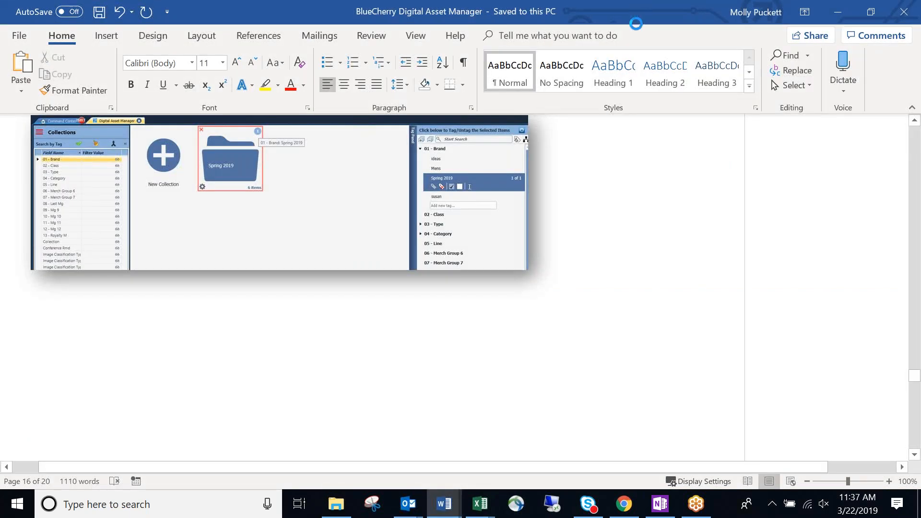
left_click(838, 12)
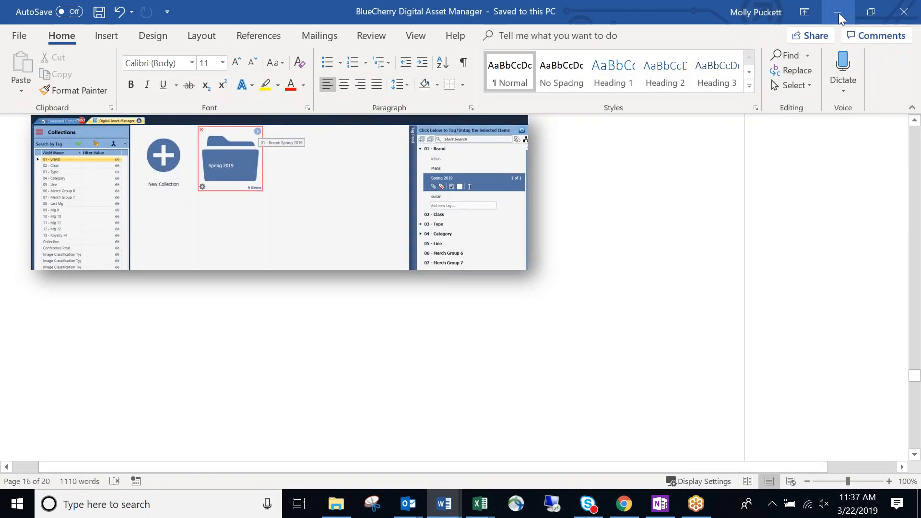
left_click(838, 13)
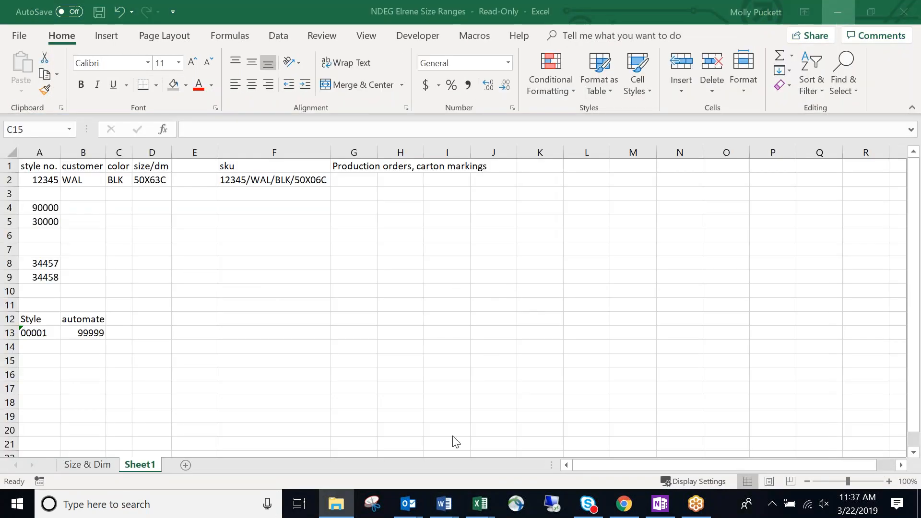
mouse_move(444, 504)
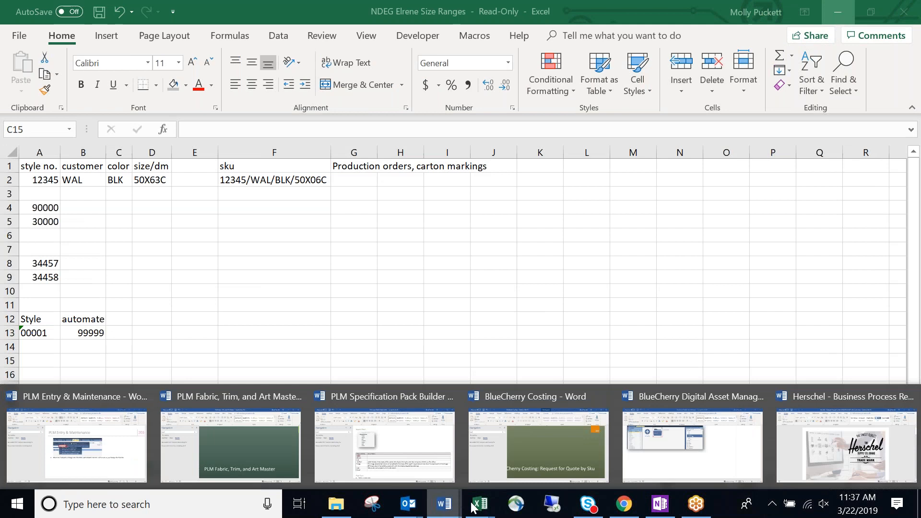
left_click(828, 411)
double_click(671, 16)
left_click_drag(672, 14, 920, 159)
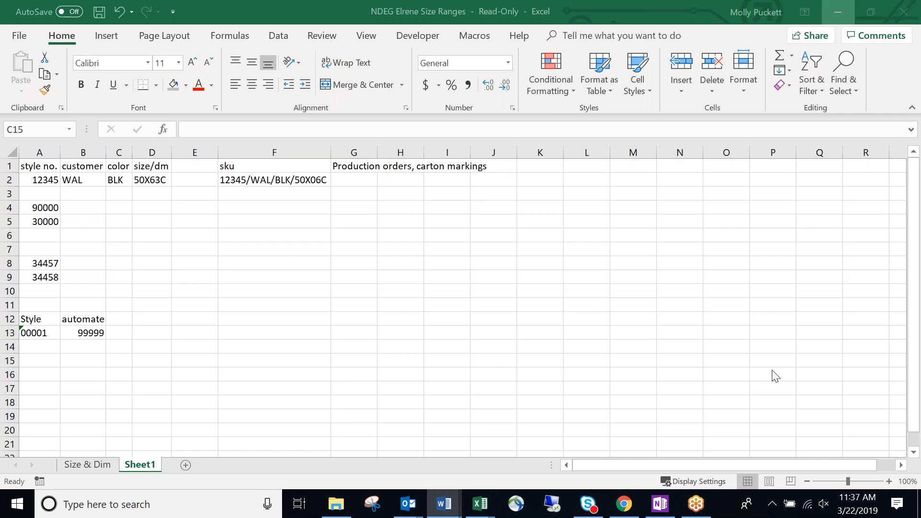
Change the Style range start in A13 from 00001 to 10000.
left_click(33, 331)
left_click(34, 332)
type("10000")
key("BackSpace")
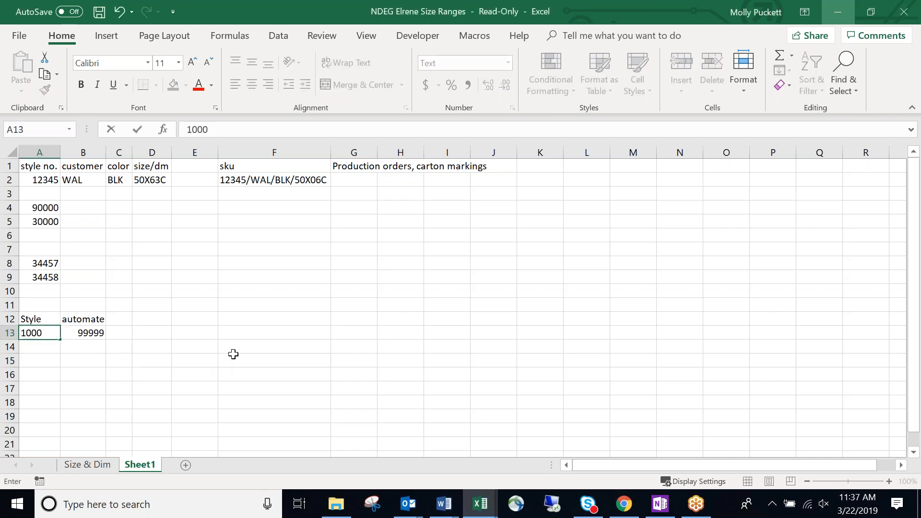
type("0")
key("Return")
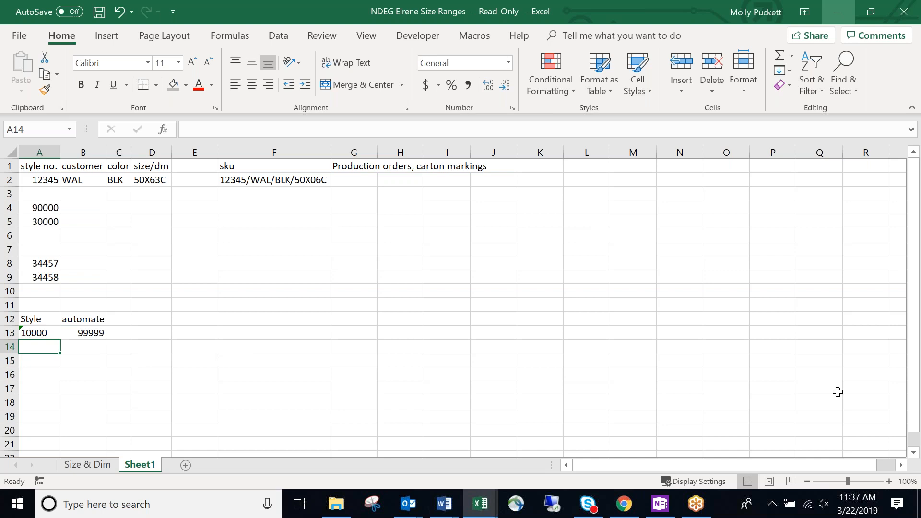
key("alt+Tab")
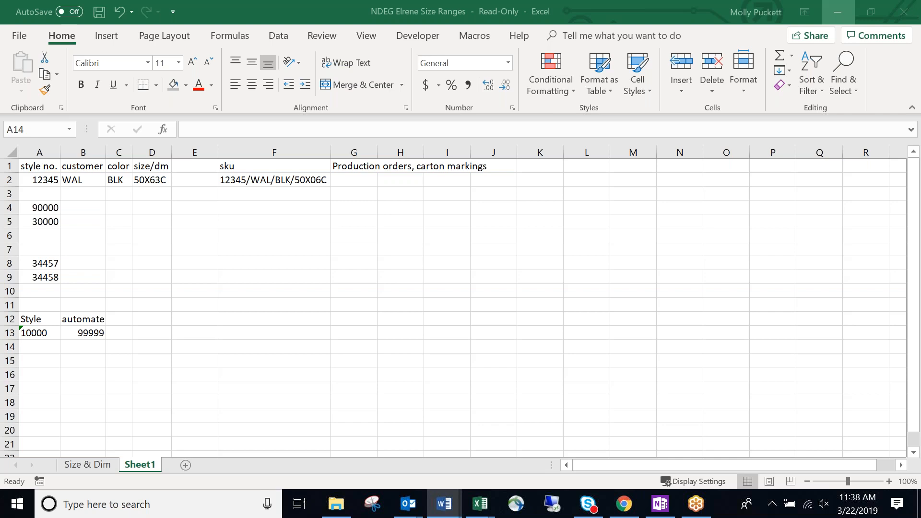
Enter the note '12 digit capability' in C12.
left_click(126, 320)
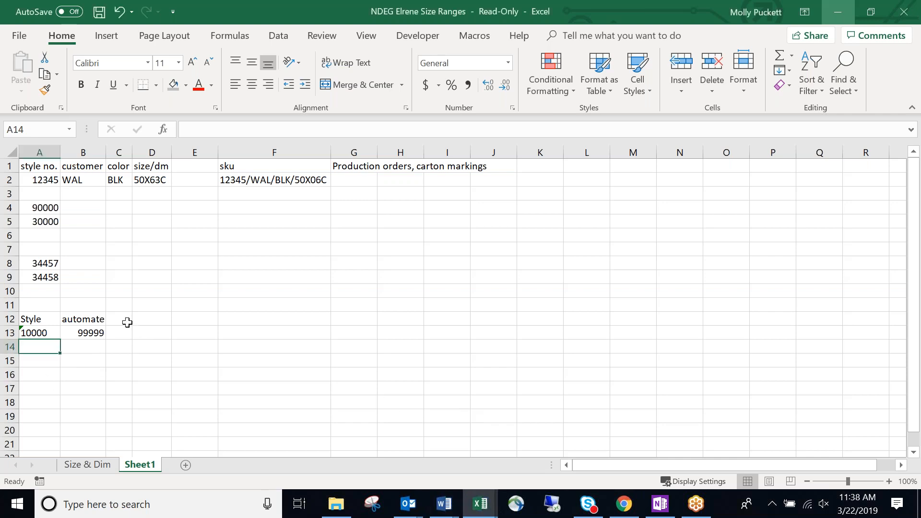
type("2")
key("BackSpace")
type("12 gidit")
key("BackSpace")
key("BackSpace")
key("BackSpace")
key("BackSpace")
key("BackSpace")
type("diit")
key("BackSpace")
key("BackSpace")
type("git capability")
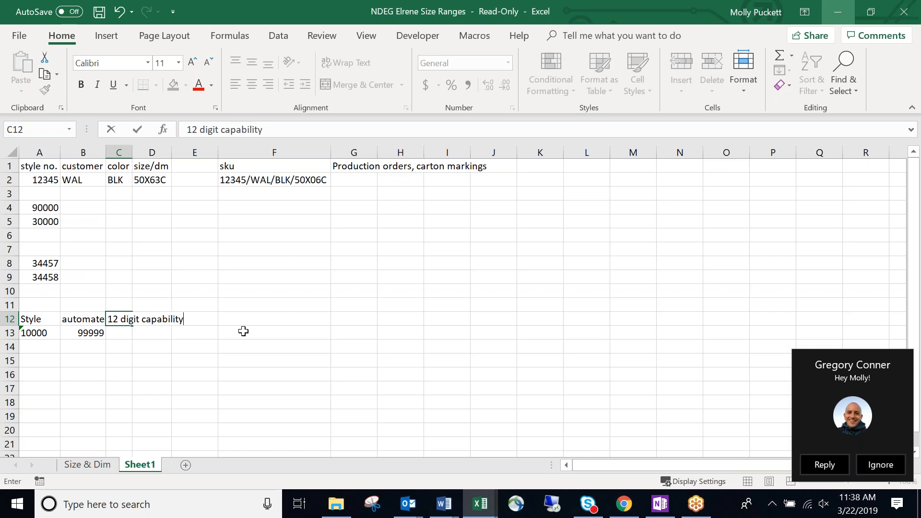
key("Return")
Select the empty cells C13 and A14–B14 below the range, and dismiss a chat notification.
left_click(175, 303)
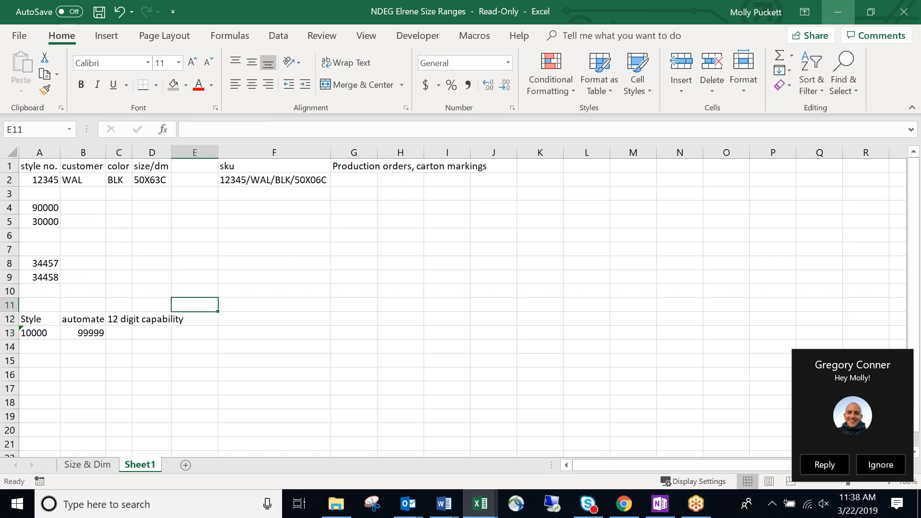
left_click(119, 334)
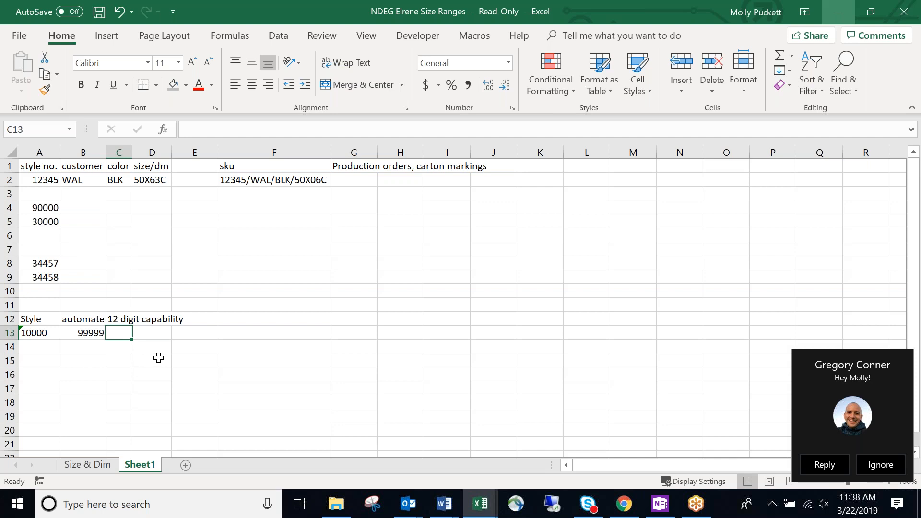
left_click(153, 358)
left_click(70, 357)
left_click_drag(67, 349, 57, 352)
left_click(52, 349)
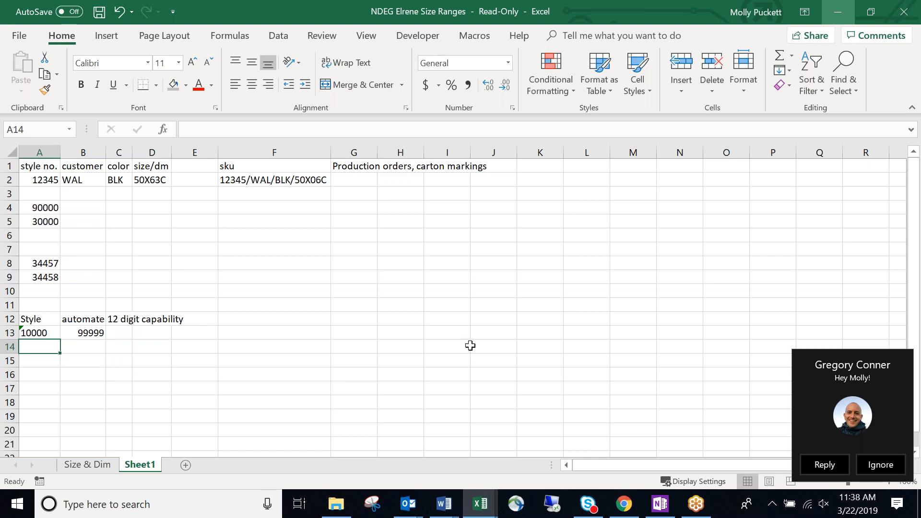
left_click(880, 465)
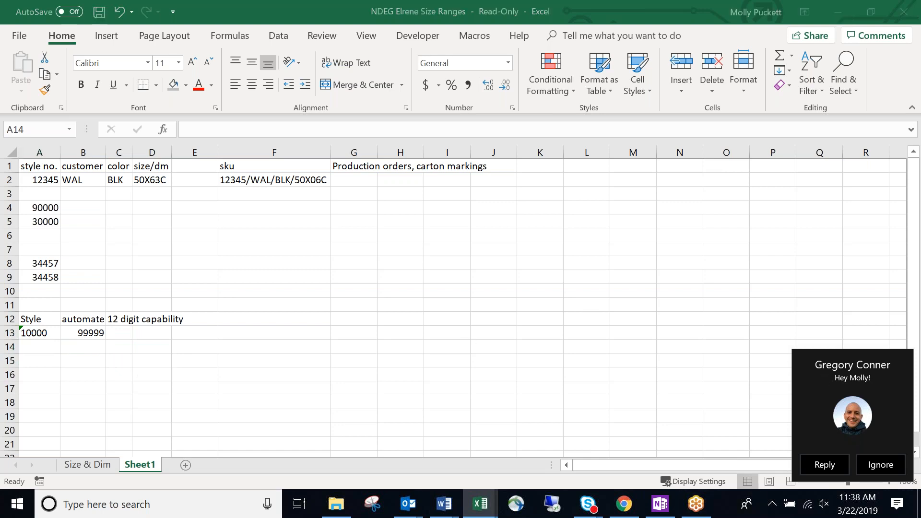
Enter 900 in B4 beside the 90000 sample style, then clear it again.
left_click(89, 331)
left_click(43, 208)
left_click(77, 214)
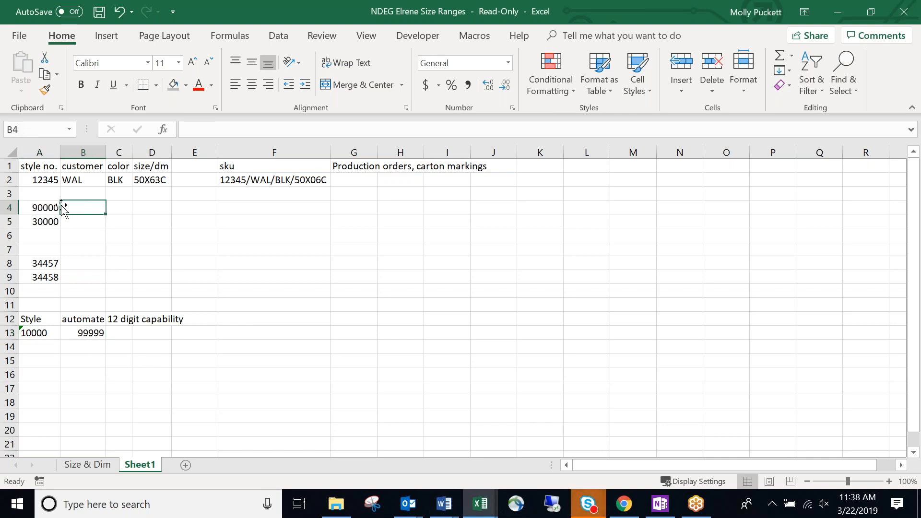
type("900")
key("Return")
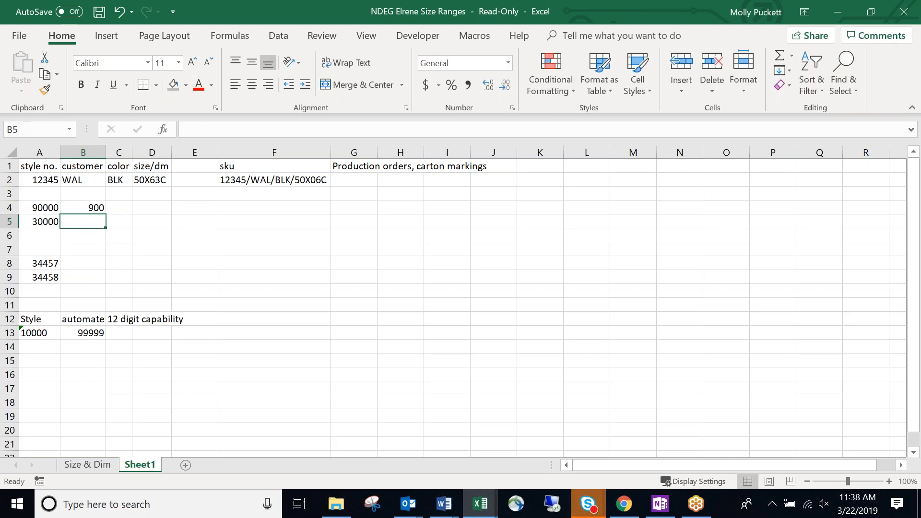
left_click(83, 207)
key("Delete")
key("Return")
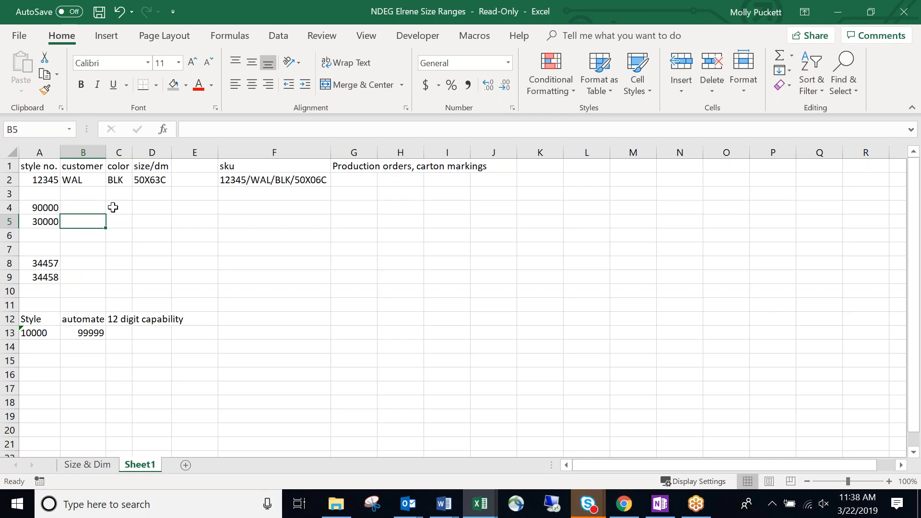
left_click(38, 345)
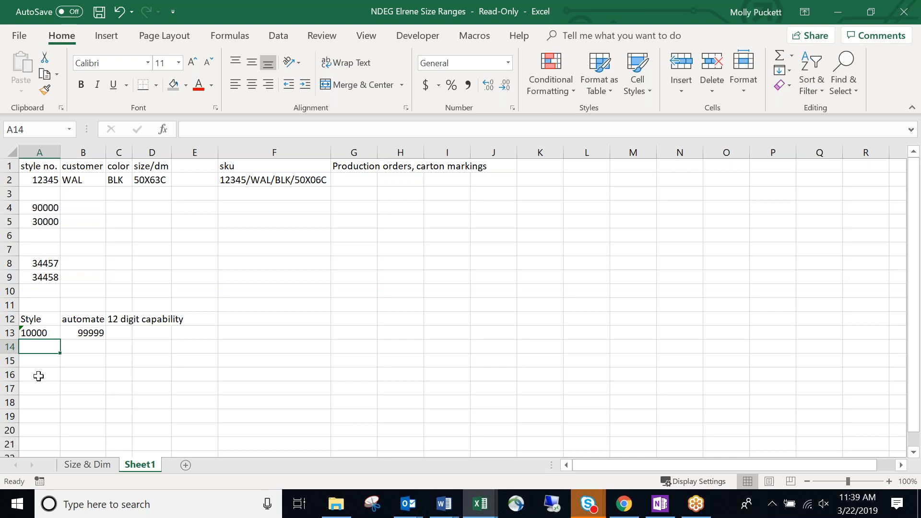
Enter 100000 in A14 below the Style examples.
type("10000")
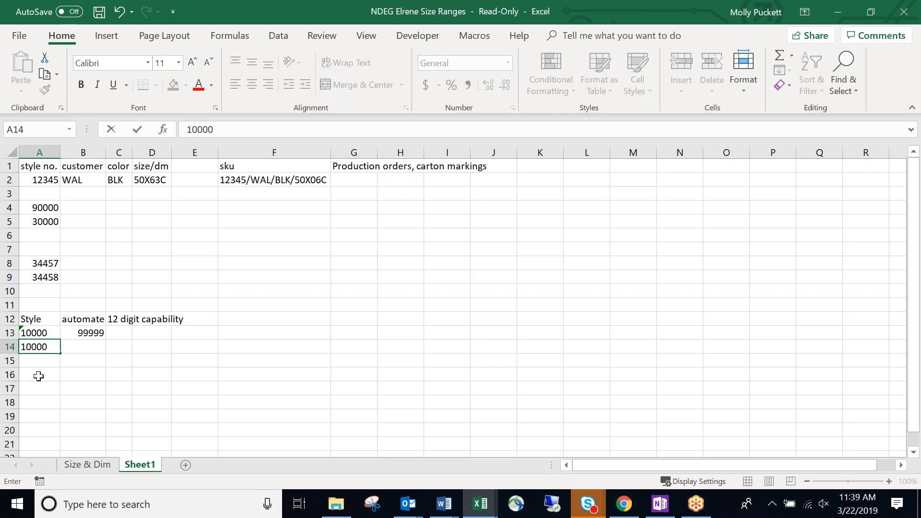
type("0")
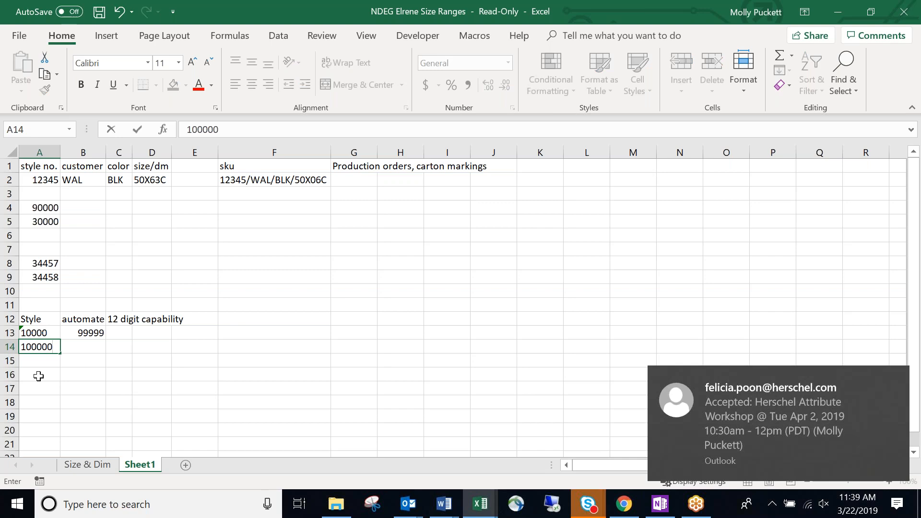
key("Return")
left_click(39, 347)
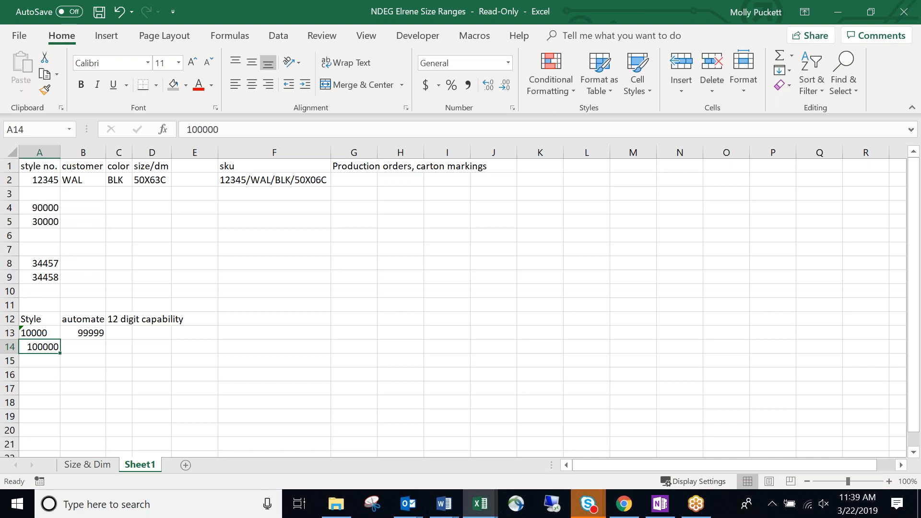
left_click(124, 320)
left_click(42, 347)
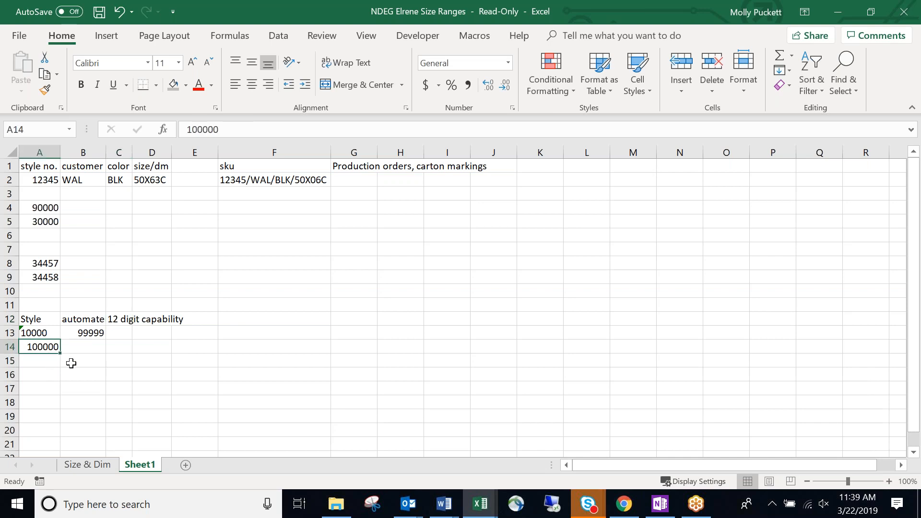
left_click(117, 321)
left_click(50, 347)
Enter 999999 in B14 beside the 100000 style, under the automate column.
key("Tab")
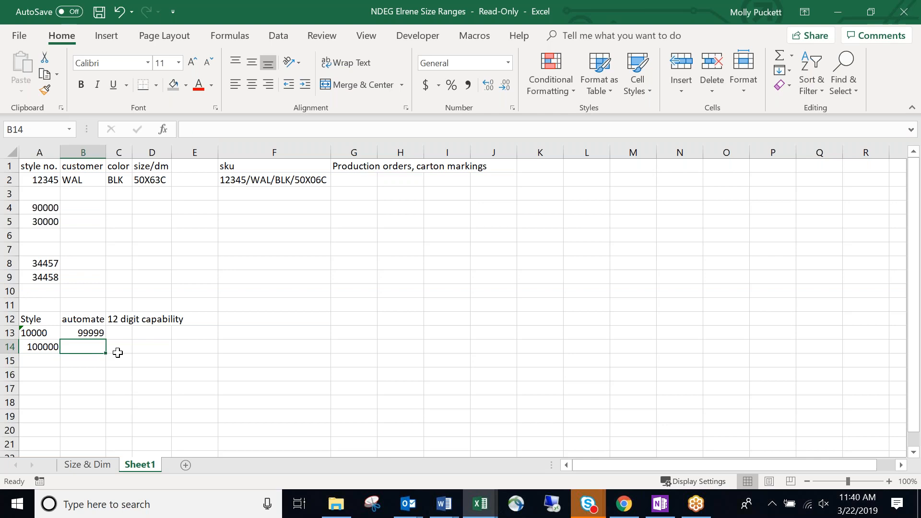
type("999999")
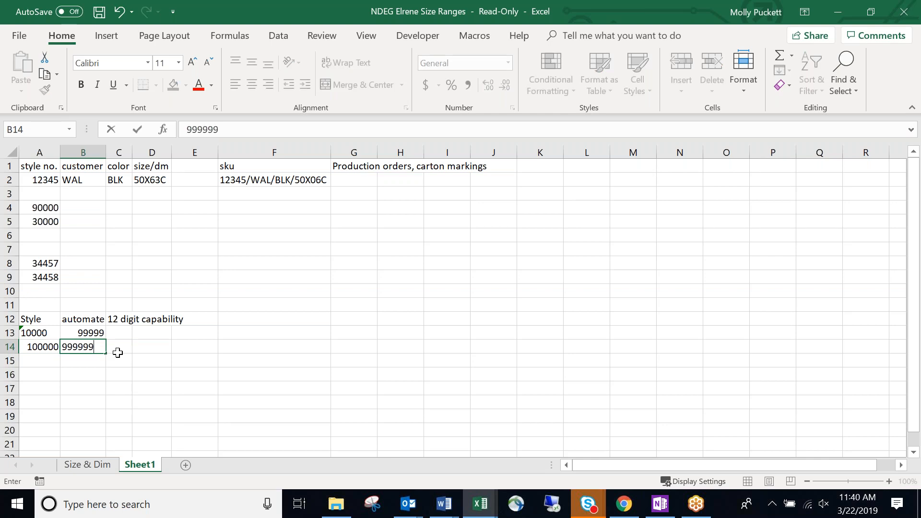
key("Return")
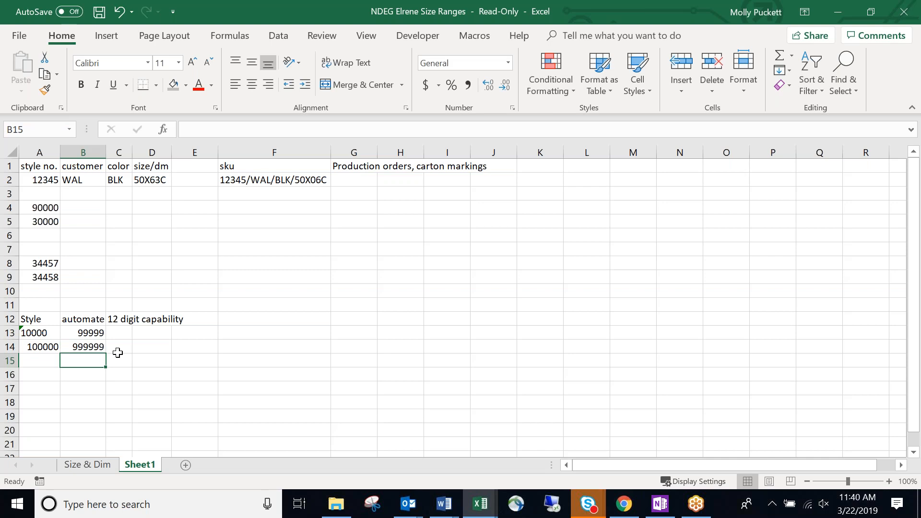
left_click(118, 352)
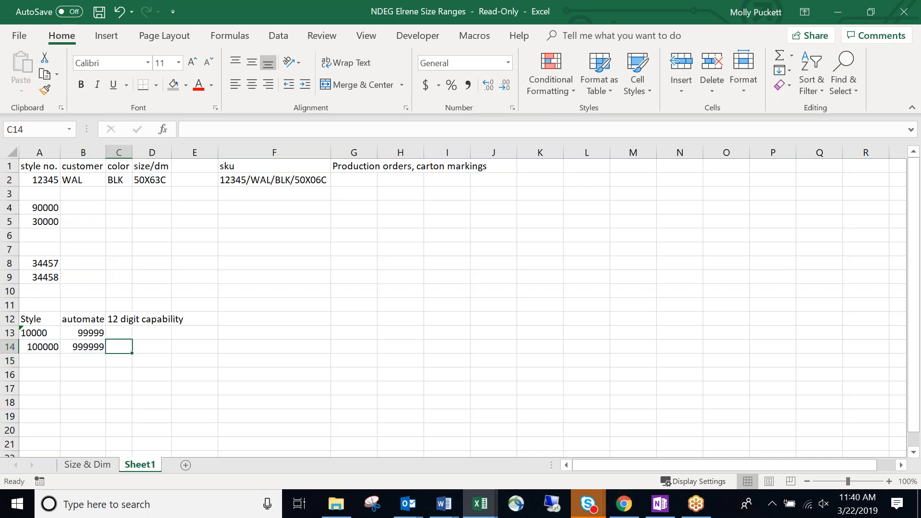
left_click(174, 375)
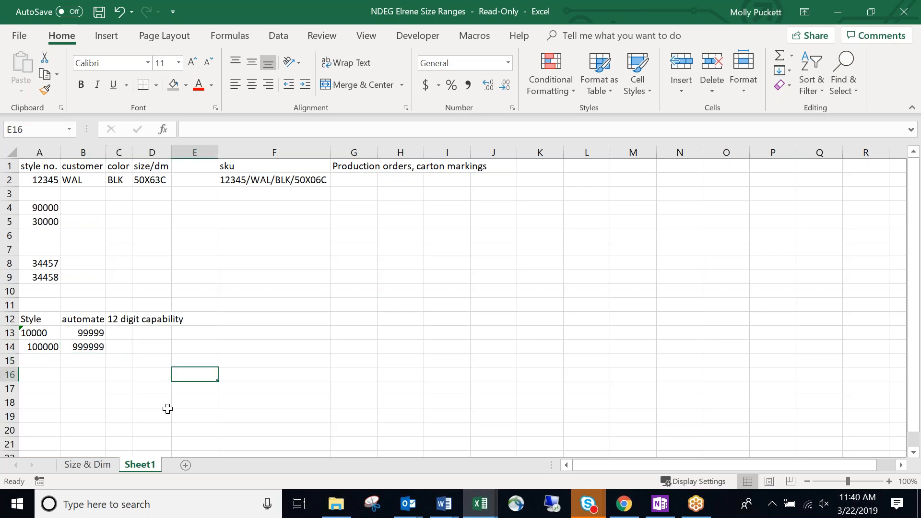
left_click(475, 317)
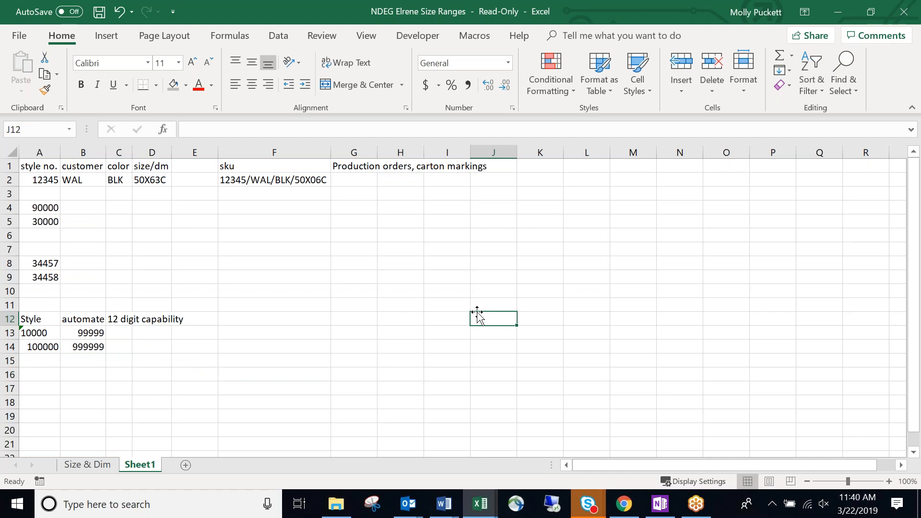
left_click(458, 329)
left_click(454, 321)
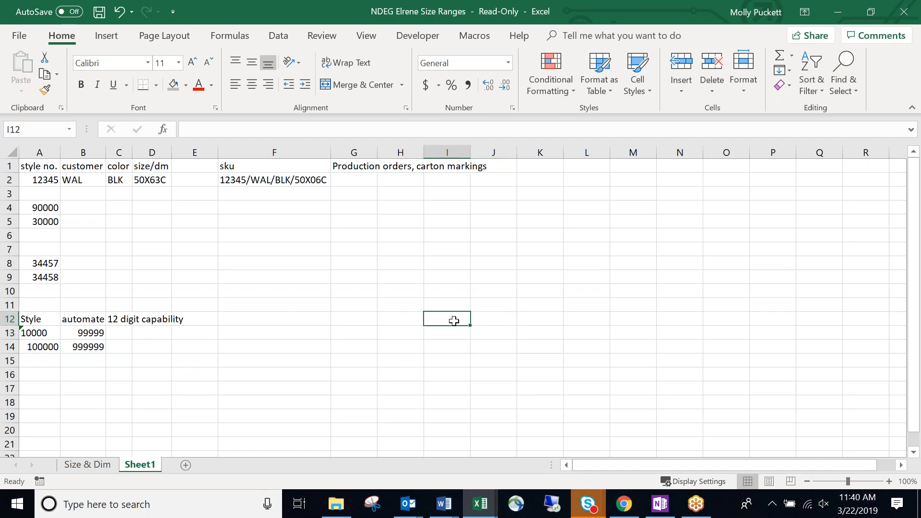
left_click(416, 321)
left_click(373, 322)
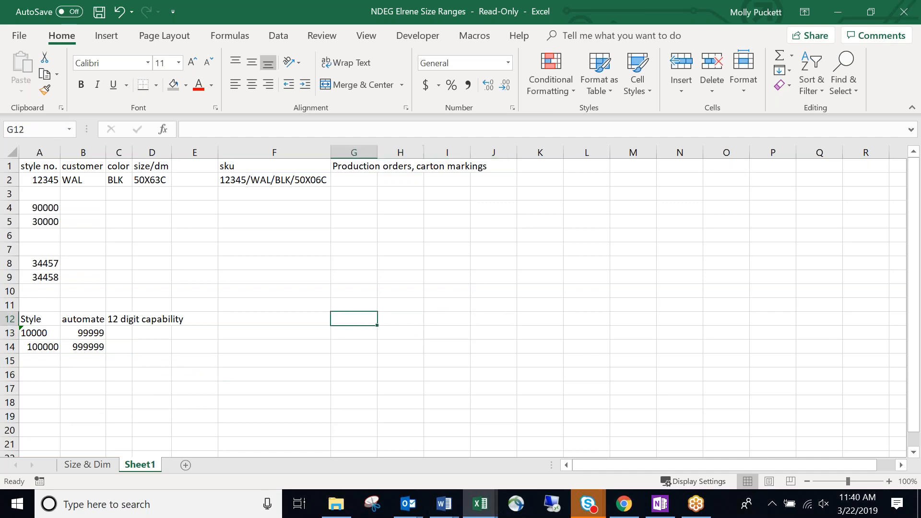
Enter the heading 'Design No.' in G12.
type("Design No.")
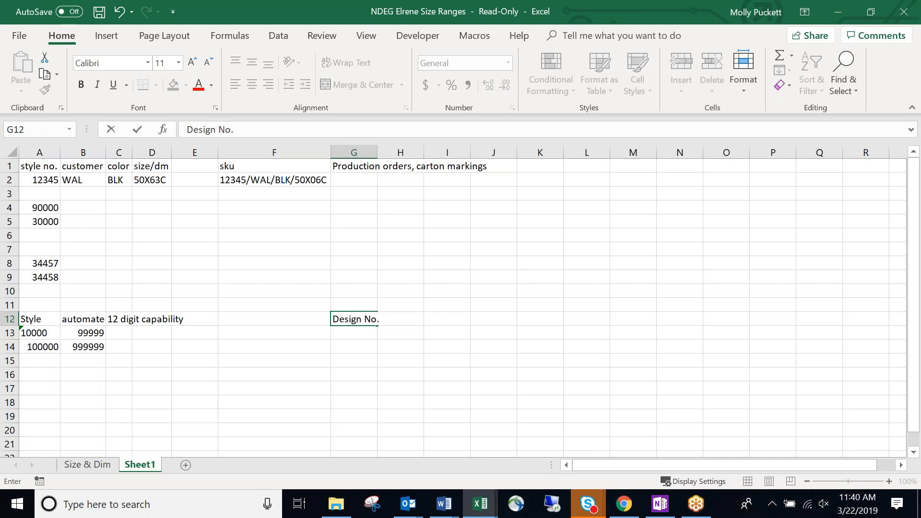
key("Return")
key("Down")
key("Down")
key("Up")
key("Up")
key("Up")
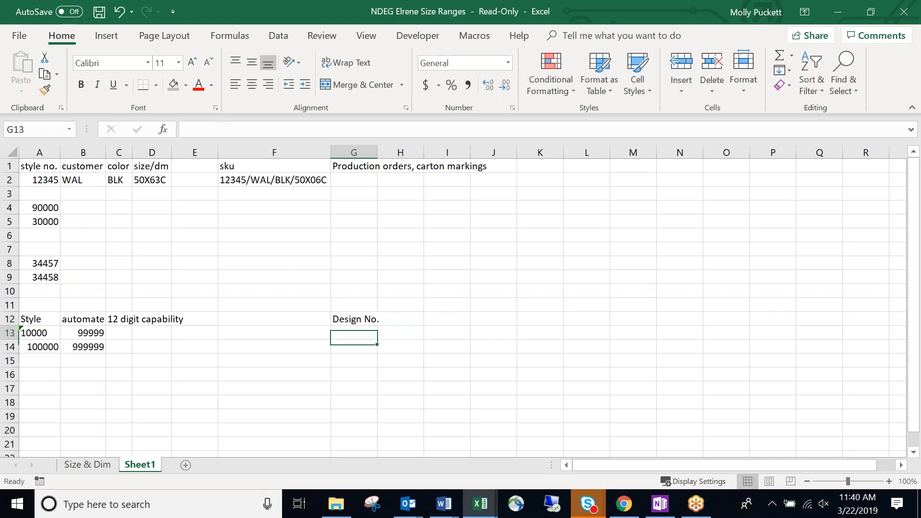
Step through the example cells around row 13 and the Design No. column, ending back in column A.
left_click(86, 375)
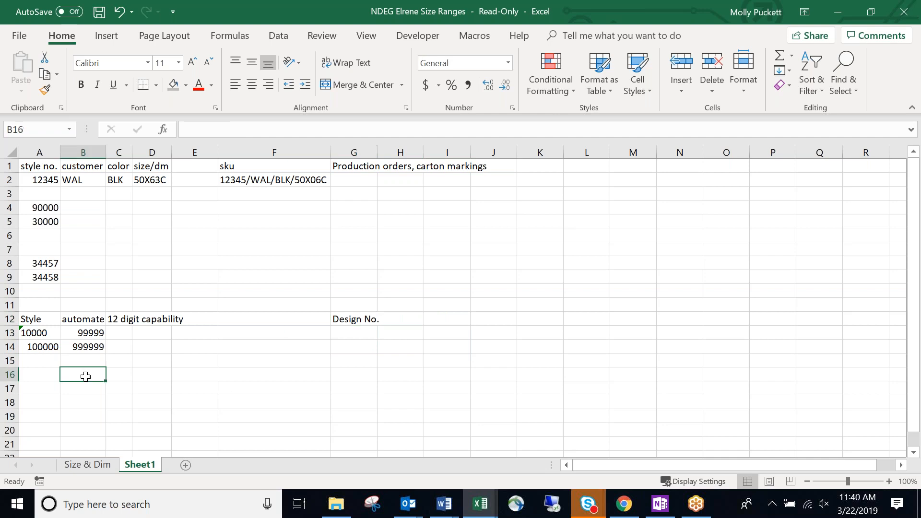
left_click(50, 377)
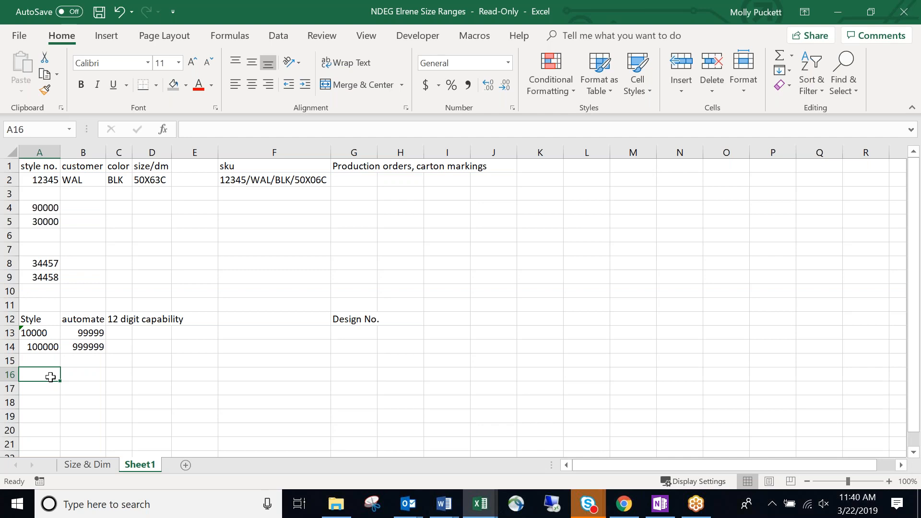
key("Up")
key("Right")
key("Up")
key("Right")
key("Right")
key("Right")
key("Right")
key("Right")
key("Right")
key("Up")
key("Left")
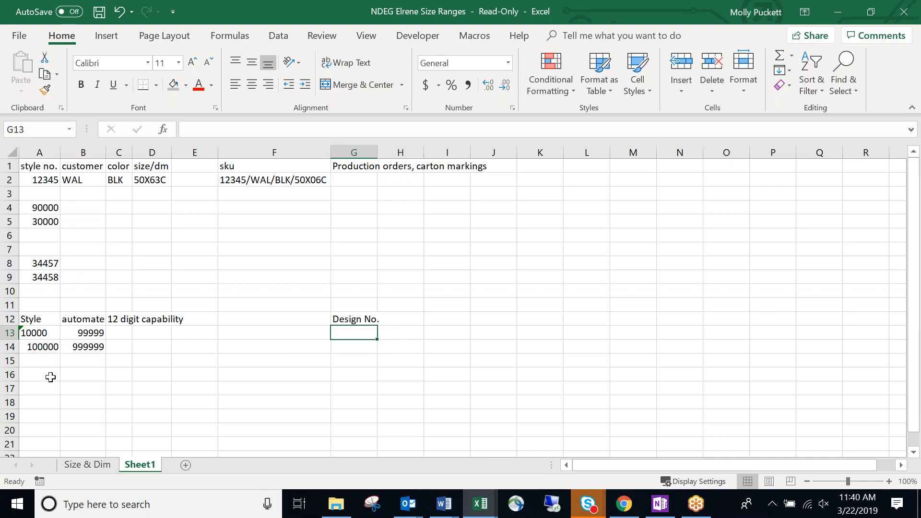
key("Left")
key("Left")
key("Left")
key("Left")
key("Left")
key("Left")
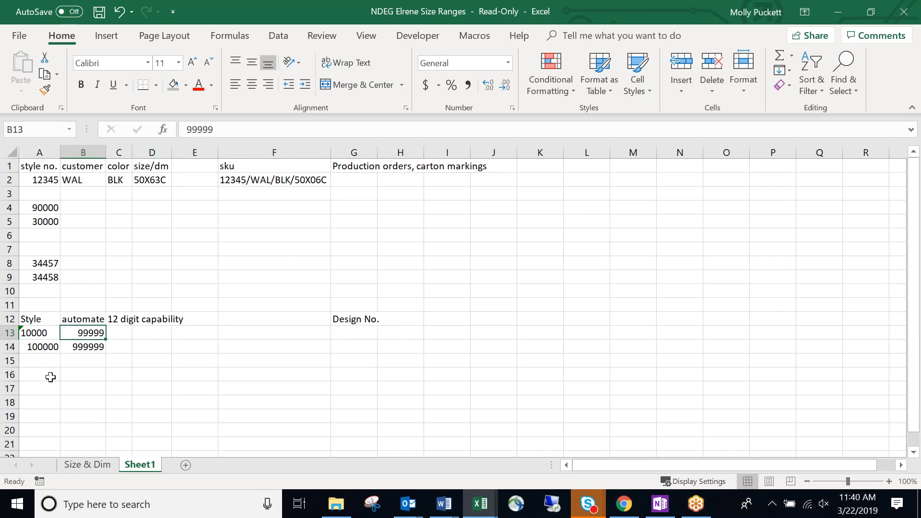
key("Right")
key("Right")
key("Right")
key("Right")
key("Right")
key("Right")
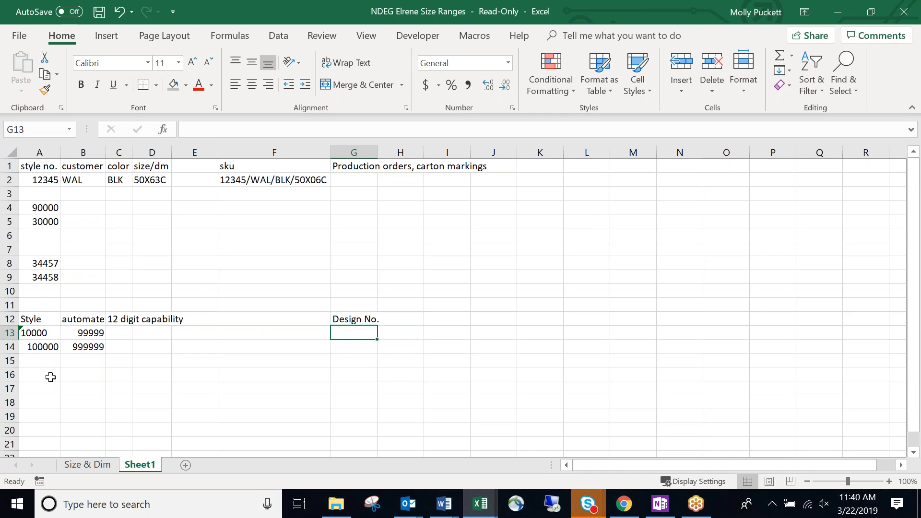
key("Down")
key("Down")
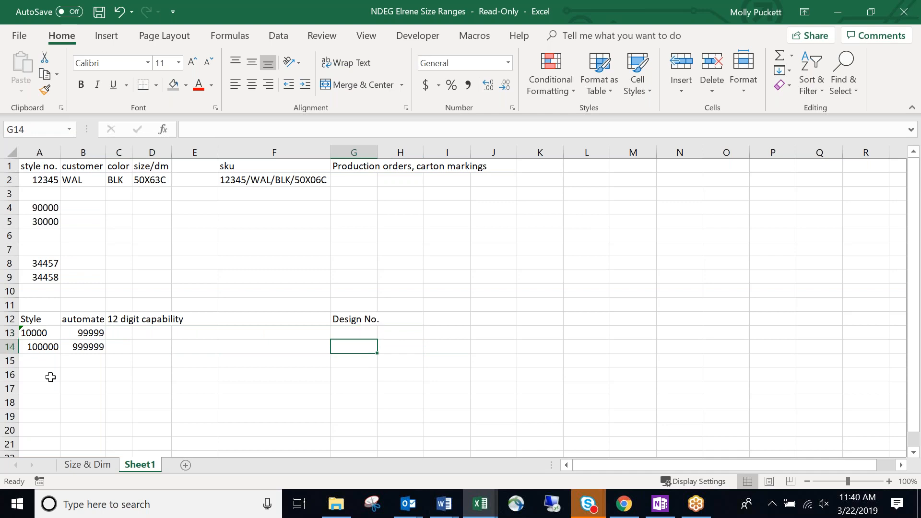
key("Down")
key("Left")
key("Left")
key("Left")
key("Left")
key("Left")
key("Left")
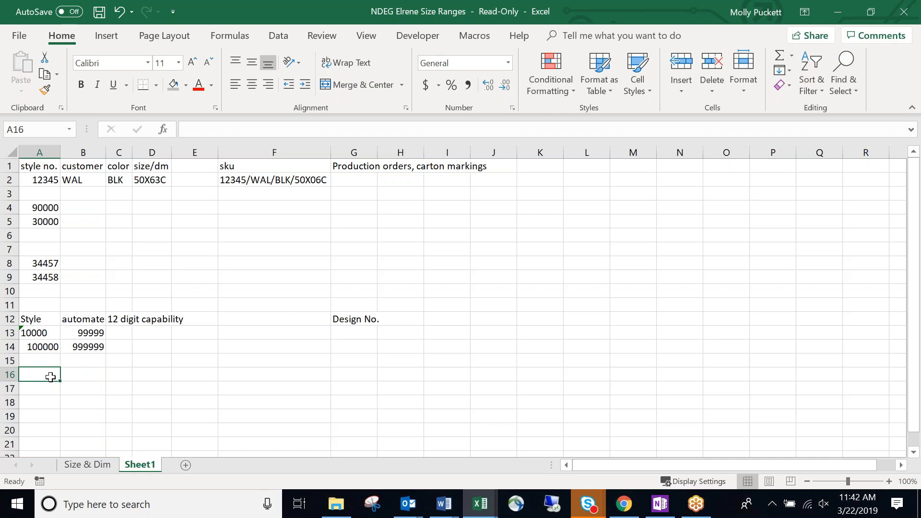
Minimise Excel and bring BlueCherry's Design Development Standard sizes screen to the front.
left_click(485, 509)
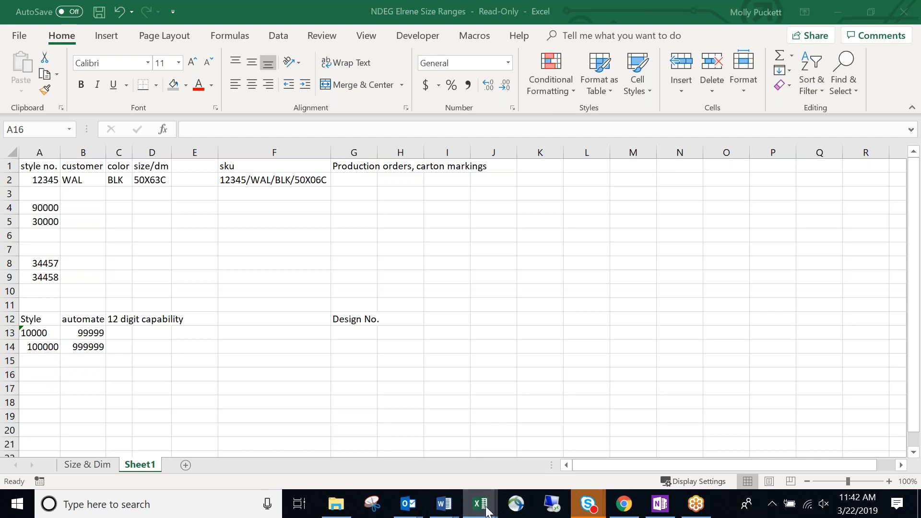
left_click(622, 509)
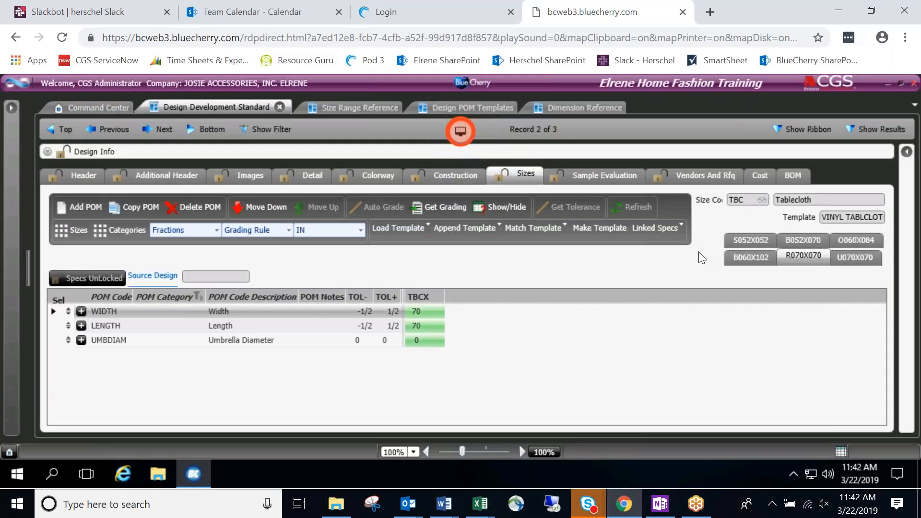
left_click(756, 240)
left_click(749, 257)
left_click(761, 245)
Search for Style Master and open style record 07588 NAPKIN NOBLE WOVEN.
left_click(9, 106)
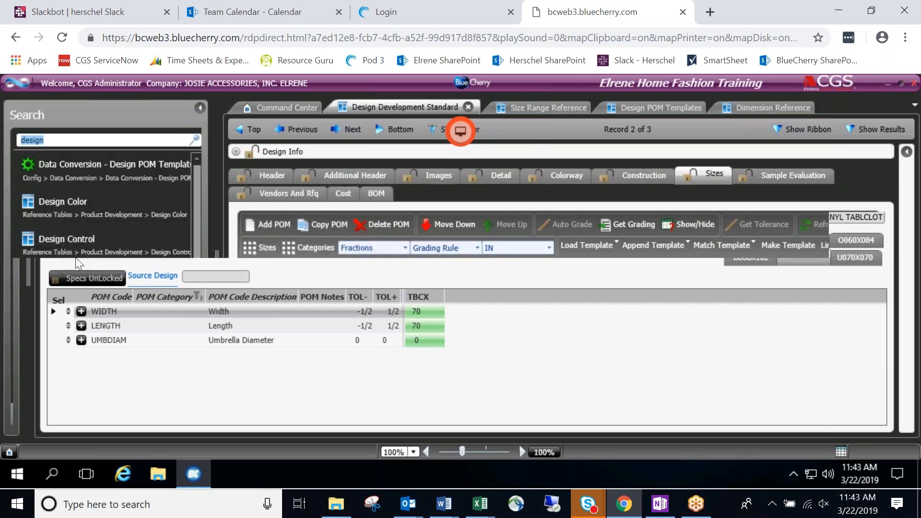
type("stlye")
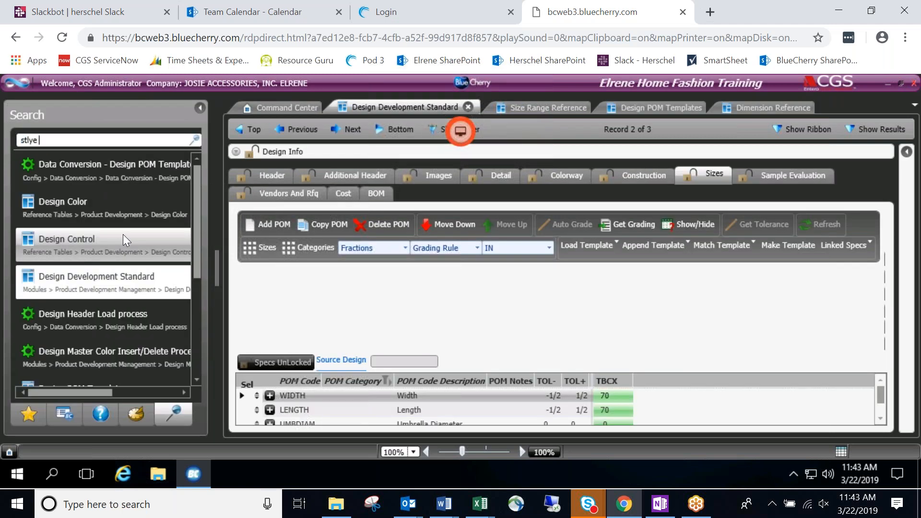
key("BackSpace")
key("BackSpace")
key("BackSpace")
key("BackSpace")
type("tyle master")
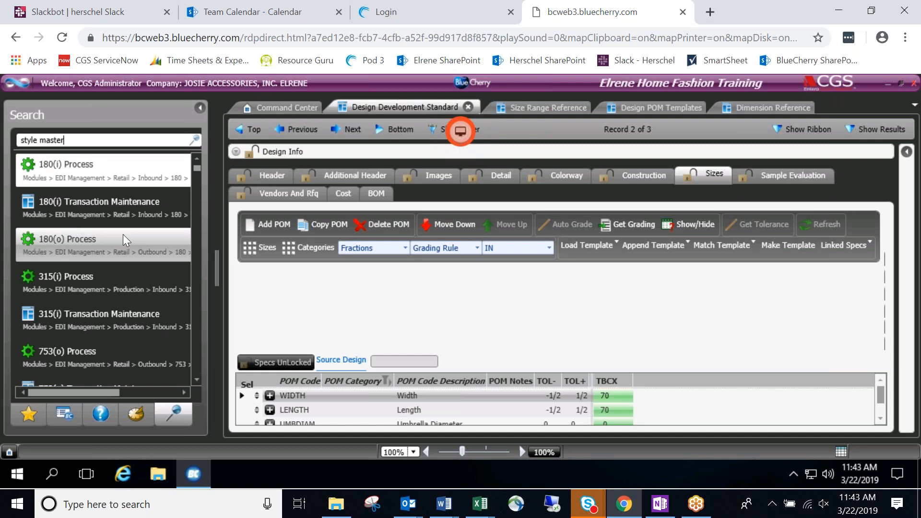
left_click(122, 278)
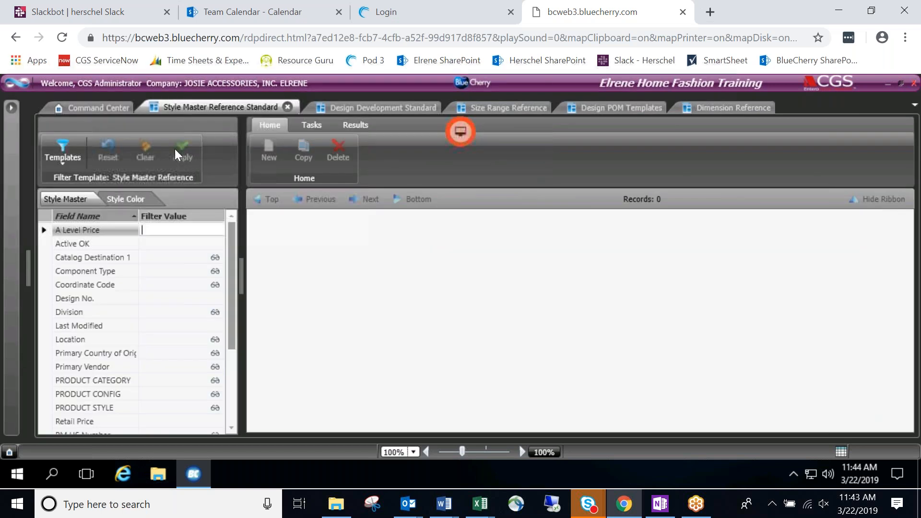
left_click(181, 152)
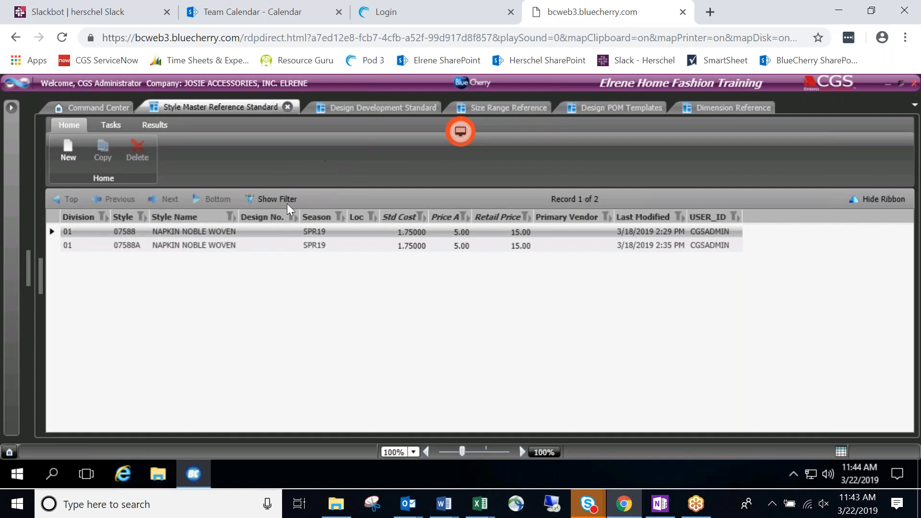
double_click(212, 232)
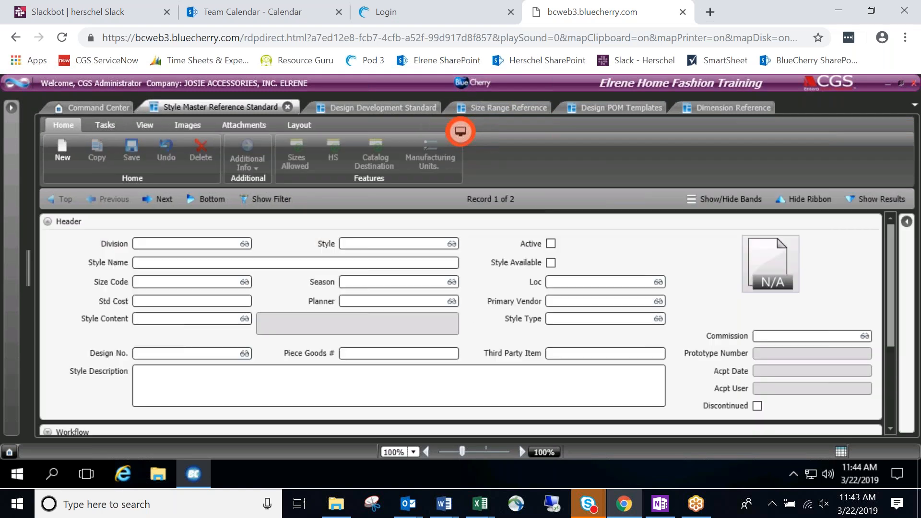
Collapse the ribbon and hide the form's Workflow band.
left_click(805, 200)
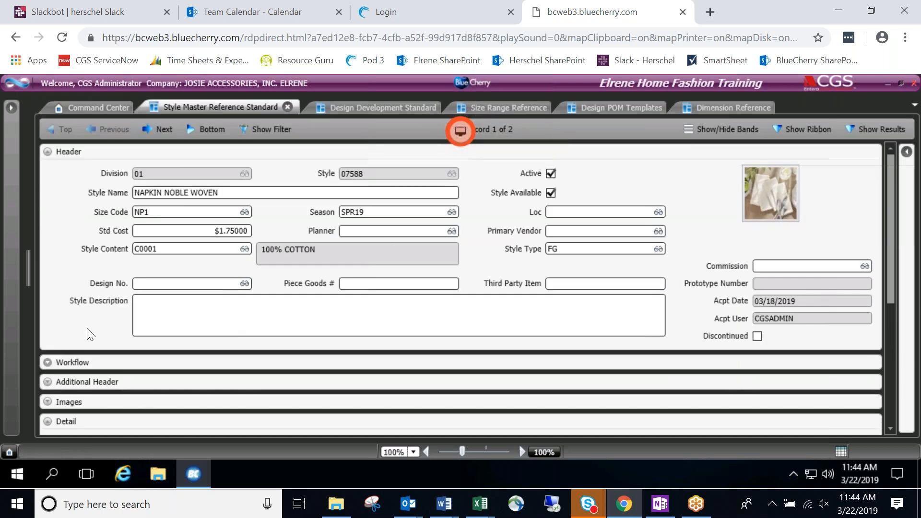
left_click(727, 130)
left_click(487, 271)
Hide the Images band and collapse the header so the colour/size grid shows.
left_click(436, 309)
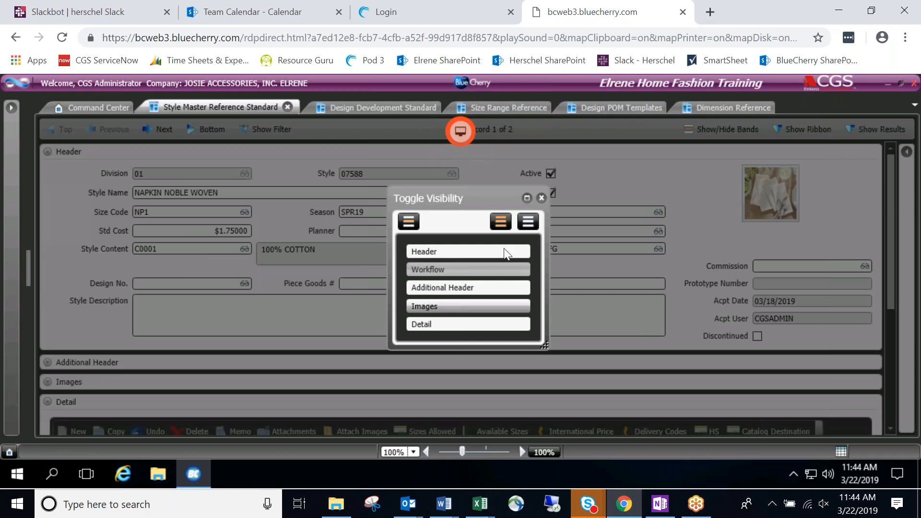
left_click(541, 198)
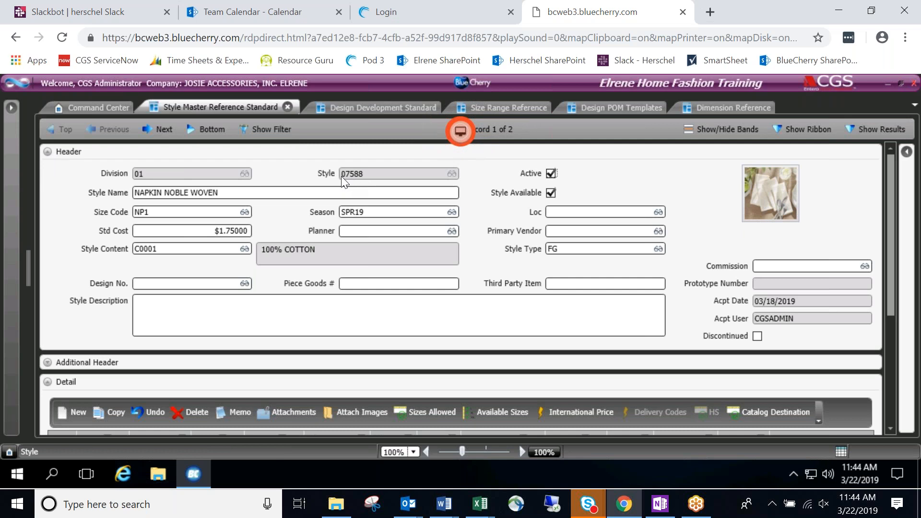
left_click(47, 151)
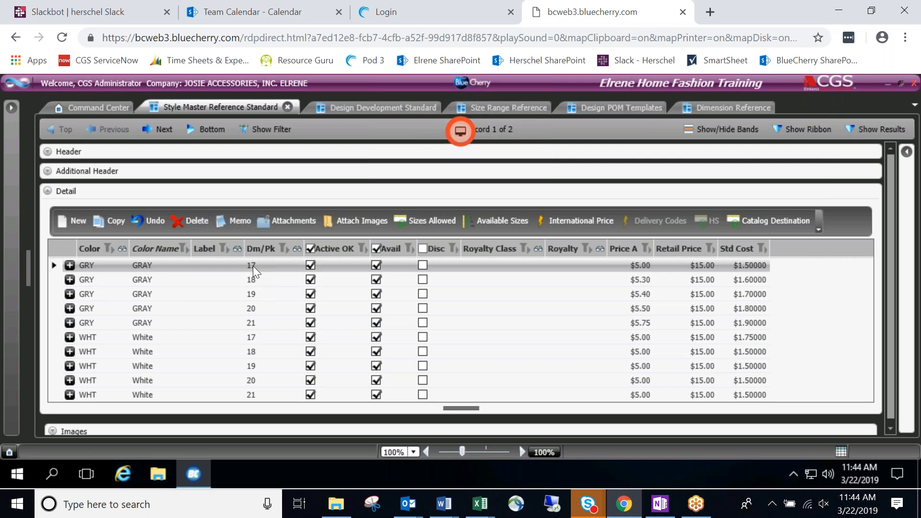
left_click(47, 151)
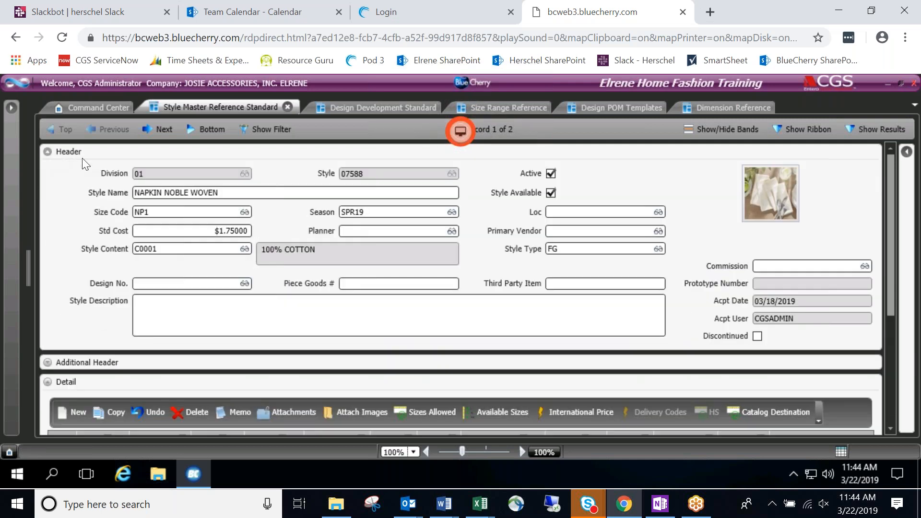
left_click(43, 151)
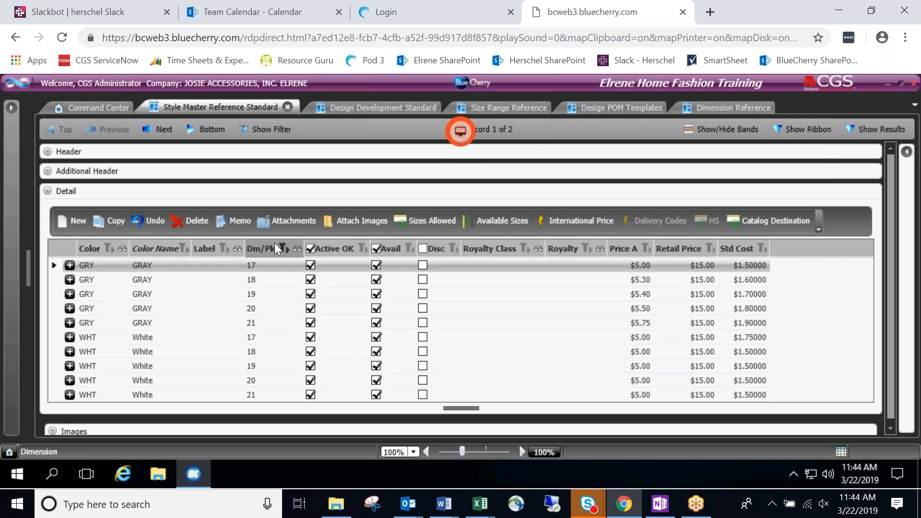
left_click(48, 153)
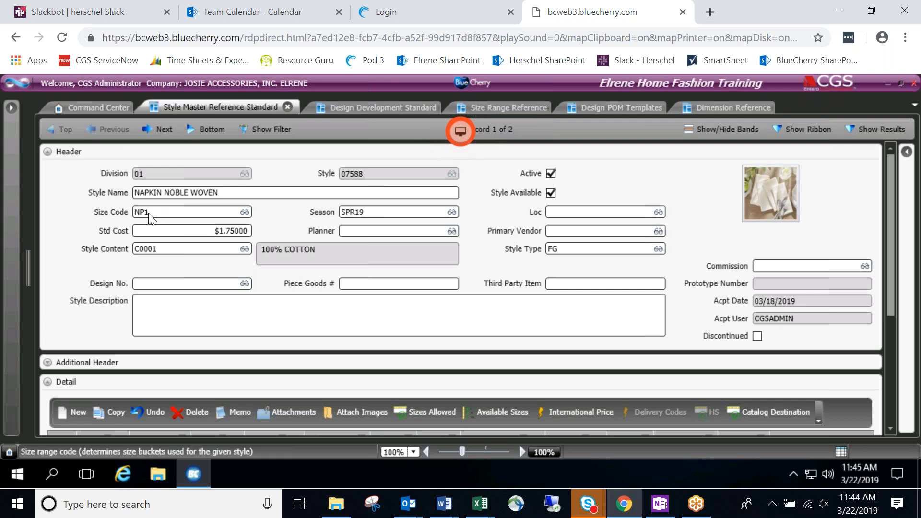
left_click(48, 153)
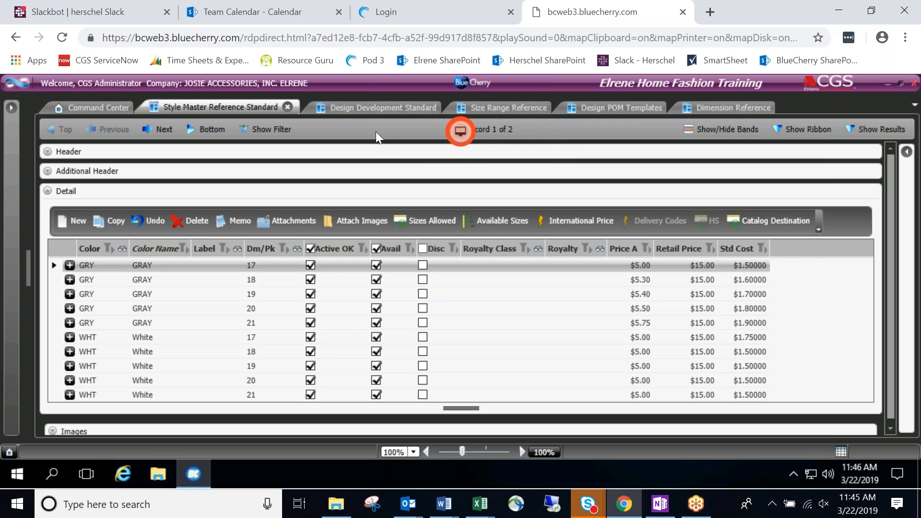
Return to the Excel workbook's NDEG Elrene Size Ranges sheet.
left_click(839, 14)
left_click(236, 359)
left_click(55, 376)
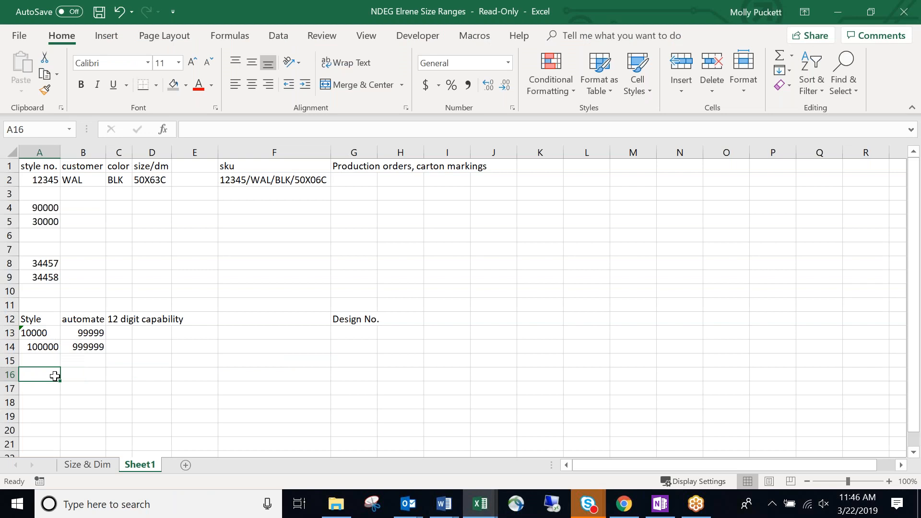
Enter the note 'moving to 6 digit style number' in C14.
left_click(125, 348)
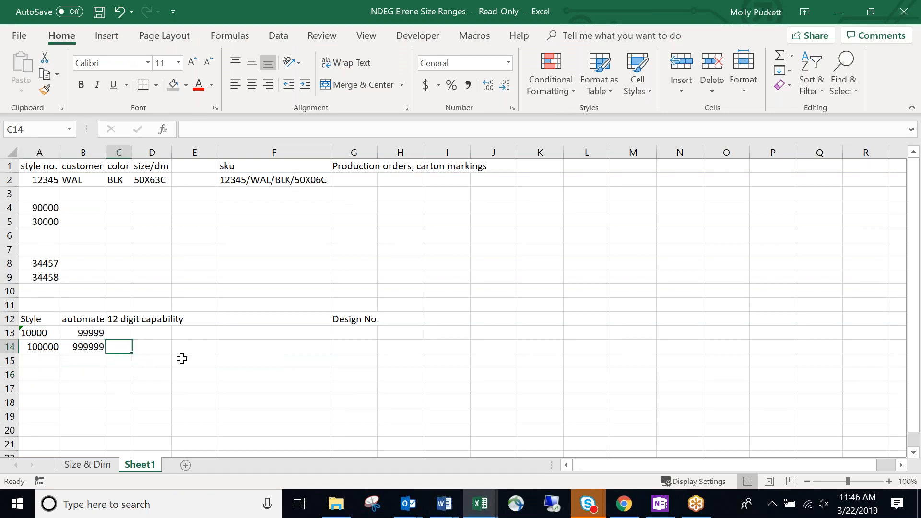
type("moving to")
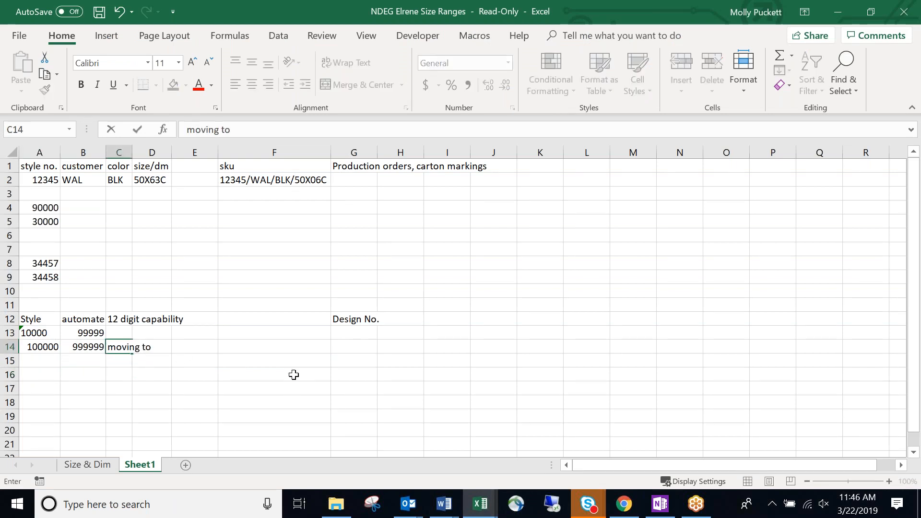
type(" 6 digit")
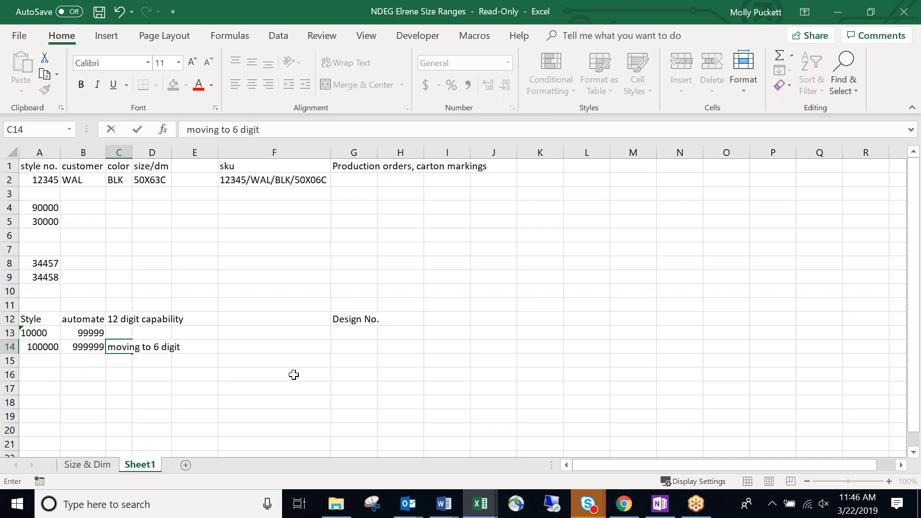
type(" style ")
type("umber")
key("BackSpace")
key("BackSpace")
key("BackSpace")
key("BackSpace")
key("BackSpace")
type("numeb")
key("BackSpace")
key("BackSpace")
type("er")
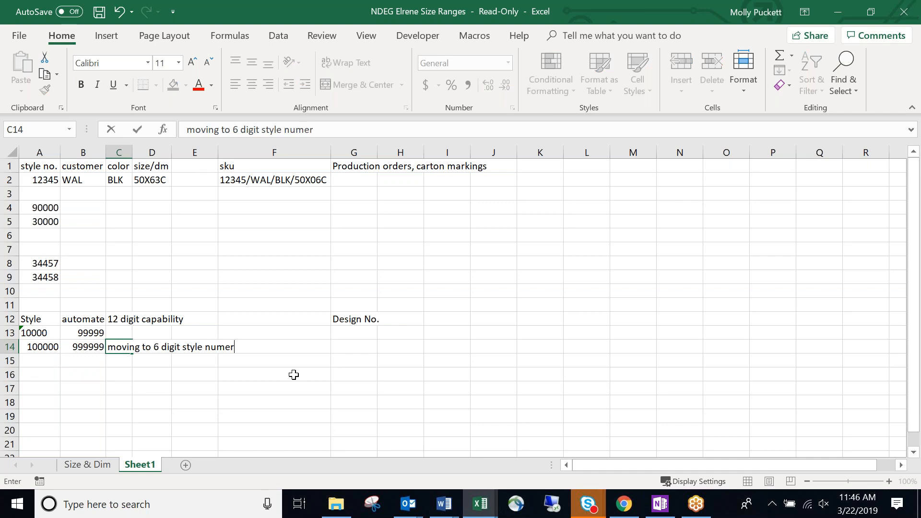
key("BackSpace")
type("ber")
key("Return")
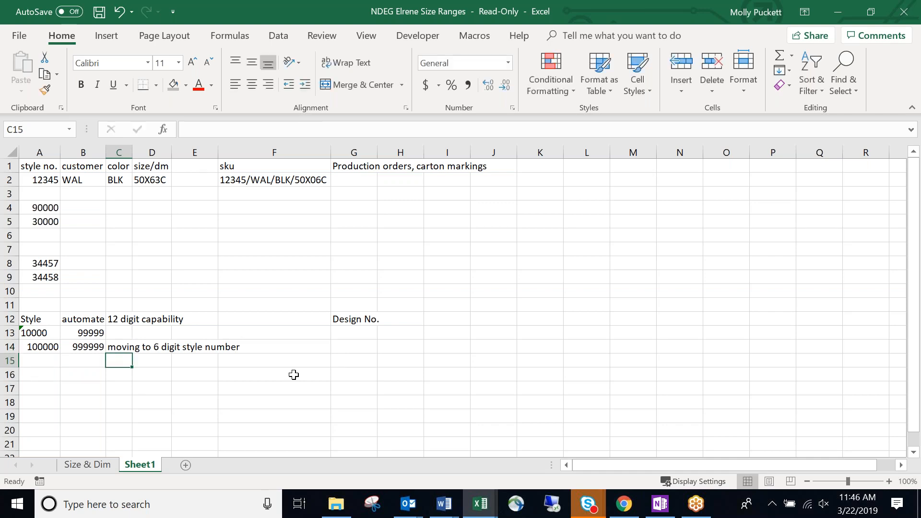
Shade A14:C14 light green and autofit column C to the note.
left_click(11, 347)
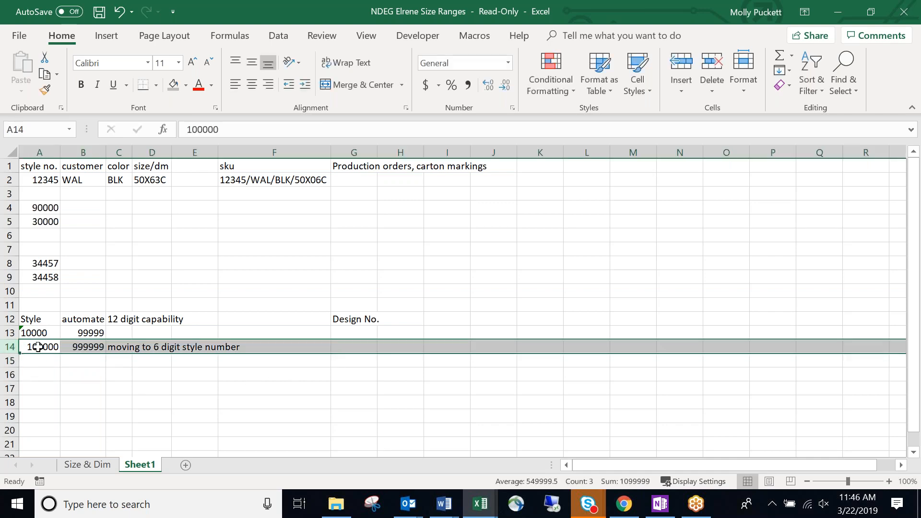
left_click_drag(35, 346, 128, 357)
left_click(186, 85)
left_click(275, 134)
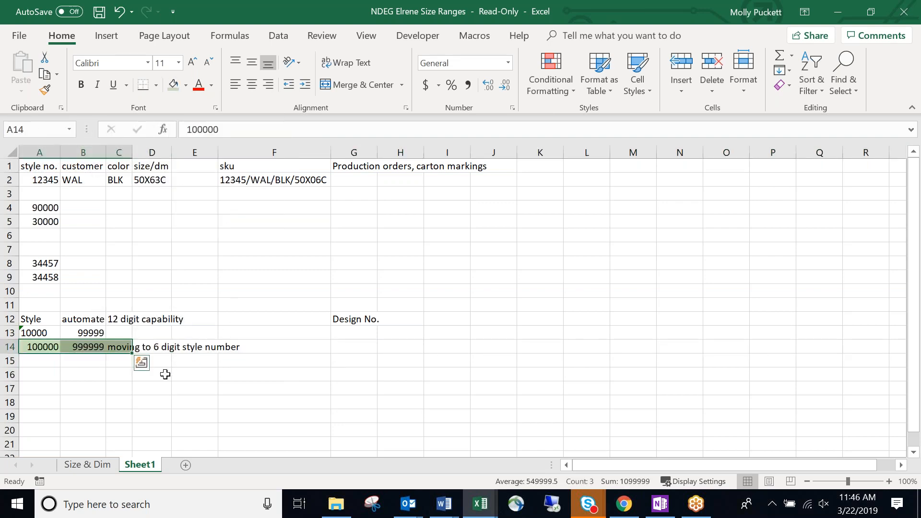
double_click(133, 153)
left_click(300, 318)
Start the new SKU in F14 by typing 100000.
left_click(362, 366)
left_click(332, 334)
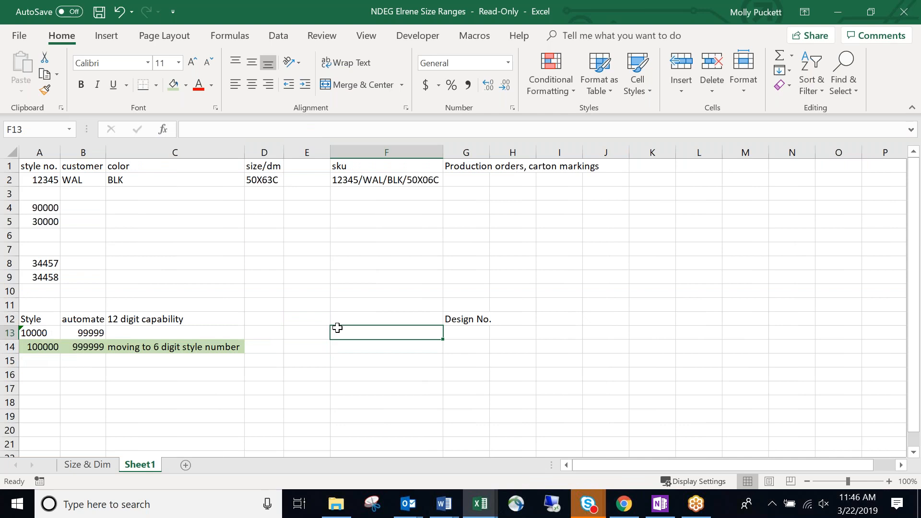
left_click(195, 371)
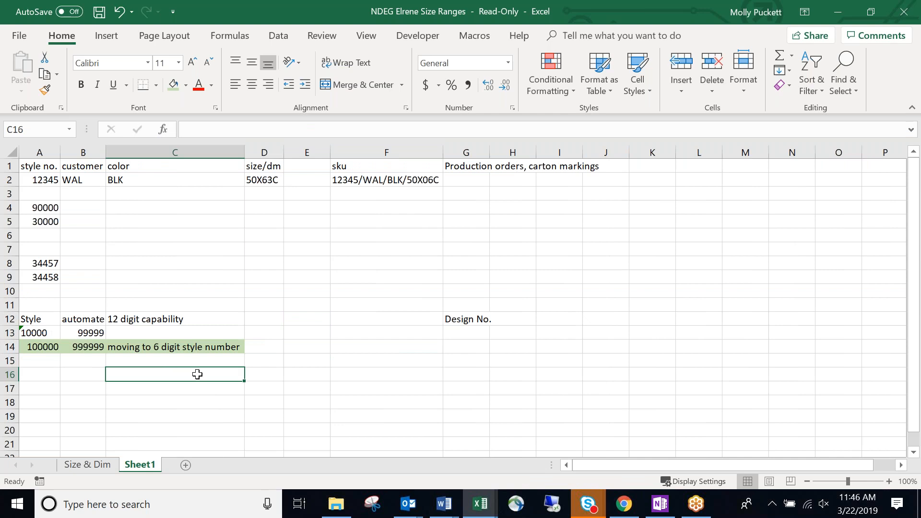
left_click_drag(204, 366, 203, 361)
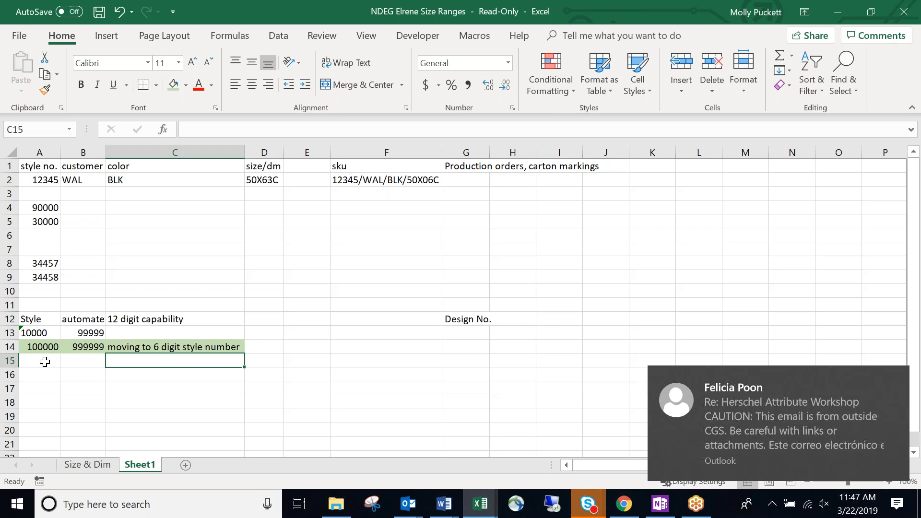
left_click(347, 346)
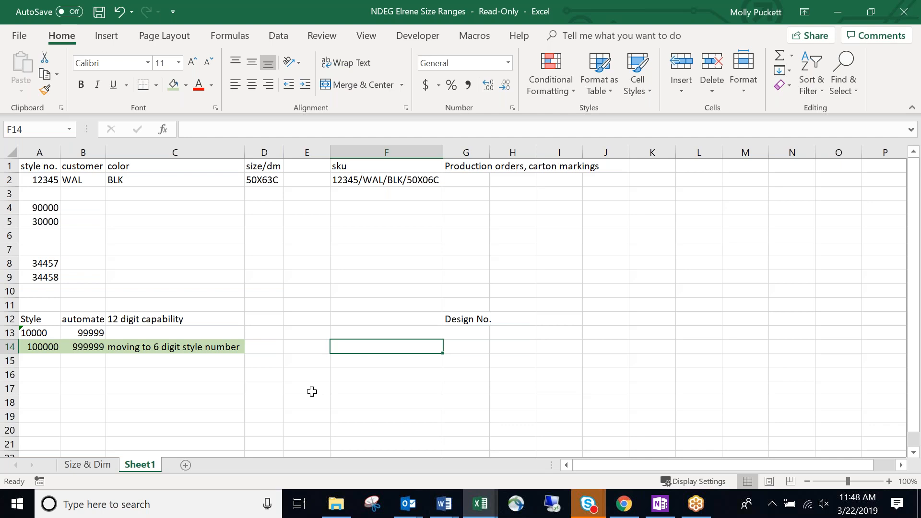
type("100000")
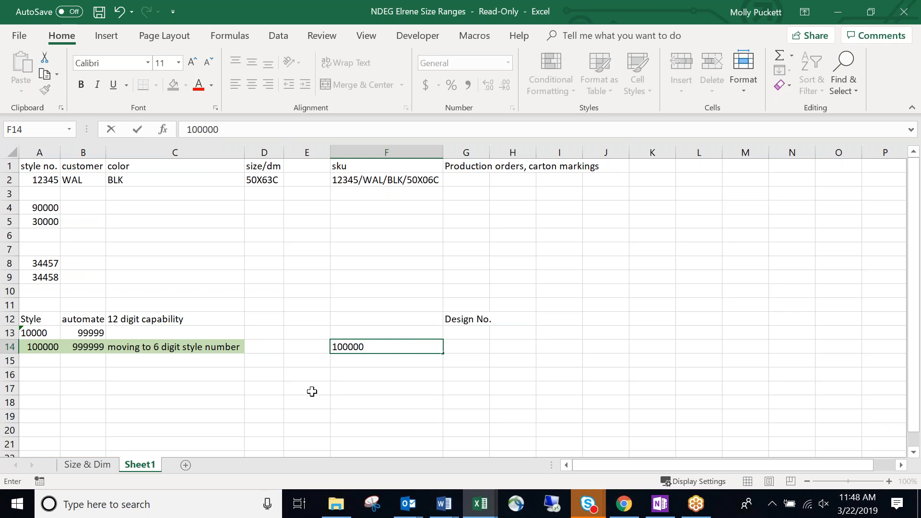
Extend the F14 SKU to 100000TBCX and switch back to BlueCherry in the browser.
type("TBCX")
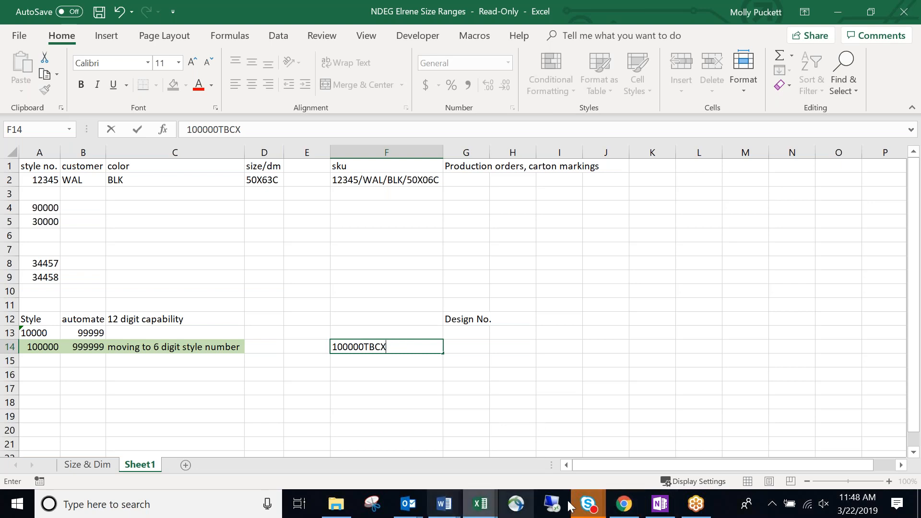
left_click(624, 506)
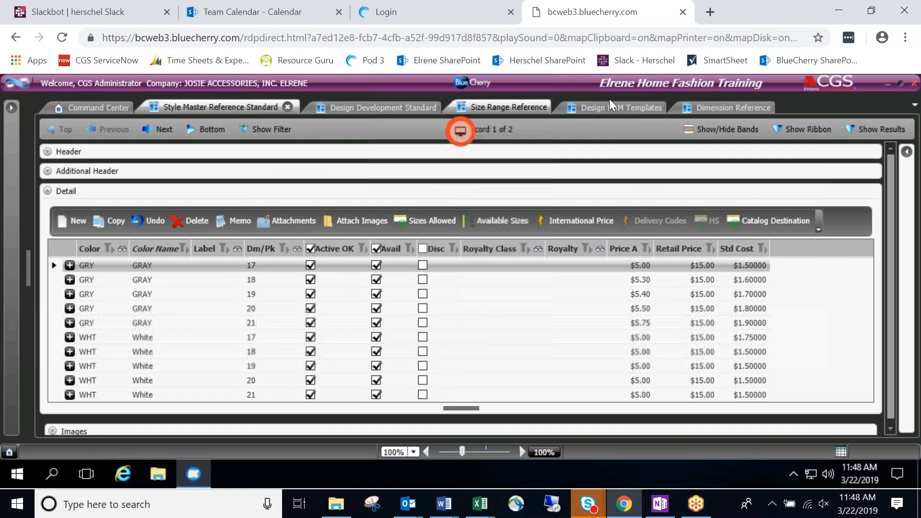
Check the vinyl tablecloth's Design POM template, then return to Excel.
left_click(640, 107)
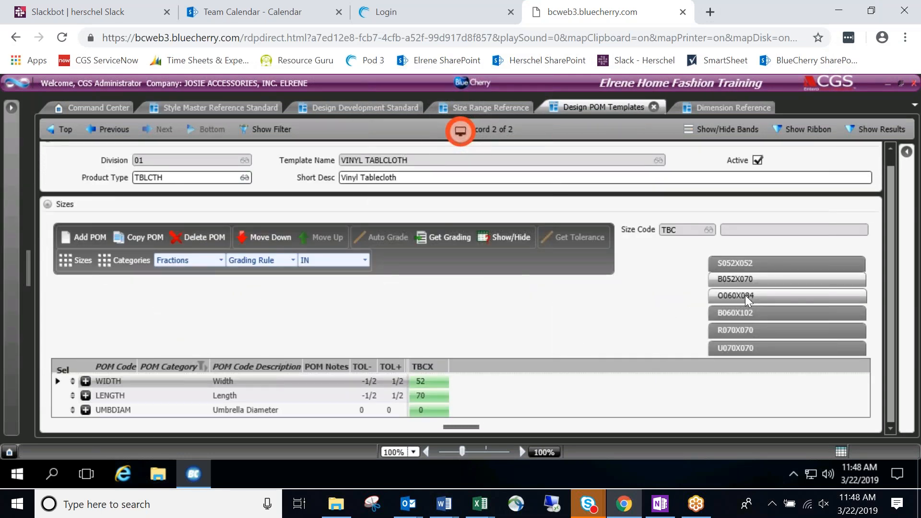
left_click(839, 11)
Complete the SKU as 100000TBCXO060X084MUL in F14 and widen column F to fit.
type("O060X")
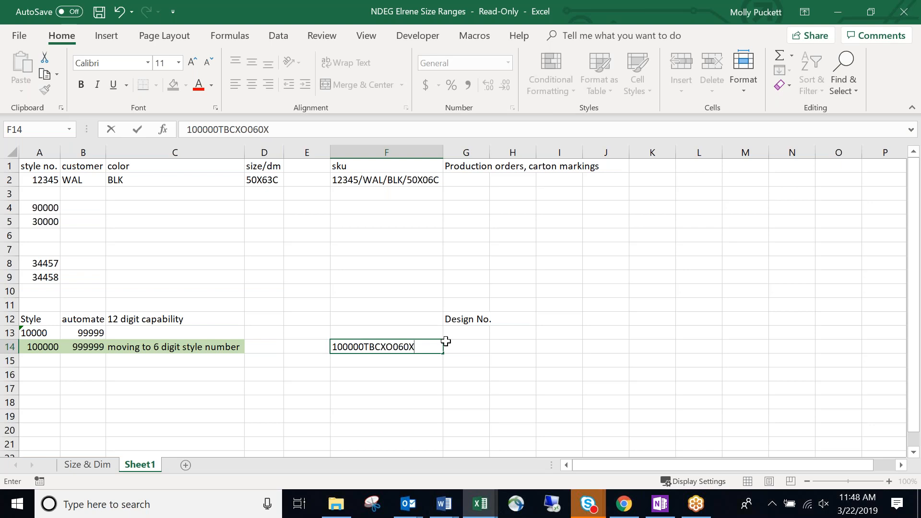
type("084MUL")
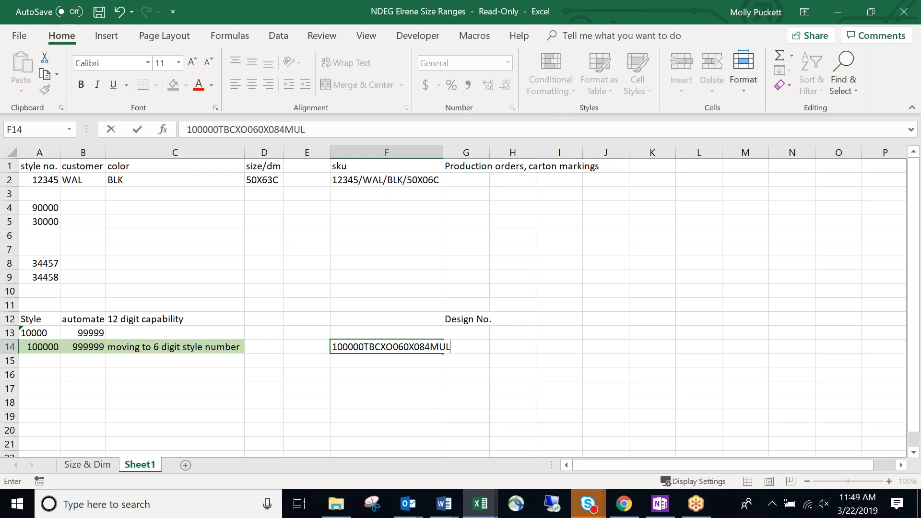
left_click(475, 360)
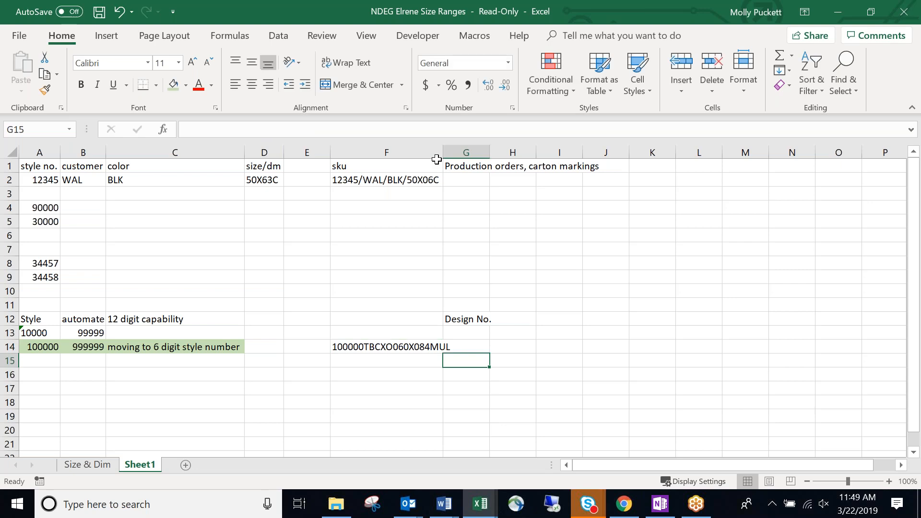
double_click(445, 154)
left_click(384, 389)
left_click(418, 362)
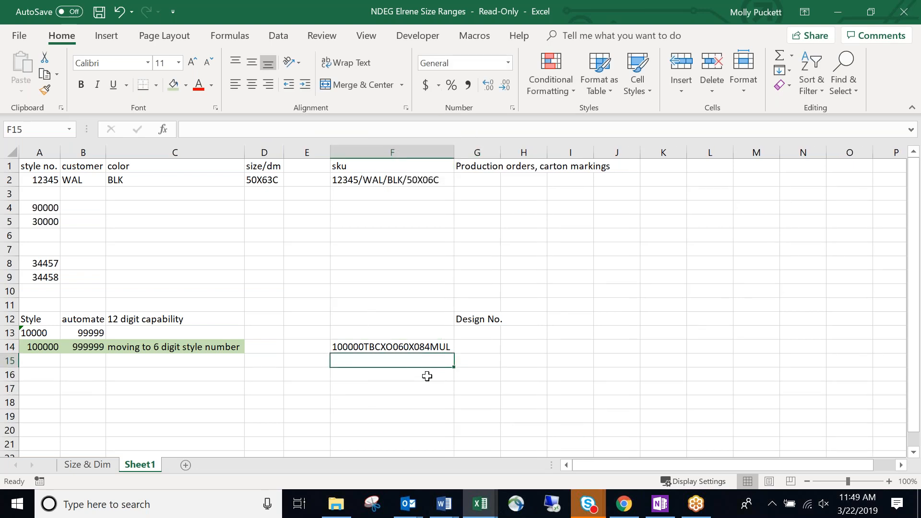
Move the Design No. label from G12 over to I12.
left_click(478, 324)
left_click_drag(484, 326, 569, 324)
left_click(341, 383)
left_click(359, 372)
left_click(378, 361)
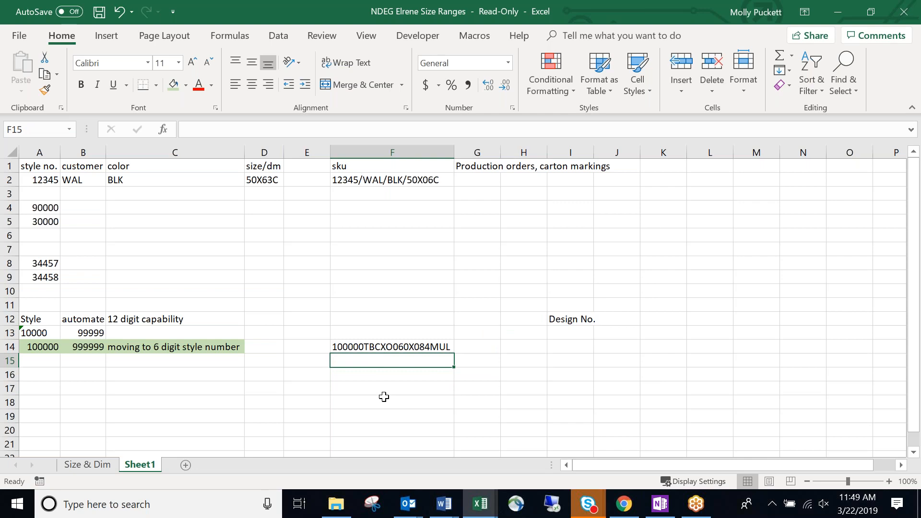
Add the heading 'sku' in F13 above the SKU code.
left_click(375, 336)
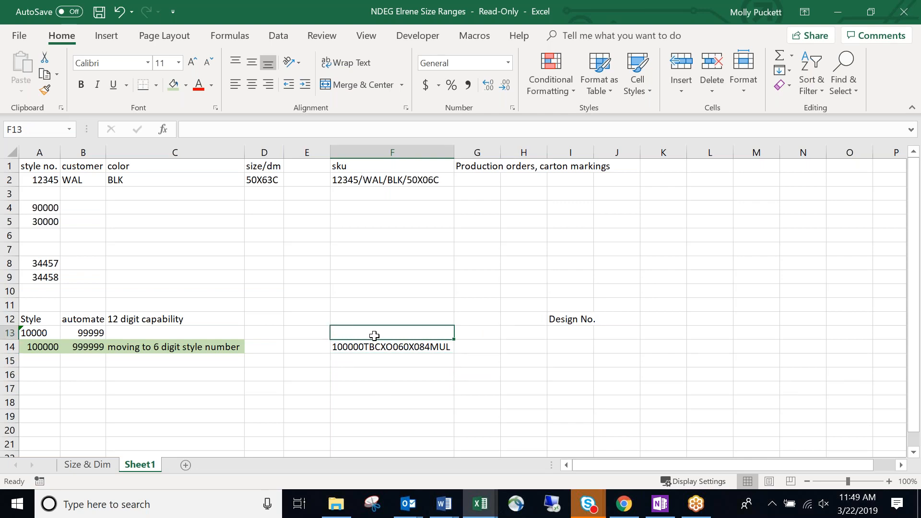
type("sku")
key("Return")
left_click(383, 369)
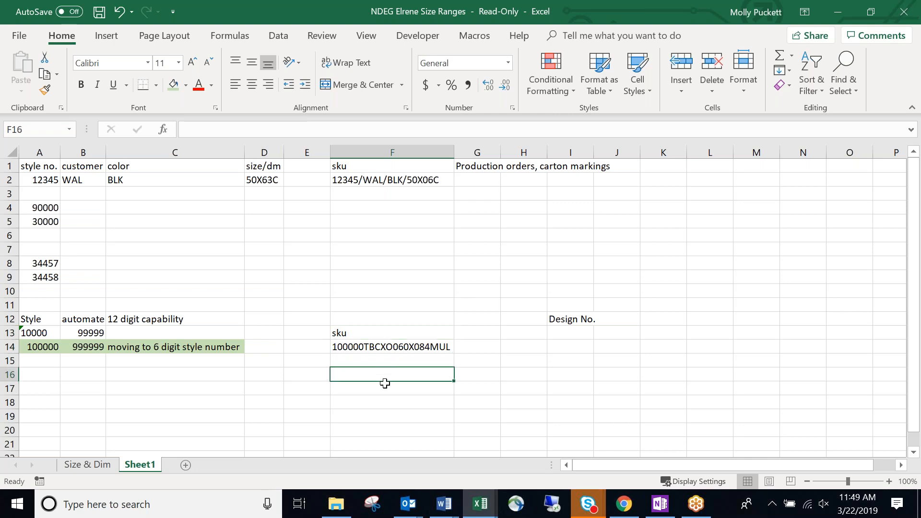
left_click(120, 385)
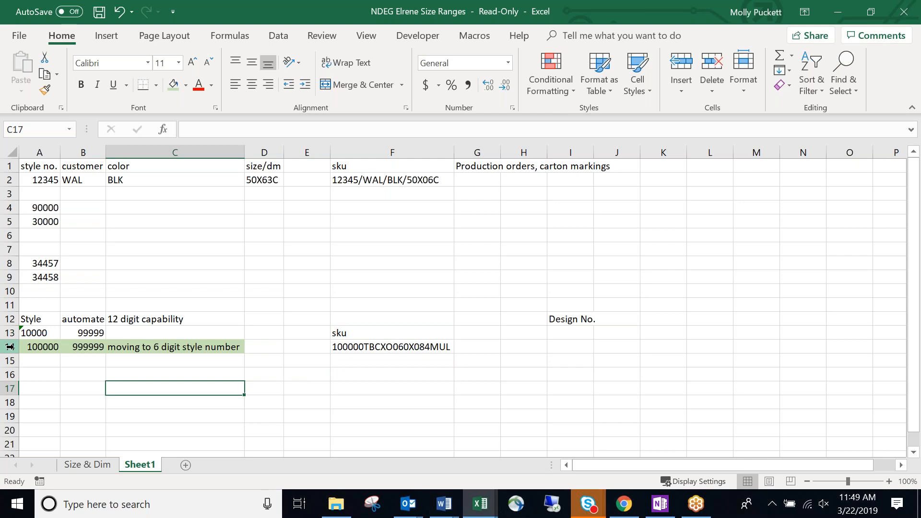
left_click(9, 347)
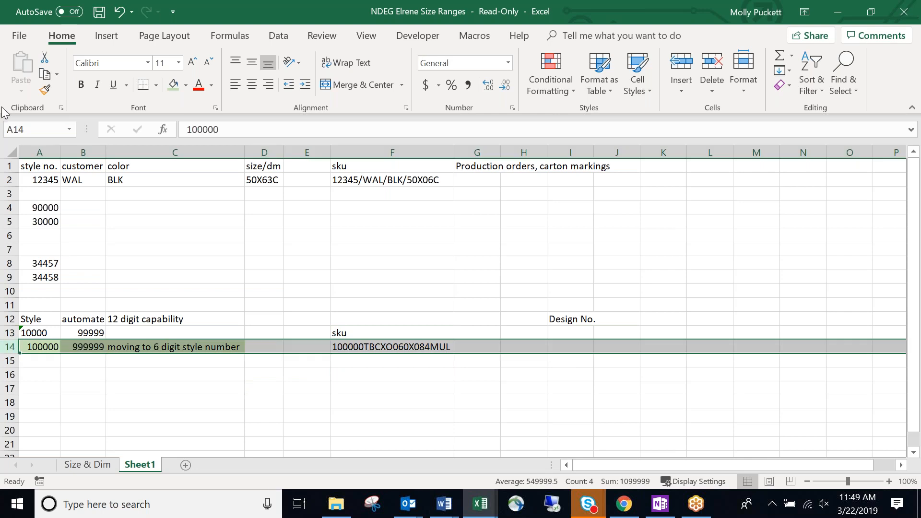
left_click(9, 165)
Insert a blank top row and label A1 'Existing'.
right_click(9, 166)
left_click(46, 268)
left_click(225, 265)
left_click(39, 166)
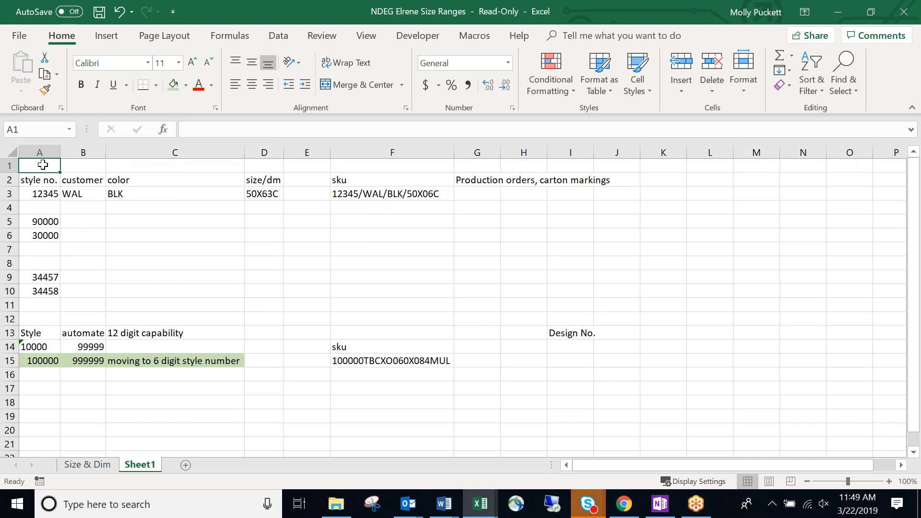
type("Existing")
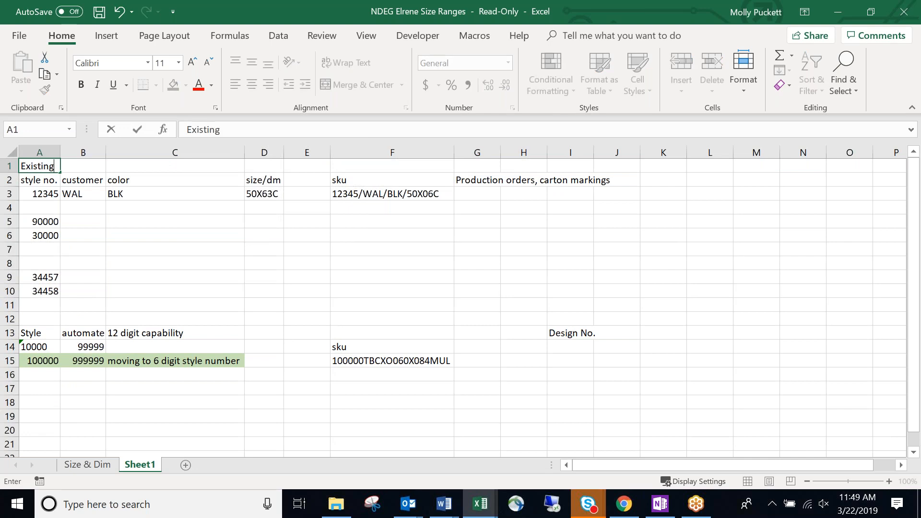
key("Return")
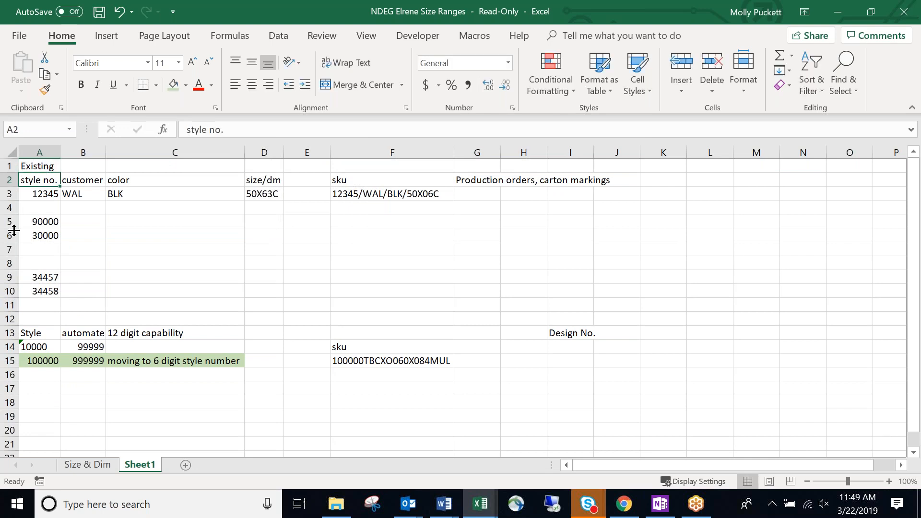
Clear the 90000 and 30000 values and delete old sample rows 5–10 plus the leftover empty row.
left_click_drag(44, 221, 10, 291)
key("Delete")
right_click(9, 291)
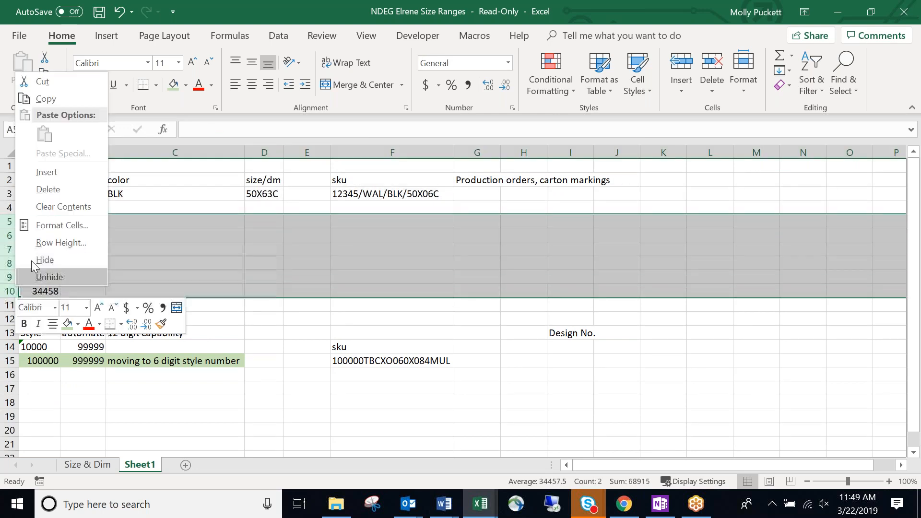
left_click(47, 189)
right_click(9, 221)
left_click(64, 342)
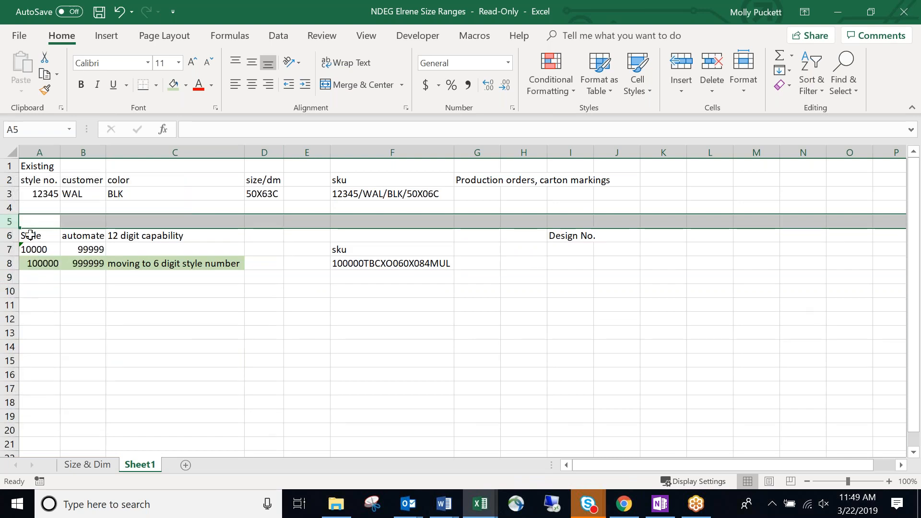
right_click(9, 223)
left_click(273, 356)
Label A5 'BlueCherry' as the second section heading.
left_click(42, 223)
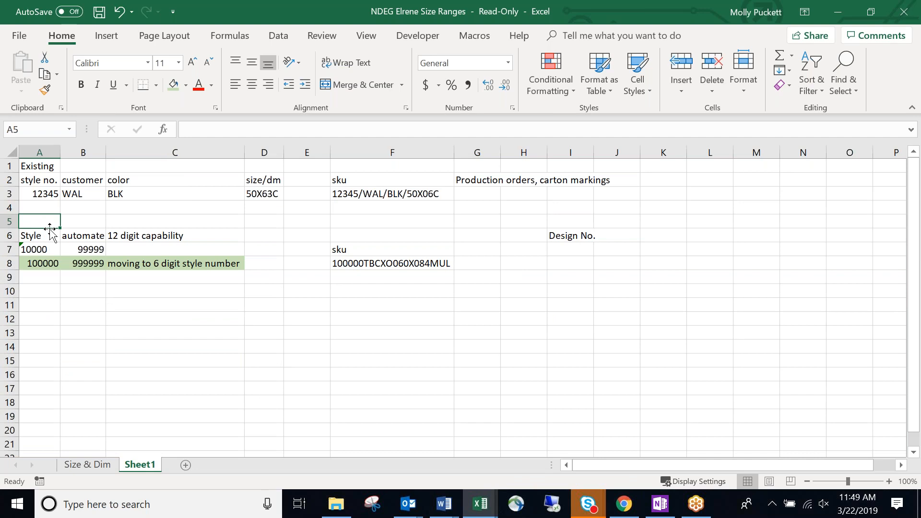
type("Revised")
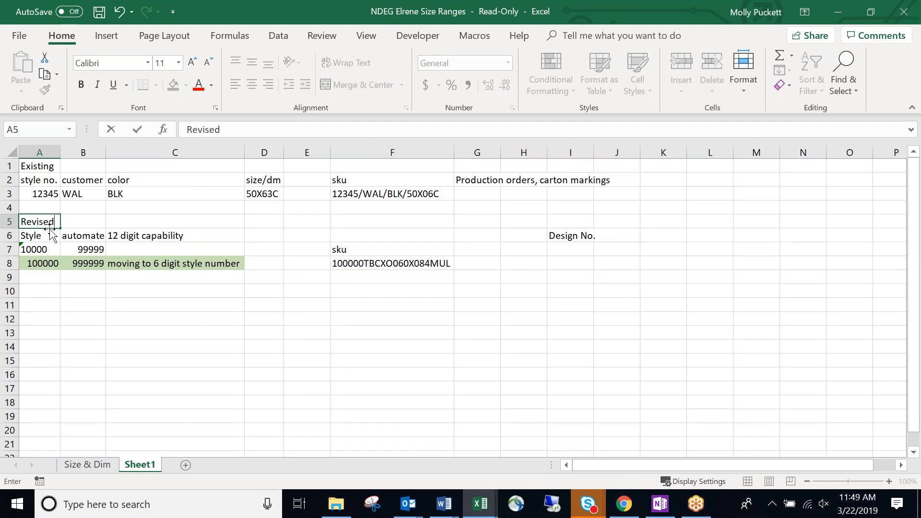
key("Return")
left_click(37, 220)
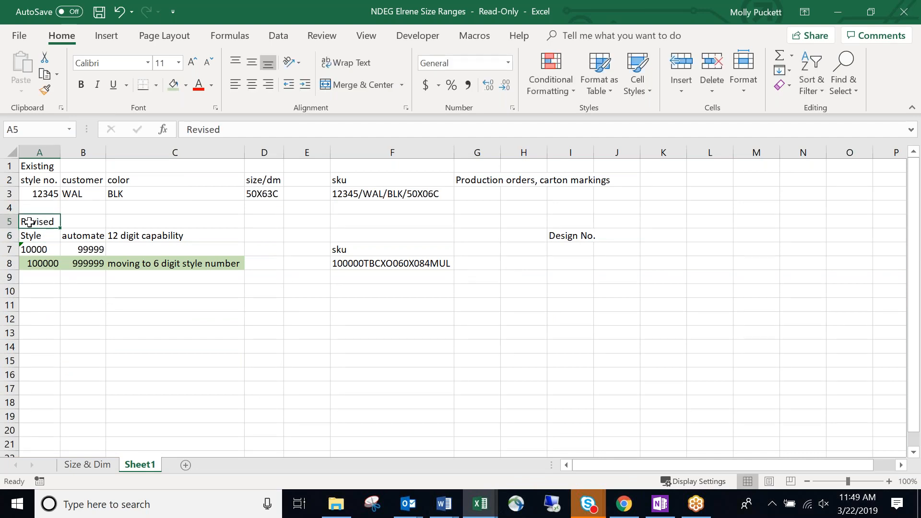
type("BlueCherry")
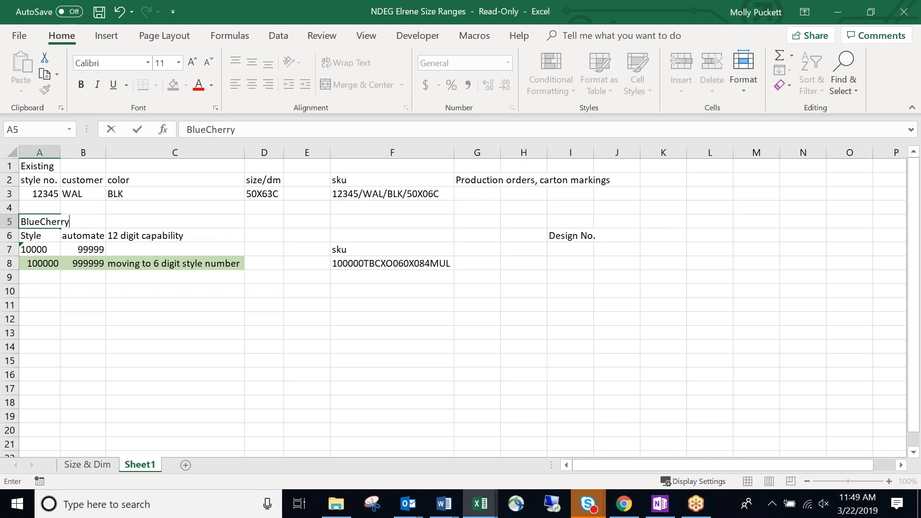
key("Return")
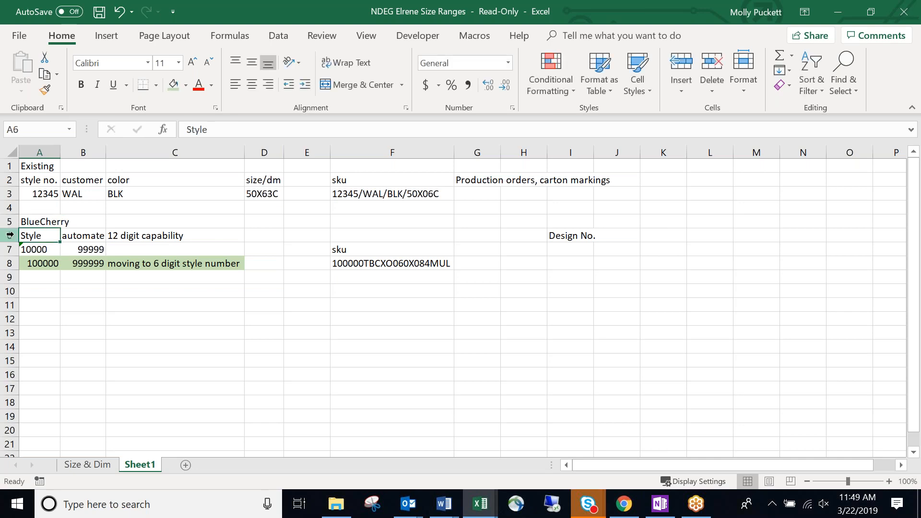
Delete the 10000/99999 row cells shifting up, and move the sku heading and code up a row.
left_click_drag(38, 252, 211, 247)
right_click(212, 247)
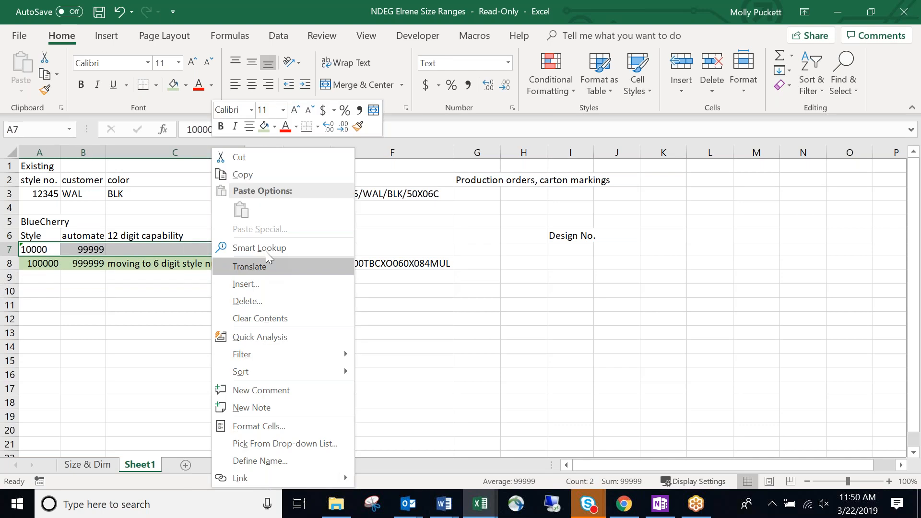
left_click(249, 301)
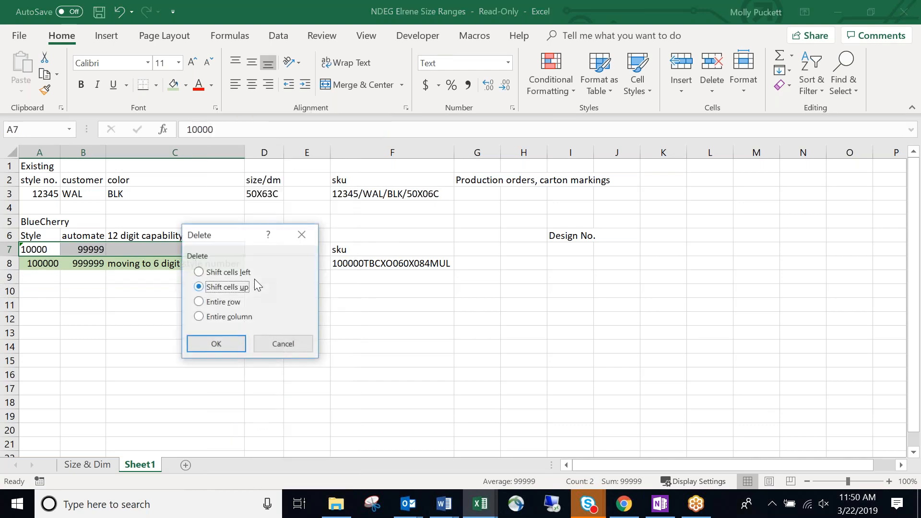
left_click(210, 346)
left_click(161, 358)
left_click(342, 336)
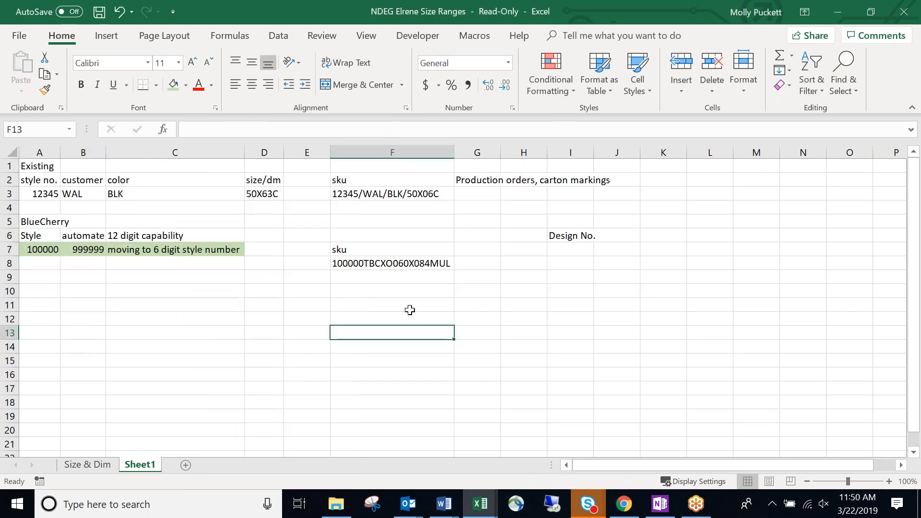
mouse_move(378, 251)
left_mouse_down()
mouse_move(382, 263)
mouse_move(380, 252)
left_mouse_up()
Start a second SKU, 100000O060X084MUL, in the cell below the existing 100000TBCXO060X084MUL code.
left_click(354, 288)
left_click(391, 266)
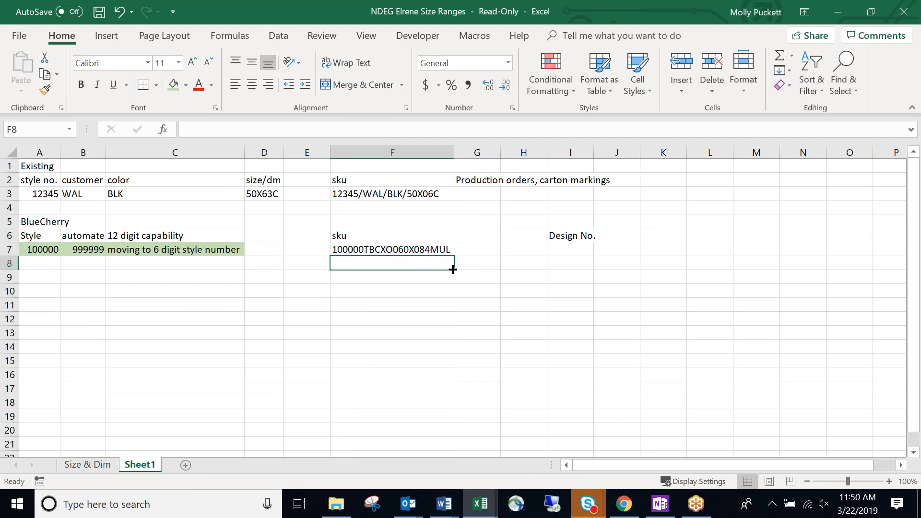
left_click(437, 288)
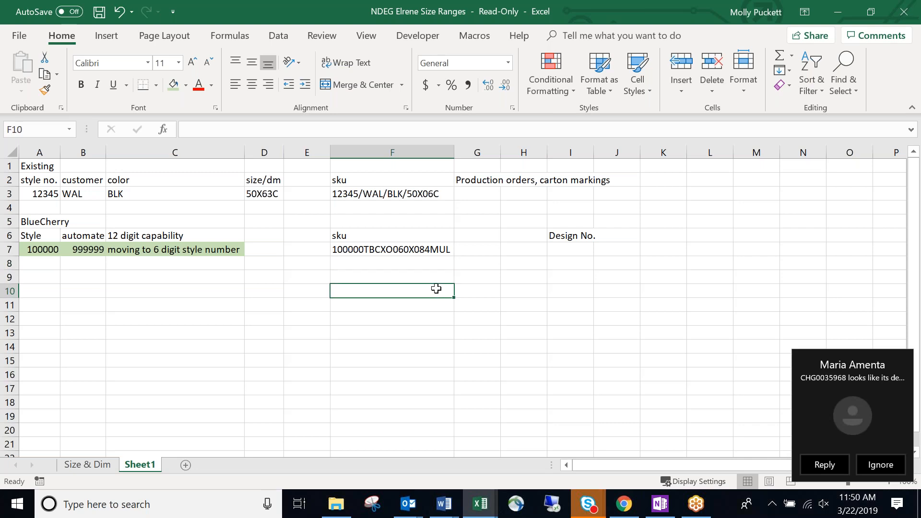
left_click(408, 265)
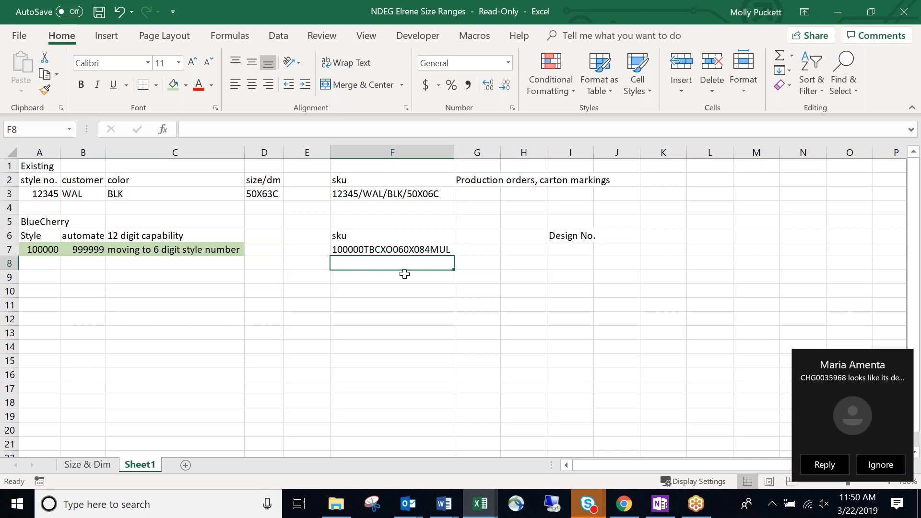
left_click(473, 180)
left_click(475, 274)
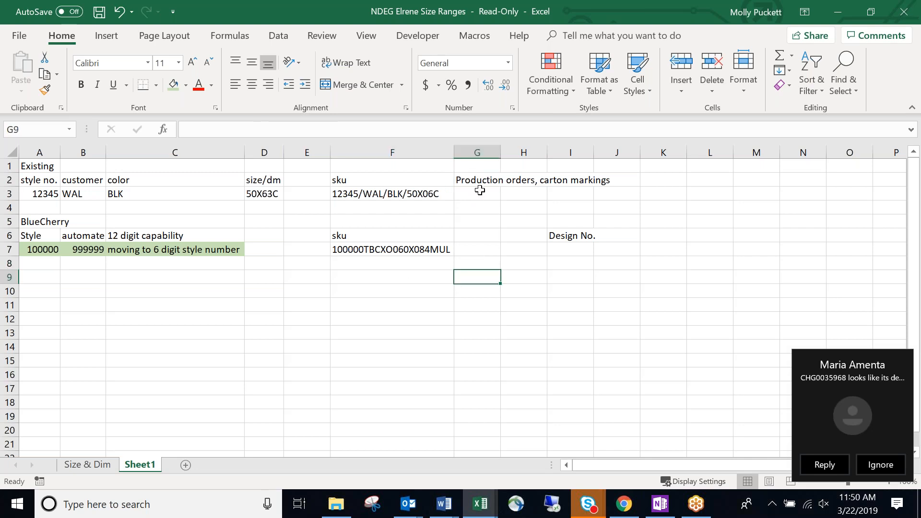
left_click(416, 262)
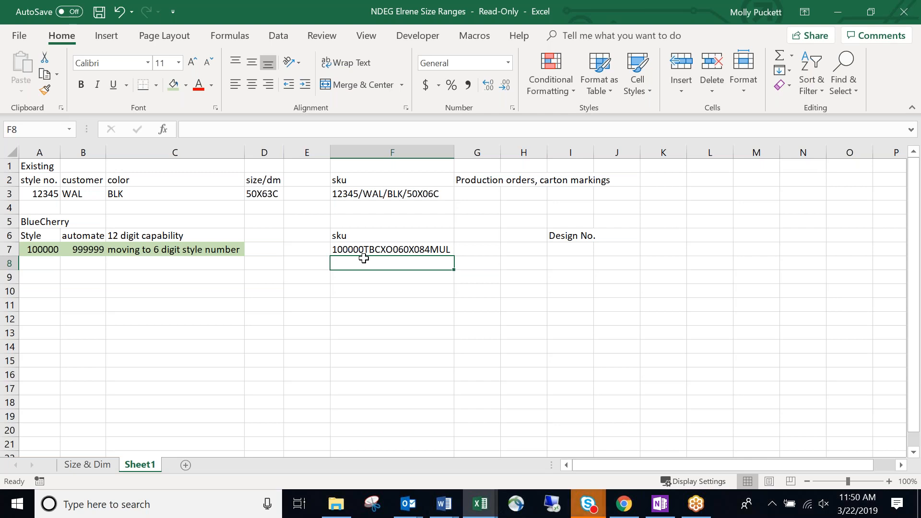
type("100000")
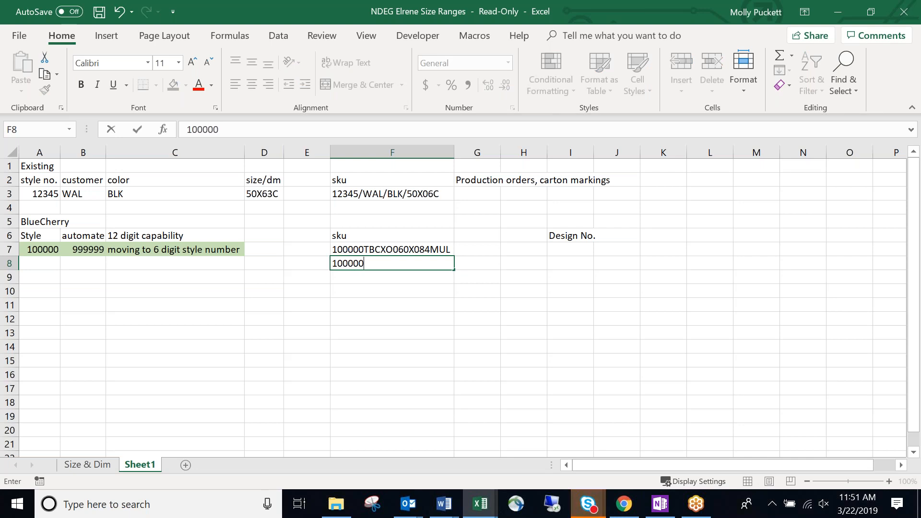
type("O")
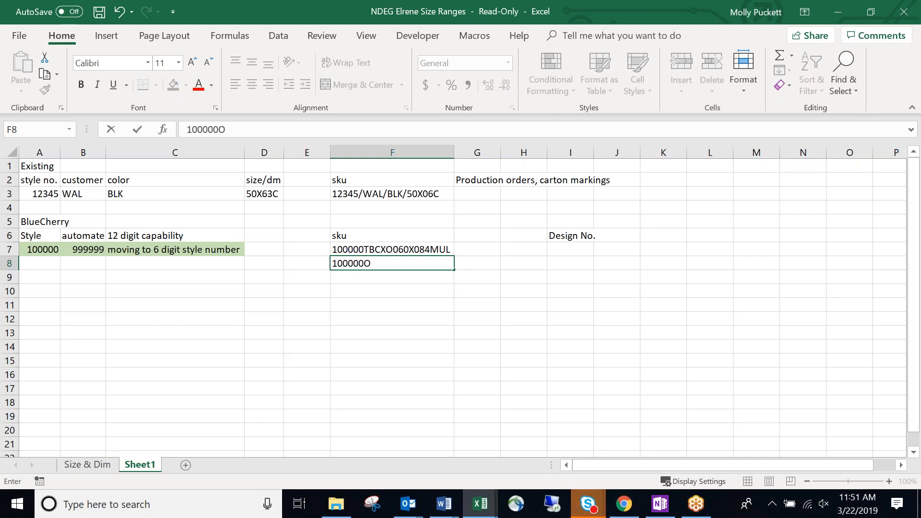
type("060")
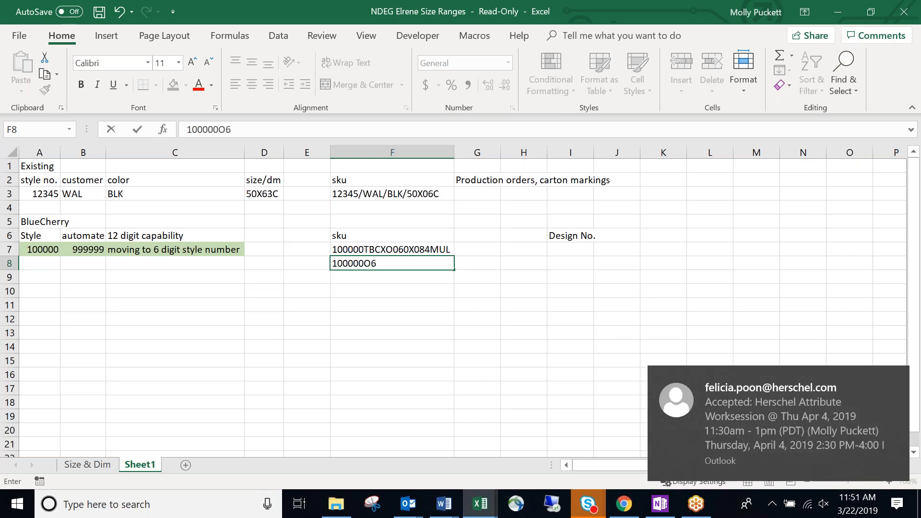
type("X084")
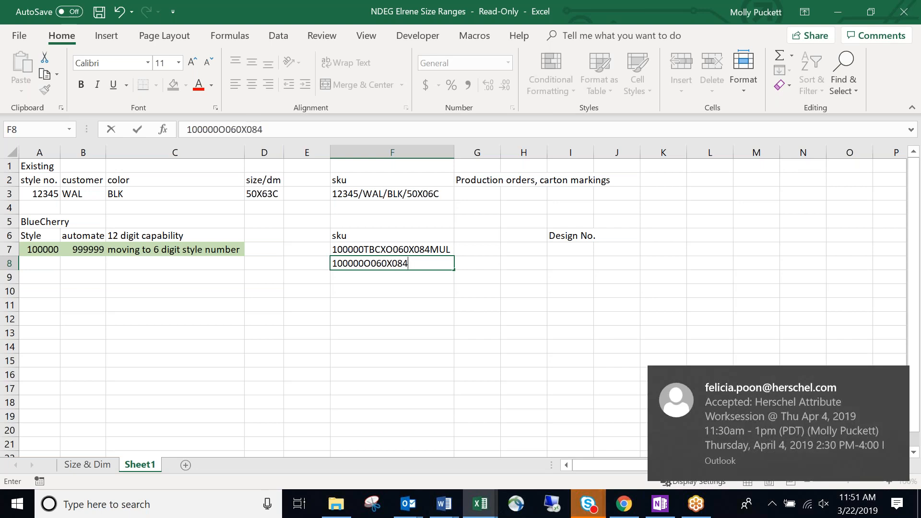
type("MUL")
Commit the 100000O060X084MUL SKU and review it in F8.
key("Return")
left_click(362, 301)
left_click(338, 278)
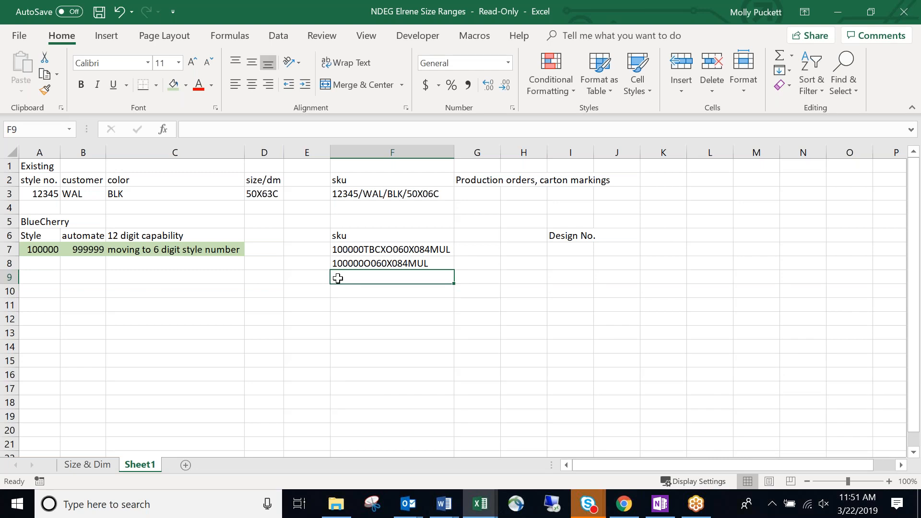
left_click(351, 290)
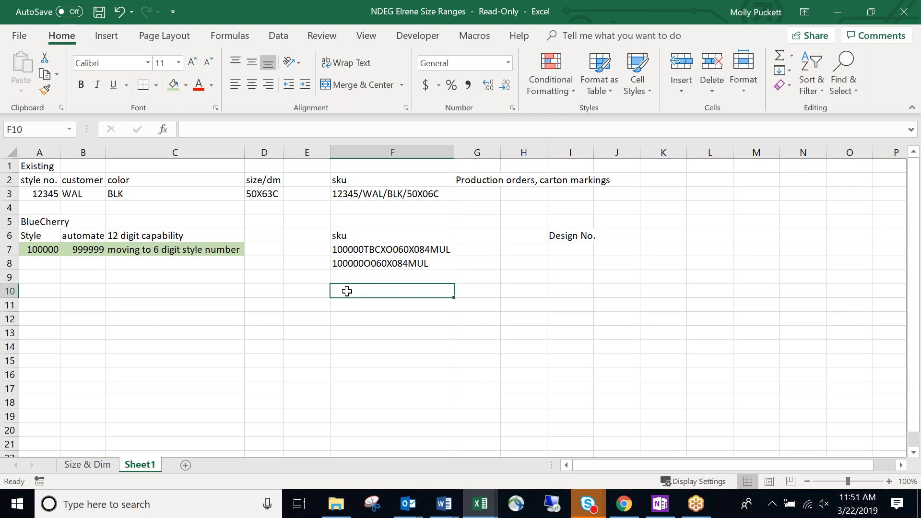
left_click(349, 266)
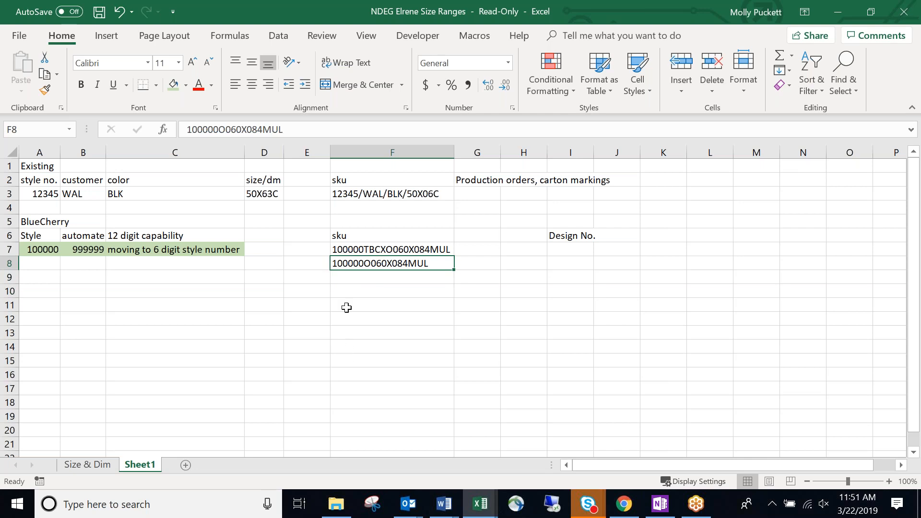
left_click(341, 288)
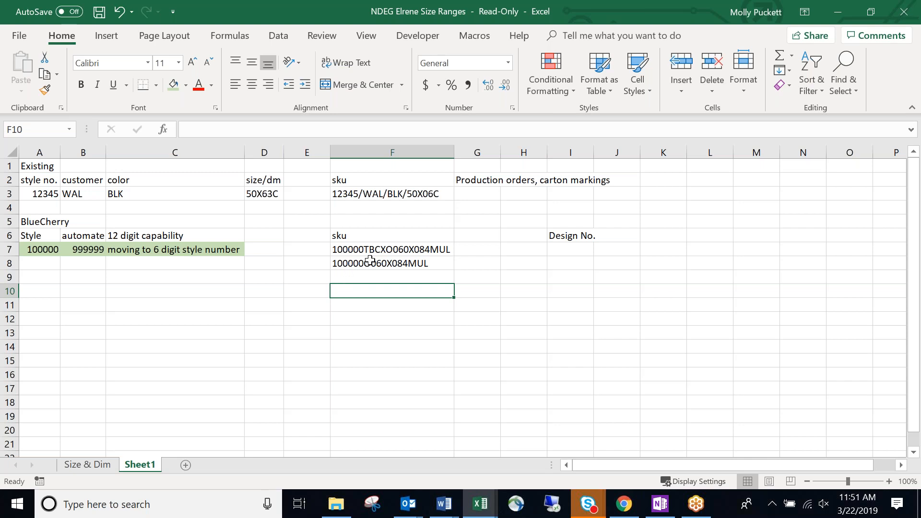
Replace the F8 SKU with 123456O060X084MUL, entered below, then moved up.
left_click(356, 276)
type("123456")
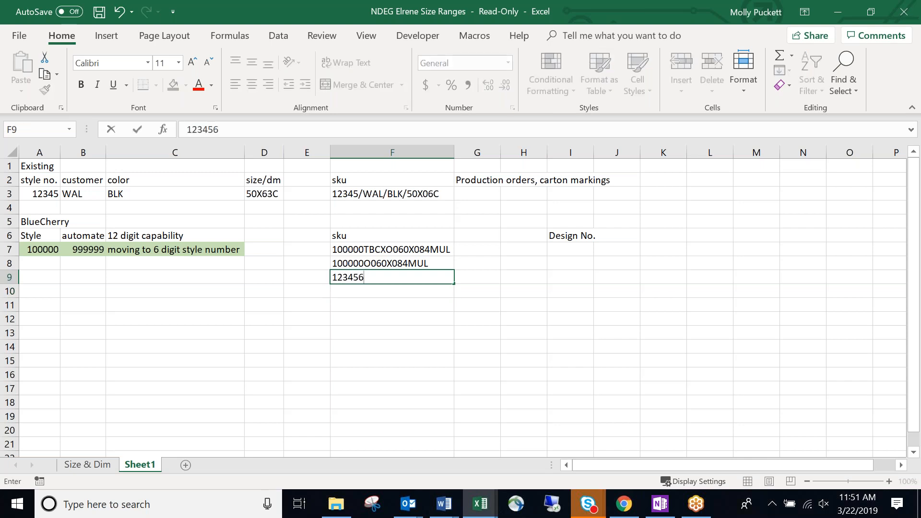
type("O060X084MUL")
key("Return")
left_click(364, 319)
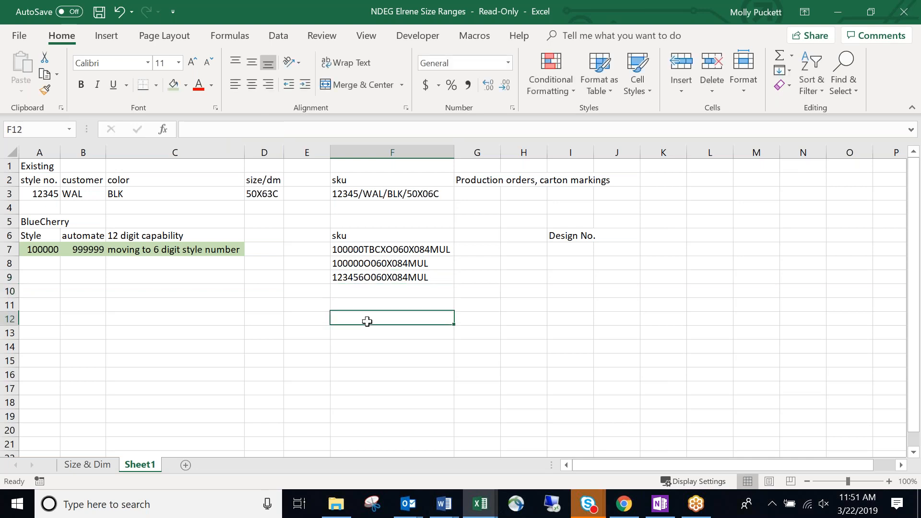
left_click(388, 266)
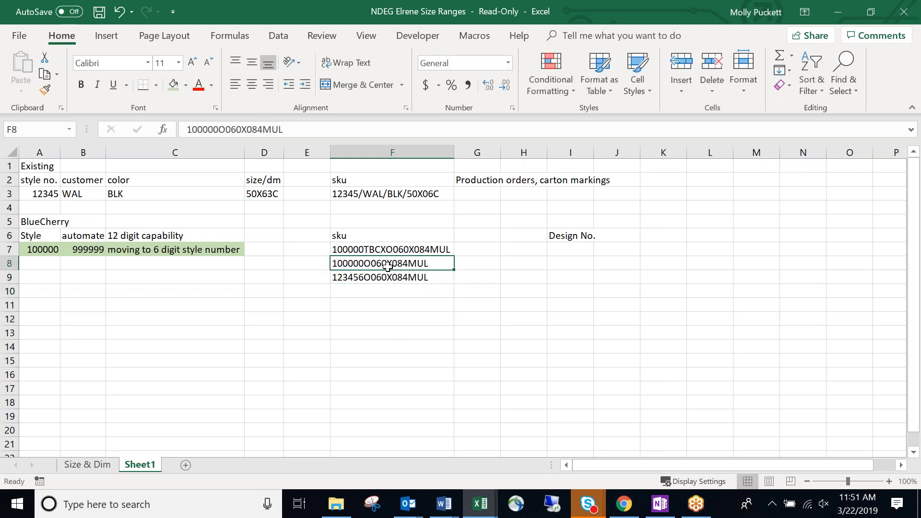
key("Delete")
left_click(391, 278)
left_click_drag(409, 271, 407, 263)
left_click(372, 318)
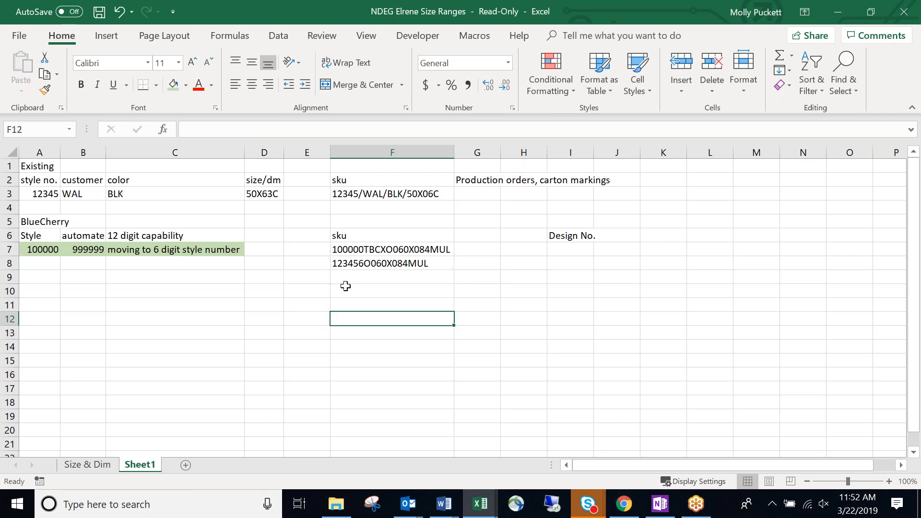
Change F7's SKU prefix from 100000 to 123456, giving 123456TBCXO060X084MUL.
double_click(356, 254)
key("BackSpace")
key("BackSpace")
key("BackSpace")
key("BackSpace")
key("BackSpace")
key("BackSpace")
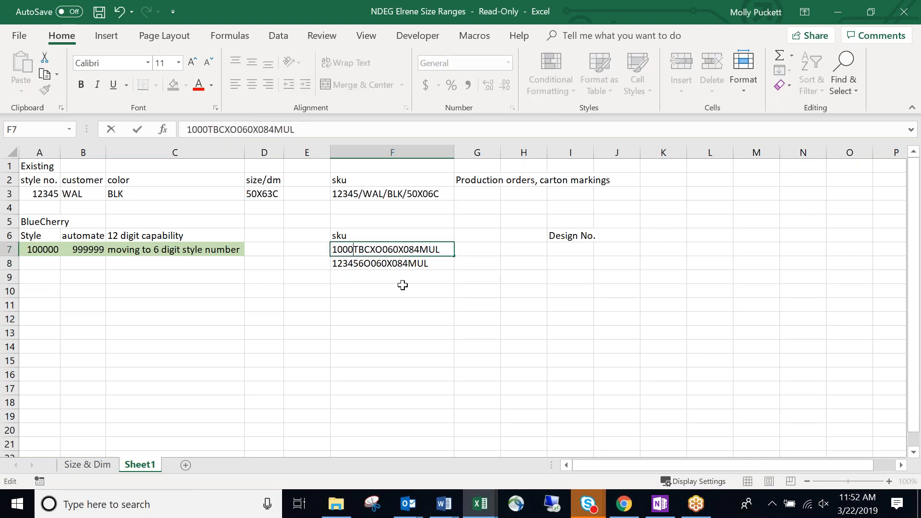
type("123456")
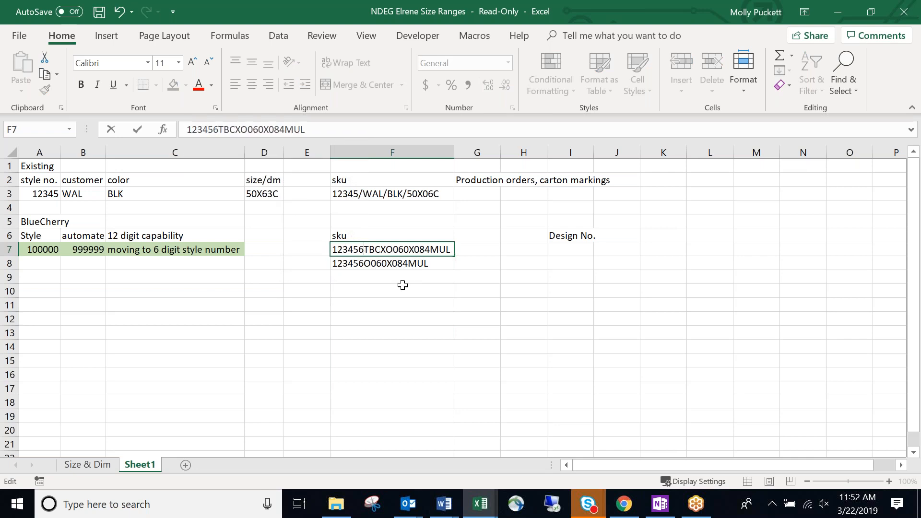
key("Return")
left_click(413, 304)
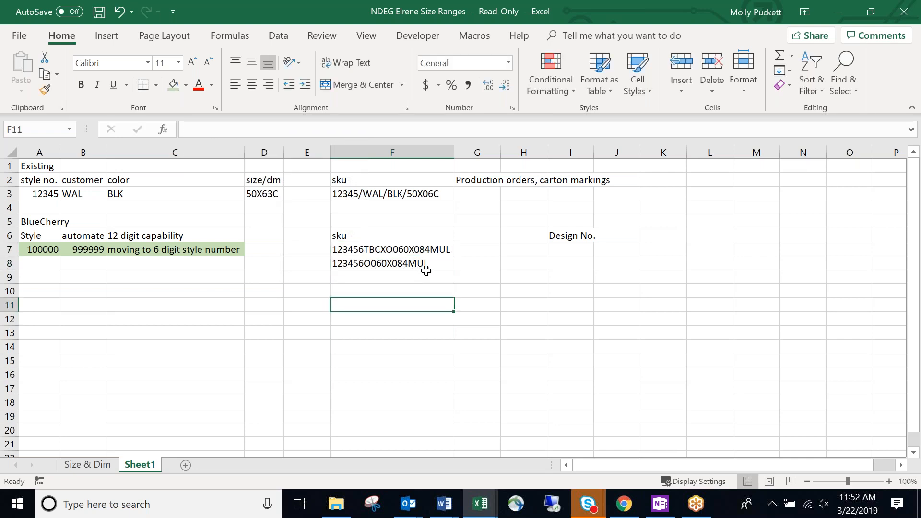
left_click(415, 282)
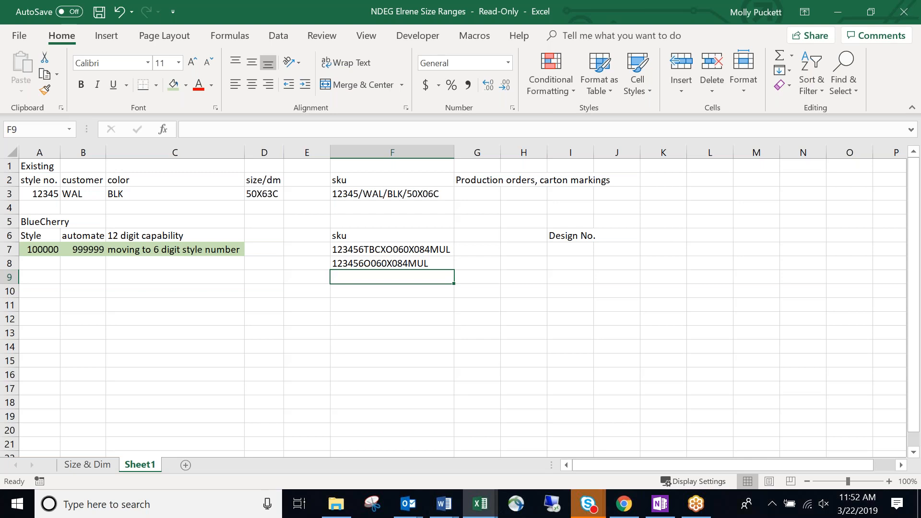
left_click(415, 293)
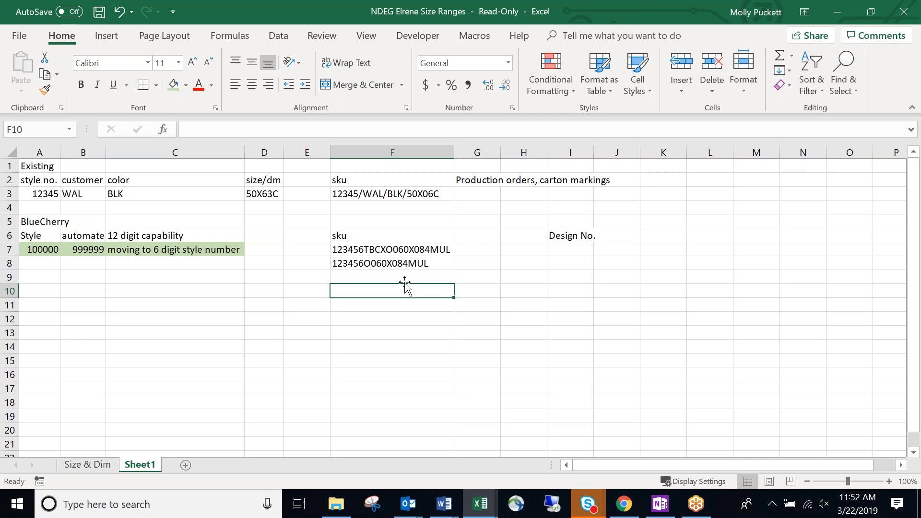
key("Up")
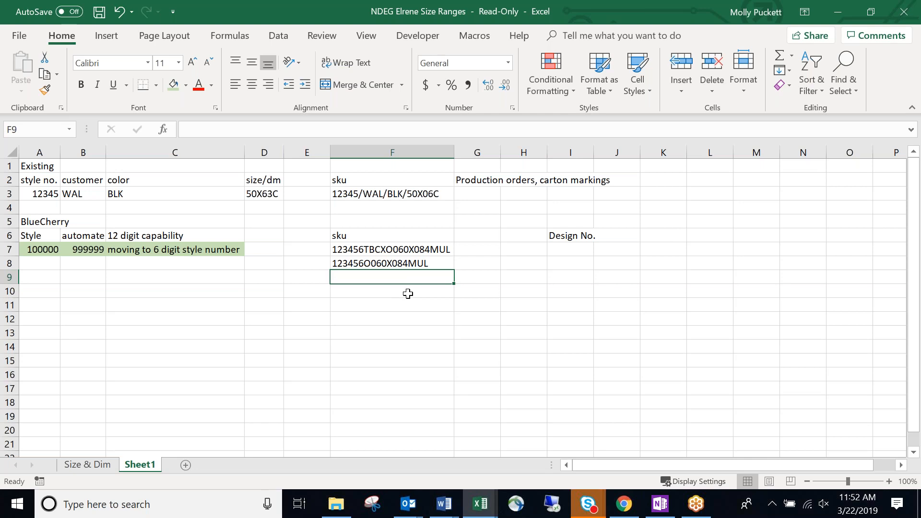
left_click(423, 261)
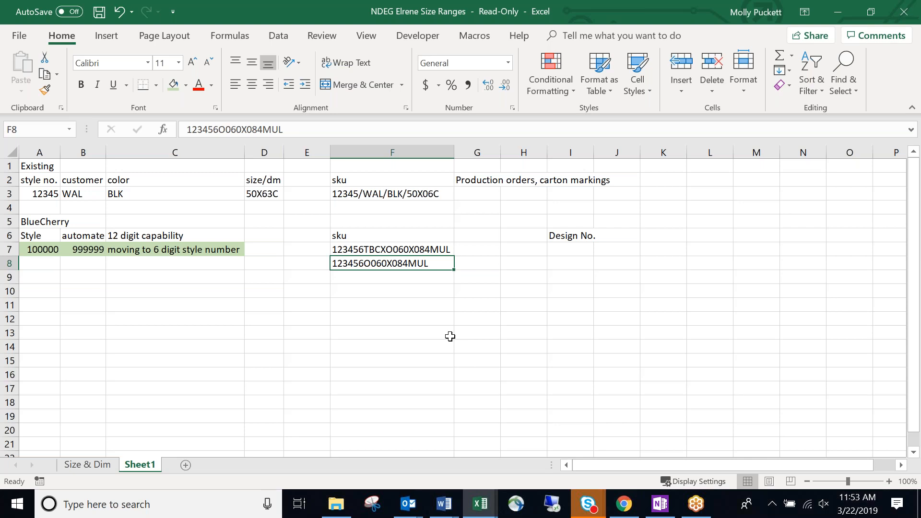
Review the existing 12345 / BLK / 50X63C example row cell by cell.
left_click(234, 273)
left_click(34, 271)
left_click(38, 261)
left_click_drag(40, 197, 270, 194)
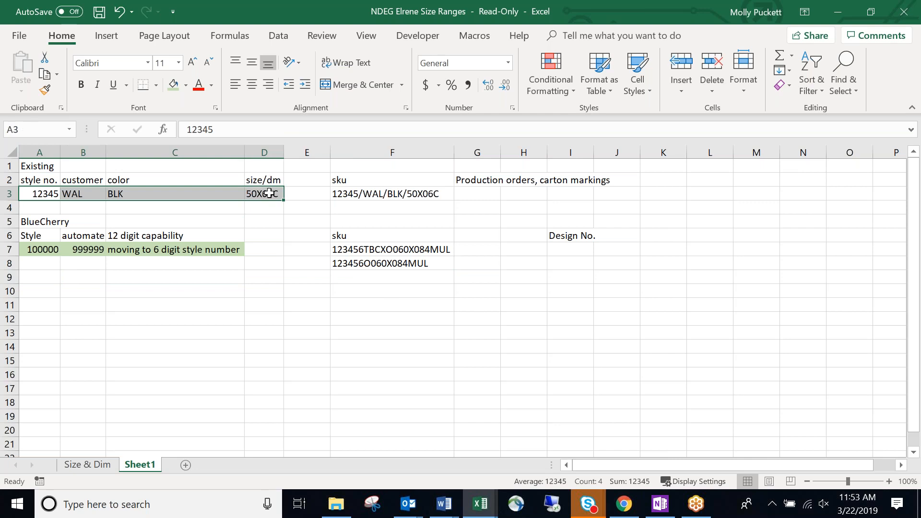
left_click(46, 264)
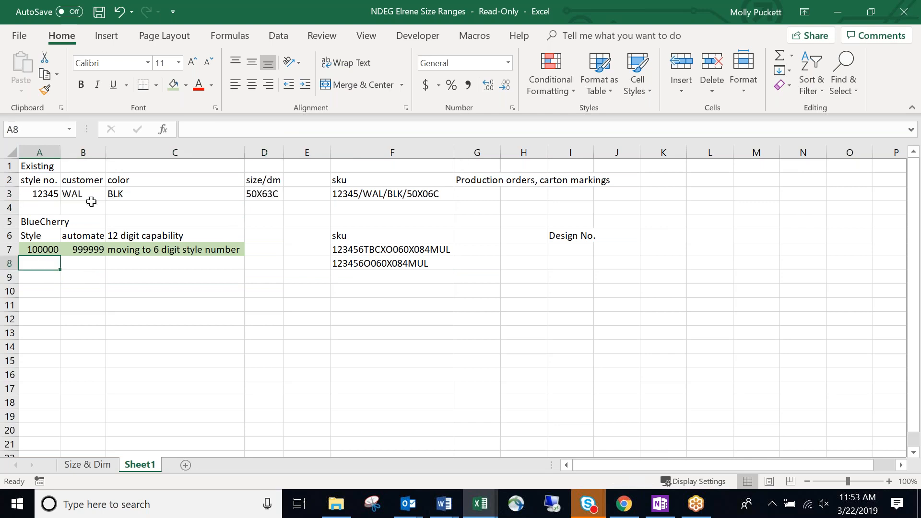
left_click(43, 195)
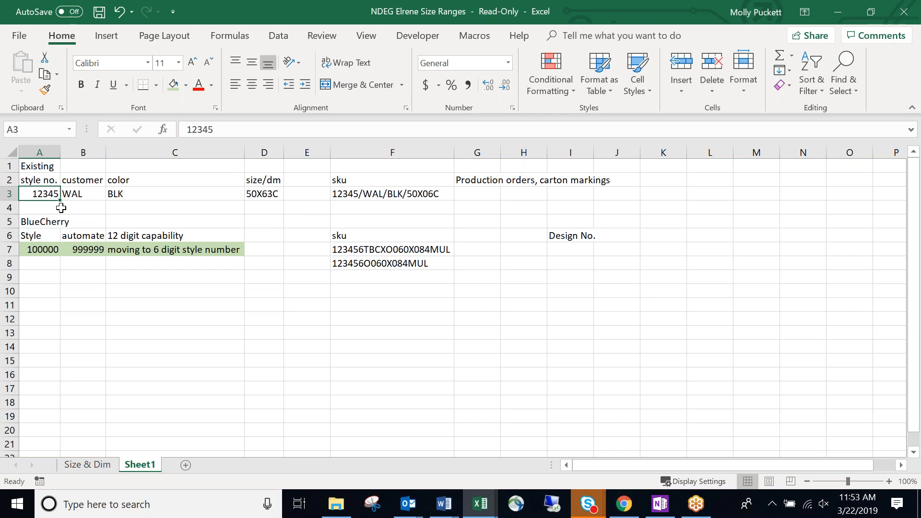
left_click(135, 193)
left_click(257, 193)
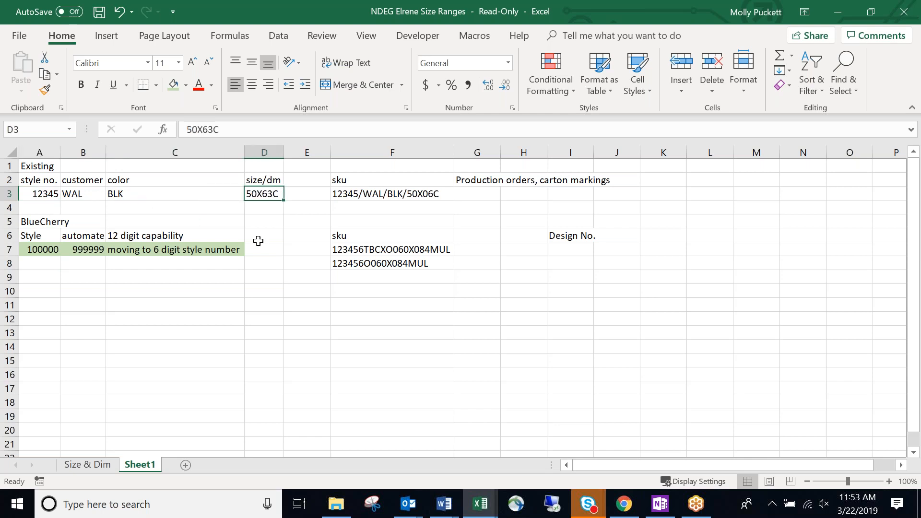
Compare against the new 123456O060X084MUL SKU, then bring the BlueCherry browser session forward.
left_click(380, 264)
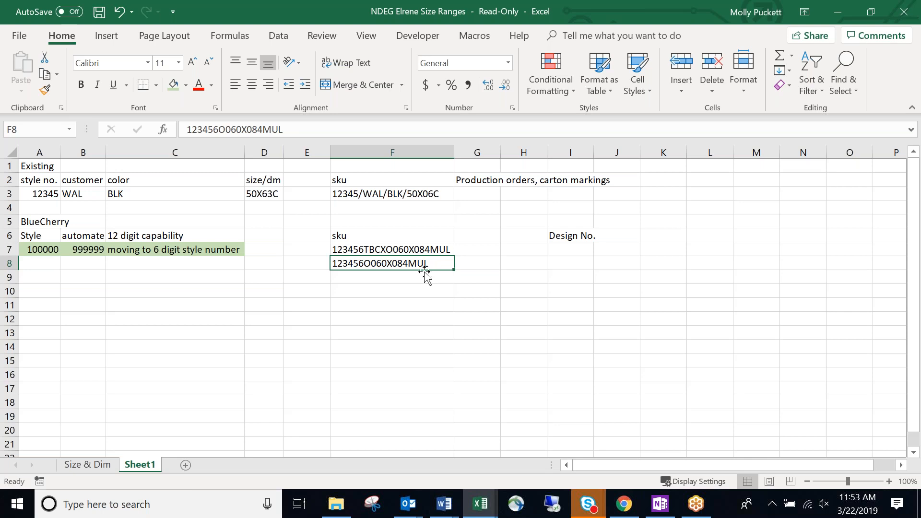
left_click(581, 360)
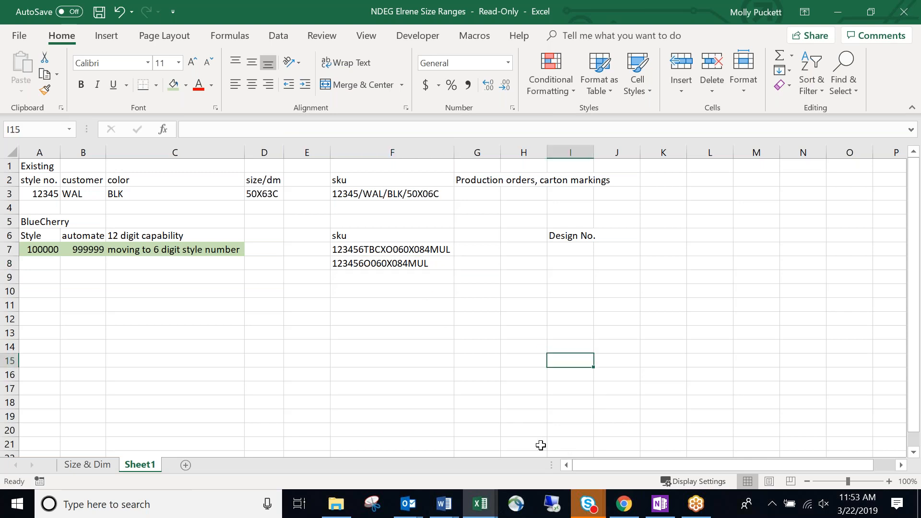
left_click(622, 504)
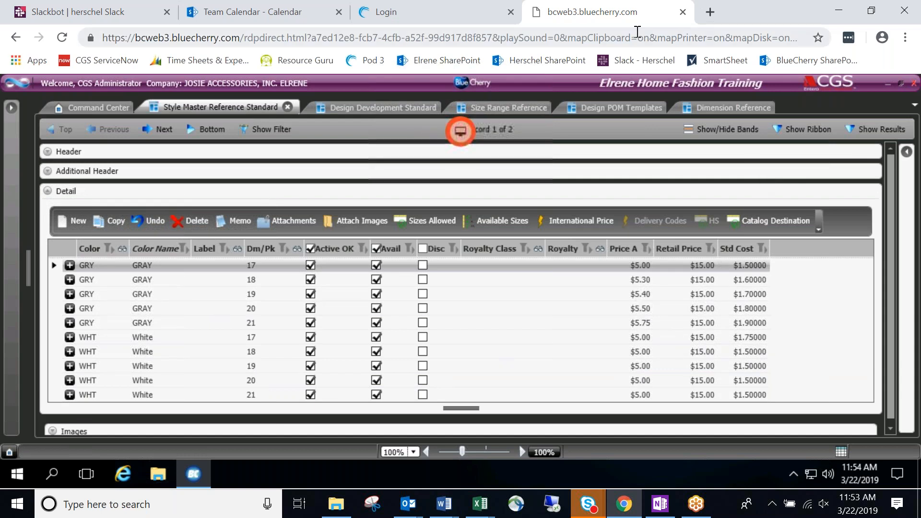
Minimize the browser to return to the Excel sheet with the 123456TBCXO060X084MUL SKU.
left_click(835, 11)
left_click(399, 249)
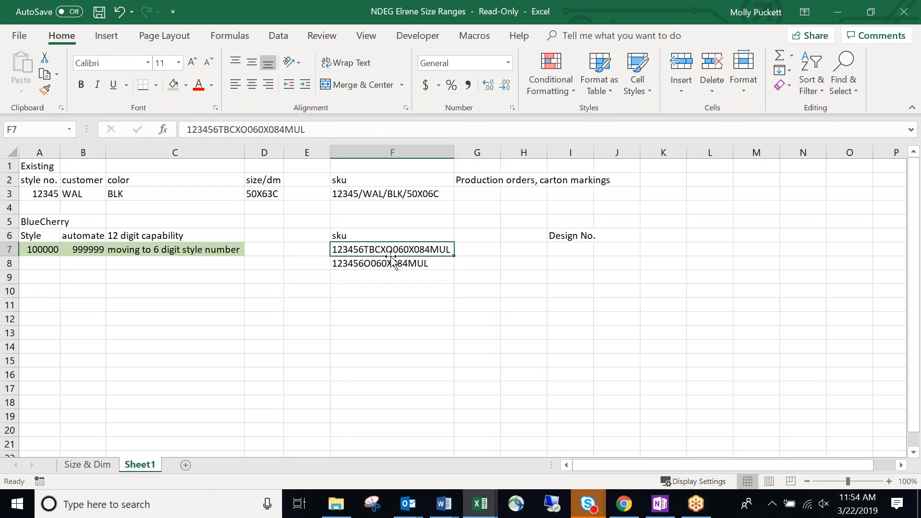
Compare the two 123456 SKU examples on Sheet1.
left_click(404, 266)
left_click(409, 253)
left_click(420, 266)
left_click(448, 306)
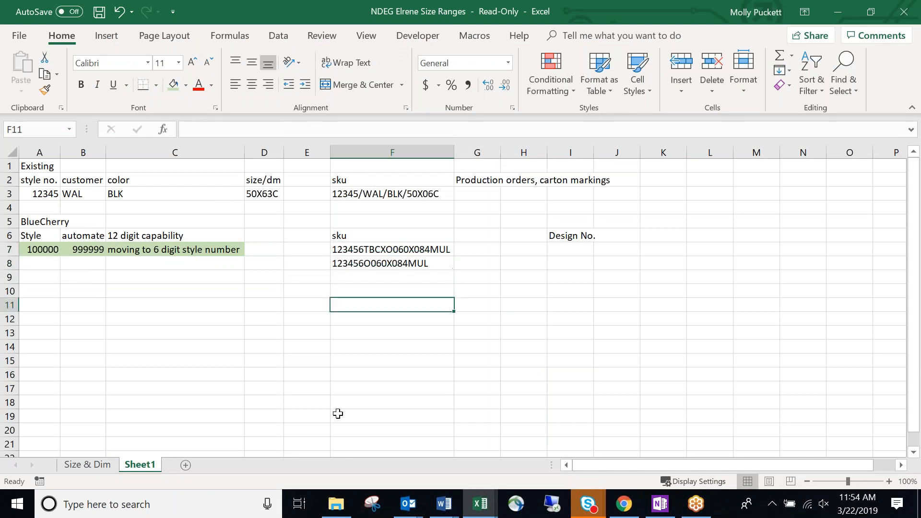
On the Size & Dim sheet, inspect the size code and 50x70 oblong tablecloth Dimension formulas.
left_click(87, 465)
left_click(485, 249)
scroll(499, 262, "up", 6)
scroll(506, 270, "down", 13)
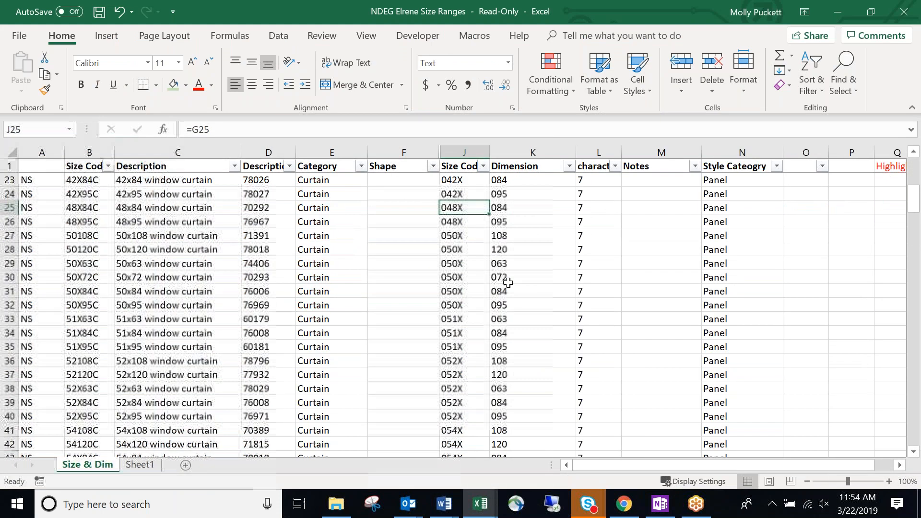
scroll(511, 284, "down", 9)
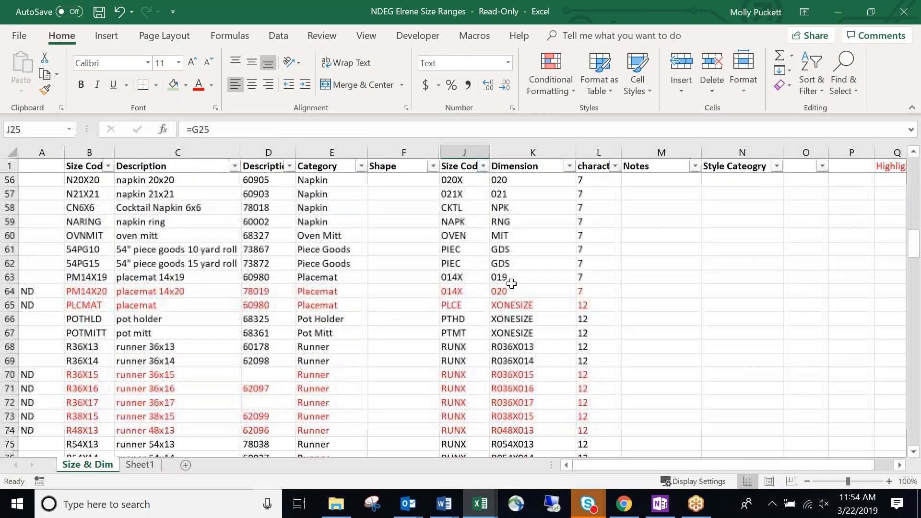
scroll(518, 291, "down", 8)
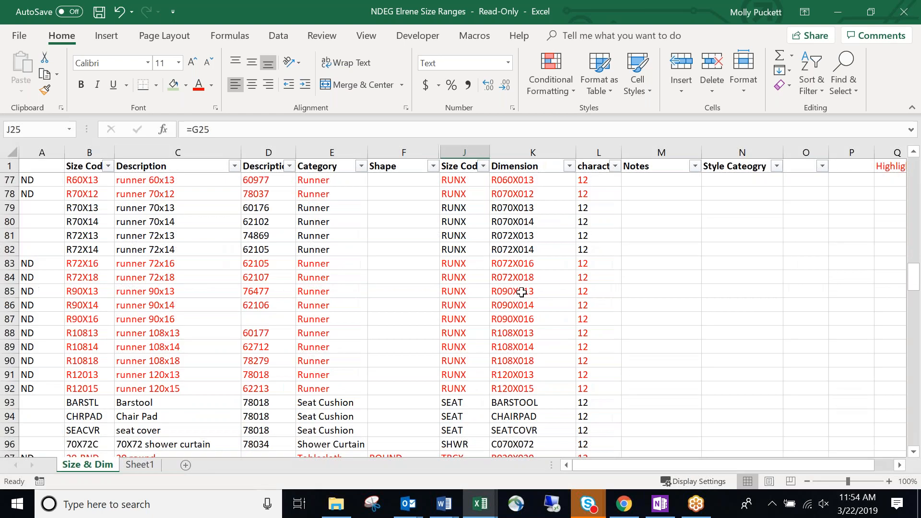
scroll(521, 291, "down", 2)
left_click(528, 225)
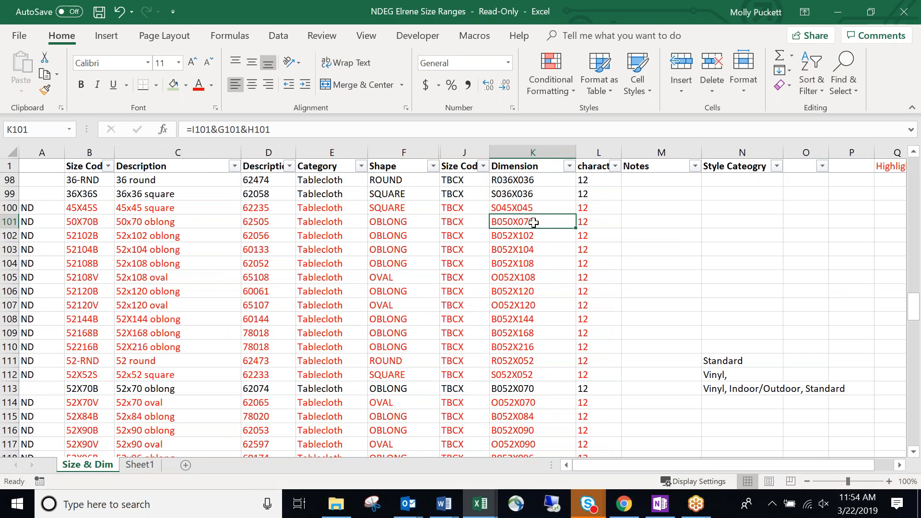
scroll(539, 250, "up", 20)
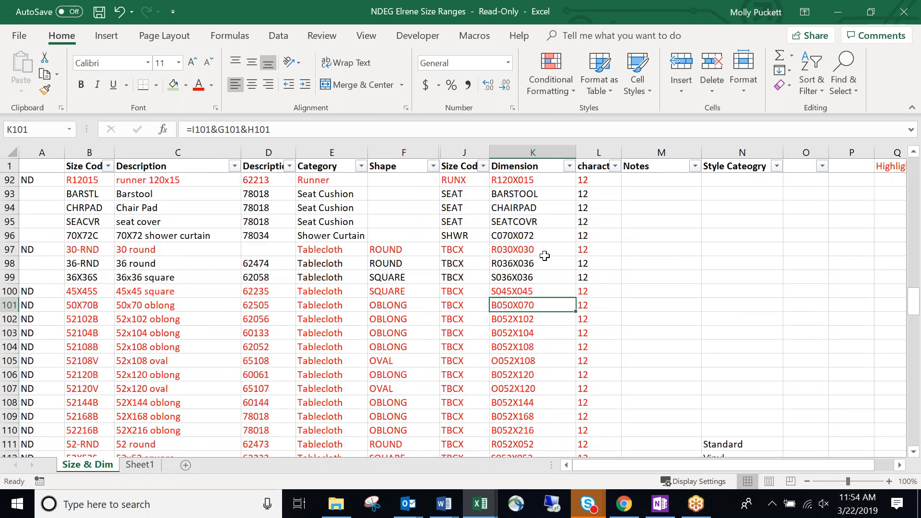
scroll(539, 273, "up", 5)
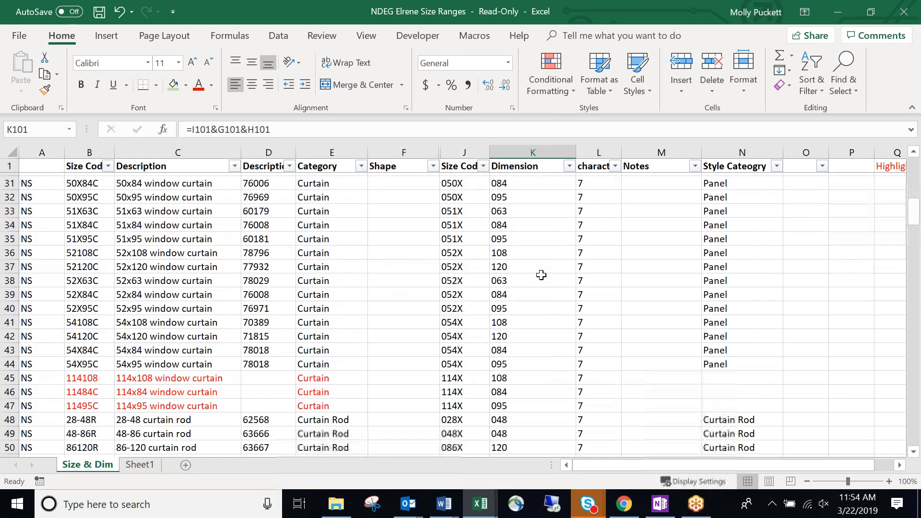
Inspect the curtain size codes (50x63, 50x84) and row 27's Size Code and Dimension formulas.
left_click(480, 247)
scroll(479, 245, "up", 1)
left_click(469, 234)
left_click(469, 310)
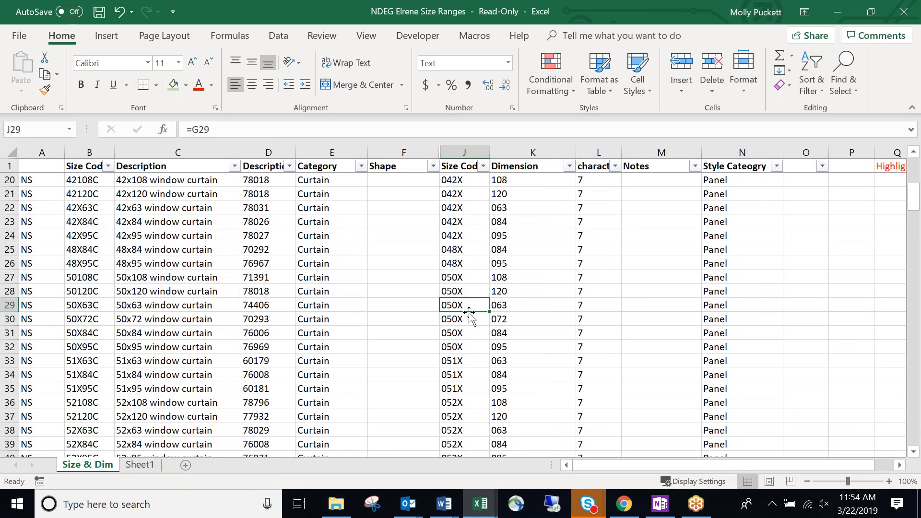
left_click(469, 332)
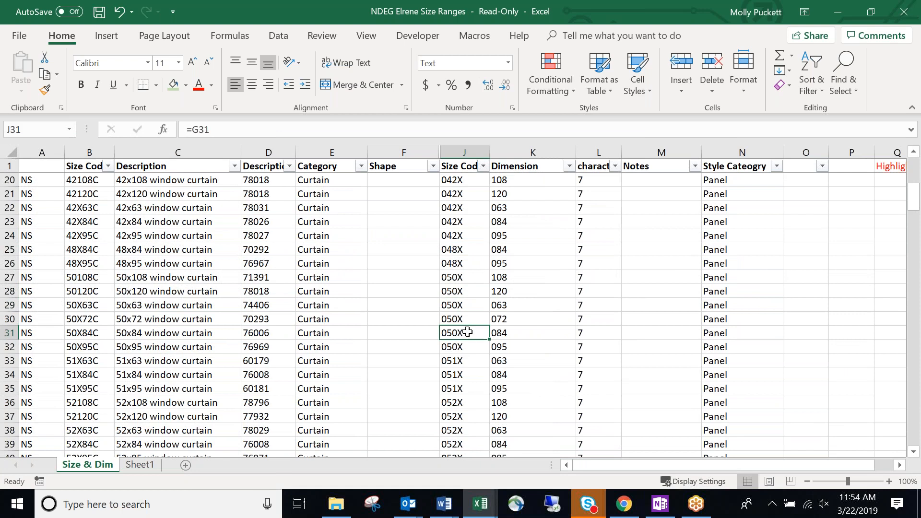
left_click(477, 279)
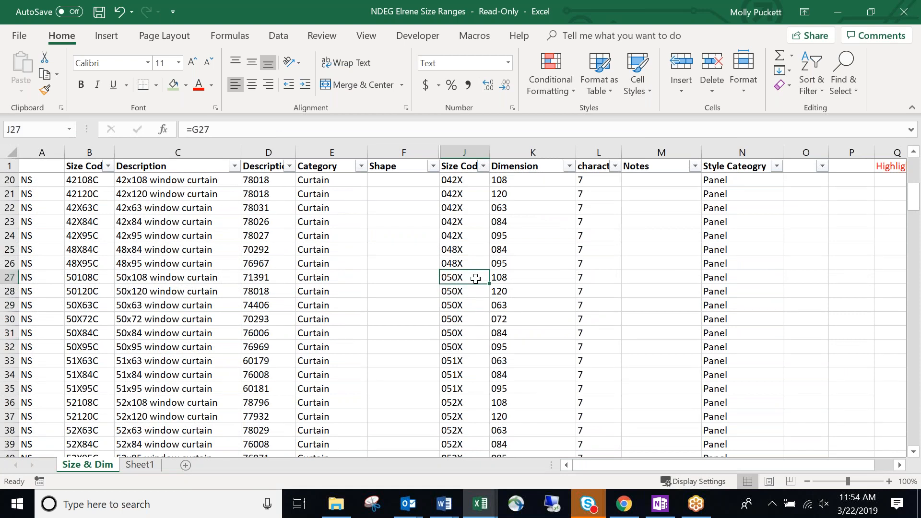
left_click(541, 274)
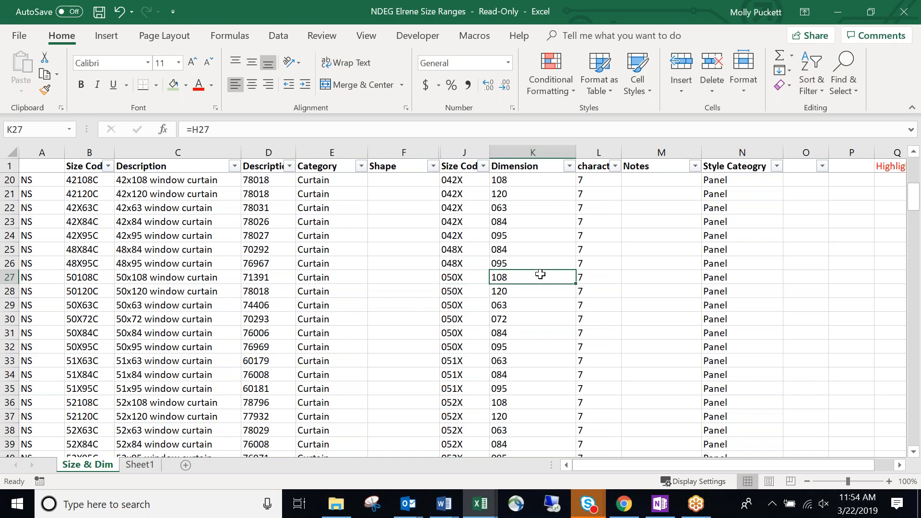
Check Dimension formulas in row 37, K74, K78, K80 and K132, then minimize the workbook.
scroll(539, 266, "down", 7)
scroll(500, 237, "up", 2)
left_click(467, 208)
left_click_drag(470, 208, 509, 206)
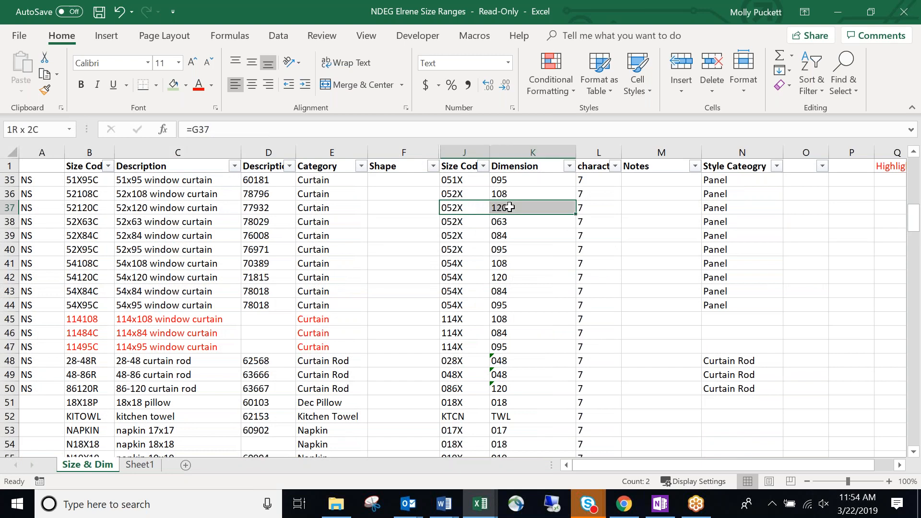
scroll(523, 283, "down", 11)
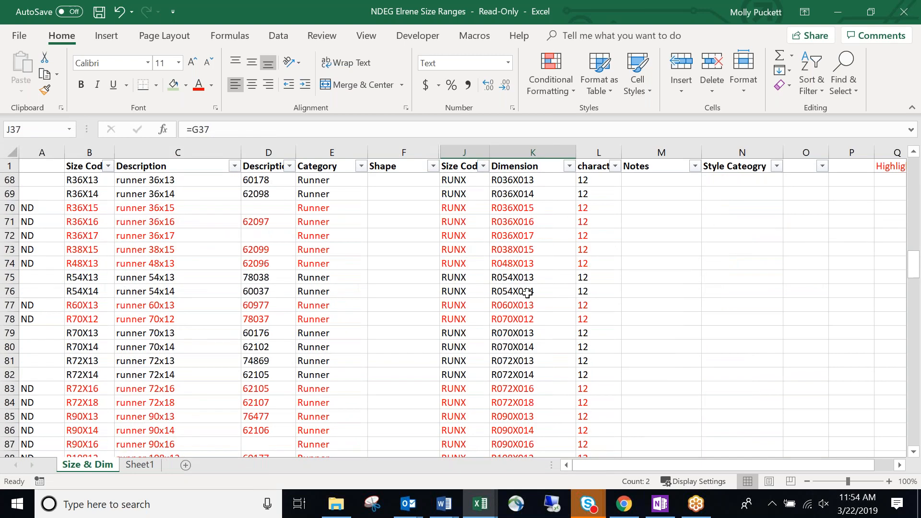
left_click(520, 263)
scroll(522, 271, "down", 1)
left_click(525, 279)
left_click(520, 307)
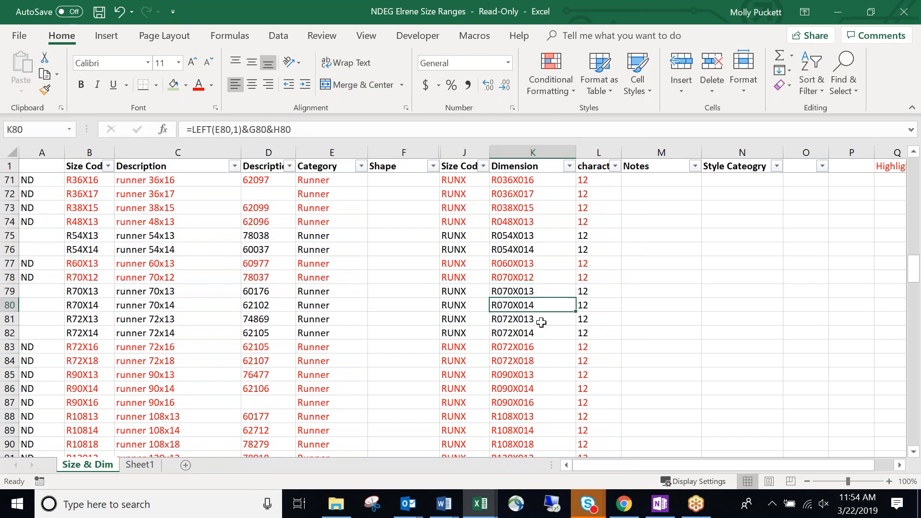
scroll(541, 321, "down", 12)
scroll(542, 319, "down", 5)
left_click(544, 319)
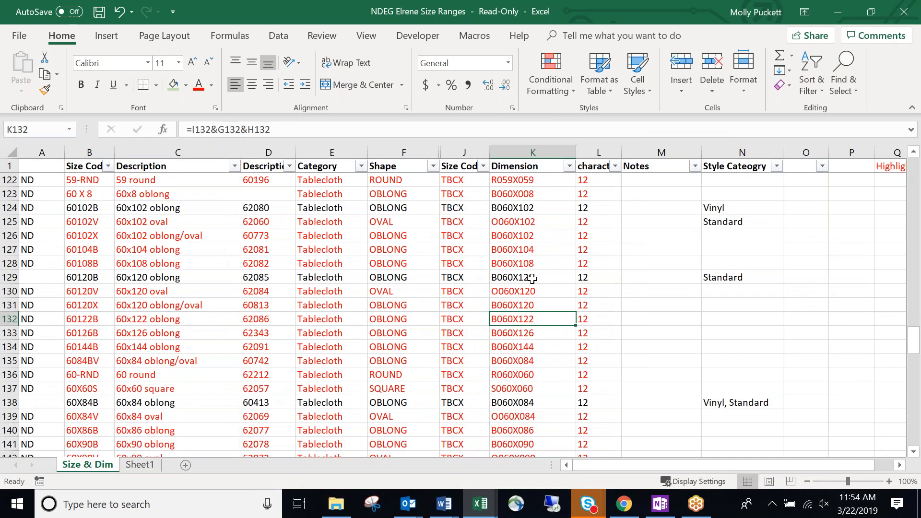
left_click(845, 10)
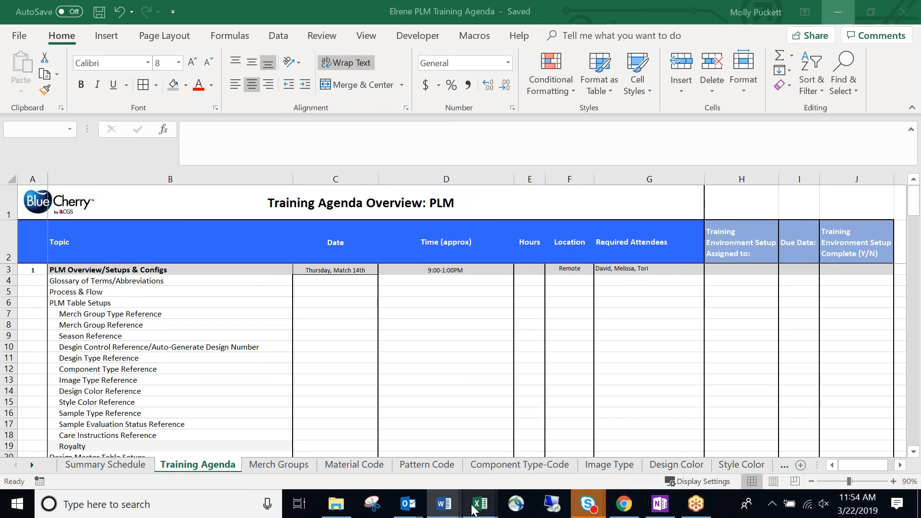
Bring the NDEG Elrene Size Ranges workbook back to the front.
mouse_move(480, 504)
left_click(567, 454)
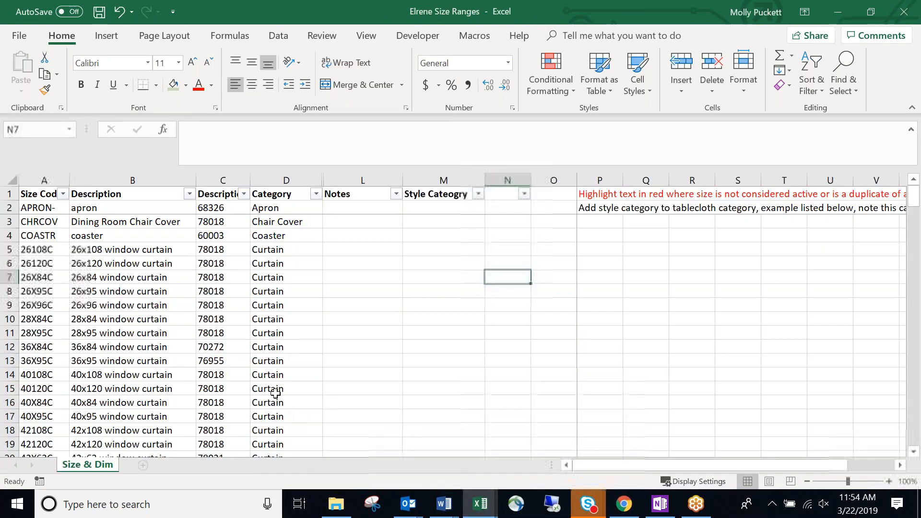
left_click(845, 11)
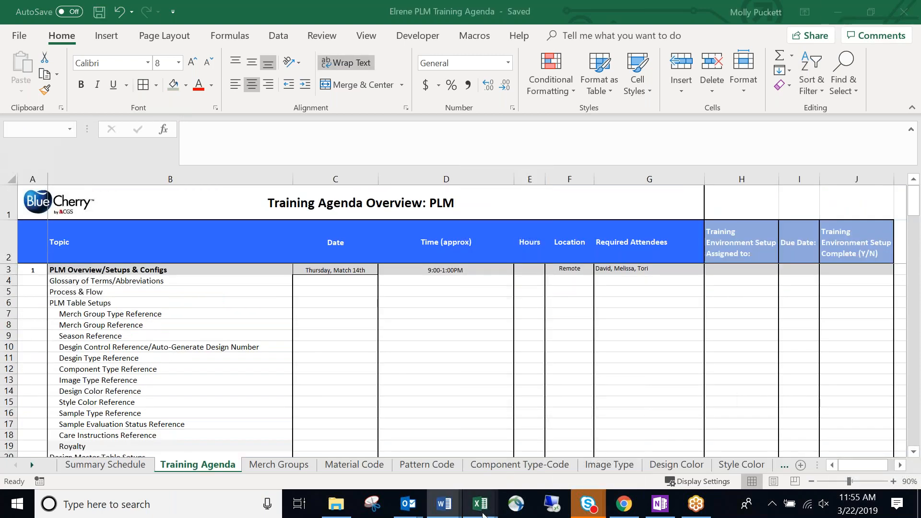
mouse_move(480, 504)
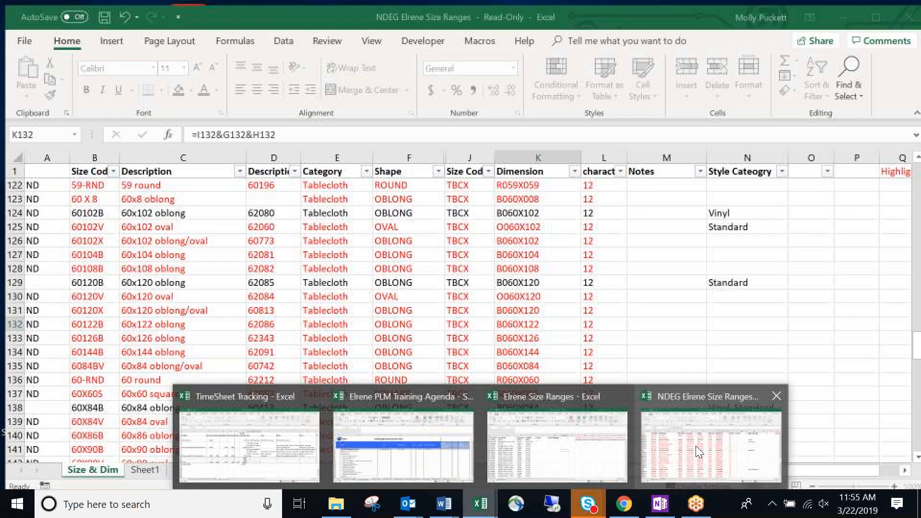
left_click(696, 446)
On Sheet1, give the 123456O060X084MUL SKU in F8 a green fill.
left_click(147, 464)
left_click(364, 263)
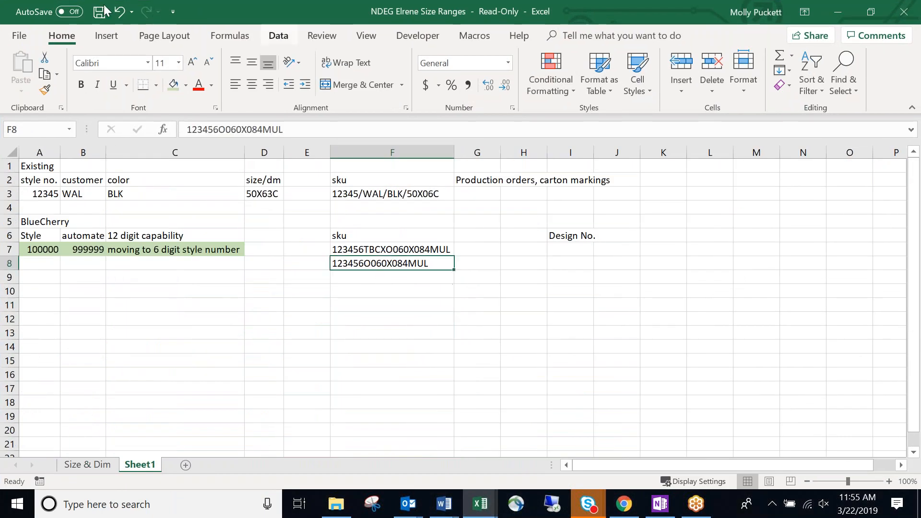
left_click(173, 86)
left_click(382, 336)
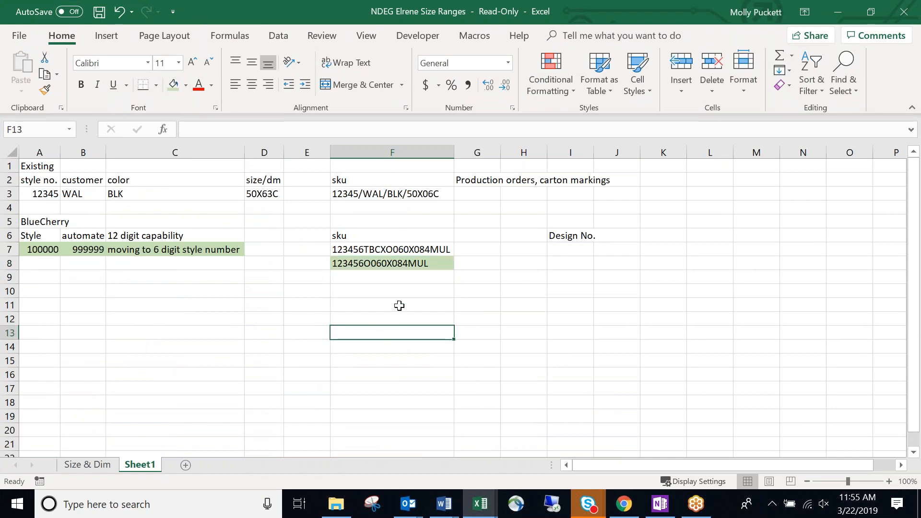
left_click(415, 278)
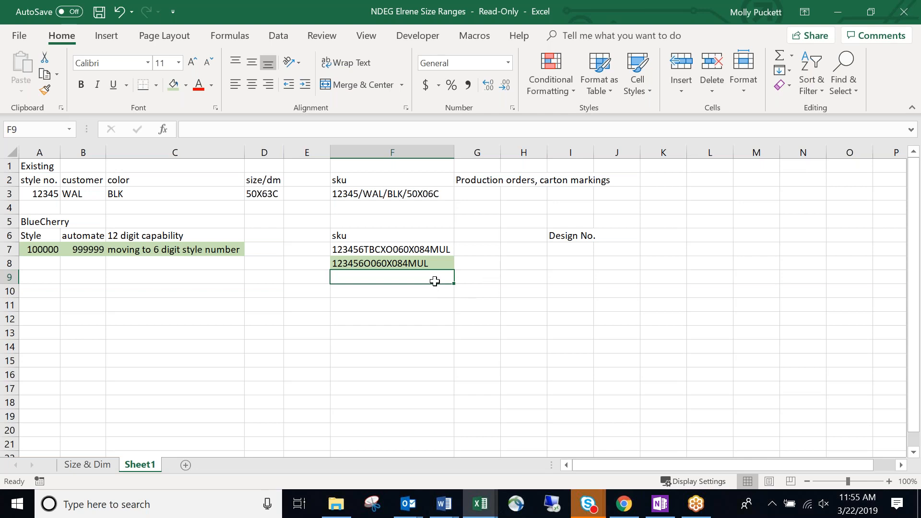
Enter the SKU 123456052X084BLK in F9 and check the entry.
type("1")
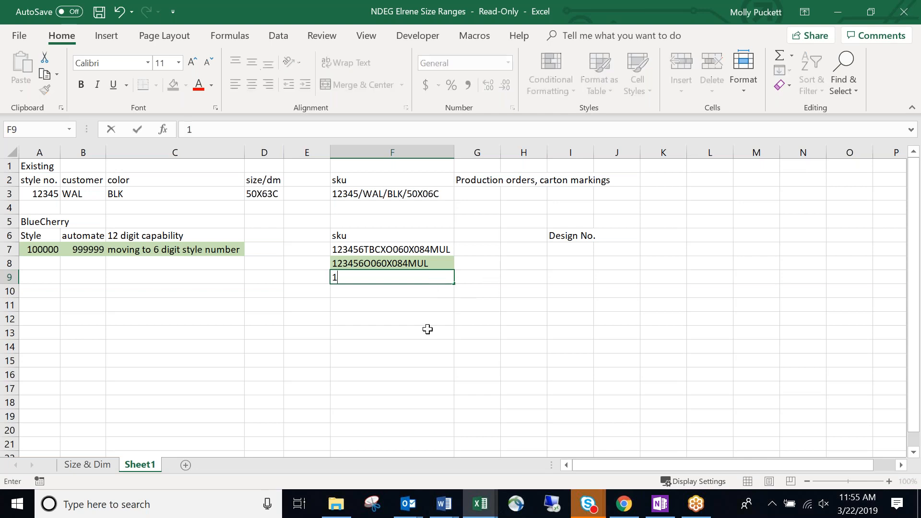
type("23456")
type("052")
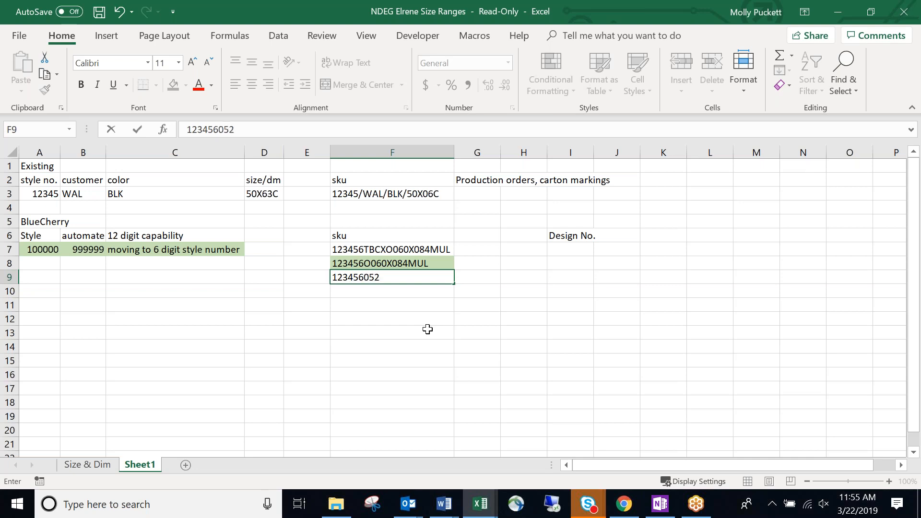
type("x")
key("BackSpace")
type("X084BLK")
key("Return")
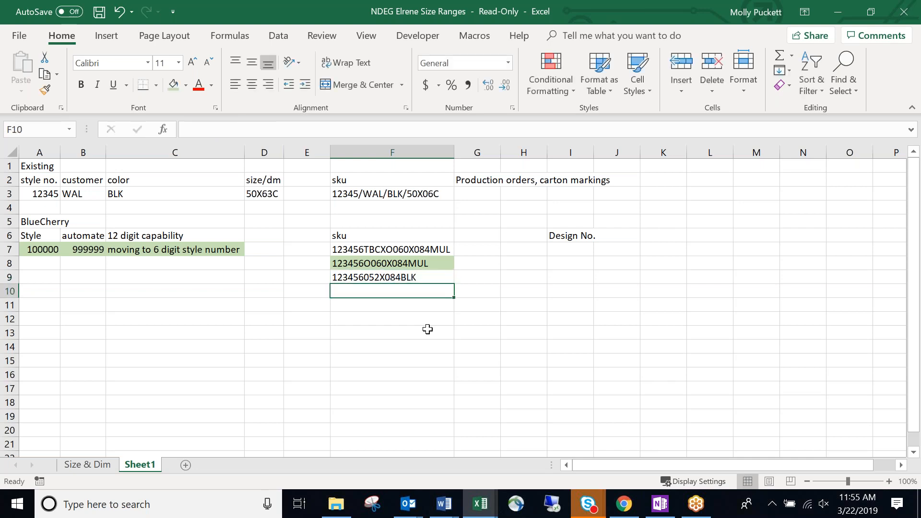
left_click(429, 273)
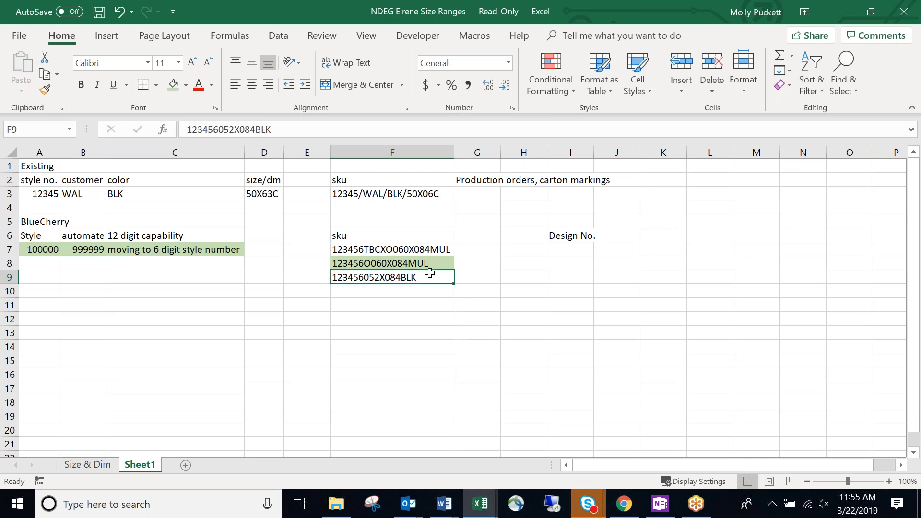
double_click(365, 277)
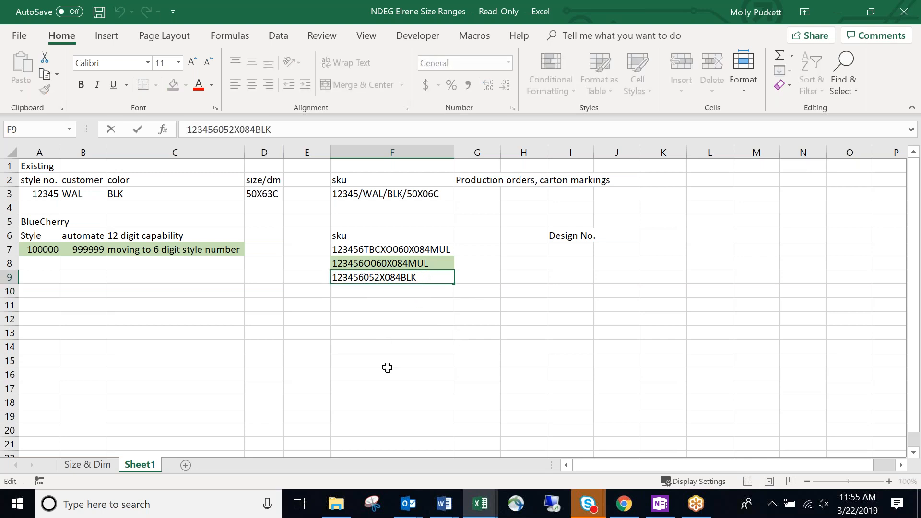
left_click(387, 369)
left_click(404, 292)
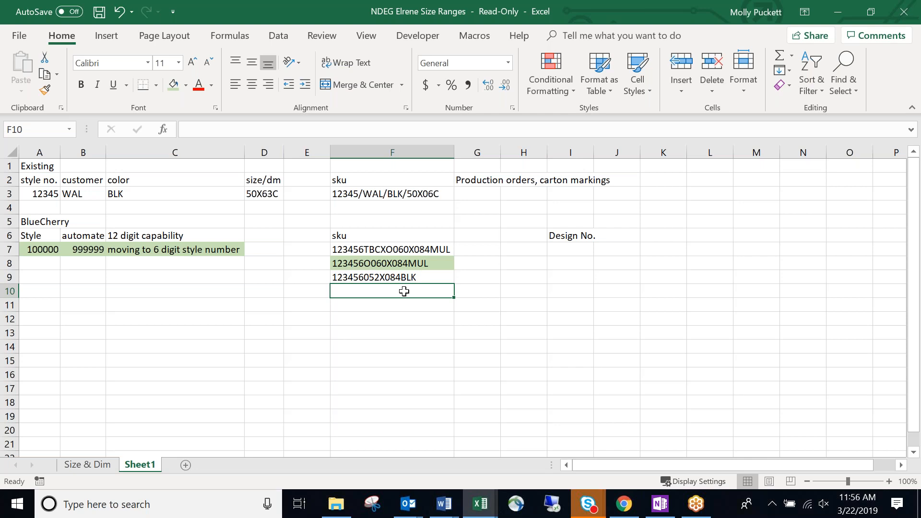
Begin extending the G2 production orders note with a comma.
left_click(477, 184)
left_click(366, 129)
type(",")
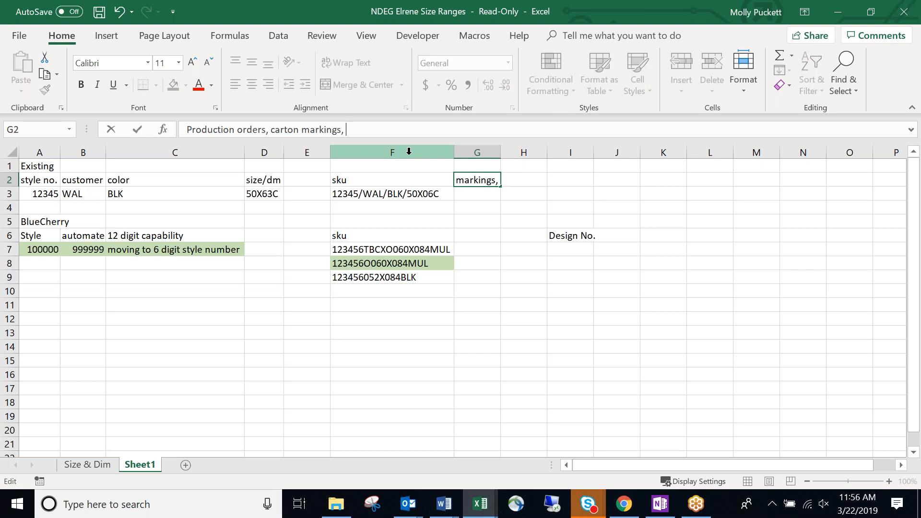
Append 'ecom catalog setup' to the G2 note, then move the cursor to E8.
type("ecom cate")
type("log setup")
key("Return")
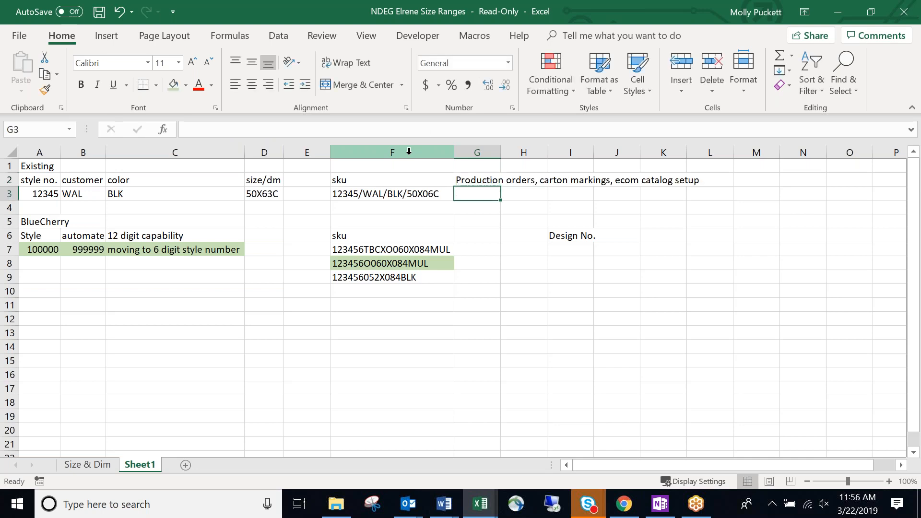
key("Up")
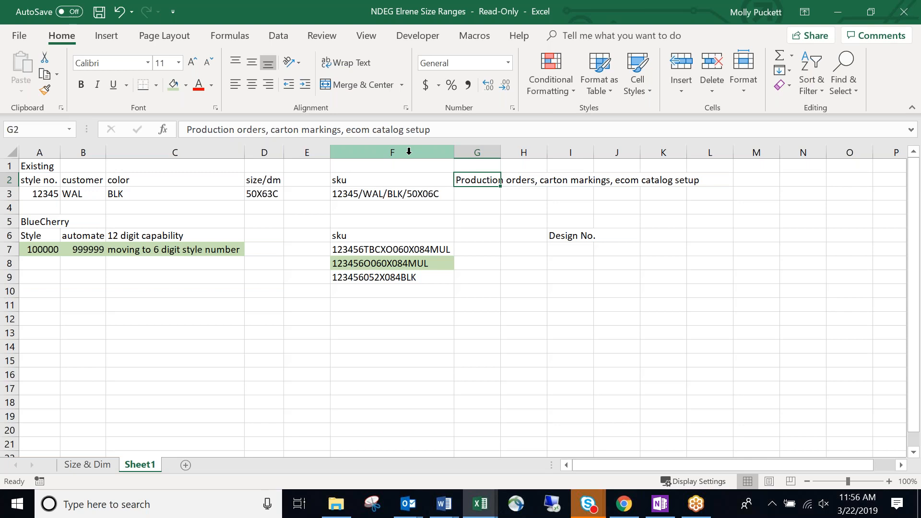
key("Down")
key("Down")
key("Down")
key("Down")
key("Down")
key("Down")
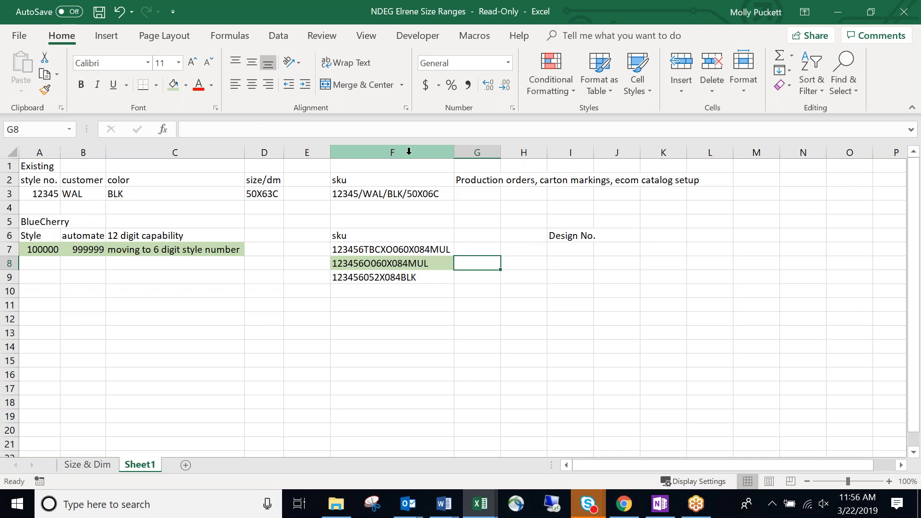
key("Down")
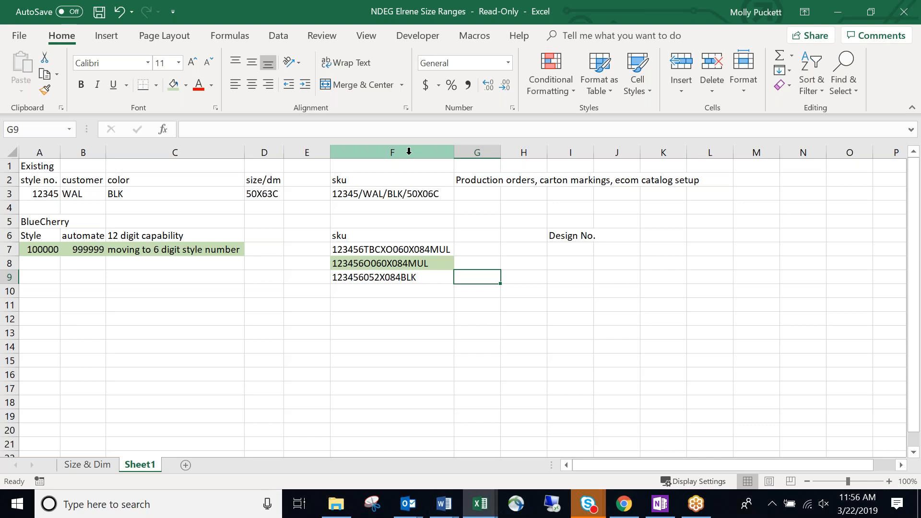
key("Left")
key("Down")
key("Left")
key("Up")
key("Up")
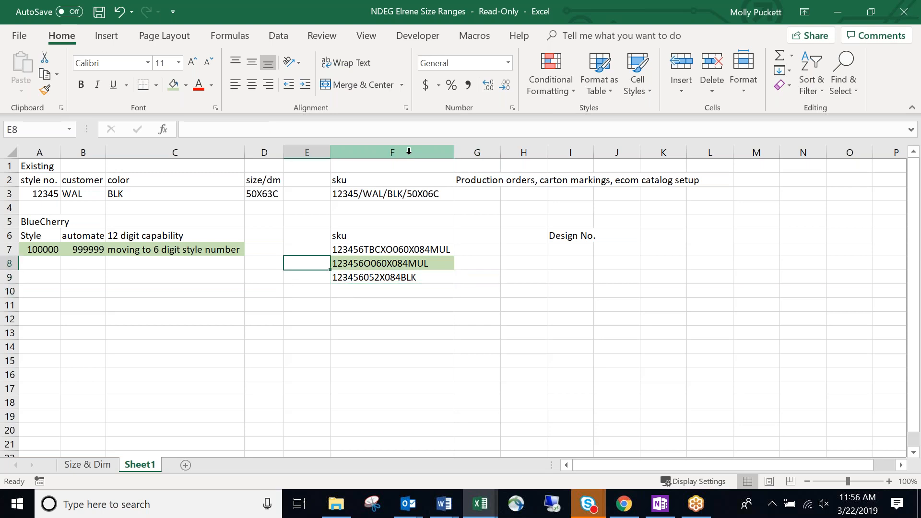
Label E8 'Tablecloth/Runner' and E9 'Window', and autofit column E.
type("Table")
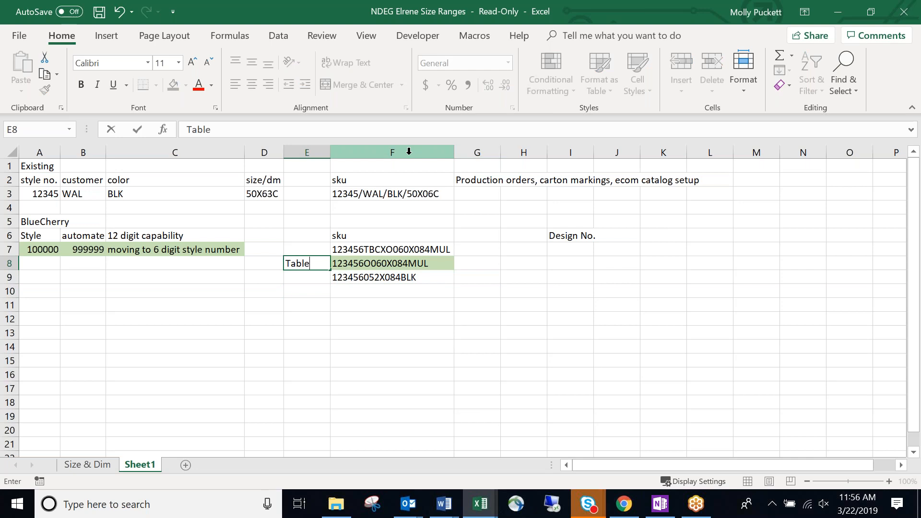
type("cloth/")
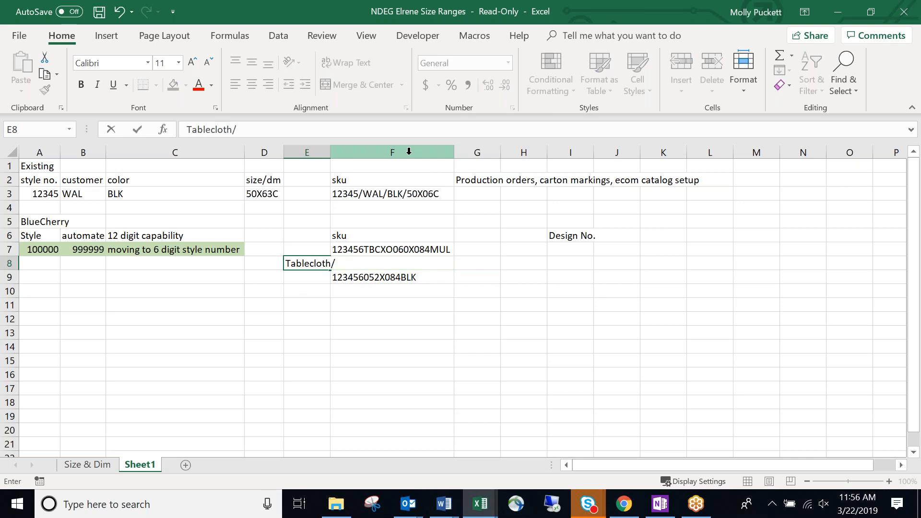
type("Runner")
key("Return")
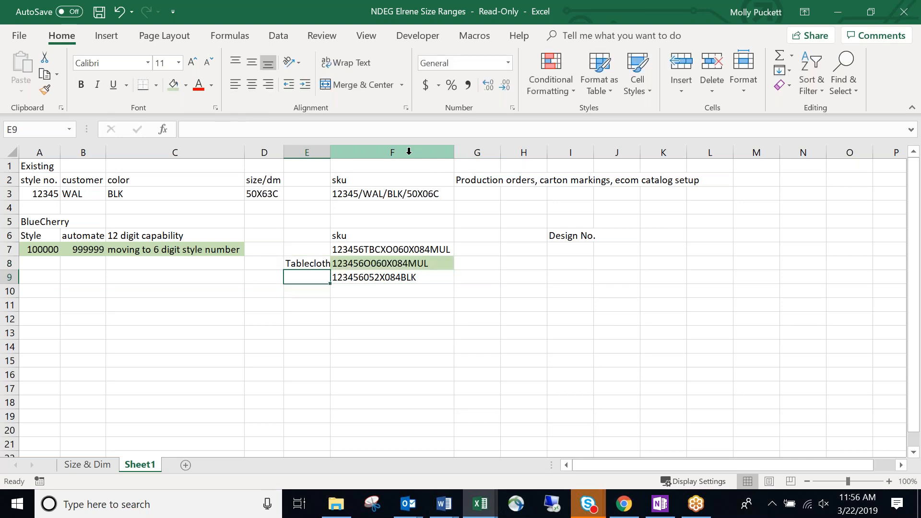
type("Window/")
key("BackSpace")
key("Return")
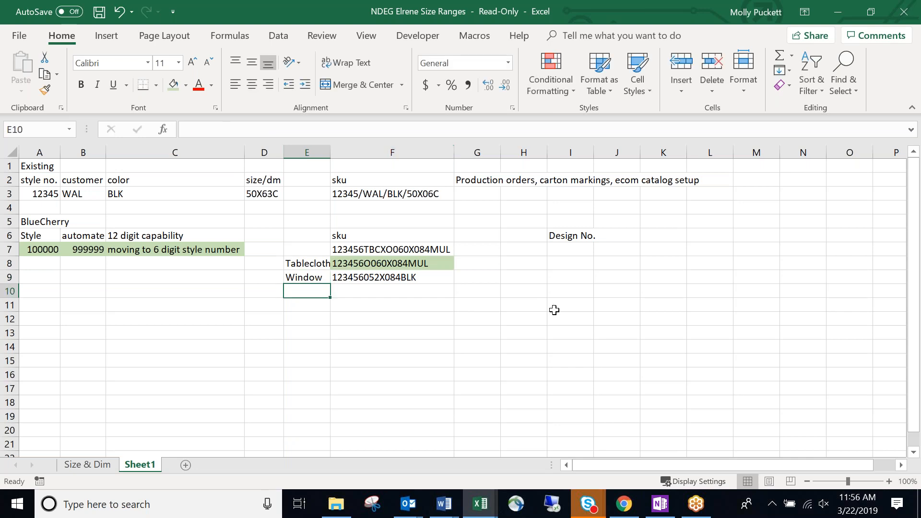
double_click(330, 152)
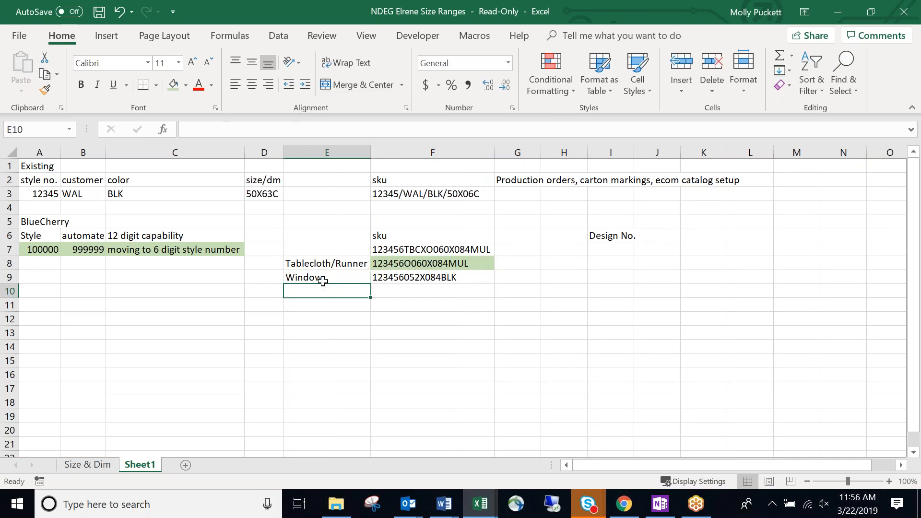
left_click_drag(350, 265, 350, 276)
Enter =COUNTA(F8) in G8 and fill it down to G9.
left_click(515, 264)
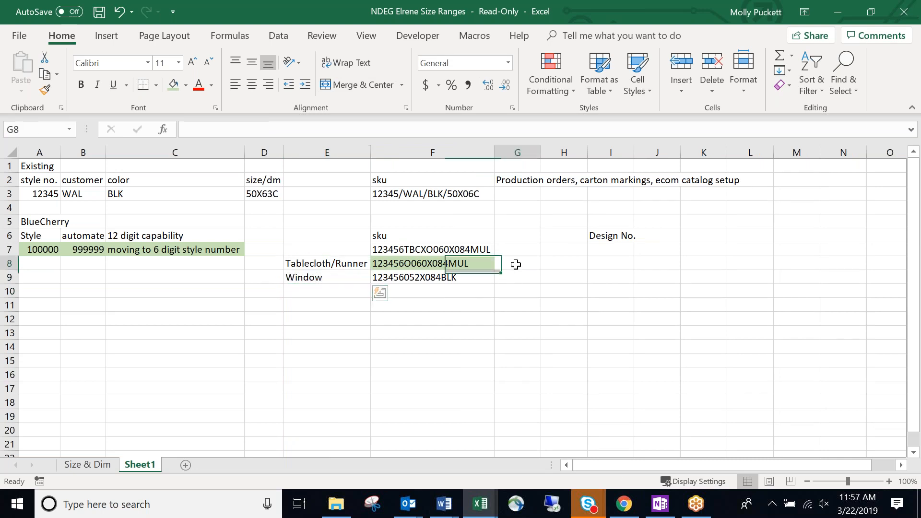
type("=count")
key("Down")
key("Tab")
left_click(461, 265)
key("Return")
left_click(515, 261)
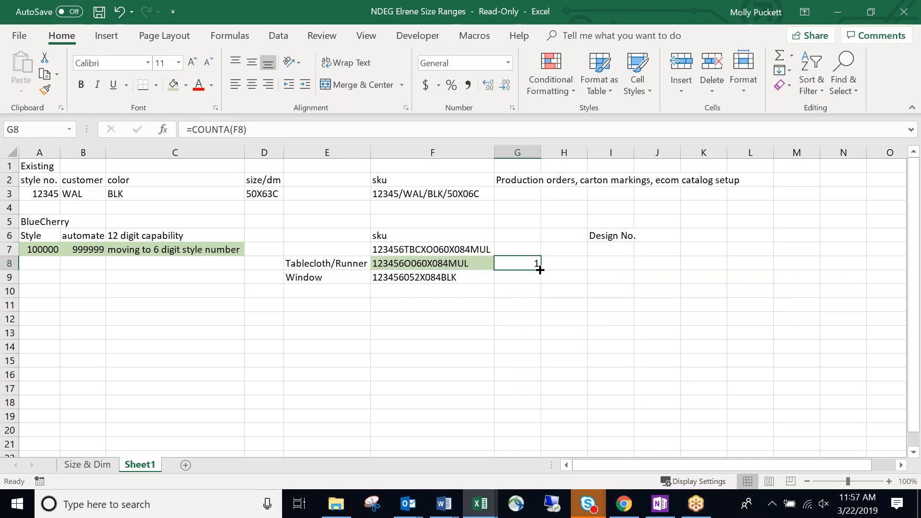
left_click_drag(540, 272, 539, 287)
left_click(527, 260)
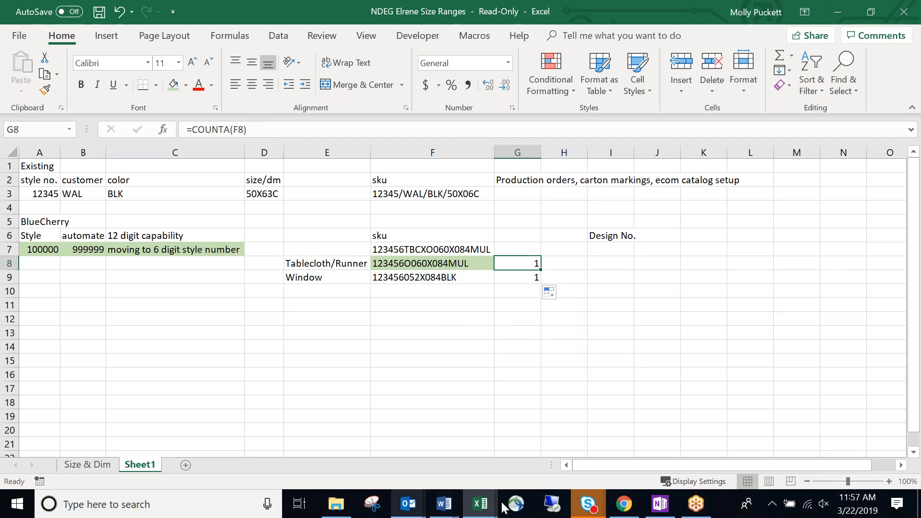
left_click(624, 509)
left_click(666, 461)
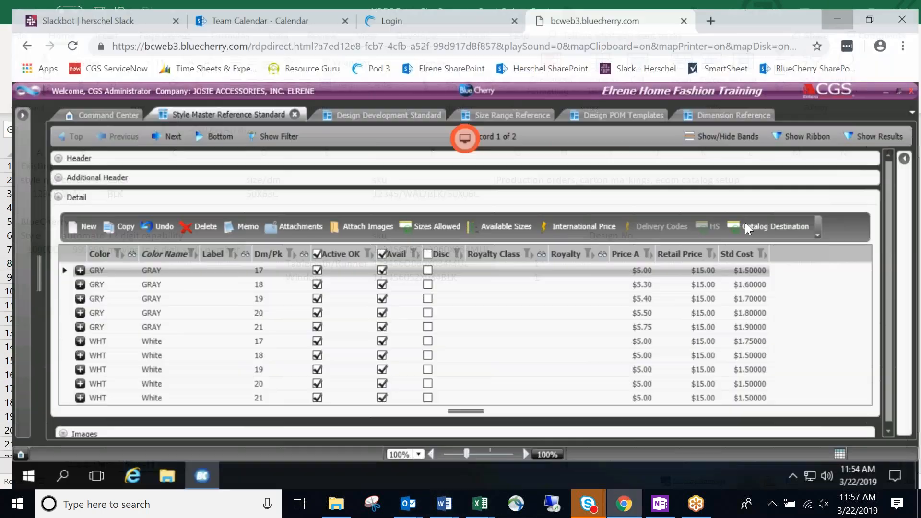
Drag the BlueCherry browser window aside to reveal the Excel Sheet1 again.
left_click_drag(758, 13, 920, 150)
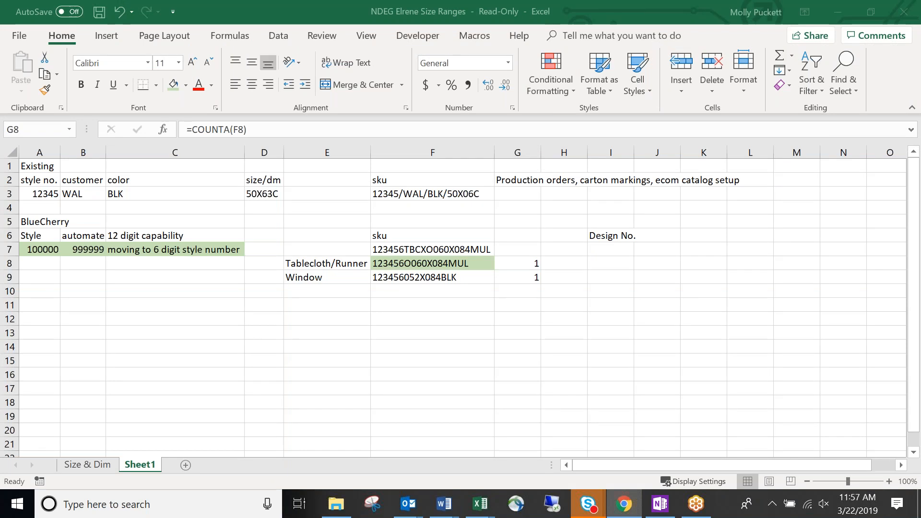
Change G8's formula to =LEN(F8) and copy it into G9, showing 17 and 16.
left_click(522, 272)
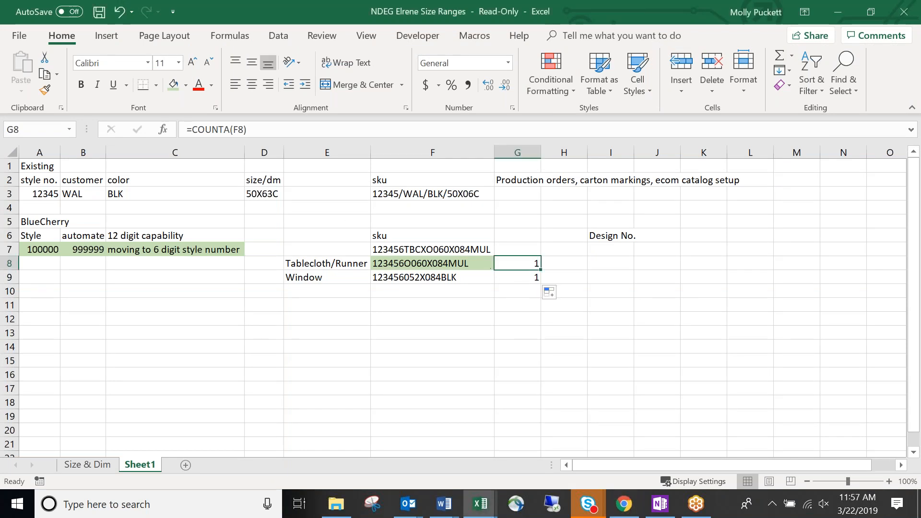
left_click(230, 133)
key("BackSpace")
key("BackSpace")
key("BackSpace")
key("BackSpace")
key("BackSpace")
key("BackSpace")
type("le")
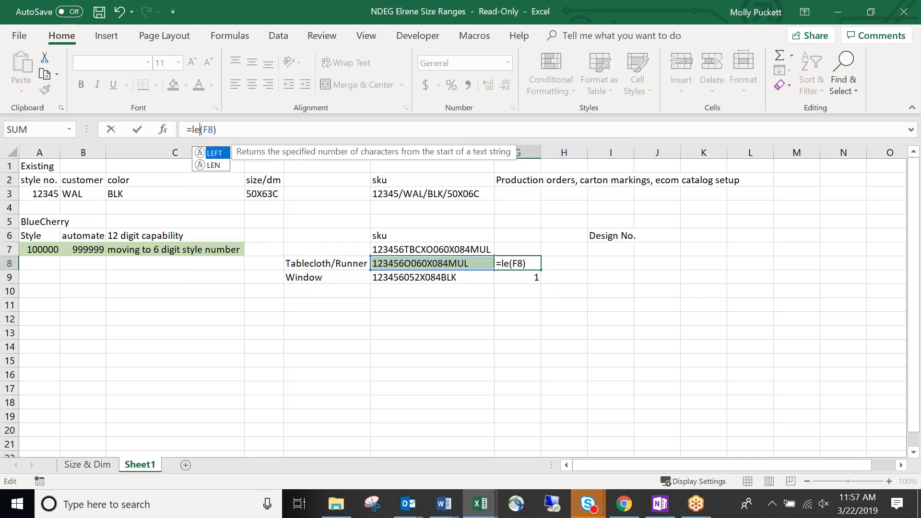
type("n")
key("Return")
key("Up")
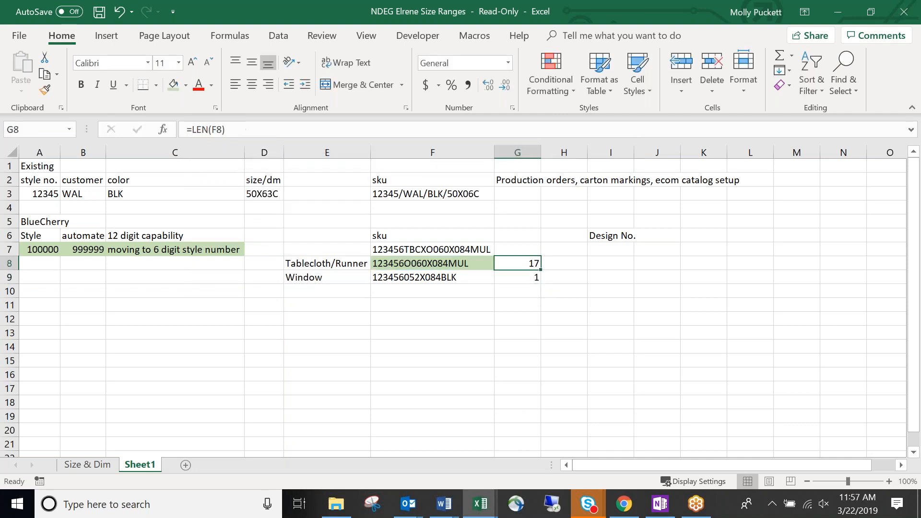
key("ctrl+c")
key("Down")
key("ctrl+v")
key("Down")
Add a 'character count' header in G6 and autofit column G to it.
key("Left")
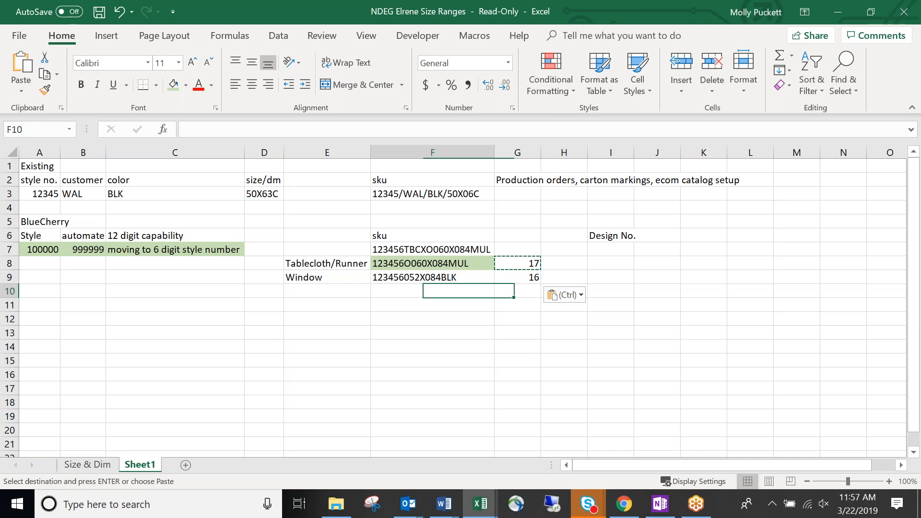
key("Right")
key("Up")
key("Up")
key("Up")
key("Up")
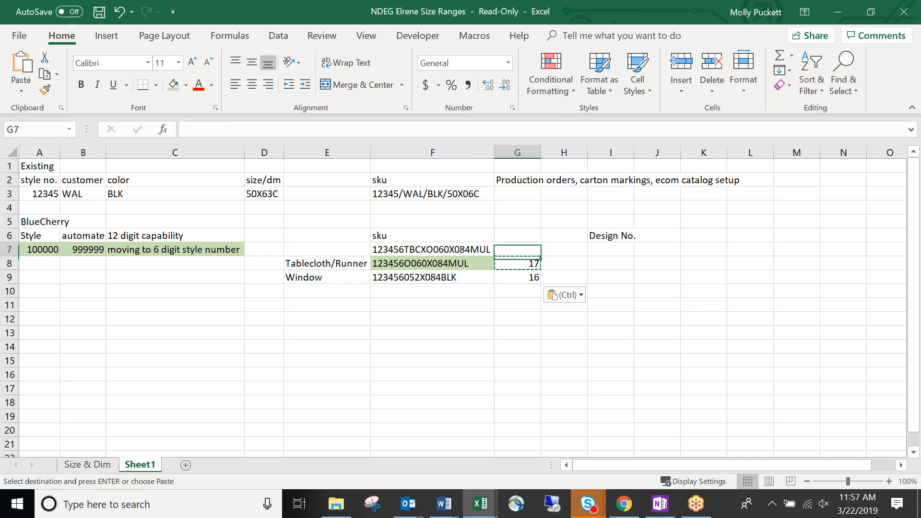
type("charact")
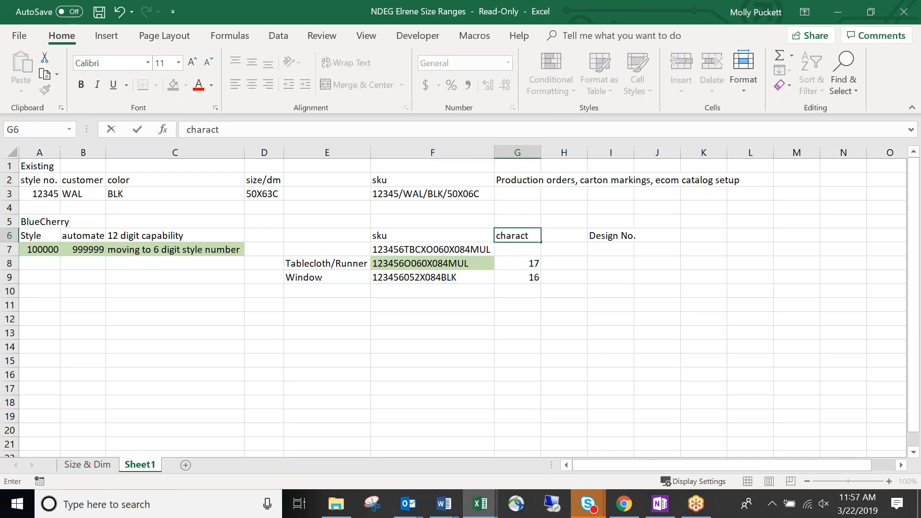
type("er count")
key("Return")
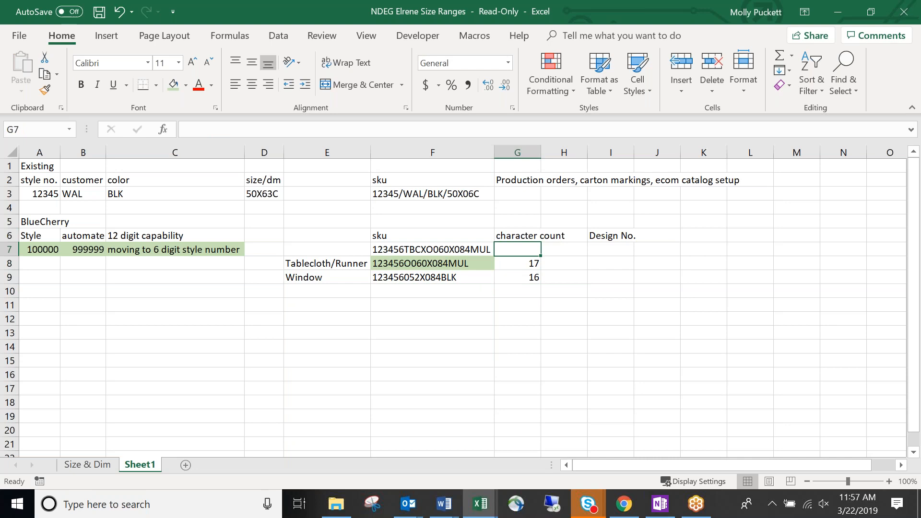
left_click_drag(540, 152, 541, 152)
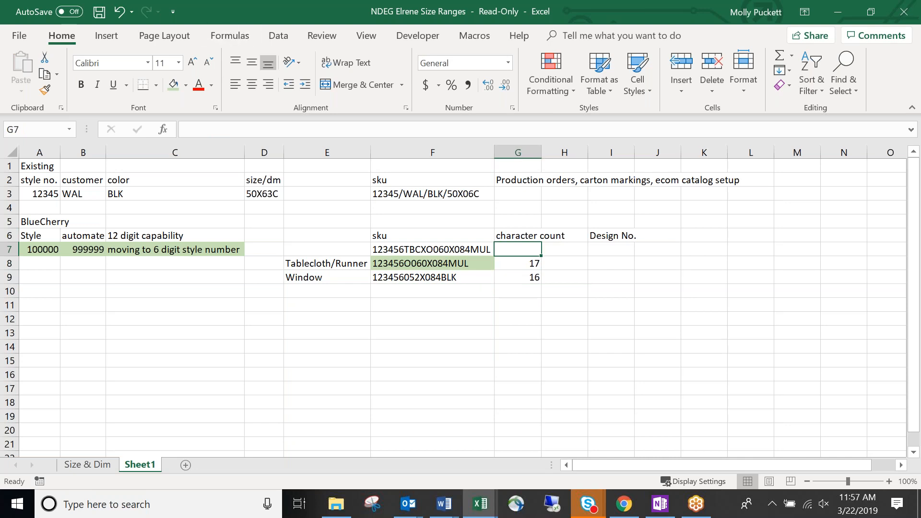
double_click(541, 153)
Review the SKU cells, leaving the Window SKU in F9 unchanged, and select the sku column.
left_click_drag(567, 277, 566, 268)
left_click(525, 304)
left_click(453, 300)
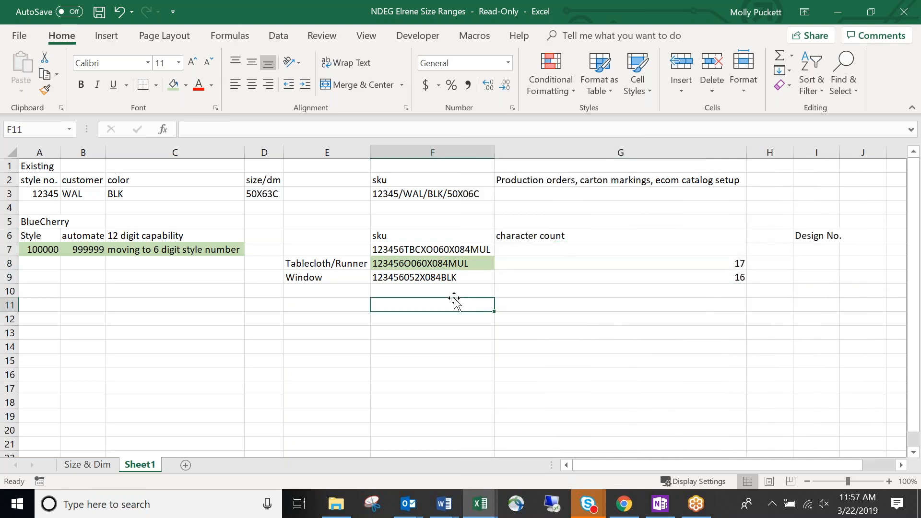
double_click(407, 278)
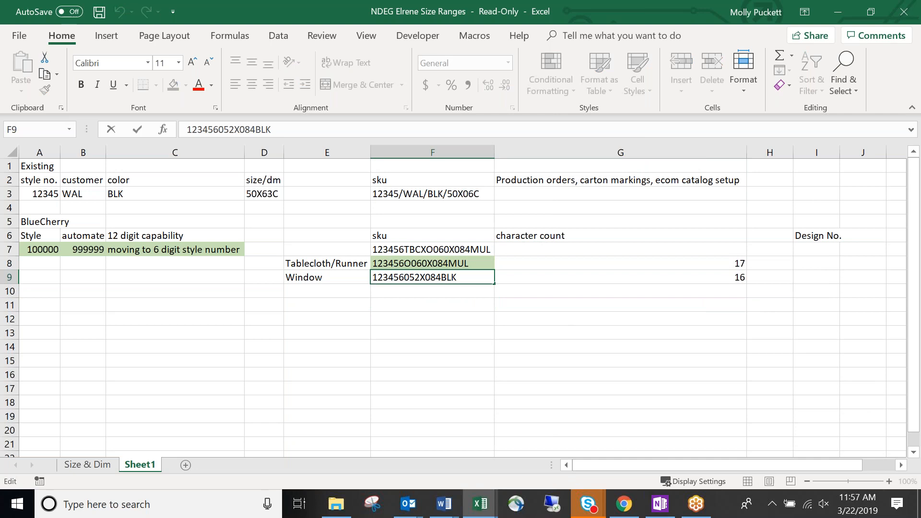
left_click(402, 300)
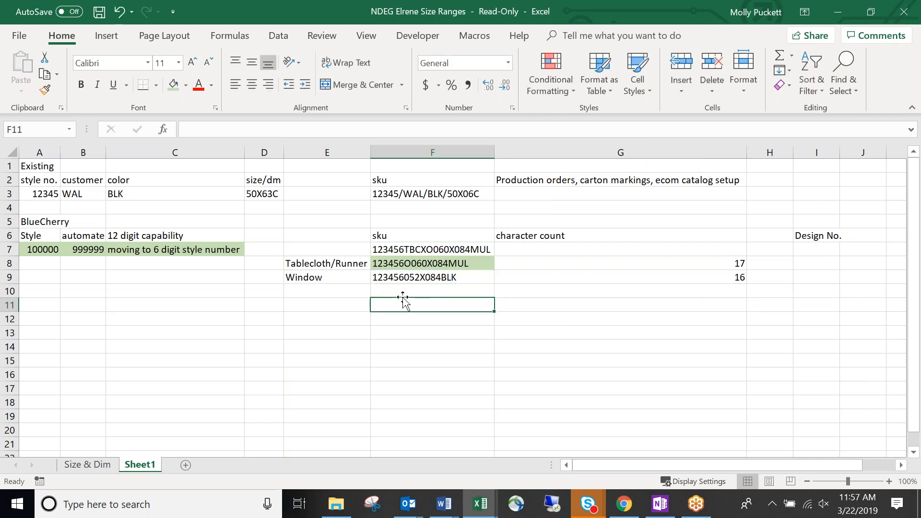
left_click_drag(384, 234, 398, 278)
left_click(402, 320)
left_click(398, 290)
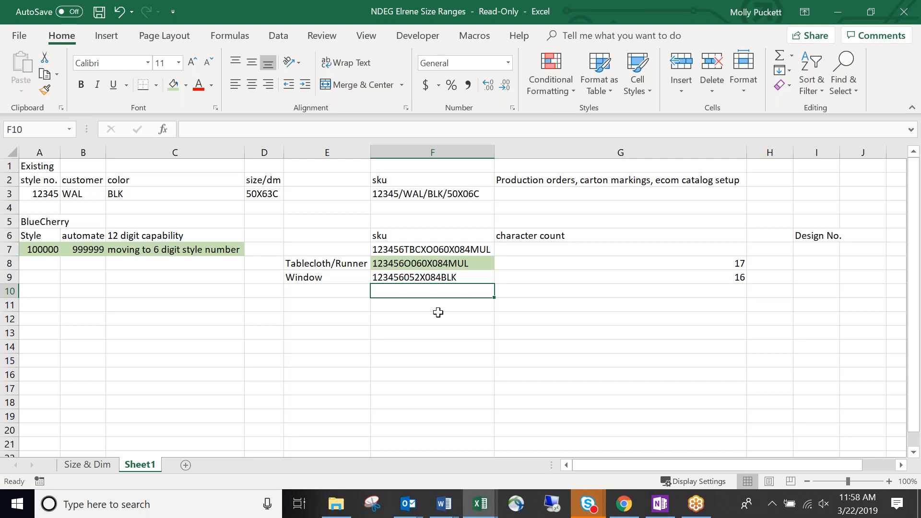
left_click_drag(451, 263, 466, 279)
left_click(459, 292)
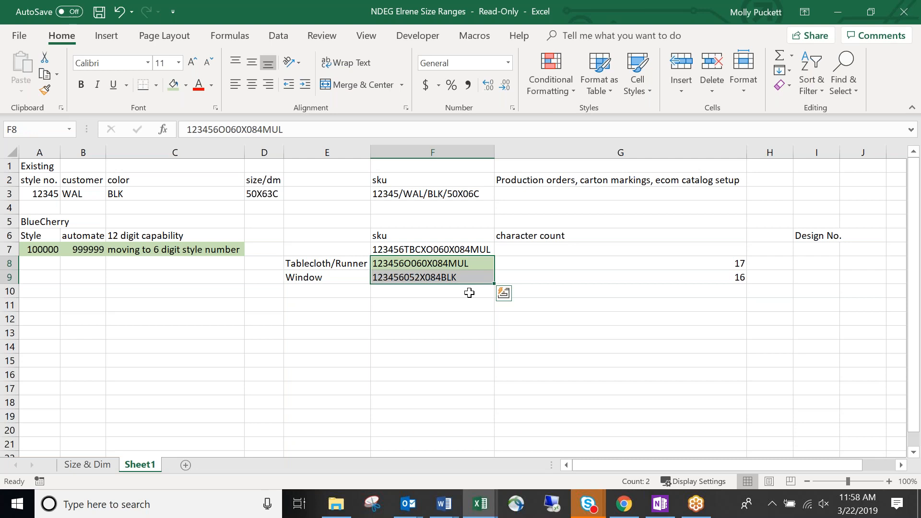
left_click(469, 292)
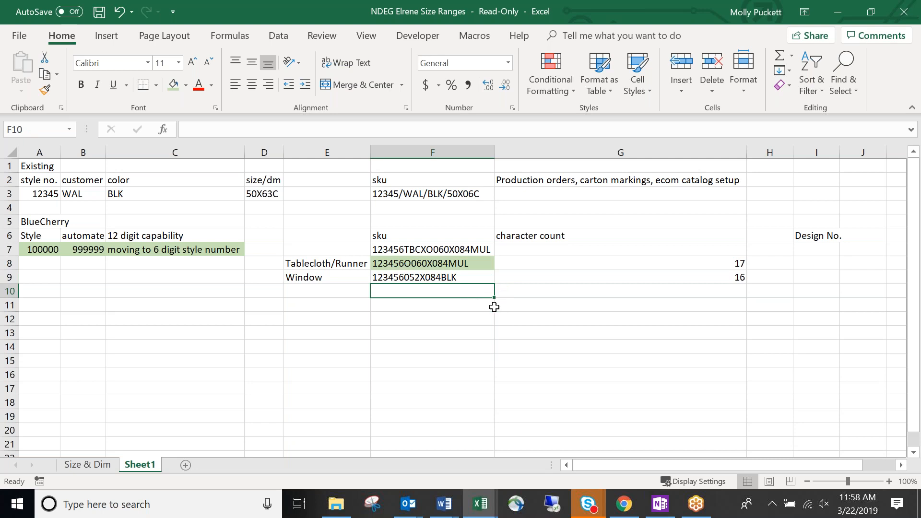
Enter 'readability' in F10 and 'needed on reports' in F11, then select the Window SKU cell.
type("readability")
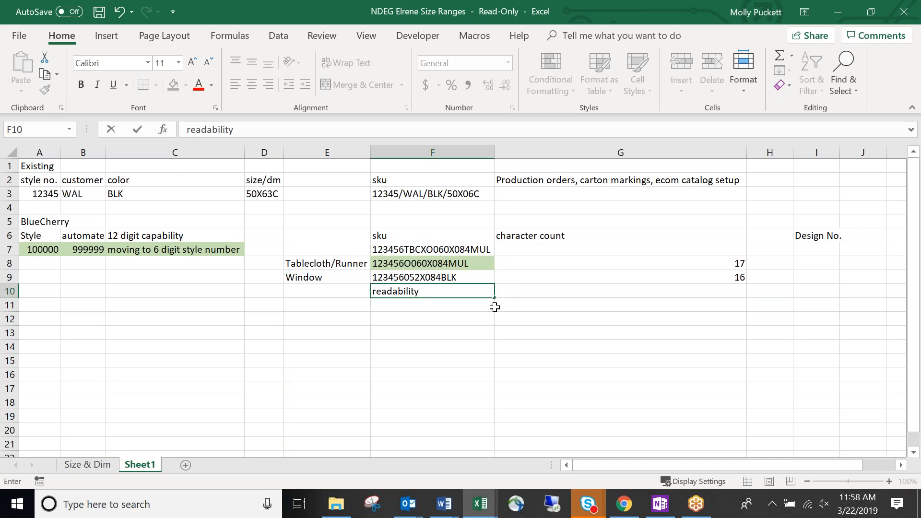
key("Return")
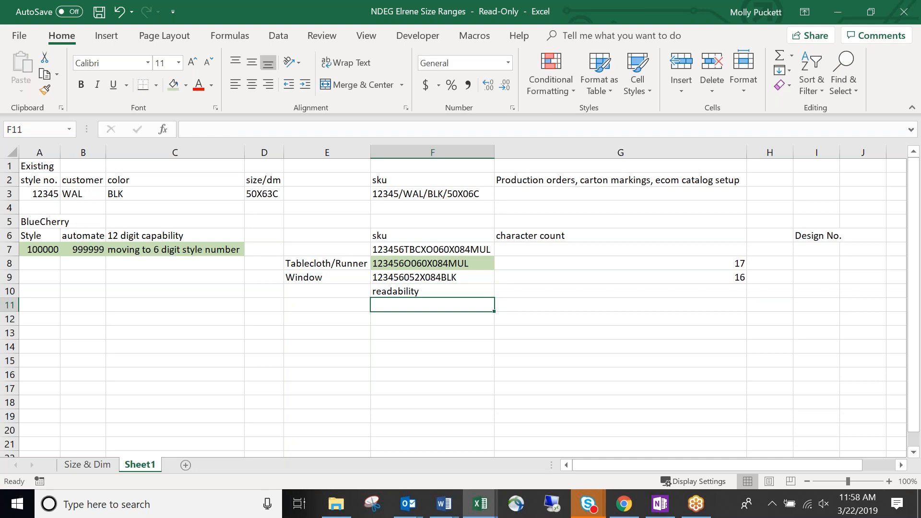
type("eded on reports")
key("Return")
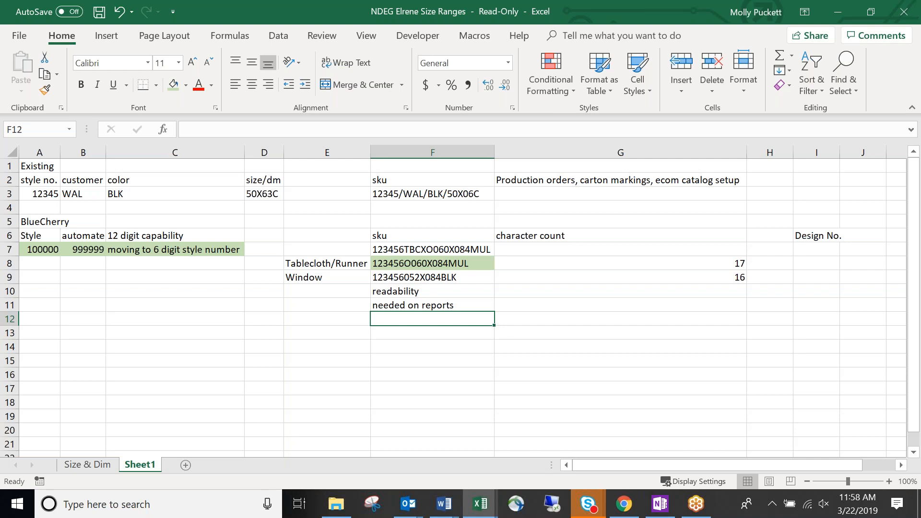
left_click(432, 291)
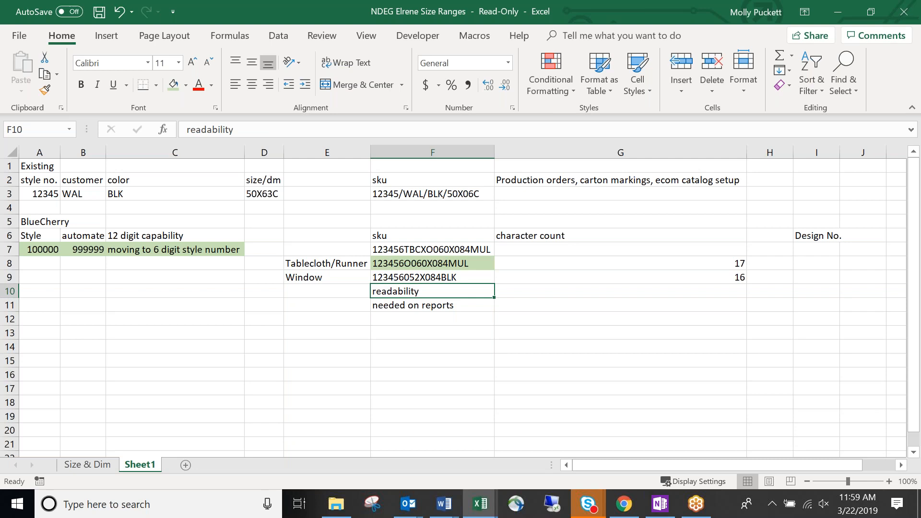
left_click(432, 277)
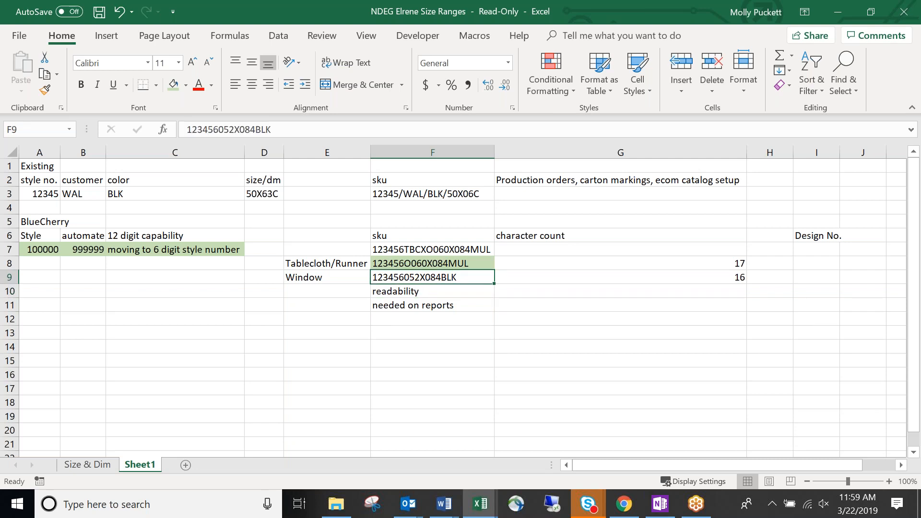
Replace the Window SKU in F9 with 123456084BLK, then move down to E12.
type("123456")
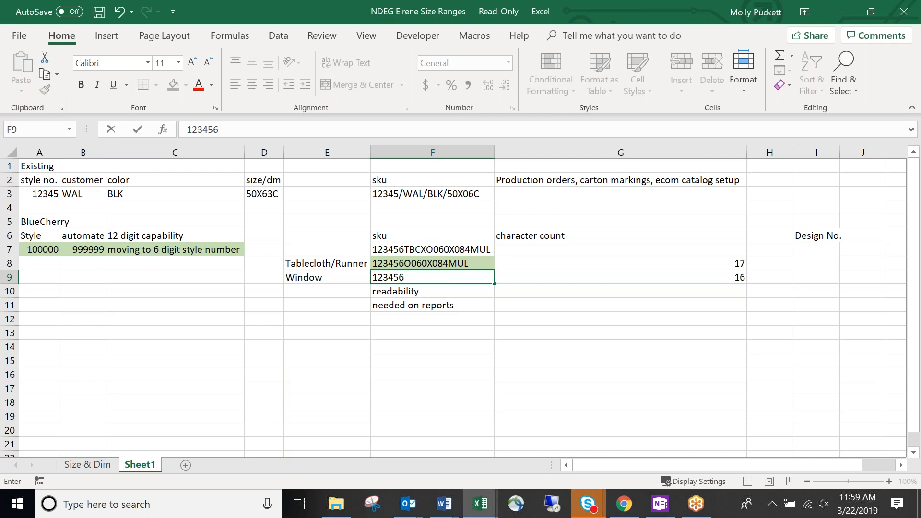
type("084")
type("MUL")
key("BackSpace")
key("BackSpace")
key("BackSpace")
type("BLK")
key("Return")
left_click(432, 278)
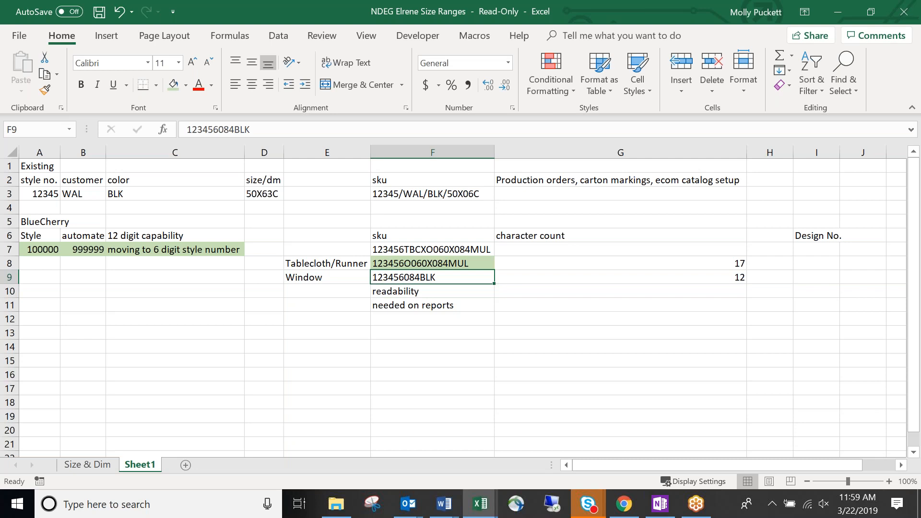
key("Down")
key("Down")
key("Left")
key("Up")
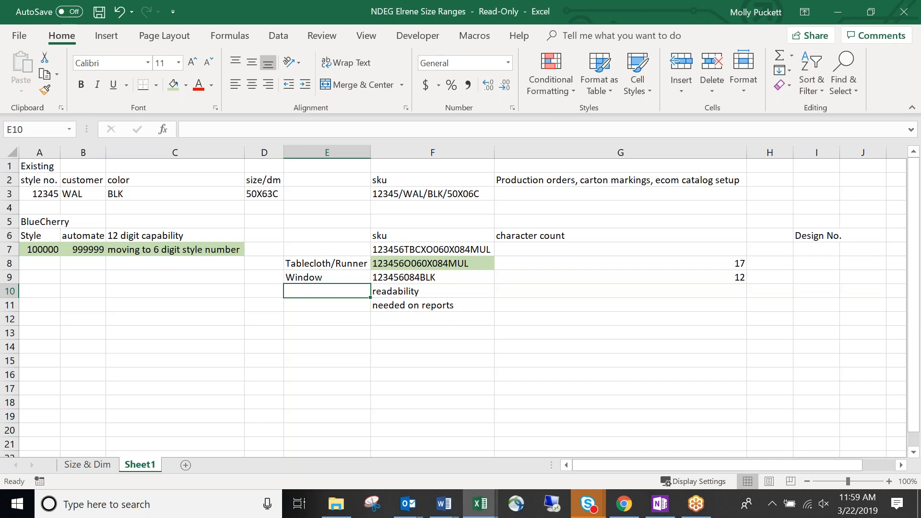
key("Down")
key("Down")
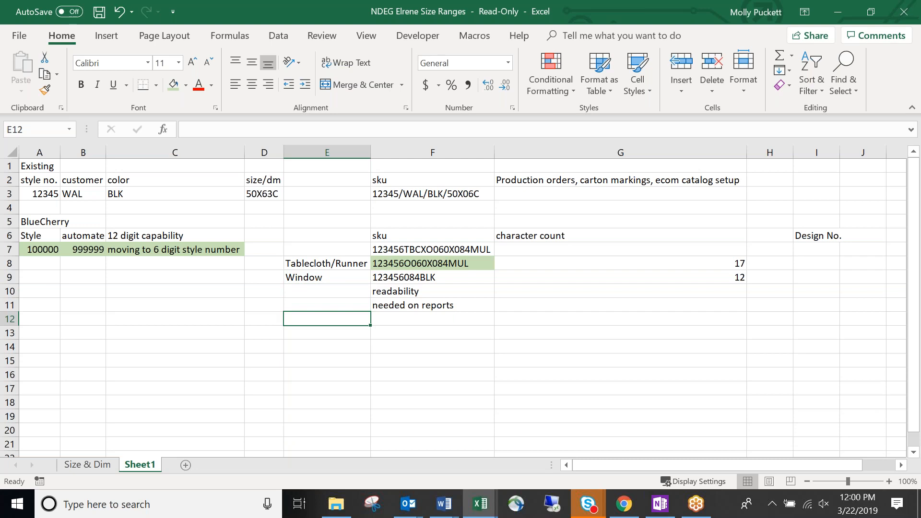
Enter 'old style number/new style number on carton markings' in F12.
key("Right")
type("old styl")
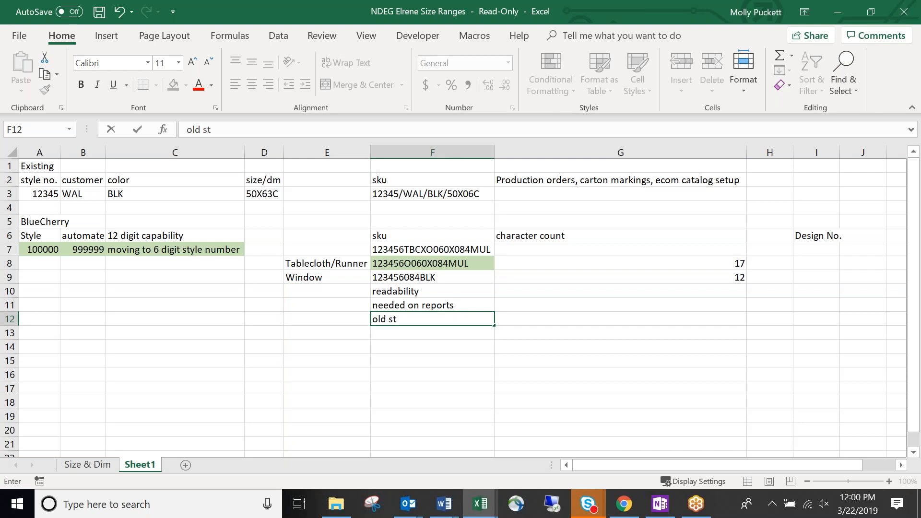
key("BackSpace")
key("BackSpace")
key("BackSpace")
type("tyle number/new ")
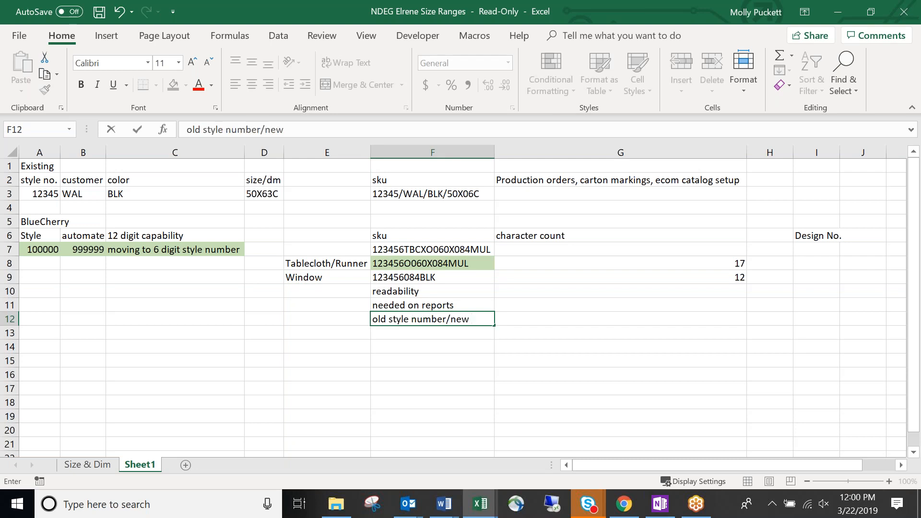
type("style numbe")
type("r on c")
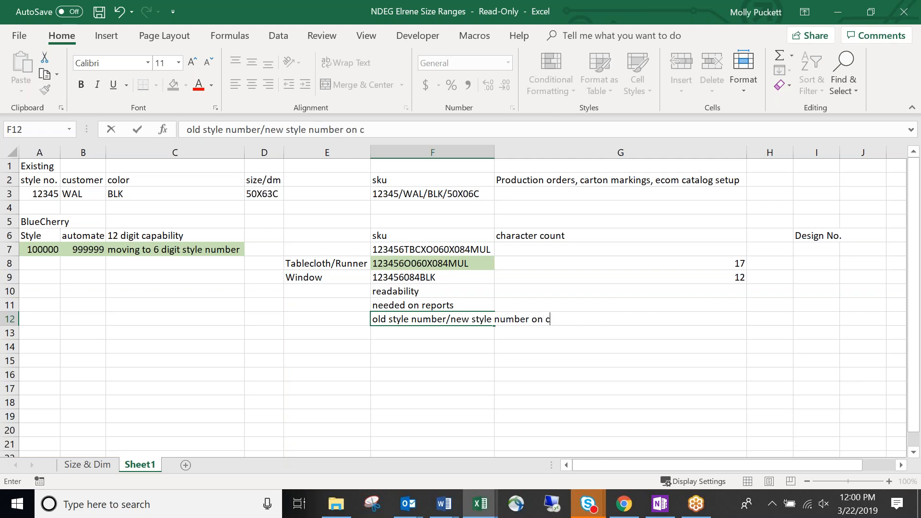
type("arton markings")
key("Return")
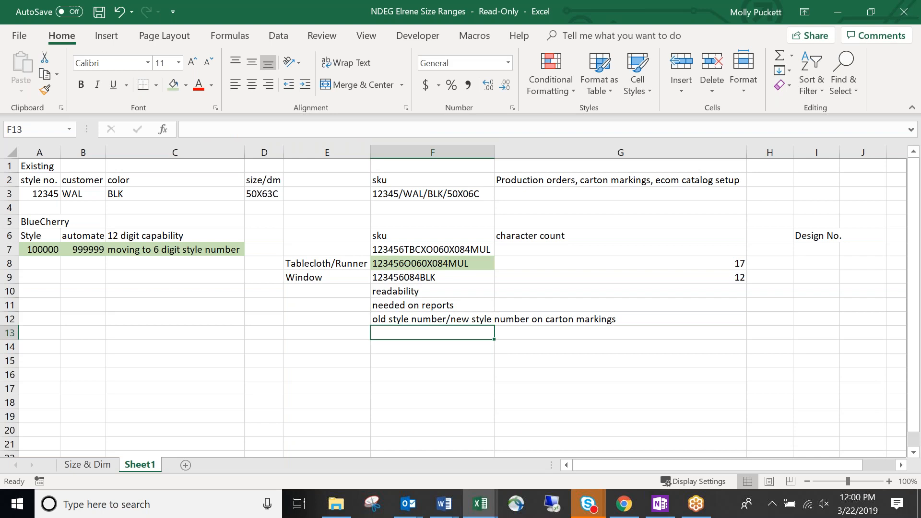
Label E10 'Tori Comments'.
key("Up")
key("Up")
key("Up")
key("Left")
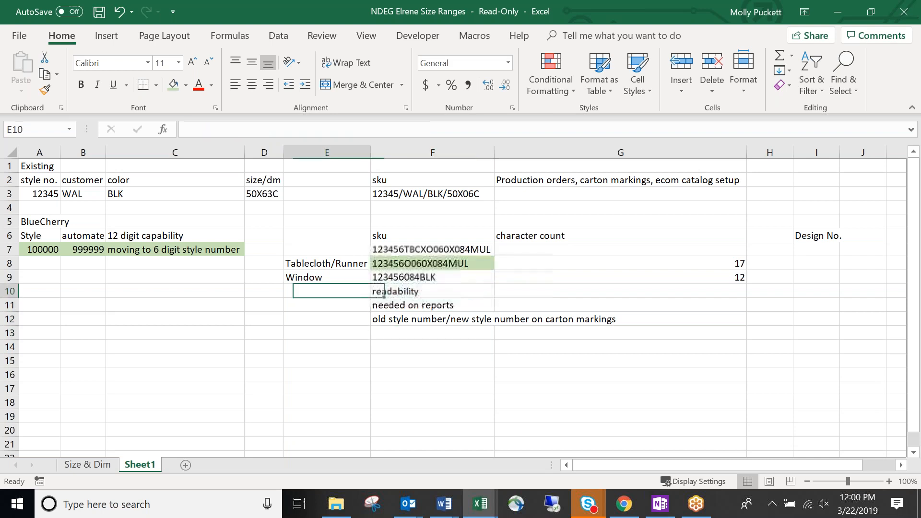
type("Tro")
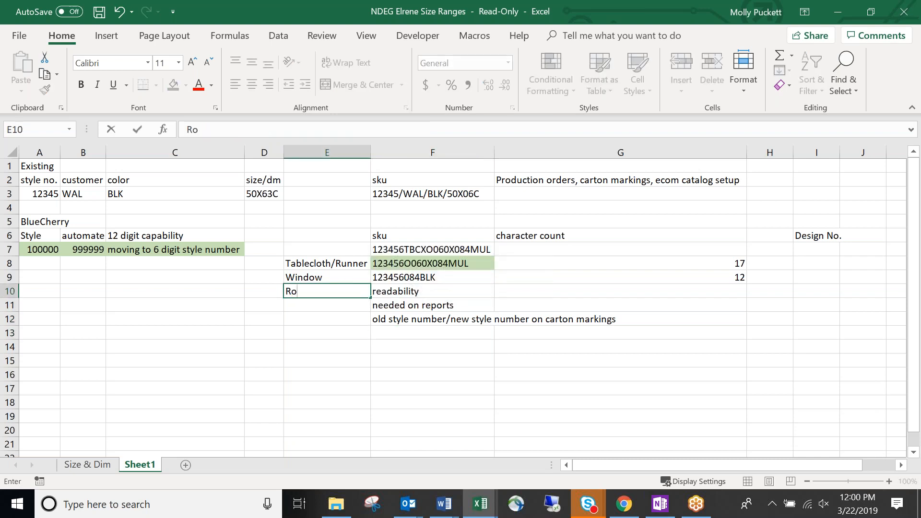
key("BackSpace")
key("BackSpace")
key("BackSpace")
type("troi")
key("BackSpace")
key("BackSpace")
key("BackSpace")
key("BackSpace")
type("Tori Comments")
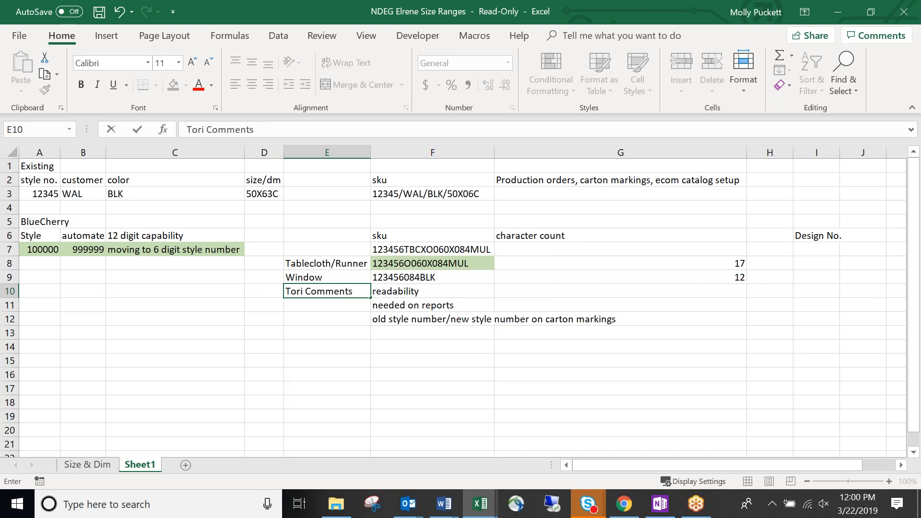
key("Return")
Append ', needed on reports' to the readability note in F10.
key("Right")
key("Up")
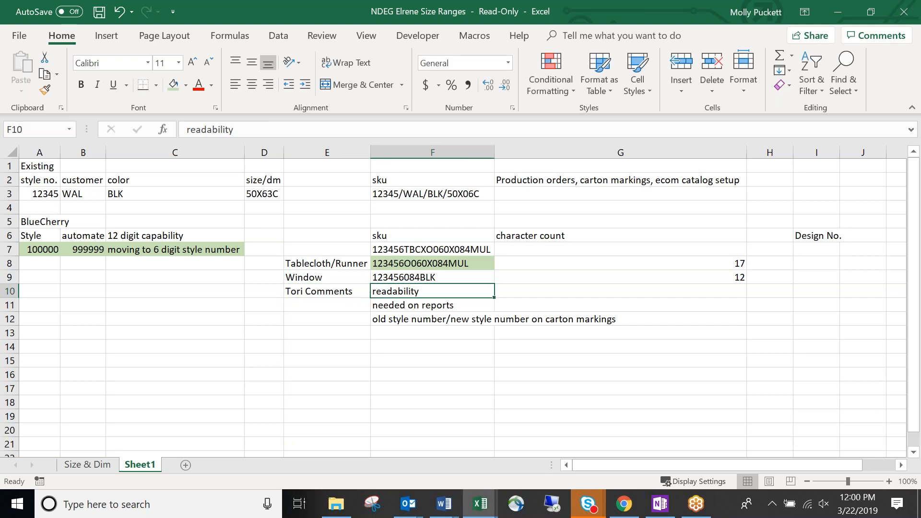
double_click(464, 289)
type(", neede")
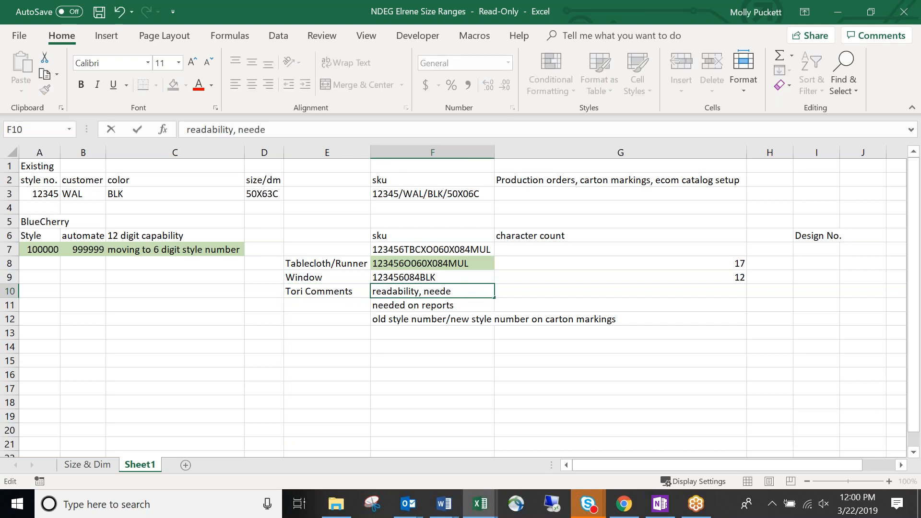
type("d on reports")
key("Return")
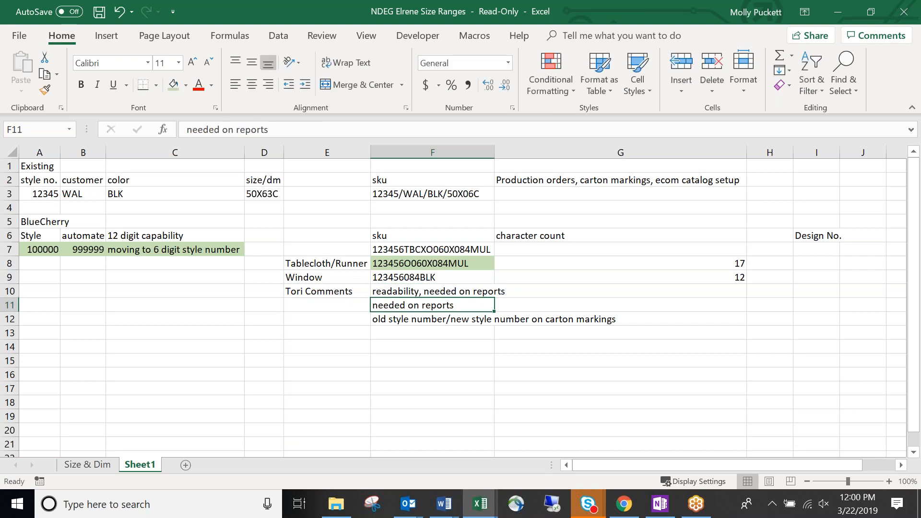
right_click(11, 291)
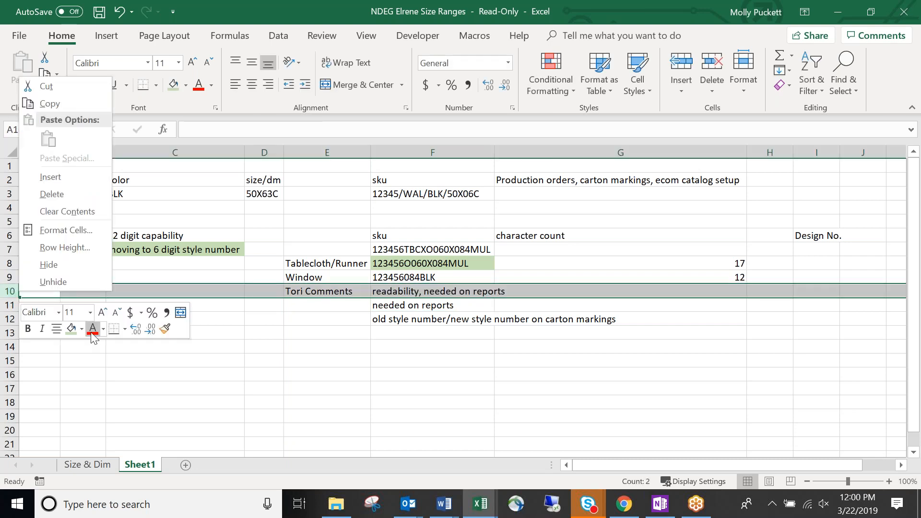
key("Escape")
Label E12 'David Comments'.
left_click(339, 321)
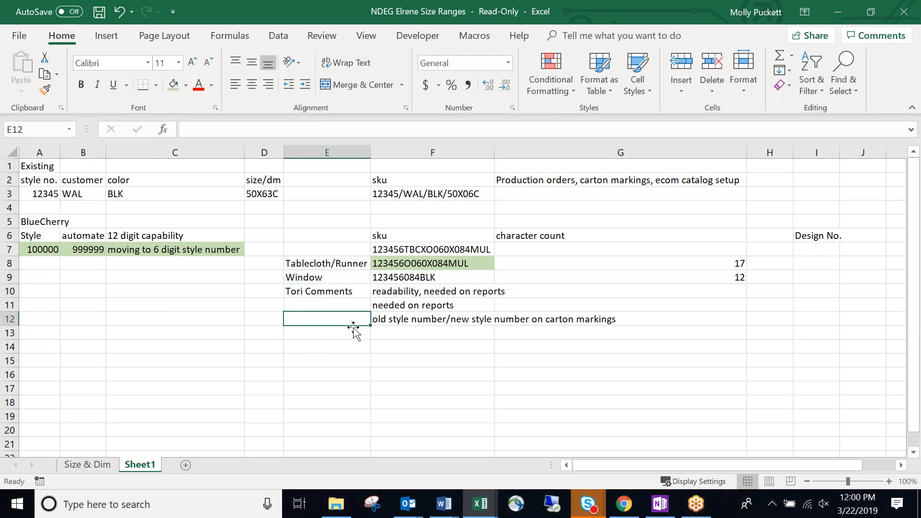
type("Dai")
key("BackSpace")
type("vid Co")
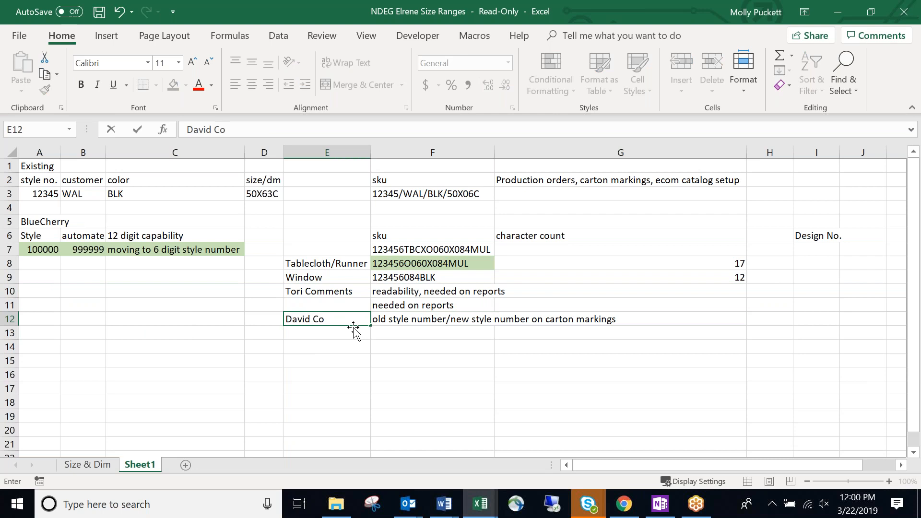
type("mments")
key("Return")
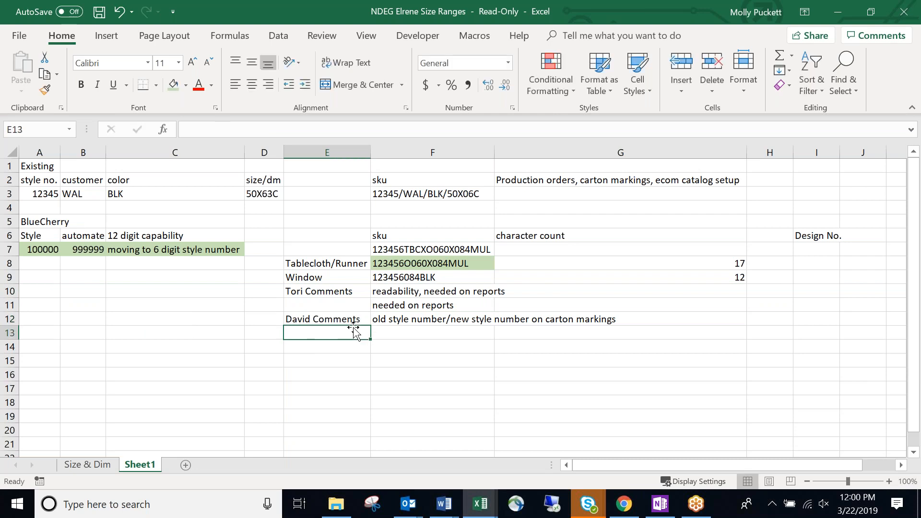
Delete row 11 holding the duplicate 'needed on reports' note.
left_click(9, 305)
right_click(10, 305)
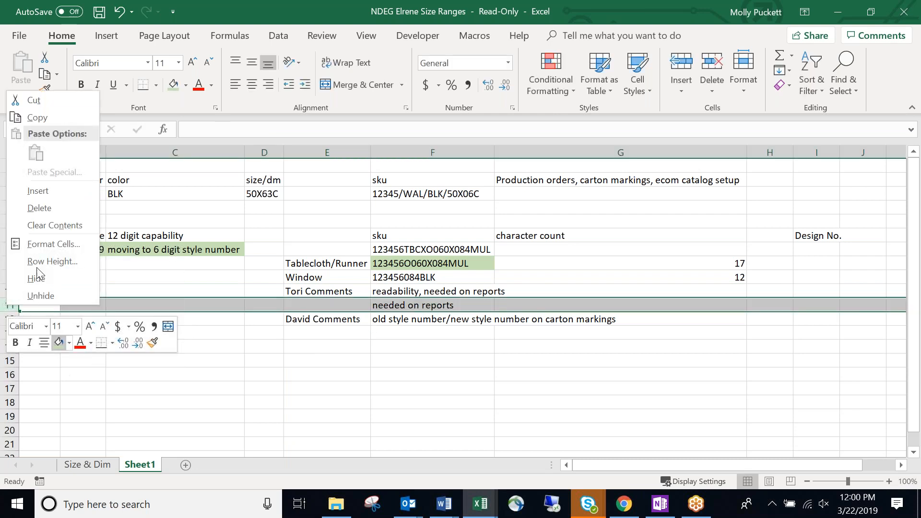
left_click(54, 214)
left_click(575, 335)
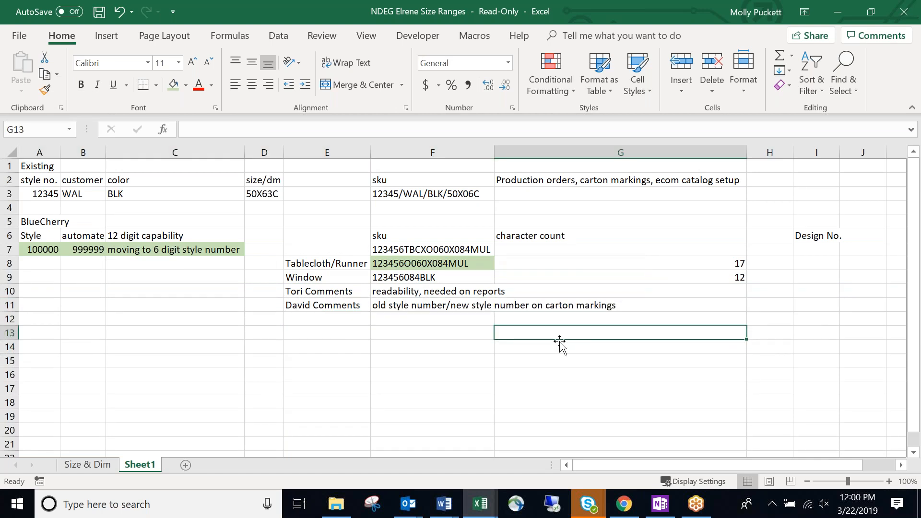
left_click(397, 334)
Apply All Borders and then a Thick Outside Border to the table E6:G11.
left_click_drag(331, 236, 707, 306)
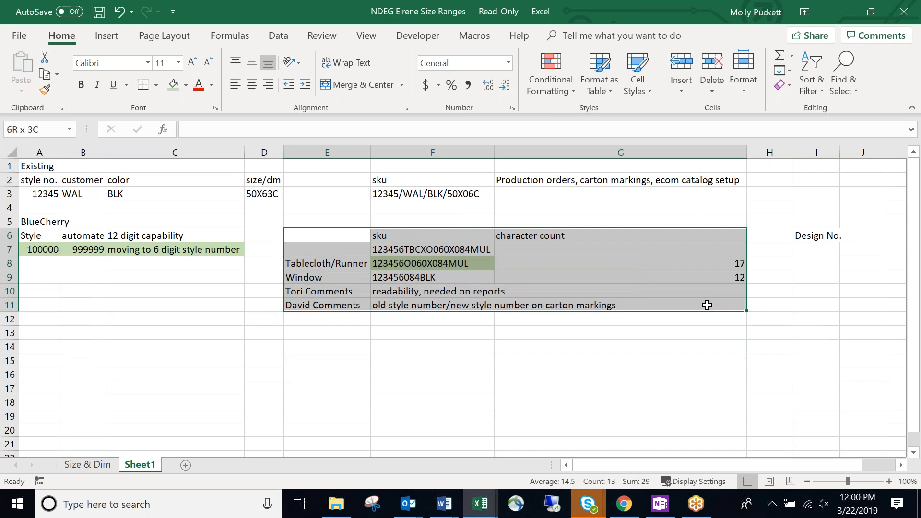
left_click(156, 87)
left_click(174, 208)
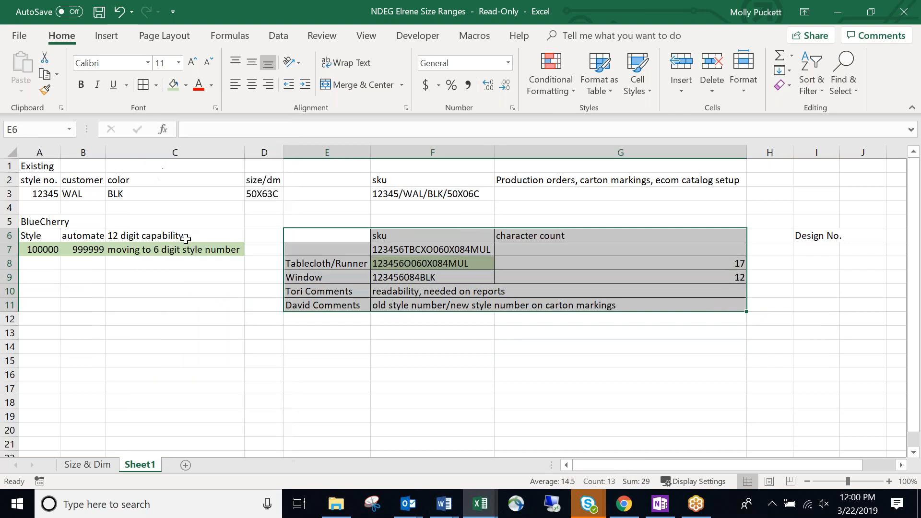
left_click(157, 86)
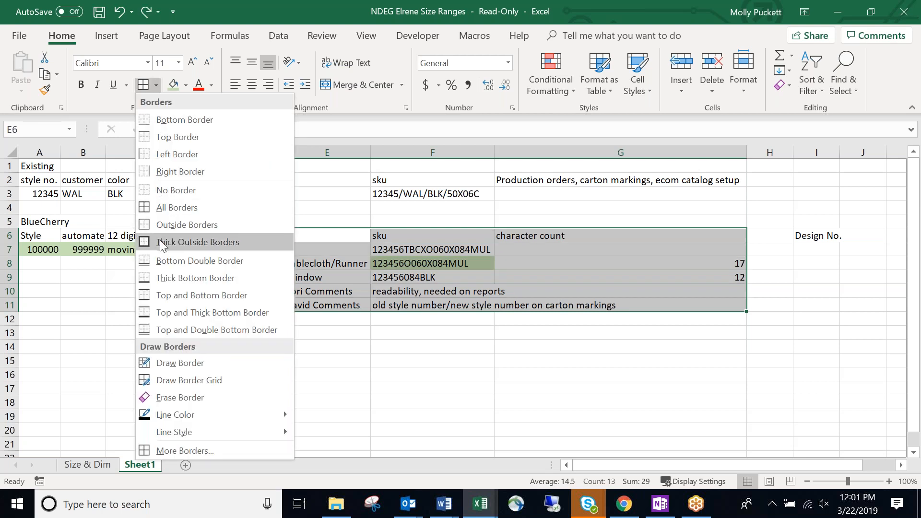
left_click(160, 244)
left_click(490, 361)
left_click(239, 349)
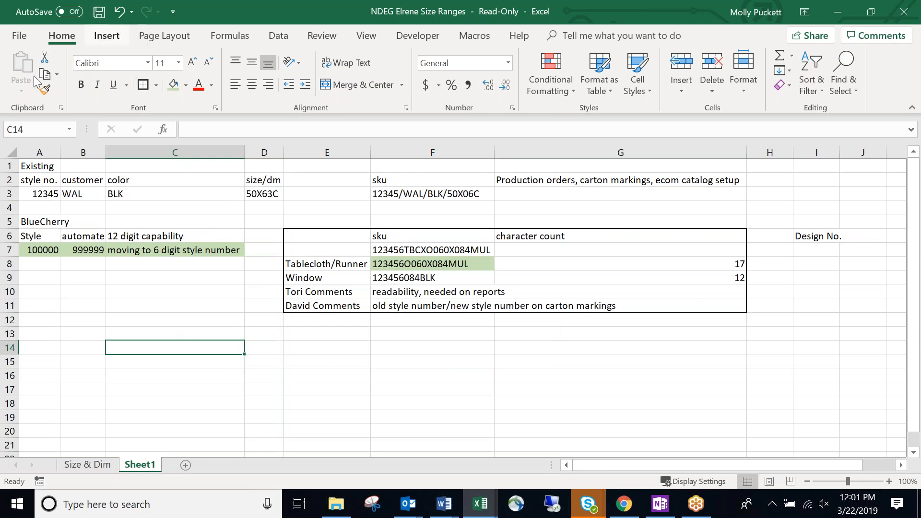
left_click(20, 36)
left_click(19, 41)
Save the workbook under a new name in the Elrene Home Fashions folder.
left_click(22, 37)
left_click(45, 229)
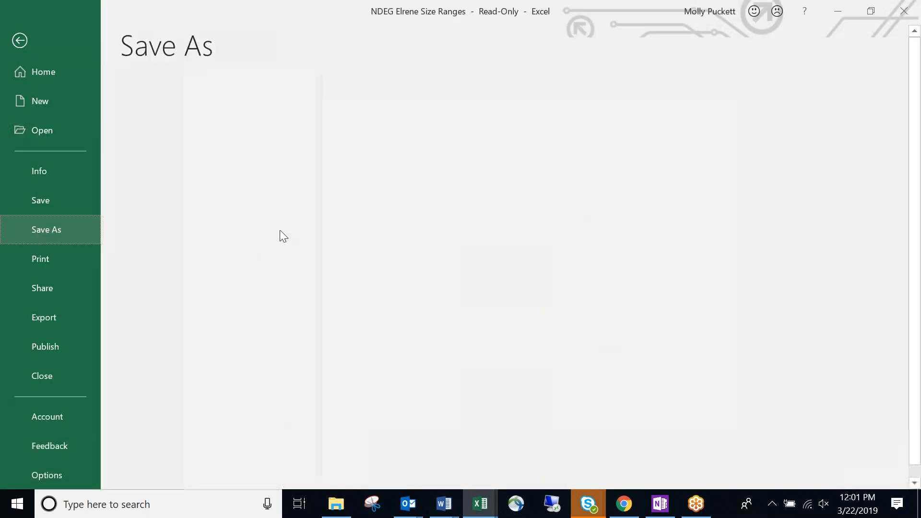
left_click(232, 284)
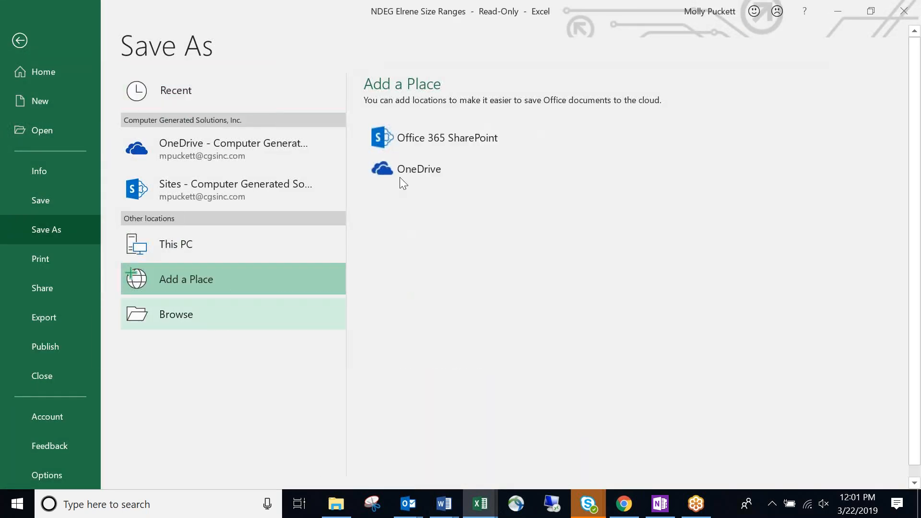
scroll(76, 117, "up", 10)
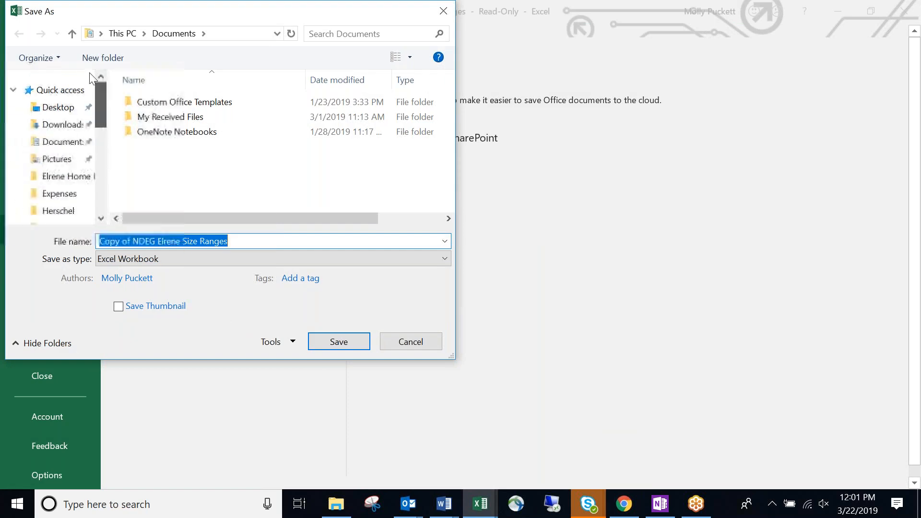
left_click(58, 176)
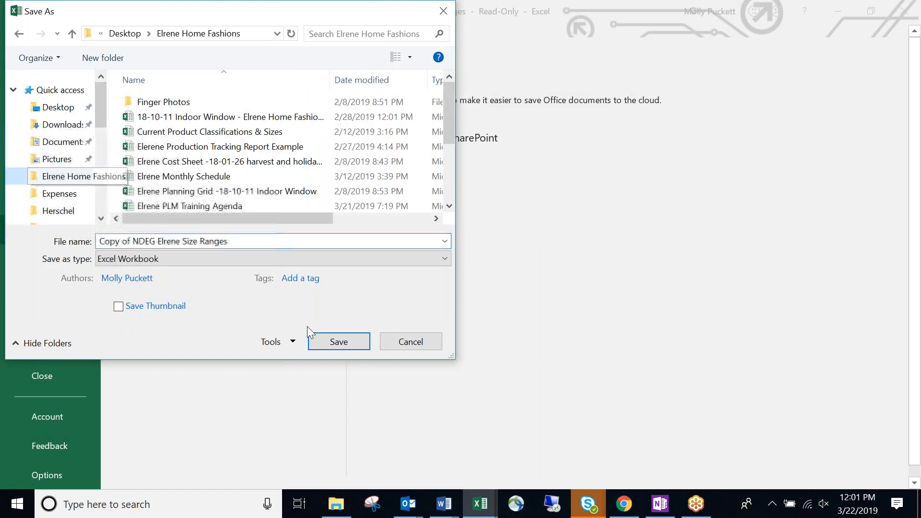
left_click(135, 241)
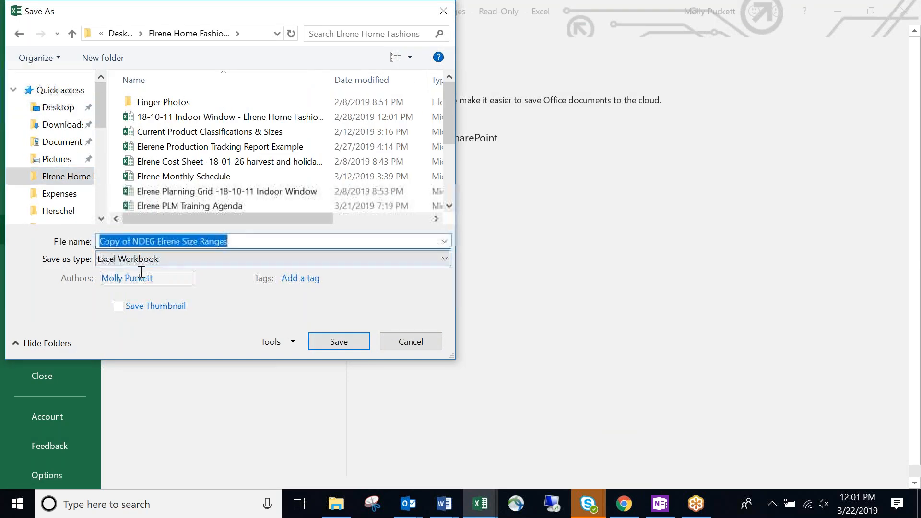
left_click(132, 241)
key("BackSpace")
key("BackSpace")
key("BackSpace")
key("BackSpace")
key("BackSpace")
key("BackSpace")
key("BackSpace")
key("BackSpace")
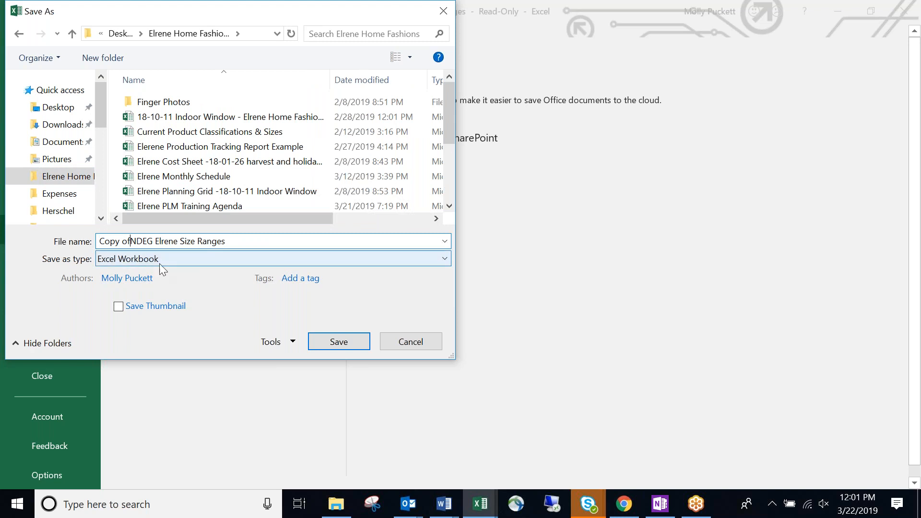
left_click(333, 340)
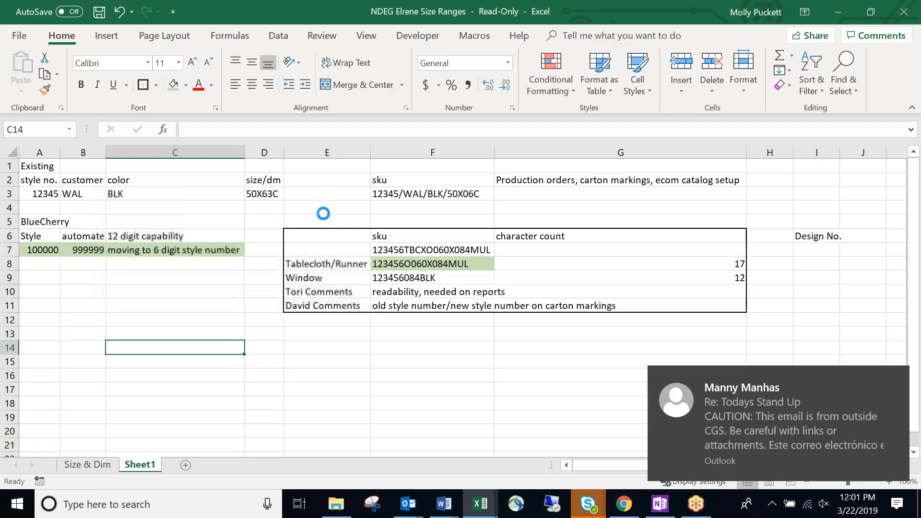
left_click(239, 291)
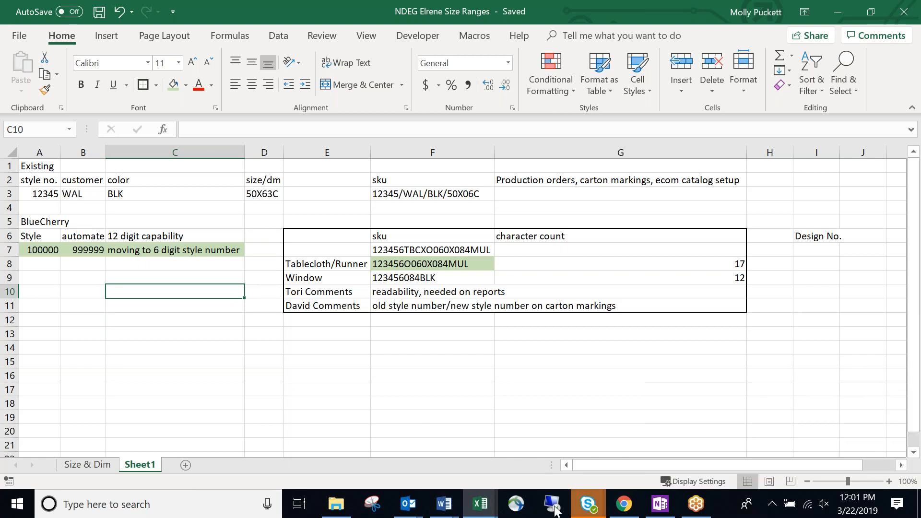
Move the Outlook reminders window aside and return to the size ranges workbook.
mouse_move(416, 508)
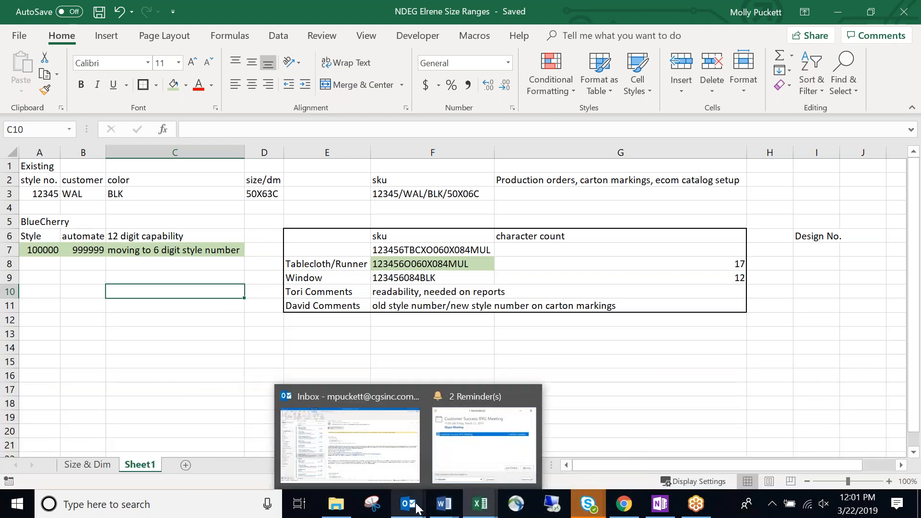
left_click(464, 456)
left_click_drag(396, 33, 920, 259)
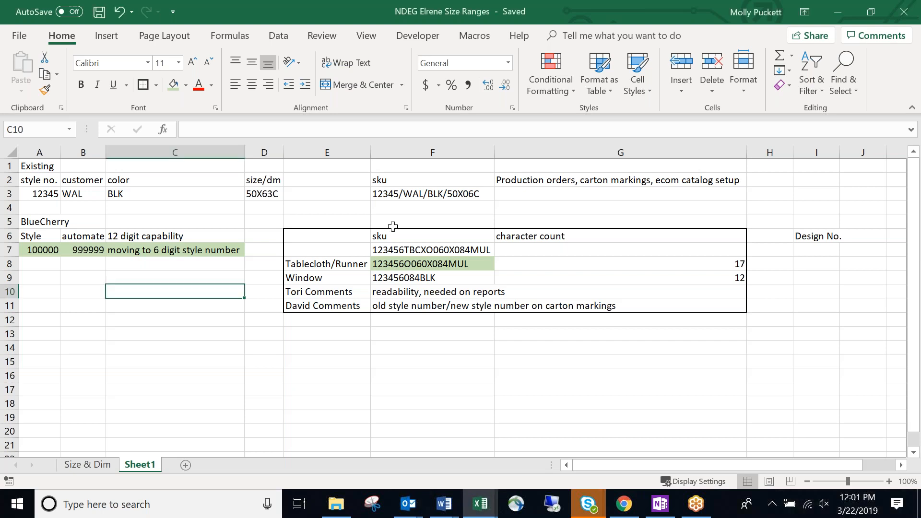
left_click(360, 350)
left_click(192, 306)
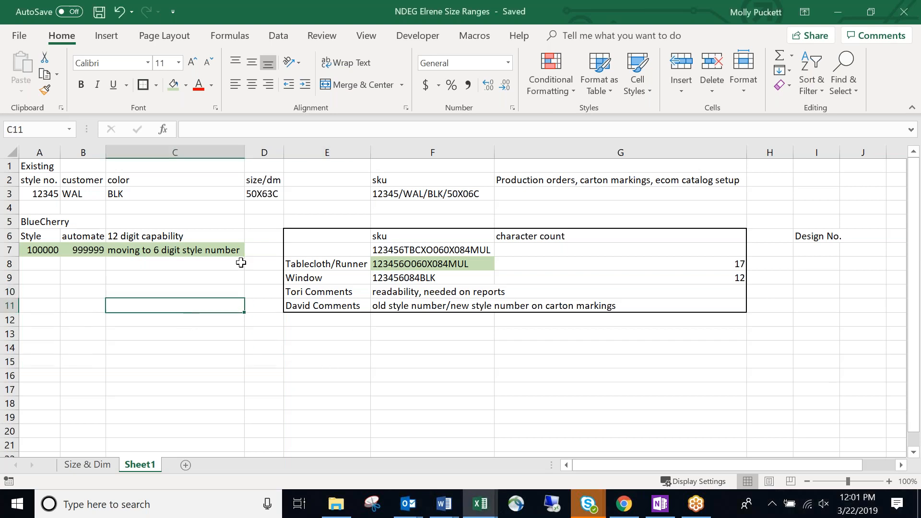
Minimize the size ranges workbook and go to the Training Agenda's Merch Groups sheet.
left_click(838, 12)
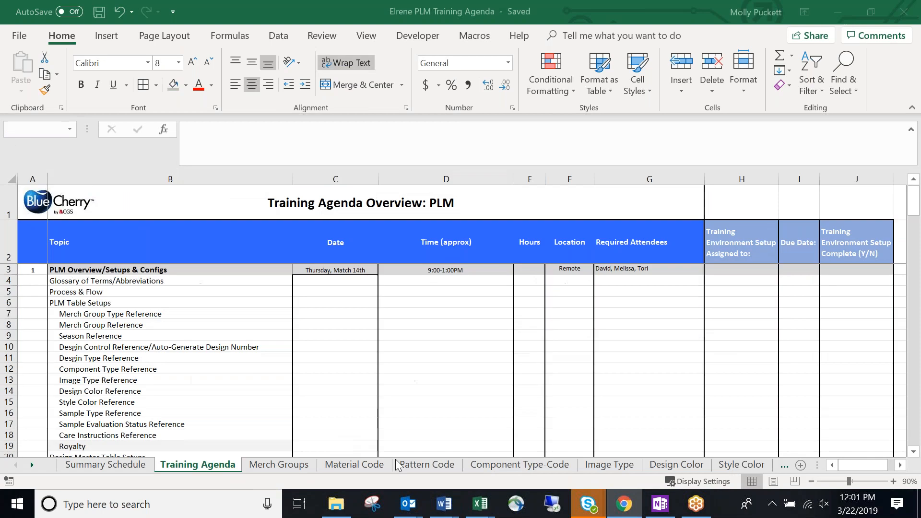
left_click(480, 502)
left_click(468, 436)
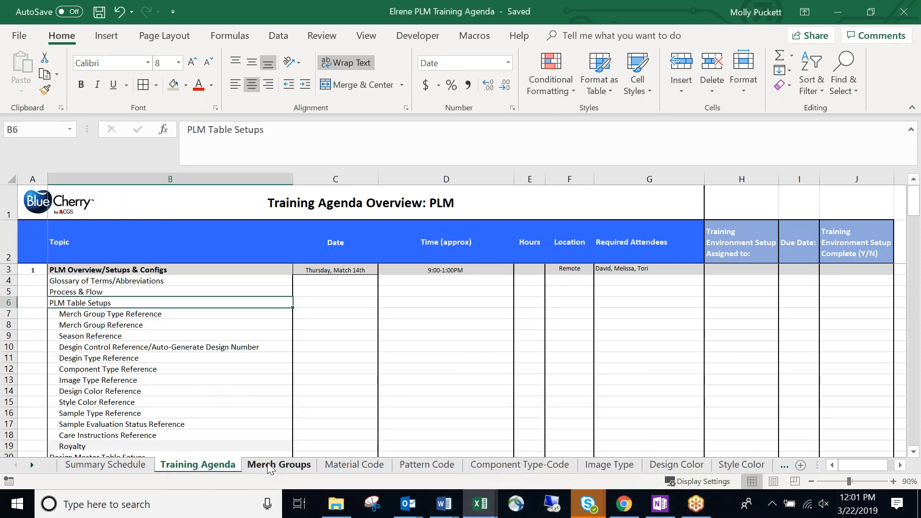
left_click(269, 463)
Look over the Merch Groups sheet and widen the Product Config column slightly.
left_click(197, 278)
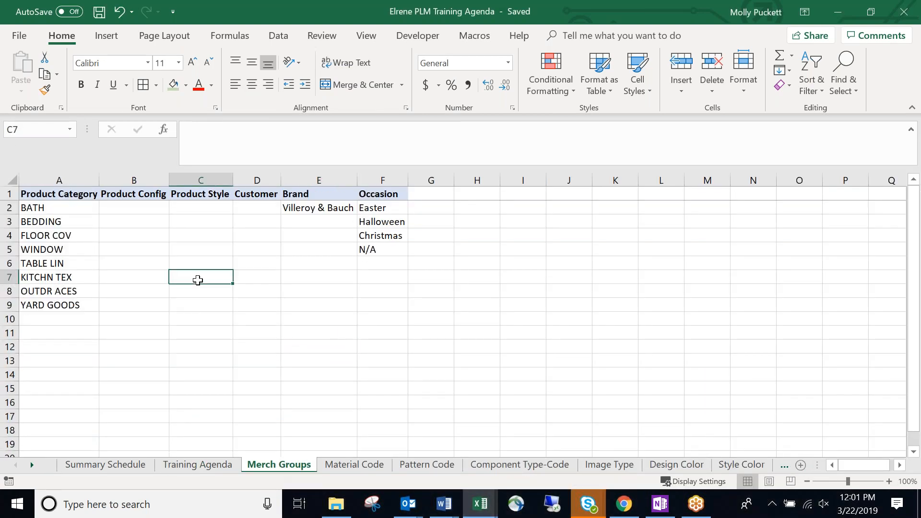
left_click(184, 246)
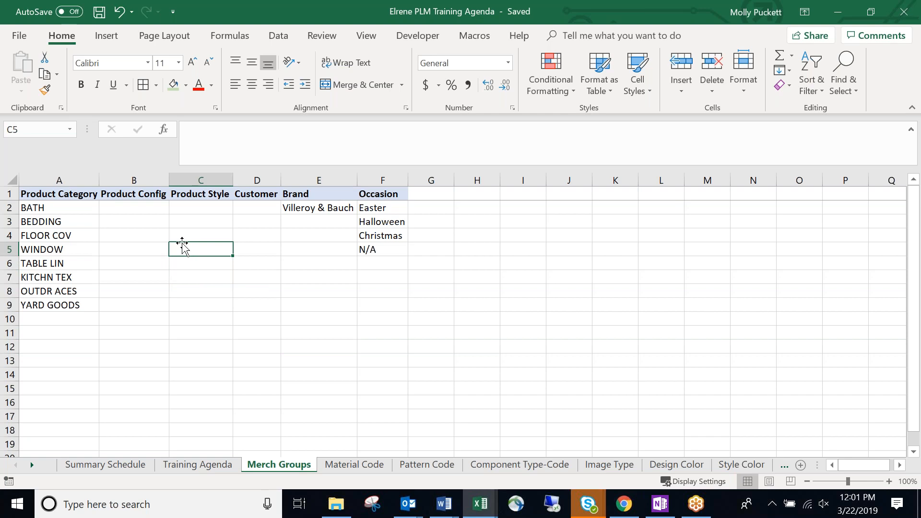
left_click(48, 213)
left_click(126, 261)
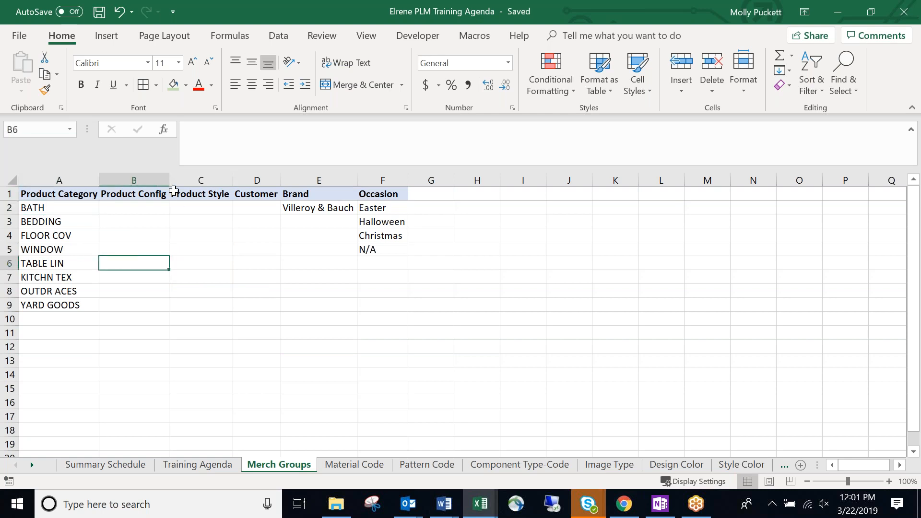
left_click_drag(169, 180, 179, 180)
left_click(198, 263)
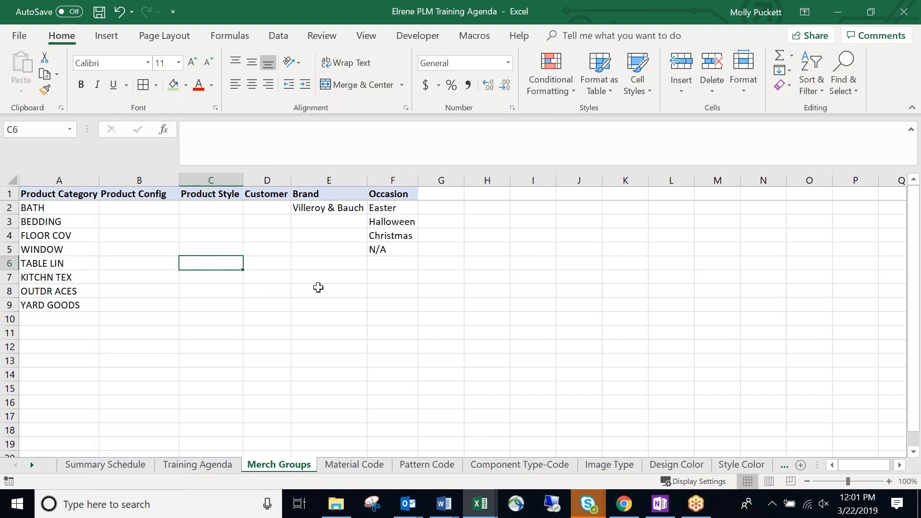
left_click(318, 288)
left_click(315, 308)
left_click(315, 344)
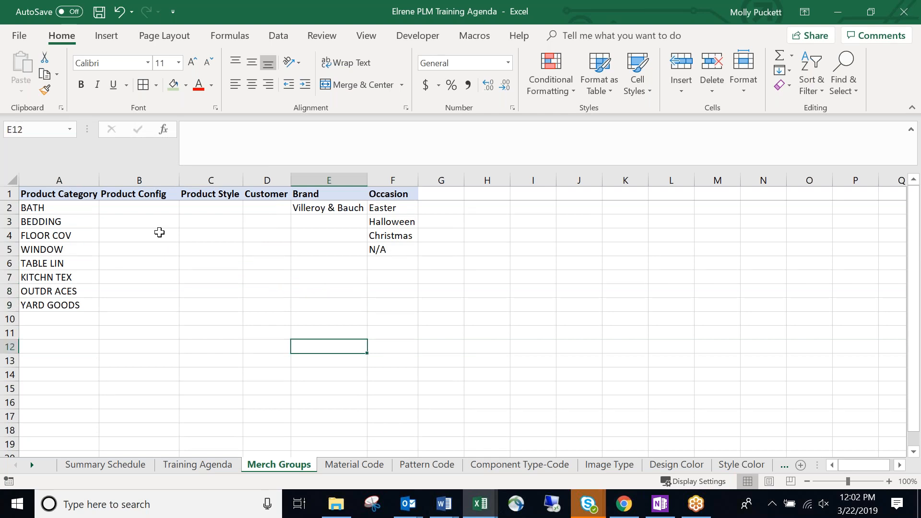
Enter 'Panel' as the Product Config beside BATH.
left_click(147, 210)
left_click(164, 258)
left_click(161, 246)
left_click(153, 211)
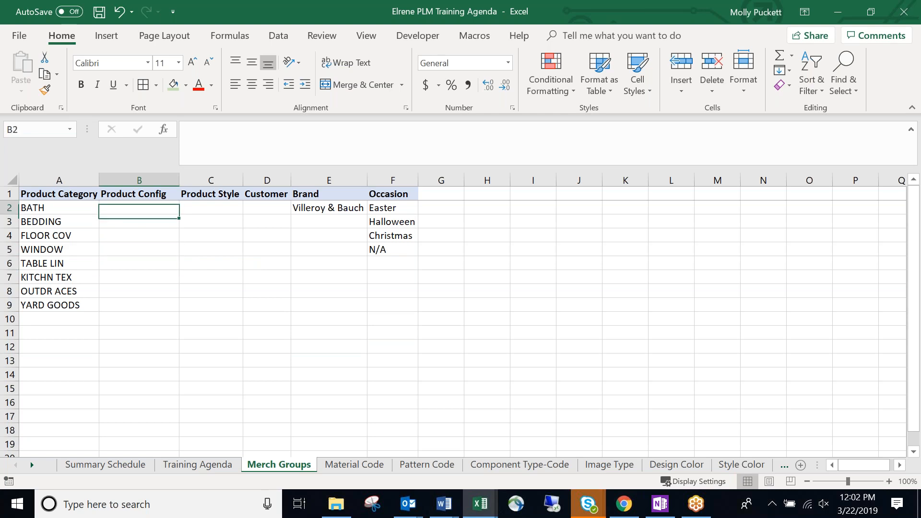
type("Panel")
key("Return")
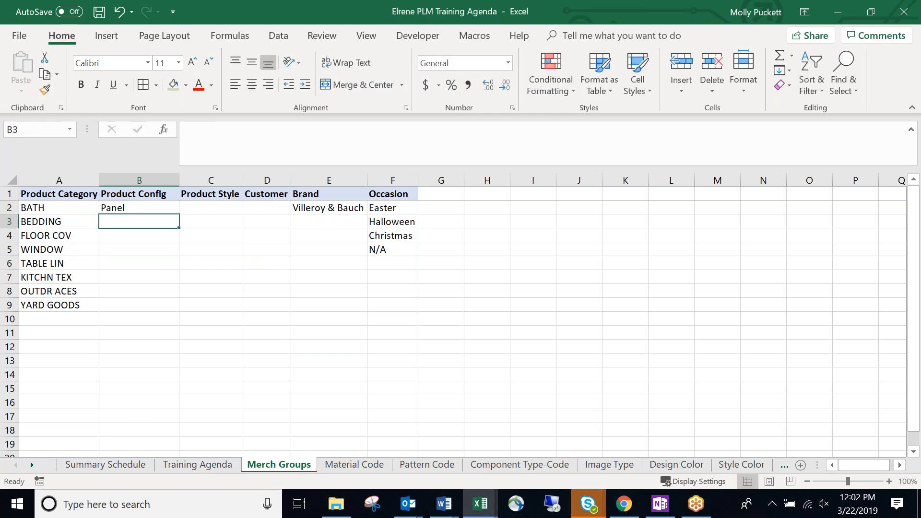
left_click(194, 260)
left_click(143, 226)
key("Down")
key("Down")
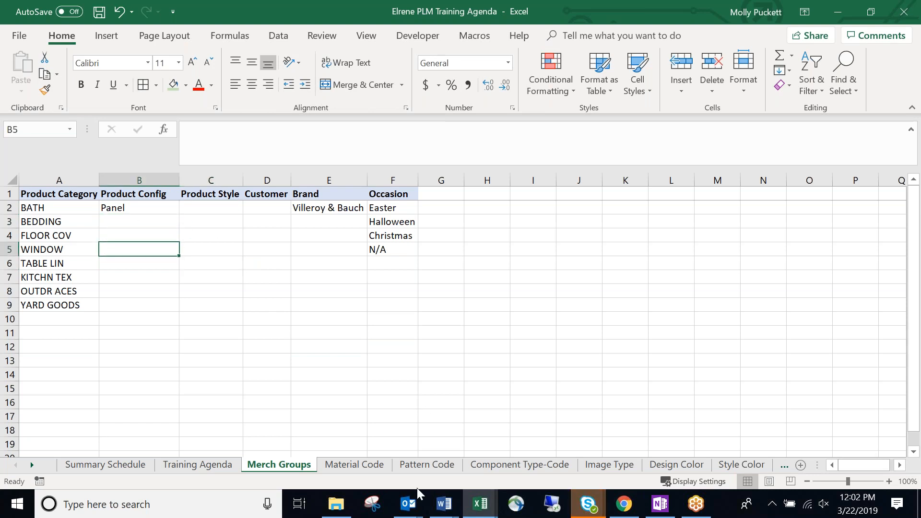
Close the size ranges workbook without saving changes.
left_click(480, 504)
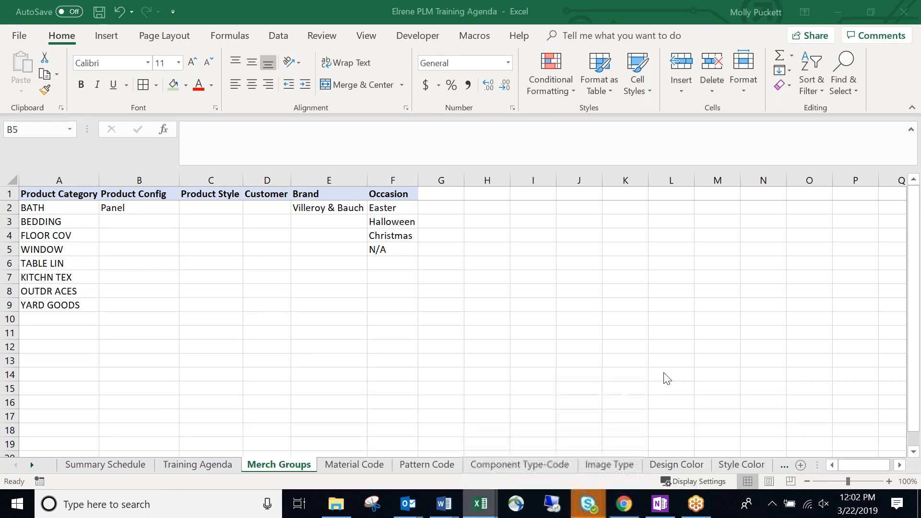
left_click(908, 15)
left_click(459, 272)
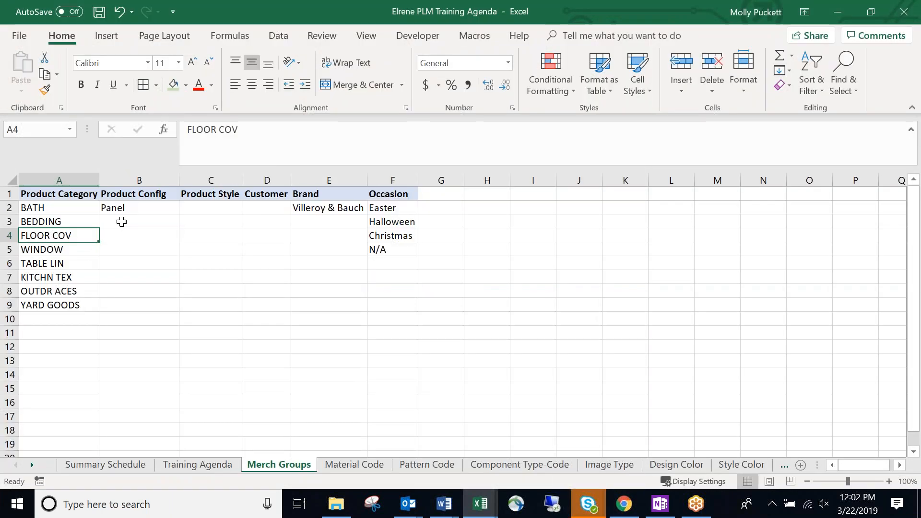
Enter 'Panel Pair' and 'Tablecloth Open Stock' below, abandoning a Placemats entry.
left_click(121, 221)
type("Panel Pair")
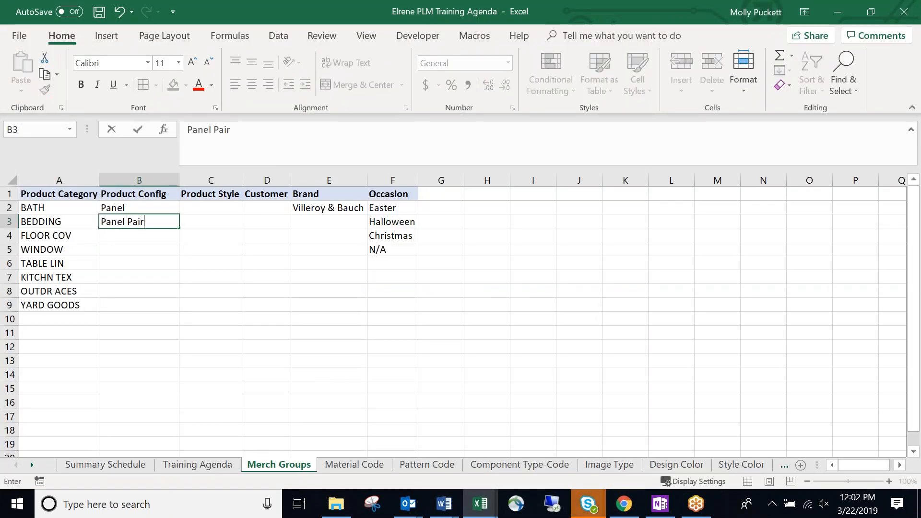
key("Return")
type("Tablecloth Open Stock")
key("Return")
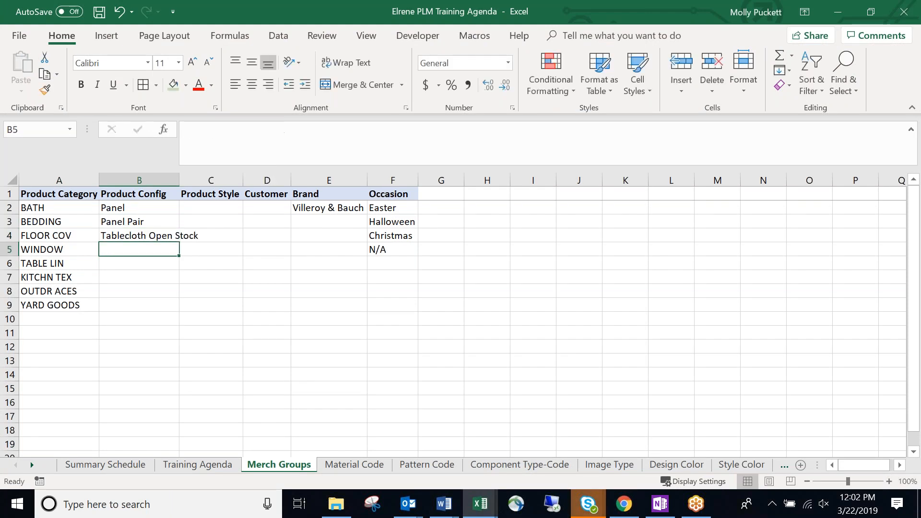
type("Placement")
key("BackSpace")
key("BackSpace")
key("BackSpace")
type("ats")
key("BackSpace")
key("BackSpace")
key("BackSpace")
key("BackSpace")
key("BackSpace")
key("BackSpace")
key("BackSpace")
key("BackSpace")
key("BackSpace")
key("Return")
Widen the Product Config column to fit 'Tablecloth Open Stock' and select the cell beside TABLE LIN.
left_click(202, 260)
left_click(276, 303)
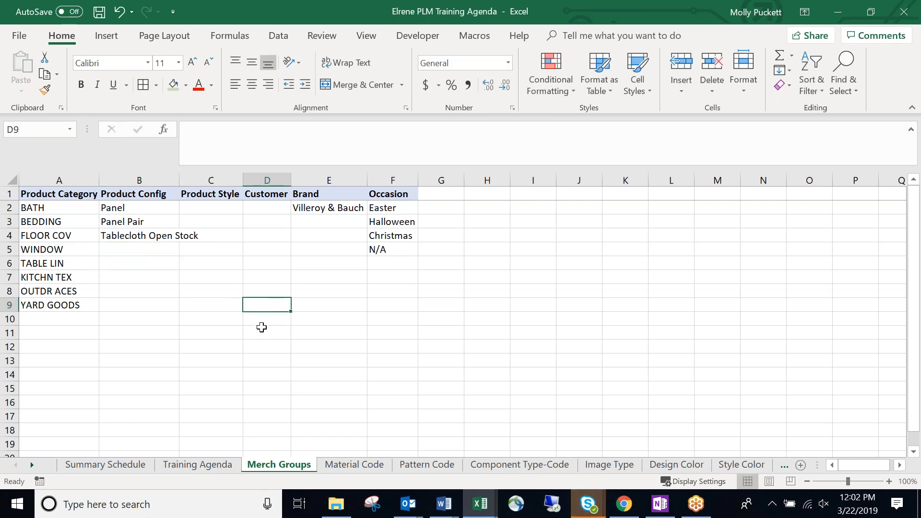
left_click(182, 306)
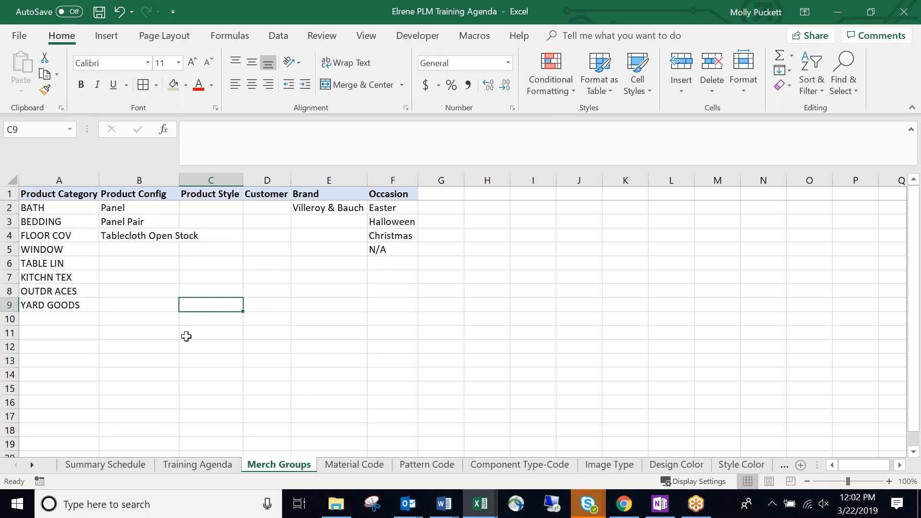
left_click(156, 343)
left_click(148, 275)
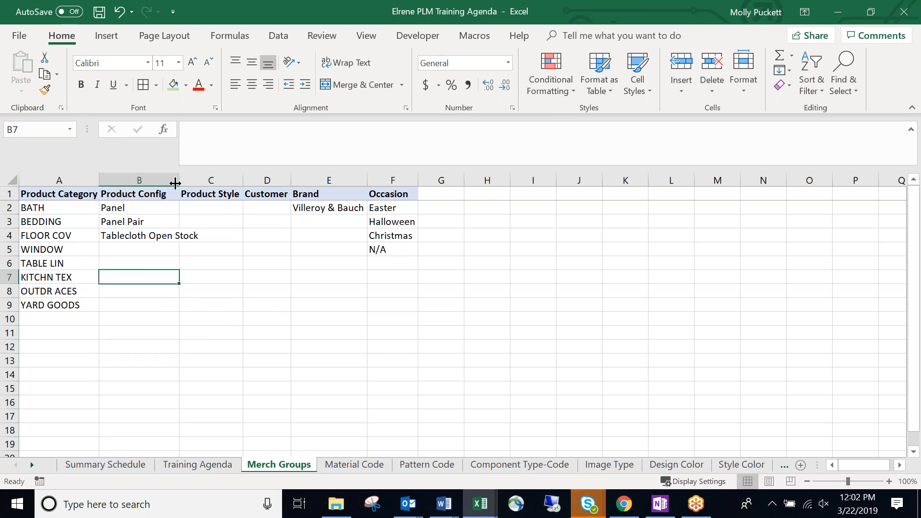
left_click_drag(179, 186, 201, 185)
key("Down")
left_click(180, 245)
left_click(175, 274)
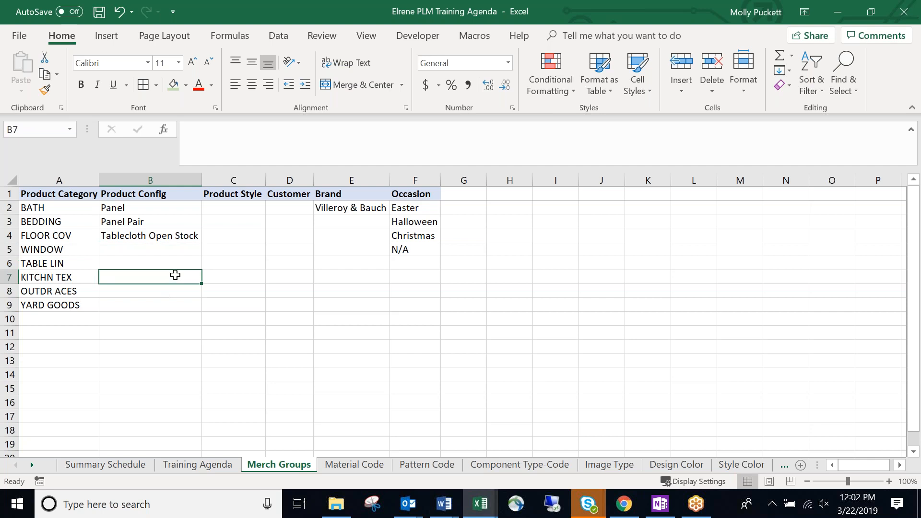
left_click(176, 263)
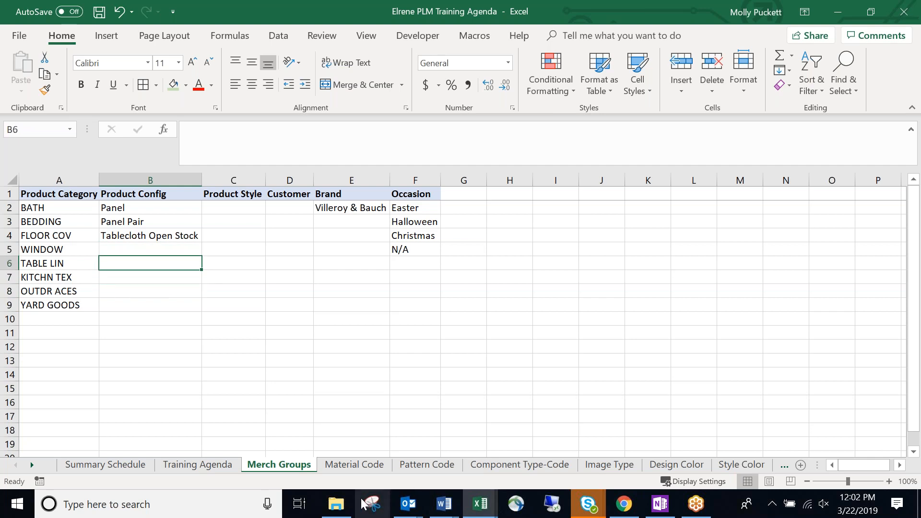
left_click(336, 505)
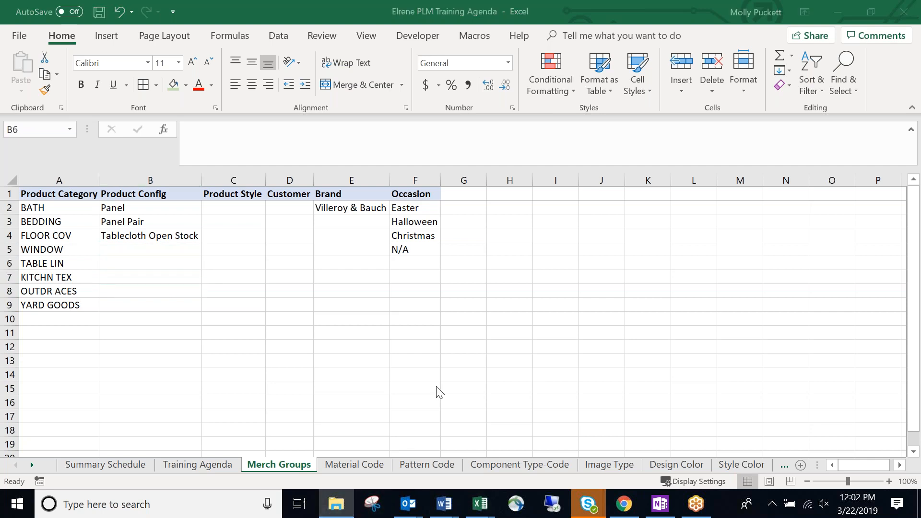
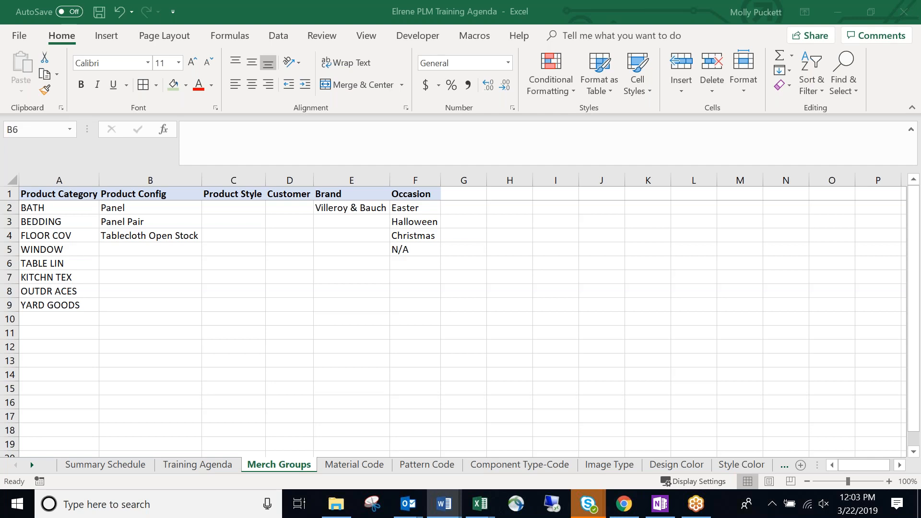
Scroll down the Merch Groups sheet and move the BPR Draft Word window over it.
left_click(510, 332)
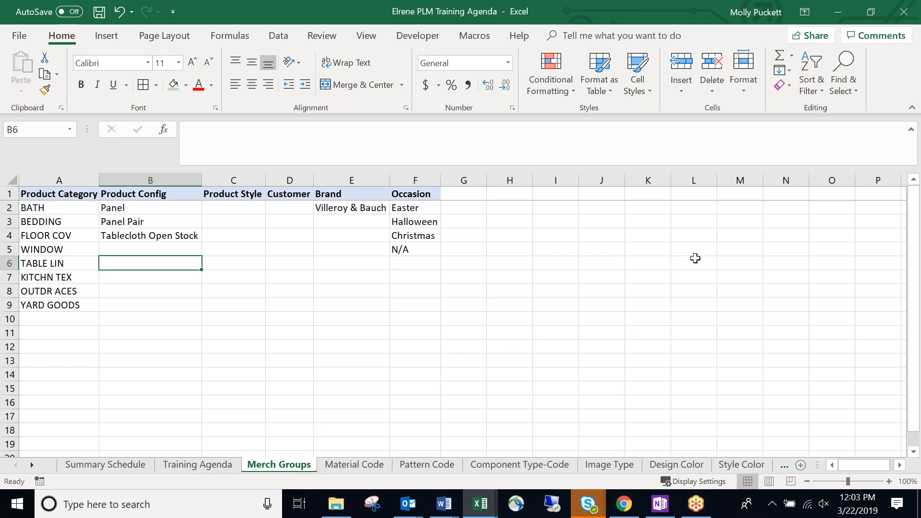
scroll(695, 257, "down", 7)
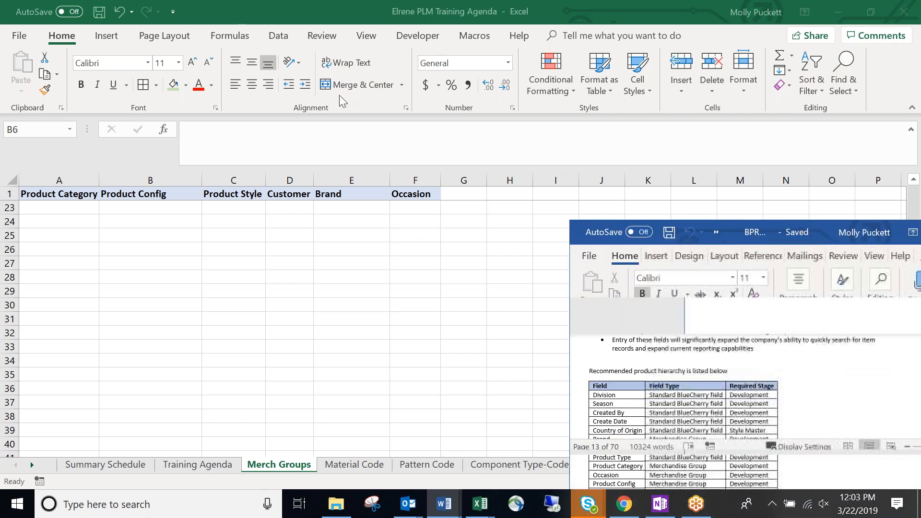
mouse_move(371, 82)
left_mouse_down()
mouse_move(384, 105)
mouse_move(372, 78)
left_mouse_up()
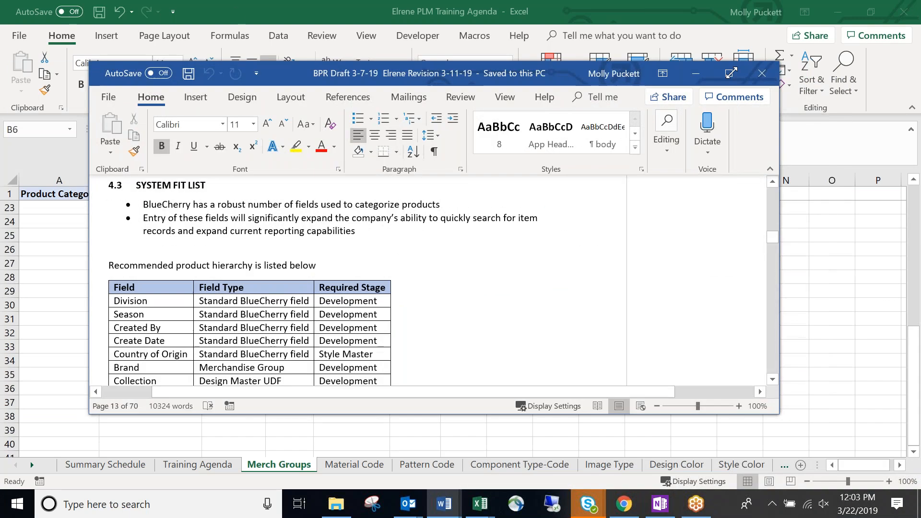
Maximize the BPR Draft and review the Division, Create Date, Country of Origin, Brand and Collection fields.
left_click(734, 73)
scroll(475, 243, "down", 3)
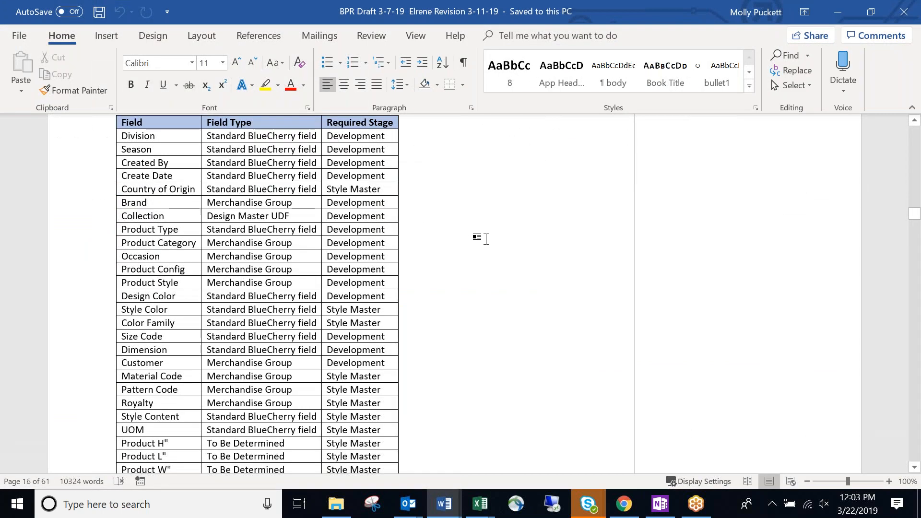
left_click(243, 149)
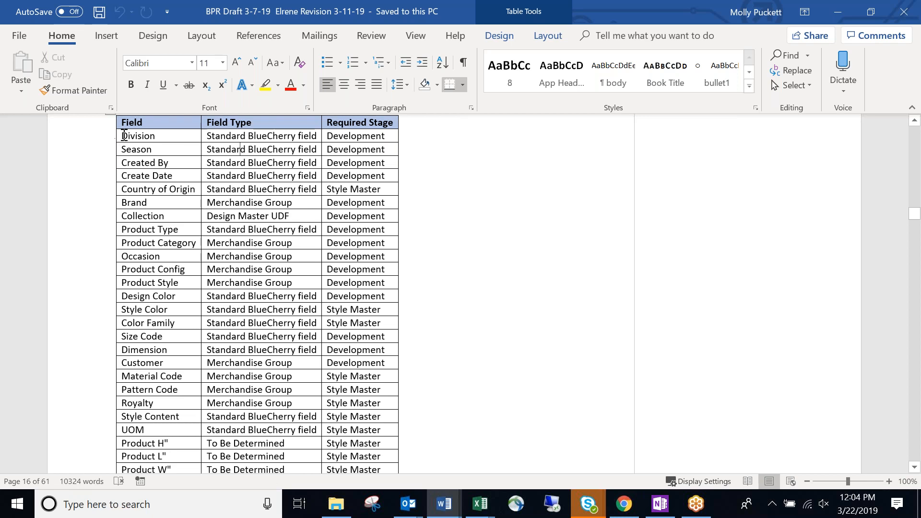
left_click(162, 136)
left_click(195, 180)
left_click(194, 188)
left_click(186, 204)
left_click(187, 217)
Review the Product Type, Product Category, Occasion, Product Style, Color Family and Dimension field types.
left_click(189, 230)
left_click(195, 242)
left_click(192, 257)
left_click(192, 283)
scroll(194, 239, "down", 2)
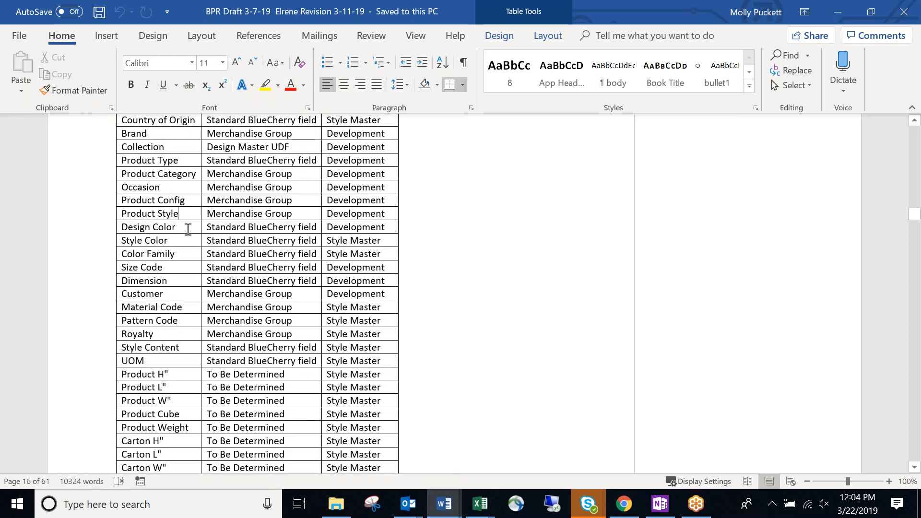
left_click(189, 254)
left_click(188, 282)
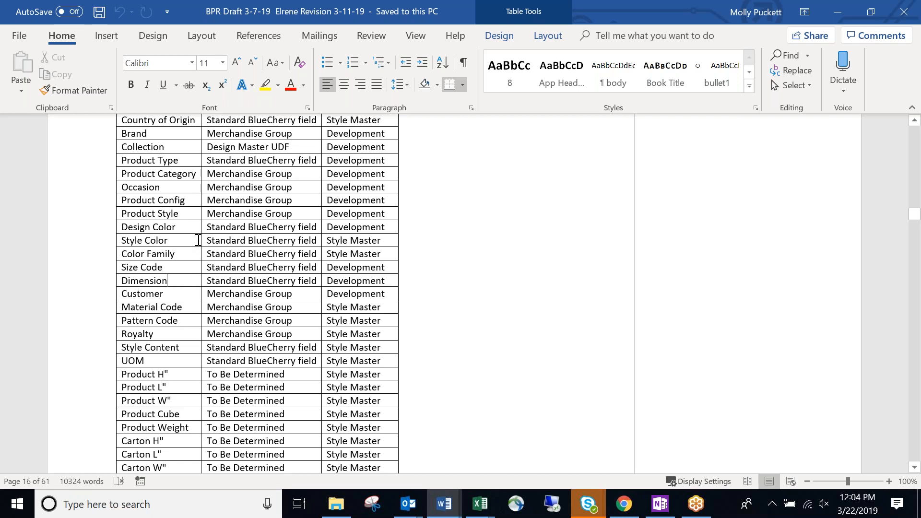
left_click_drag(212, 224, 264, 282)
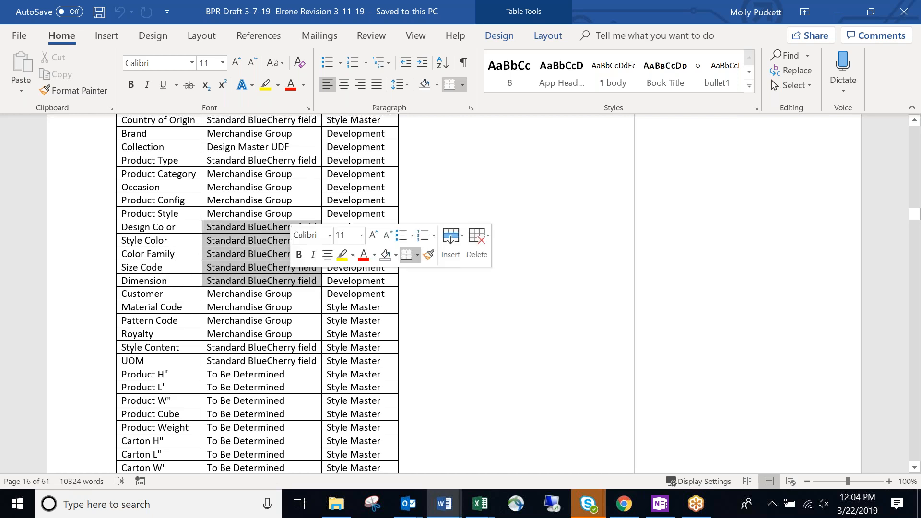
left_click(185, 295)
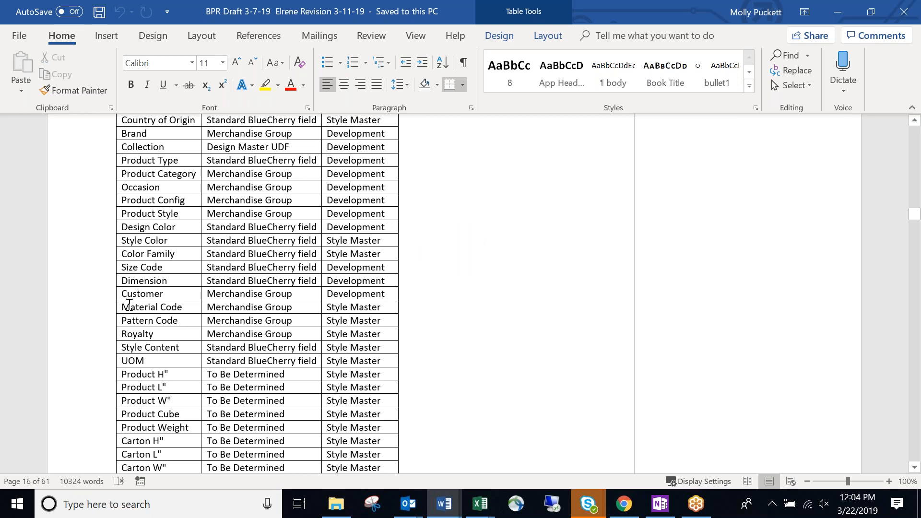
Change Material Code's field type from Merchandise Group to Standard BlueCherry.
left_click_drag(123, 303, 365, 324)
left_click_drag(297, 307, 207, 306)
type("S")
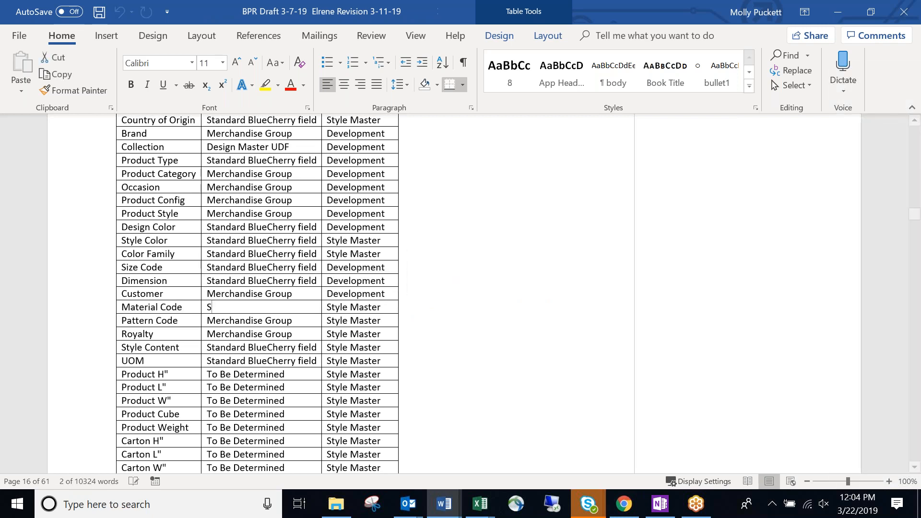
type("tandard Blye")
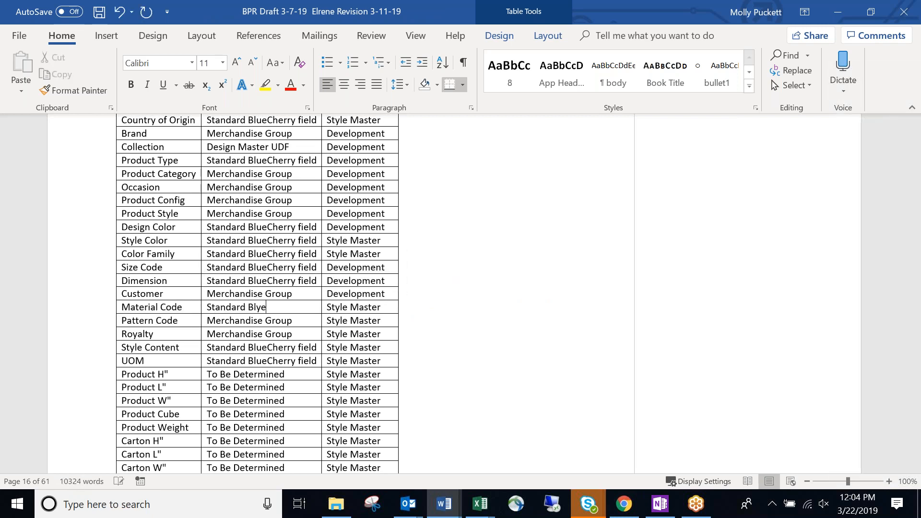
key("BackSpace")
key("BackSpace")
type("ueCherry")
key("Return")
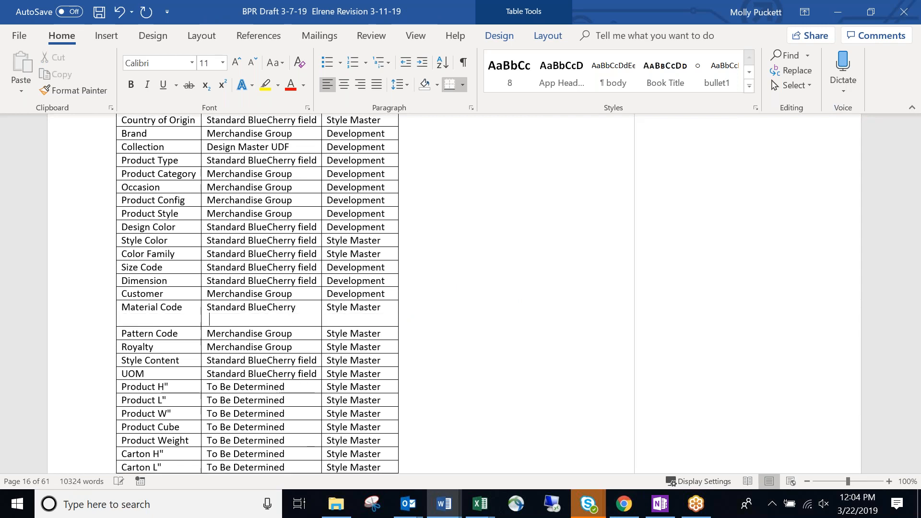
key("BackSpace")
Copy Standard BlueCherry over Pattern Code's Merchandise Group field type.
left_click_drag(305, 306, 215, 311)
key("ctrl+c")
left_click_drag(300, 325, 215, 323)
key("ctrl+v")
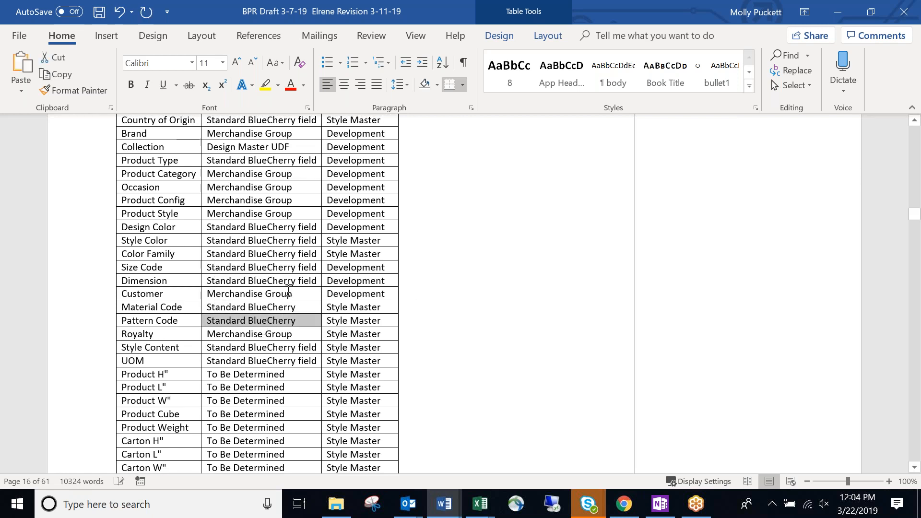
left_click(307, 307)
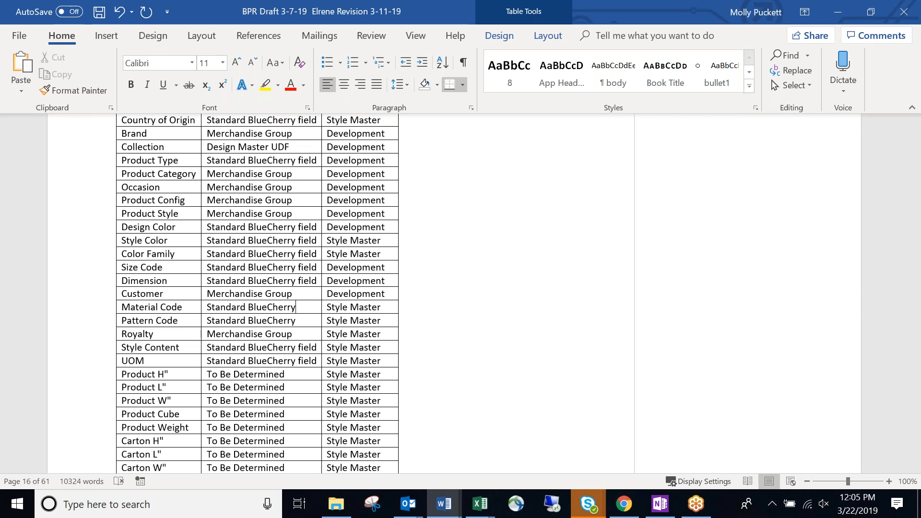
key("ctrl+v")
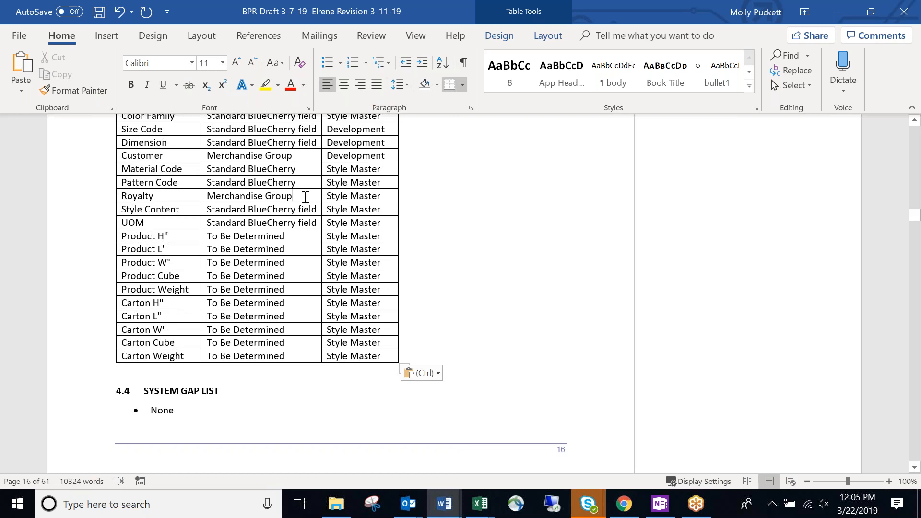
Delete the Royalty row from the System Fit List table.
left_click_drag(305, 197, 211, 197)
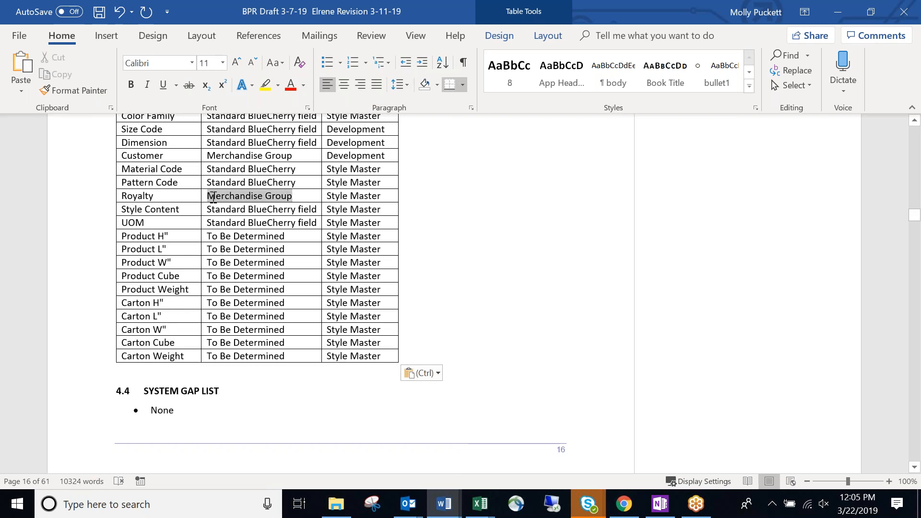
left_click(119, 195)
right_click(369, 192)
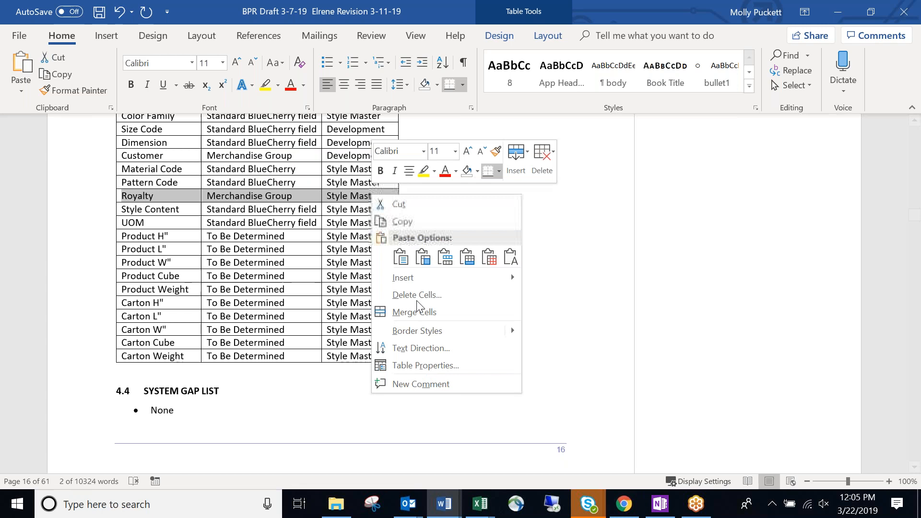
left_click(535, 172)
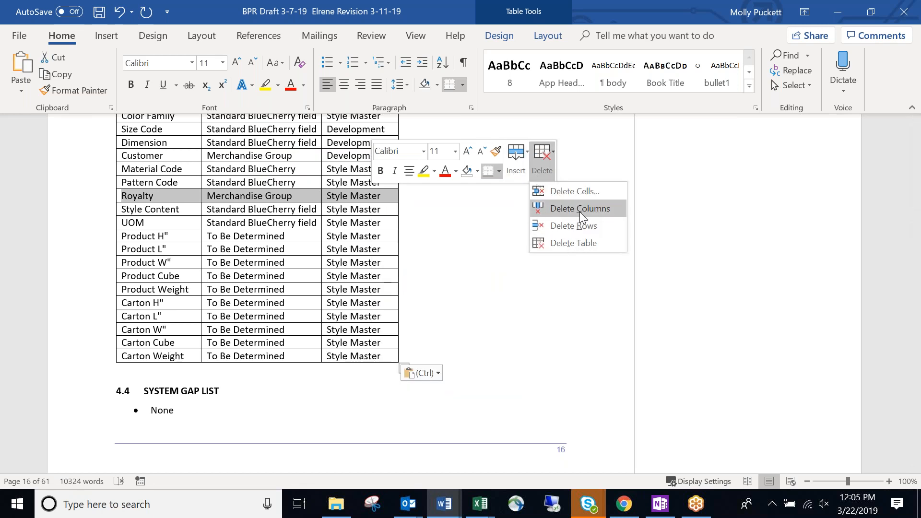
left_click(578, 225)
left_click(209, 197)
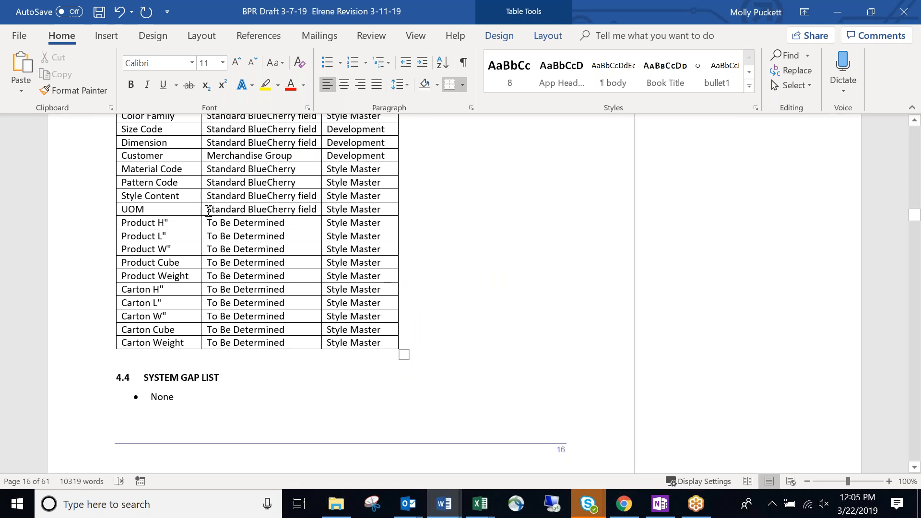
Review the dimension and weight rows at the end of the table.
left_click_drag(123, 221, 382, 343)
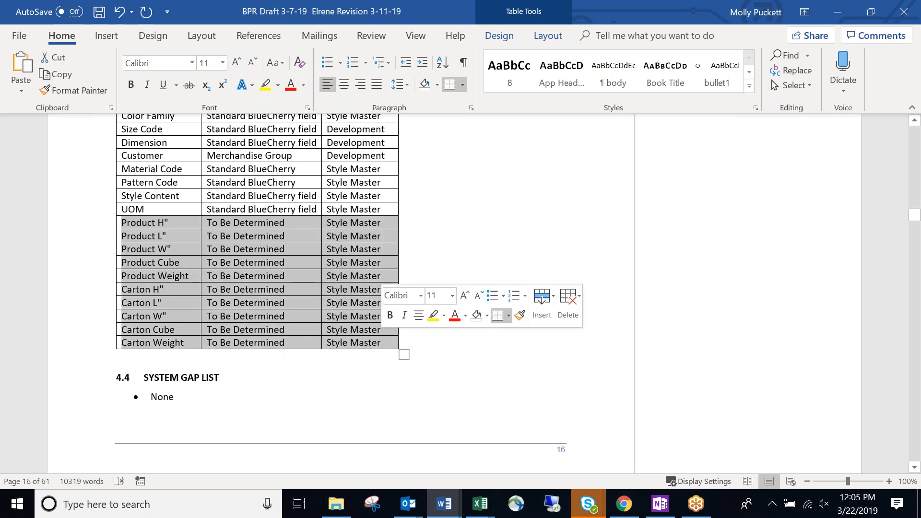
left_click(303, 286)
scroll(313, 279, "up", 8)
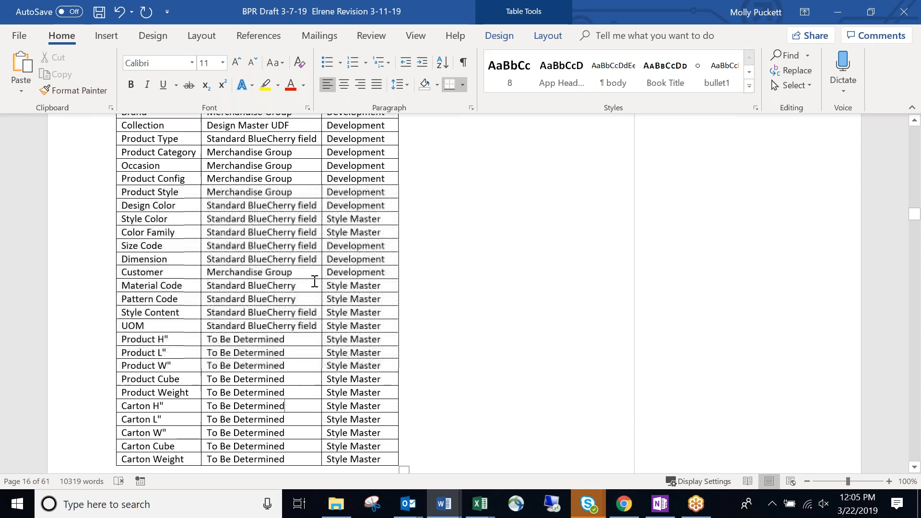
scroll(313, 287, "down", 1)
left_click_drag(124, 136, 361, 418)
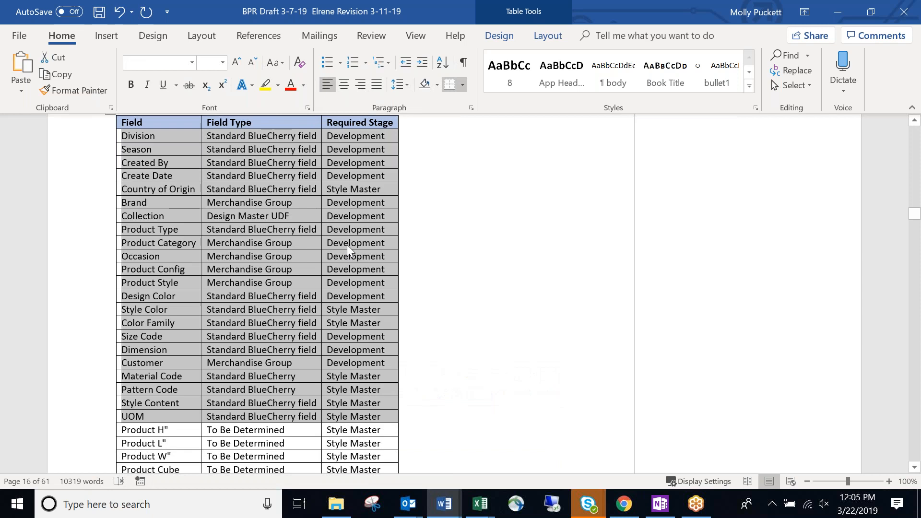
Minimize Word and return to the Merch Groups sheet in Excel.
left_click(848, 13)
left_click(302, 333)
left_click(129, 222)
left_click(43, 211)
scroll(101, 252, "up", 7)
left_click(145, 261)
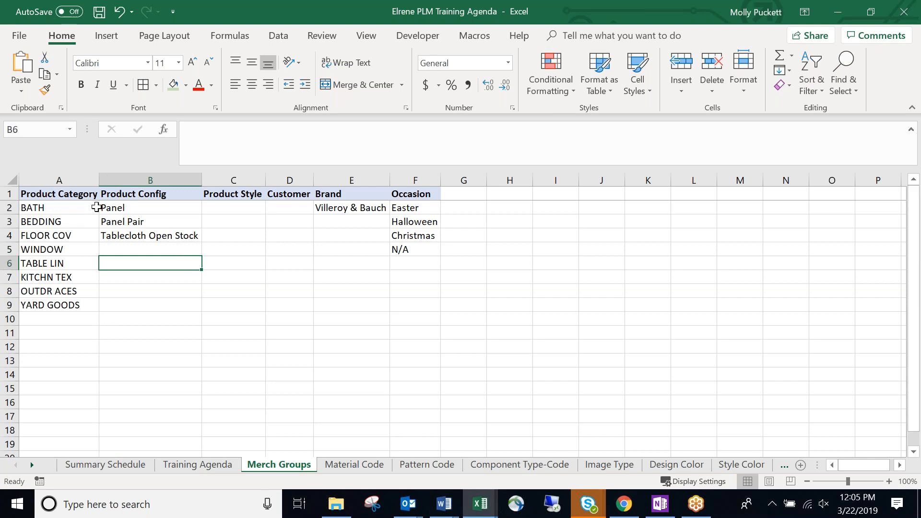
Select the Merch Groups headers and category codes BATH through YARD GOODS, then show Word's open windows.
left_click_drag(48, 192, 421, 190)
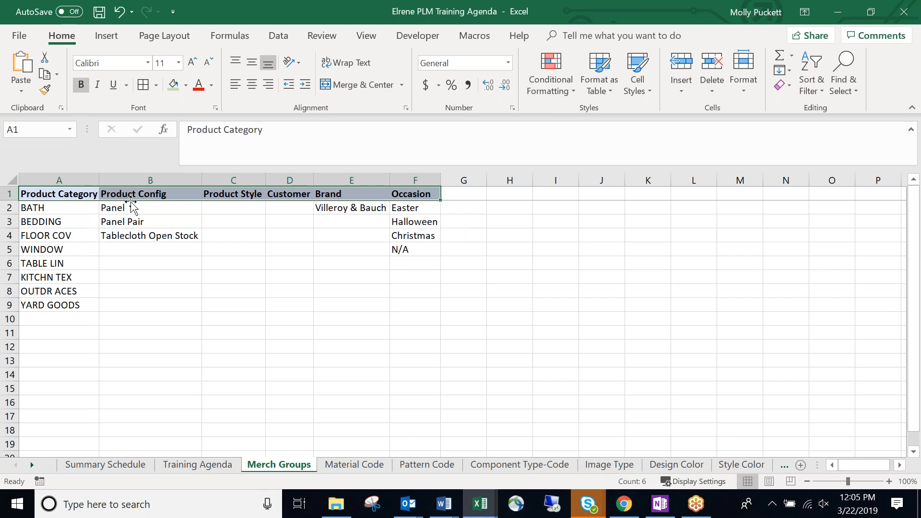
left_click(70, 194)
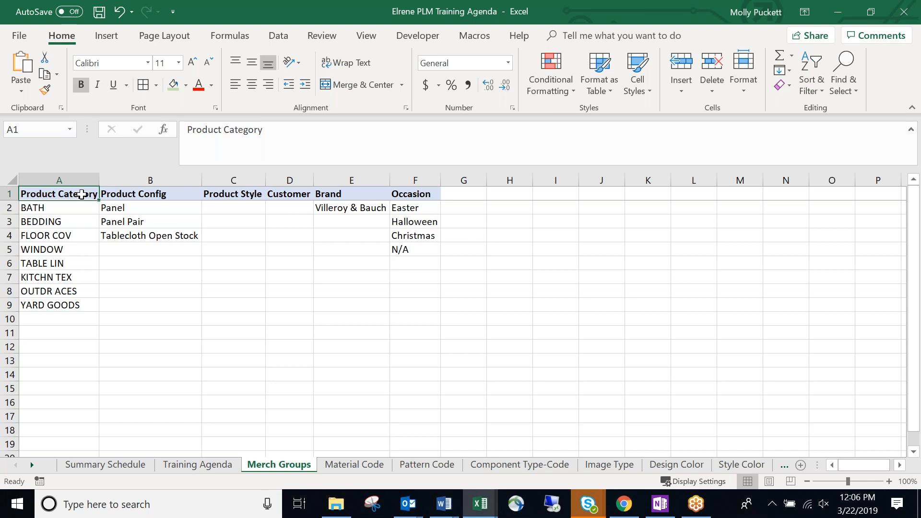
left_click_drag(76, 211, 90, 307)
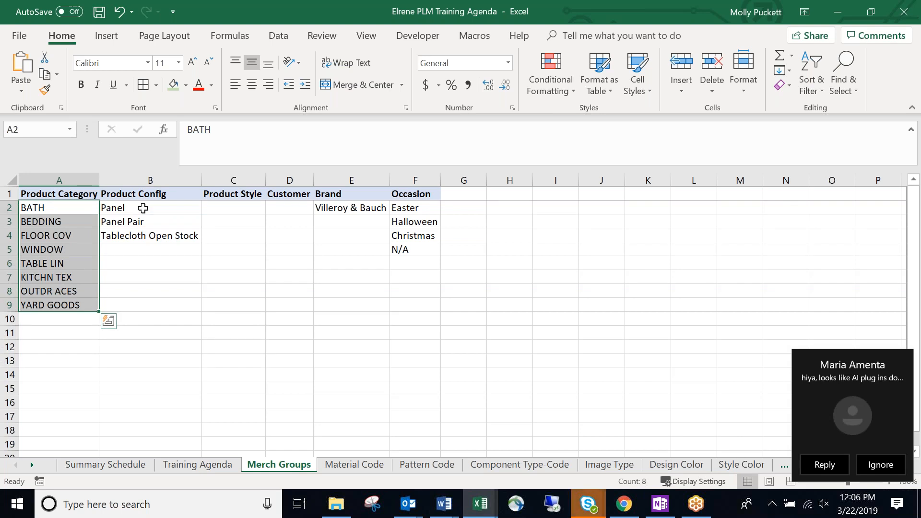
left_click(443, 504)
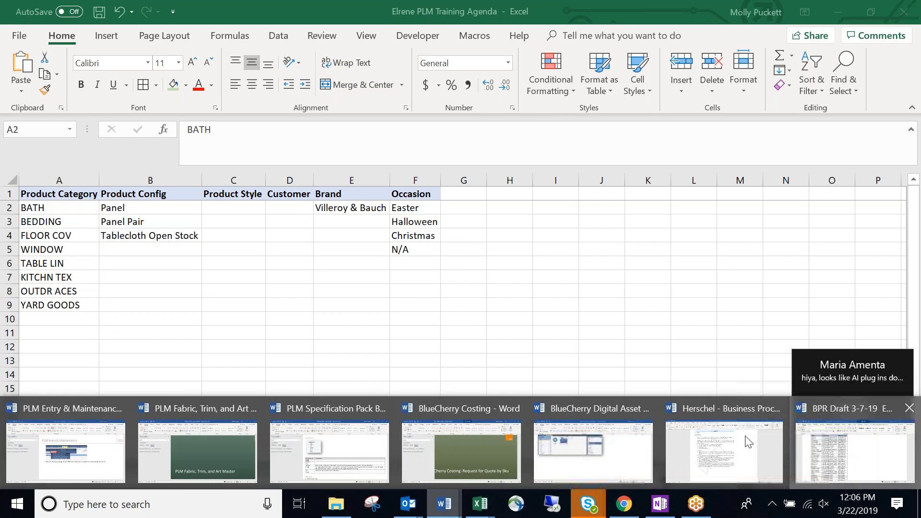
Scroll through the BPR Draft's item group table, then paste the category codes over A2:A9 in Excel.
left_click(843, 448)
scroll(341, 293, "up", 15)
scroll(341, 293, "up", 5)
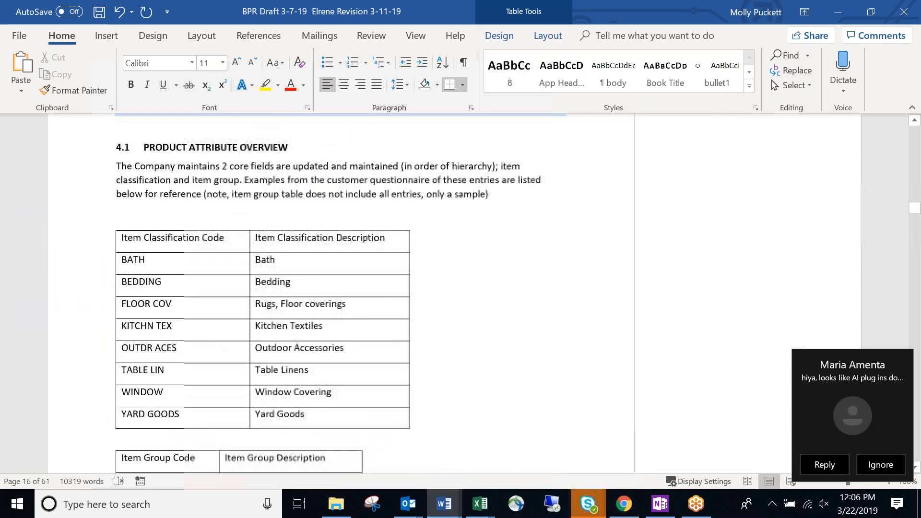
scroll(209, 246, "down", 1)
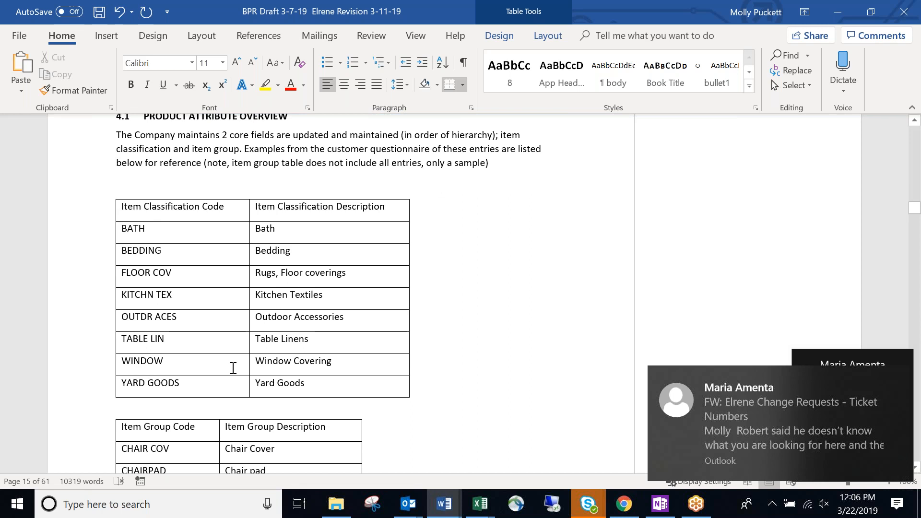
scroll(232, 369, "down", 1)
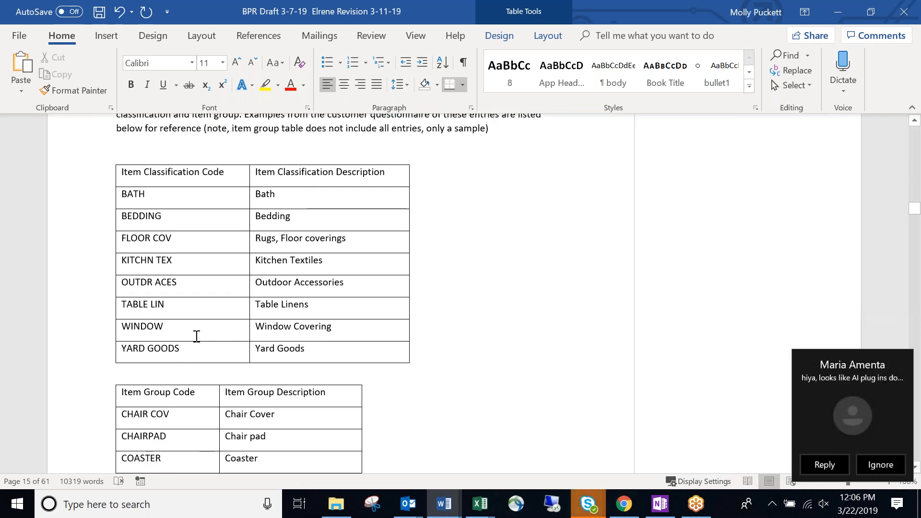
scroll(199, 332, "down", 1)
scroll(197, 358, "down", 1)
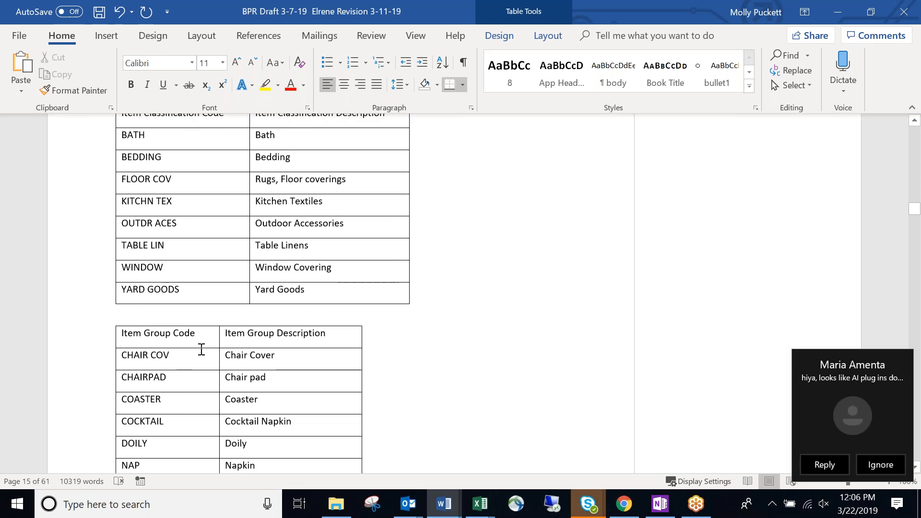
left_click(201, 328)
key("alt+Tab")
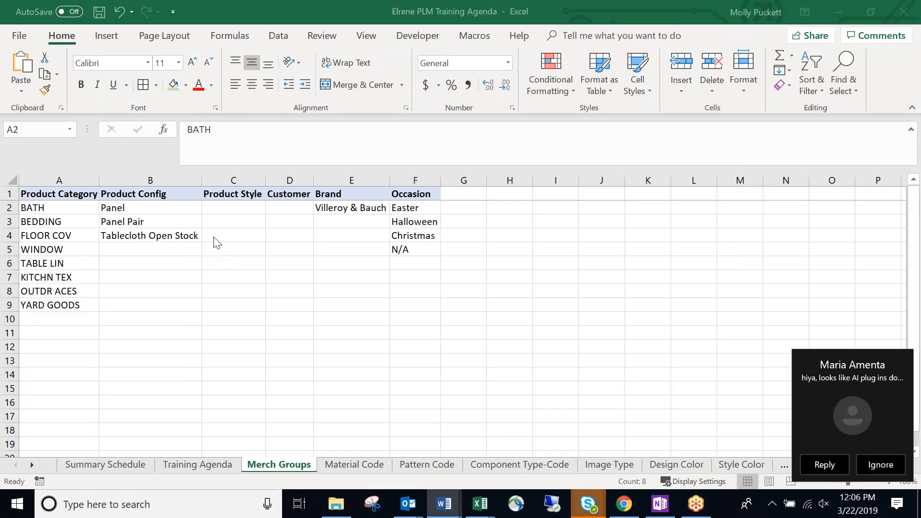
key("ctrl+v")
Re-paste the category codes into A2:A9 and check the existing config, style, brand and occasion cells.
left_click(150, 249)
left_click_drag(68, 210, 70, 308)
key("ctrl+v")
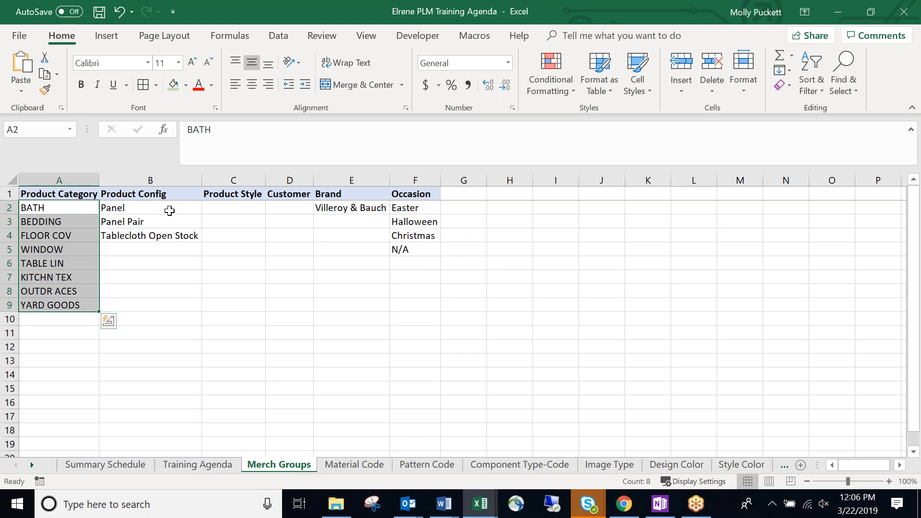
left_click(168, 211)
left_click(169, 236)
left_click(168, 248)
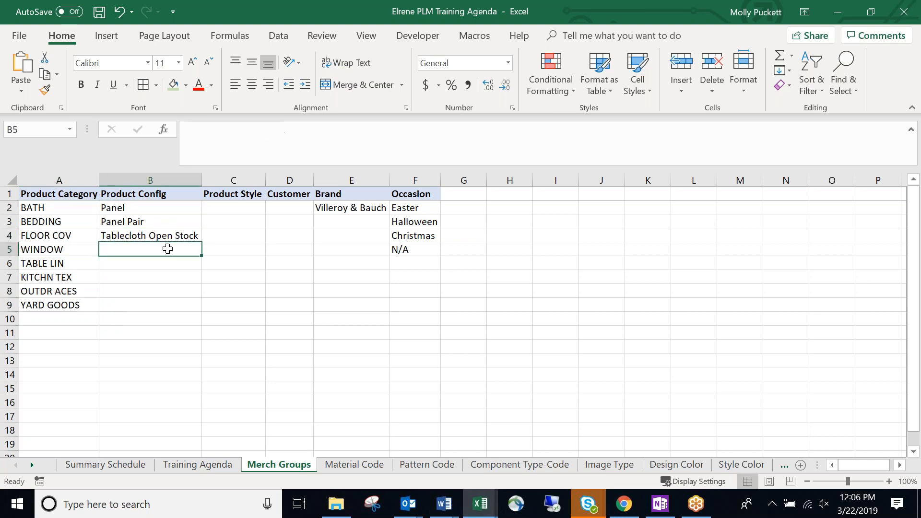
left_click(240, 208)
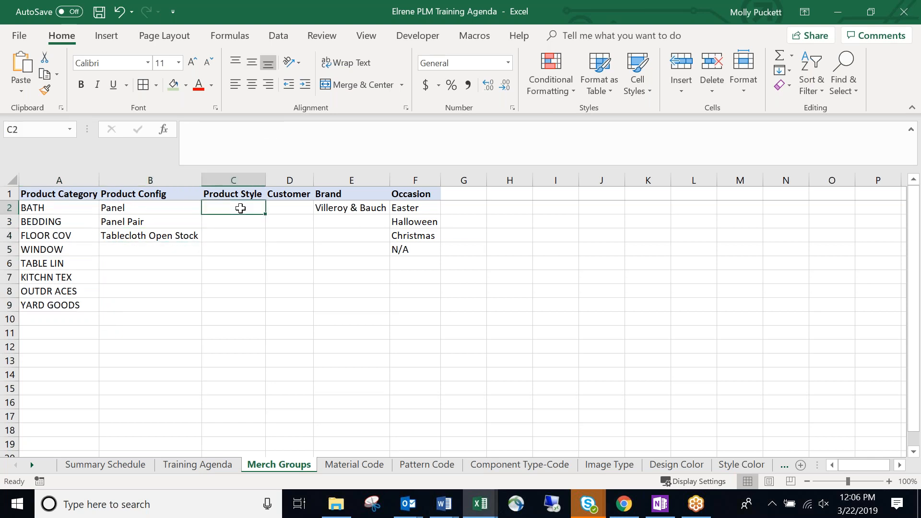
left_click(294, 209)
left_click(339, 210)
left_click(425, 220)
left_click(158, 250)
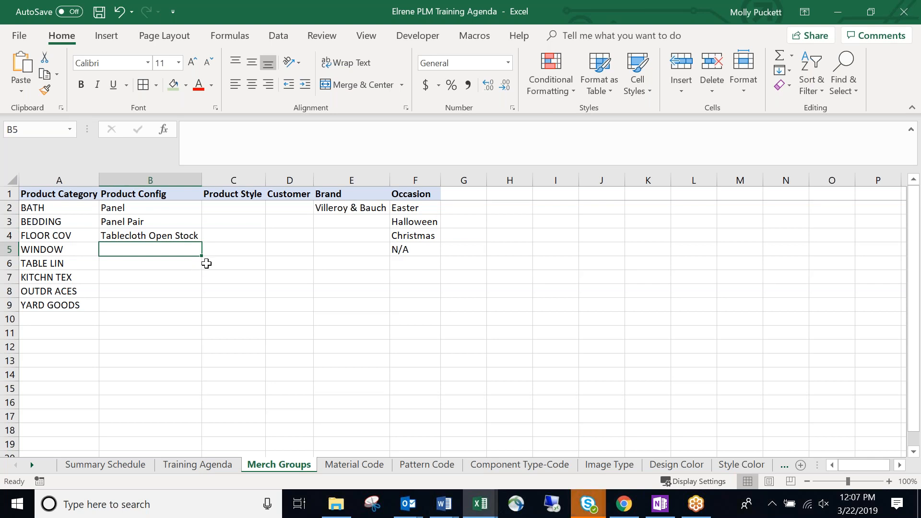
Enter Placemat for WINDOW and Napkin 4 PC Set for TABLE LIN under Product Config.
type("Placemat")
key("Return")
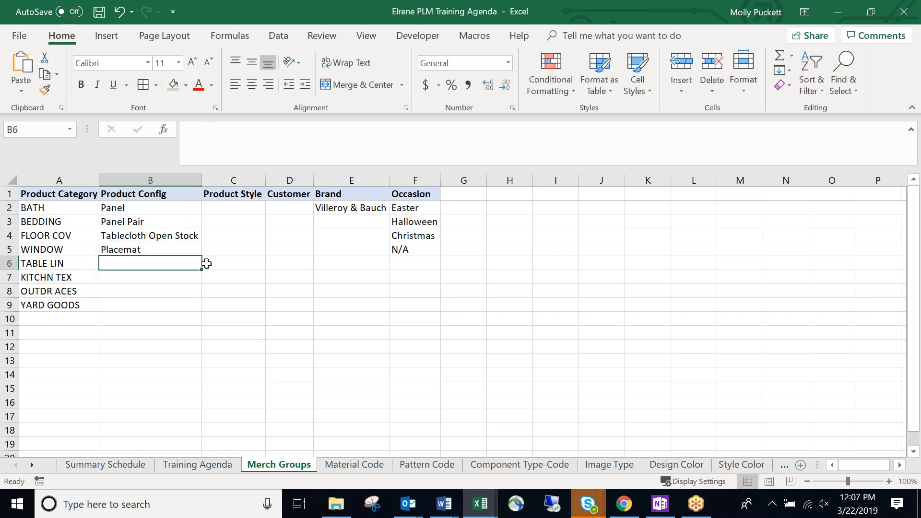
type("Napkin")
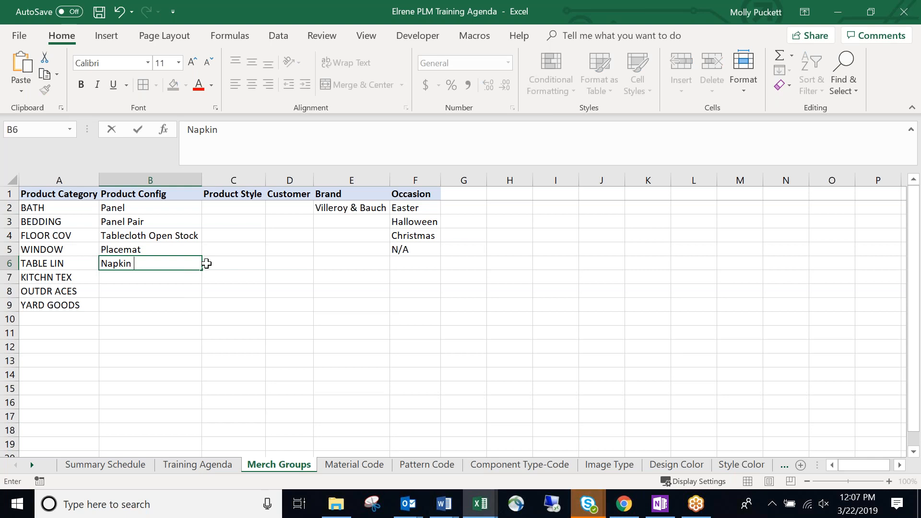
type(" 4 Pc Se")
key("BackSpace")
key("BackSpace")
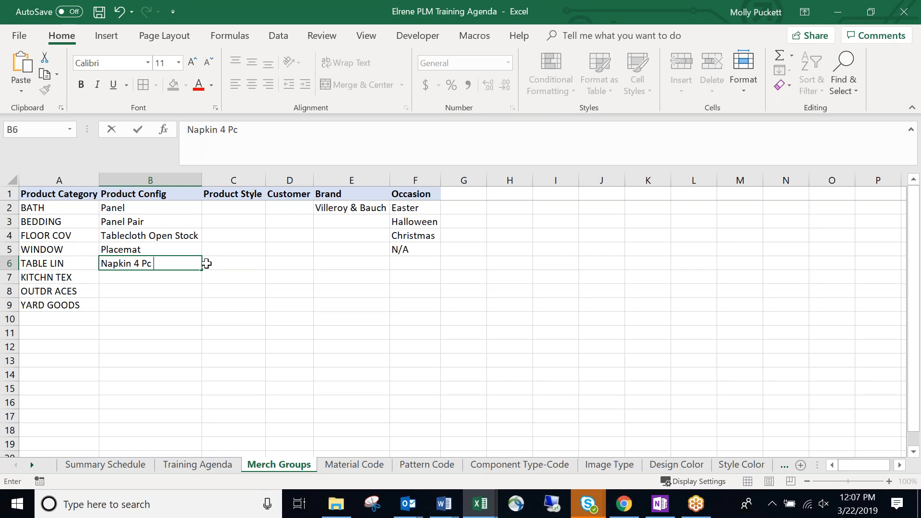
key("BackSpace")
type("p")
key("BackSpace")
type("PC Set")
key("Return")
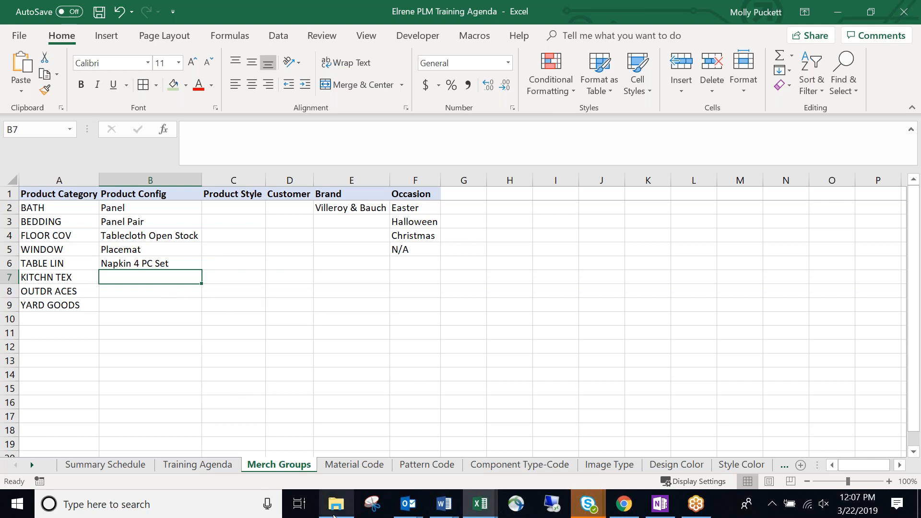
left_click(641, 509)
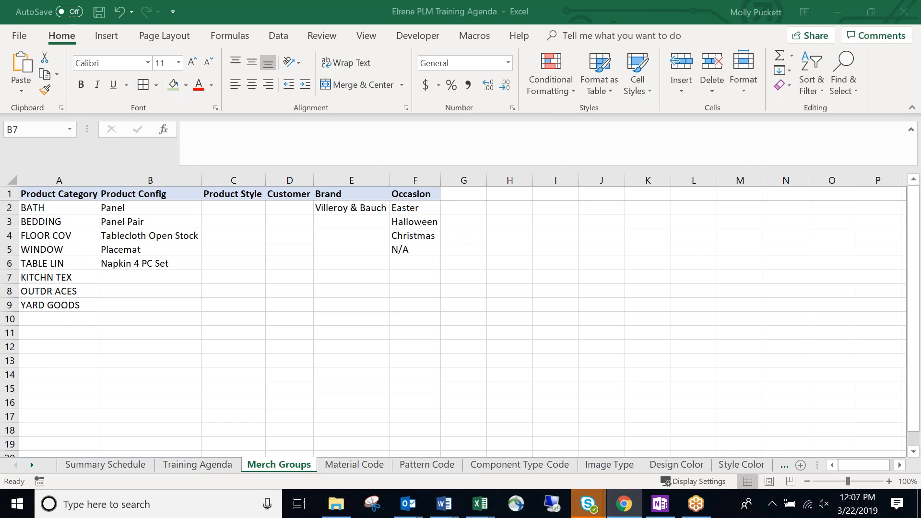
Extend the WINDOW config entry to Placemat 4 PC Set.
double_click(163, 251)
type("4")
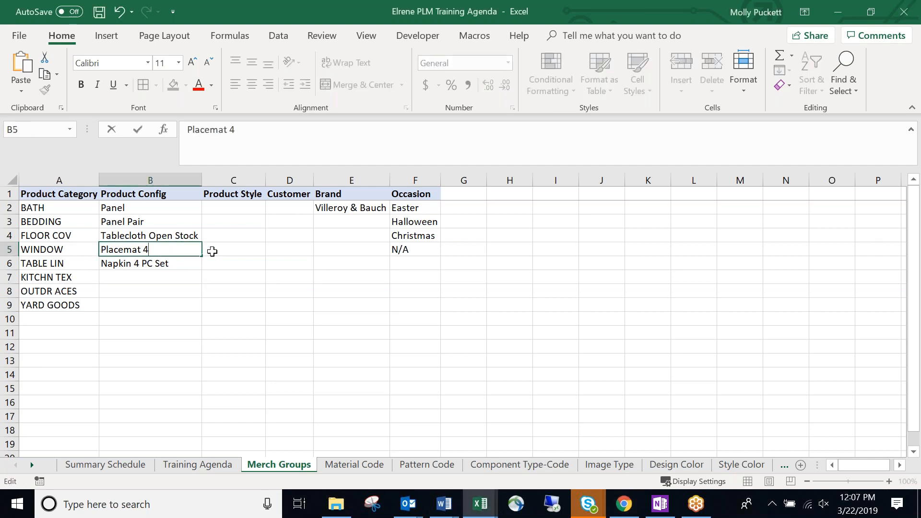
type(" PC Set")
left_click(212, 252)
Enter Rod Pocket Panel and Grommet Panel as product styles and autofit column C.
key("Up")
key("Up")
key("Up")
type("Rod POcket")
key("BackSpace")
key("BackSpace")
key("BackSpace")
key("BackSpace")
key("BackSpace")
type("iock")
key("BackSpace")
key("BackSpace")
key("BackSpace")
key("BackSpace")
type("ocket Panel")
key("Return")
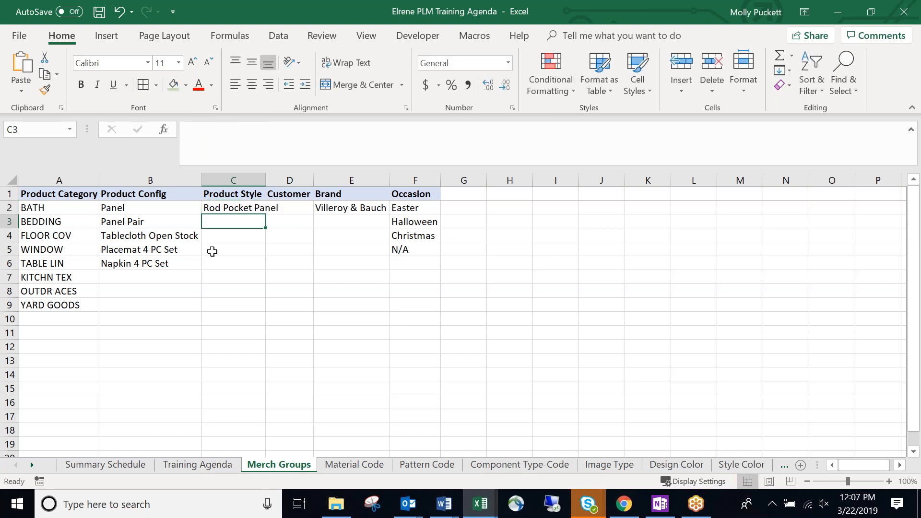
type("Grommet Pan")
key("BackSpace")
key("BackSpace")
type("Panel")
key("Return")
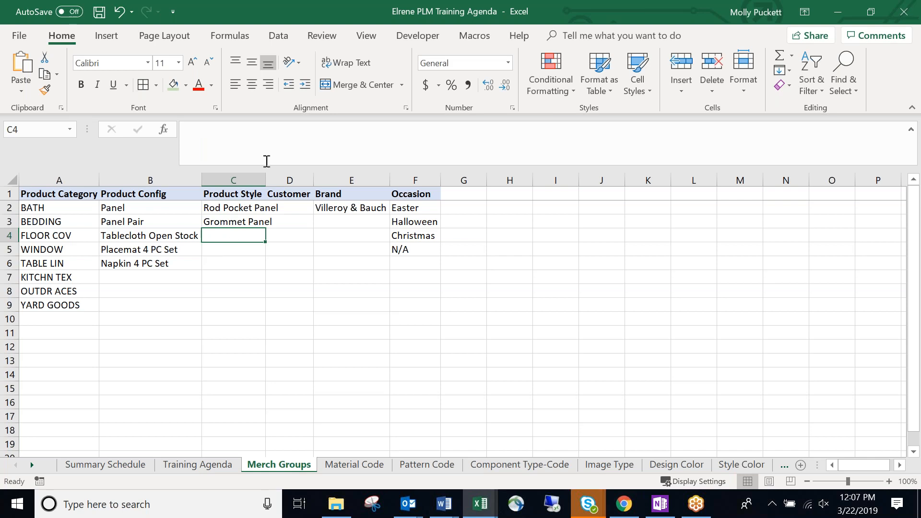
double_click(265, 181)
left_click(257, 276)
Leave the FLOOR COV product style blank after abandoning a Napkin entry.
left_click(248, 240)
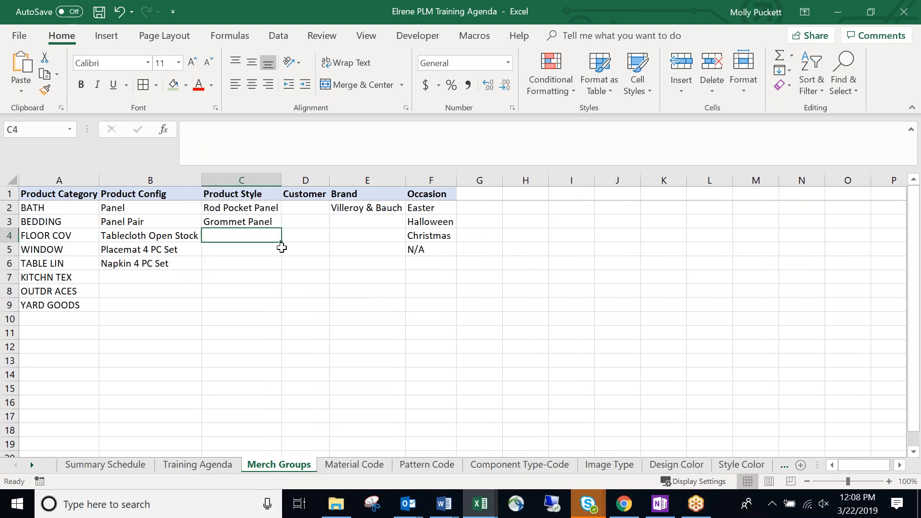
type("Na")
key("BackSpace")
key("BackSpace")
key("BackSpace")
key("BackSpace")
key("BackSpace")
key("BackSpace")
key("Return")
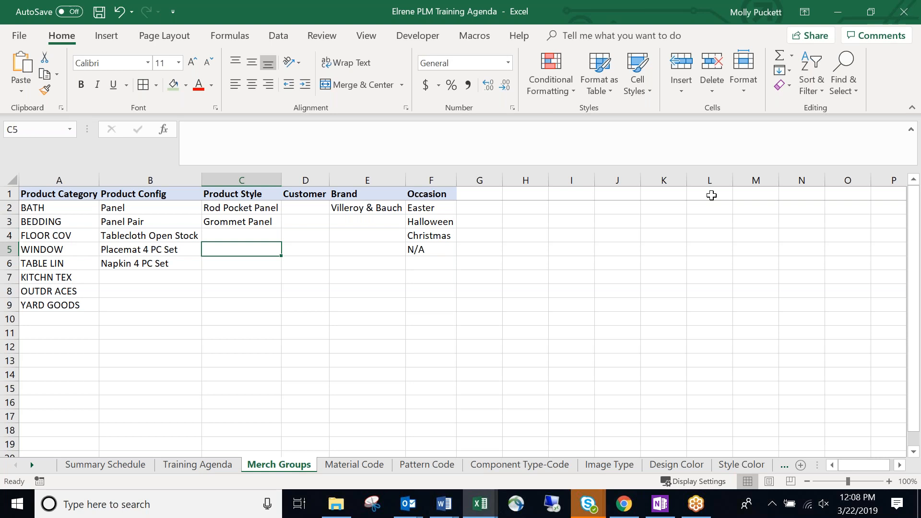
key("alt+Tab")
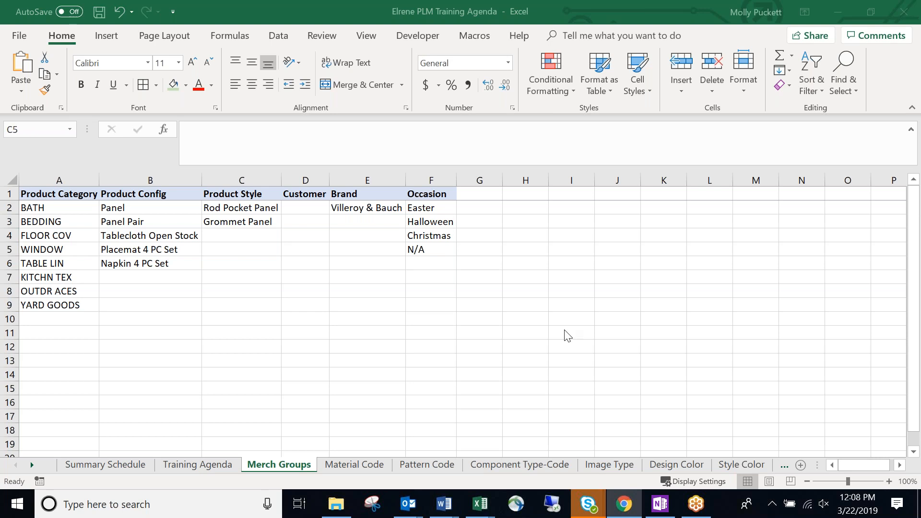
left_click(242, 235)
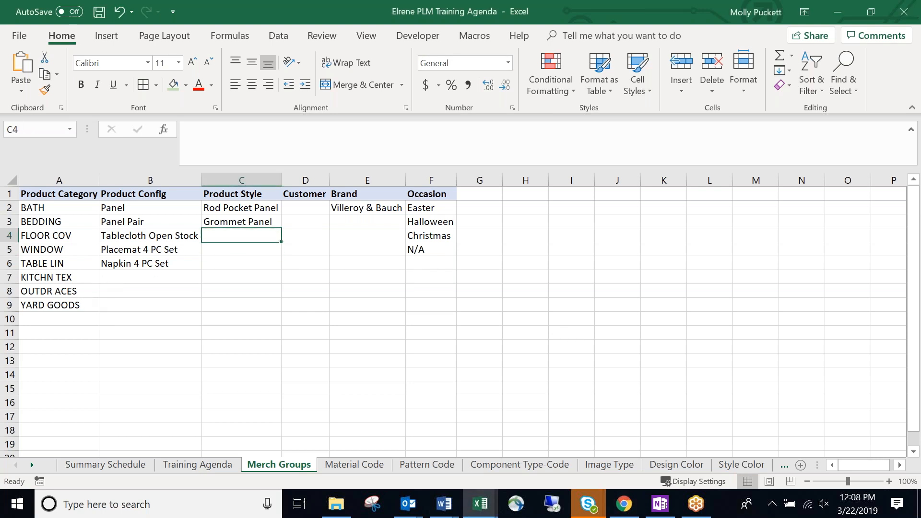
Move Napkin 4 PC Set down to B8 and enter Placemat 12 PC Set for TABLE LIN.
left_click(160, 263)
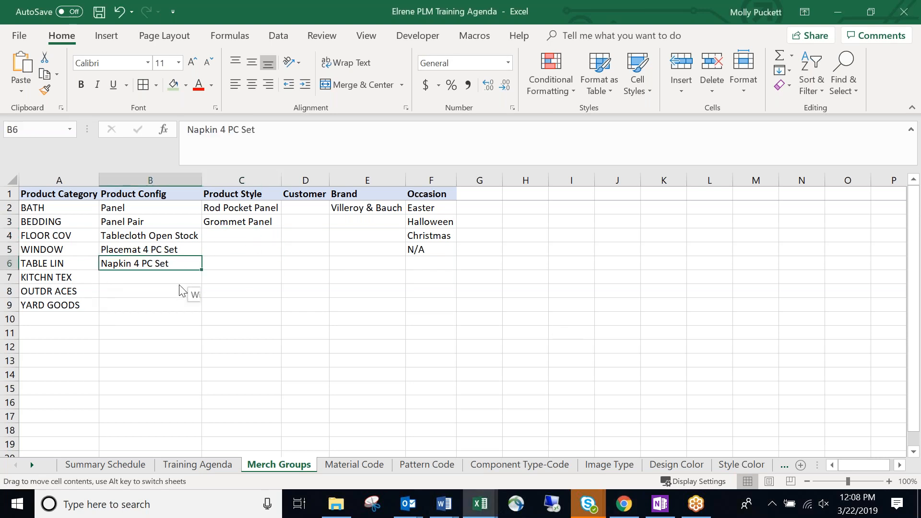
left_click_drag(181, 290, 182, 291)
left_click(177, 263)
type("Placeme")
type("nt")
key("BackSpace")
key("BackSpace")
key("BackSpace")
type("at")
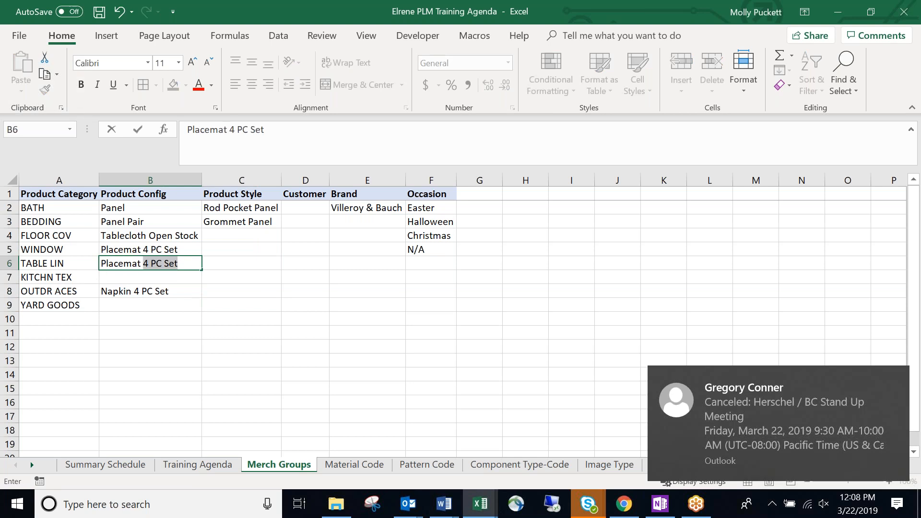
type(" 12 PC Set")
key("Return")
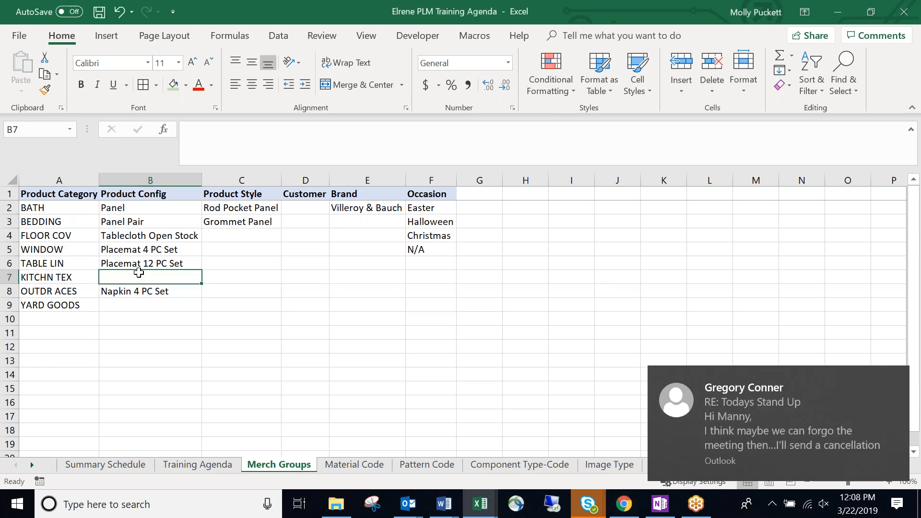
Start entering Placemat 16 PC Set for KITCHN TEX, then minimize the Size Ranges workbook.
left_click(177, 289)
double_click(186, 277)
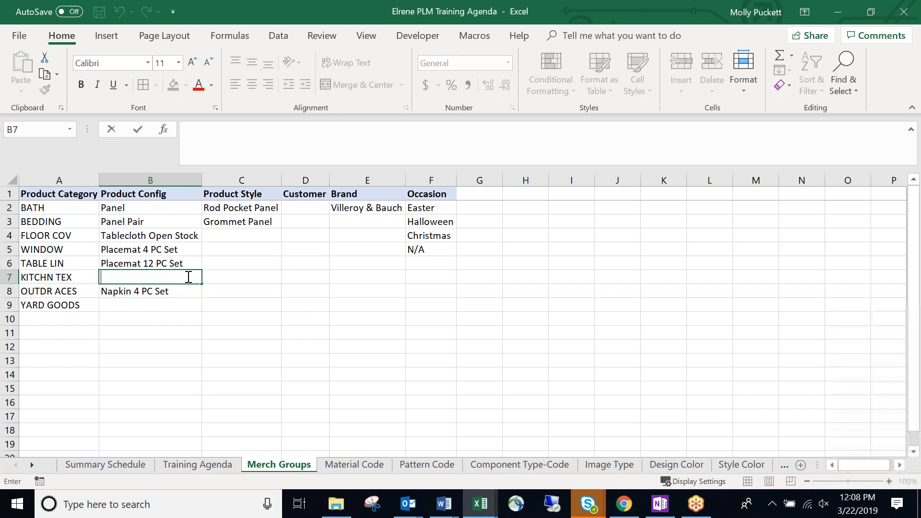
type("Placement")
key("BackSpace")
key("BackSpace")
key("BackSpace")
type("at ")
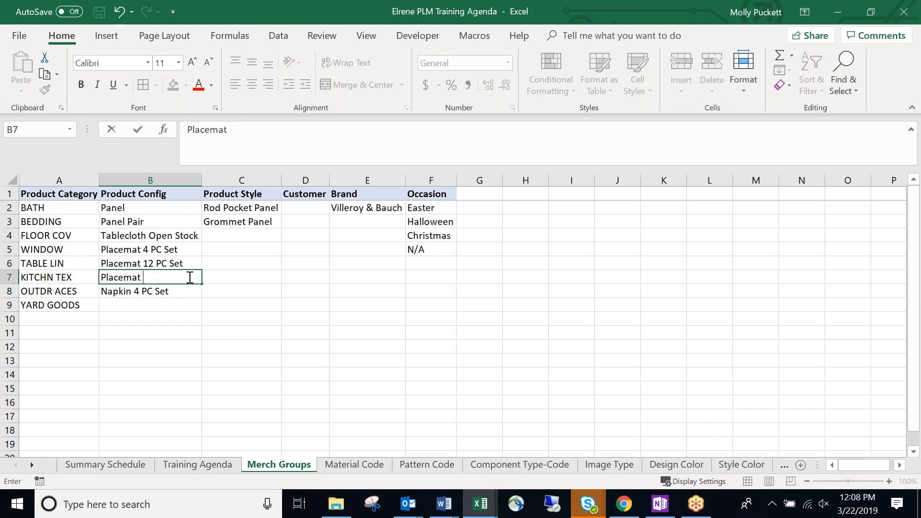
type("16 PC Set")
key("alt+Tab")
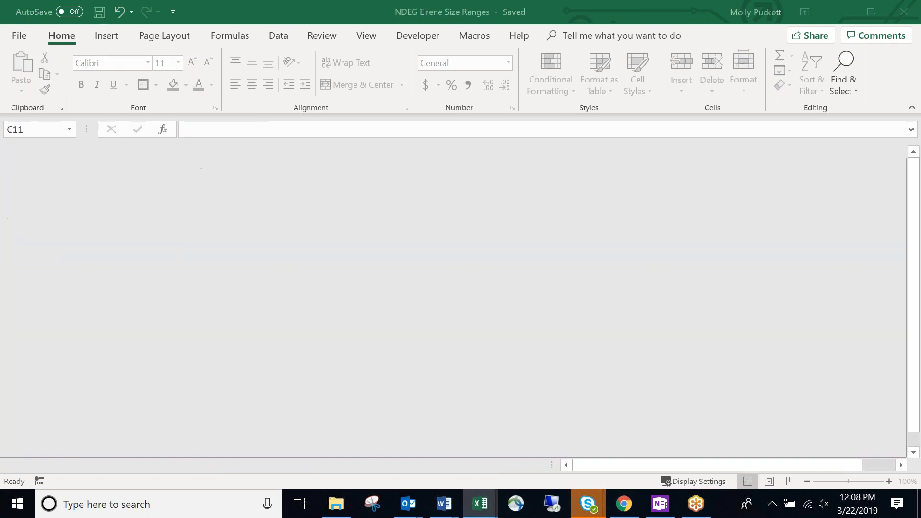
key("alt+Tab")
left_click(142, 394)
left_click(837, 13)
left_click(247, 312)
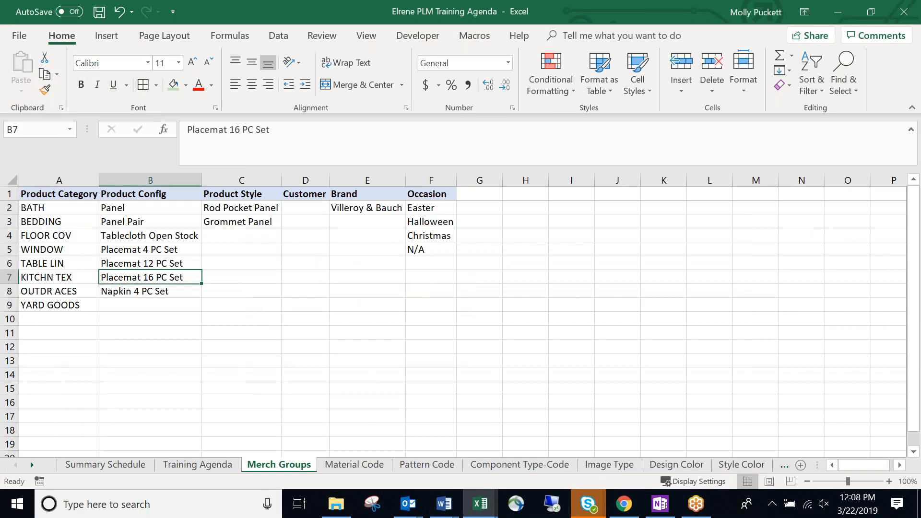
key("alt+Tab")
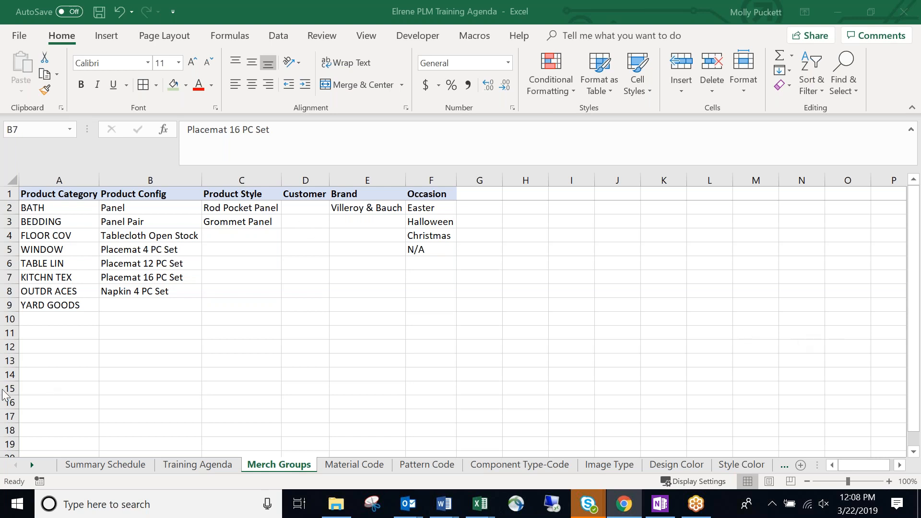
Move Napkin 4 PC Set to B9 and shift the 12 and 16 PC placemat sets down one row.
left_click(180, 297)
left_click(179, 297)
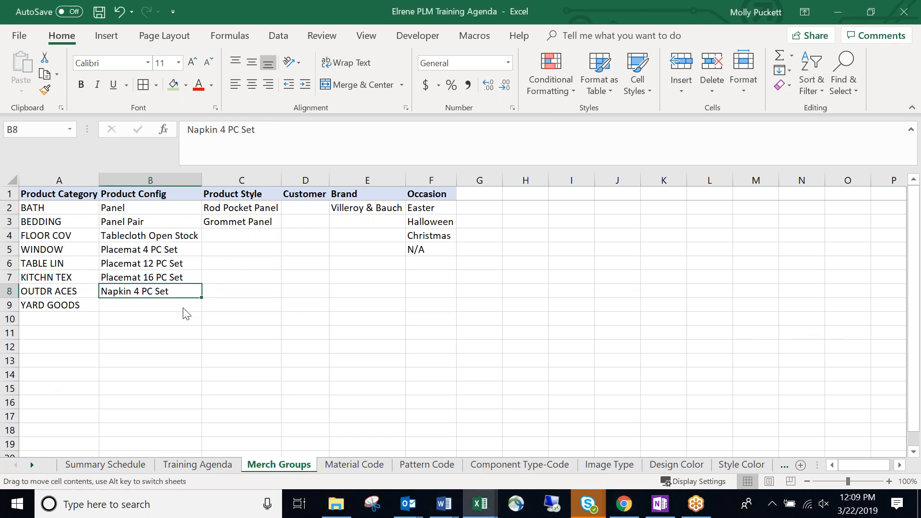
left_click_drag(183, 299, 182, 312)
left_click(181, 264)
left_click_drag(182, 265, 187, 304)
left_click(476, 294)
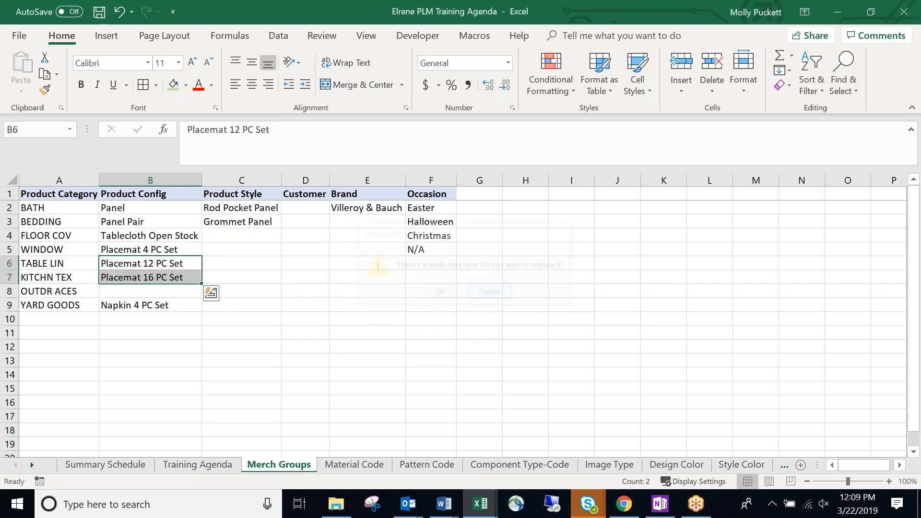
left_click_drag(166, 261, 181, 291)
left_click(161, 292)
left_click(152, 331)
Move Placemat 4 PC Set down one cell to B6, emptying B5.
left_click(168, 251)
left_click(166, 263)
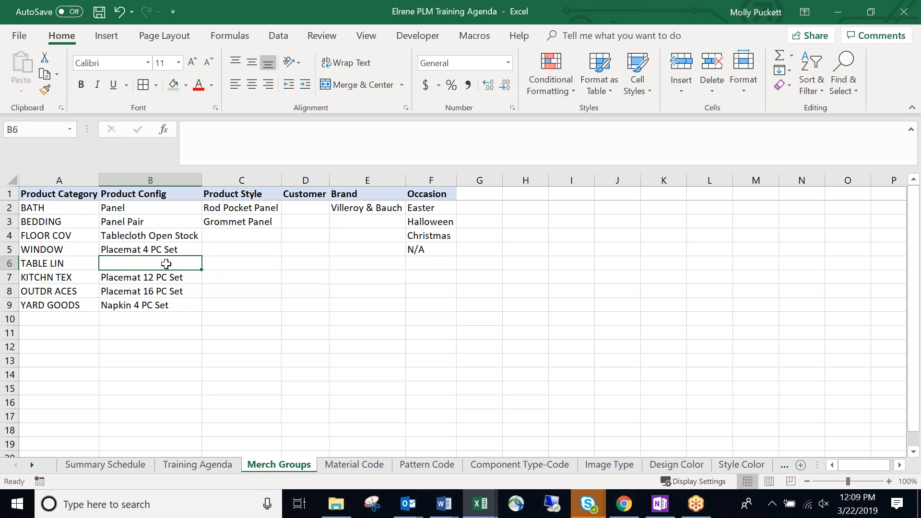
left_click(191, 247)
left_click_drag(194, 256, 193, 263)
left_click(184, 250)
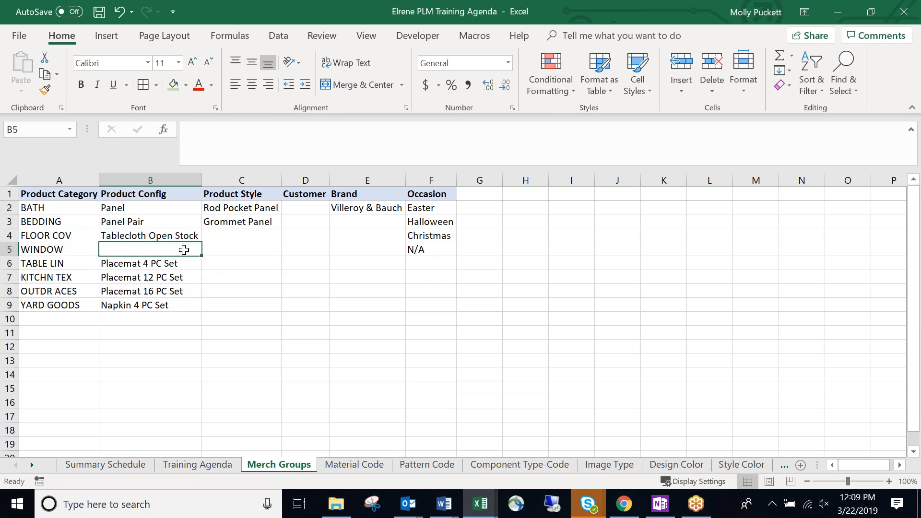
left_click(189, 263)
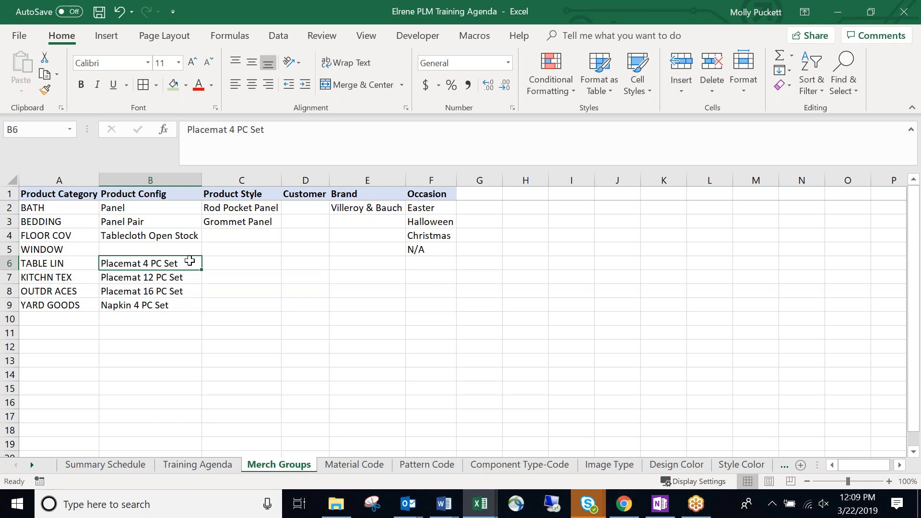
Enter Placemat Open Stock in the empty cell B5.
left_click(185, 249)
type("Placemat Open Stock")
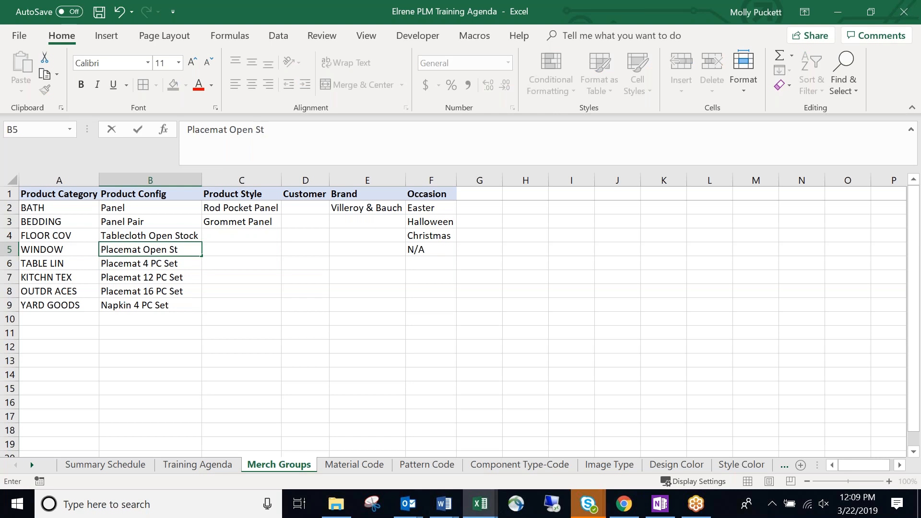
key("Return")
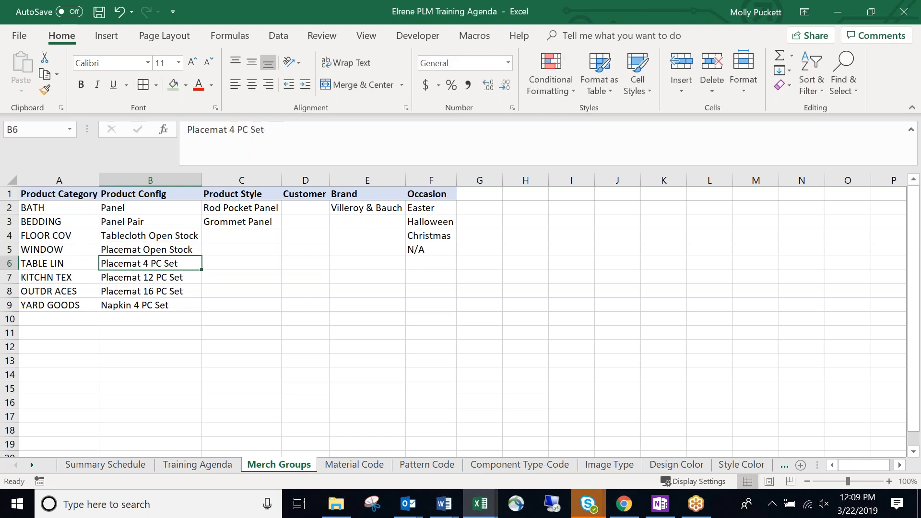
Shift the placemat entries down so that cells B5 and B8 are left blank.
left_click(190, 249)
left_click_drag(190, 249, 187, 327)
left_click(171, 264)
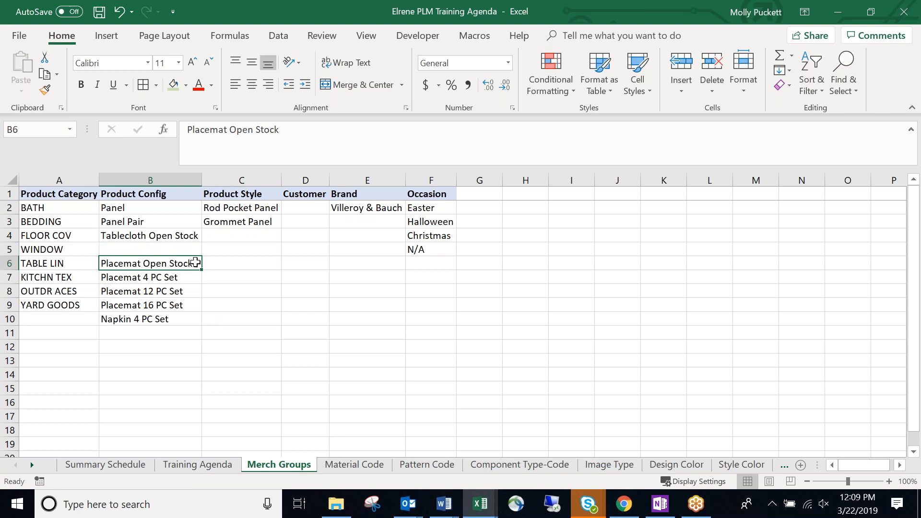
left_click(171, 208)
left_click_drag(172, 207, 186, 319)
left_click(184, 263)
left_click(193, 251)
left_click_drag(189, 278, 191, 333)
left_click(186, 291)
left_click(185, 291)
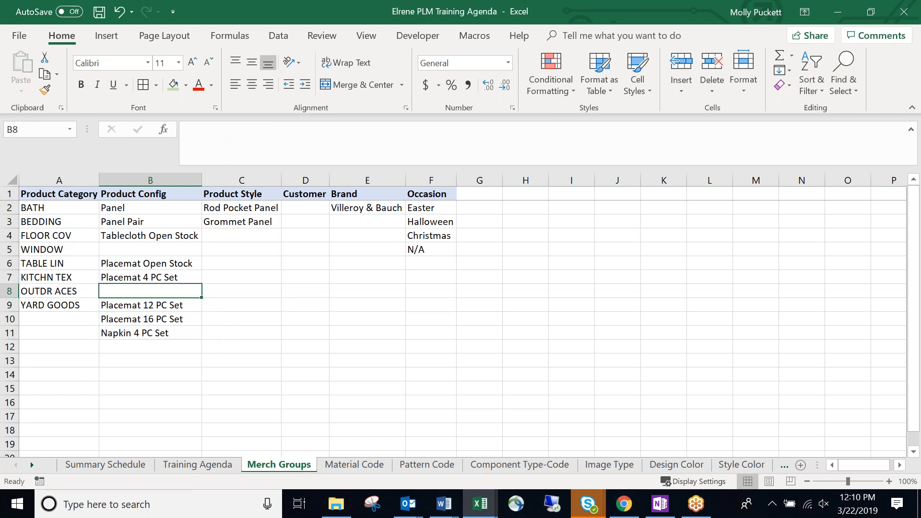
left_click(441, 349)
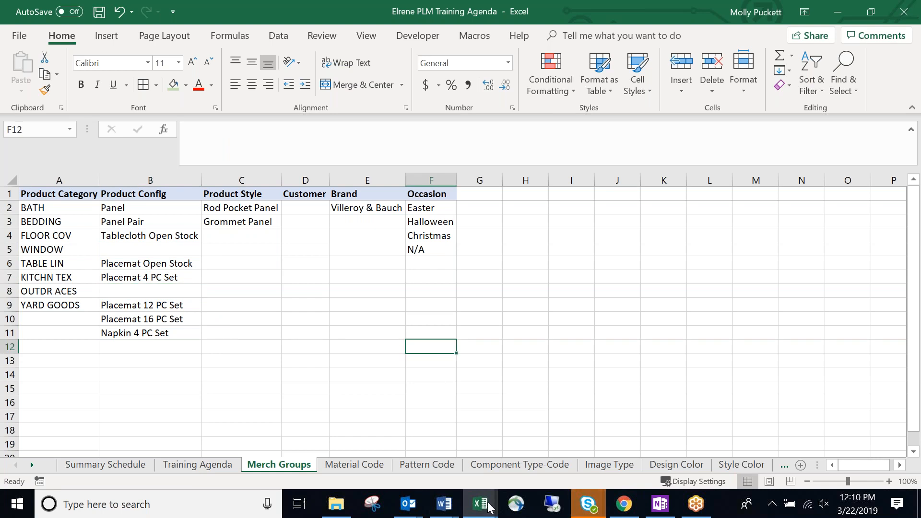
Enter Placemat 8 PC Set in the empty cell B8.
mouse_move(479, 503)
left_click(642, 439)
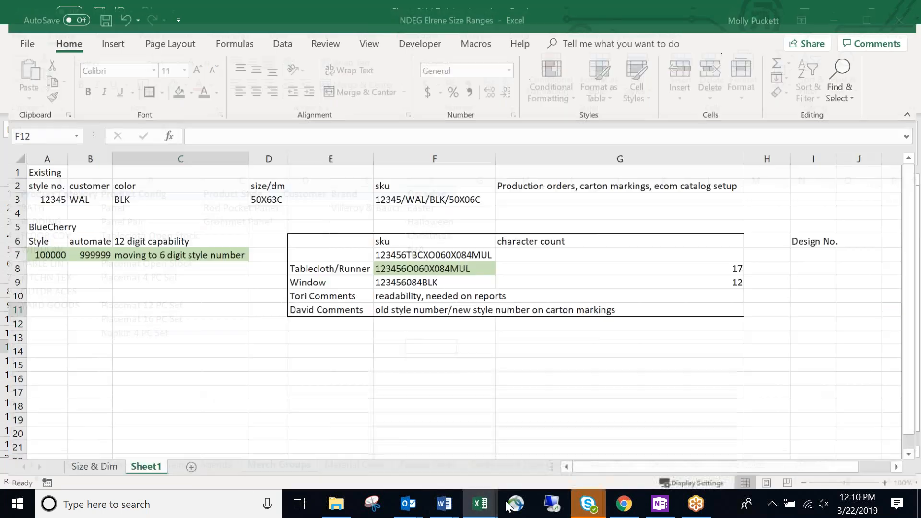
left_click(838, 15)
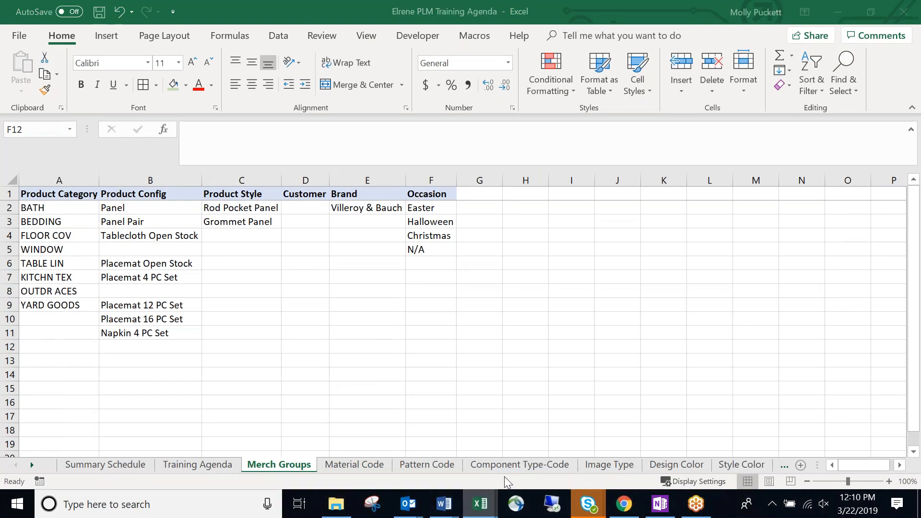
left_click(150, 291)
type("PLace")
key("BackSpace")
key("BackSpace")
key("BackSpace")
key("BackSpace")
key("BackSpace")
type("lacemat")
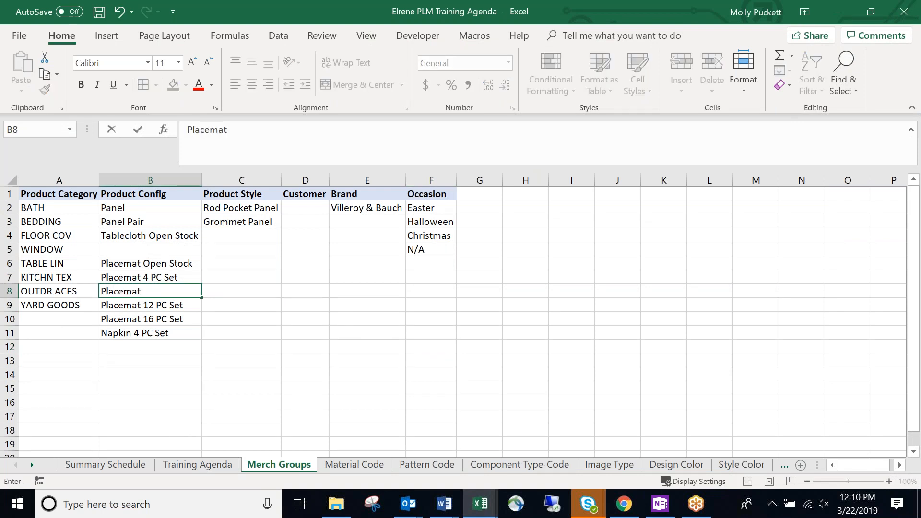
type(" 8 PC Set")
key("Return")
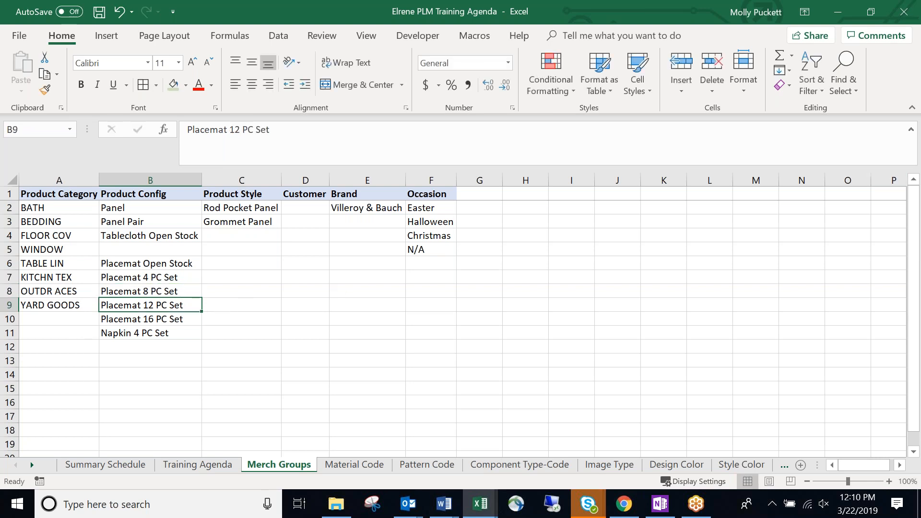
Review the Product Config entries Panel, Panel Pair and Tablecloth Open Stock.
key("alt+Tab")
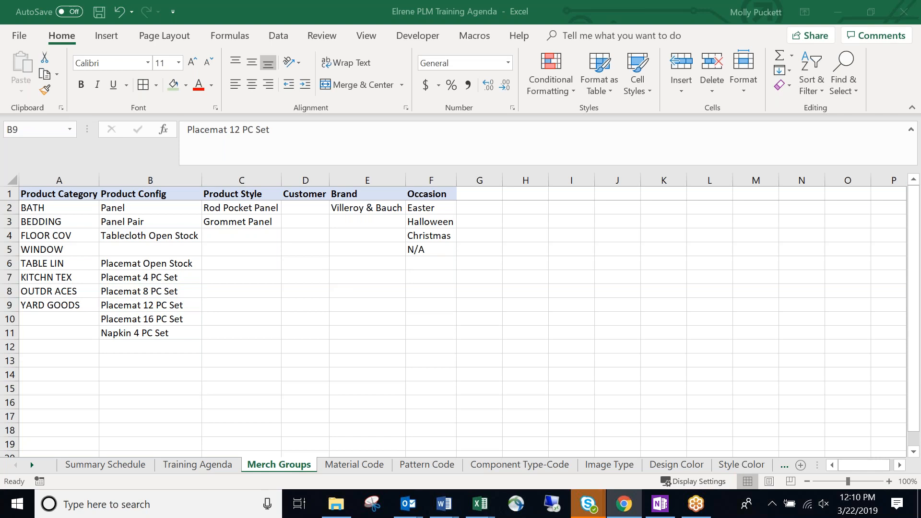
key("alt+Tab")
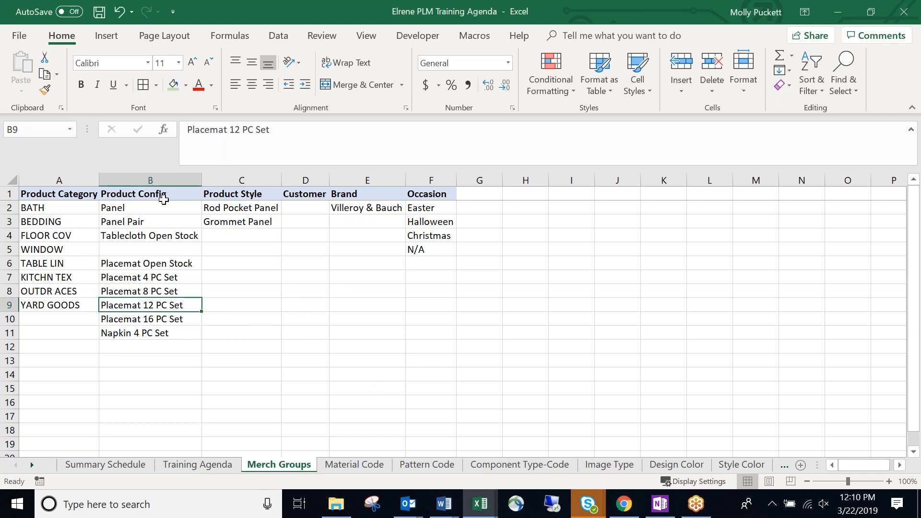
left_click(176, 197)
left_click(179, 207)
left_click(175, 221)
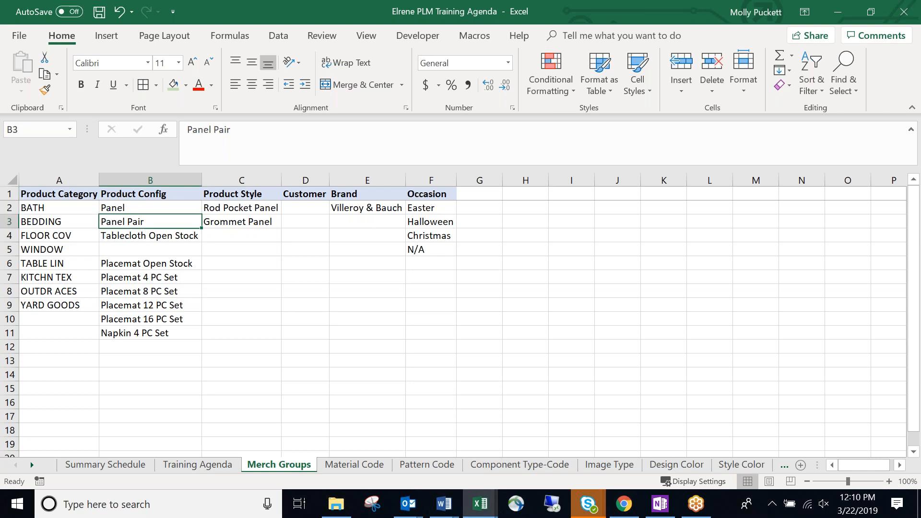
left_click(182, 238)
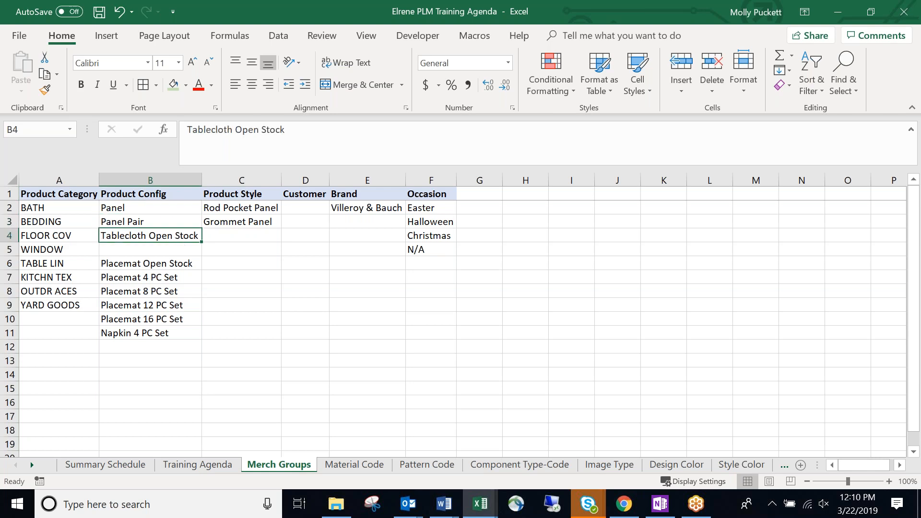
key("alt+Tab")
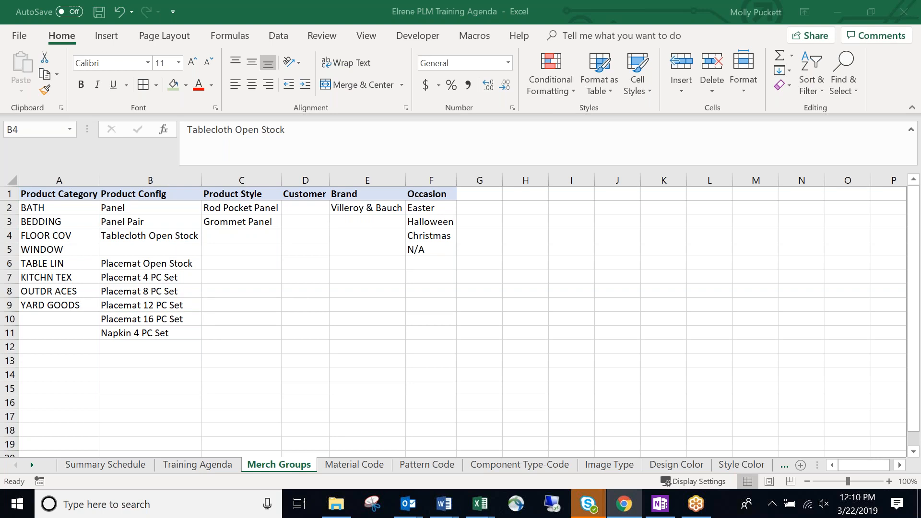
left_click(178, 237)
Enter Tablecloth & Napkin Set in the empty cell B5.
left_click(180, 246)
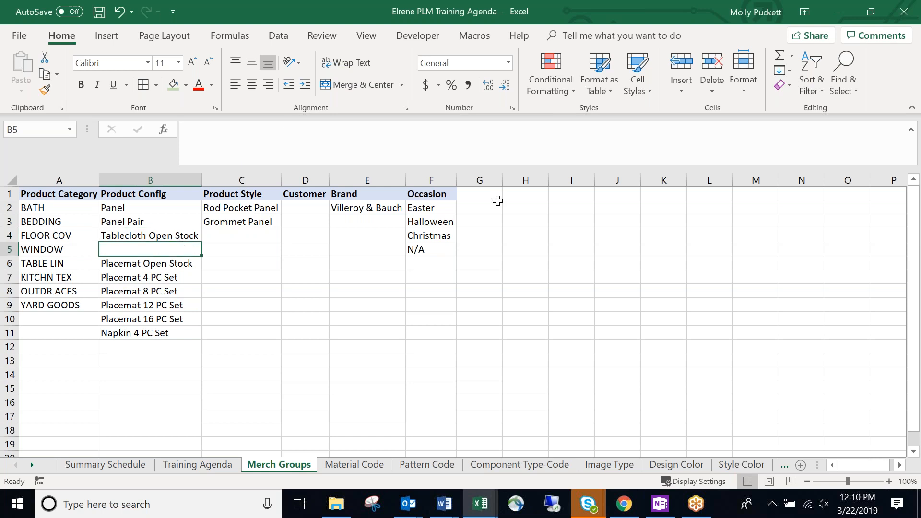
left_click(161, 263)
left_click(165, 248)
type("Tablecl")
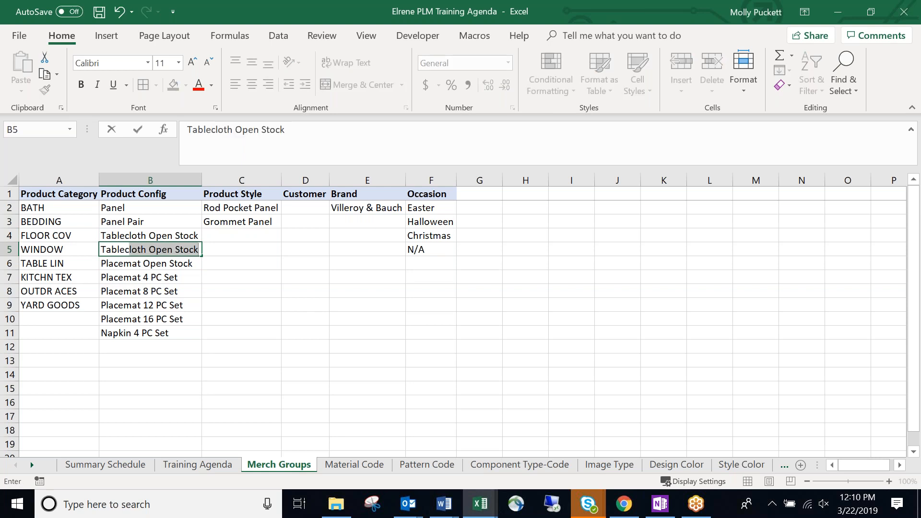
key("BackSpace")
key("BackSpace")
type("oth")
key("BackSpace")
key("BackSpace")
key("BackSpace")
type("loth & Napkin Set")
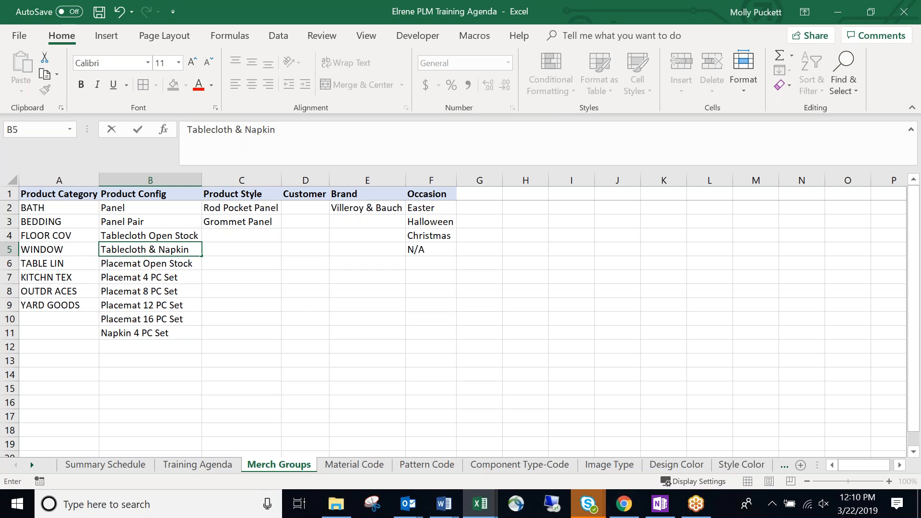
key("Return")
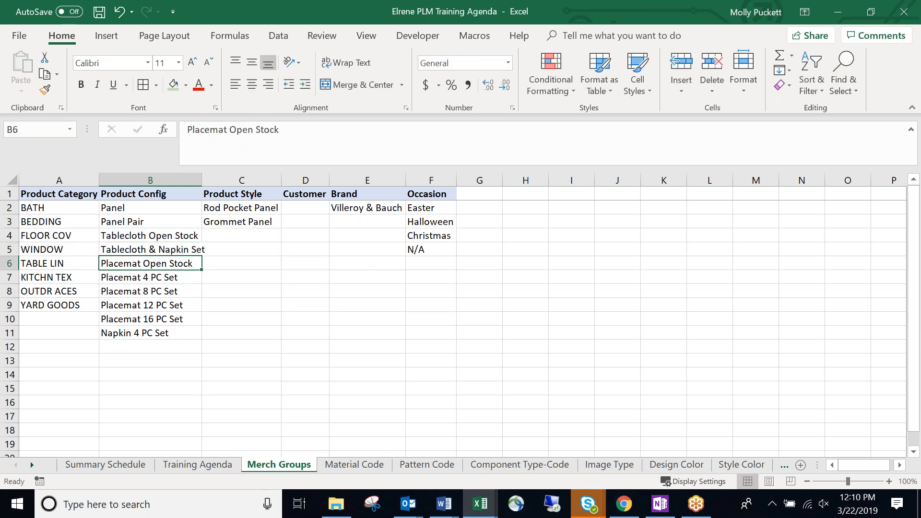
Append '(what's included in package)' to the Product Config header and autofit column B.
double_click(201, 180)
left_click_drag(169, 207, 174, 333)
left_click(191, 195)
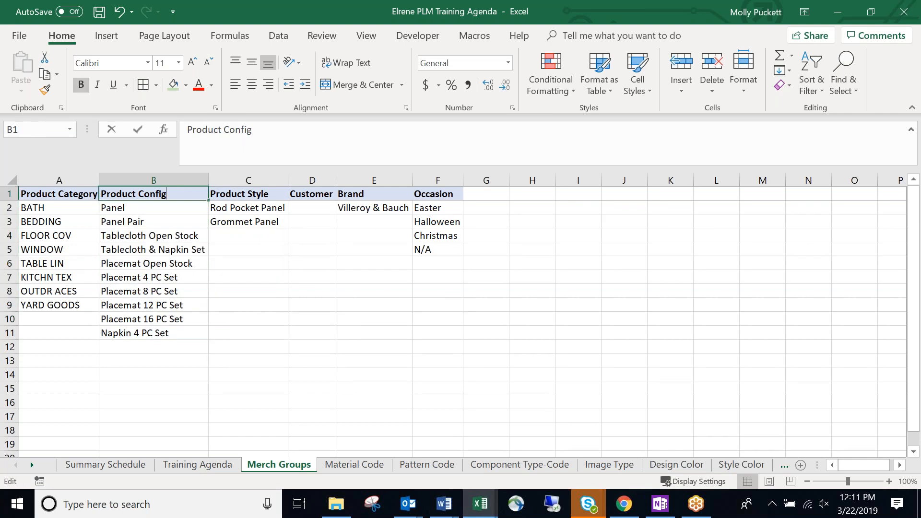
double_click(193, 199)
type("(what's included in package)")
key("Return")
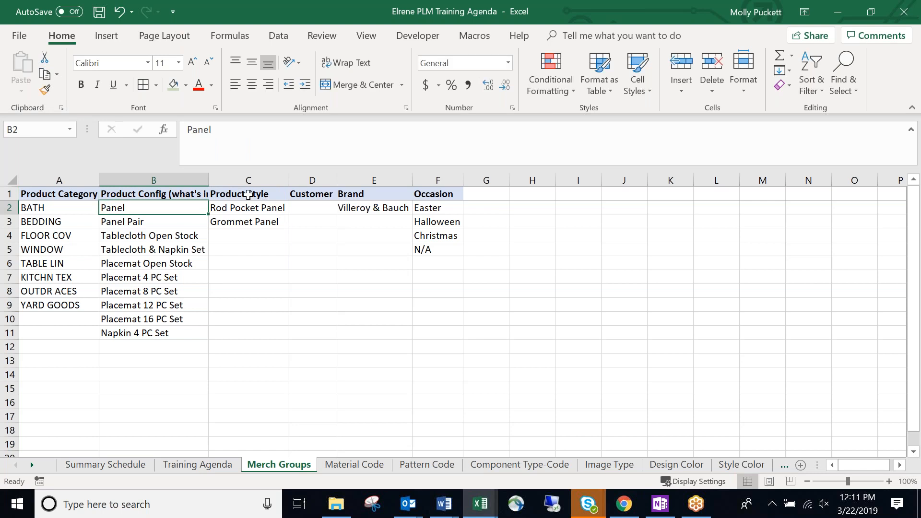
double_click(208, 179)
Review the Product Style entries Rod Pocket Panel and Grommet Panel, then select C4.
left_click(254, 280)
left_click(330, 194)
left_click(338, 213)
left_click(337, 233)
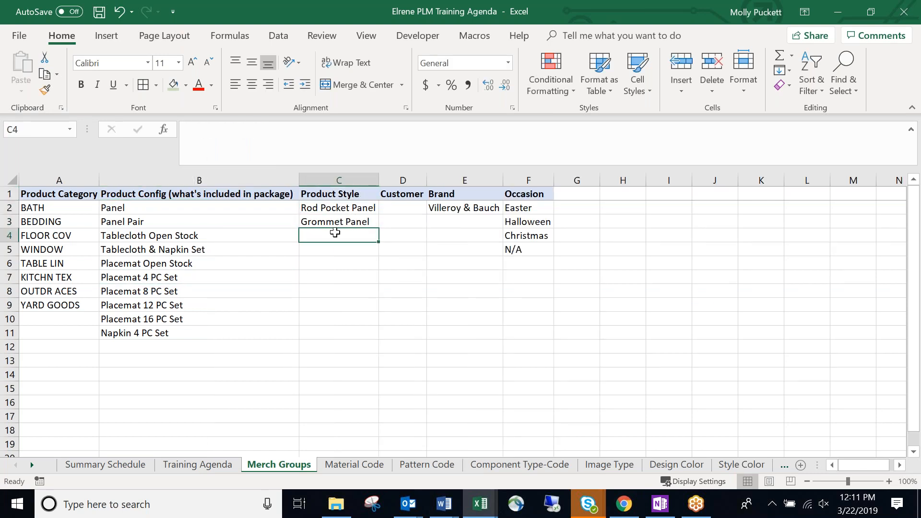
left_click(348, 208)
left_click(344, 221)
left_click(342, 238)
Try Scallop Edge and Oblong Tabl in C4, then cancel, leaving C4 empty.
type("Scallip")
key("BackSpace")
key("BackSpace")
type("op Edge")
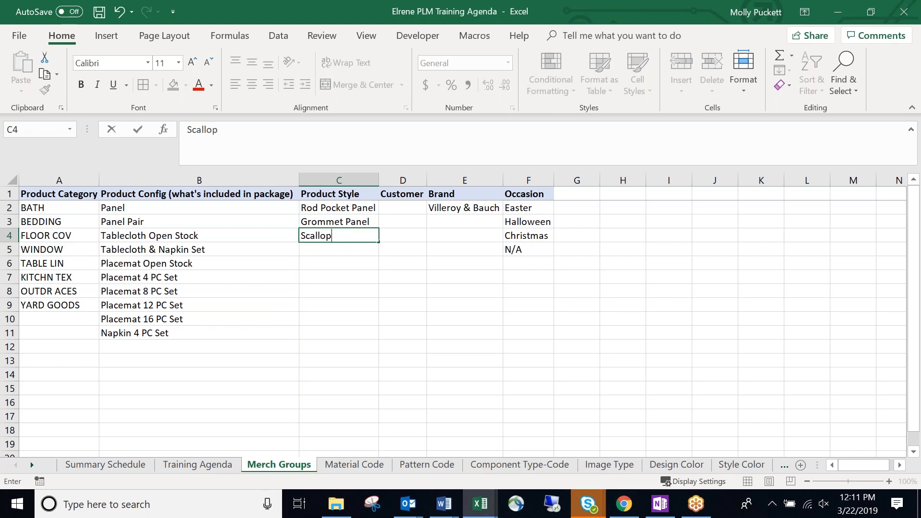
key("BackSpace")
key("BackSpace")
key("BackSpace")
key("BackSpace")
key("BackSpace")
key("BackSpace")
key("BackSpace")
key("BackSpace")
key("BackSpace")
key("BackSpace")
key("BackSpace")
key("BackSpace")
key("BackSpace")
type("Oblong Tabl")
key("BackSpace")
key("BackSpace")
key("BackSpace")
key("BackSpace")
key("BackSpace")
key("BackSpace")
key("BackSpace")
key("BackSpace")
key("BackSpace")
key("BackSpace")
key("BackSpace")
key("Escape")
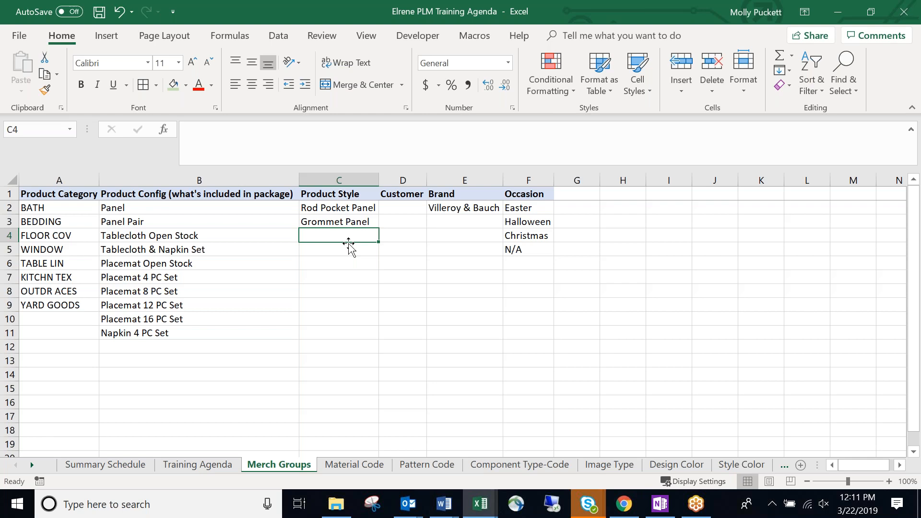
Enter Embroidered Tablecloth in C4 and autofit column C to fit it.
left_click(350, 249)
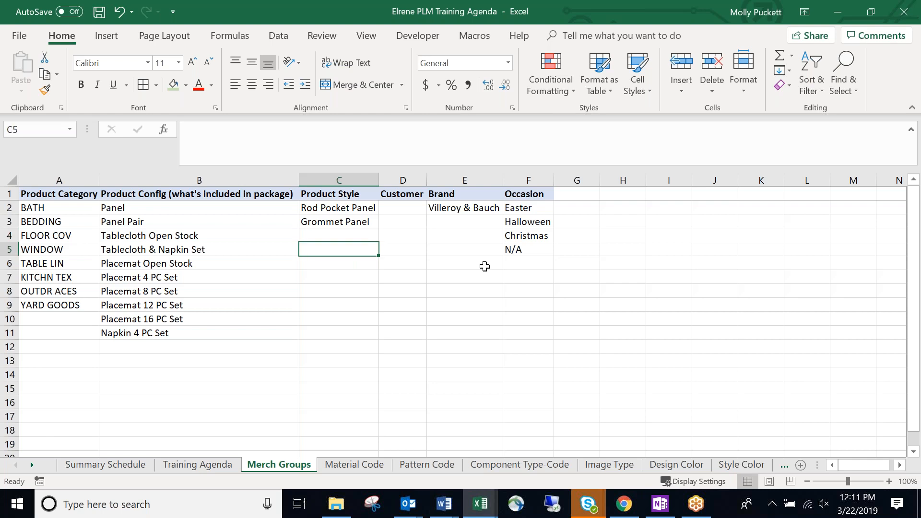
key("alt+Tab")
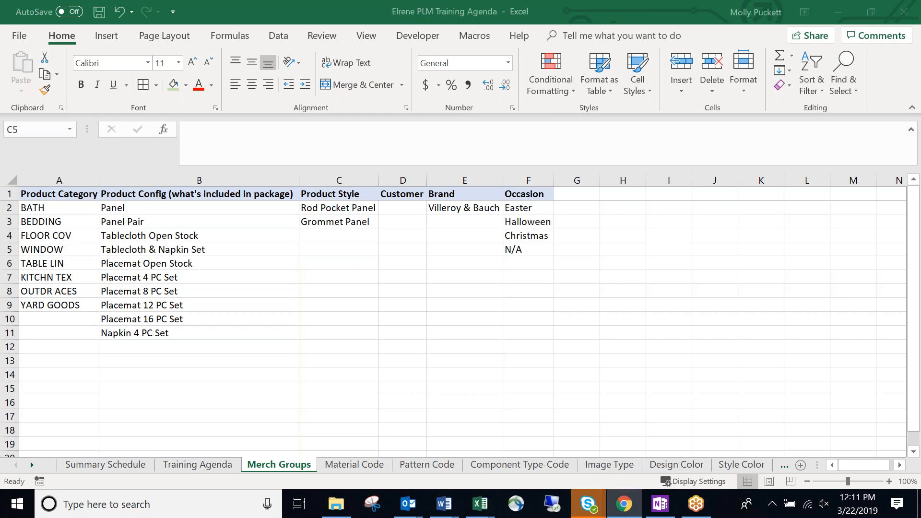
left_click(331, 236)
type("Embrodier")
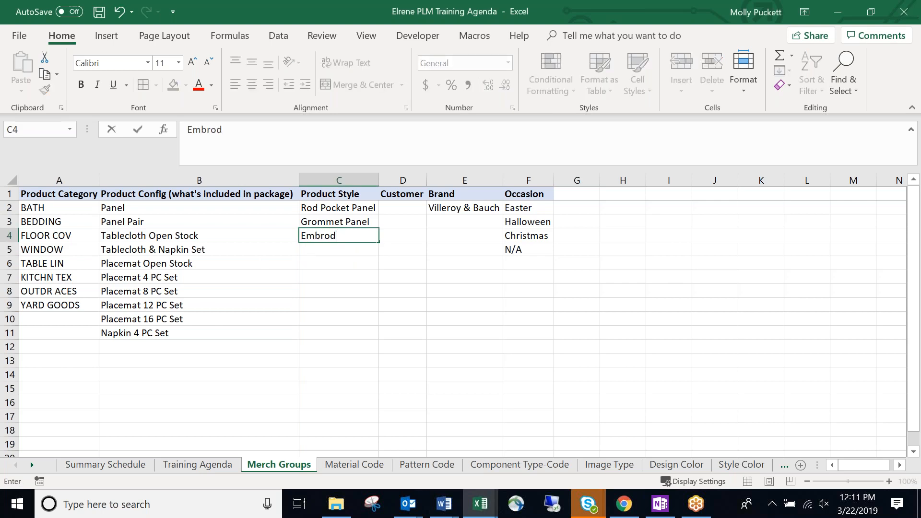
key("BackSpace")
key("BackSpace")
key("BackSpace")
key("BackSpace")
type("idered Tablcloth")
key("BackSpace")
key("BackSpace")
key("BackSpace")
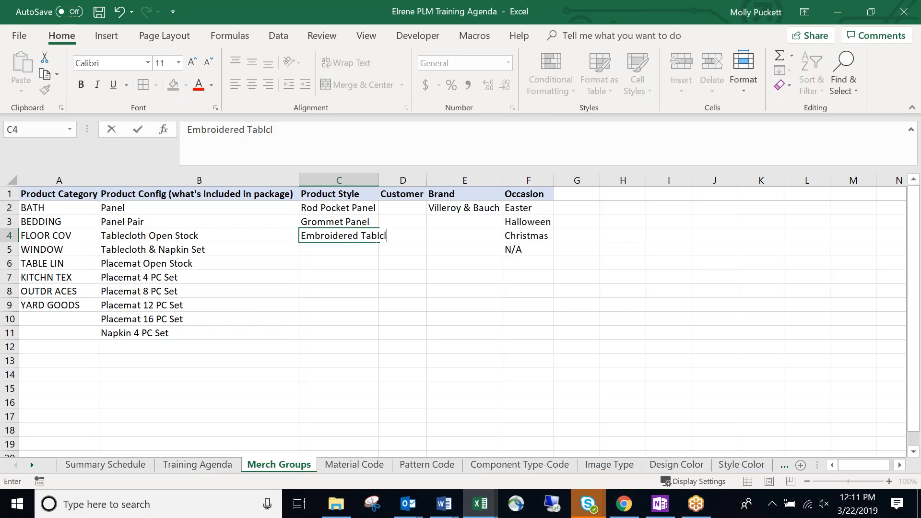
type("ecloth")
key("Return")
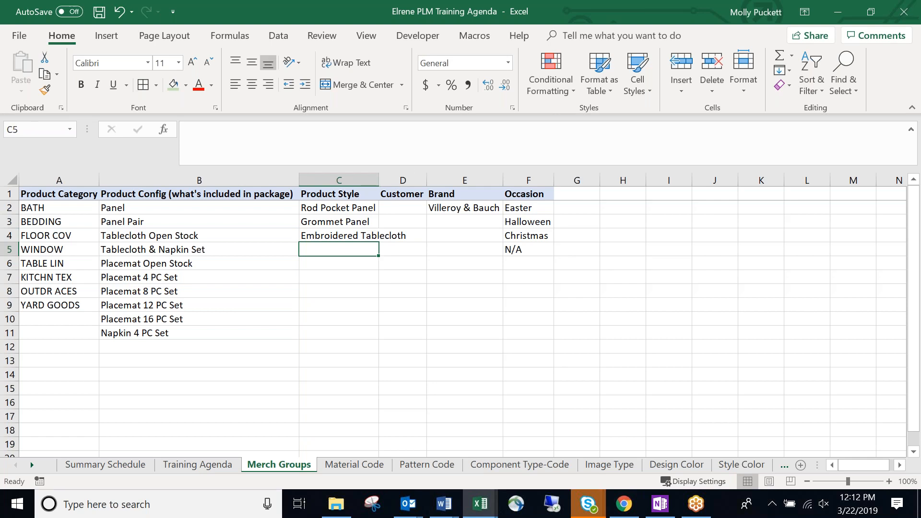
double_click(379, 180)
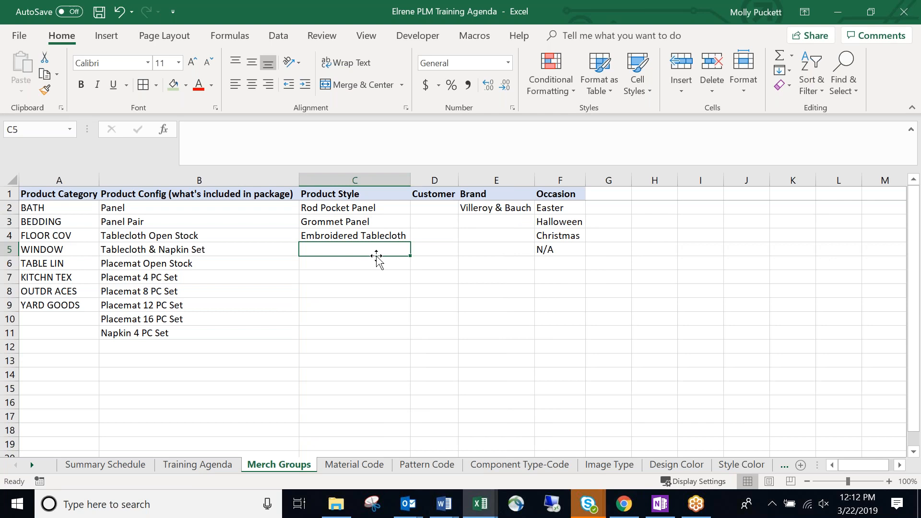
Put Tab Top Panel in C4 and move Embroidered Tablecloth down to C6.
left_click(380, 234)
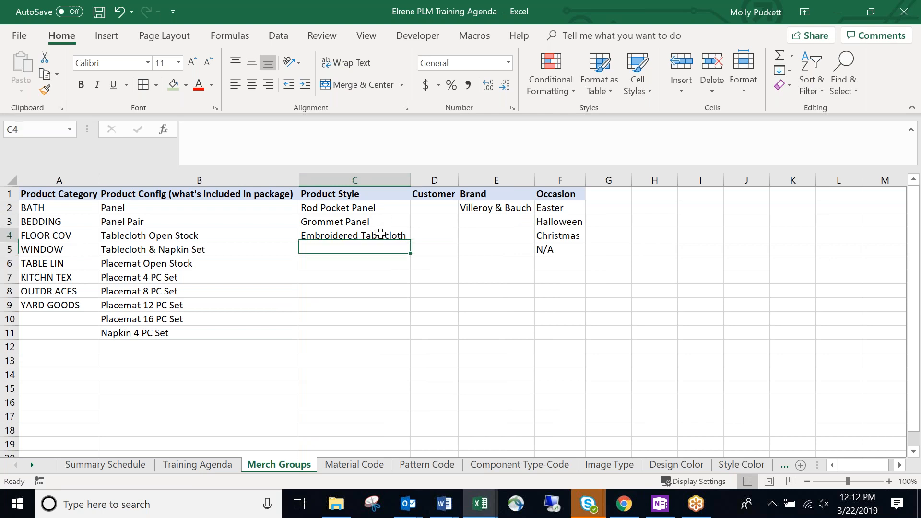
left_click_drag(384, 242, 385, 249)
left_click(378, 236)
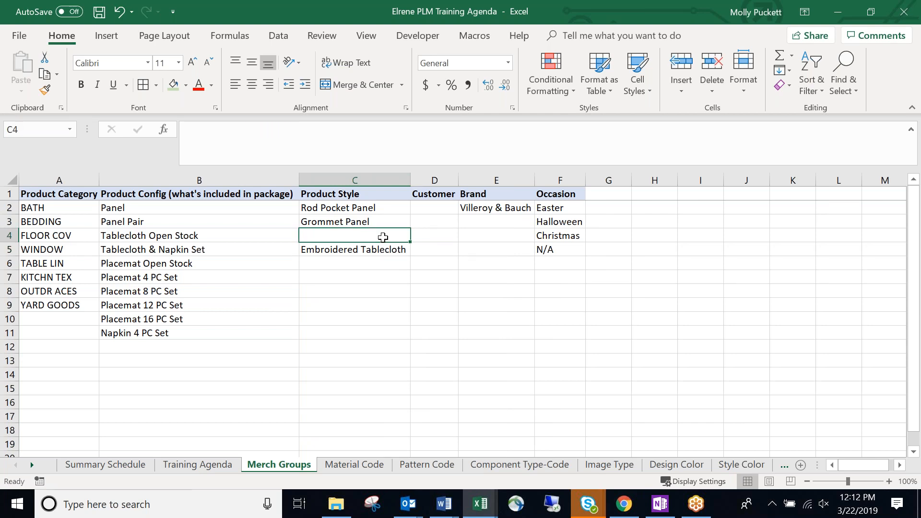
type("Tabl")
type("Top")
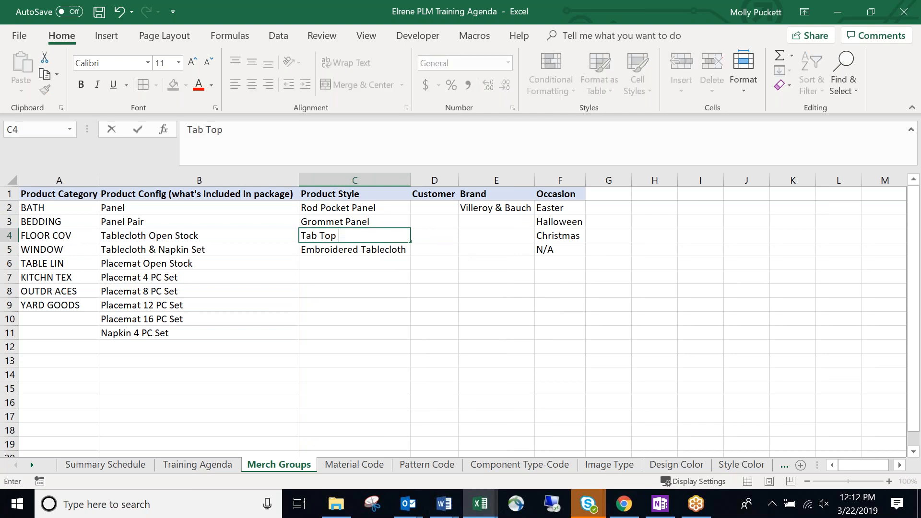
type(" Panel")
key("Return")
left_click_drag(389, 257, 392, 269)
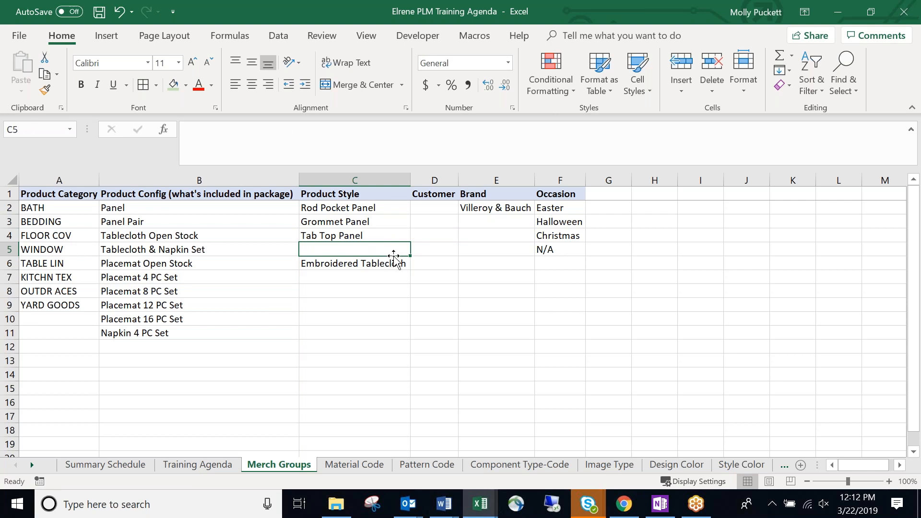
left_click(383, 279)
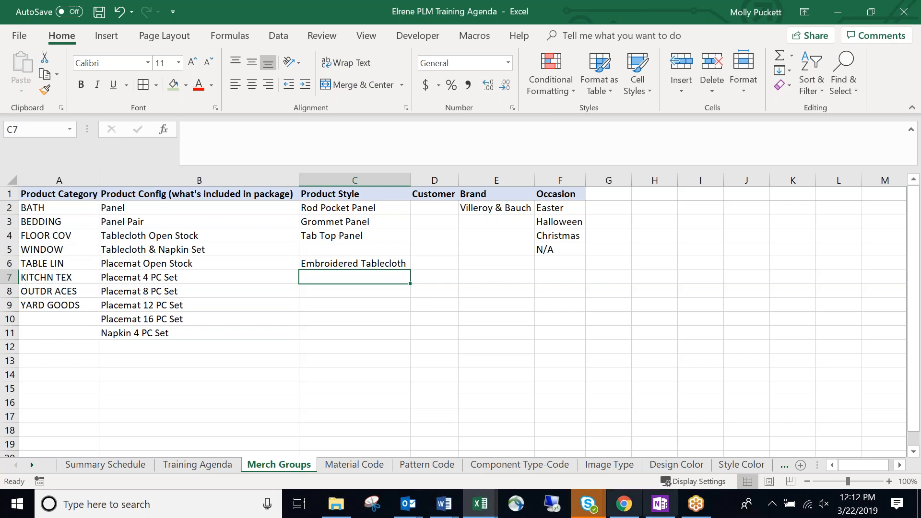
key("alt+Tab")
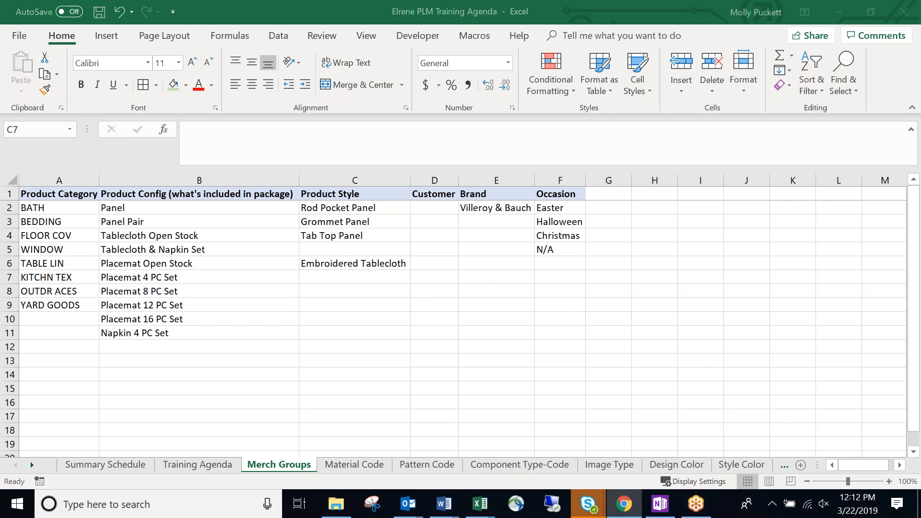
key("alt+Tab")
left_click(422, 207)
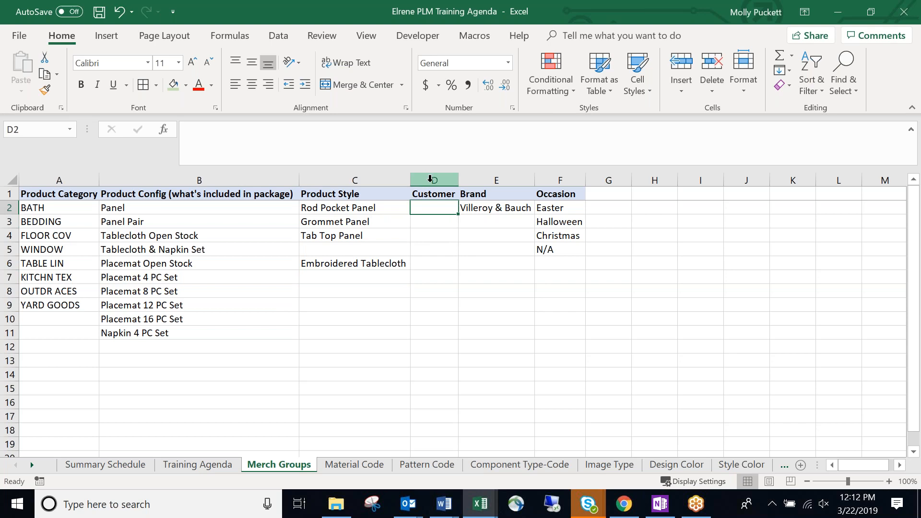
Select the Customer column D and view its options, making no changes.
left_click(430, 178)
right_click(432, 180)
key("Escape")
left_click(439, 274)
left_click(447, 181)
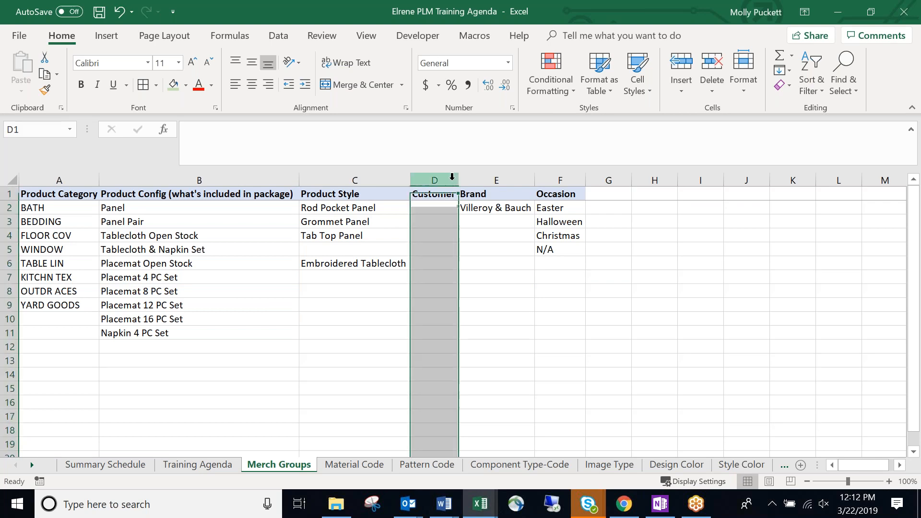
right_click(452, 182)
key("Escape")
left_click(462, 272)
left_click(437, 235)
left_click(472, 266)
double_click(440, 289)
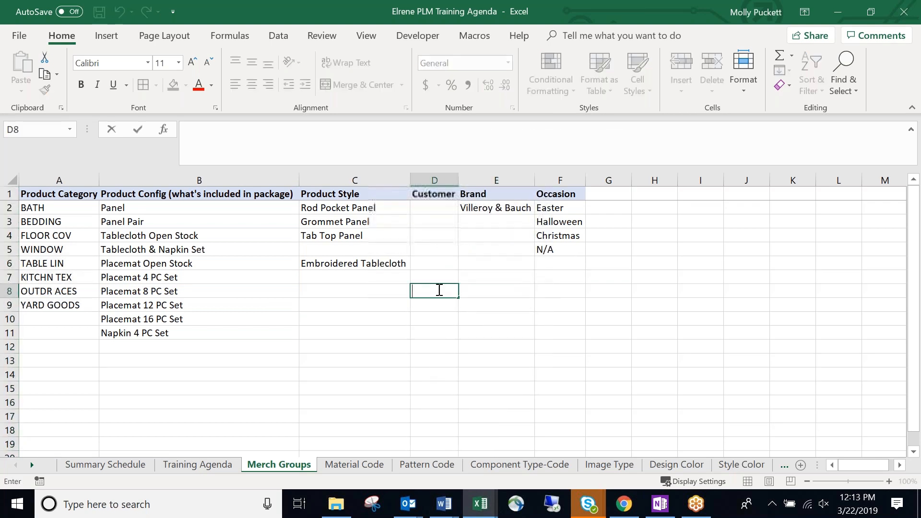
key("Escape")
Check column D's options again and briefly look at the NDEG Elrene Size Ranges workbook.
left_click(434, 180)
right_click(453, 181)
key("Escape")
left_click(440, 273)
left_click(503, 289)
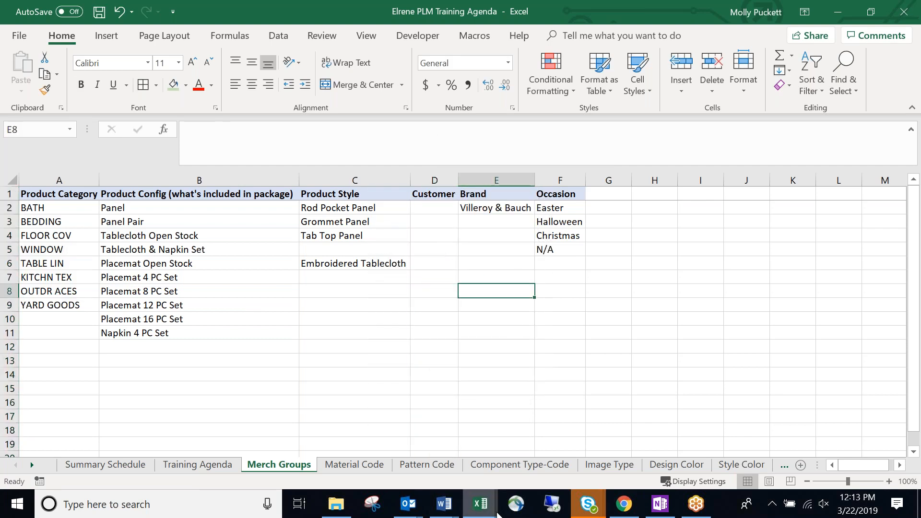
mouse_move(497, 490)
left_click(616, 451)
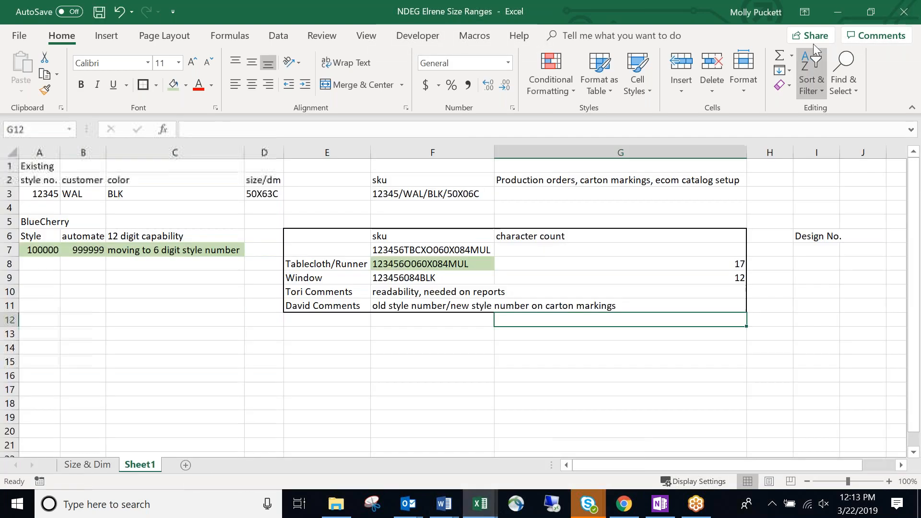
left_click(827, 13)
Insert a blank column D before the Customer column.
left_click(434, 207)
right_click(433, 181)
left_click(464, 282)
left_click(427, 276)
left_click(456, 195)
Label D1 'Opacity' and enter Sheer and Mid-Weight below it.
type("Opacity")
key("Return")
type("Sheer")
key("Return")
type("Mid-Weight")
key("BackSpace")
key("BackSpace")
type("ht")
key("Return")
Add Heavy Weight and N/A to the Opacity list, then recheck Mid-Weight.
type("Heay")
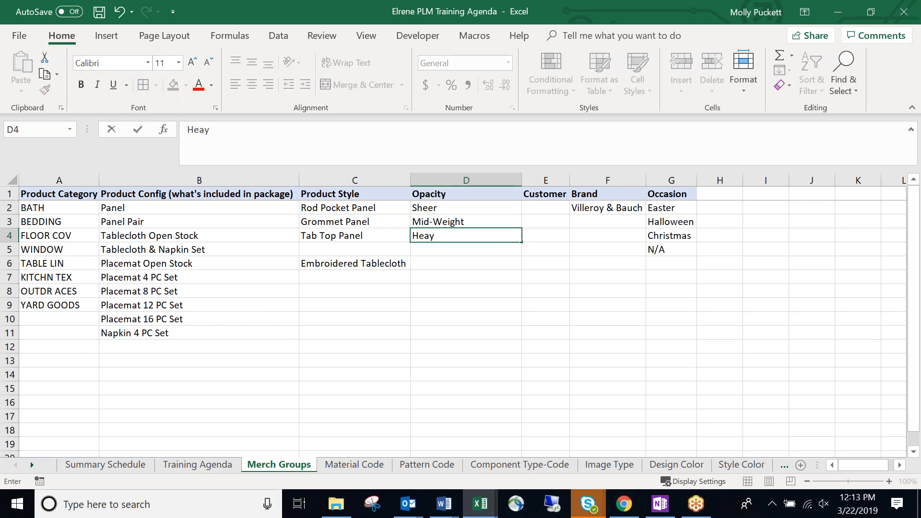
key("BackSpace")
type("vy Weight")
key("Return")
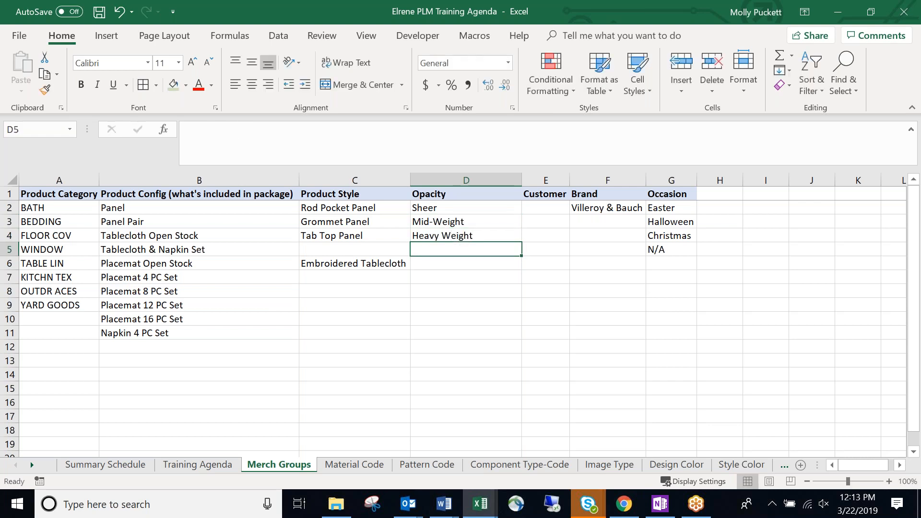
type("N/A")
key("Return")
key("Up")
left_click(474, 221)
Check the N/A entry in D5 and the Product Style cells C5 to C7.
left_click(474, 262)
left_click(474, 246)
left_click(466, 264)
left_click(469, 249)
left_click(385, 252)
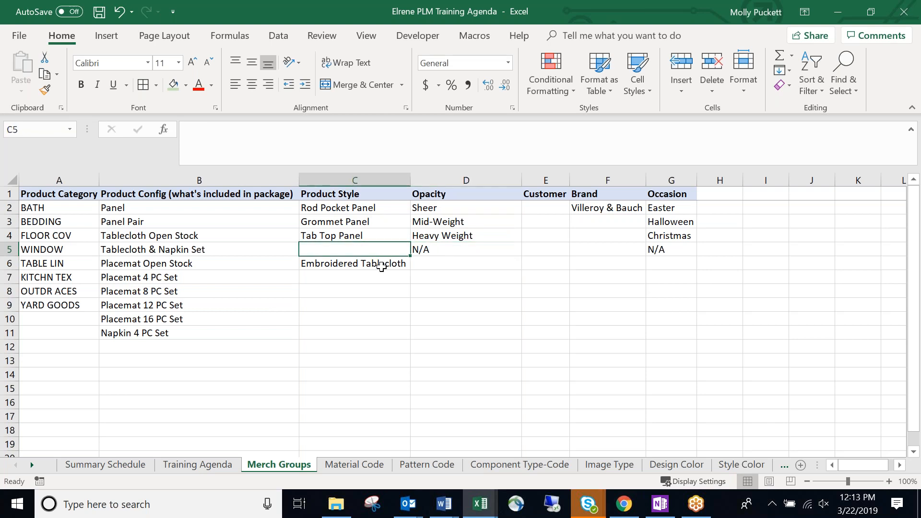
left_click(381, 267)
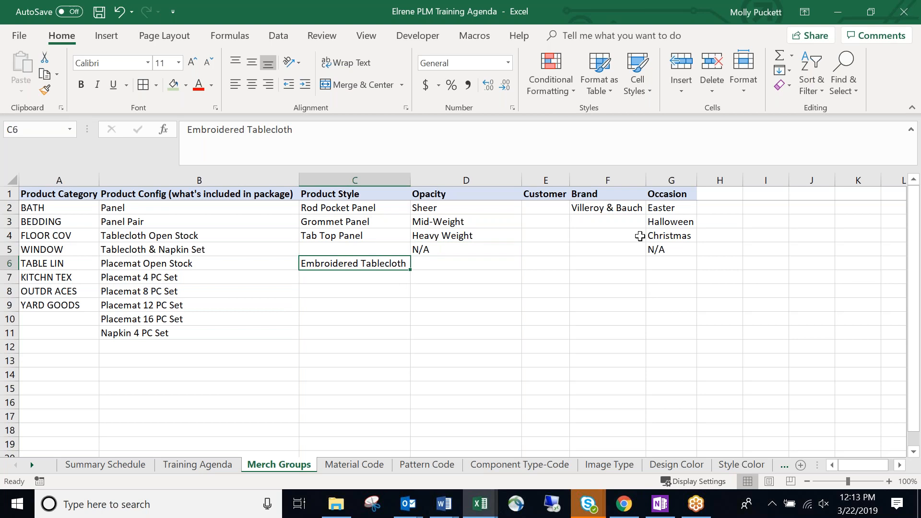
left_click(353, 281)
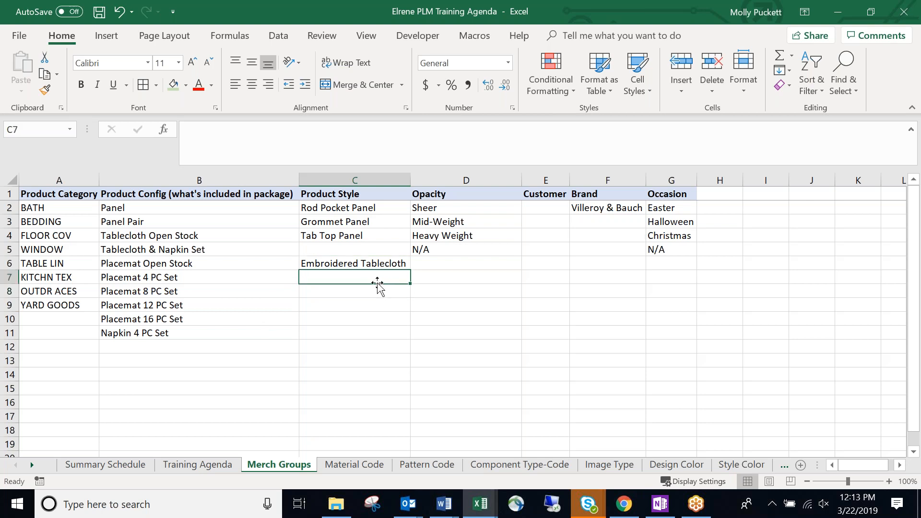
Select the Product Style entries C2:C6, then switch to the Window Curtains page in Chrome.
left_click_drag(380, 209, 392, 264)
left_click(376, 302)
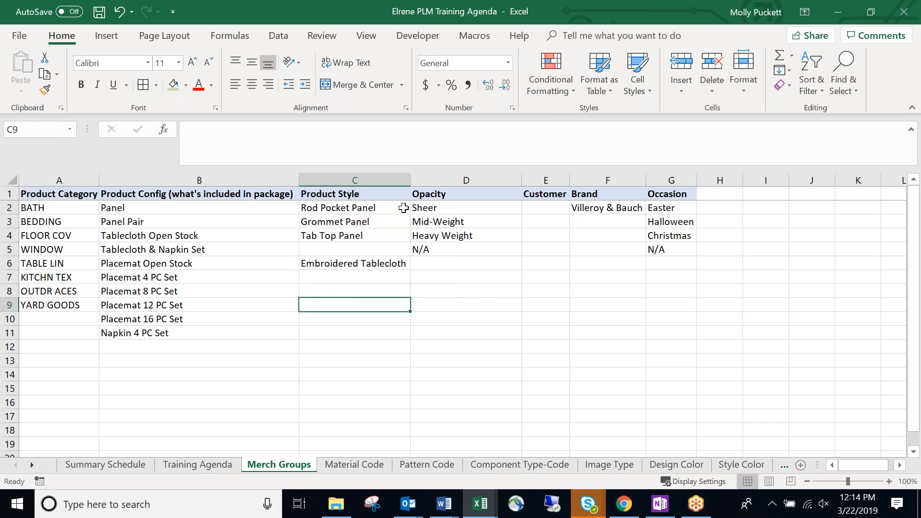
left_click(361, 319)
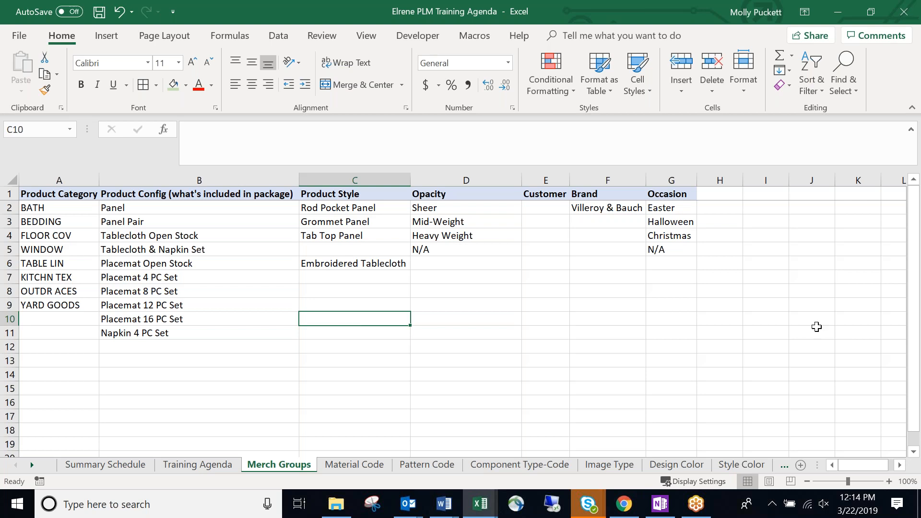
key("alt+Tab")
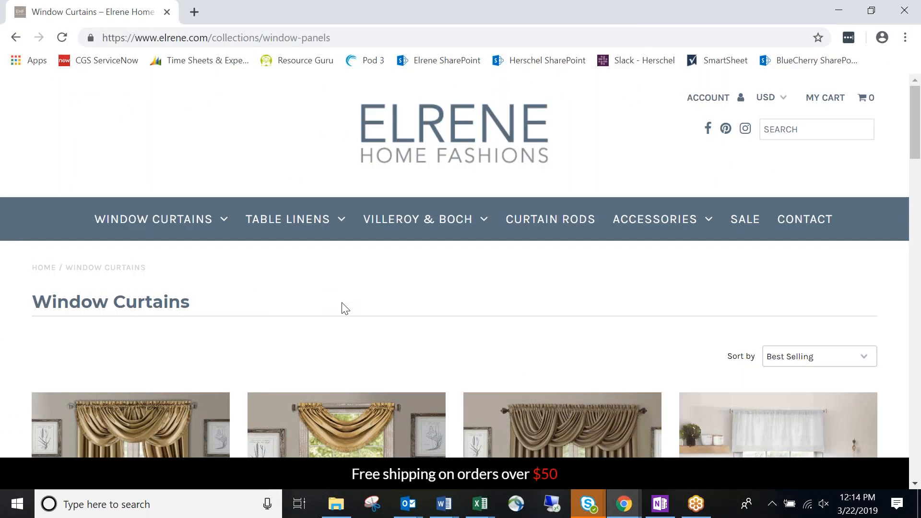
Scroll through the Window Curtains product grid, then minimize Chrome to return to Excel.
scroll(343, 308, "down", 9)
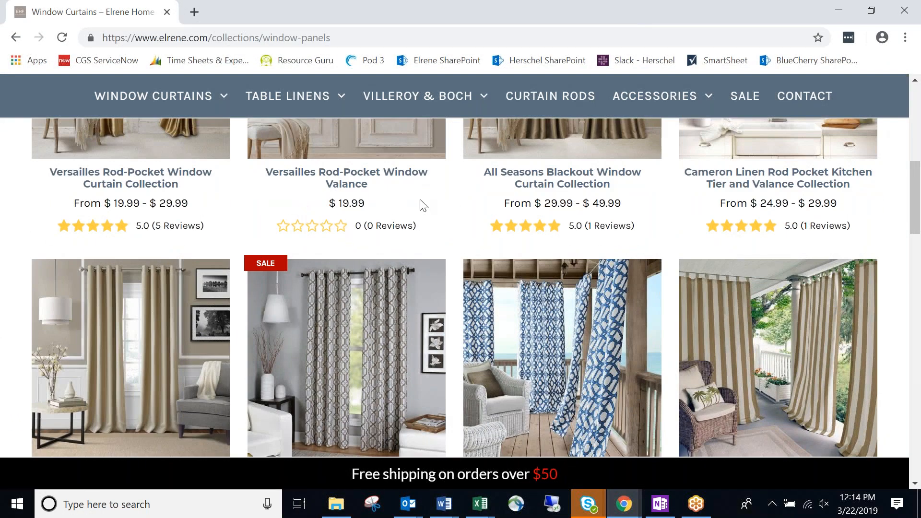
scroll(584, 246, "up", 3)
scroll(133, 324, "up", 2)
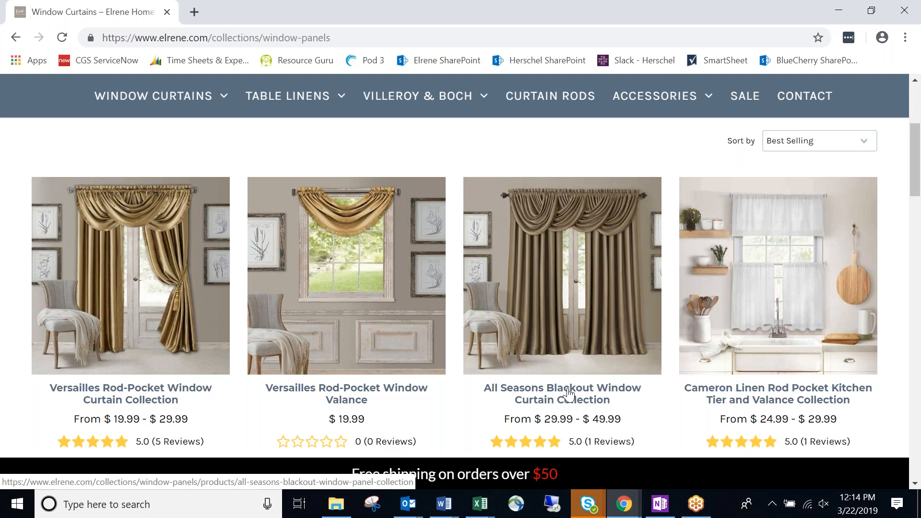
scroll(583, 371, "down", 1)
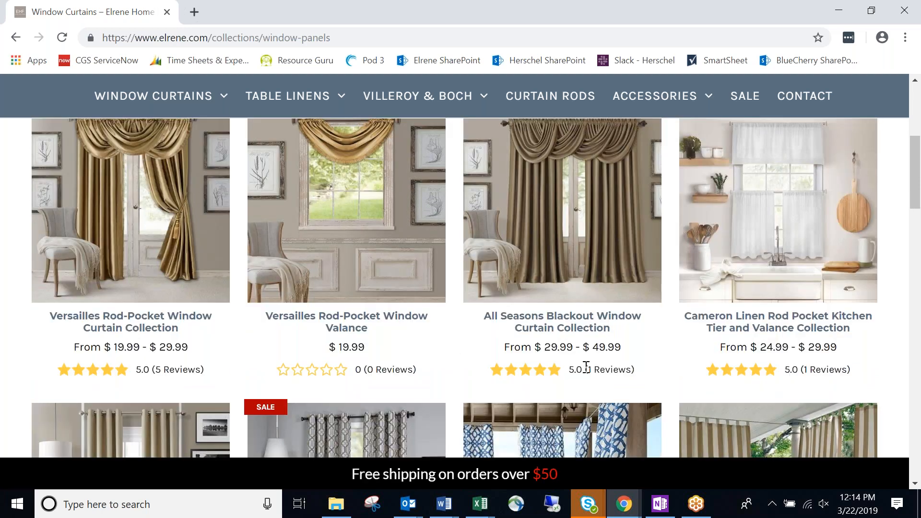
scroll(584, 369, "down", 5)
scroll(588, 372, "up", 4)
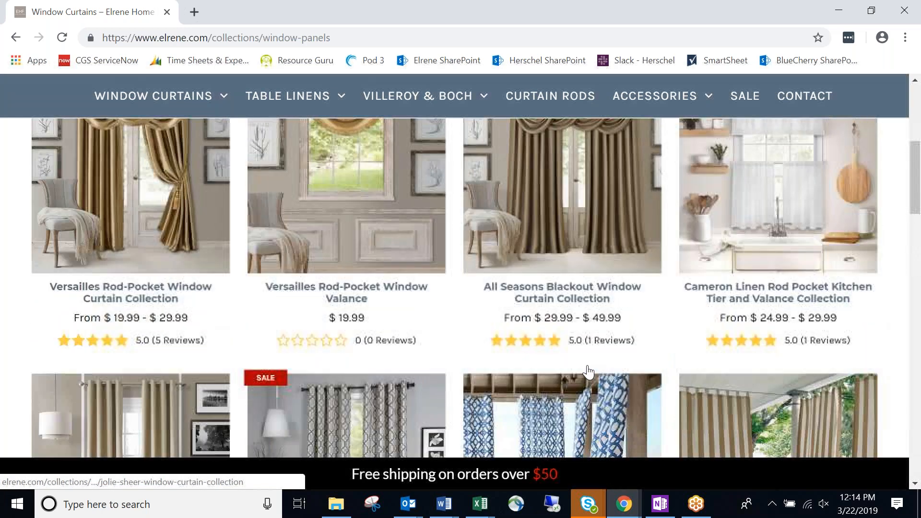
left_click(838, 11)
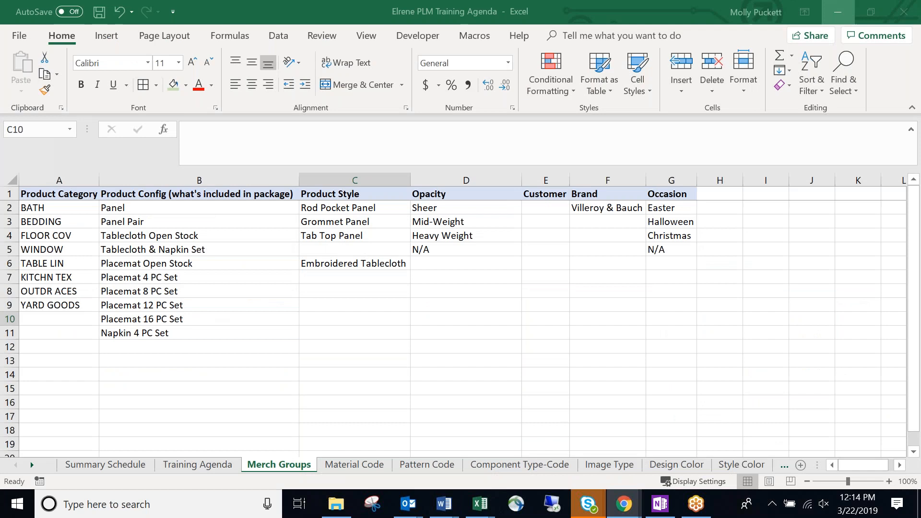
Review the Product Style entries, Rod Pocket Panel through Tab Top Panel.
left_click_drag(354, 208, 367, 277)
left_click(370, 247)
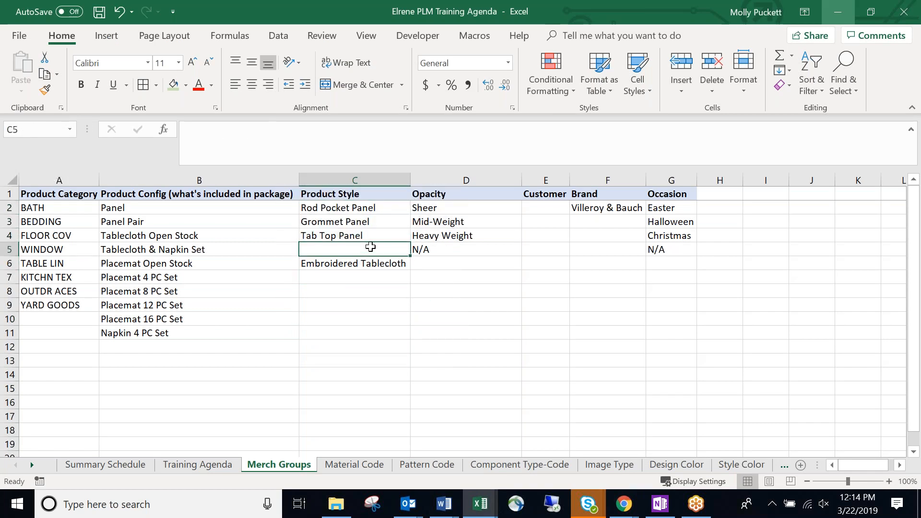
left_click(376, 234)
left_click_drag(372, 207, 382, 237)
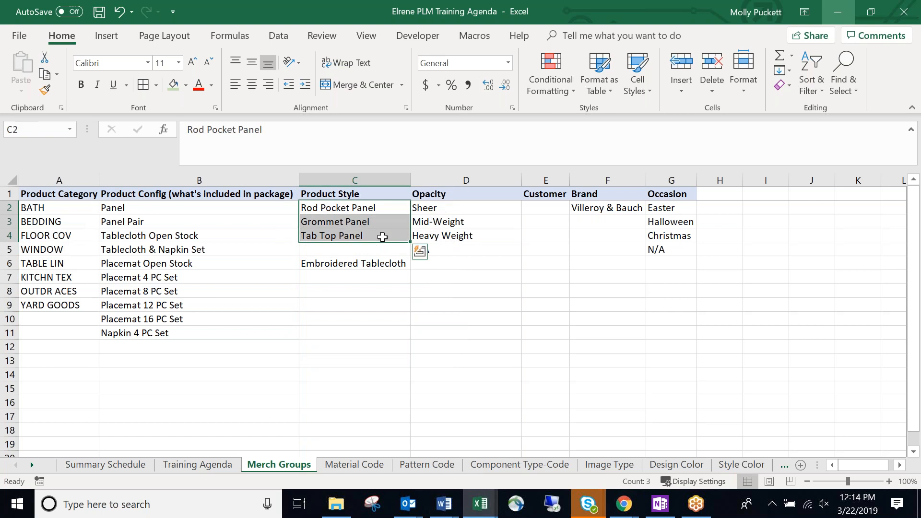
Review the Opacity header and values Sheer through N/A, then check Embroidered Tablecloth in C6.
left_click_drag(472, 209, 473, 223)
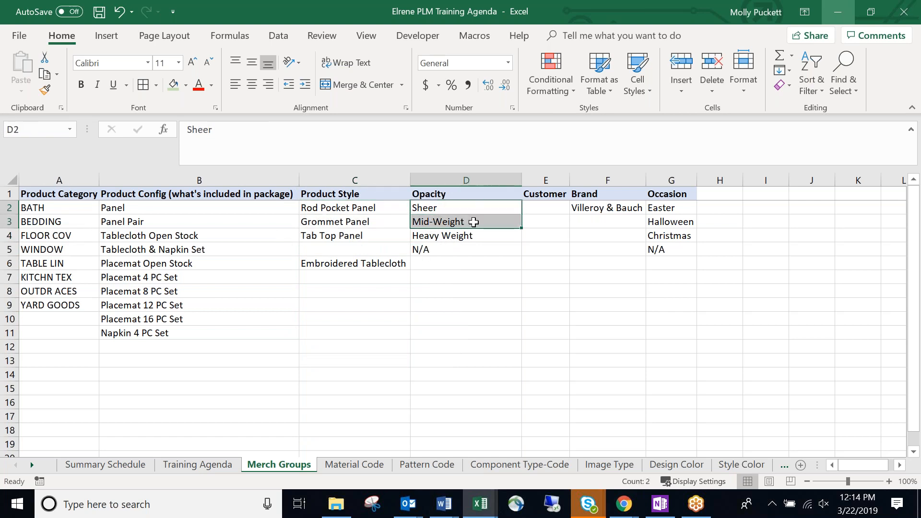
left_click(473, 235)
left_click(469, 195)
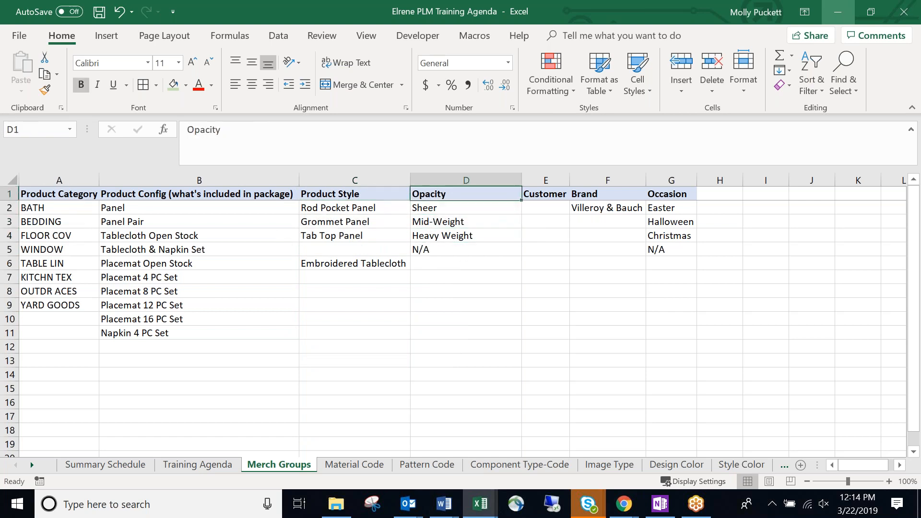
left_click(461, 250)
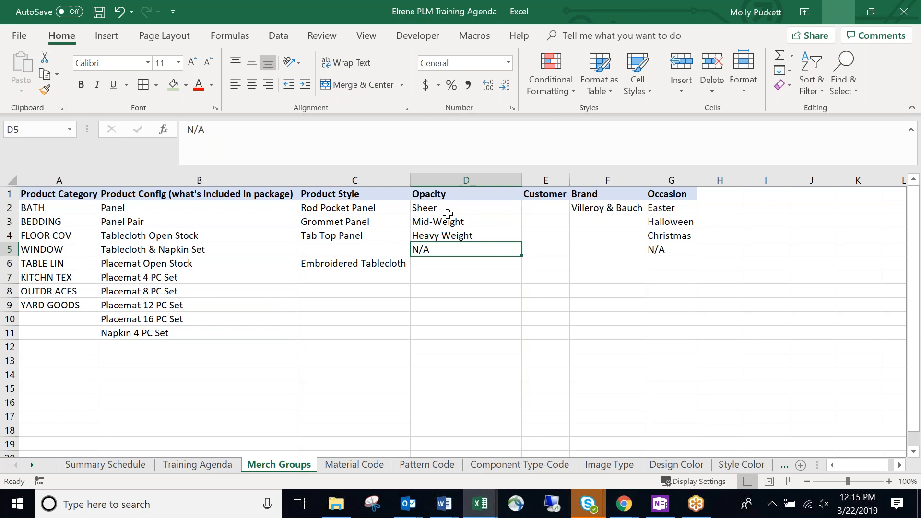
left_click_drag(459, 207, 458, 238)
left_click(451, 247)
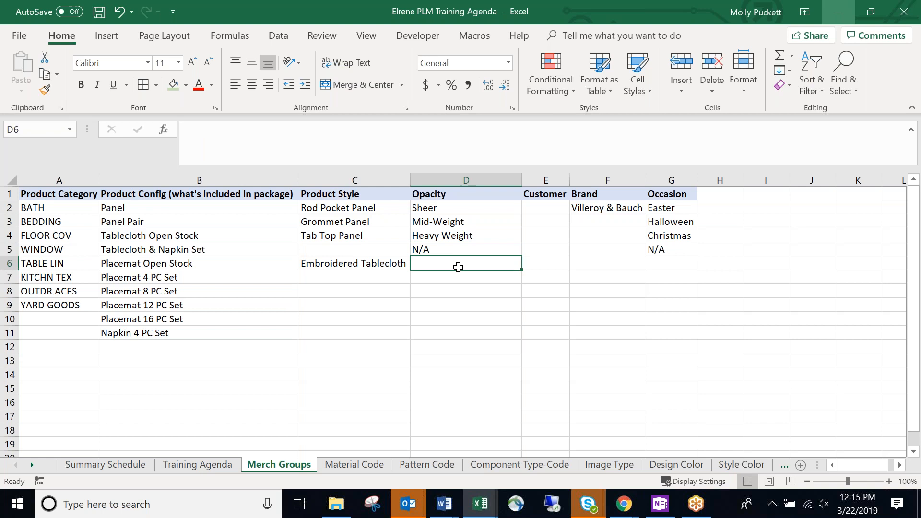
left_click(379, 280)
left_click(369, 267)
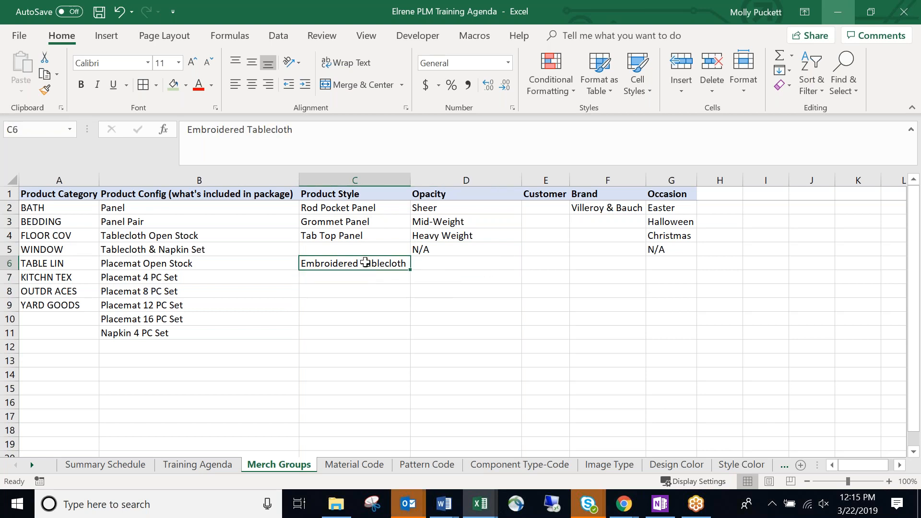
Enter 'Embellished Tablecloth' as a new Product Style in C7.
left_click(379, 280)
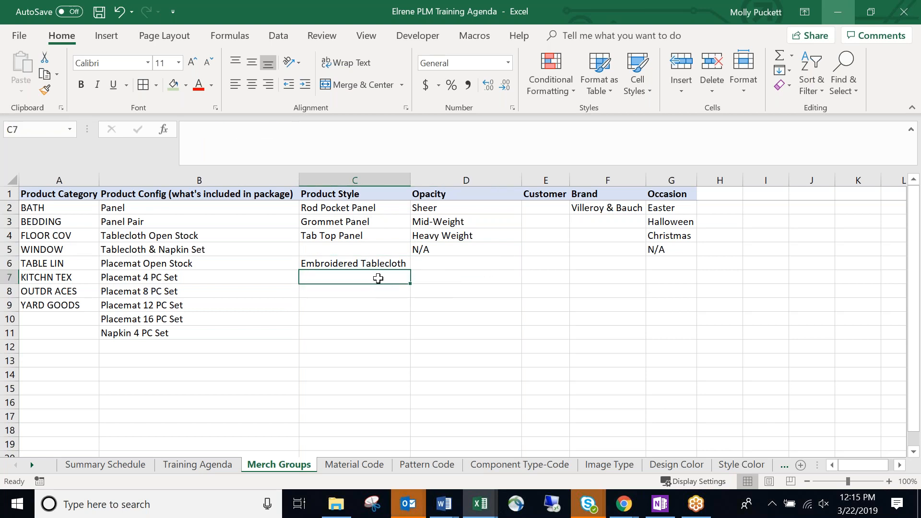
type("Embellished Tab")
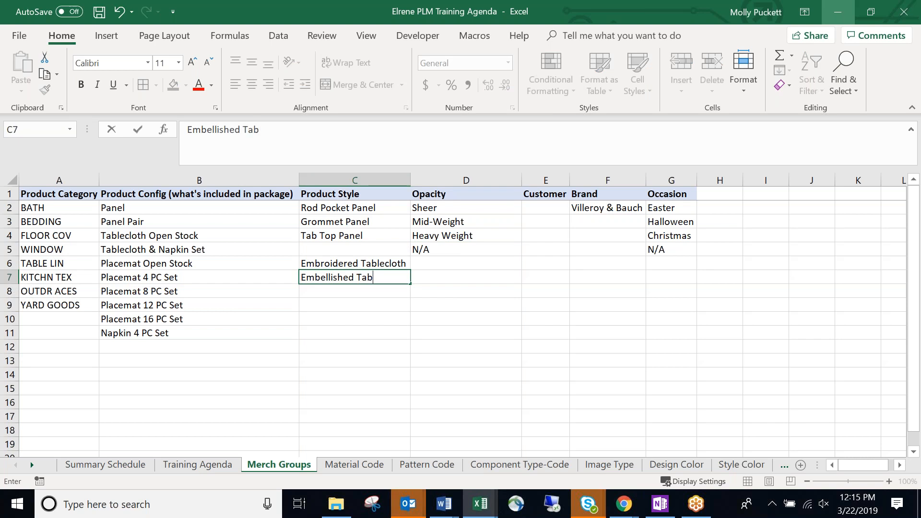
type("lecloth")
key("Return")
left_click(377, 277)
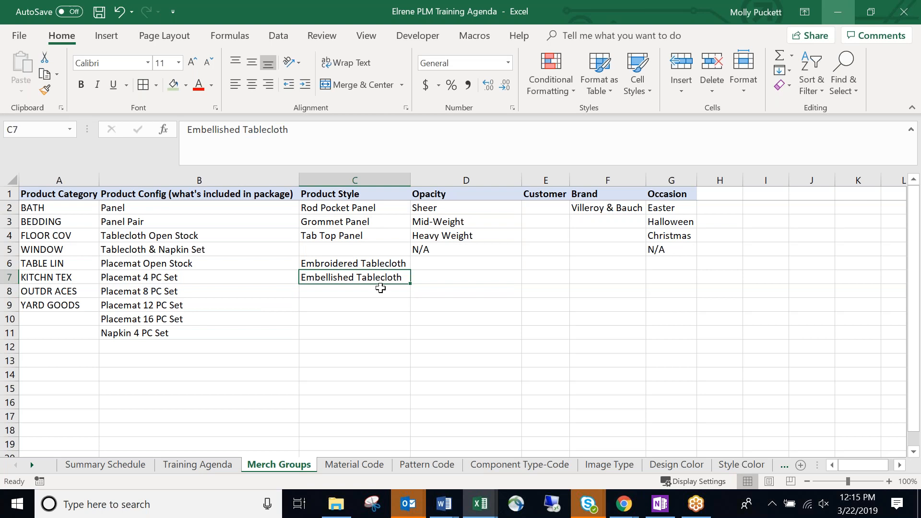
left_click(401, 291)
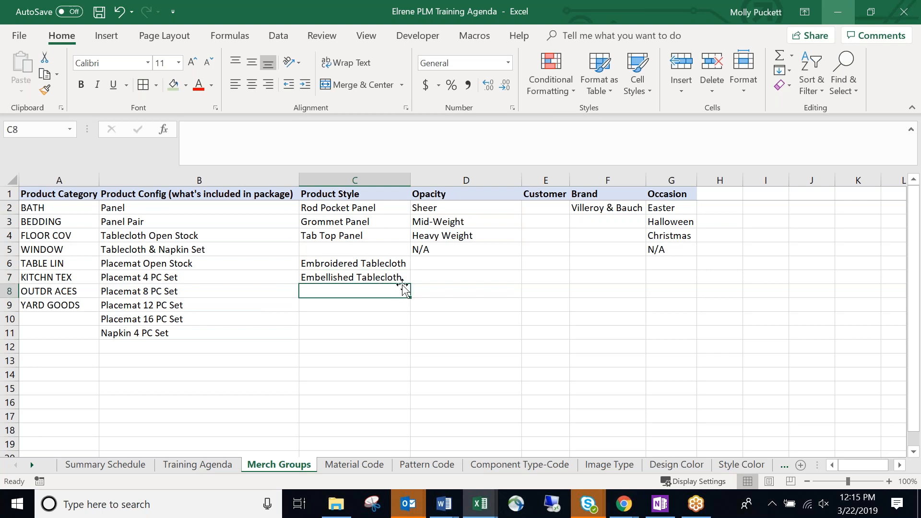
left_click(405, 278)
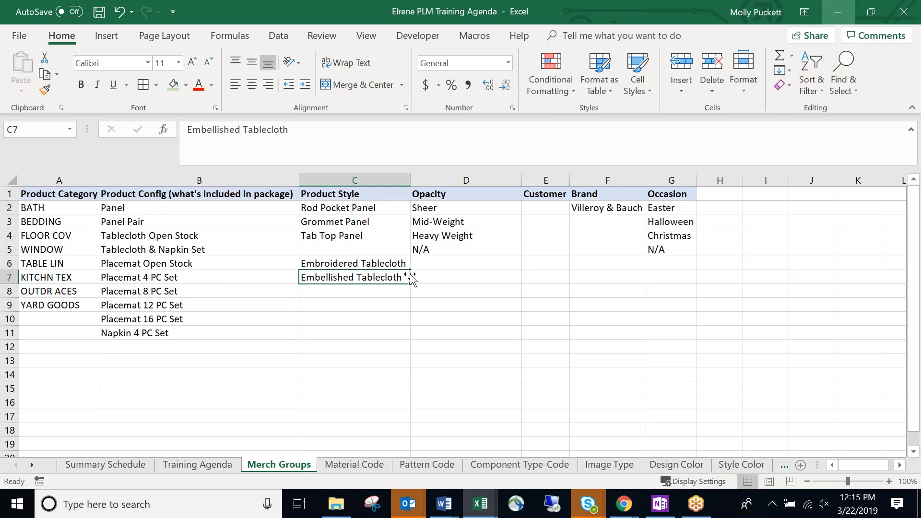
Clear Embroidered Tablecloth from C6 and move Embellished Tablecloth up into C5.
left_click(394, 264)
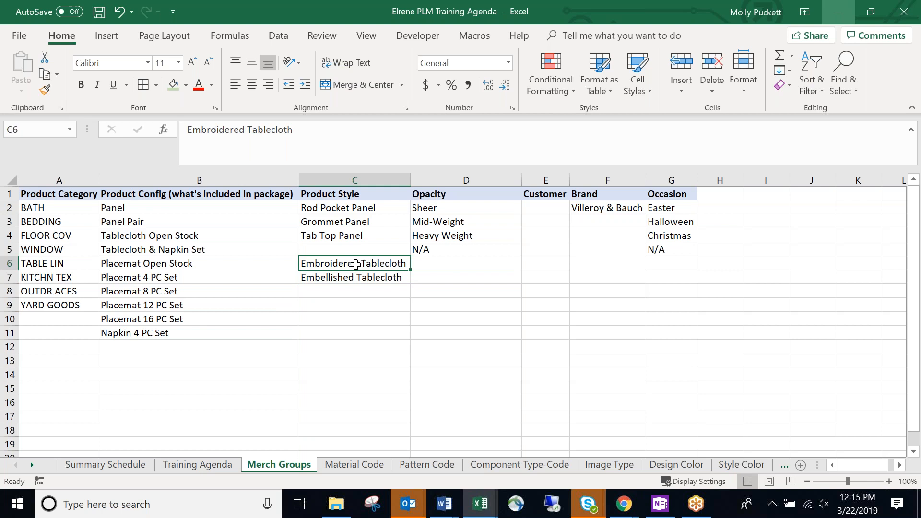
left_click(394, 276)
left_click(397, 263)
key("Delete")
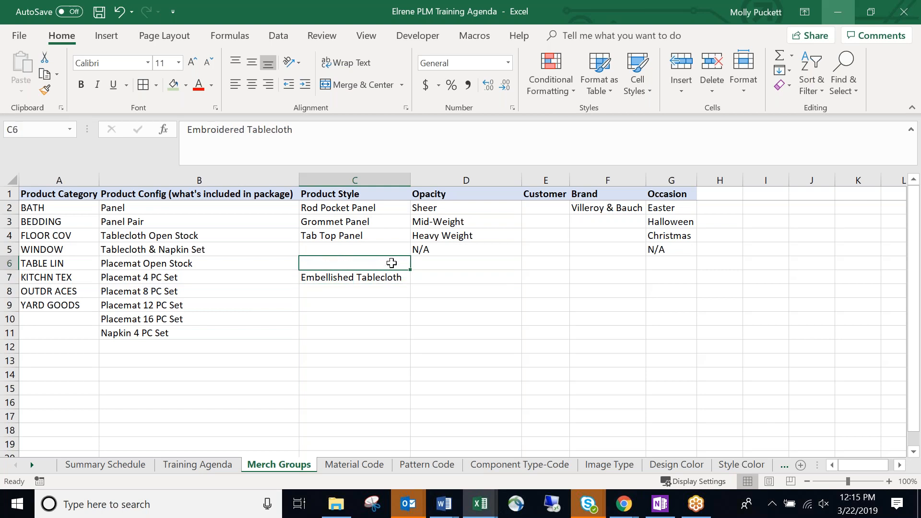
left_click(346, 283)
mouse_move(357, 269)
left_mouse_down()
mouse_move(363, 261)
mouse_move(355, 265)
left_mouse_up()
left_click(357, 268)
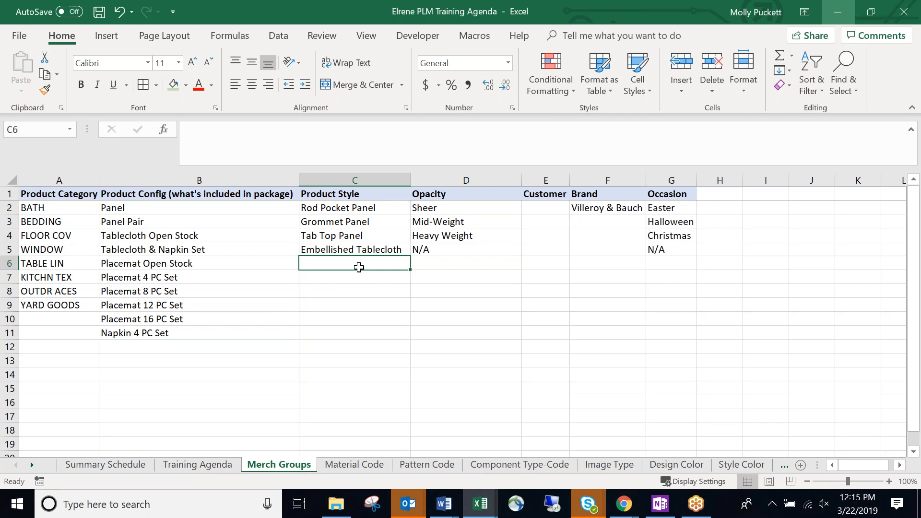
left_click(350, 282)
left_click(546, 276)
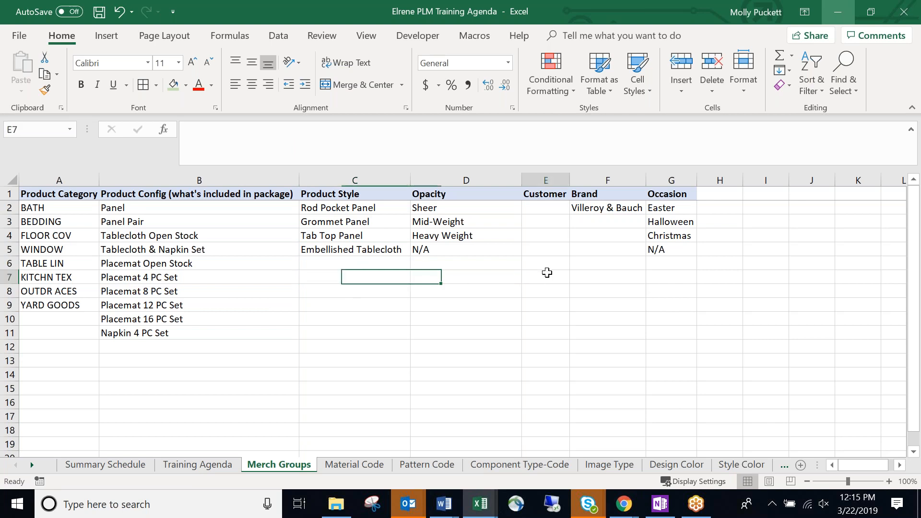
left_click(683, 265)
left_click(715, 278)
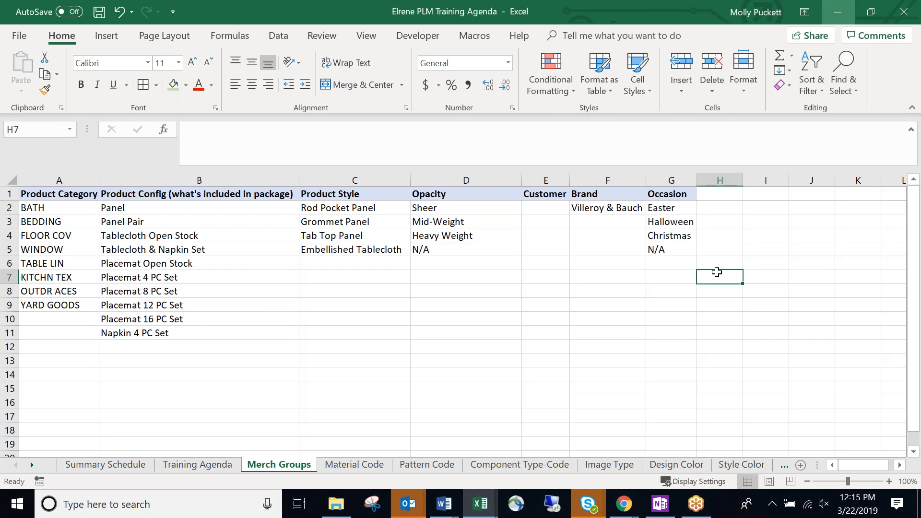
left_click(719, 261)
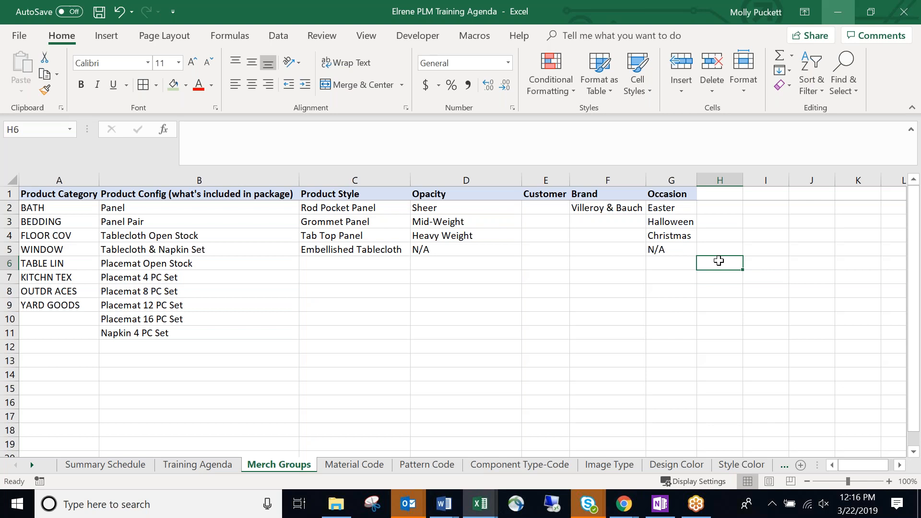
left_click(362, 274)
left_click(372, 261)
left_click(376, 194)
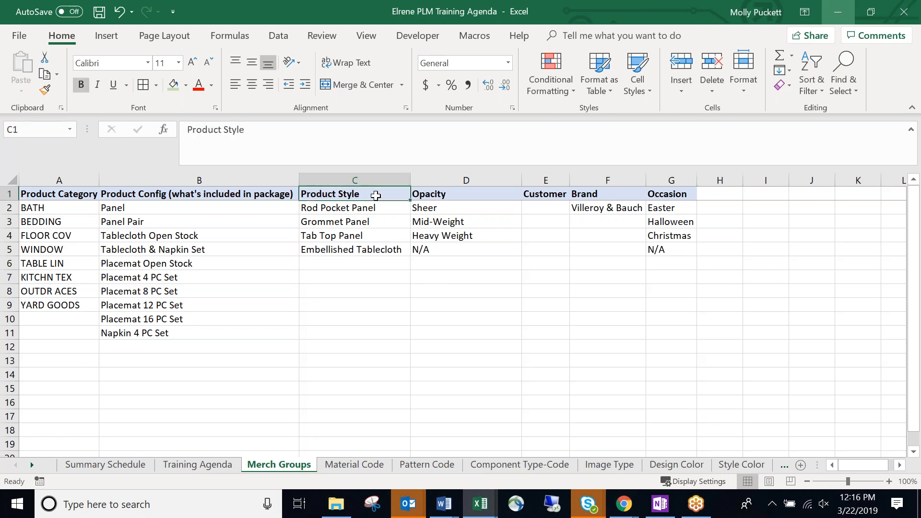
left_click(379, 250)
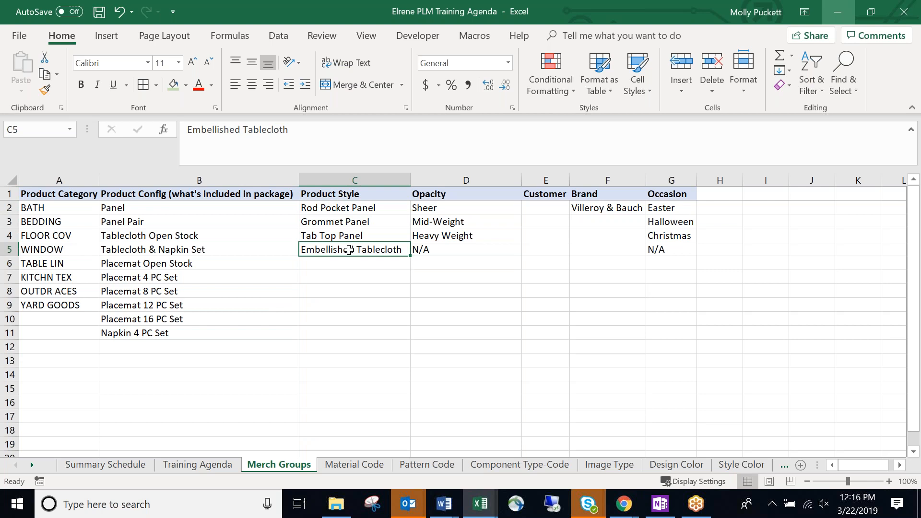
left_click(716, 251)
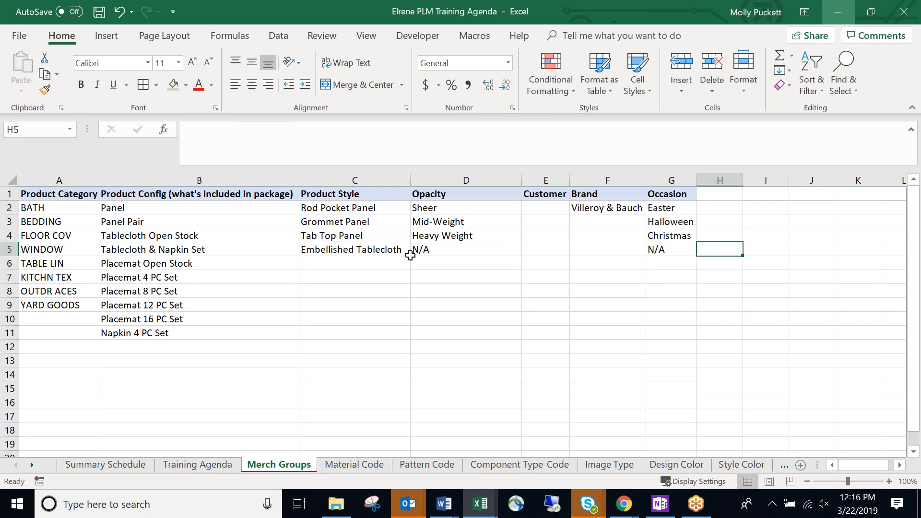
left_click(366, 248)
left_click(362, 266)
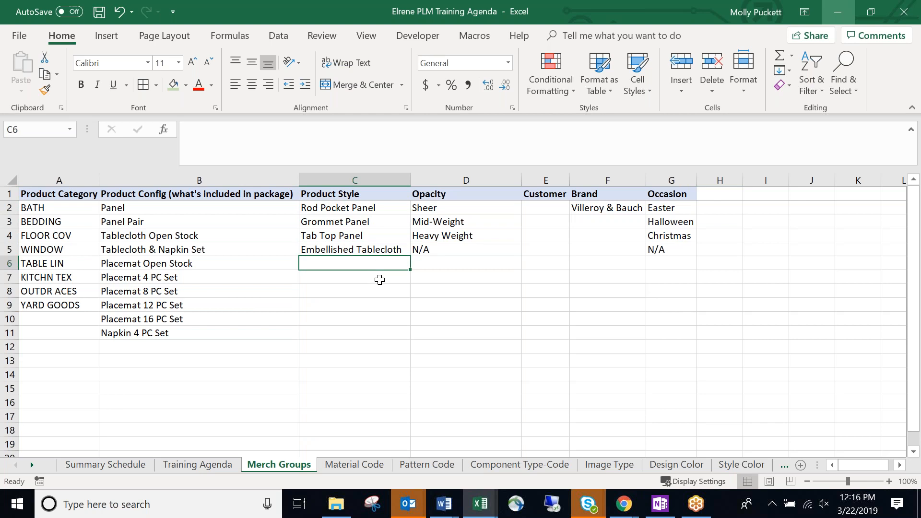
left_click(55, 179)
left_click(223, 181)
left_click(355, 180)
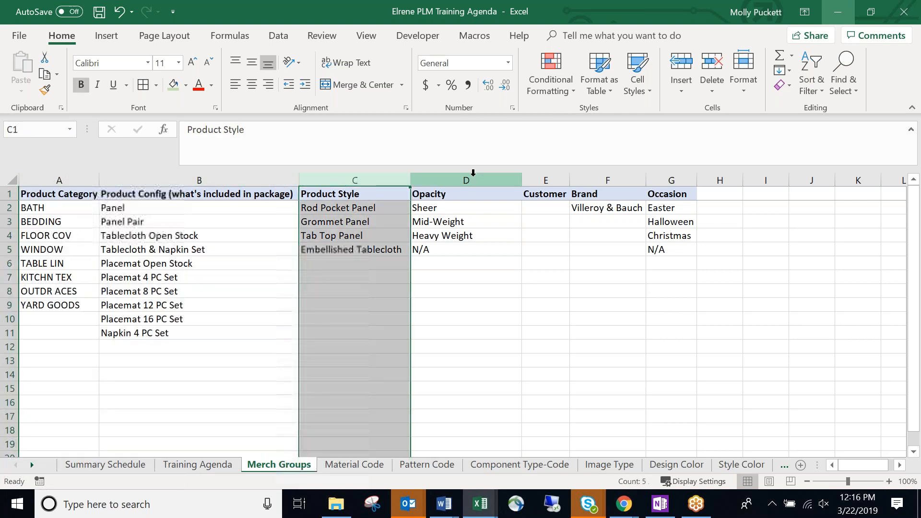
left_click(466, 180)
left_click(545, 180)
left_click(595, 180)
left_click(655, 180)
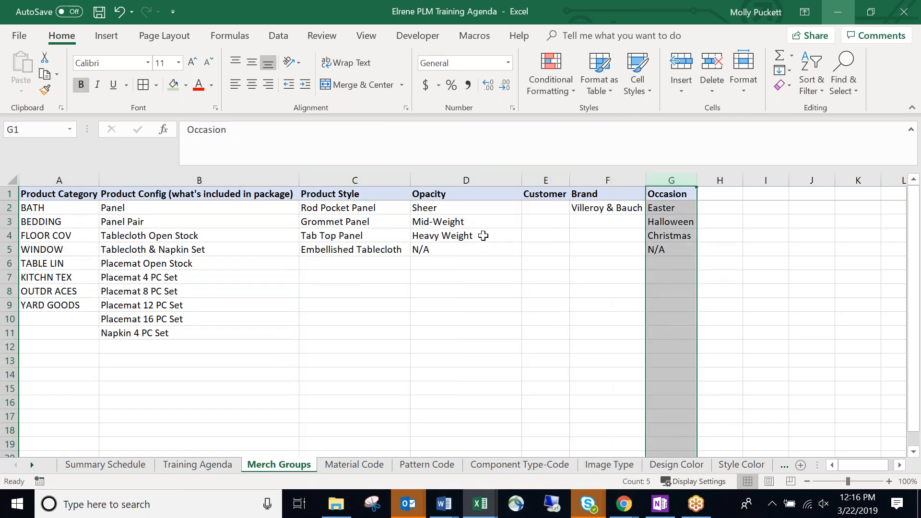
left_click(360, 263)
left_click_drag(355, 208, 360, 427)
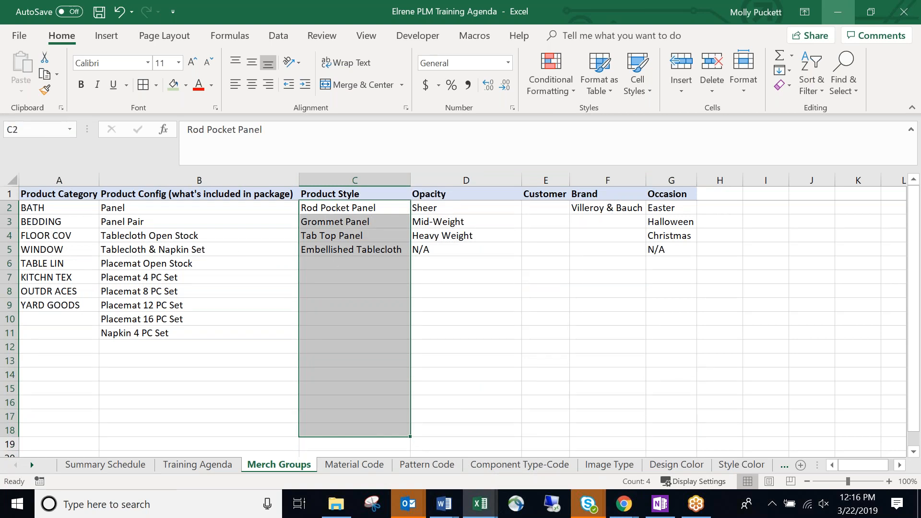
left_click(437, 312)
left_click(375, 289)
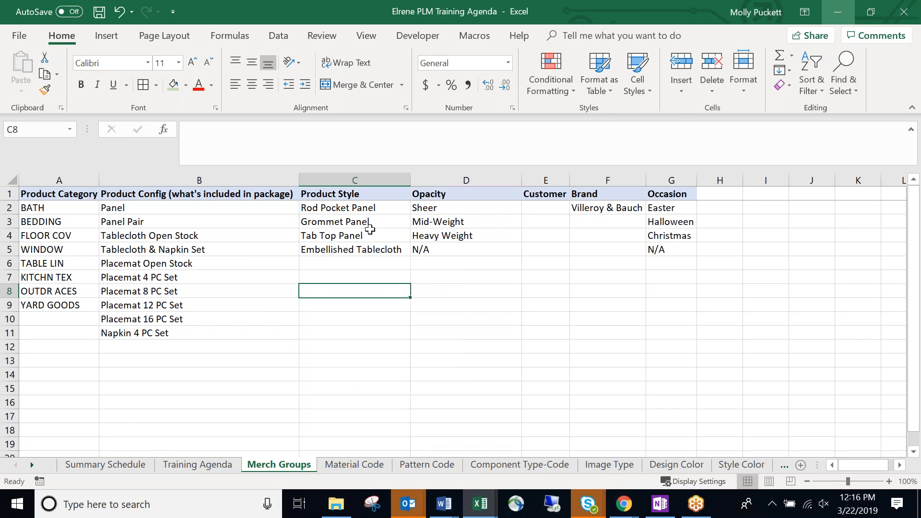
left_click(378, 209)
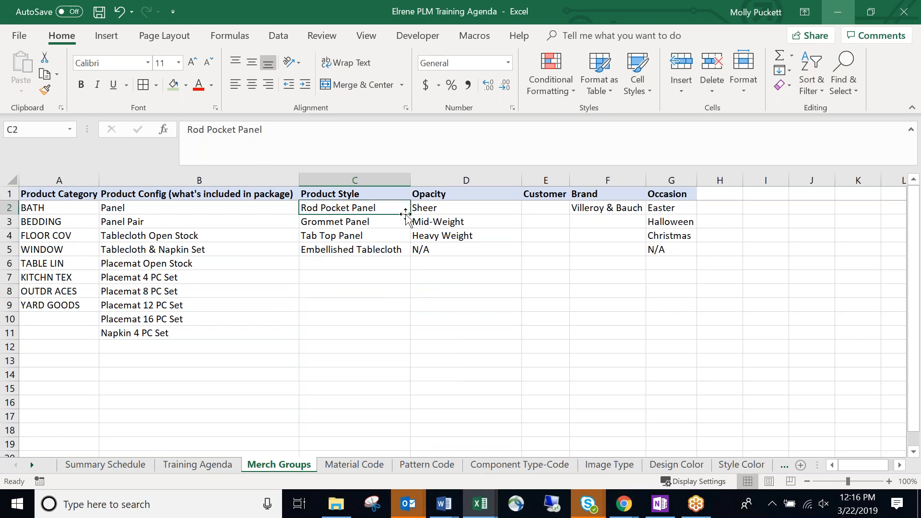
Re-enter 'Embroidered Tablecloth' in C6.
left_click(360, 264)
type("Em")
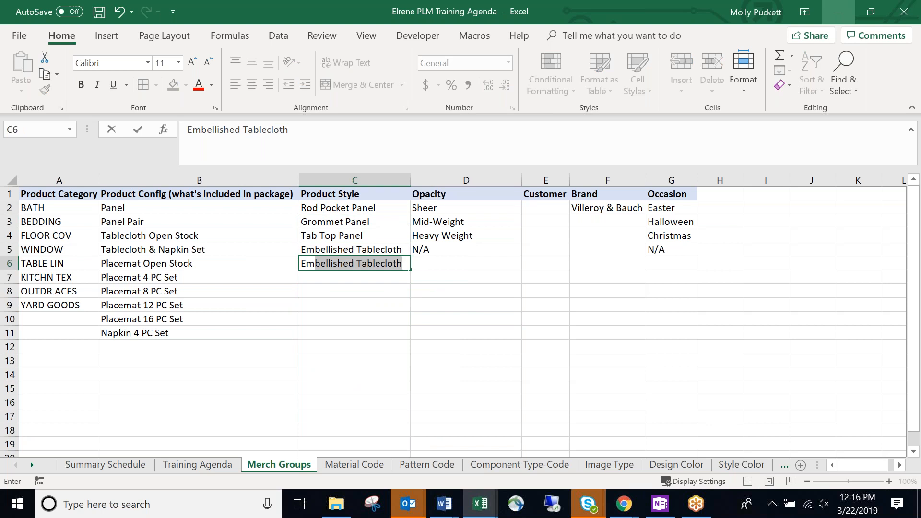
type("broidered")
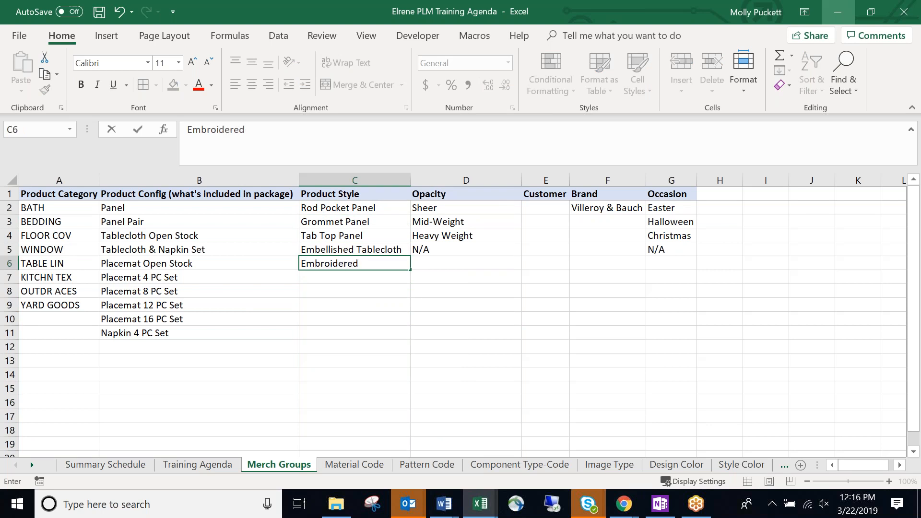
type(" Tablecloth")
key("Return")
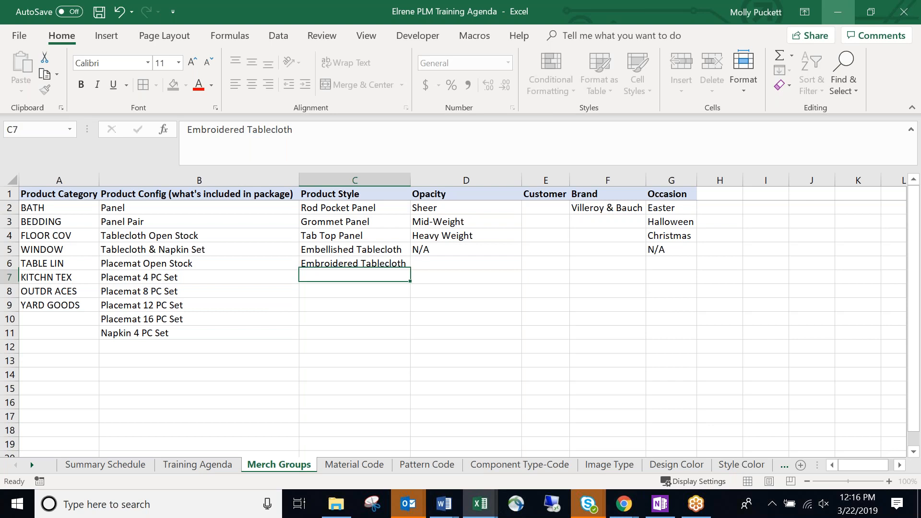
Compare the tablecloth entries, then clear Embroidered Tablecloth from C6, leaving Embellished Tablecloth last.
left_click(57, 264)
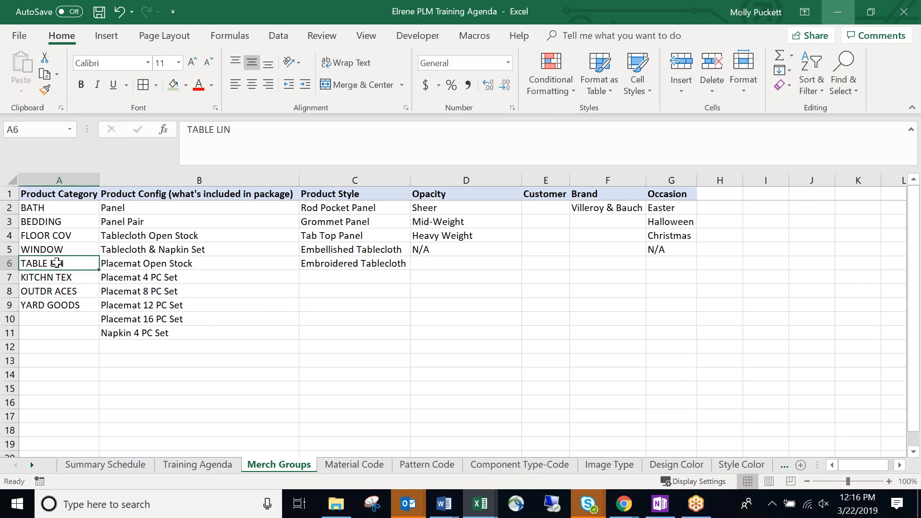
left_click(180, 235)
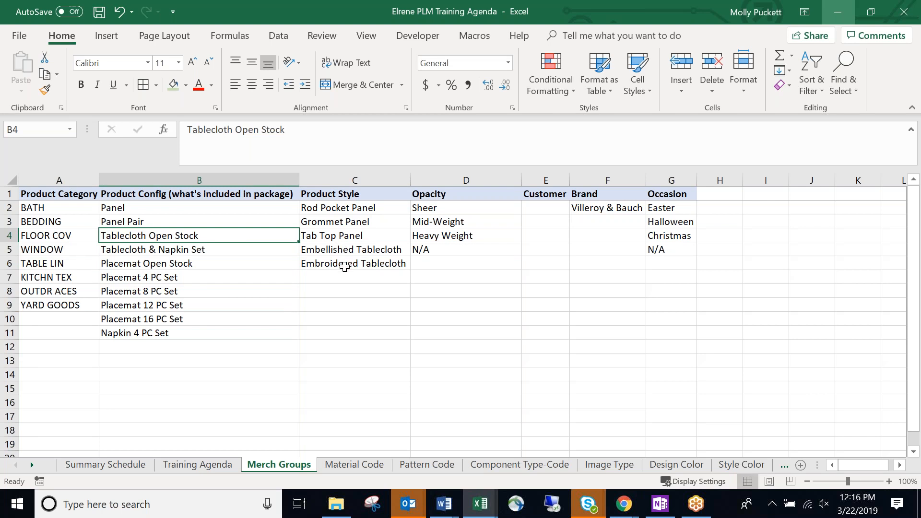
left_click(351, 247)
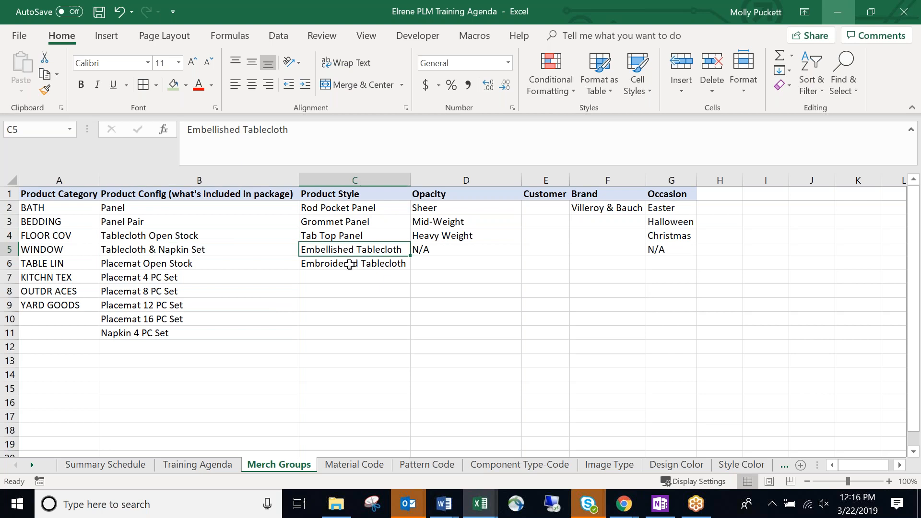
left_click(347, 264)
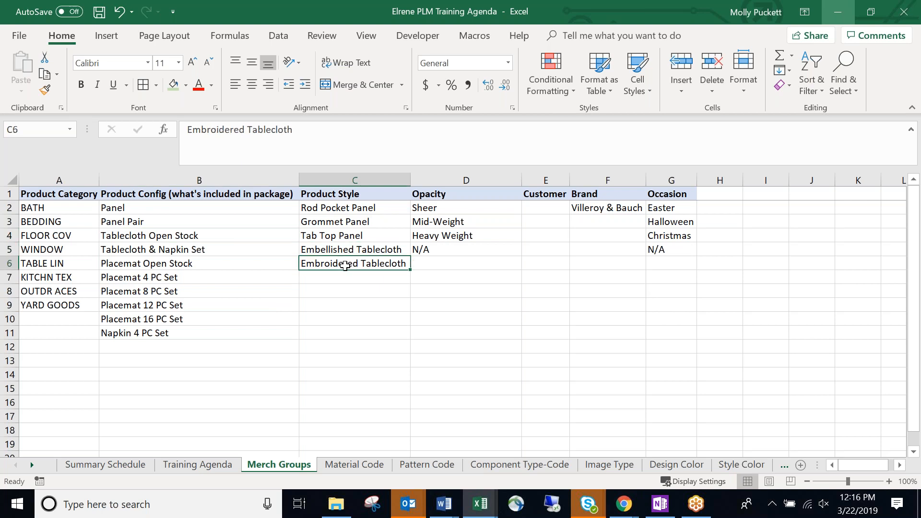
left_click(389, 249)
key("Down")
left_click(391, 251)
left_click(390, 261)
left_click(370, 250)
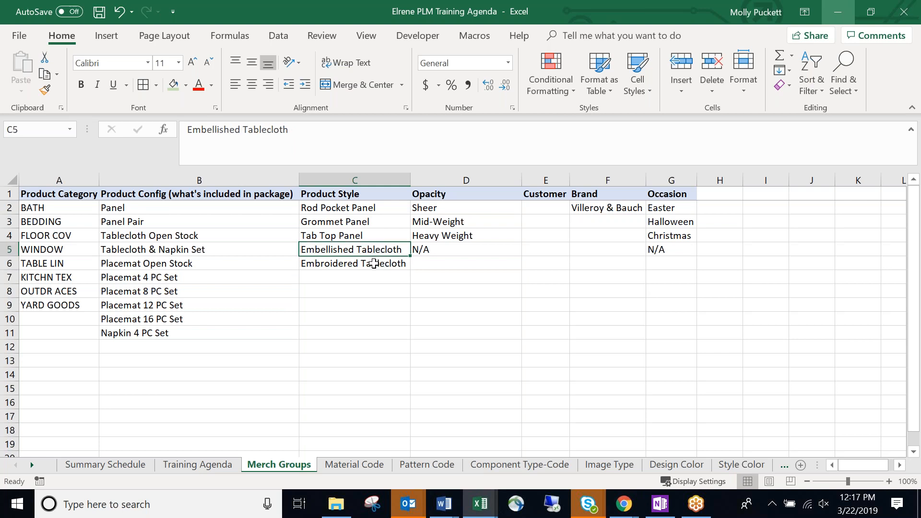
left_click(384, 262)
key("Delete")
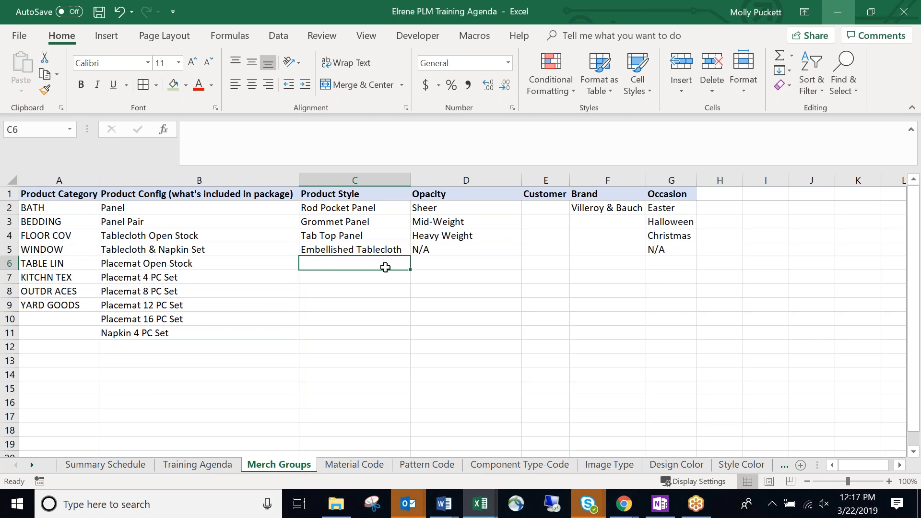
left_click(389, 251)
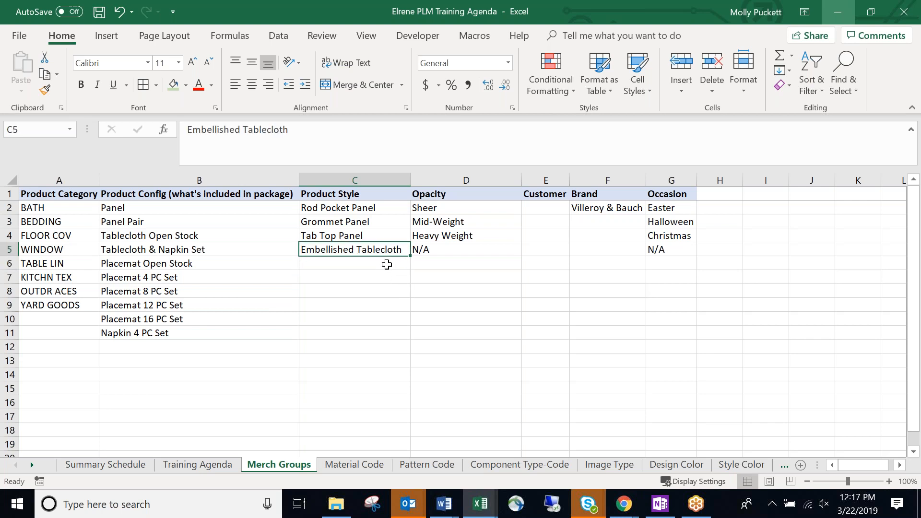
left_click(755, 237)
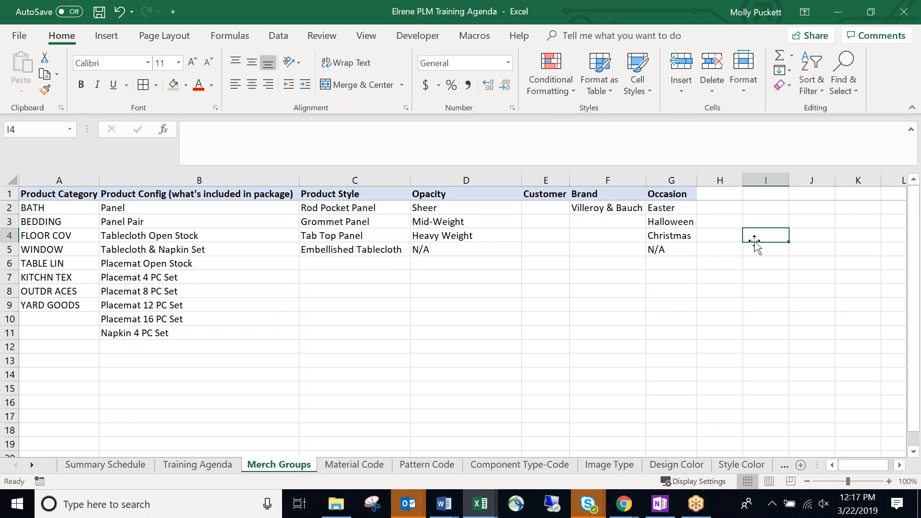
Fill the Opacity header cell D1 with light orange.
left_click(391, 249)
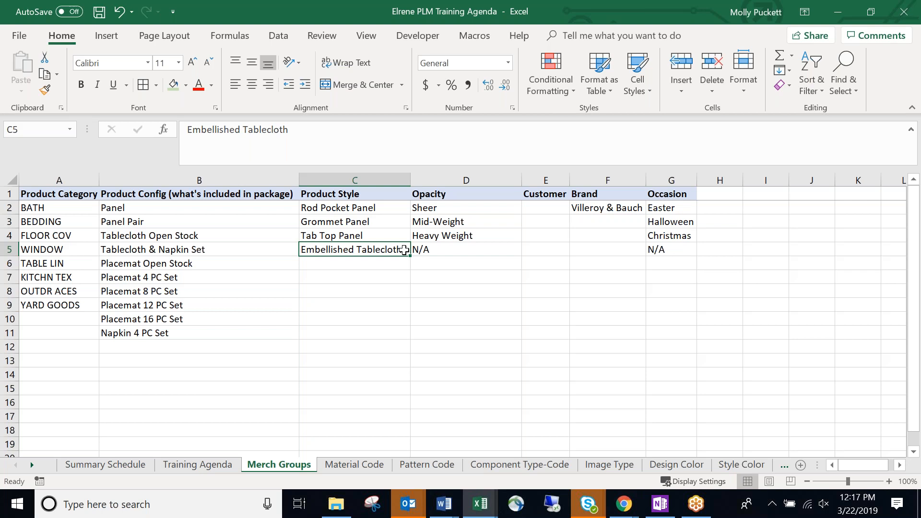
left_click(535, 221)
left_click(450, 194)
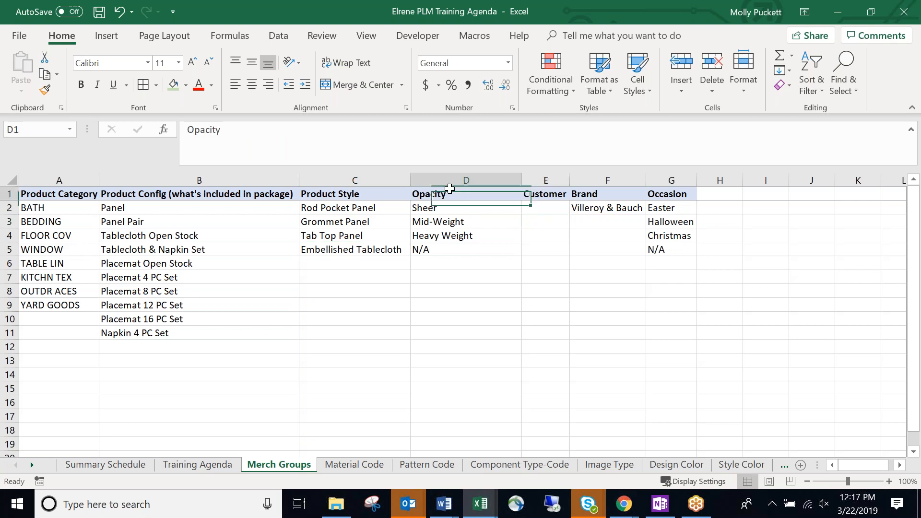
left_click(185, 85)
left_click(229, 128)
left_click(467, 237)
left_click(539, 210)
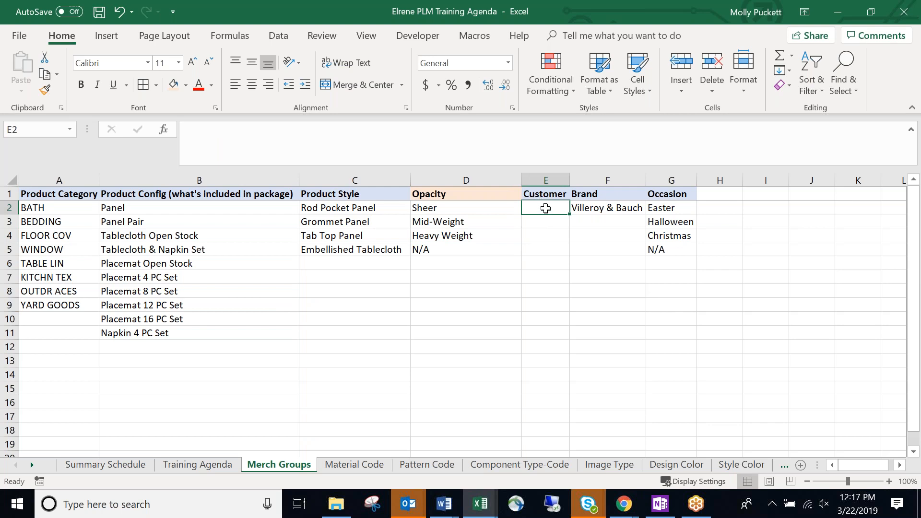
Enter Walmart, Homegoods and Target in E2:E4, autofitting column E's width.
type("Walmart")
key("Return")
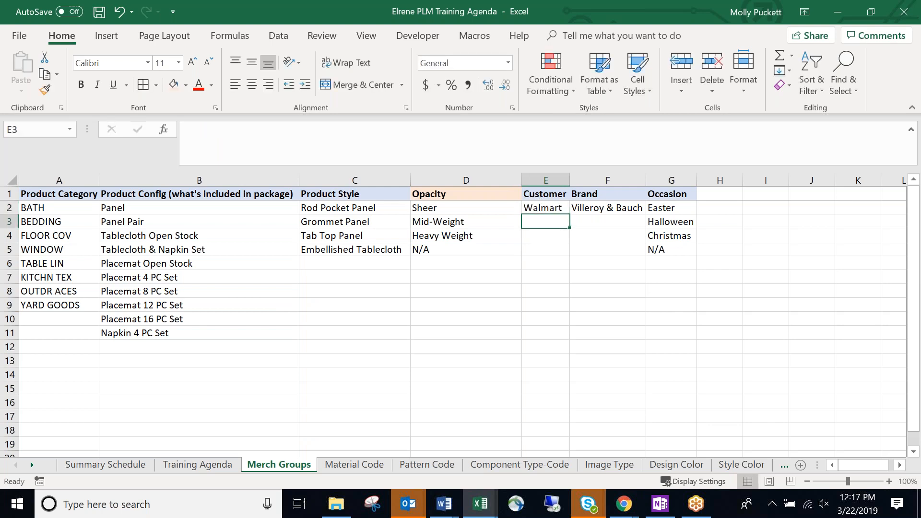
type("Homegoods")
key("Return")
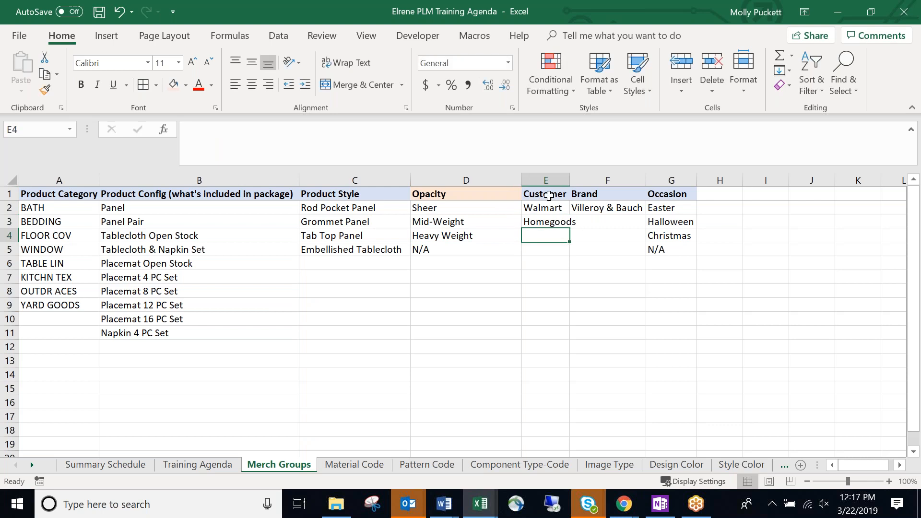
double_click(570, 181)
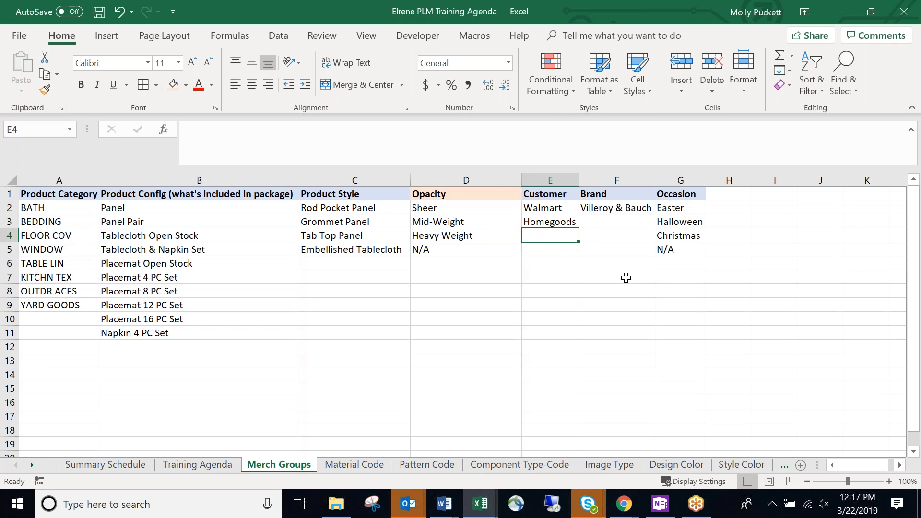
type("Target")
key("Return")
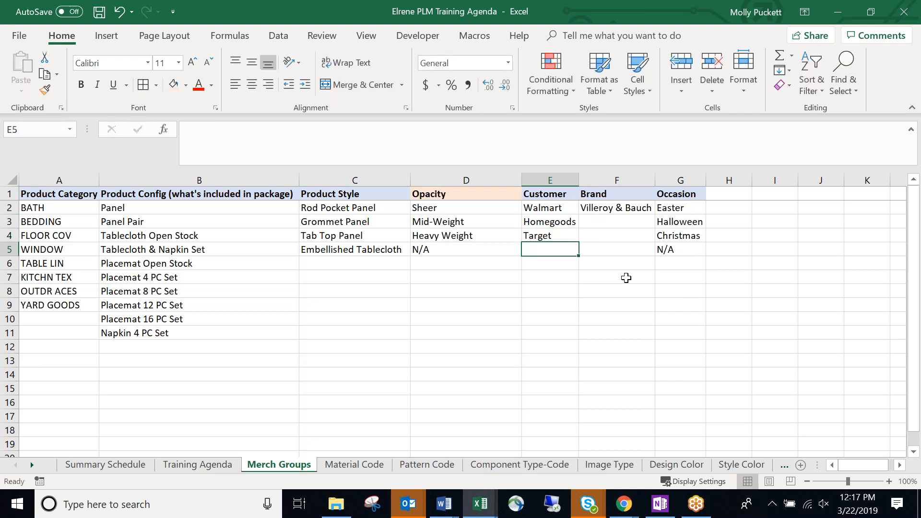
Add Ross in E5 and Ecommerce in E6, expanding the initial 'Ecom' entry.
left_click(837, 12)
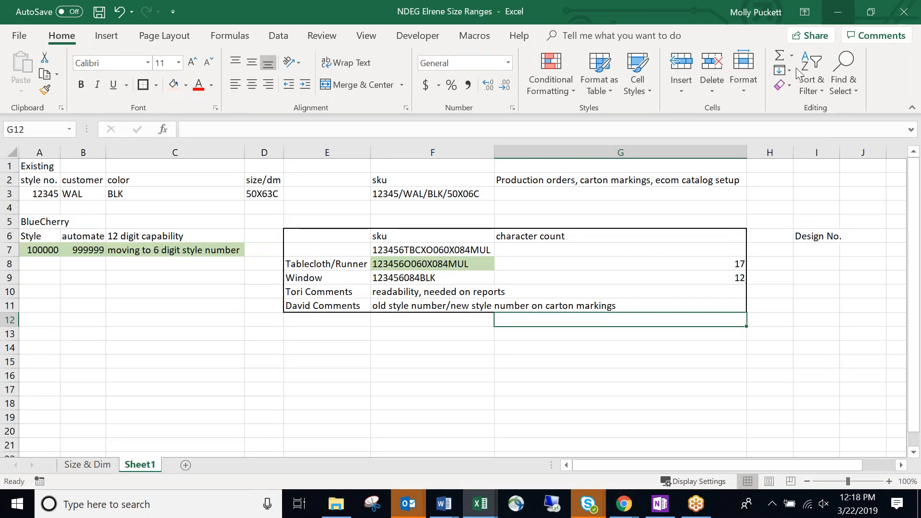
left_click(836, 13)
type("Ross")
key("Return")
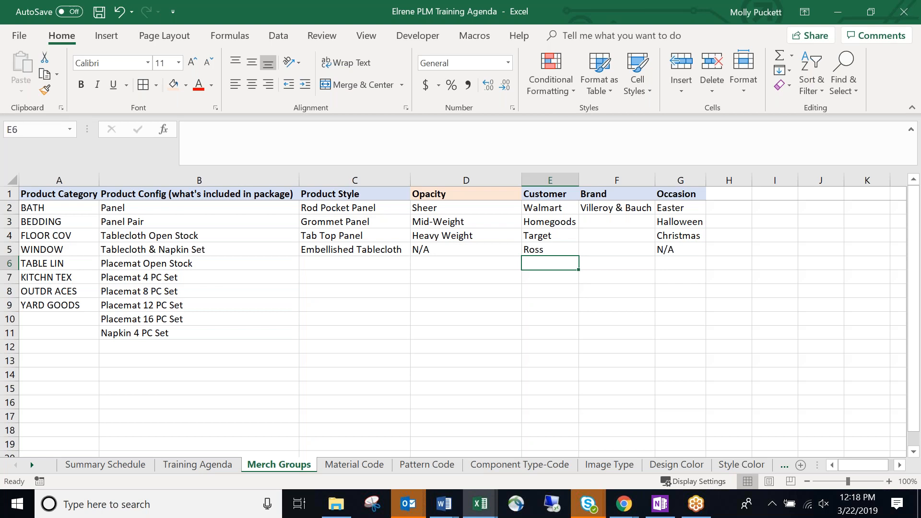
type("E")
key("BackSpace")
type("Ecc")
key("BackSpace")
type("om")
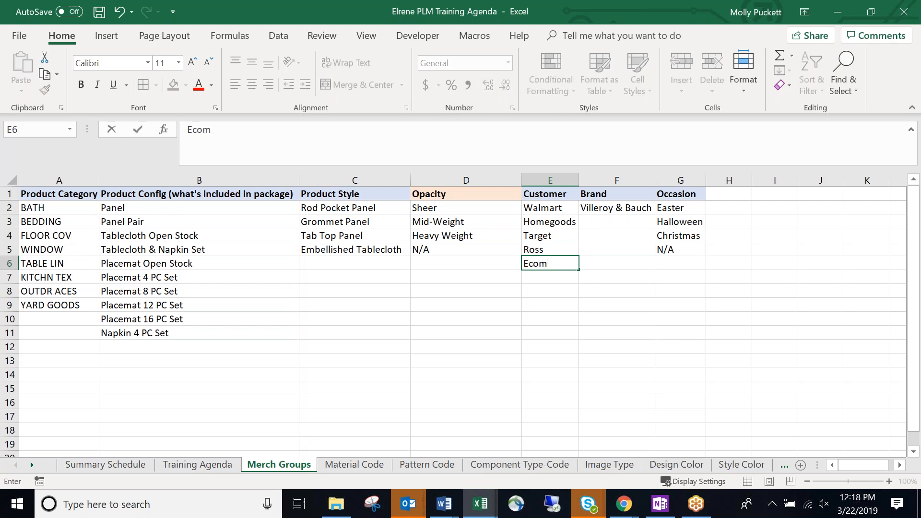
key("Return")
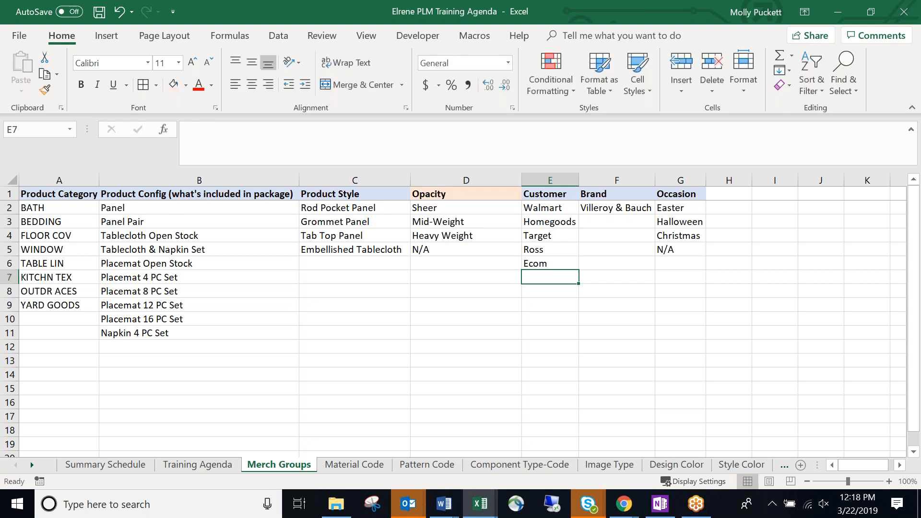
left_click(559, 263)
double_click(547, 263)
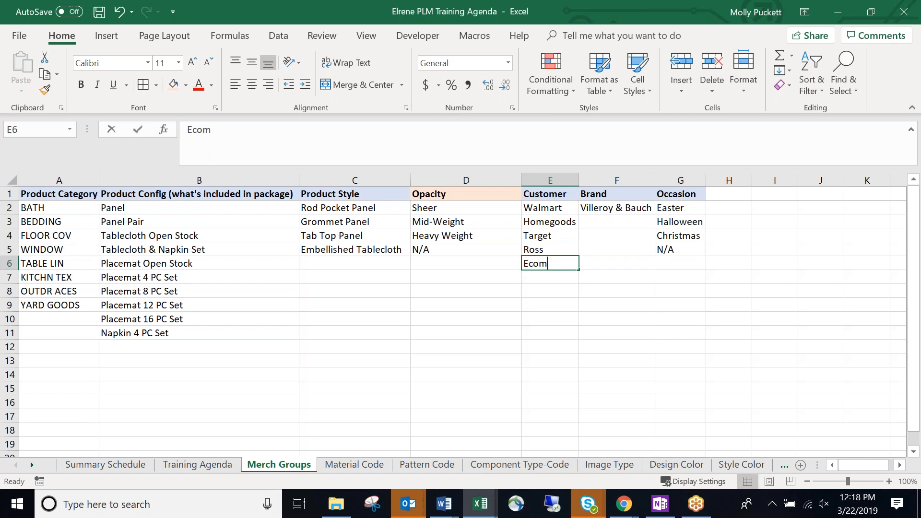
type("merce")
key("Return")
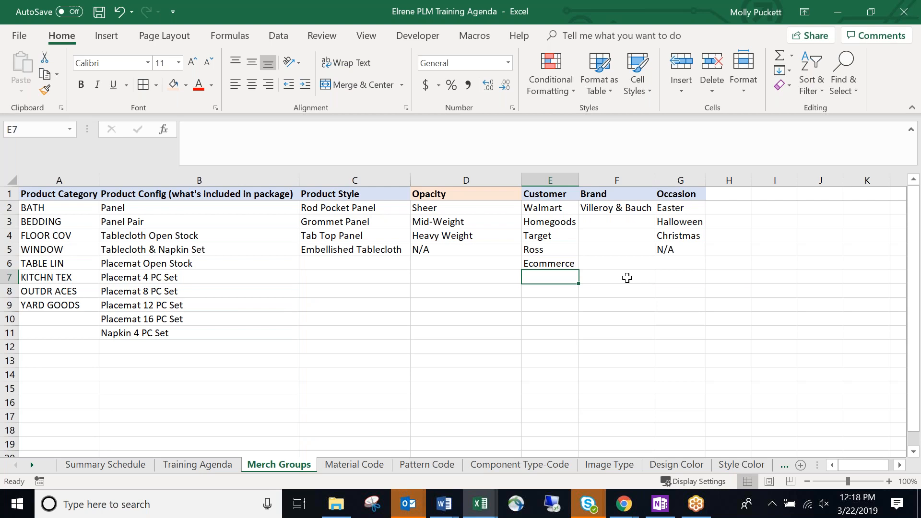
Fix the misspelled brand in F2 from 'Villeroy & Bauch' to 'Villeroy & Boch'.
left_click(618, 235)
left_click(620, 208)
left_click(626, 221)
left_click(630, 210)
key("Return")
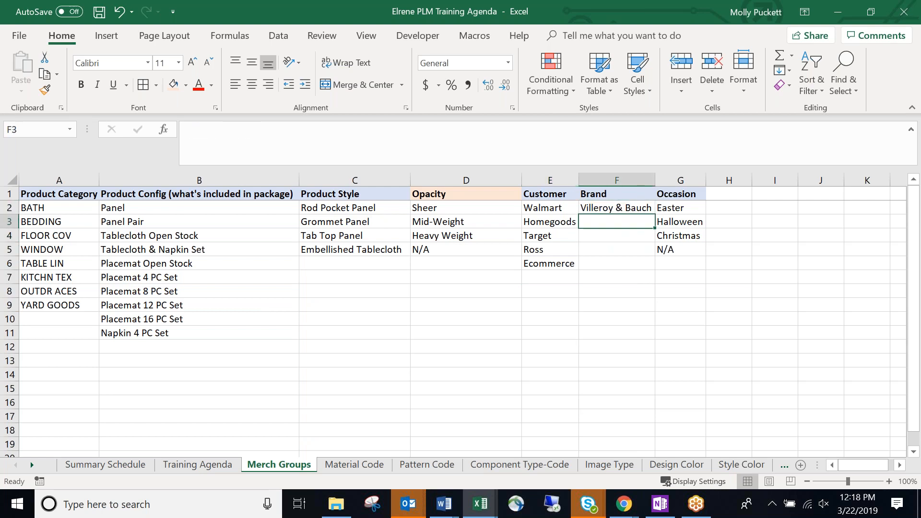
left_click_drag(657, 179, 658, 179)
left_click(638, 209)
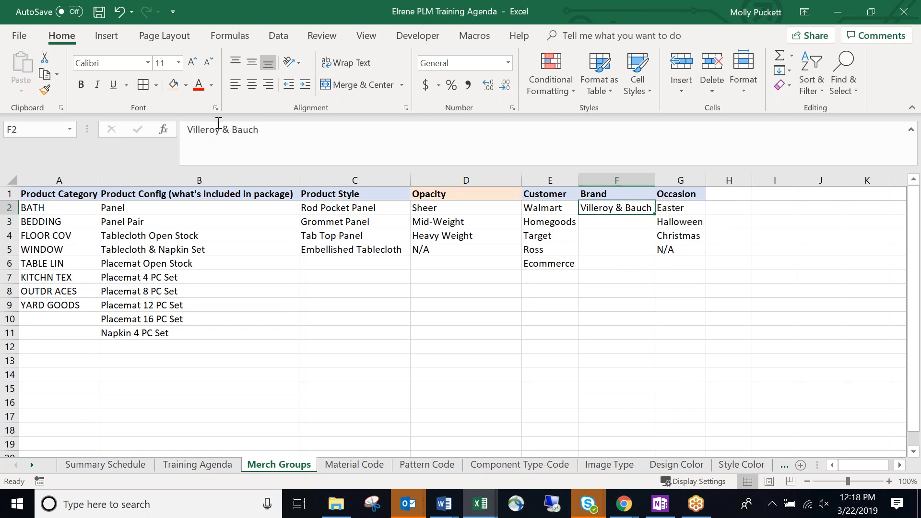
left_click(254, 129)
key("BackSpace")
key("BackSpace")
key("BackSpace")
type("oc")
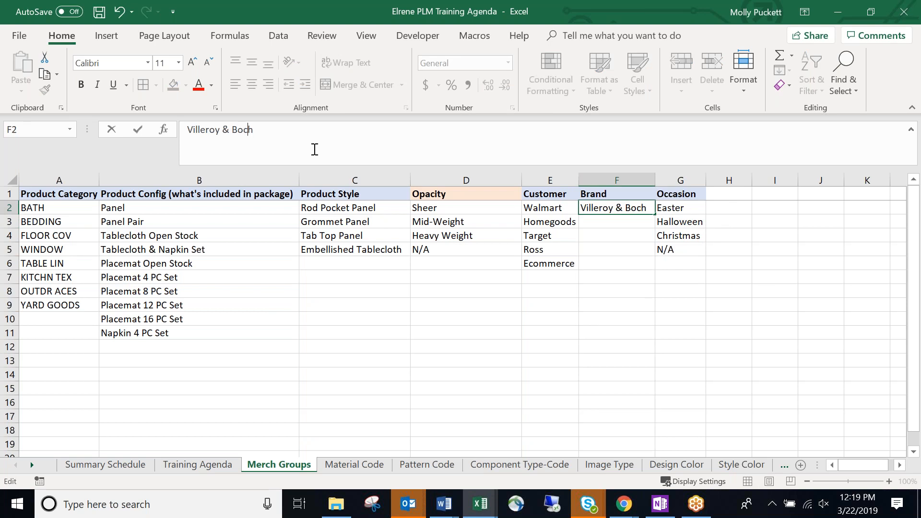
key("Return")
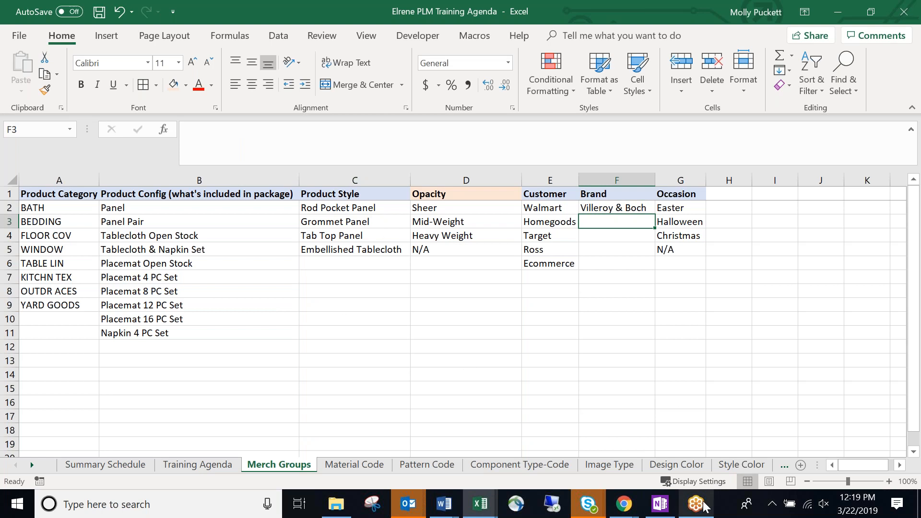
left_click(630, 226)
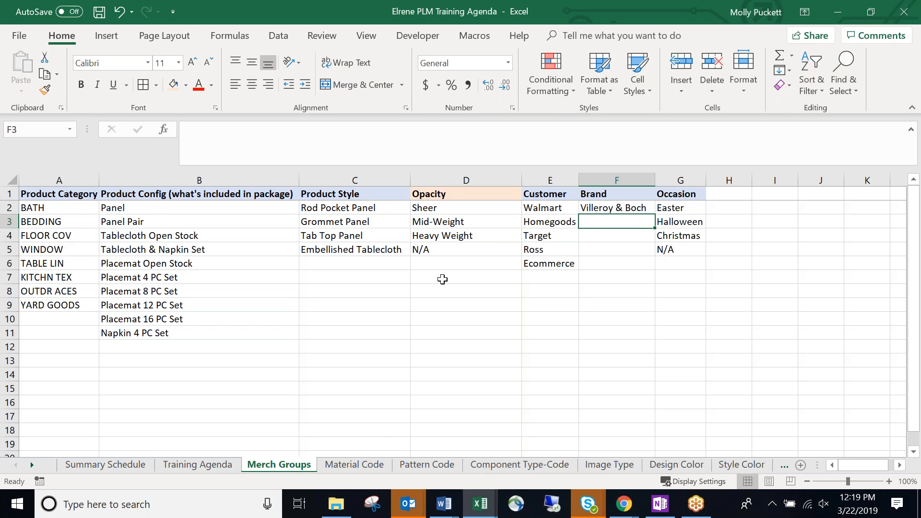
left_click(621, 511)
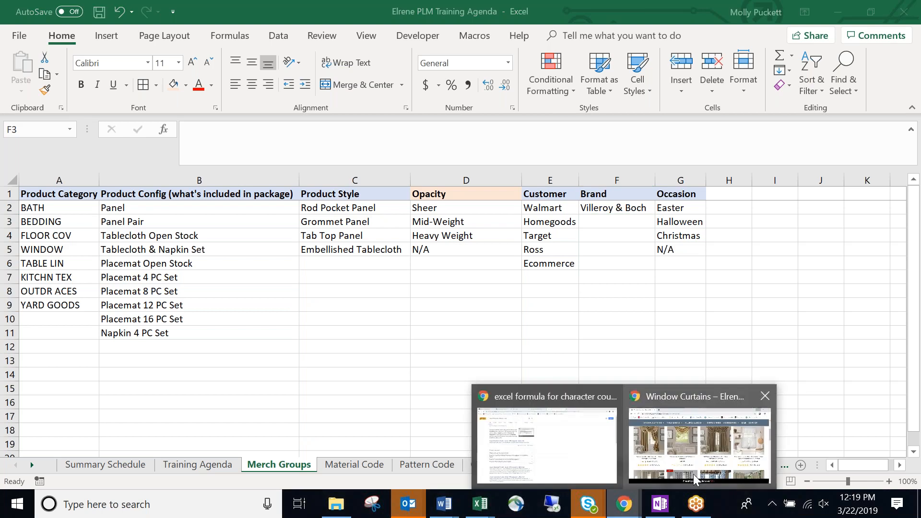
left_click(697, 471)
key("alt+Tab")
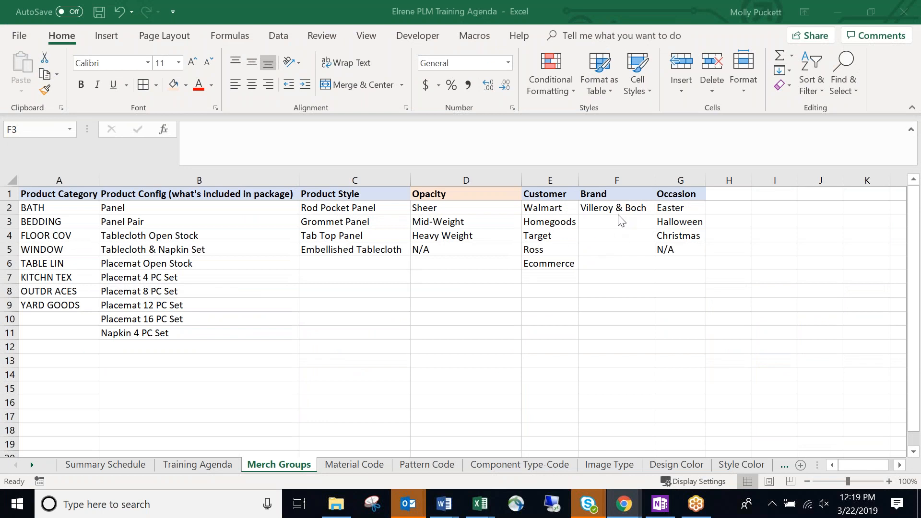
left_click(623, 249)
left_click(620, 294)
left_click(608, 224)
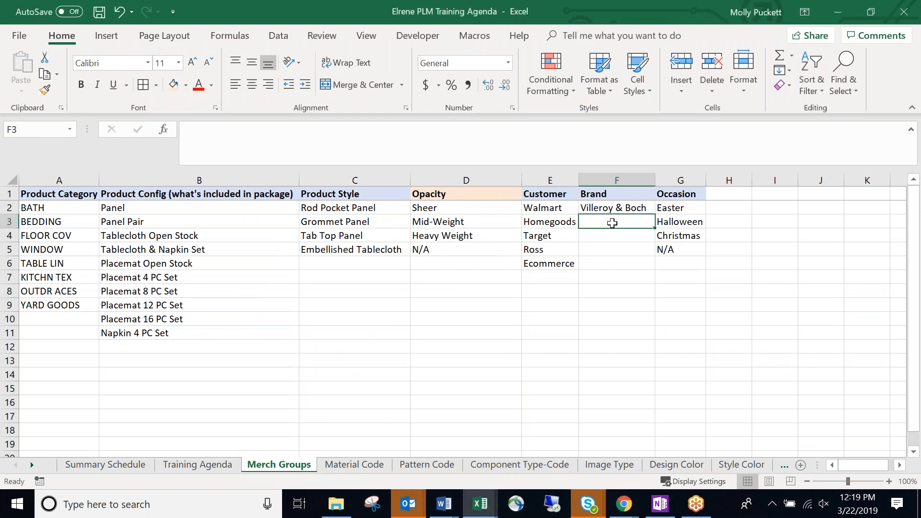
left_click(613, 249)
left_click(614, 262)
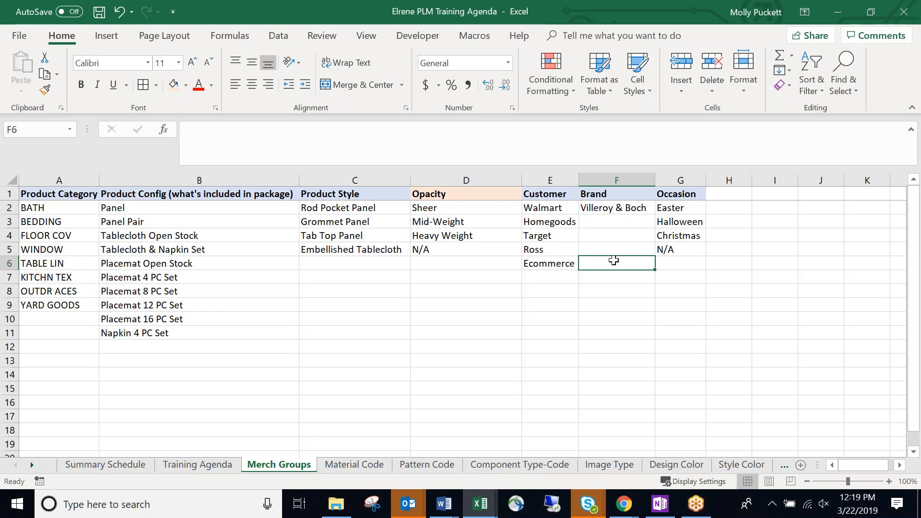
left_click(627, 290)
left_click(617, 224)
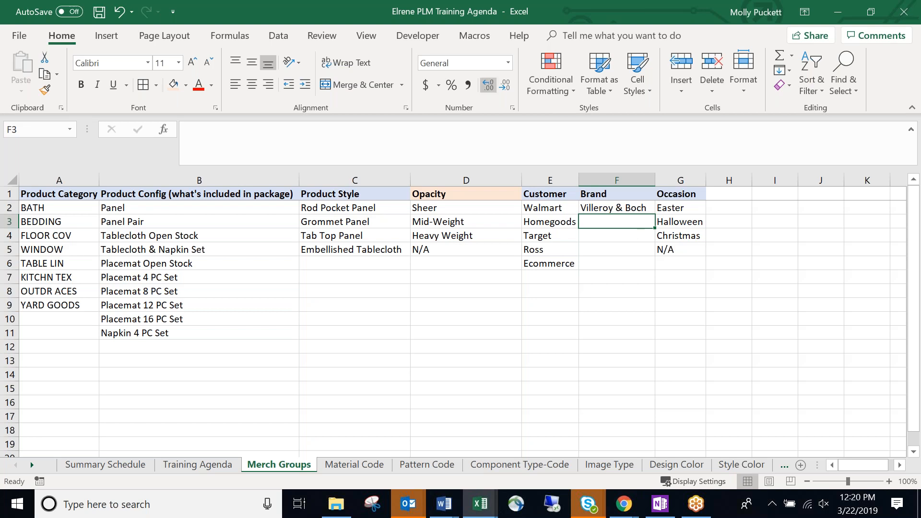
key("alt+Tab")
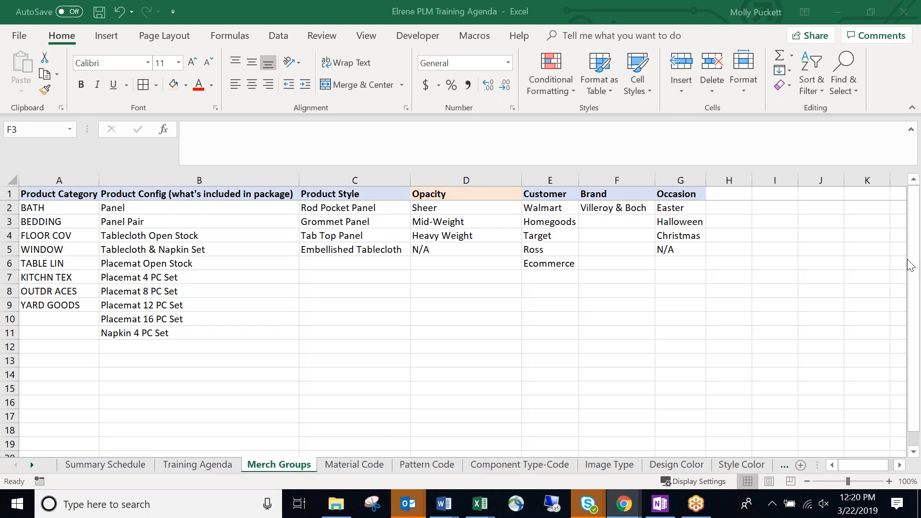
left_click(623, 219)
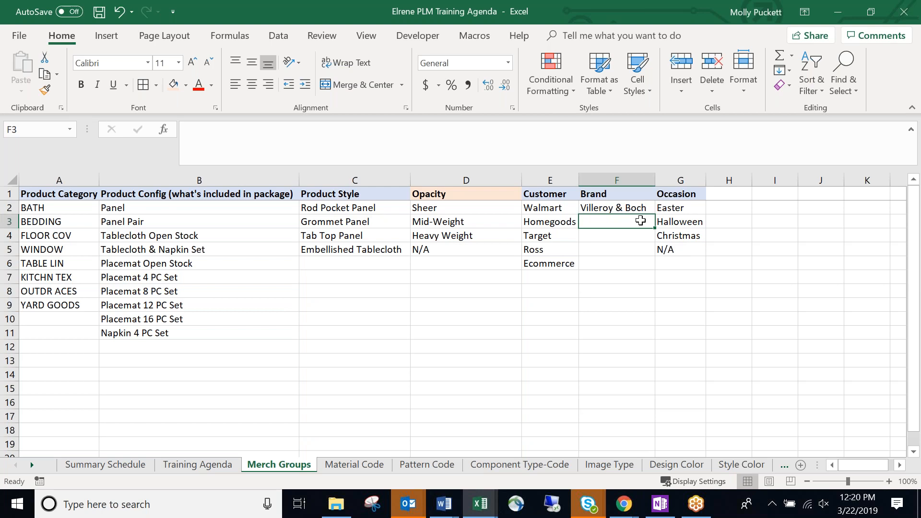
key("Return")
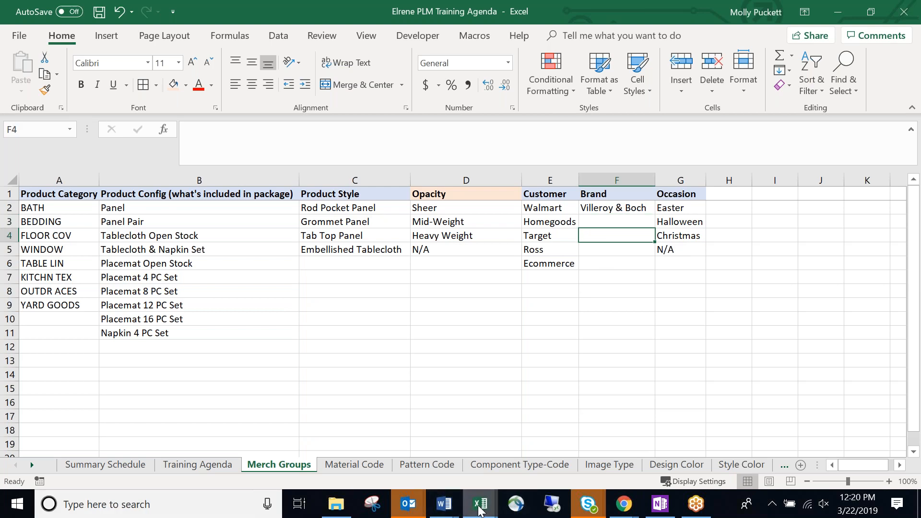
Enter 'Elrene Home Fashions' in F3 and autofit column F to fit it.
mouse_move(480, 511)
left_click(625, 407)
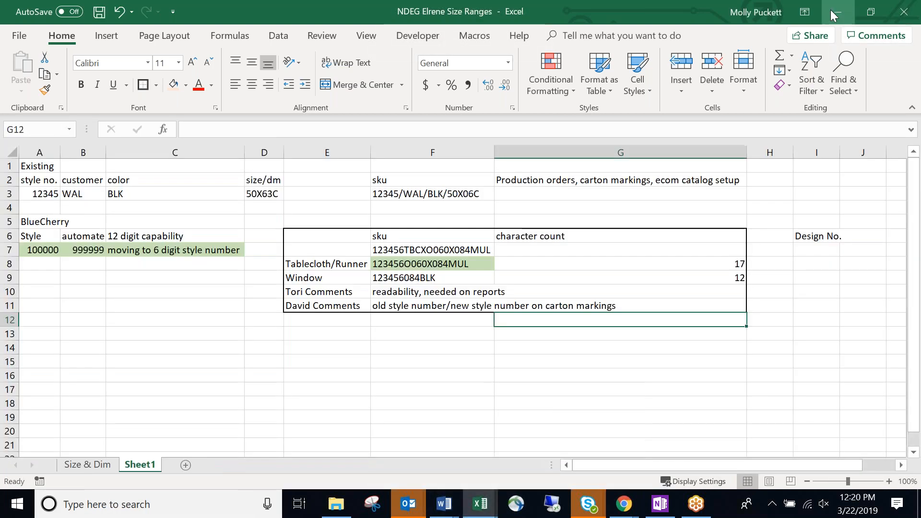
left_click(833, 11)
left_click(602, 222)
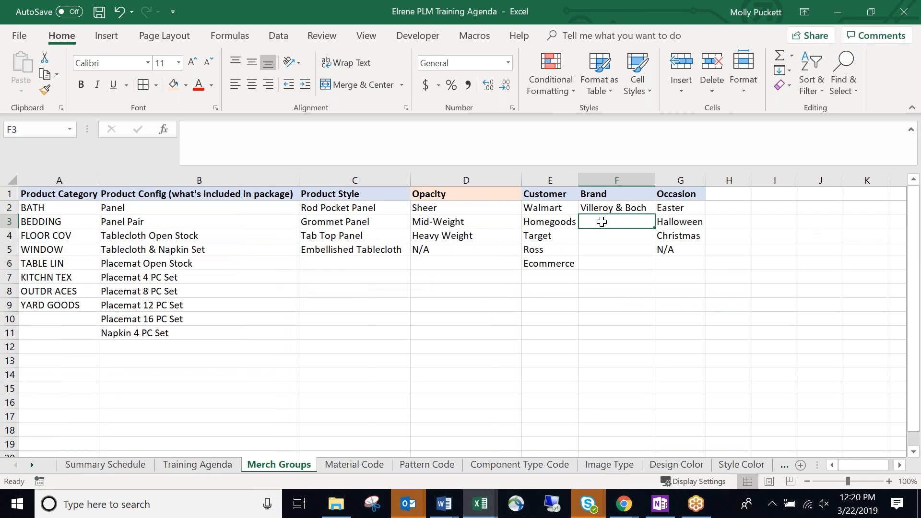
type("Elrean")
key("BackSpace")
key("BackSpace")
type("ne")
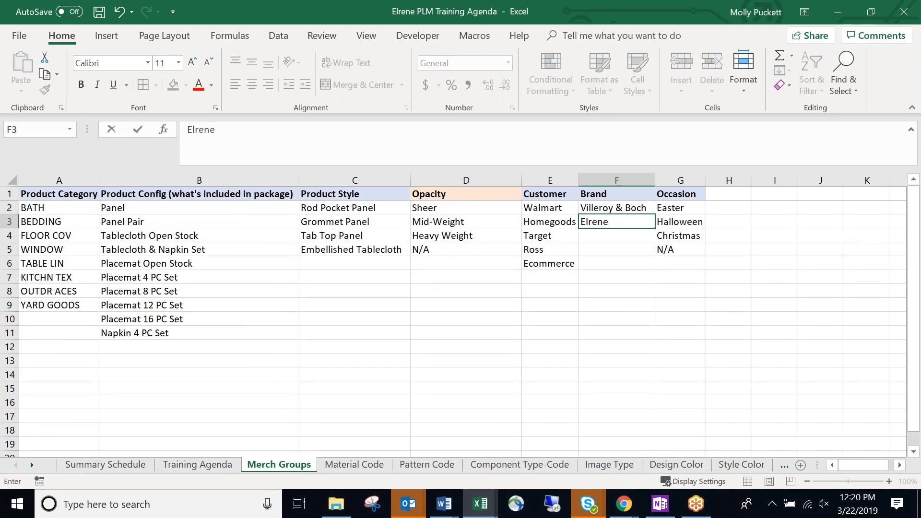
key("Return")
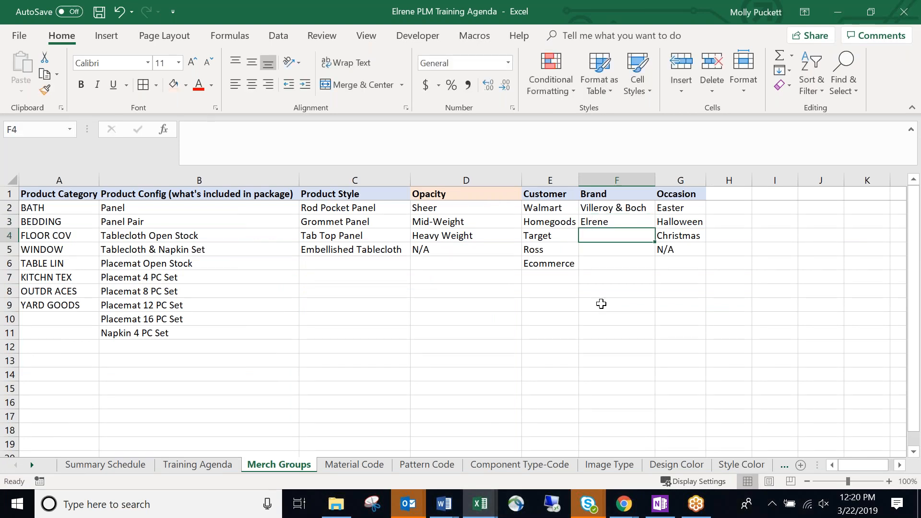
left_click(629, 220)
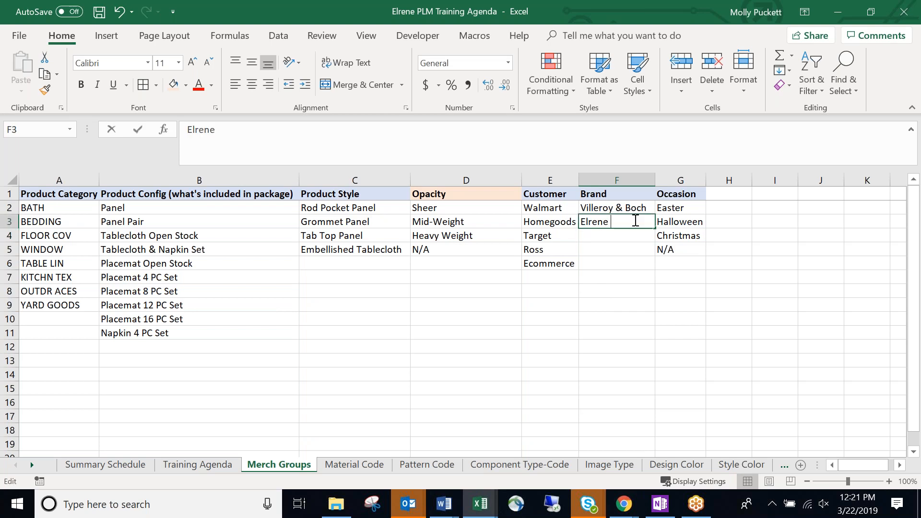
double_click(638, 220)
type("Home Fashions")
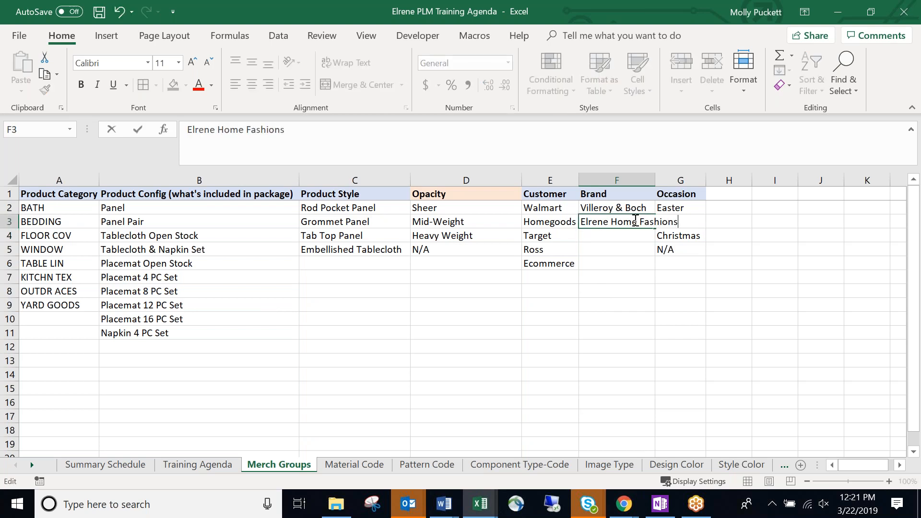
key("Return")
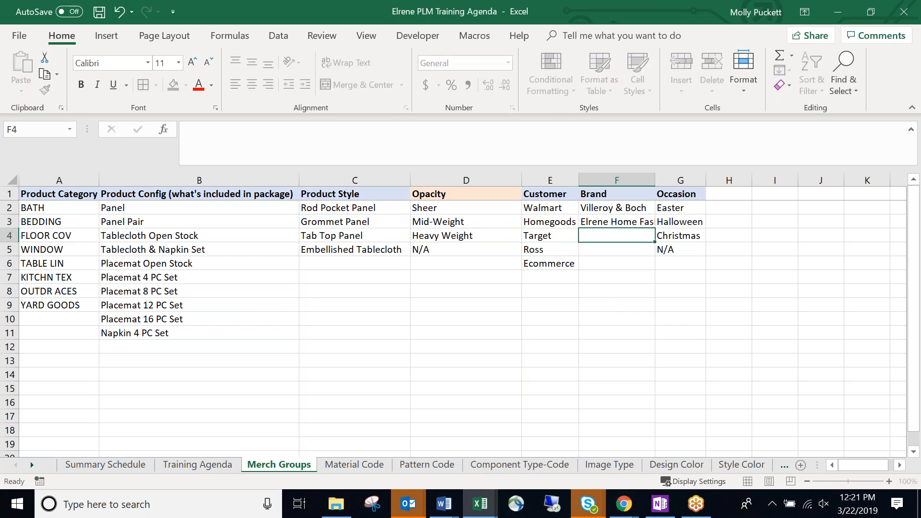
double_click(655, 180)
left_click(651, 261)
Add 'N/A' in F4 and review the brand entries.
left_click(648, 236)
type("N/A")
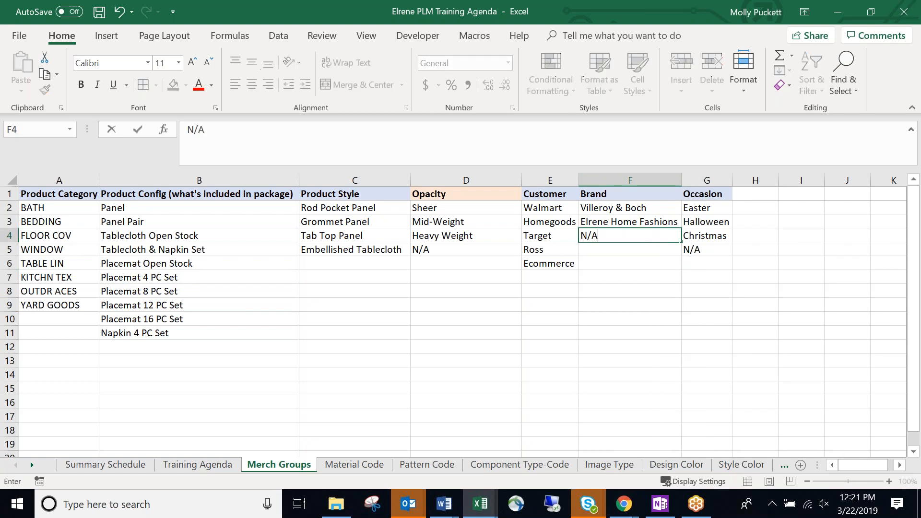
key("Return")
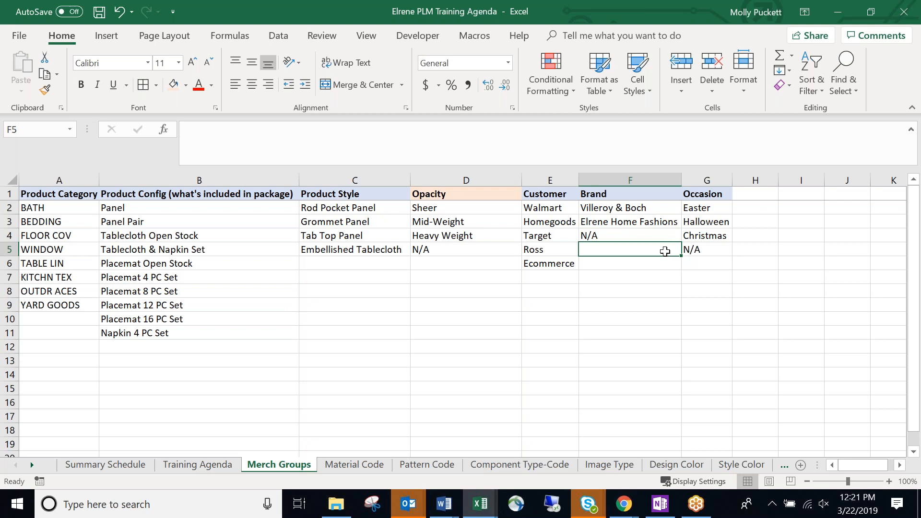
left_click(661, 233)
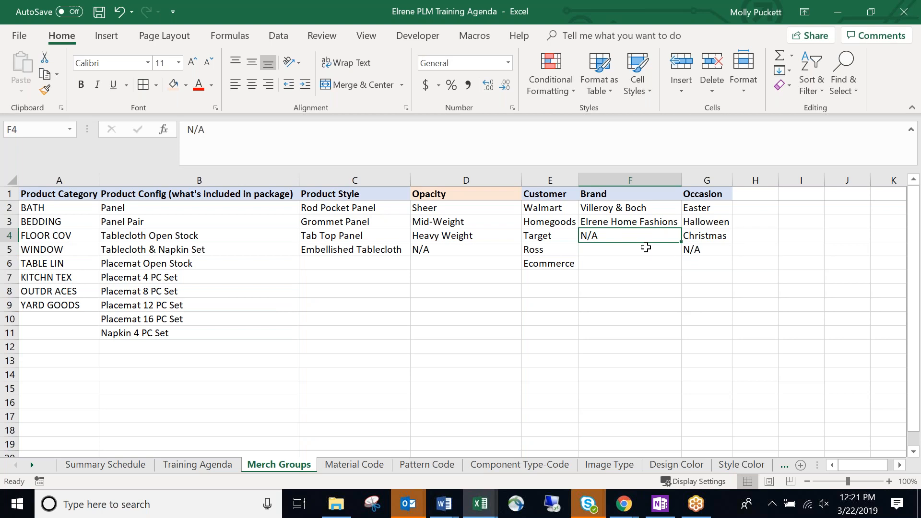
left_click(645, 249)
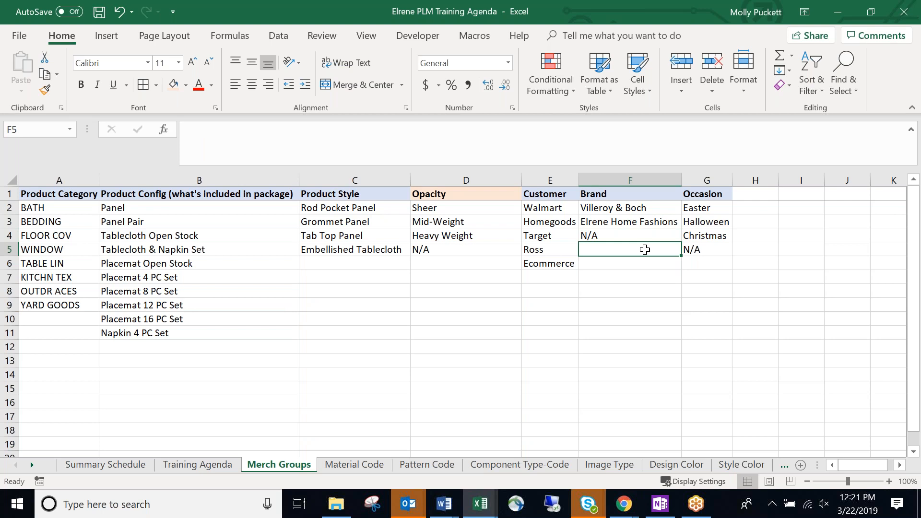
left_click(642, 222)
left_click(646, 238)
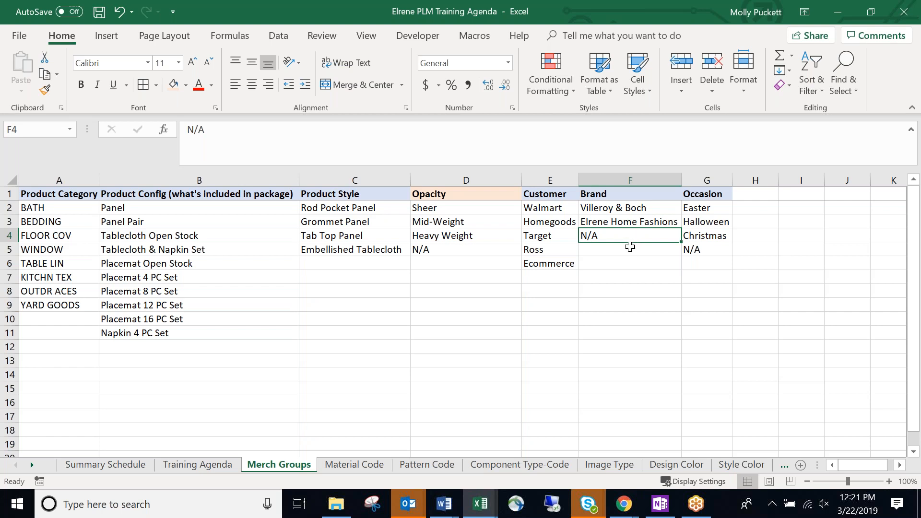
left_click(631, 248)
left_click(636, 238)
left_click(643, 251)
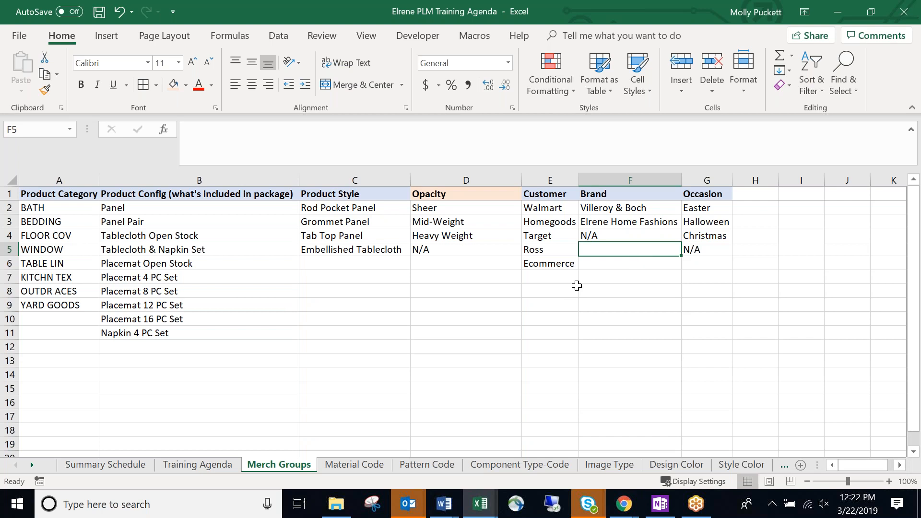
Save and close the NDEG Elrene Size Ranges workbook.
left_click(550, 305)
mouse_move(480, 504)
left_click(629, 426)
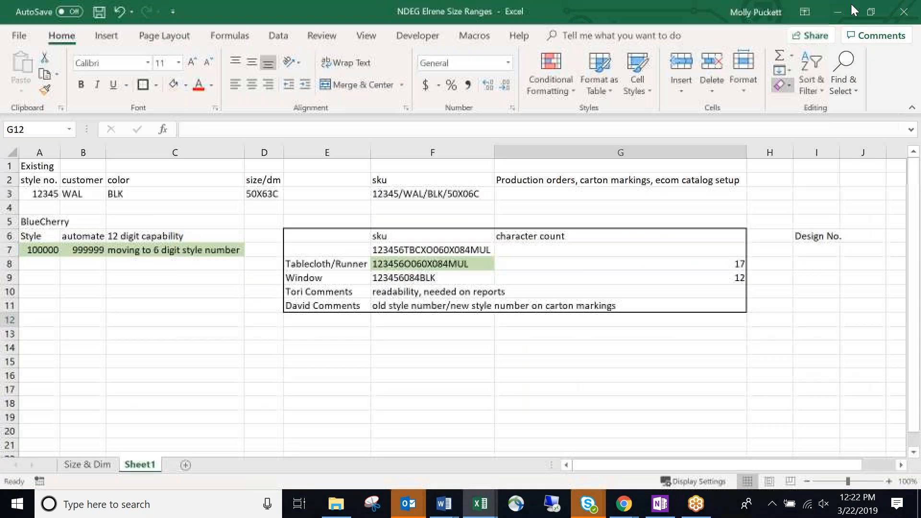
left_click(841, 12)
left_click(640, 449)
left_click(98, 14)
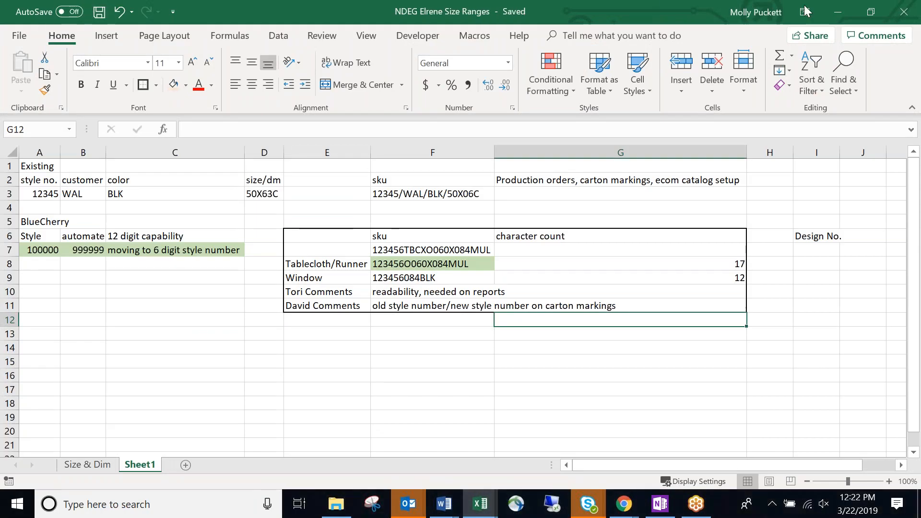
left_click(905, 13)
Begin entering 'Cynthia' into Brand cell F5.
left_click(610, 299)
left_click(613, 251)
type("Cynthia")
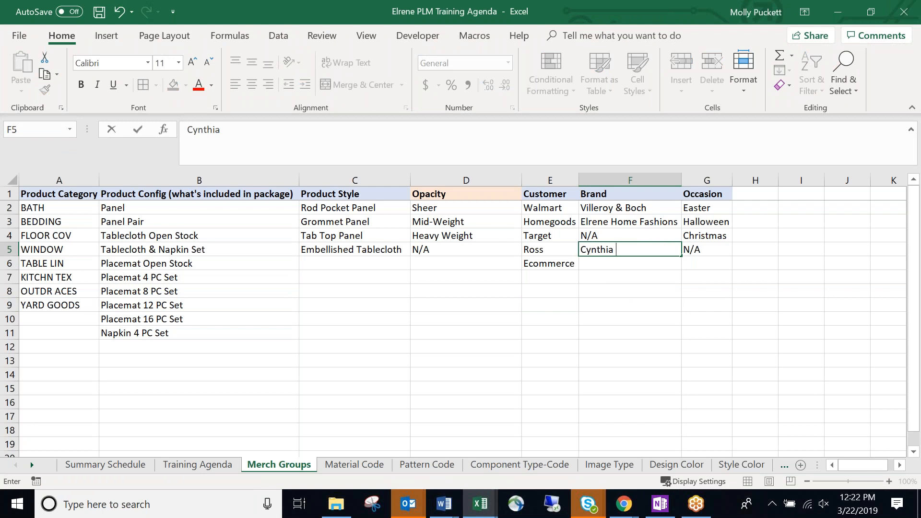
Commit 'Cynthia Rowley' in F5, checking the browser reference between entries.
key("alt+Tab")
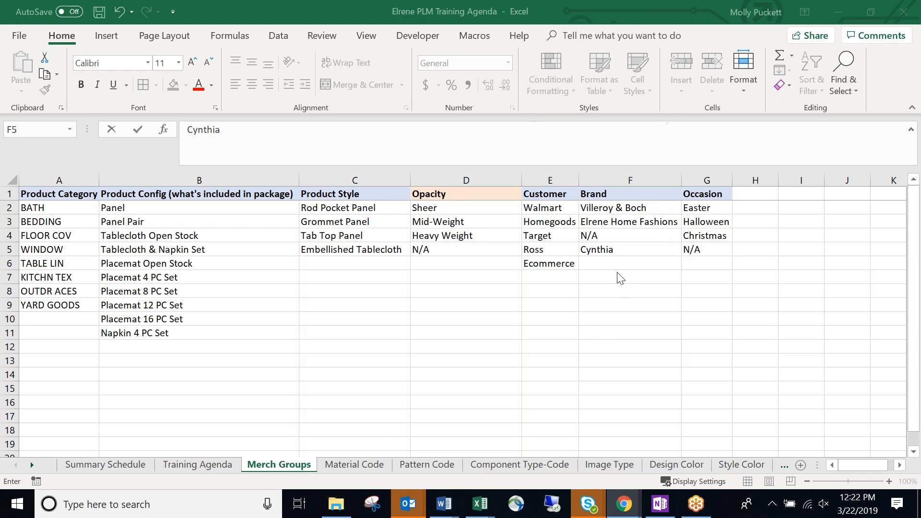
left_click(625, 251)
type("Cynthia Row")
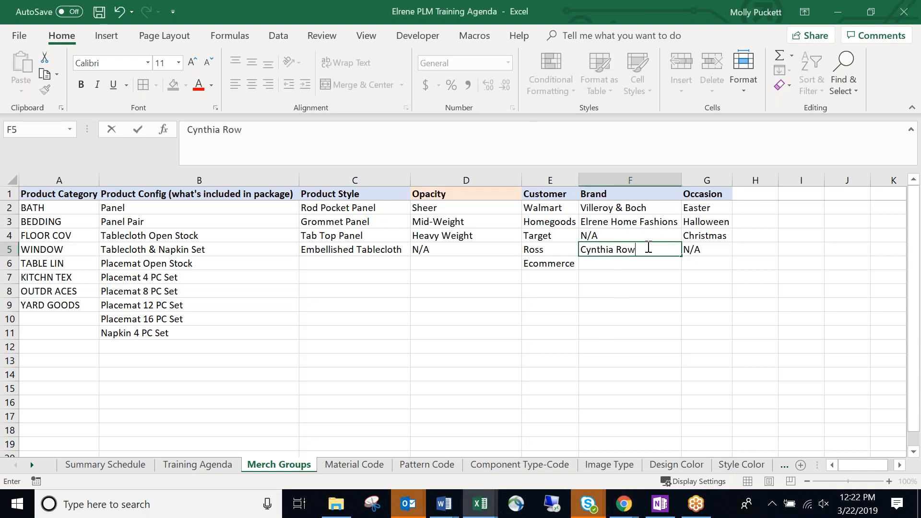
type("ley")
left_click(641, 278)
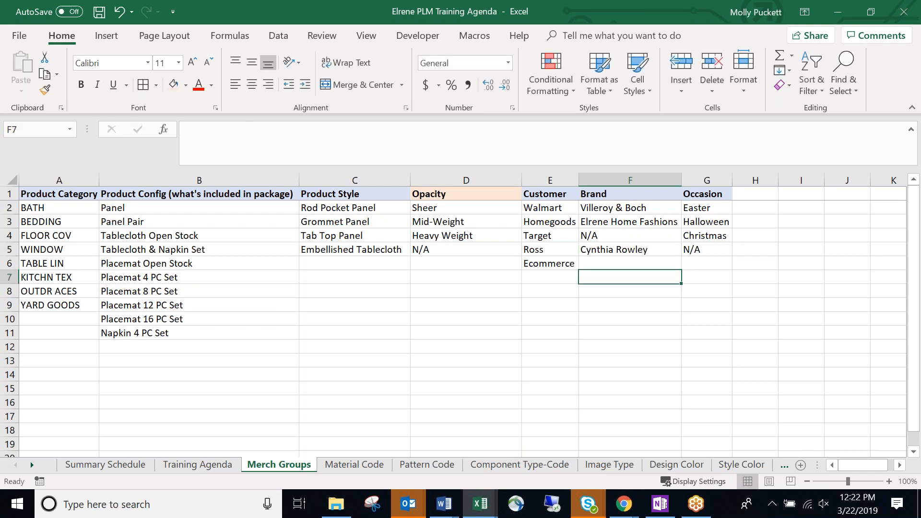
key("alt+Tab")
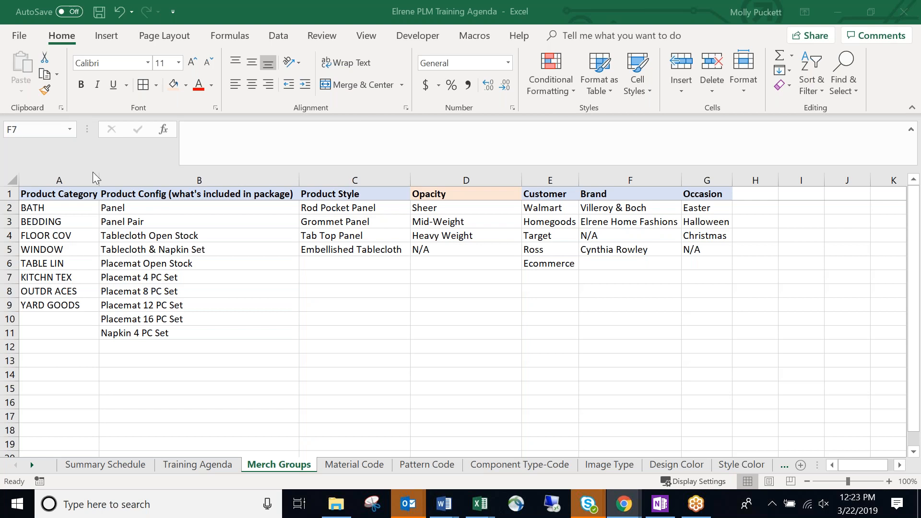
left_click(631, 251)
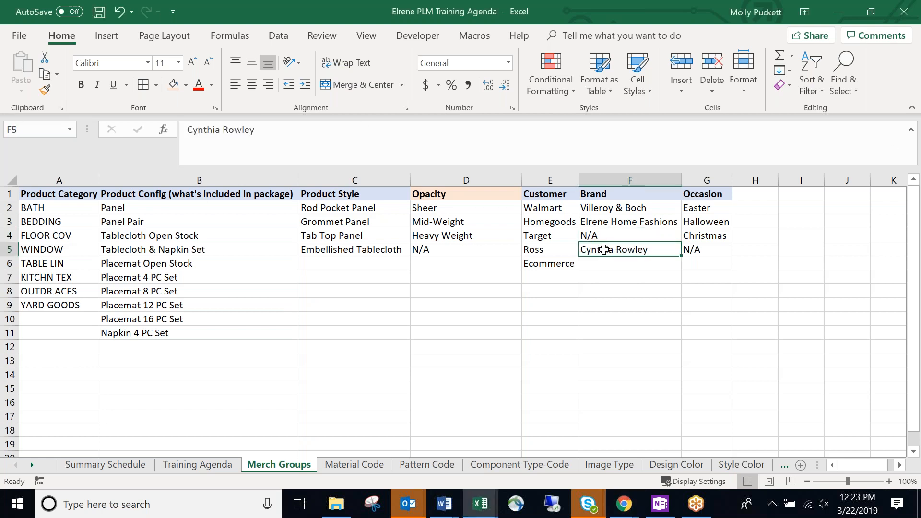
left_click(619, 224)
left_click(584, 209)
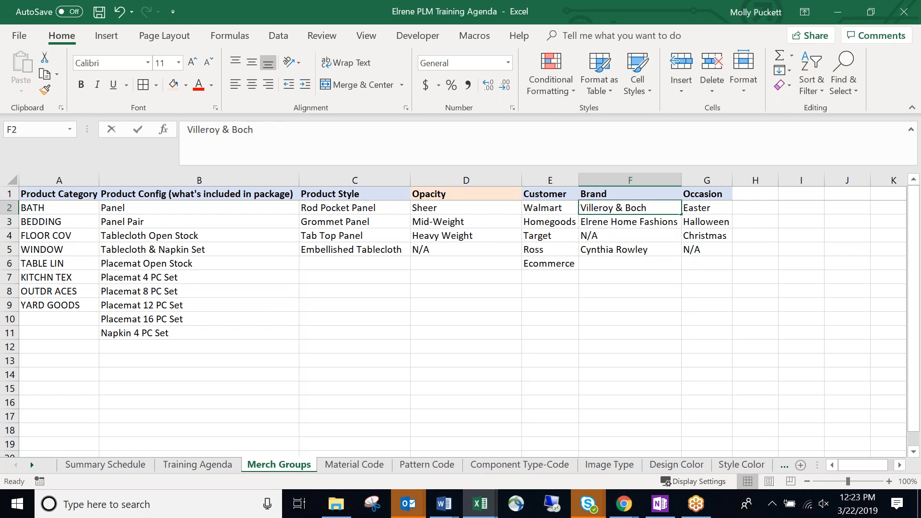
Rename entries to 'P_Cynthia Rowley' and 'E_Elrene Home Fashions', autofitting column F.
left_click(584, 250)
double_click(584, 249)
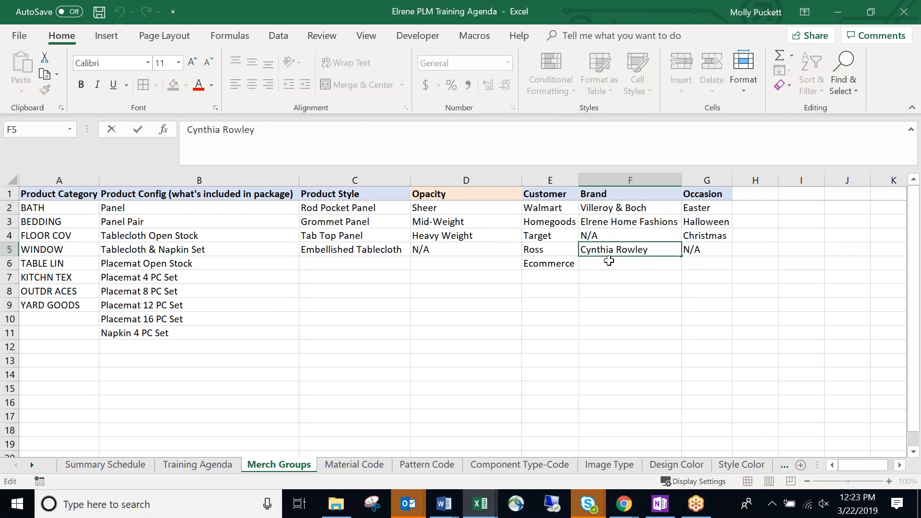
type("P")
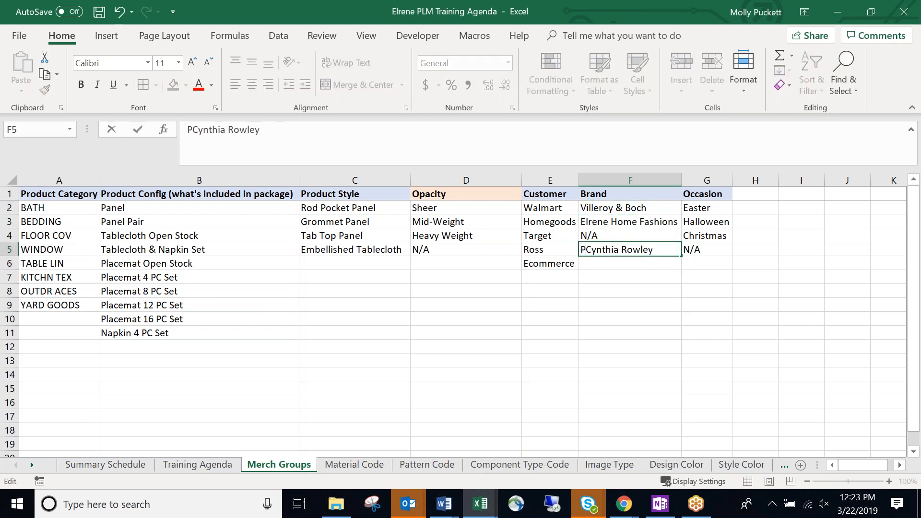
type("_")
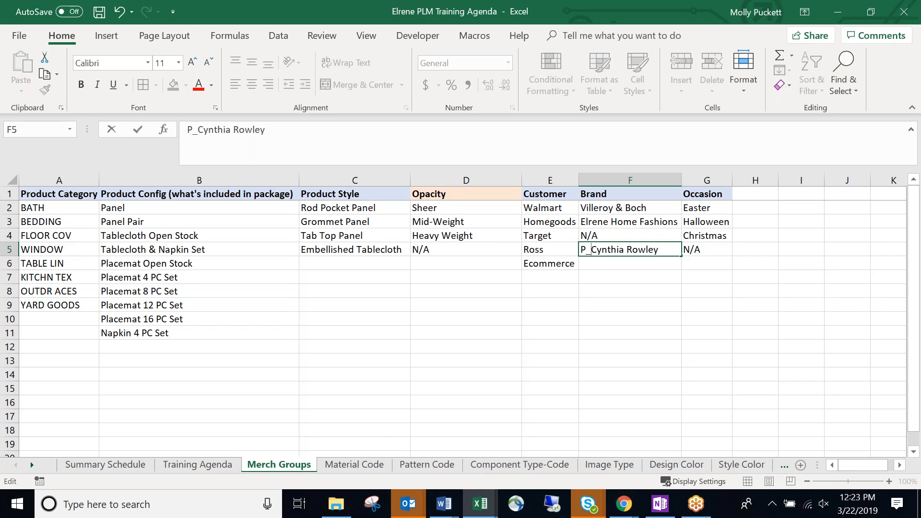
left_click(606, 267)
left_click(611, 249)
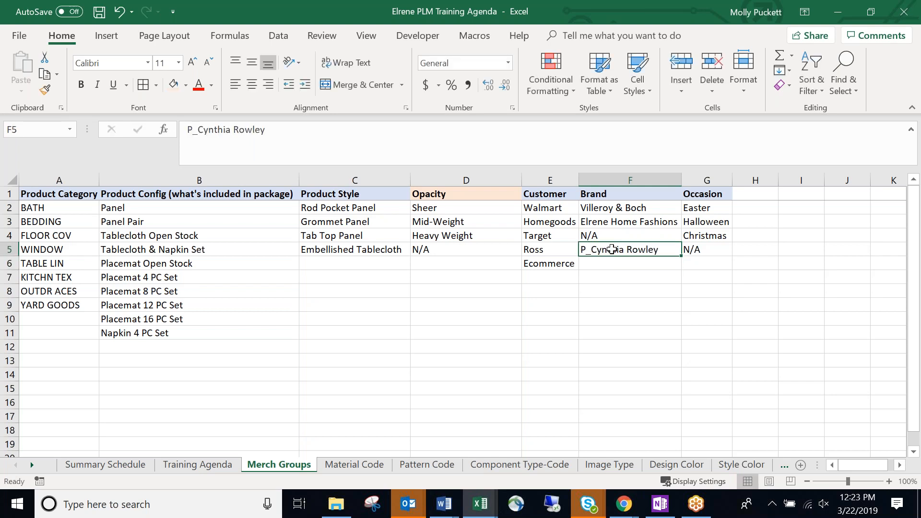
double_click(591, 223)
type("E_")
left_click(628, 238)
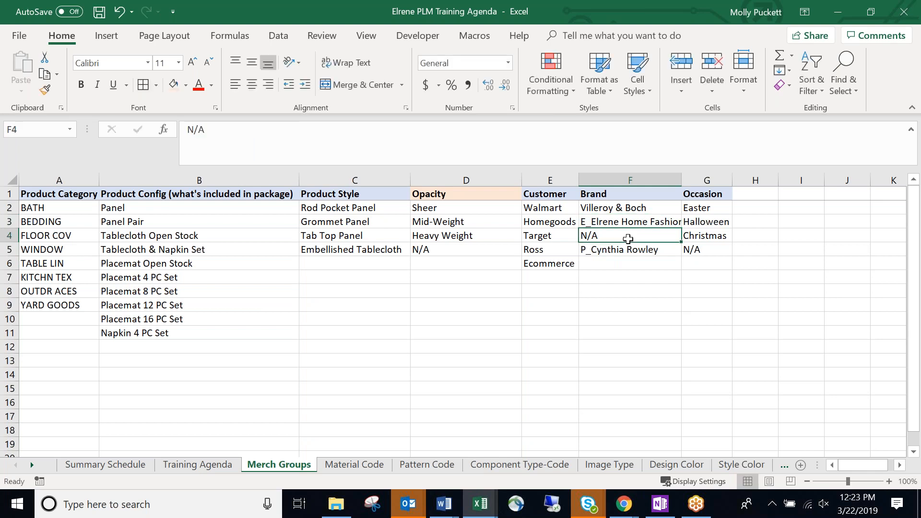
double_click(679, 186)
Rename F2 to 'E_Villeroy & Boch'.
left_click(639, 249)
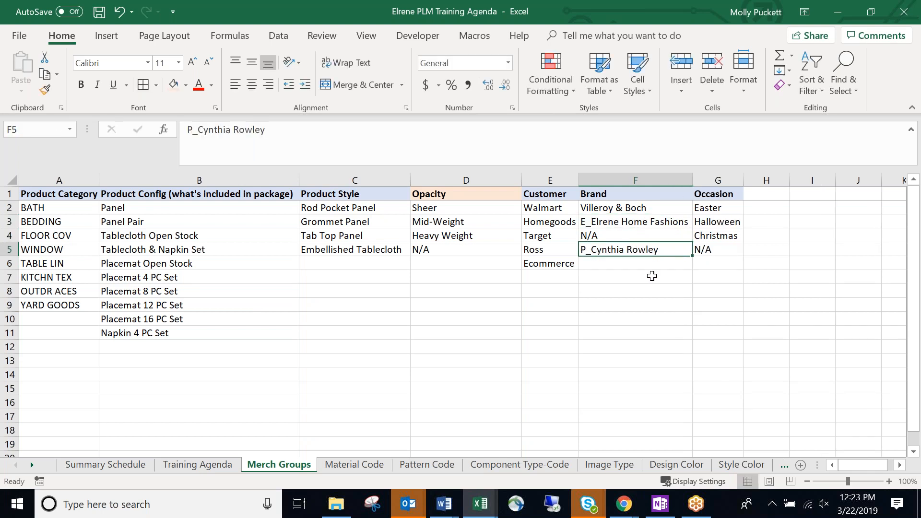
double_click(588, 207)
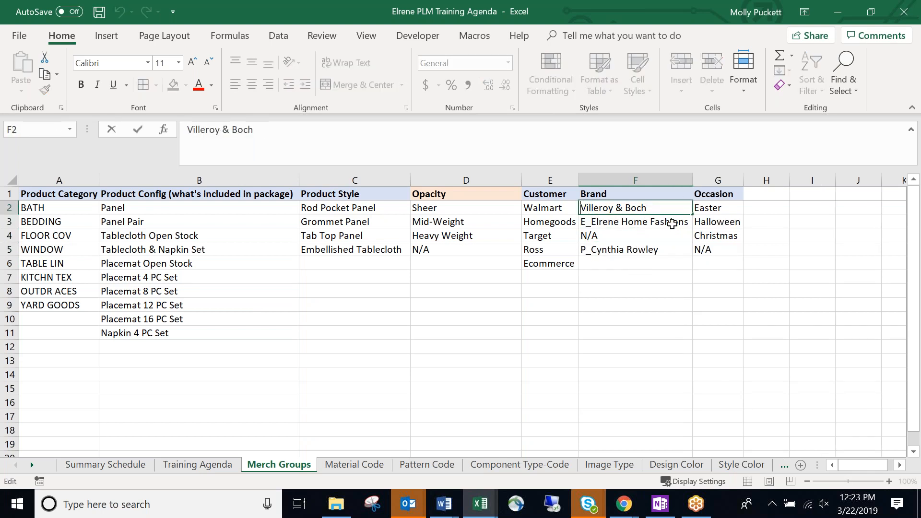
type("E_")
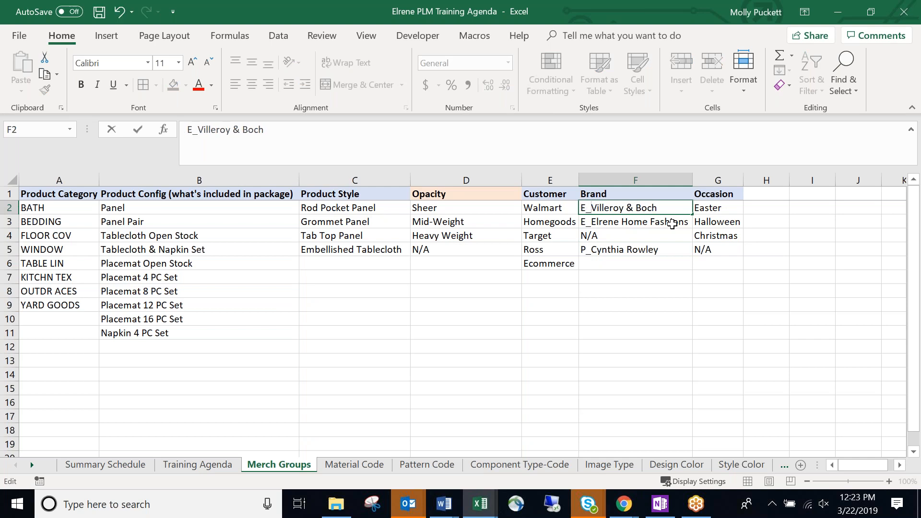
key("Return")
left_click(640, 207)
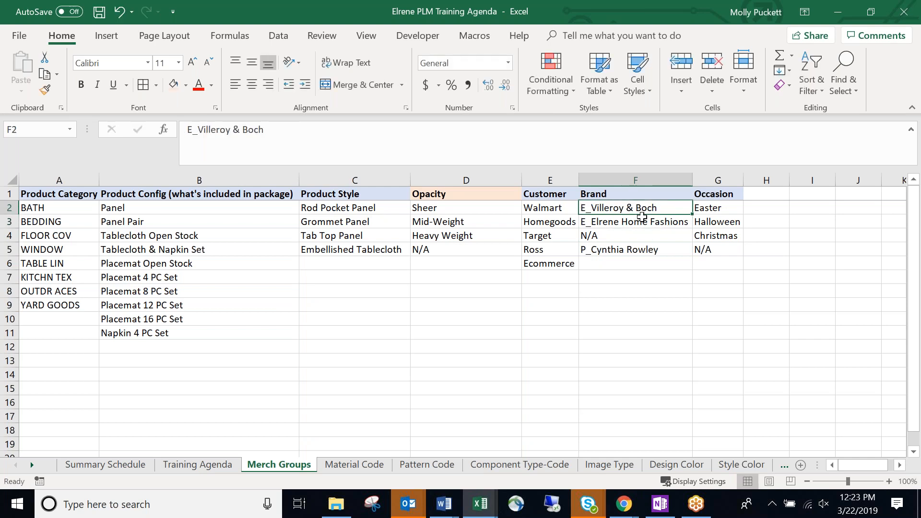
left_click(631, 263)
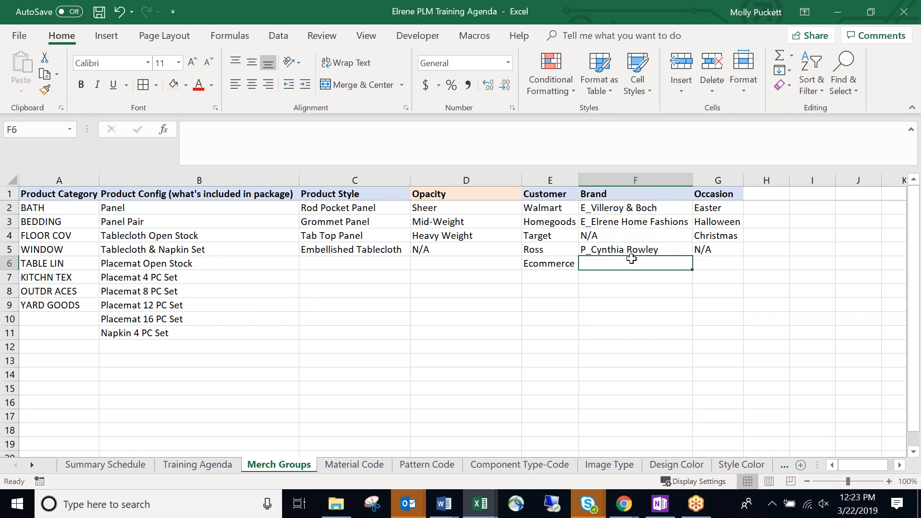
Enter 'P_BH&G' in F6, discarding the Cynthia Rowley AutoComplete suggestion.
type("P_")
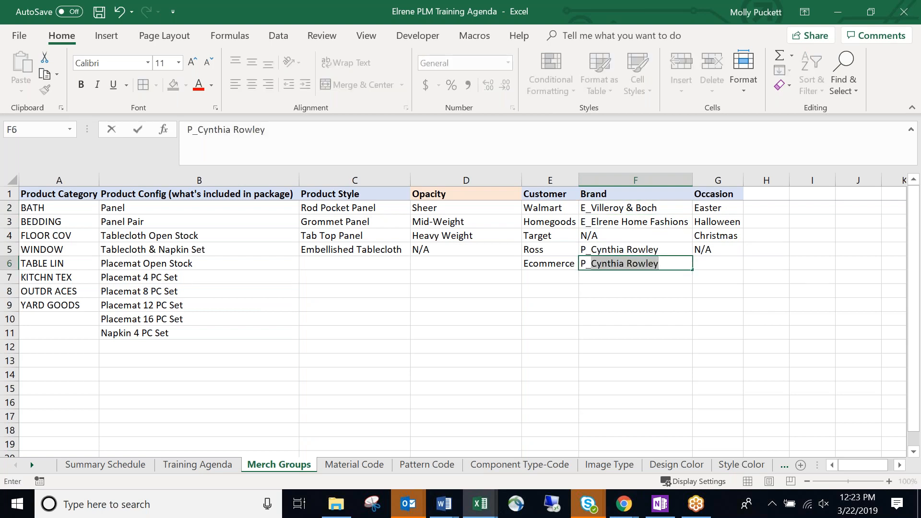
key("BackSpace")
key("BackSpace")
key("BackSpace")
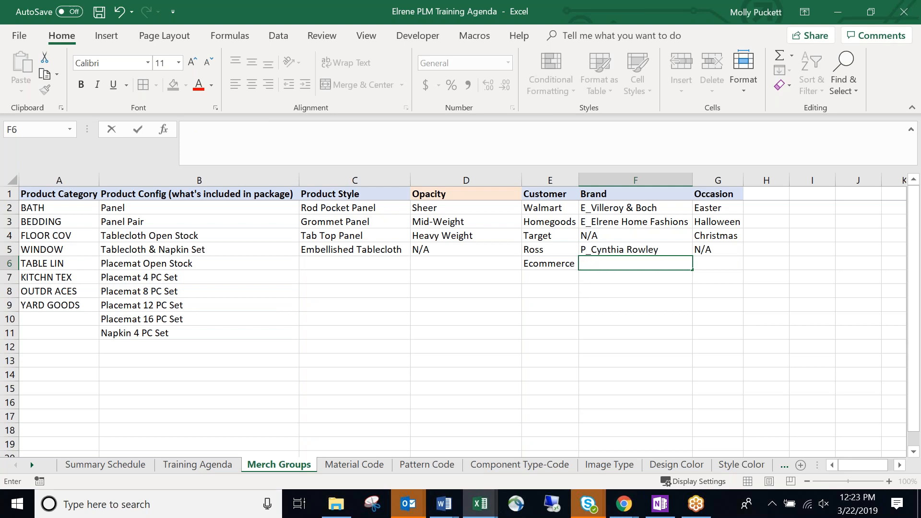
type("P_")
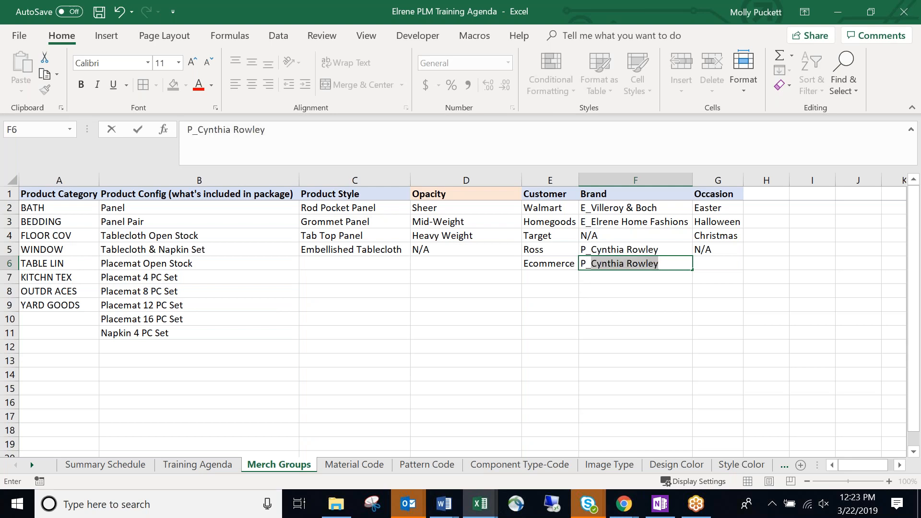
type("BH&G")
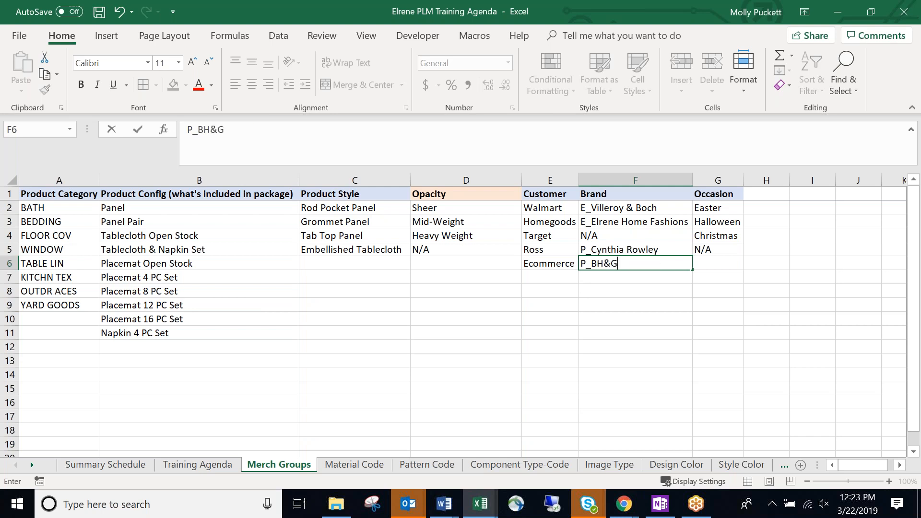
key("Return")
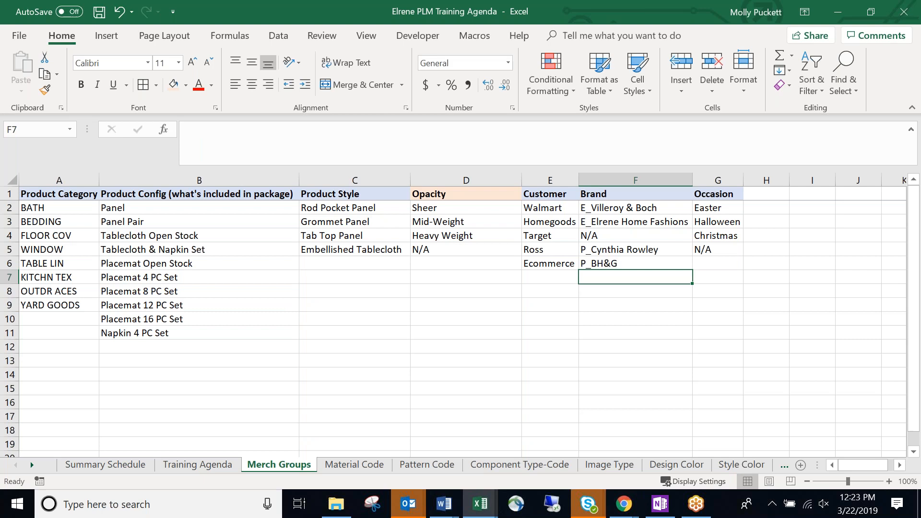
key("Up")
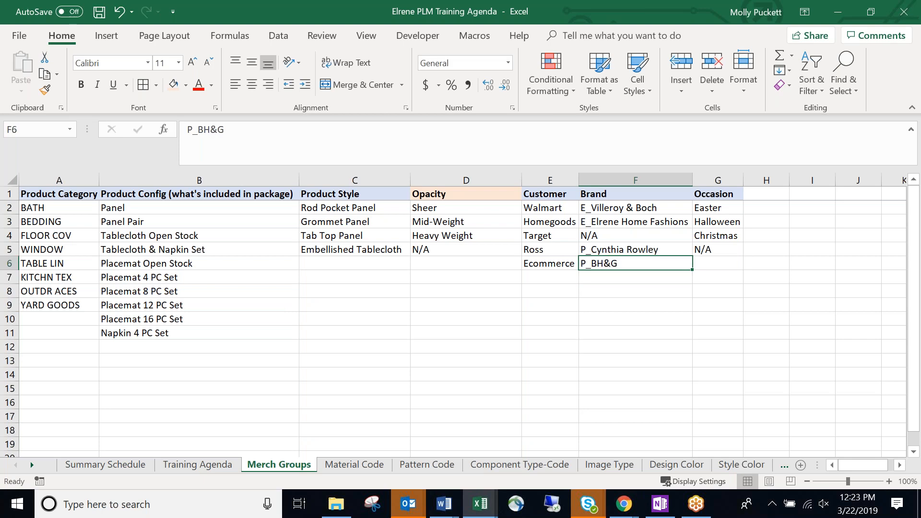
key("Down")
key("Down")
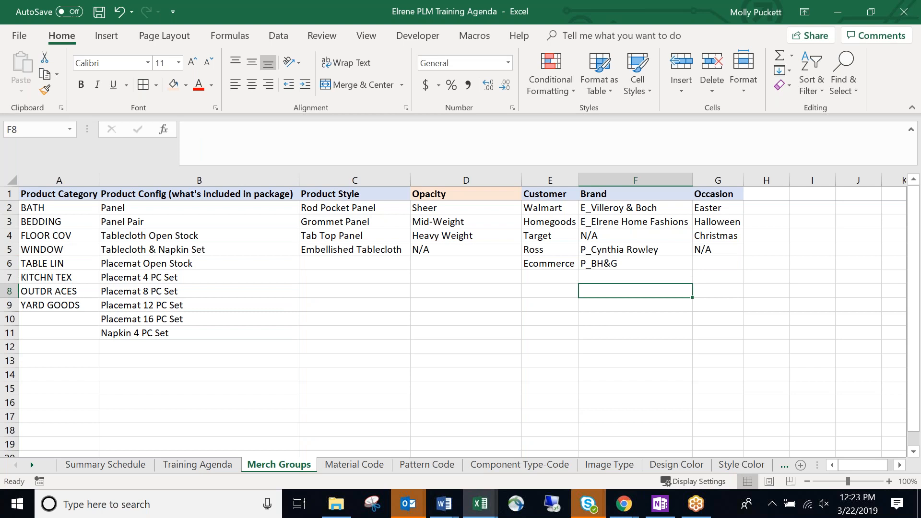
double_click(622, 235)
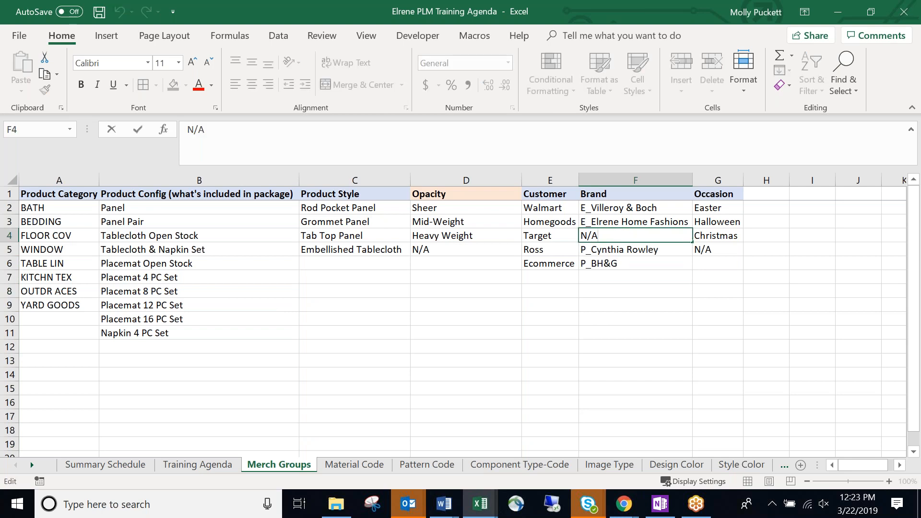
type("_UNBRA")
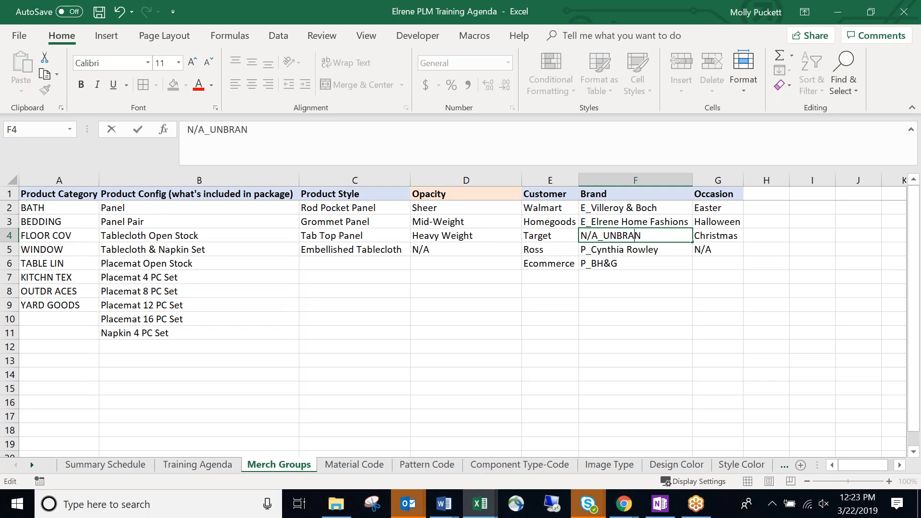
type("NDED")
key("Return")
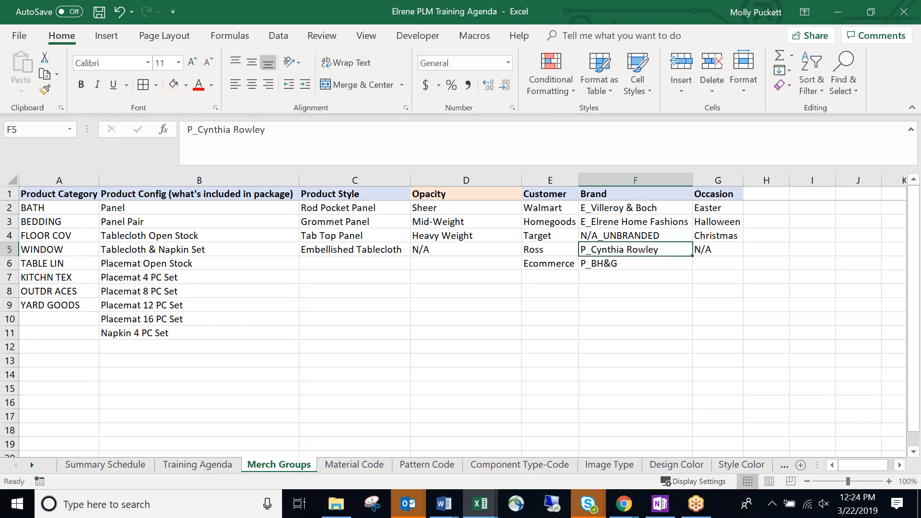
left_click(666, 235)
double_click(665, 235)
key("BackSpace")
key("BackSpace")
key("BackSpace")
key("BackSpace")
key("BackSpace")
key("BackSpace")
key("BackSpace")
key("BackSpace")
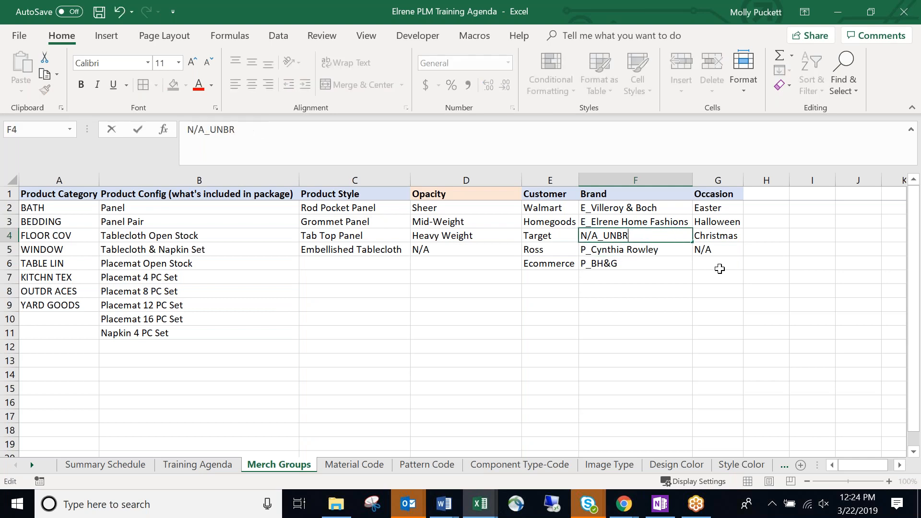
type("nbranded")
key("Return")
left_click(650, 236)
key("BackSpace")
type("N/")
key("BackSpace")
key("ctrl+Return")
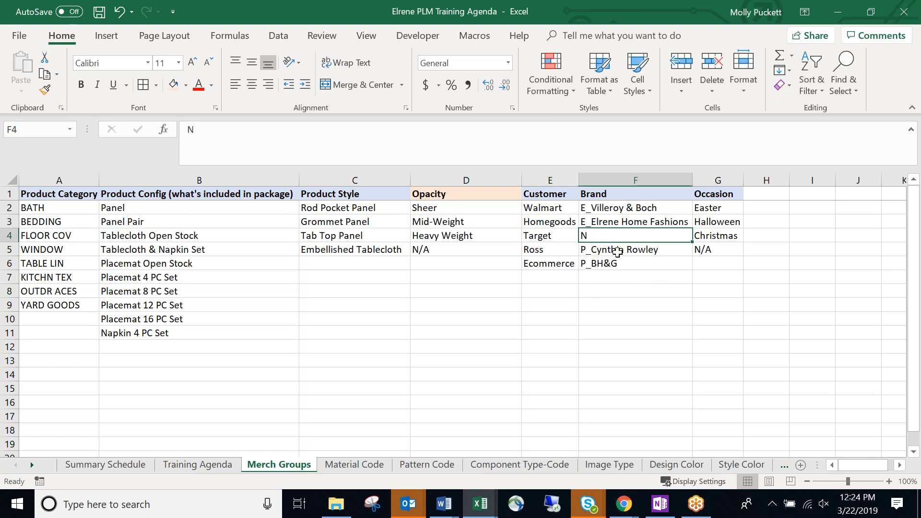
type("N/")
key("BackSpace")
type("/A")
left_click(428, 252)
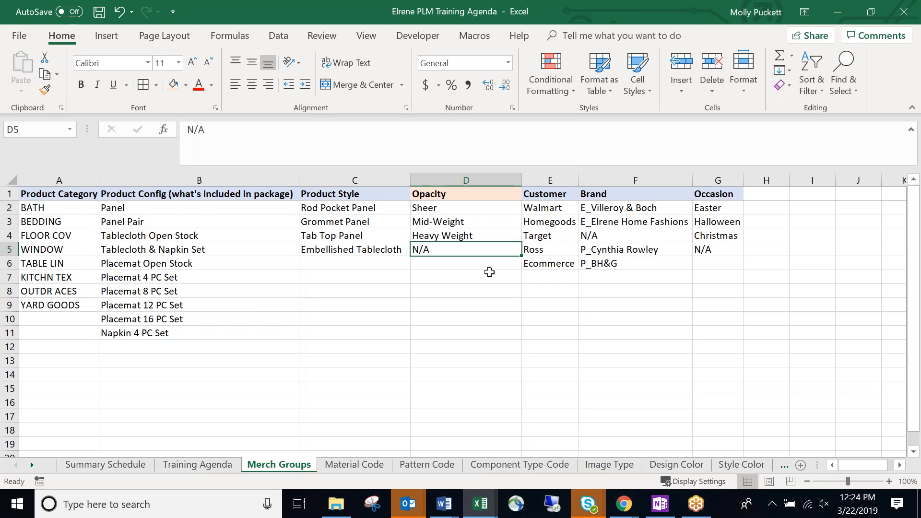
left_click(484, 266)
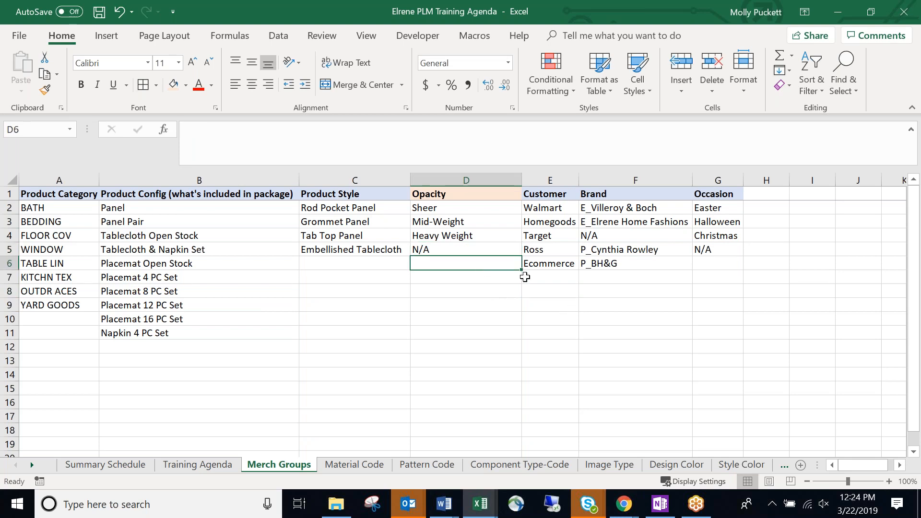
left_click(472, 248)
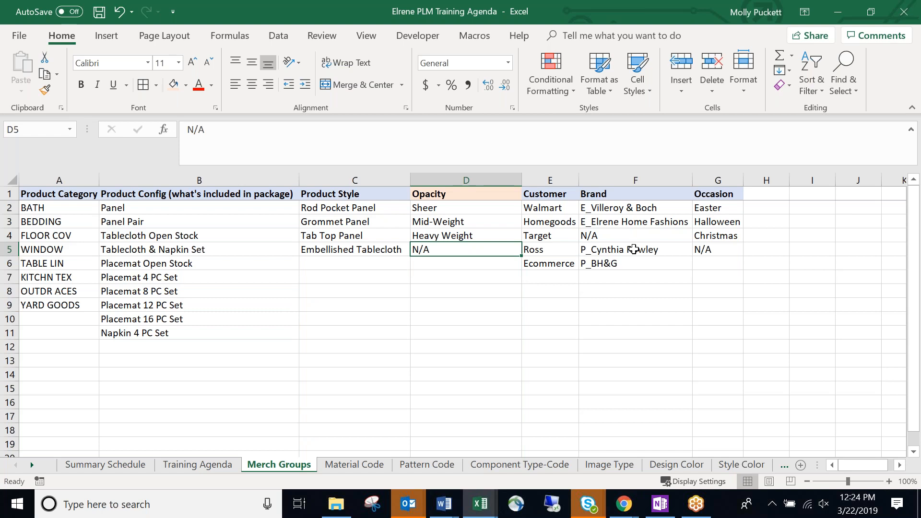
left_click(638, 234)
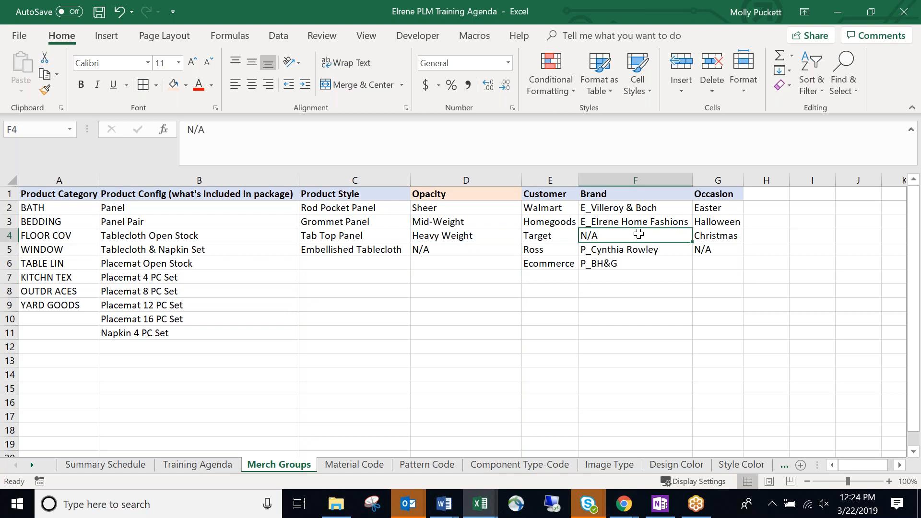
left_click(640, 263)
left_click(650, 281)
left_click_drag(641, 207, 631, 444)
left_click(635, 388)
left_click_drag(191, 219, 215, 369)
left_click_drag(36, 208, 54, 303)
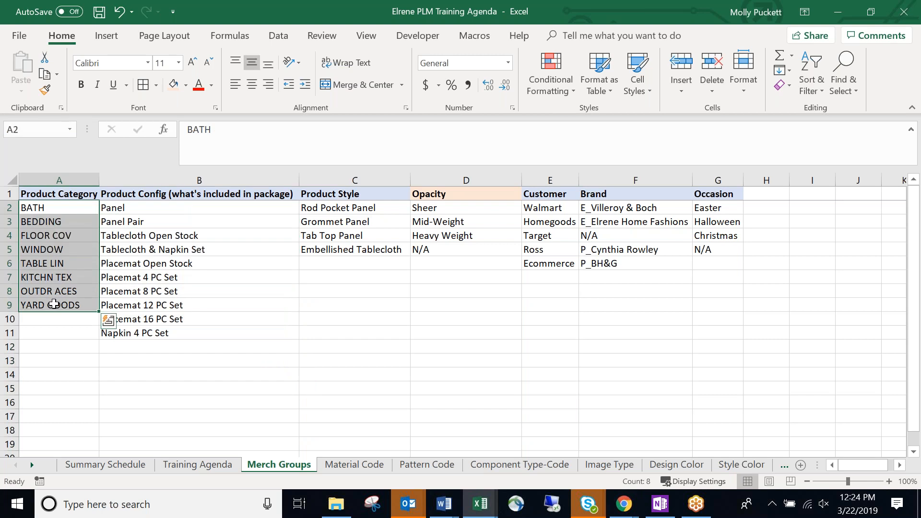
left_click_drag(444, 209, 445, 263)
left_click_drag(559, 206, 545, 371)
left_click(710, 210)
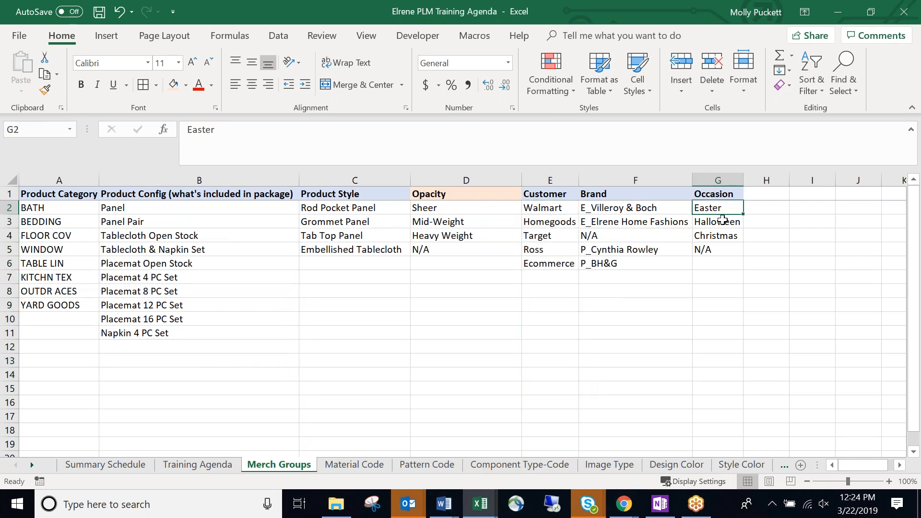
left_click(655, 271)
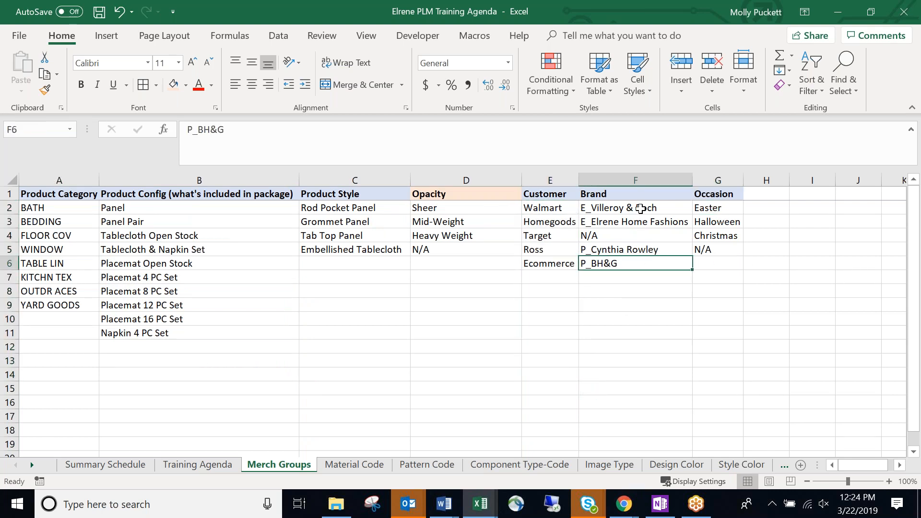
left_click(641, 209)
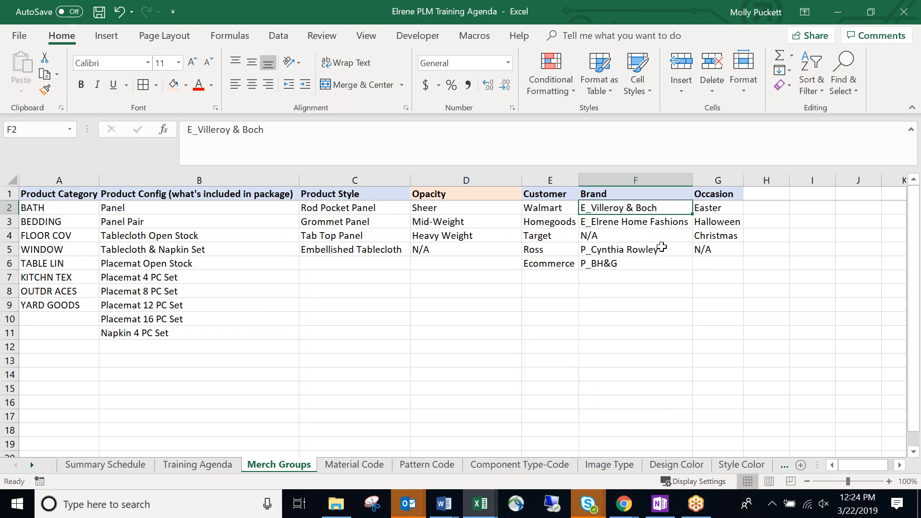
left_click(733, 212)
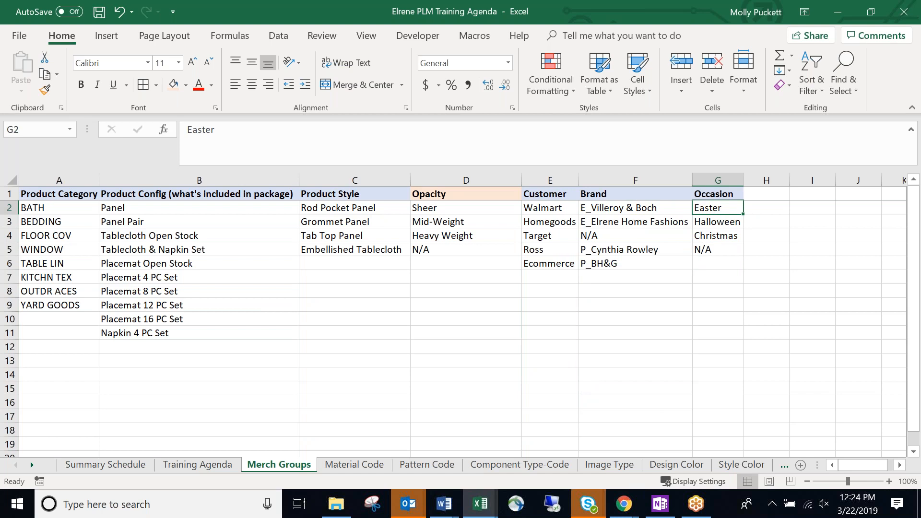
left_click(649, 277)
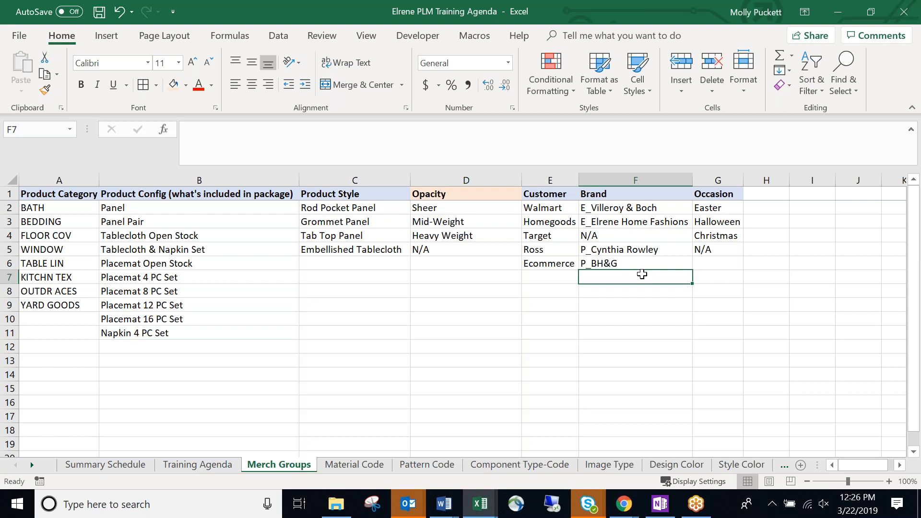
Select empty cells on Merch Groups, then bring forward Chrome's character-count formula search results.
left_click(673, 378)
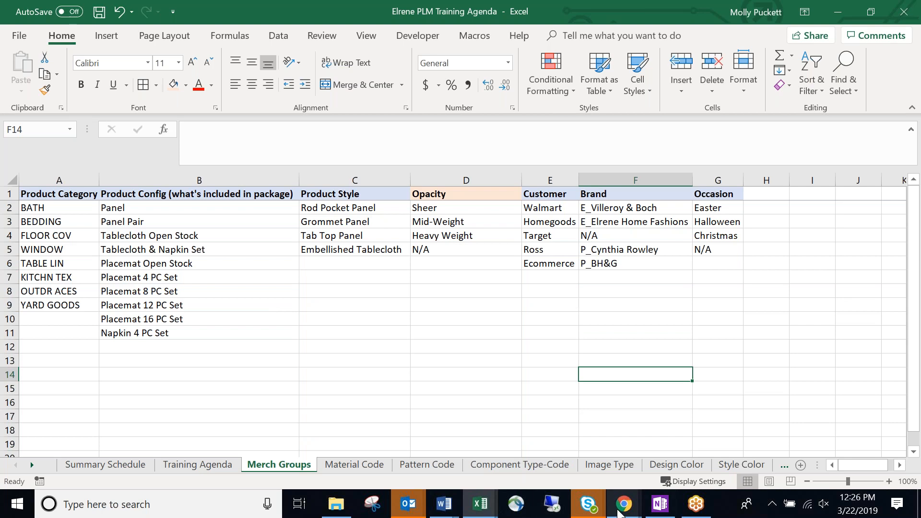
mouse_move(624, 503)
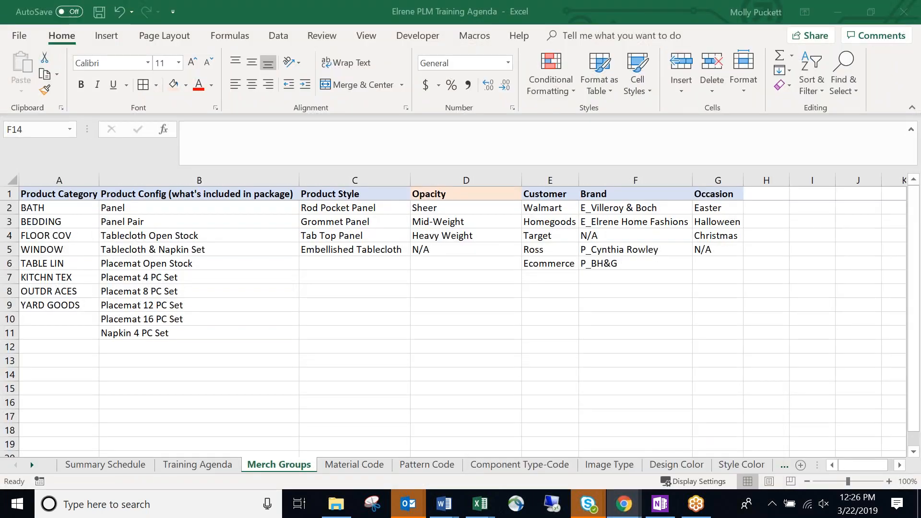
left_click(536, 382)
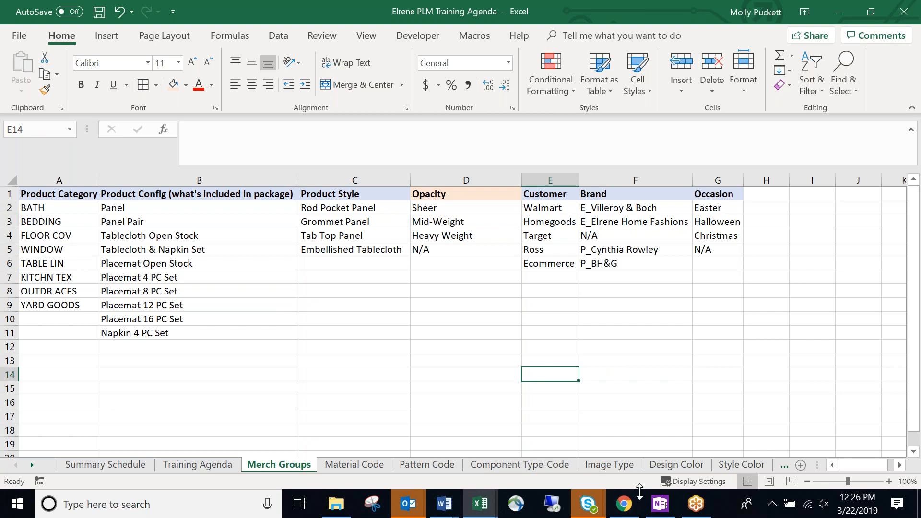
left_click(480, 405)
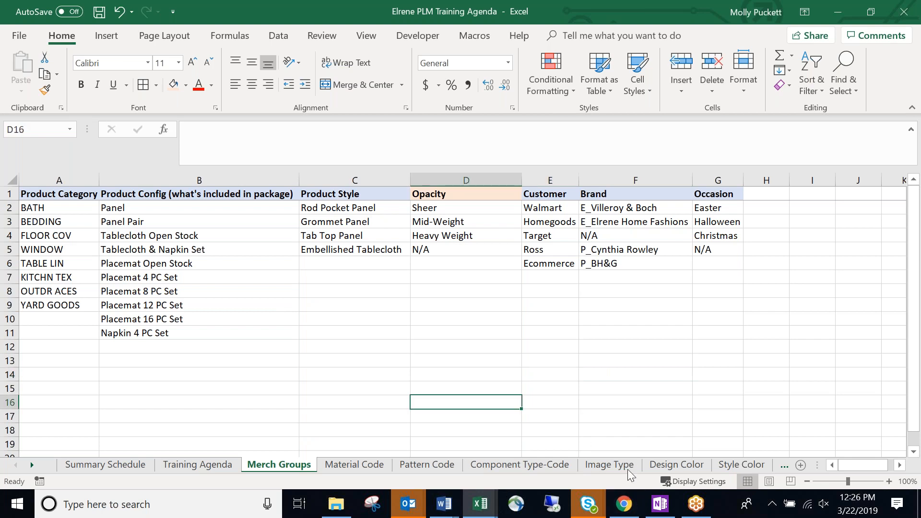
left_click(624, 502)
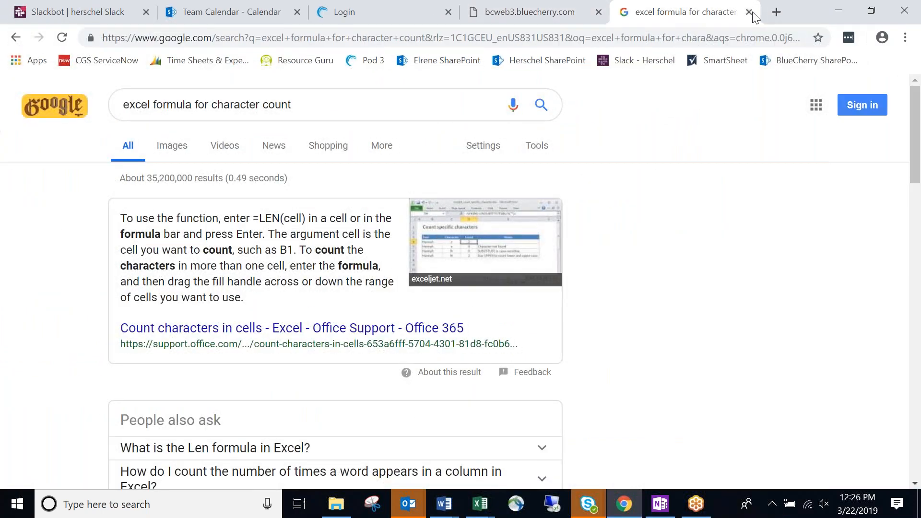
Close the search tab and review the Vinyl Rooster Tablecloth's Design Info, Header and Merchandise Groups.
left_click(750, 13)
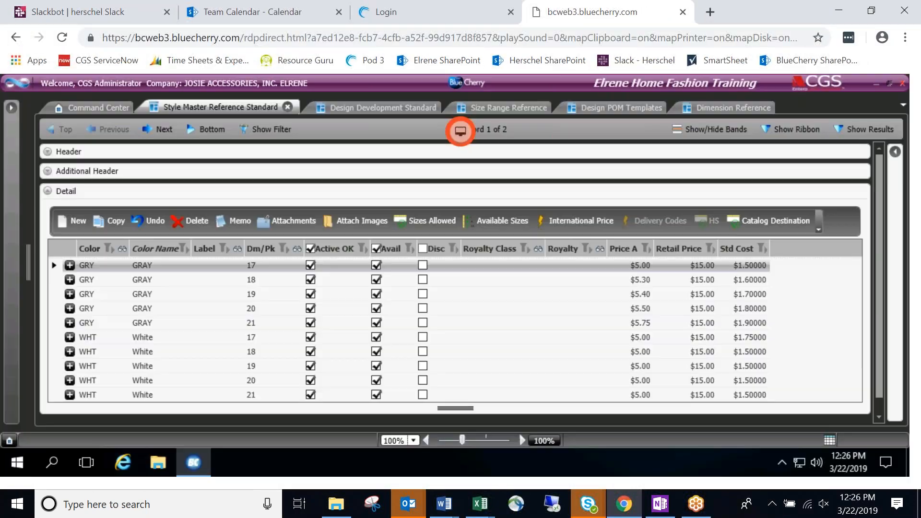
left_click(383, 103)
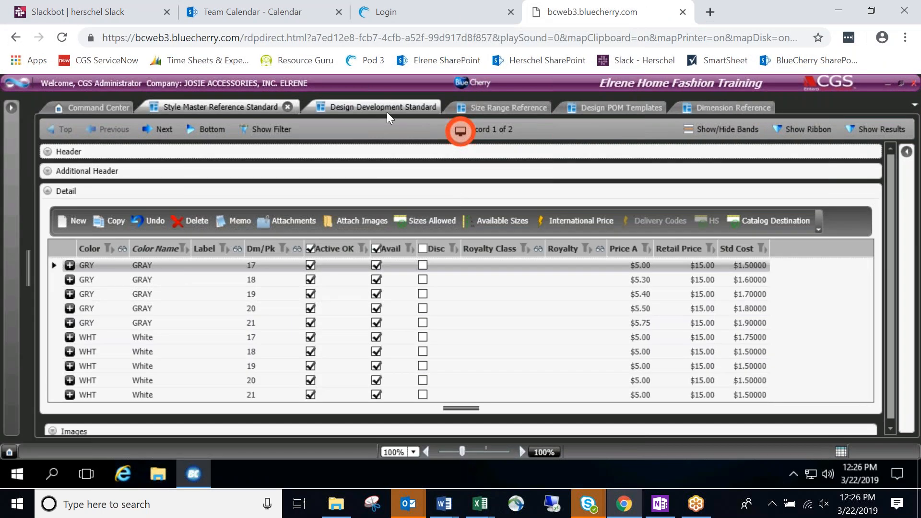
left_click(47, 152)
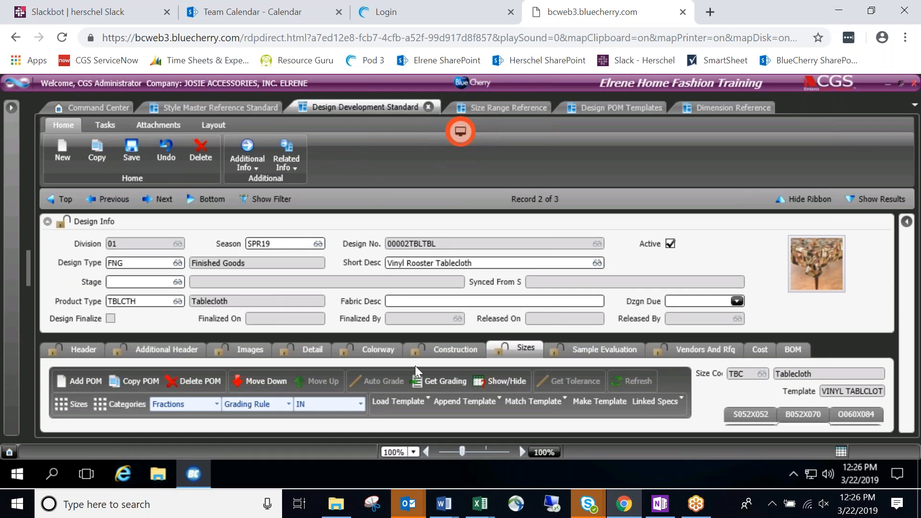
left_click(47, 221)
left_click(90, 246)
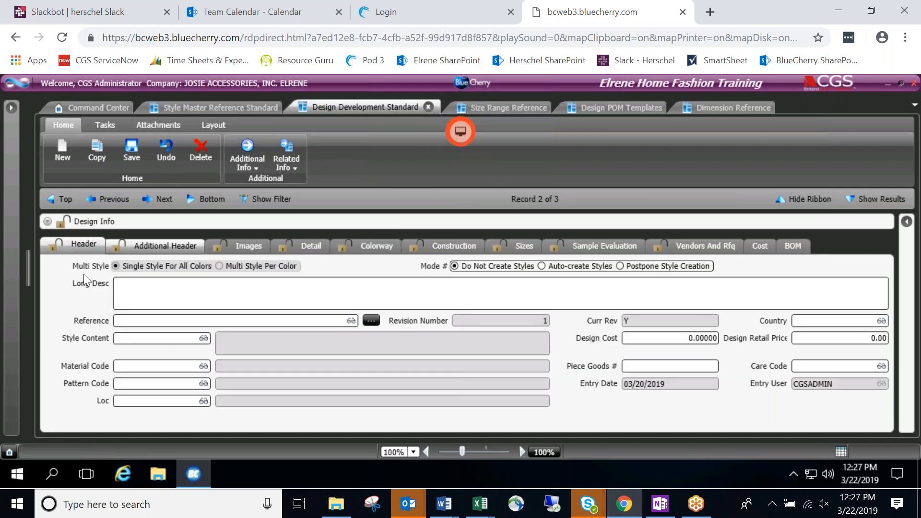
left_click(96, 284)
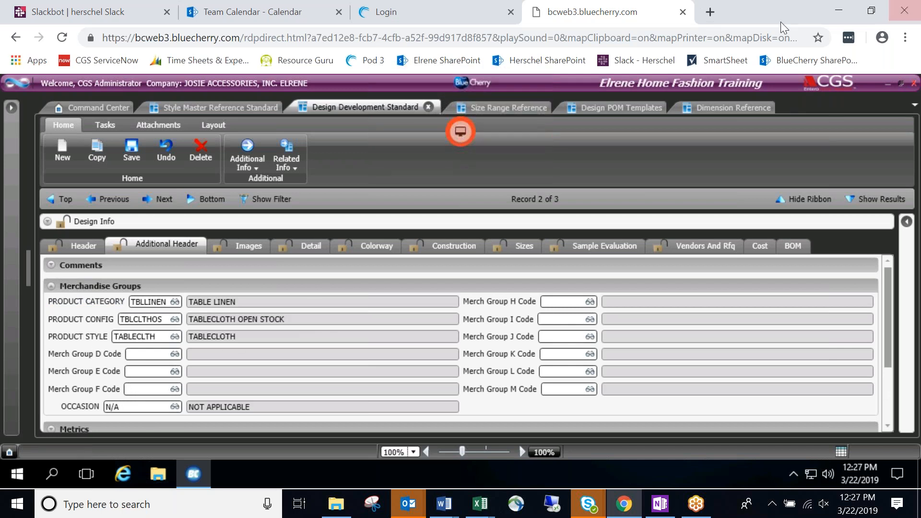
Minimize Chrome and select the Ecommerce customer cell on the Merch Groups sheet.
left_click(838, 14)
left_click(559, 280)
left_click(561, 267)
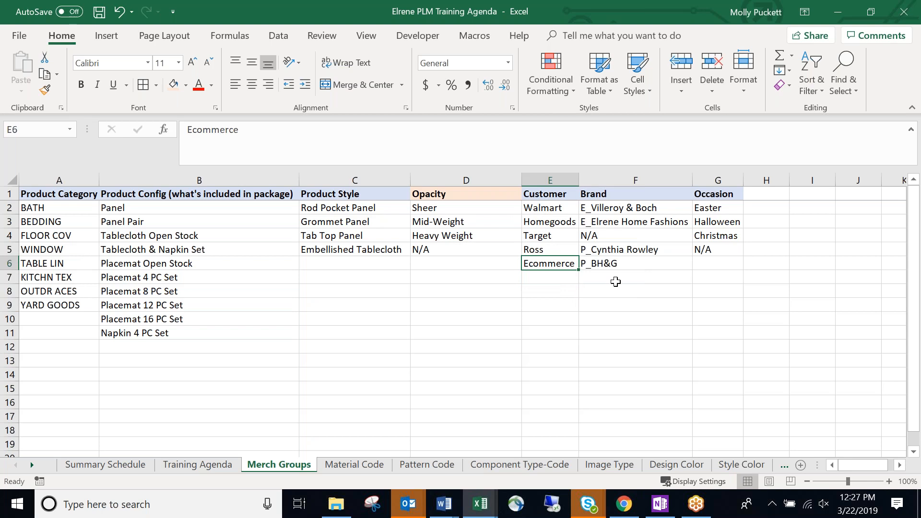
left_click(590, 276)
left_click(541, 267)
left_click(554, 237)
left_click(587, 293)
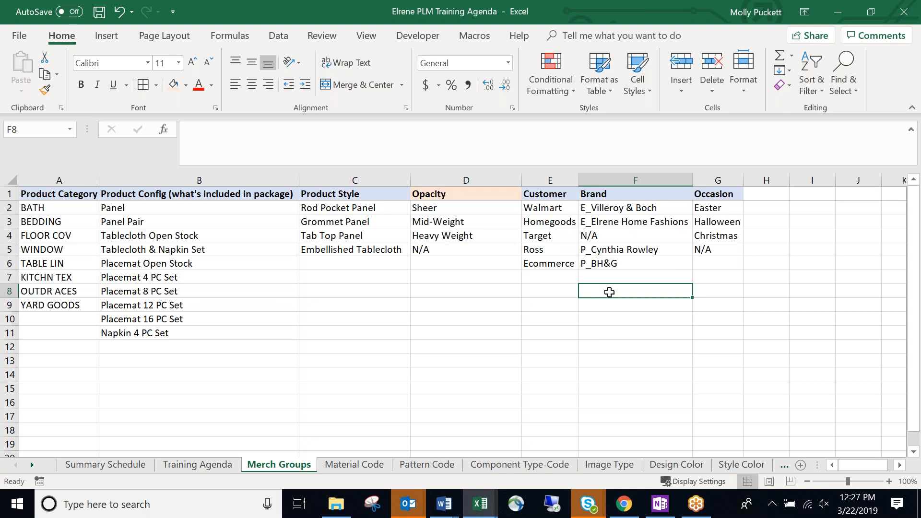
left_click(537, 276)
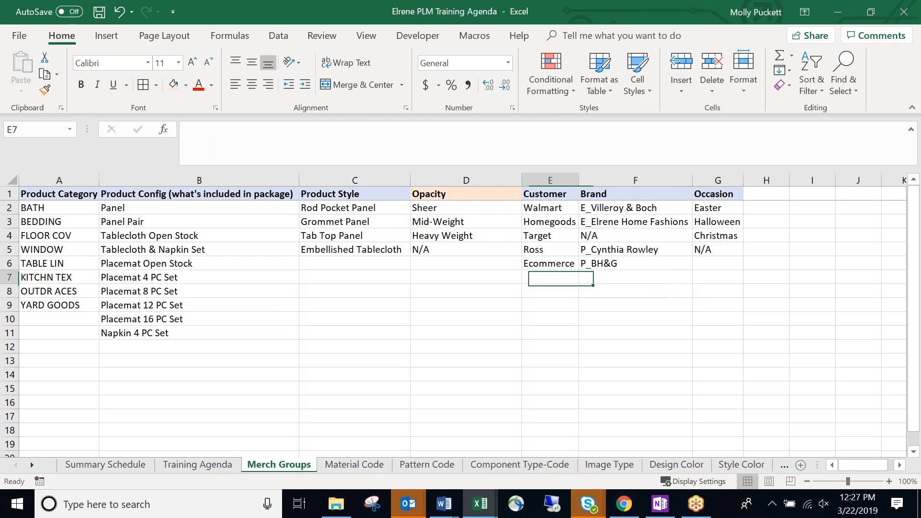
left_click(542, 238)
left_click(546, 266)
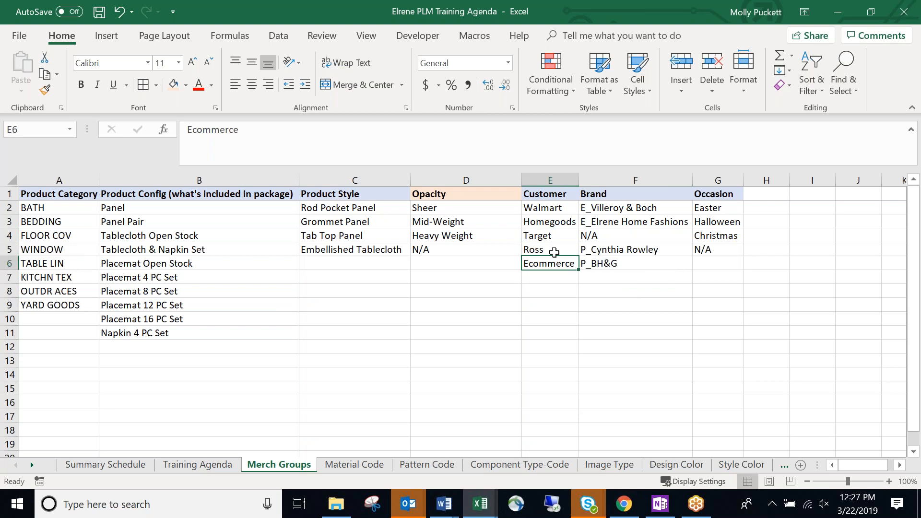
left_click(554, 252)
left_click(563, 224)
left_click(569, 254)
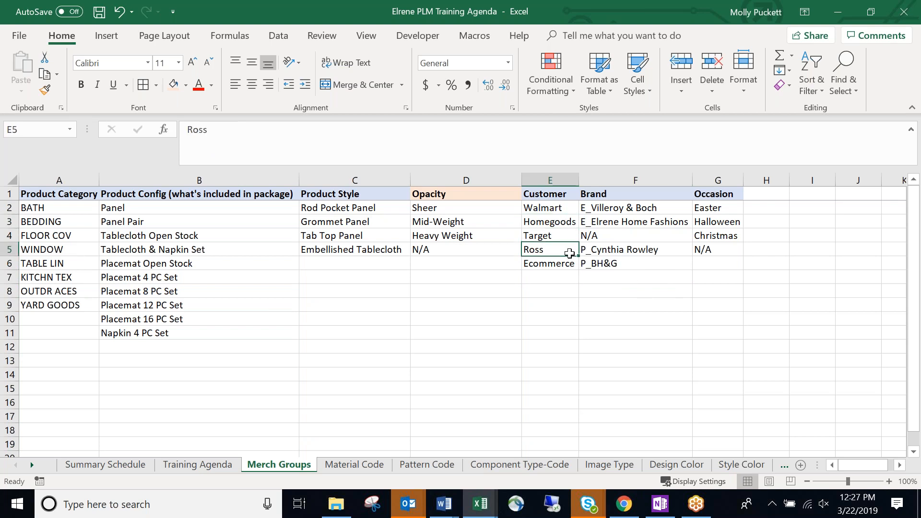
left_click(578, 220)
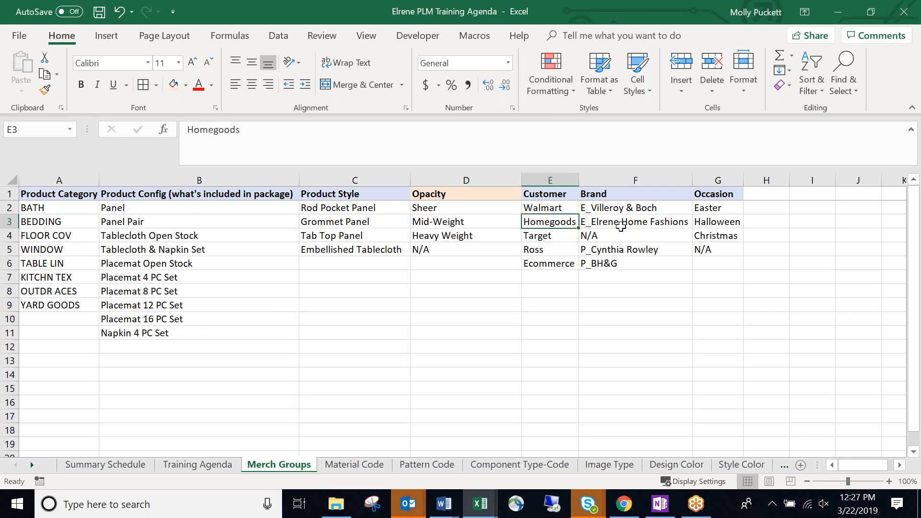
left_click(617, 263)
left_click(620, 249)
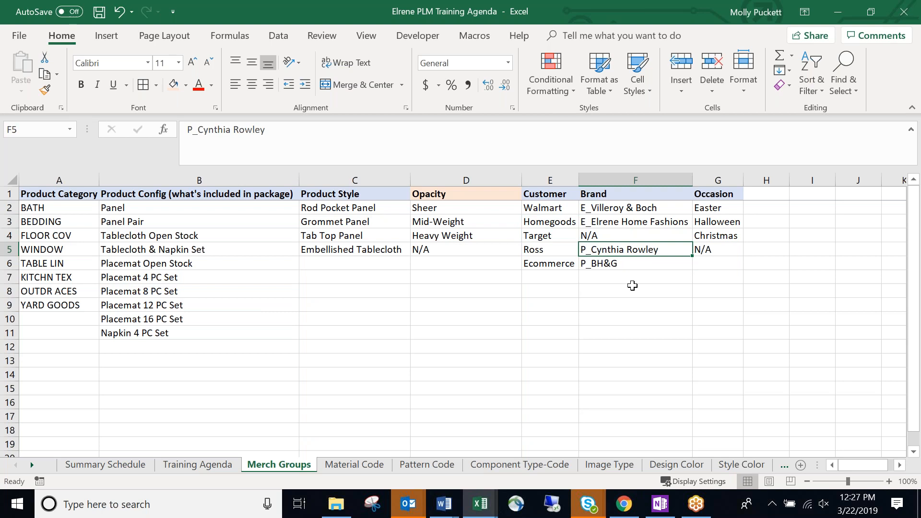
left_click(630, 277)
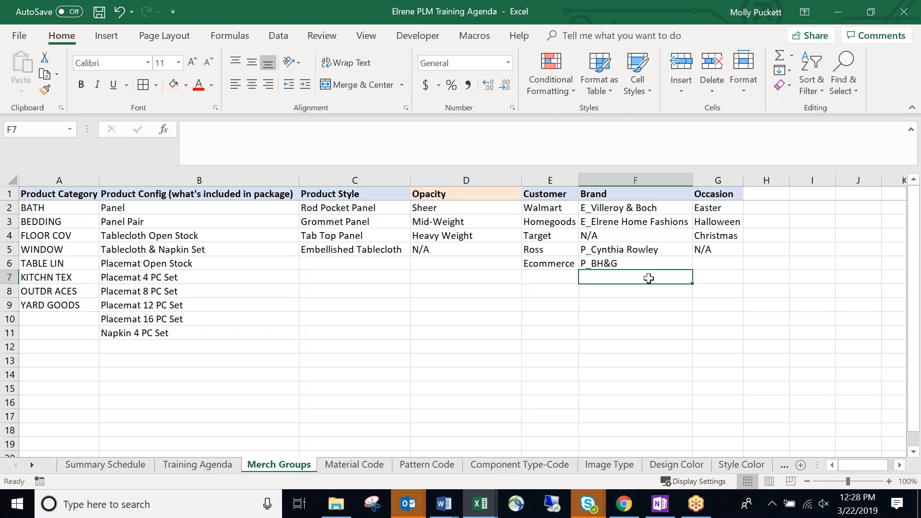
left_click(604, 309)
left_click(597, 321)
left_click(545, 290)
left_click(454, 330)
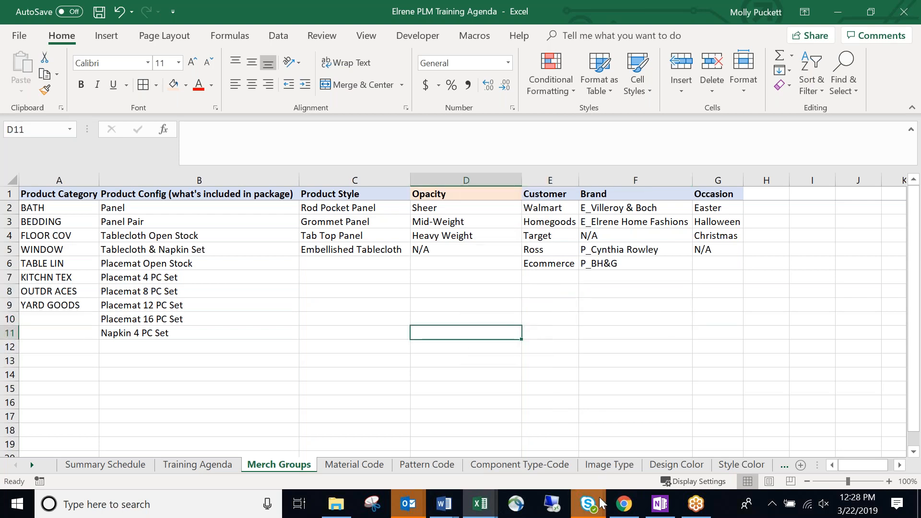
In the design's header, fill the empty Long Desc field with 'Excluisve to BBB'.
left_click(621, 504)
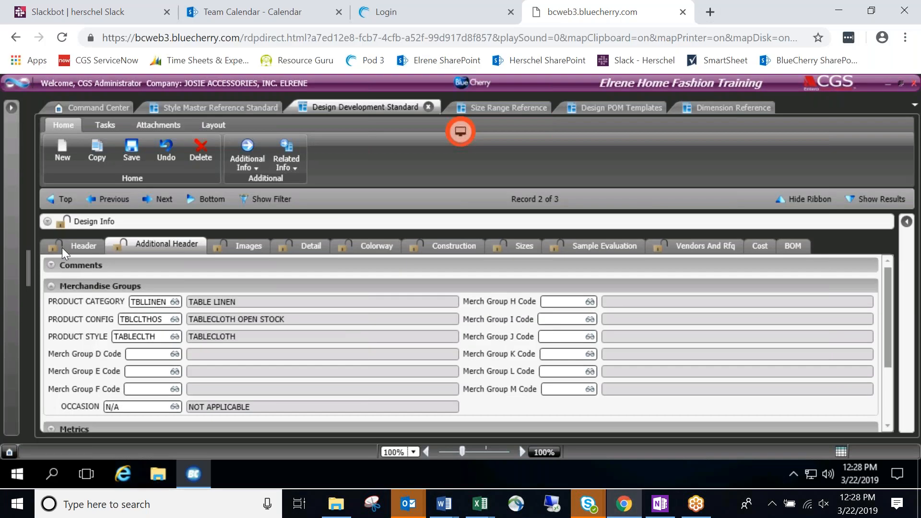
left_click(79, 245)
left_click(47, 222)
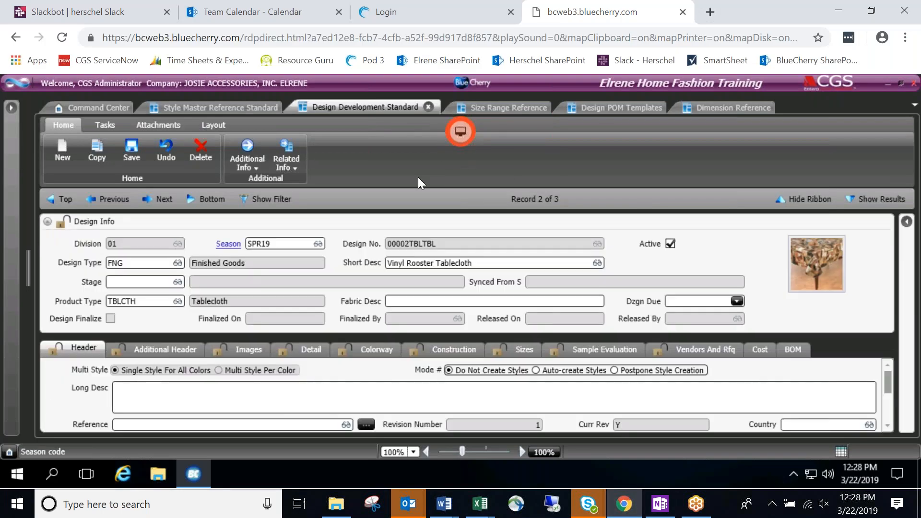
left_click(804, 201)
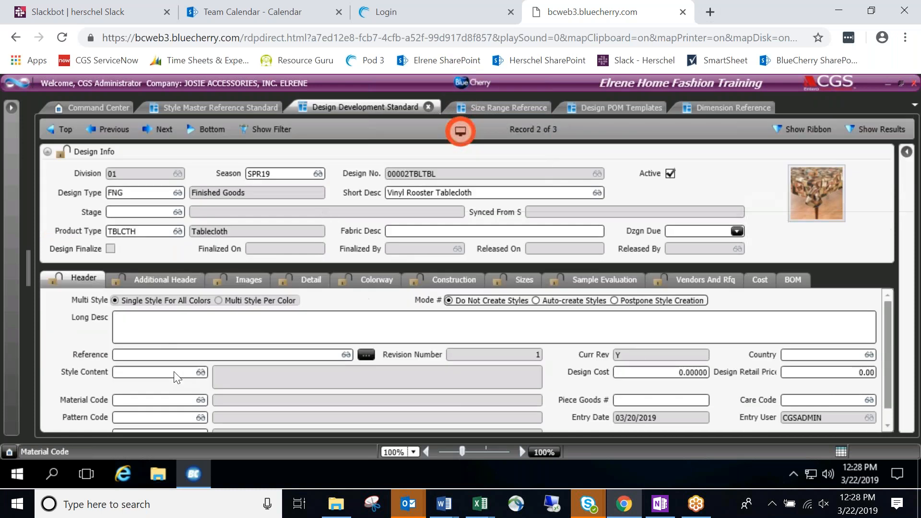
left_click(212, 319)
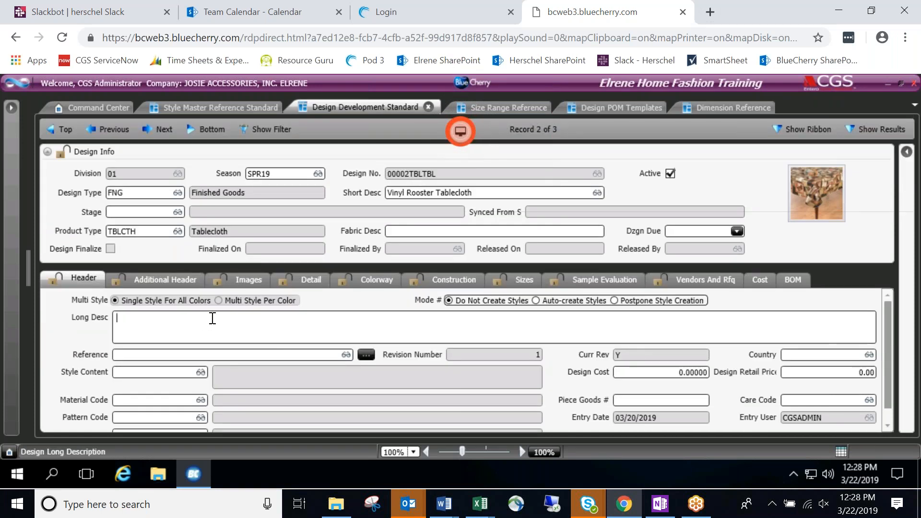
type("Ex luisve to BBB")
key("BackSpace")
type("c")
left_click(242, 315)
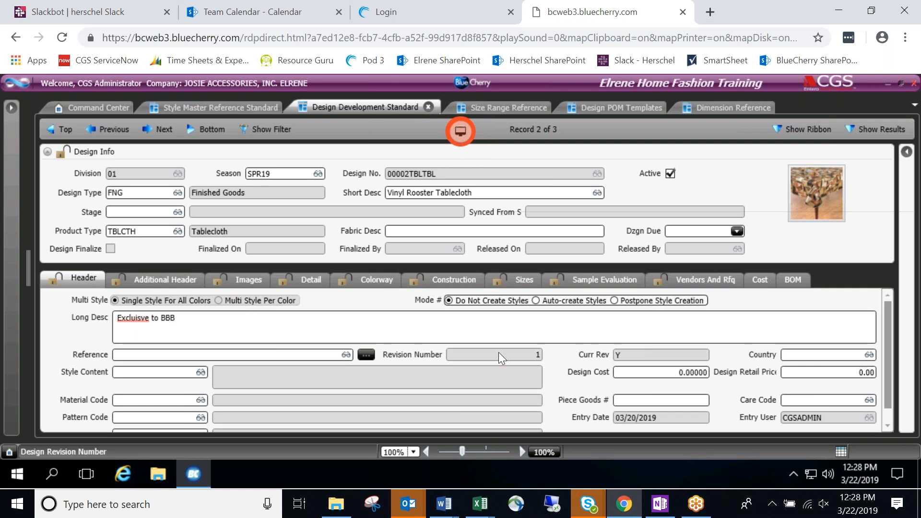
Correct the misspelled 'Excluisve' to 'Exclusive' using the spelling suggestion.
left_click(132, 319)
right_click(150, 326)
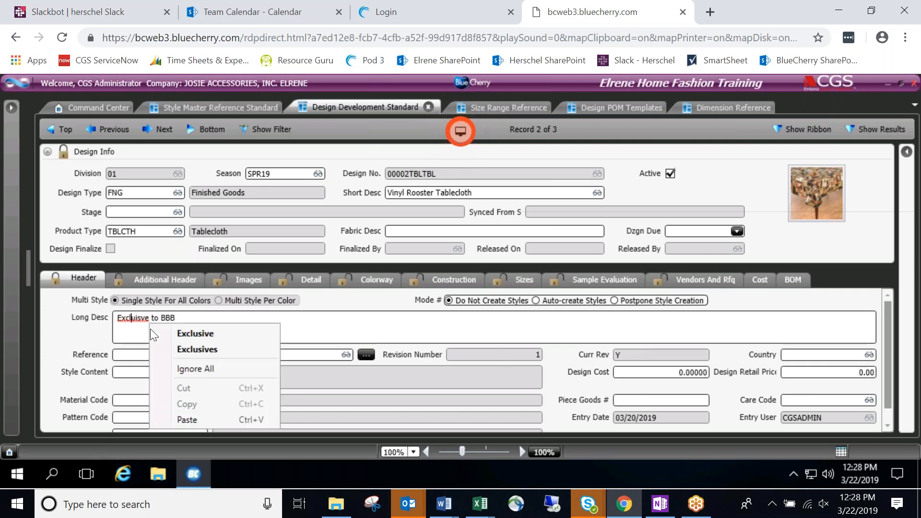
left_click(195, 333)
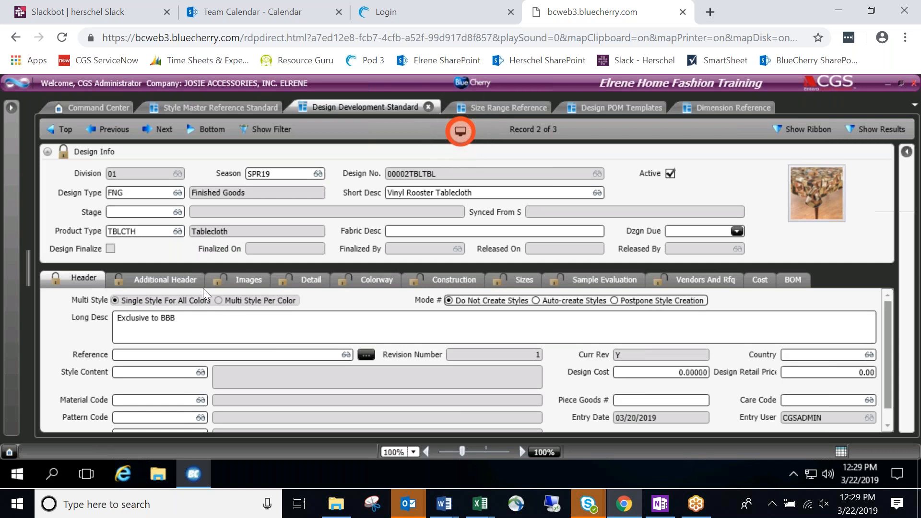
scroll(73, 336, "down", 1)
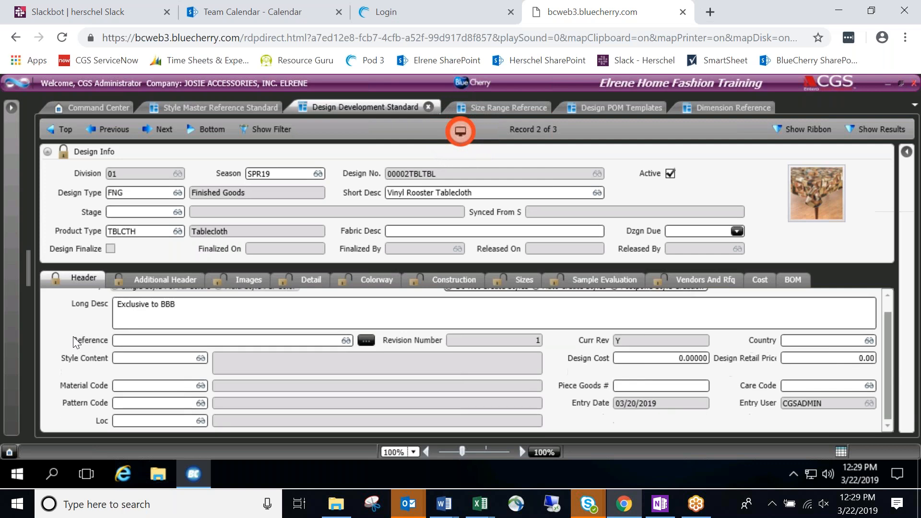
scroll(73, 338, "up", 1)
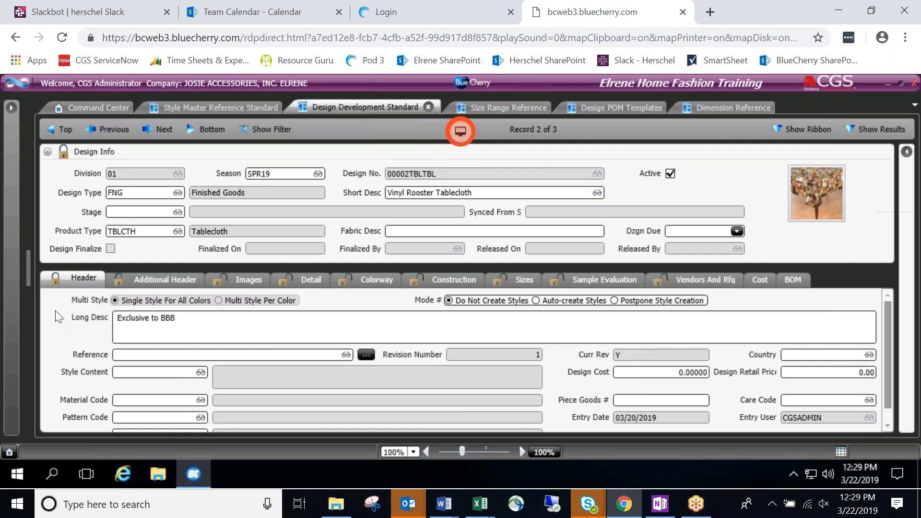
mouse_move(161, 281)
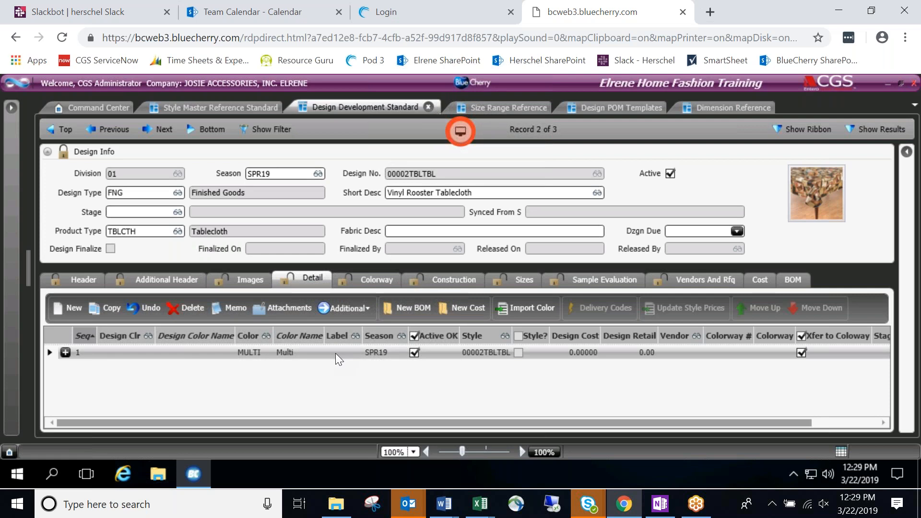
Return to the design's Header tab, then minimize Chrome and select D9 under Opacity.
left_click(84, 276)
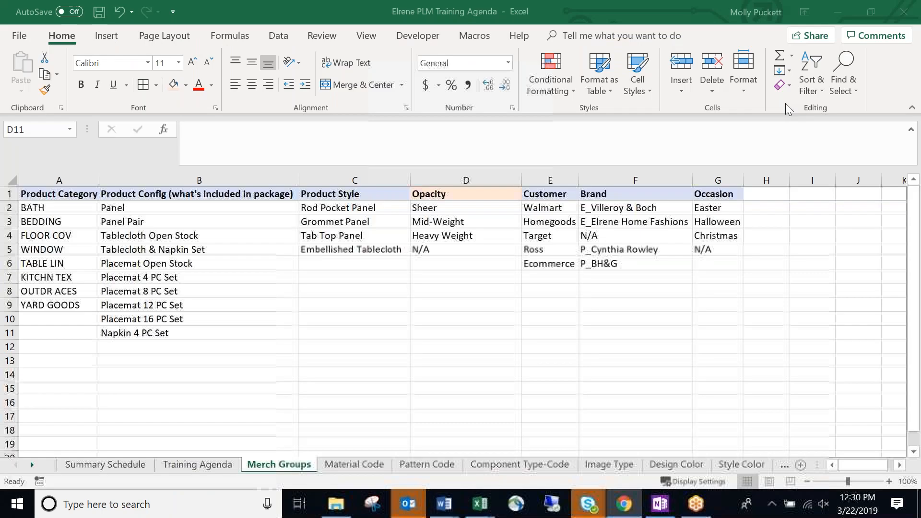
left_click(836, 7)
left_click(475, 306)
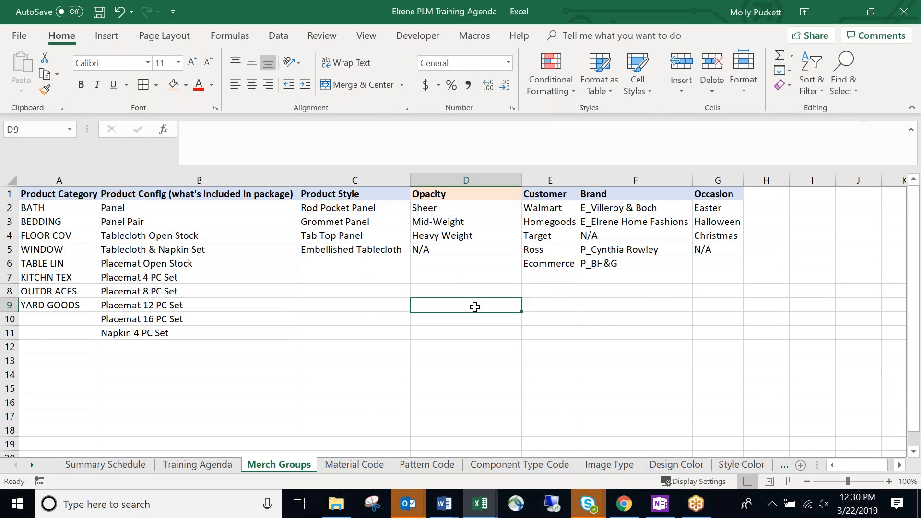
Check the Brand, Occasion and Opacity cells and save the Elrene PLM Training Agenda workbook.
left_click(661, 289)
left_click(713, 277)
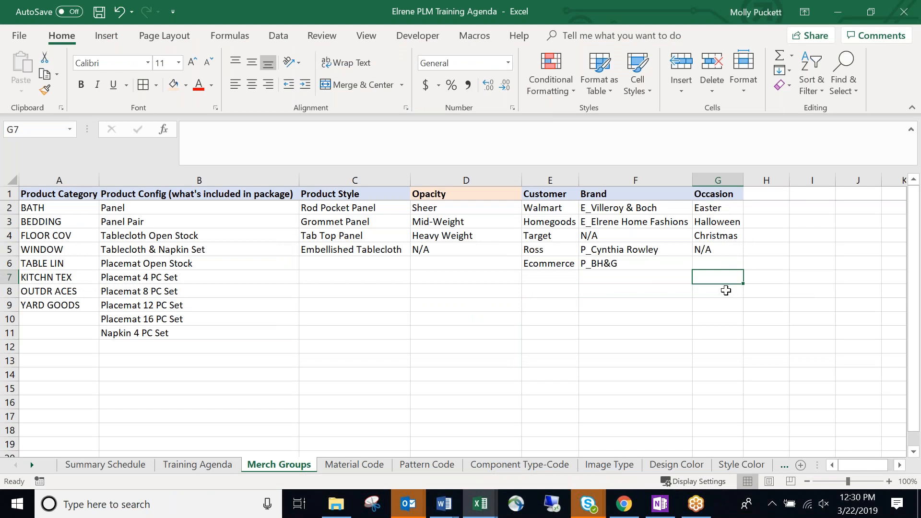
left_click(435, 294)
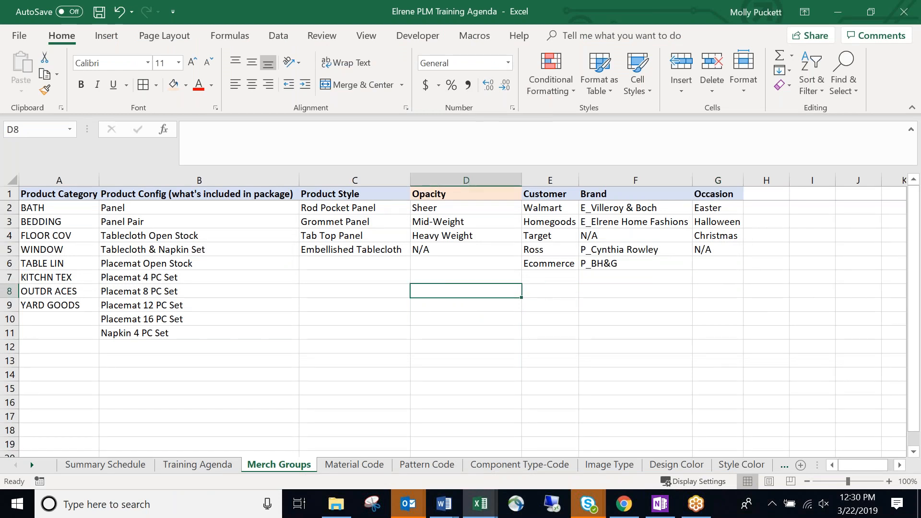
left_click(100, 11)
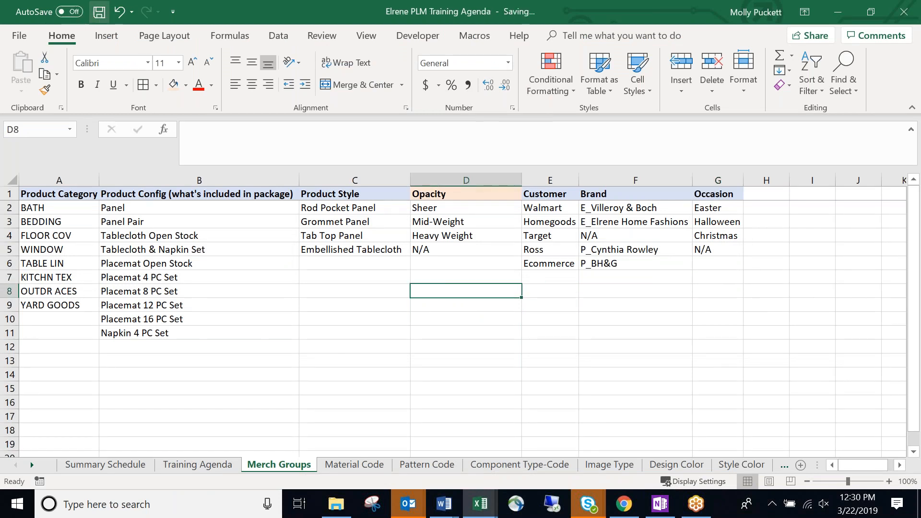
Review the Merch Groups product configs, Product Style, Opacity and Occasion cells.
left_click(255, 290)
left_click(384, 303)
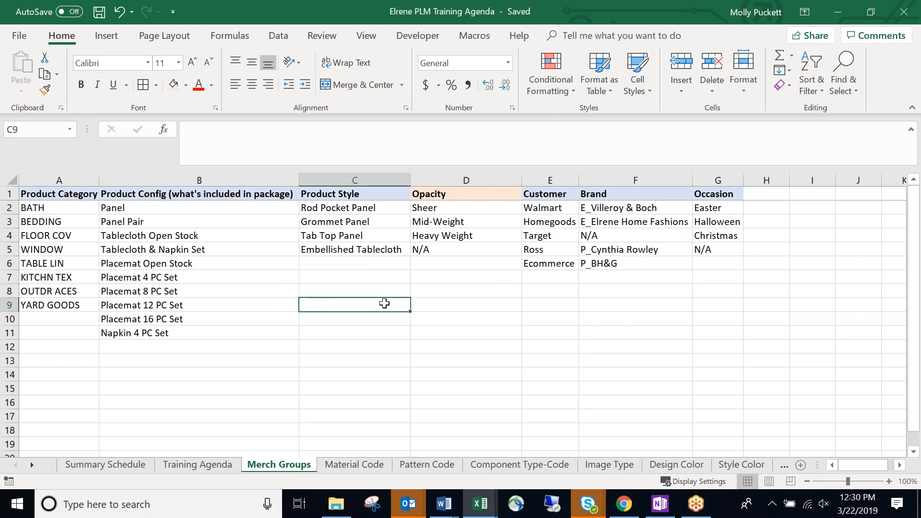
left_click(380, 333)
left_click(378, 346)
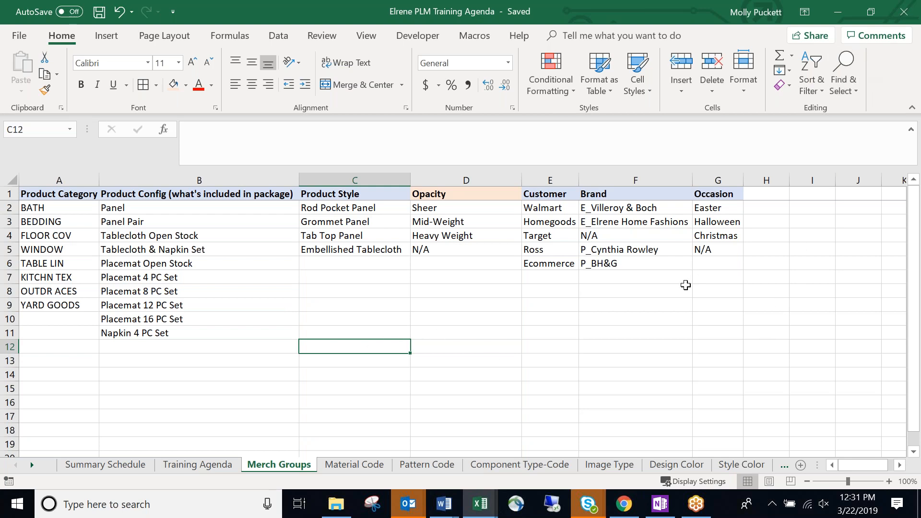
left_click(712, 266)
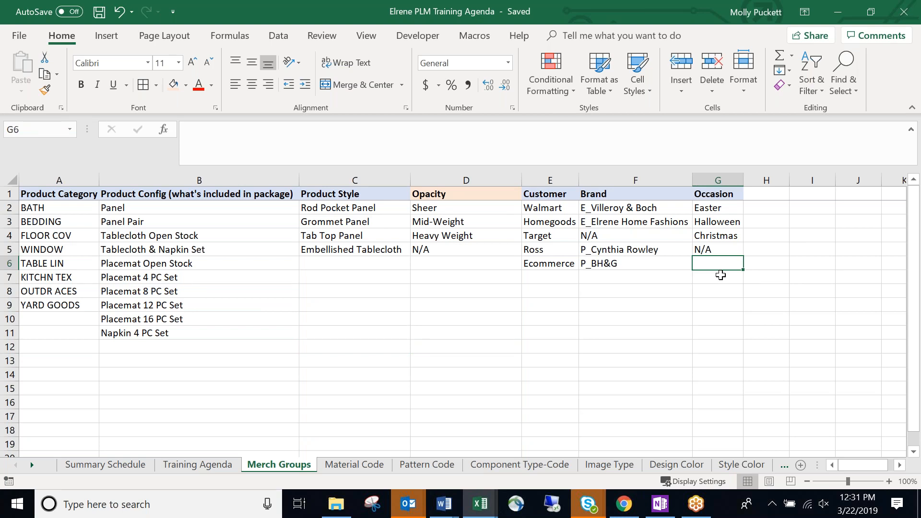
left_click(367, 332)
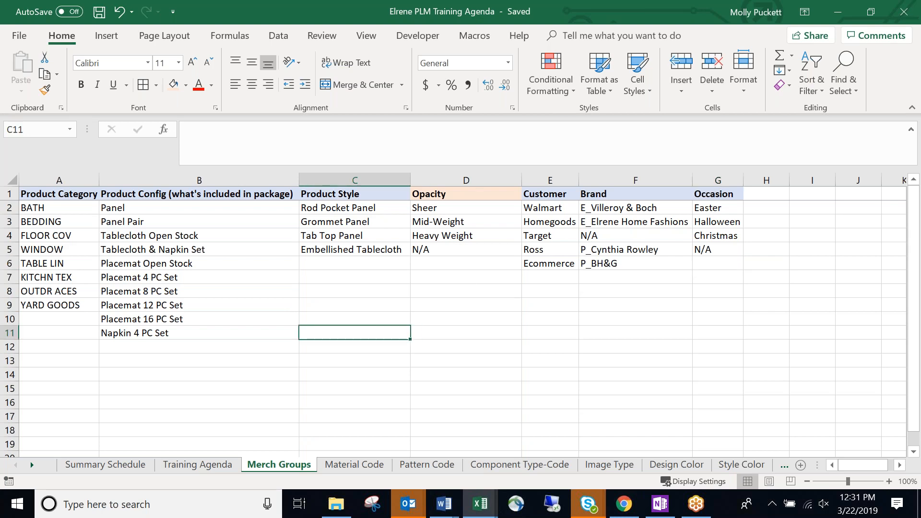
left_click(429, 334)
left_click(325, 286)
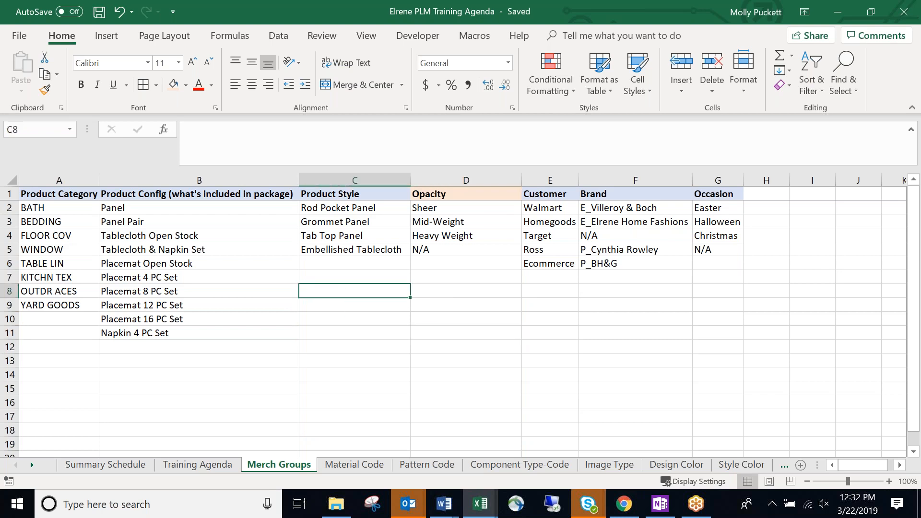
left_click(217, 416)
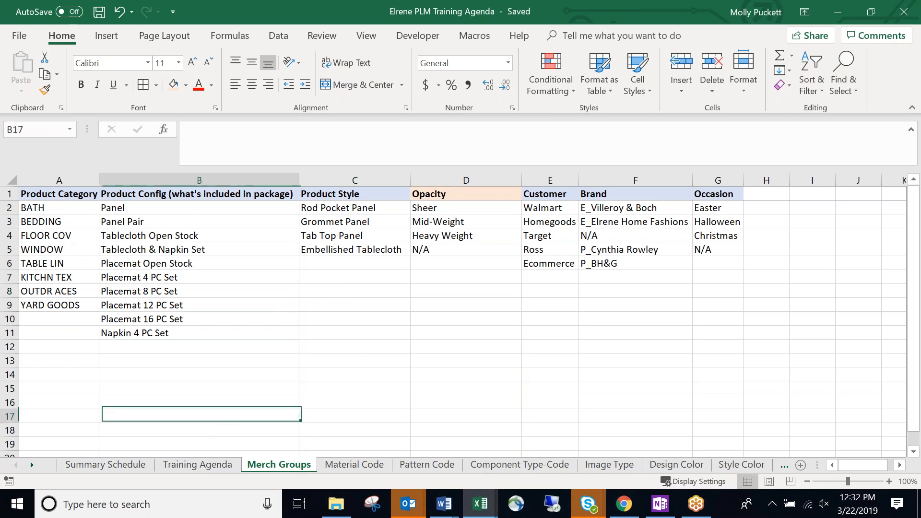
Open the Training Agenda sheet and scroll down to the Memo Notes topic in B75.
left_click(192, 465)
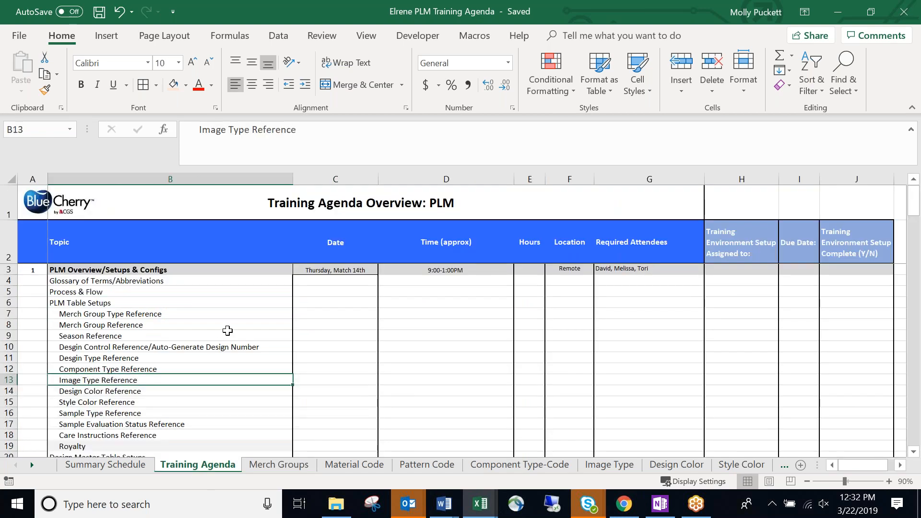
scroll(225, 332, "down", 13)
scroll(241, 329, "down", 3)
scroll(242, 329, "down", 4)
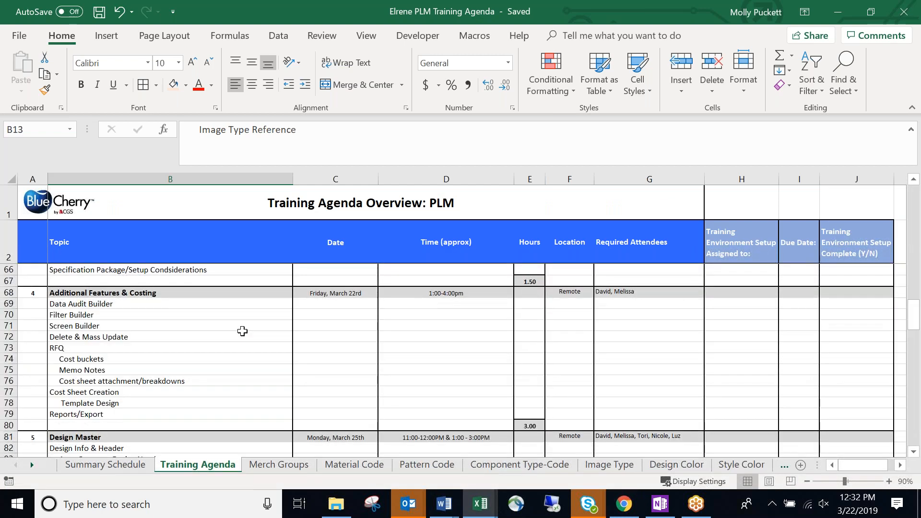
scroll(243, 332, "down", 1)
left_click(249, 337)
scroll(307, 337, "up", 2)
Scroll through the remaining agenda topics and select the Design Master time cell D76.
scroll(330, 338, "down", 1)
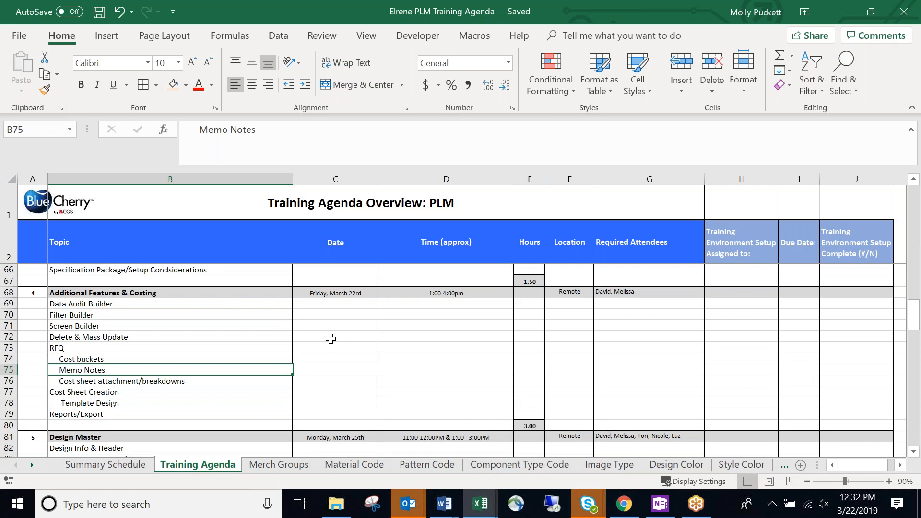
scroll(341, 333, "down", 3)
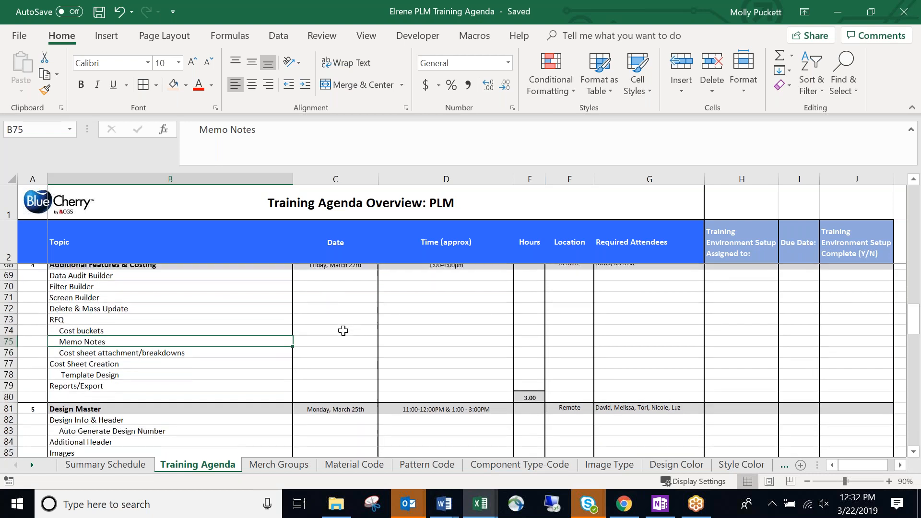
scroll(343, 330, "down", 9)
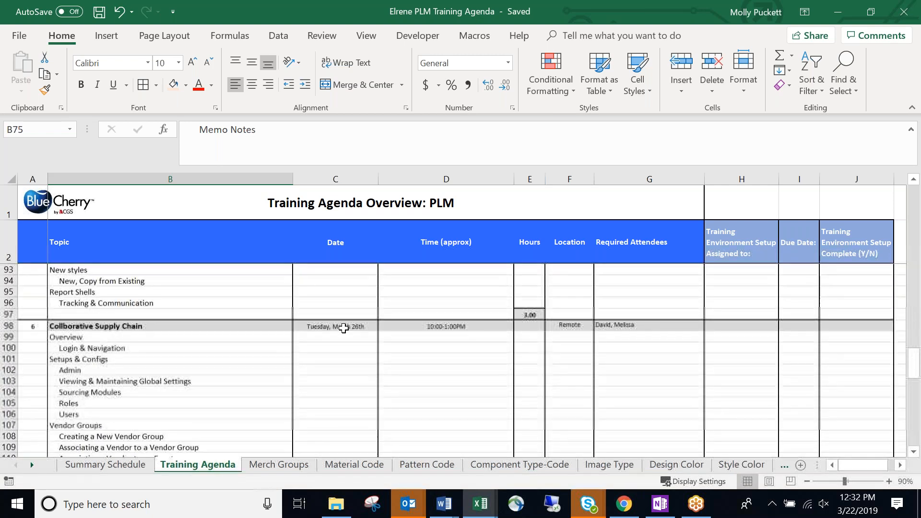
scroll(344, 327, "down", 8)
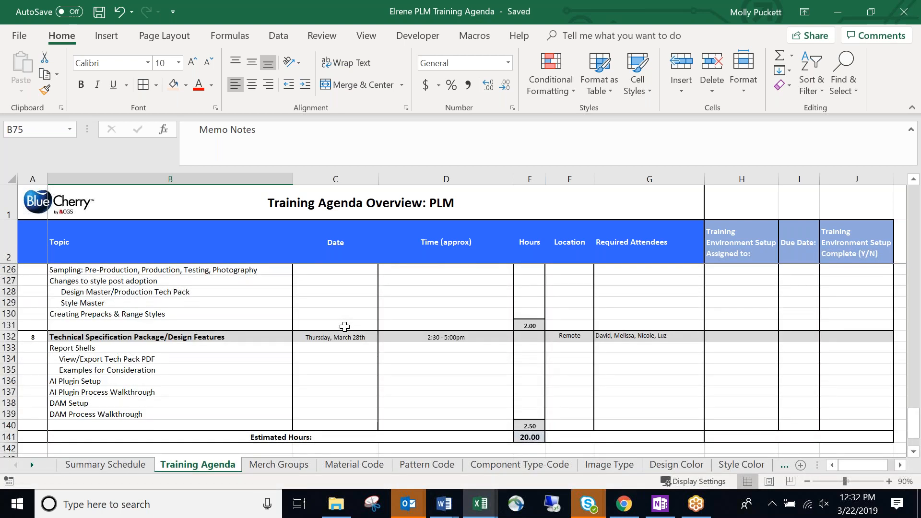
scroll(344, 327, "up", 10)
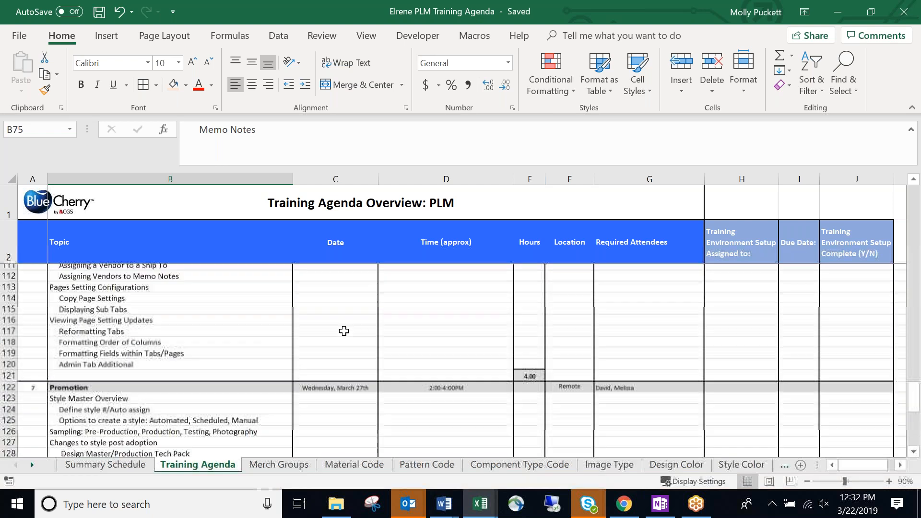
scroll(343, 332, "up", 8)
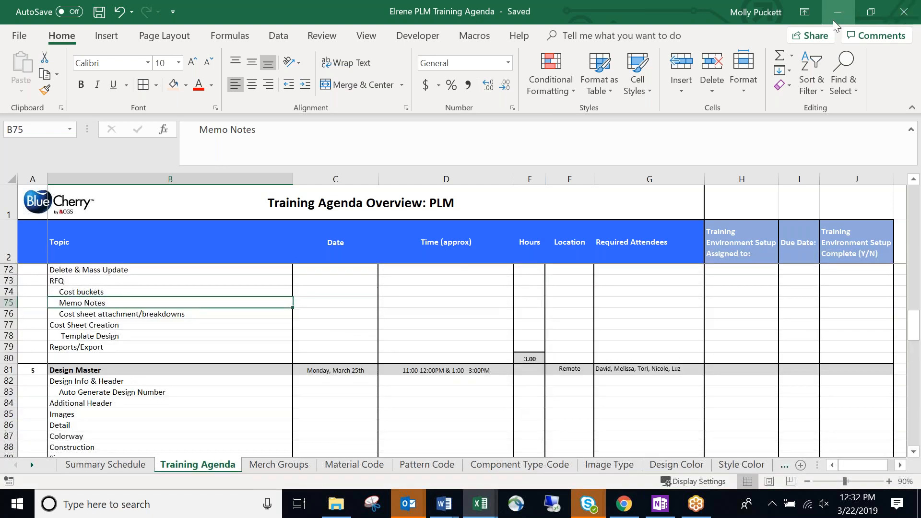
left_click(491, 312)
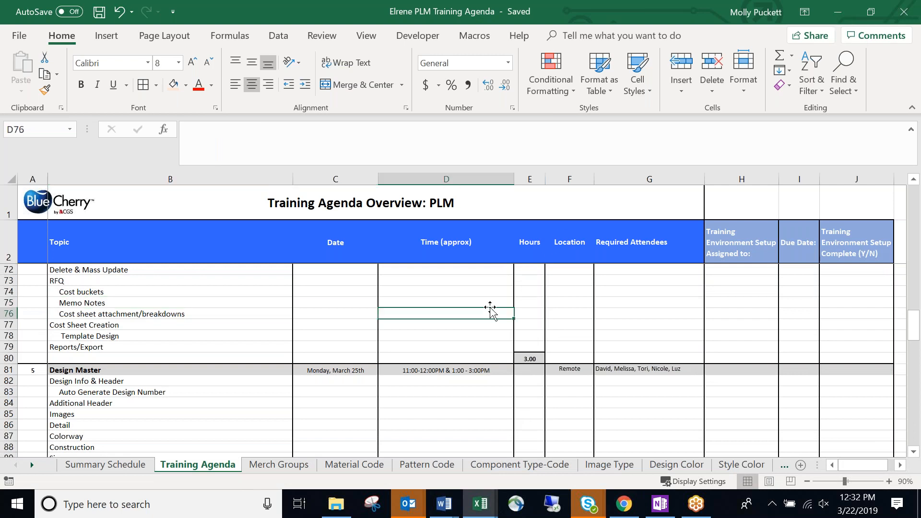